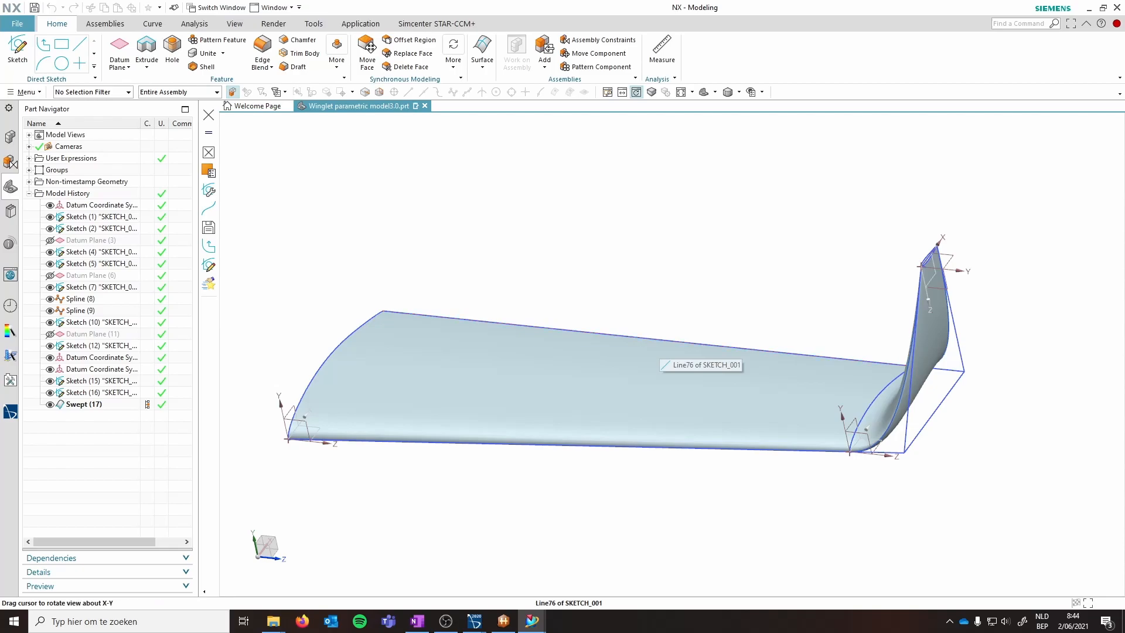
left_click(504, 621)
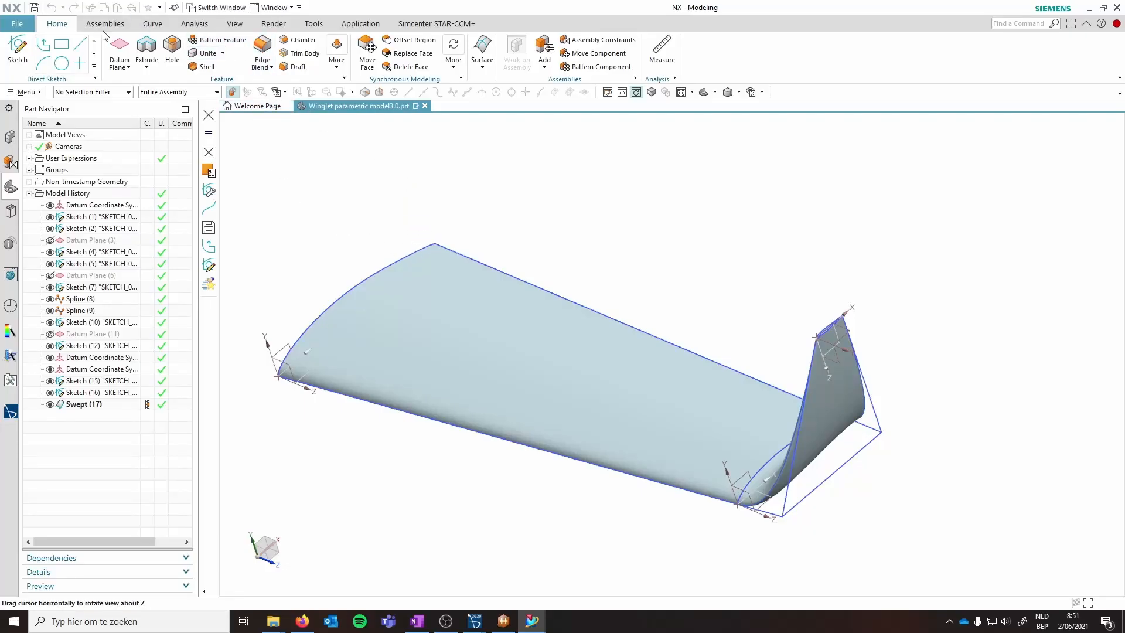
Step: Set the winglet's VerticalLength expression to 150 mm and update the model
left_click(313, 23)
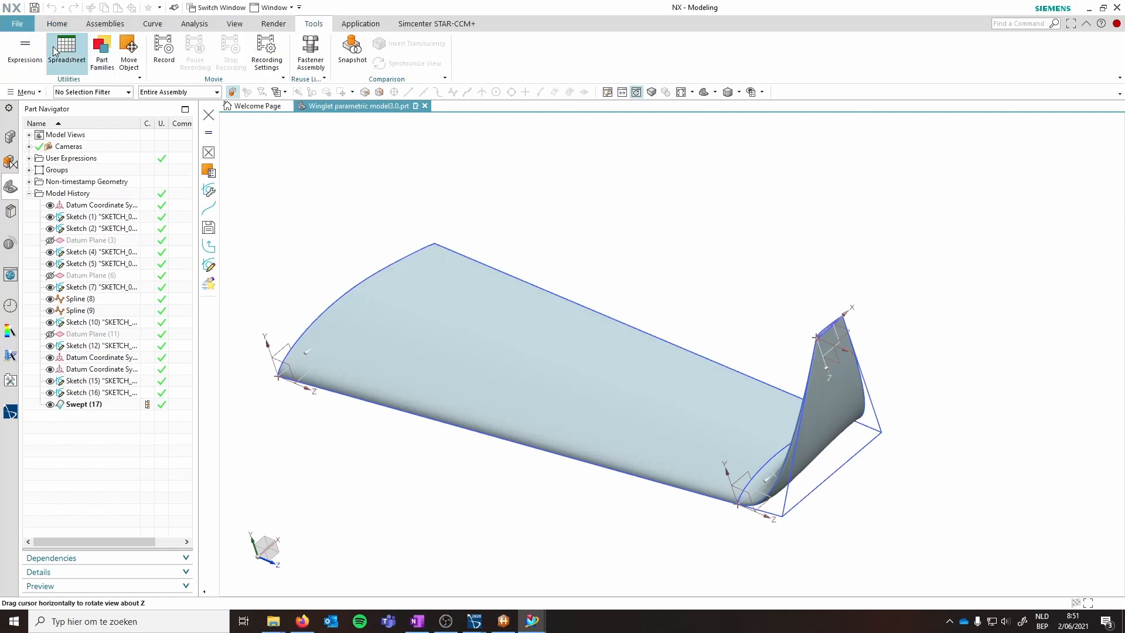
key("ctrl+e")
scroll(350, 283, "down", 8)
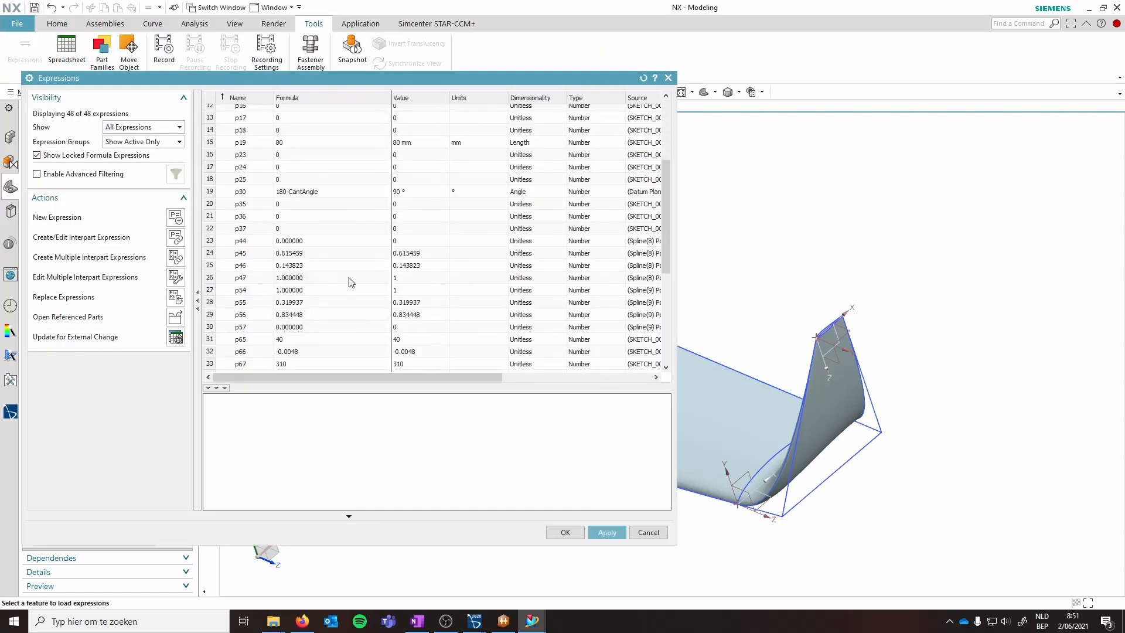
scroll(350, 302, "down", 1)
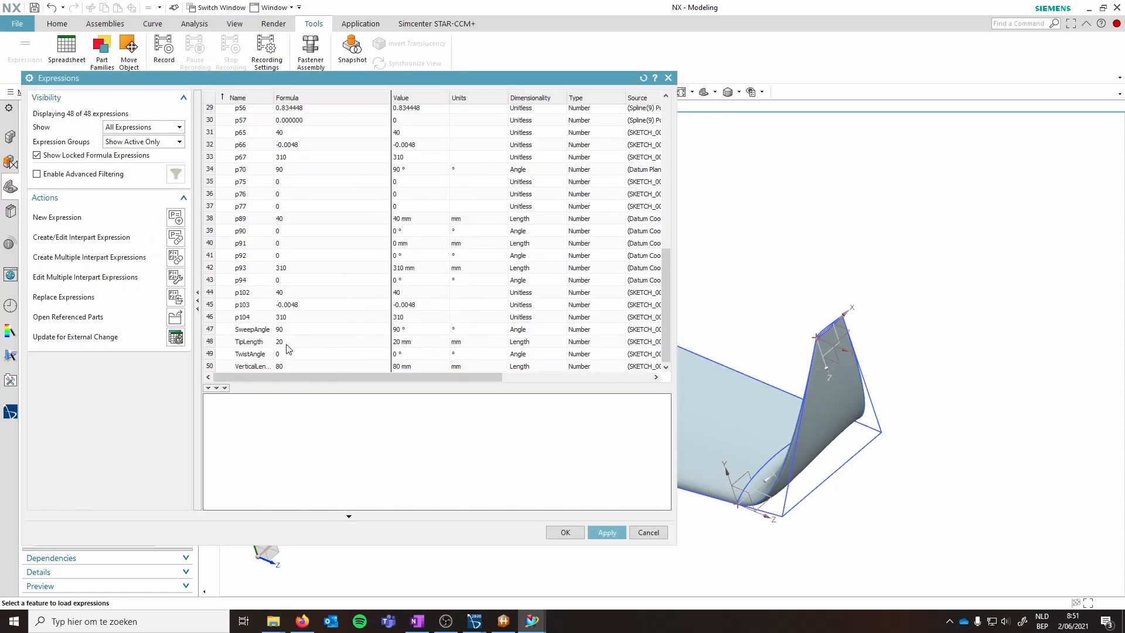
left_click(296, 367)
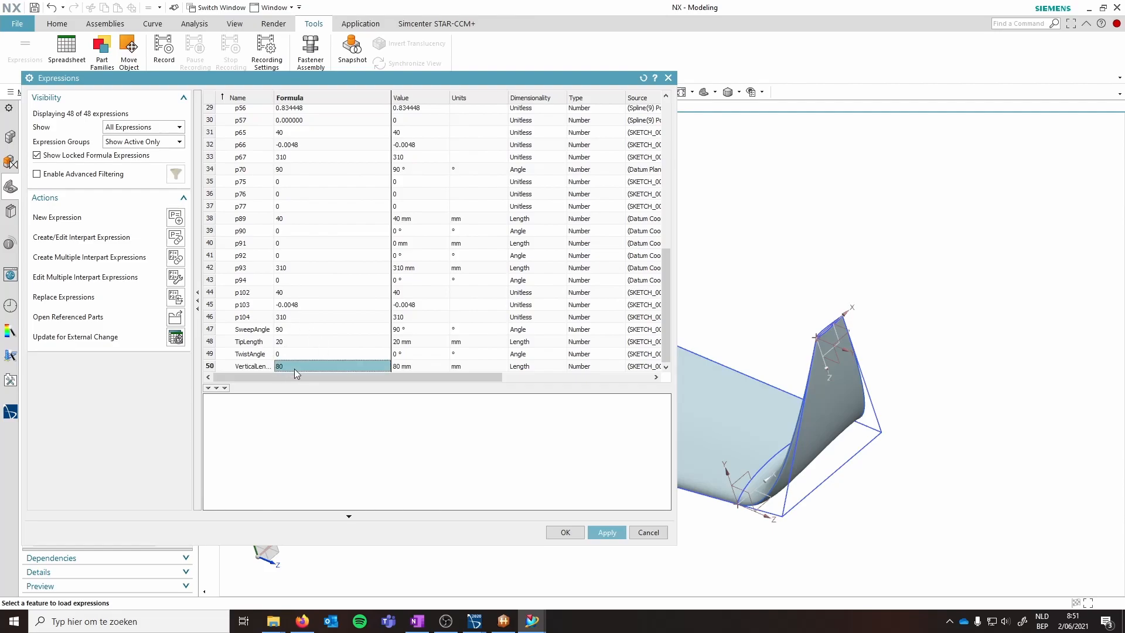
type("150")
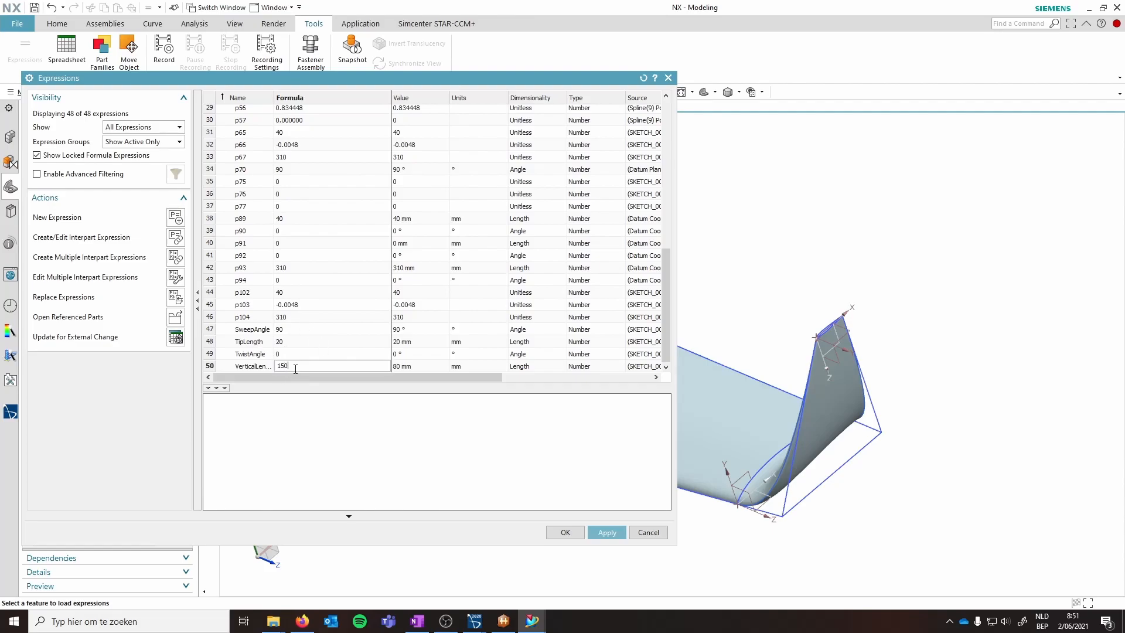
key("Return")
left_click(567, 534)
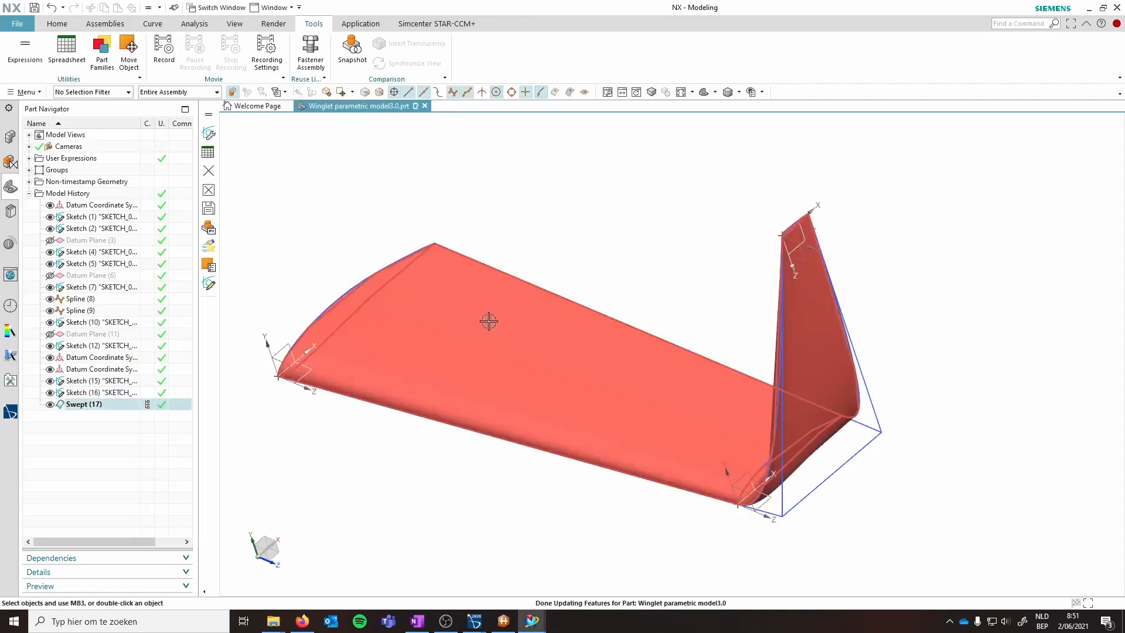
key("ctrl+e")
left_click(648, 532)
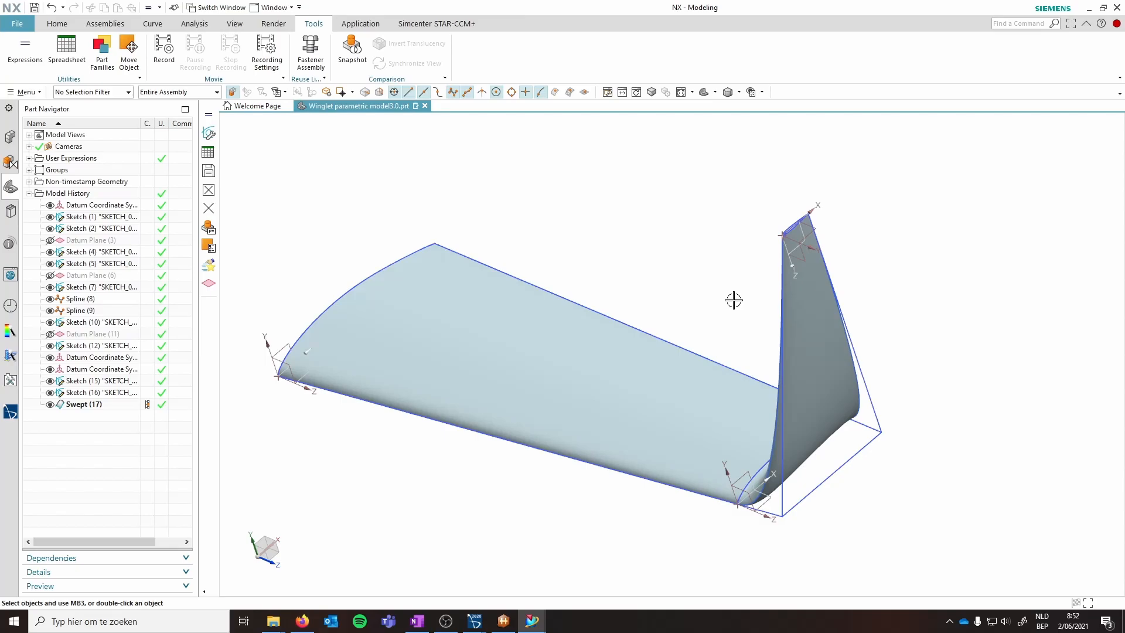
Step: Set the winglet's VerticalLength expression to 80 mm and update the model
left_click(22, 50)
scroll(331, 326, "down", 9)
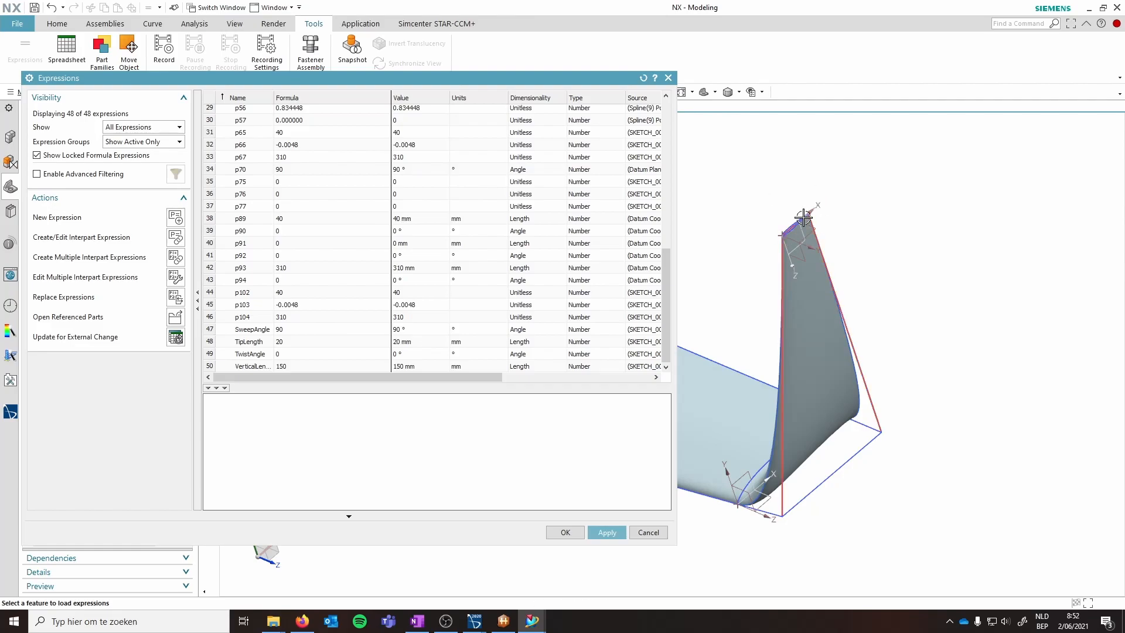
double_click(299, 367)
type("80")
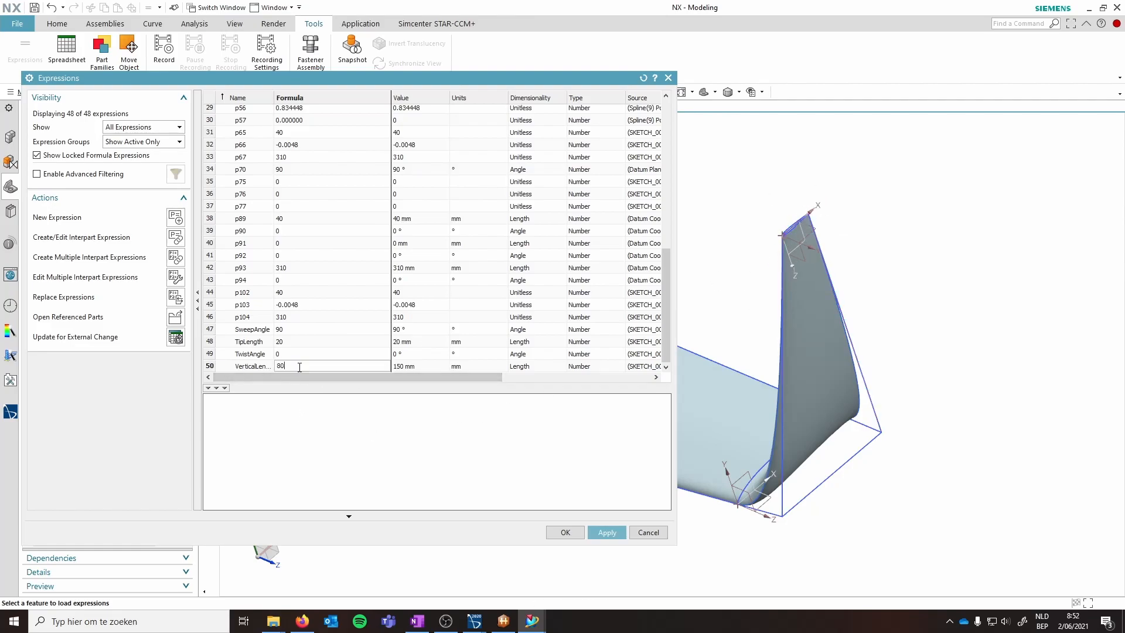
left_click(566, 532)
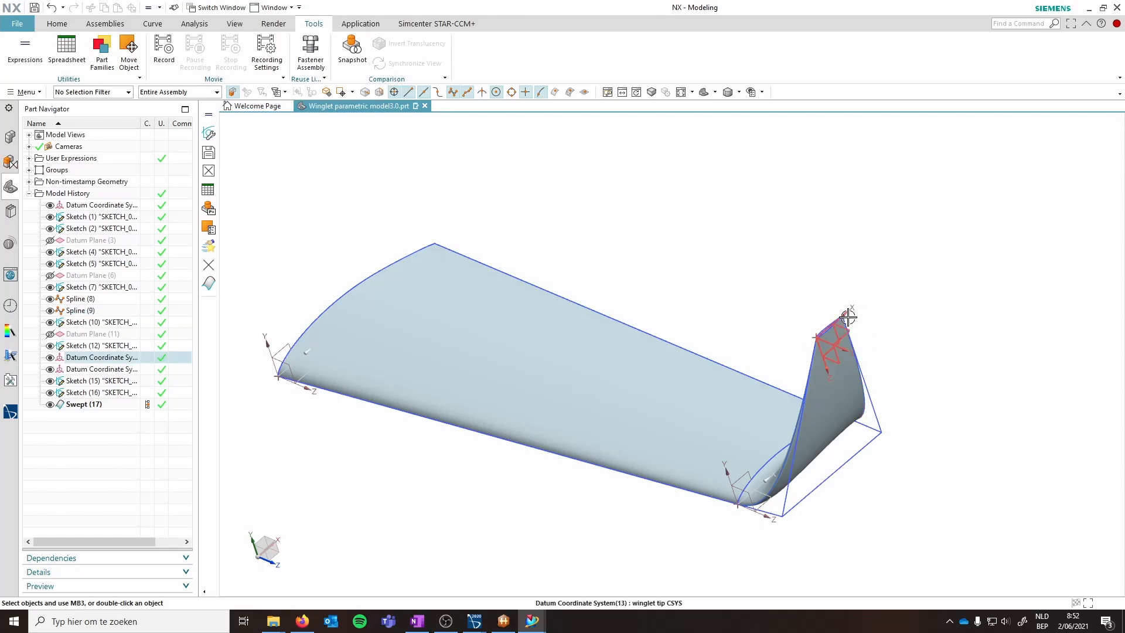
Step: Limit selection to faces and check the name in the properties of the face at the winglet's tip
scroll(842, 324, "up", 5)
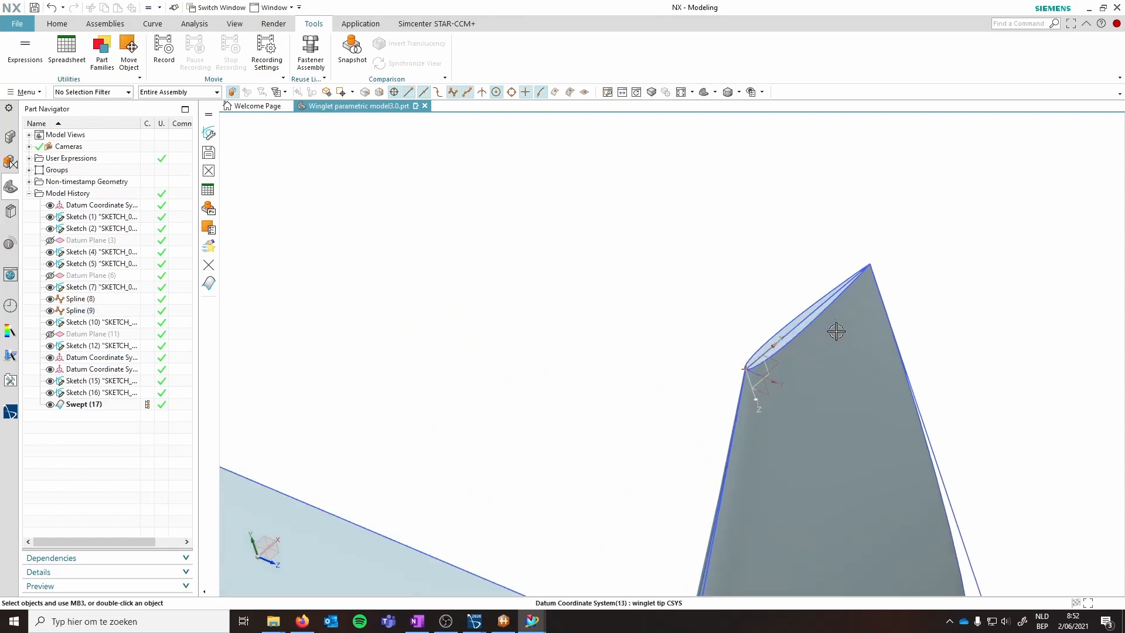
left_click(109, 94)
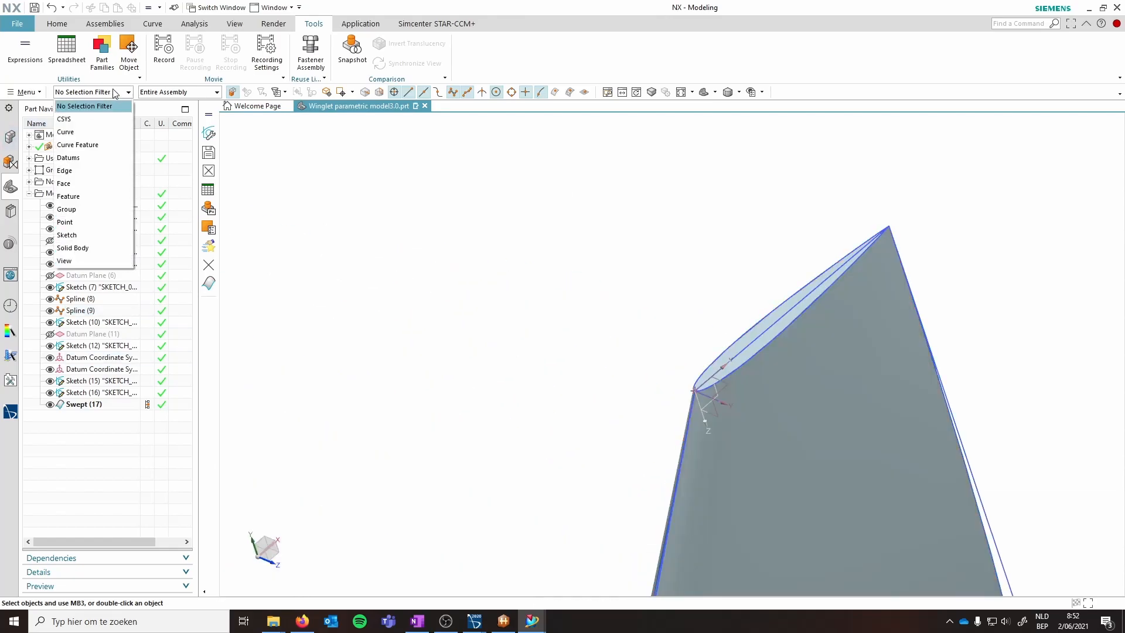
left_click(78, 189)
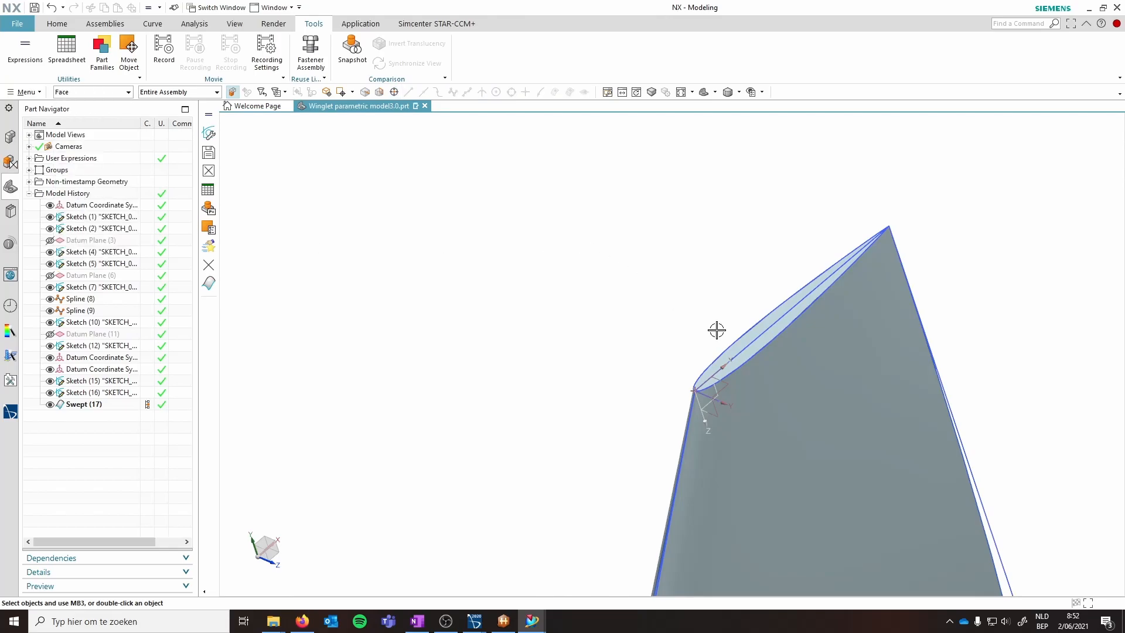
right_click(750, 337)
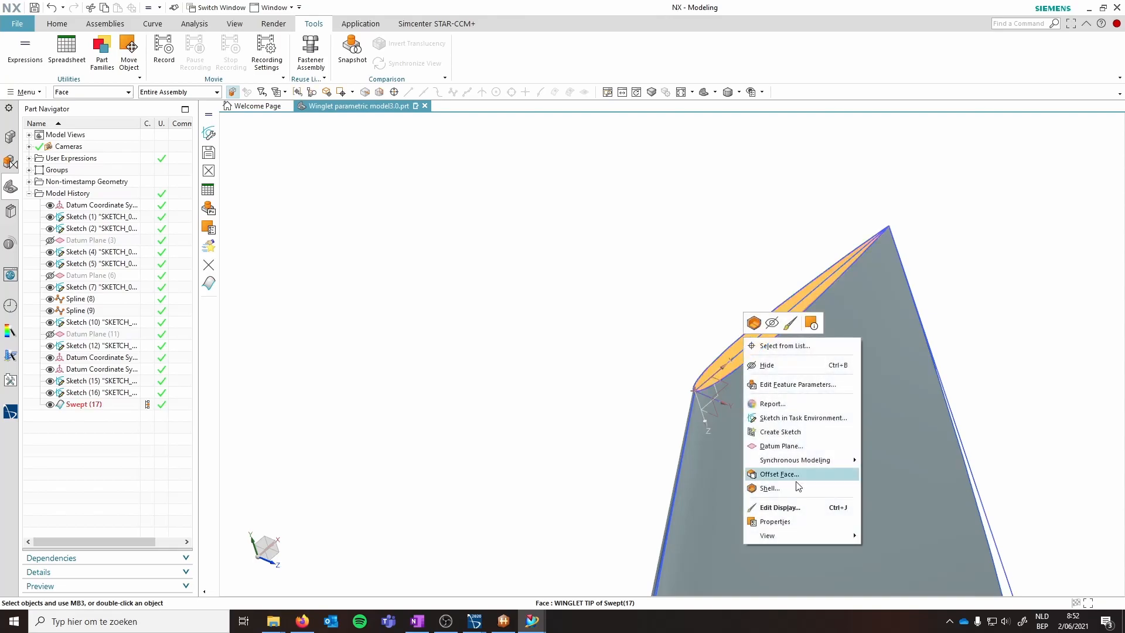
left_click(782, 522)
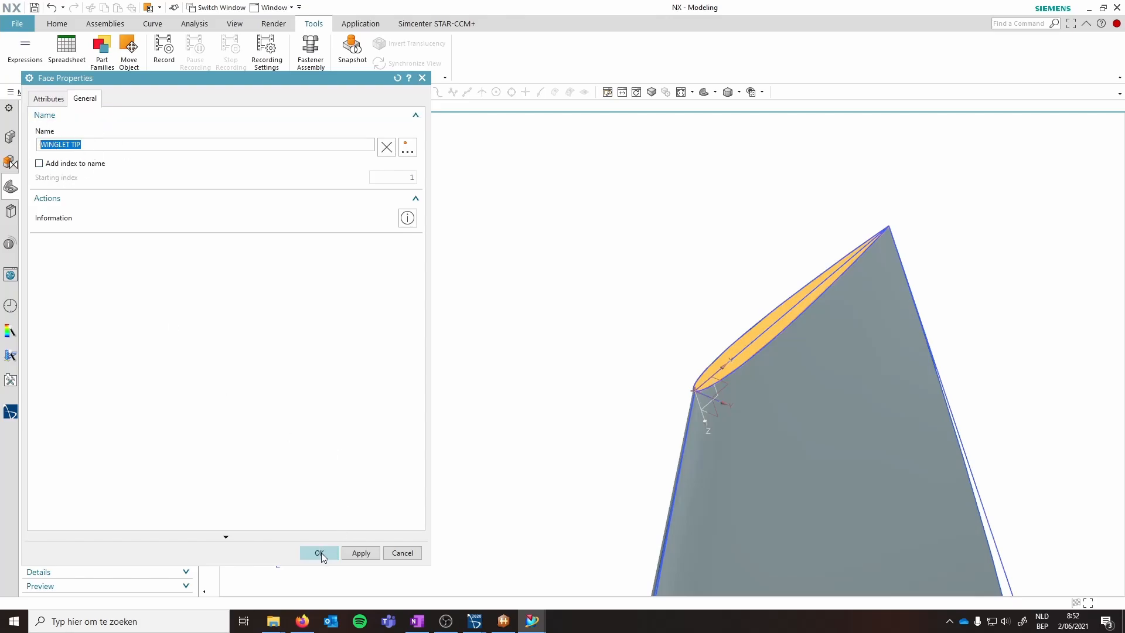
left_click(319, 553)
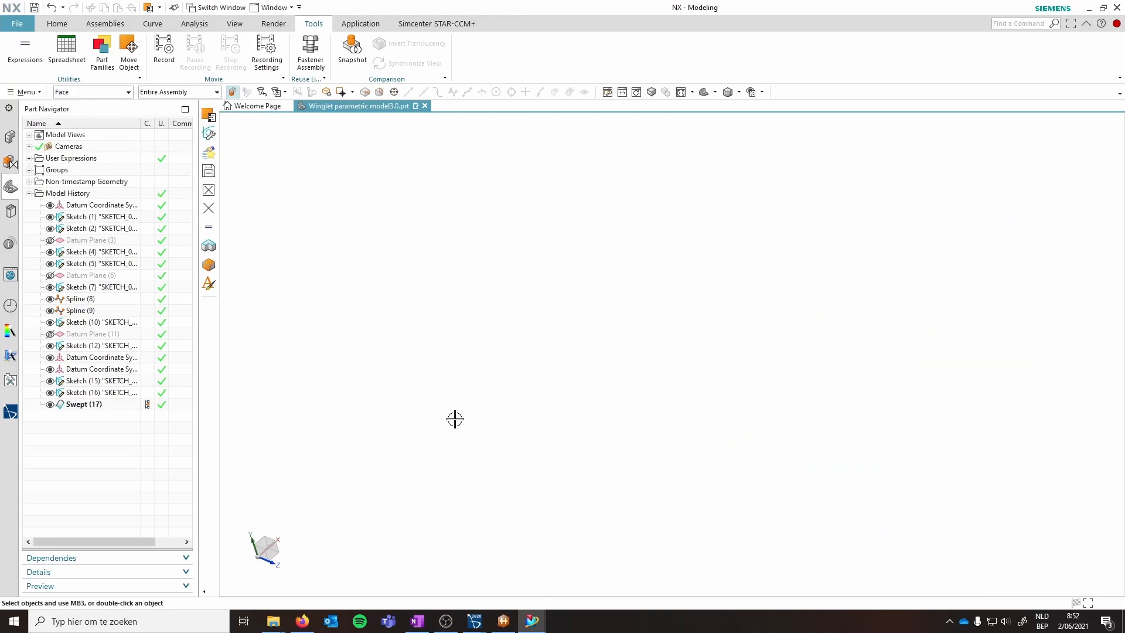
scroll(462, 404, "up", 5)
scroll(472, 399, "down", 2)
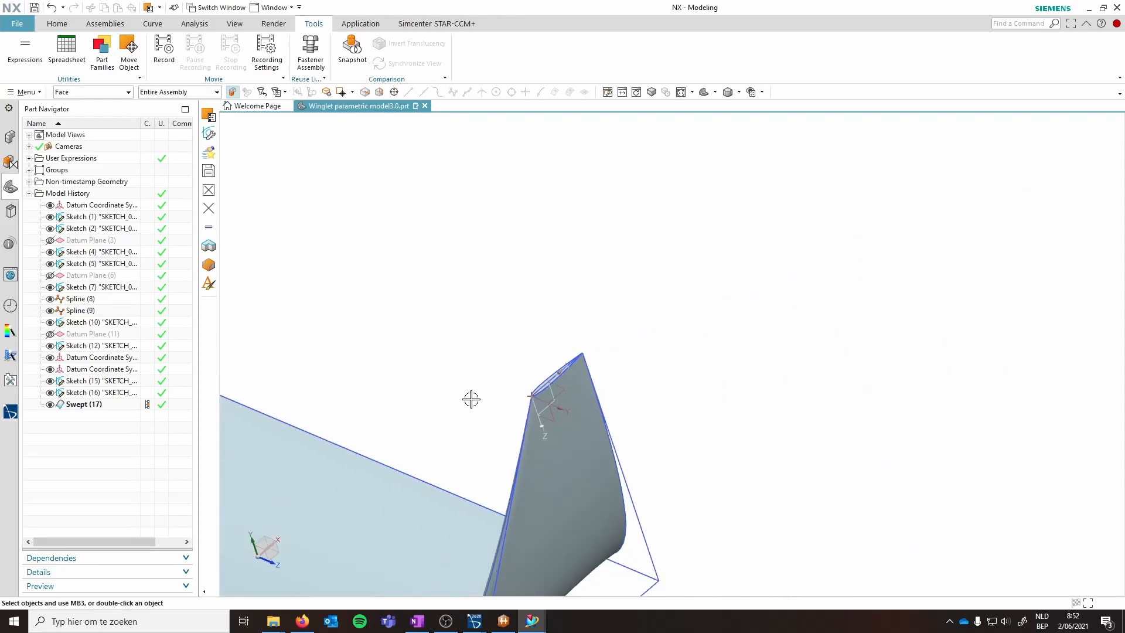
scroll(407, 407, "down", 1)
middle_click_drag(408, 365, 705, 331, "shift")
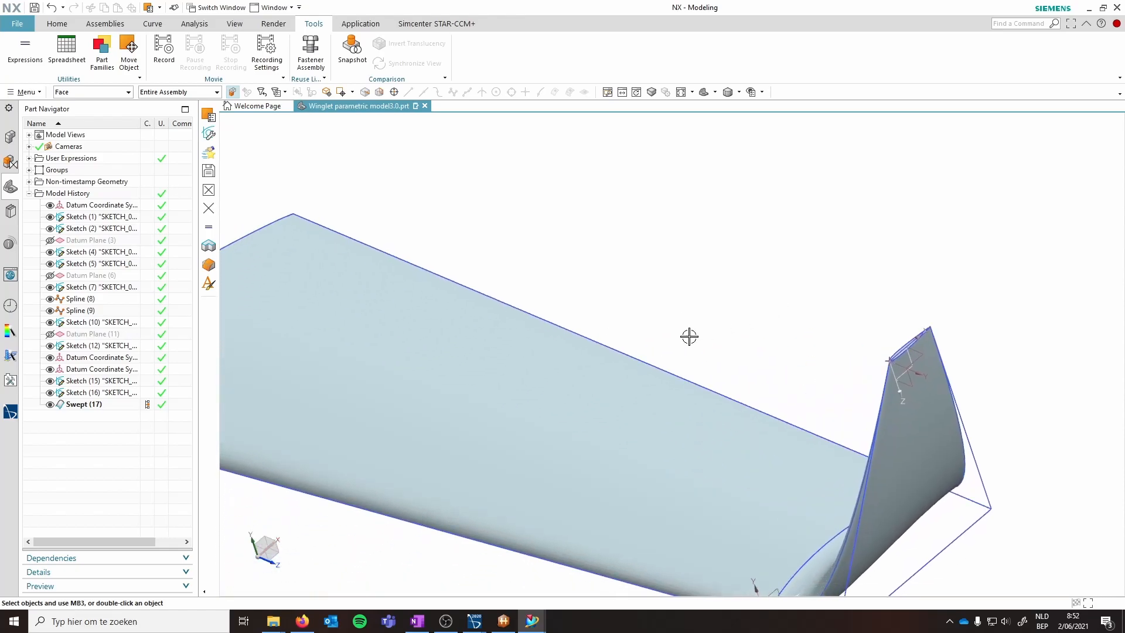
scroll(648, 347, "down", 1)
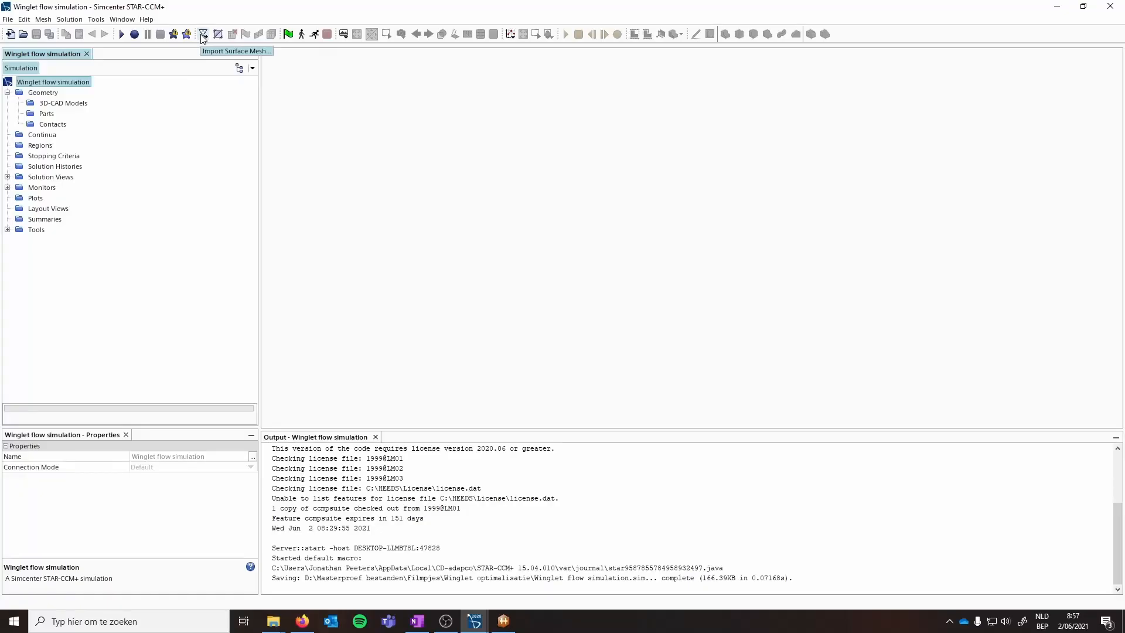
Step: Import the surface file Winglet parametric model3.0_1.stp into the STAR-CCM+ simulation as a new part, keeping the Sharp CAD edges and Medium tessellation options
left_click(202, 36)
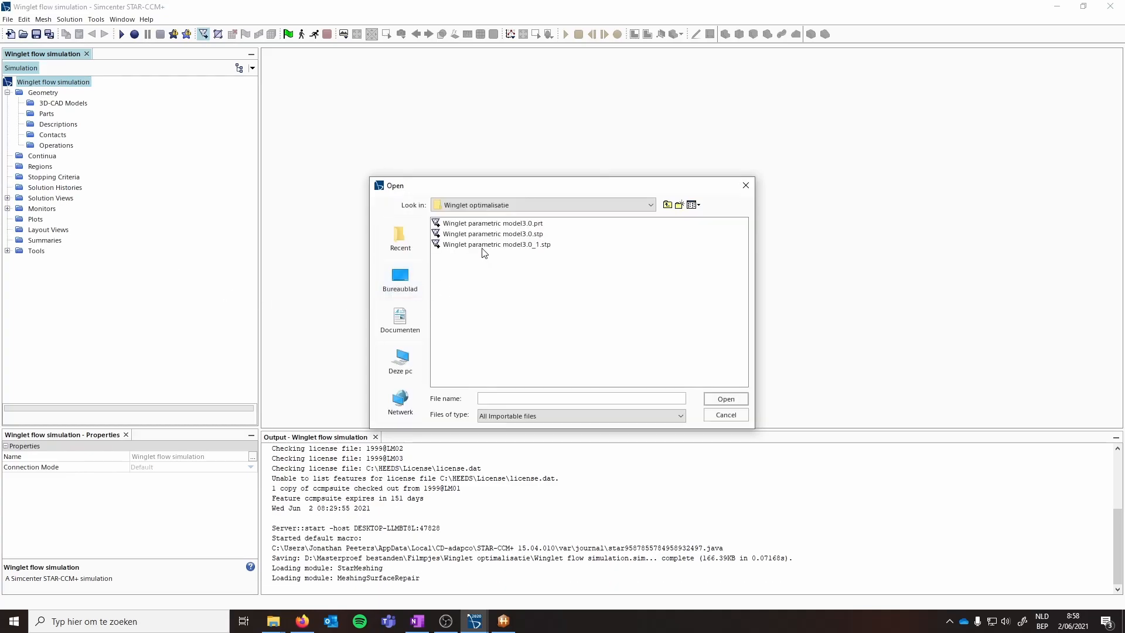
left_click(492, 245)
left_click(726, 399)
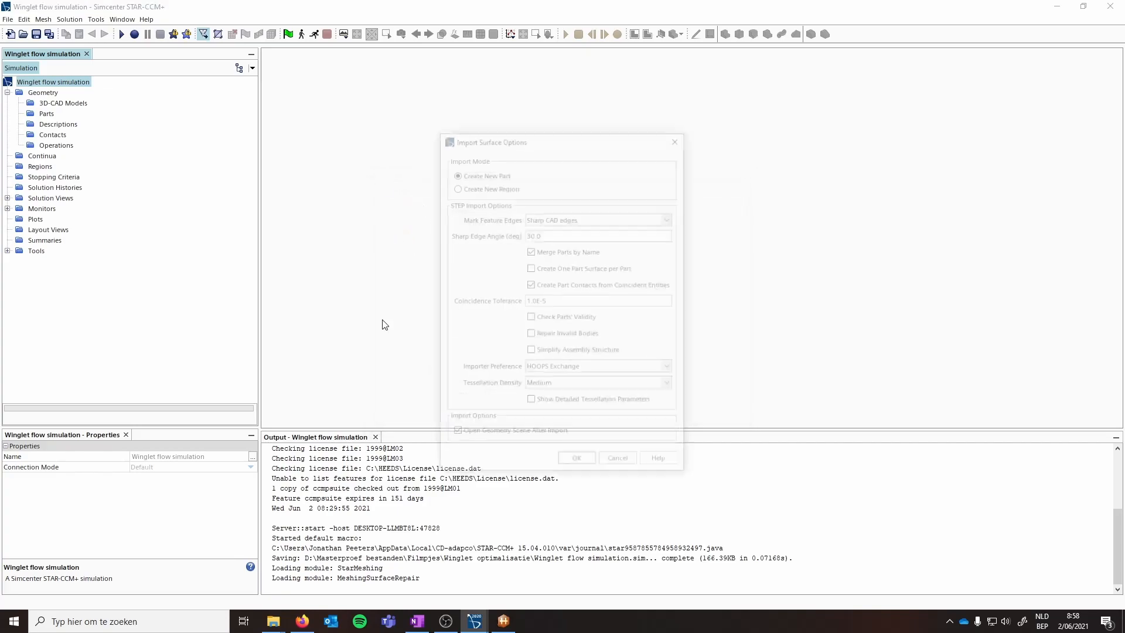
left_click(576, 463)
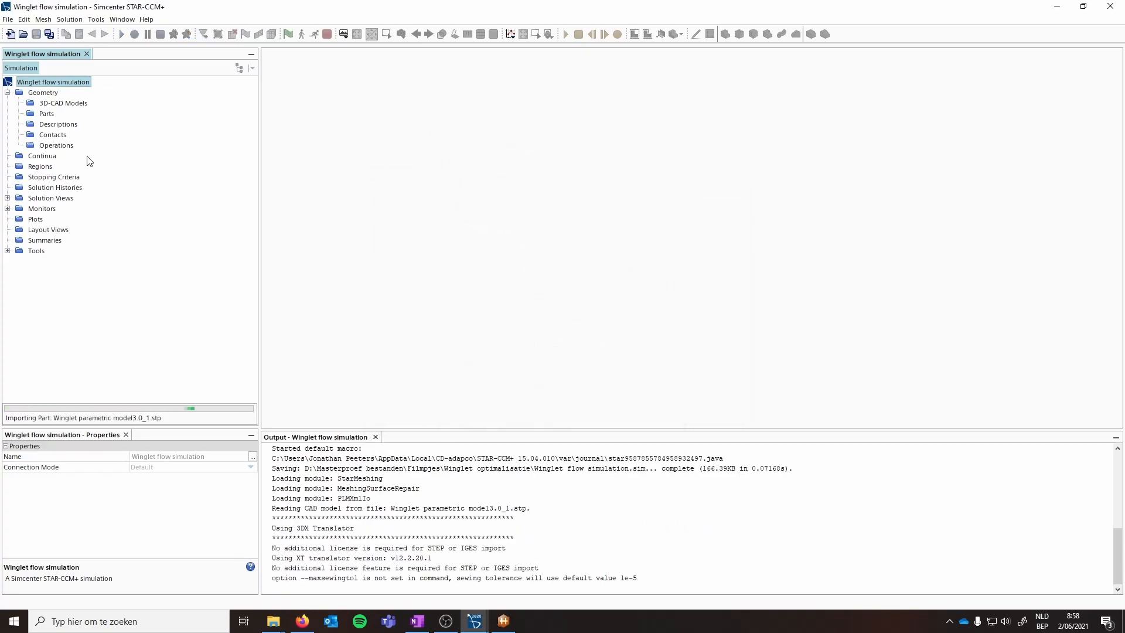
Step: Inspect the imported winglet part's surfaces, highlighting Faces and WINGLET TIP on the geometry
left_click(18, 113)
left_click(29, 124)
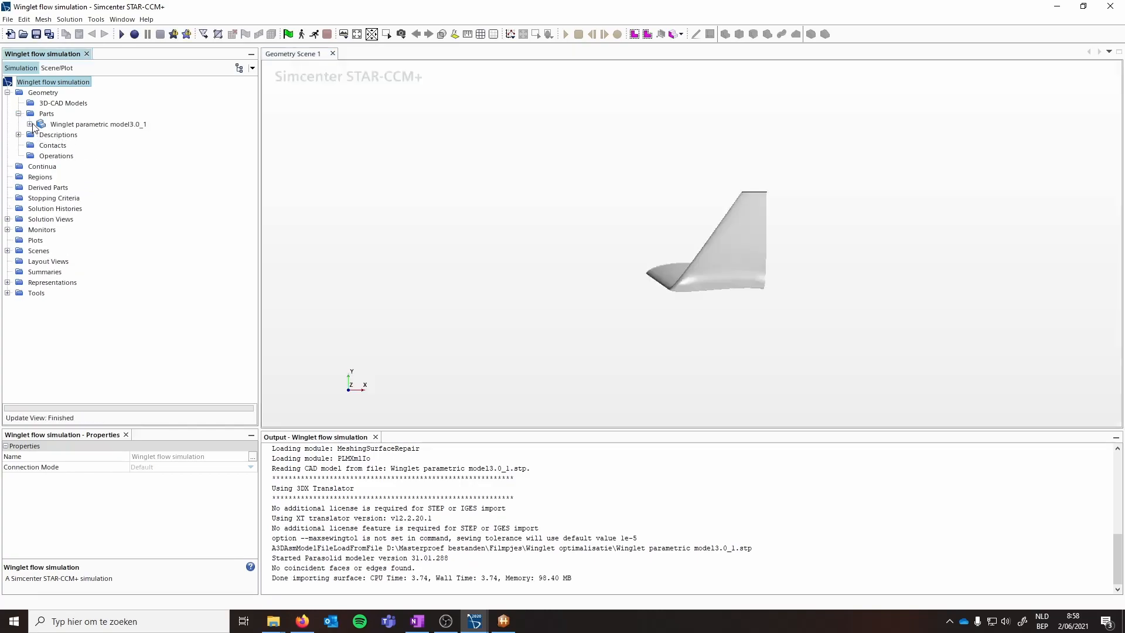
left_click(41, 135)
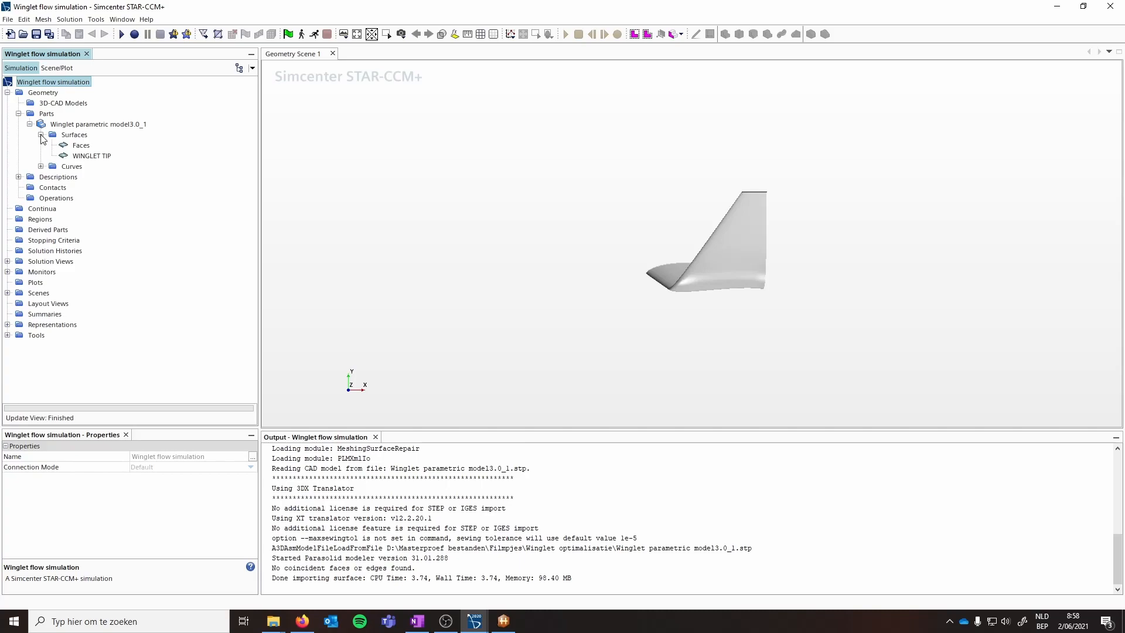
left_click(81, 145)
left_click(756, 287)
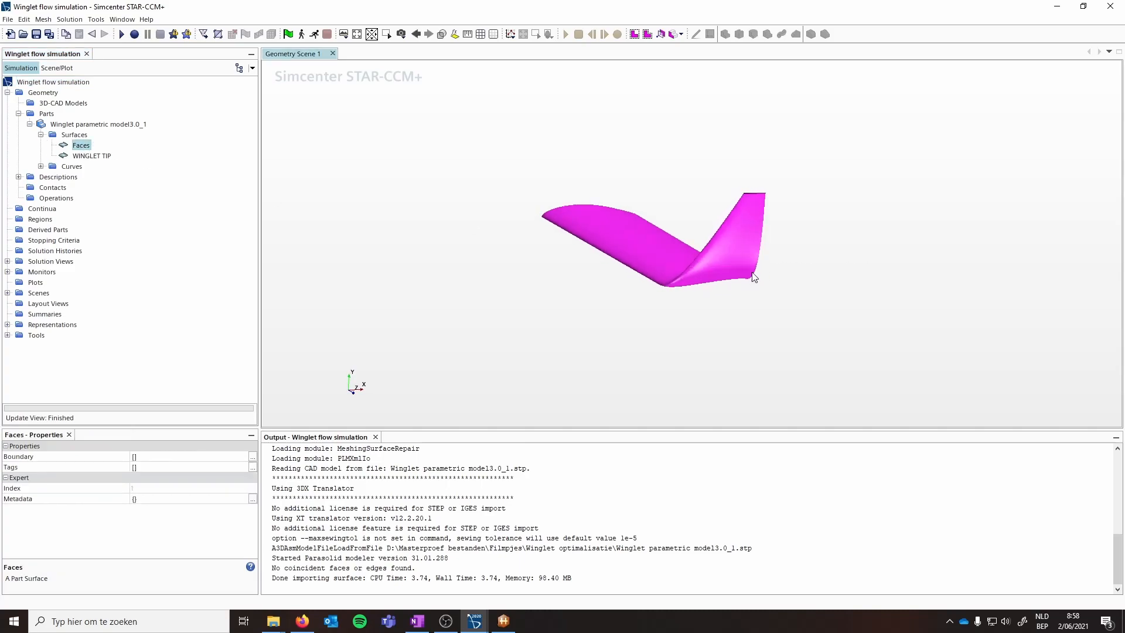
left_click(82, 156)
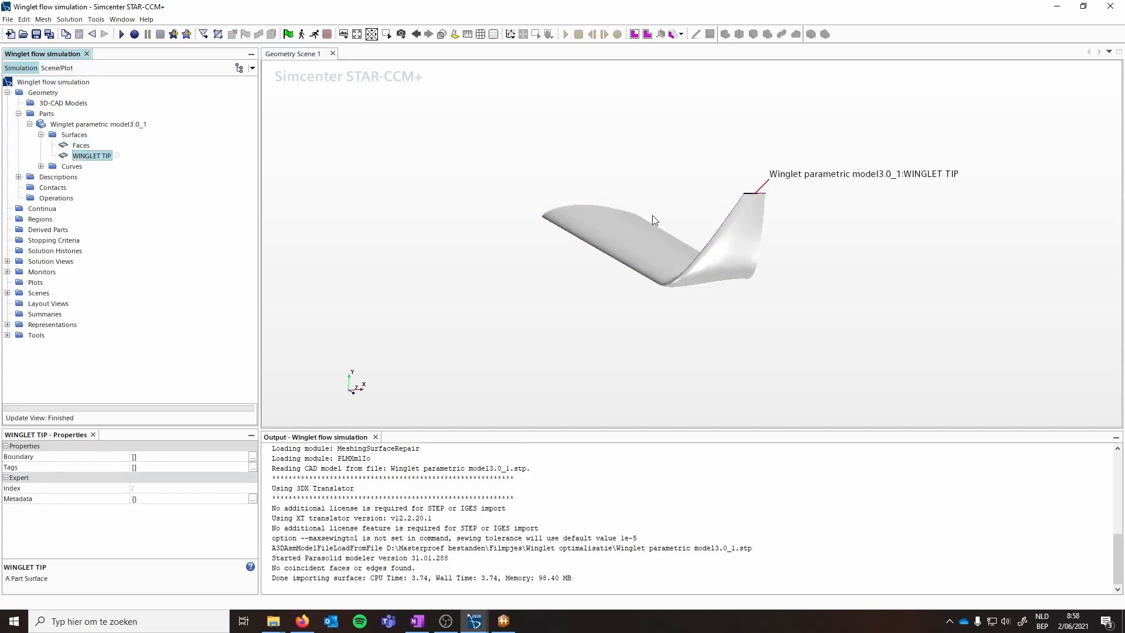
Step: Create a new 3D-CAD model and start a sketch on its XY plane
left_click(54, 104)
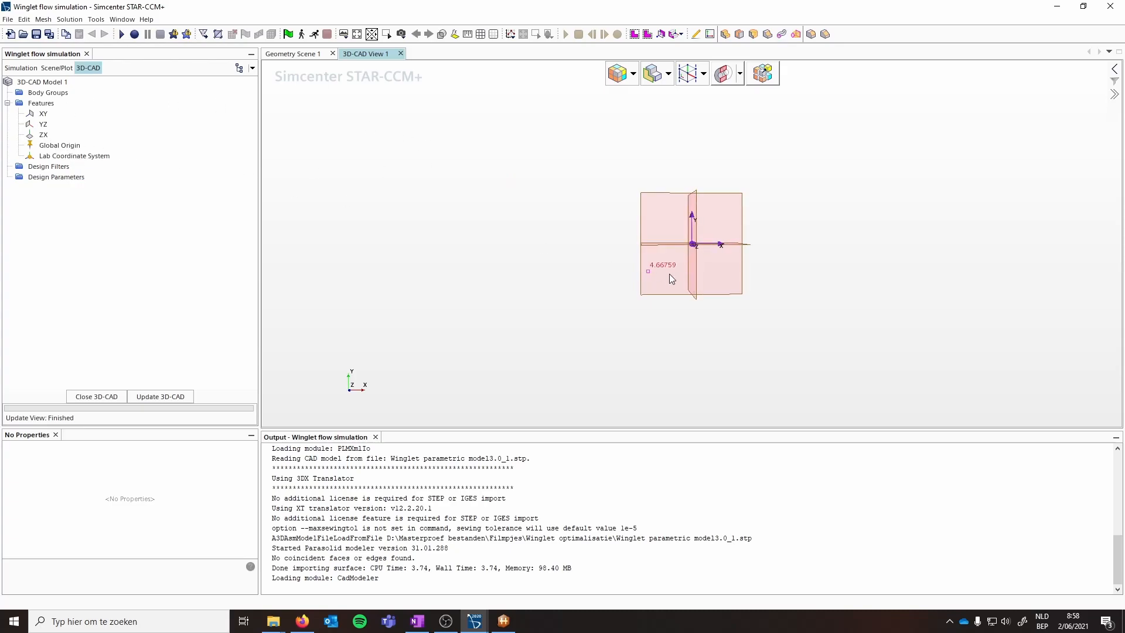
left_click_drag(668, 277, 439, 280)
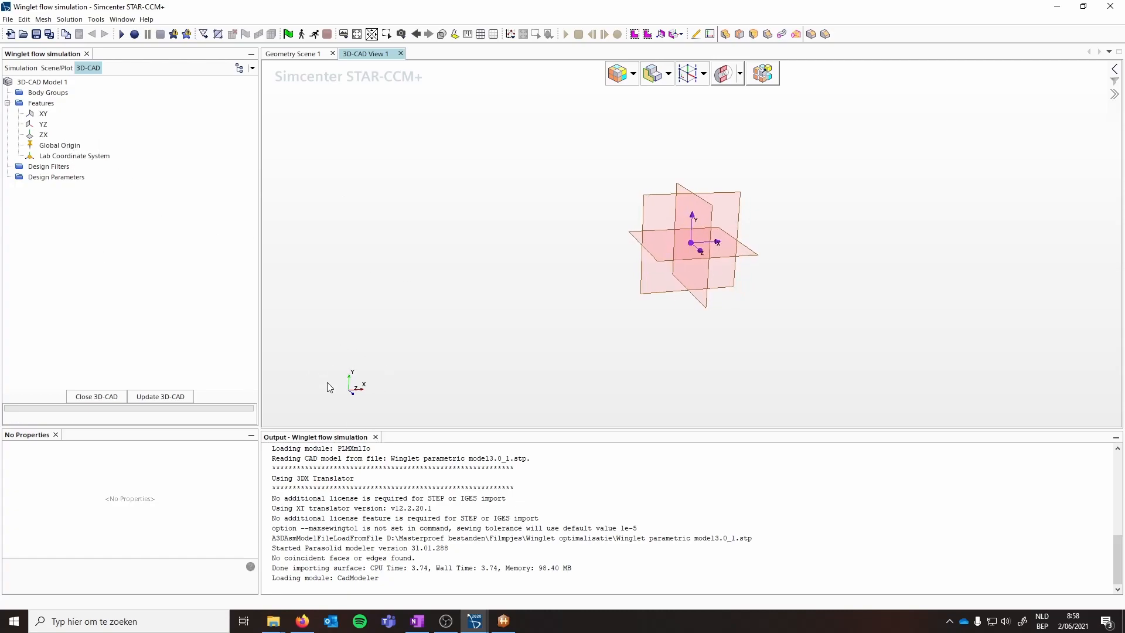
left_click(42, 114)
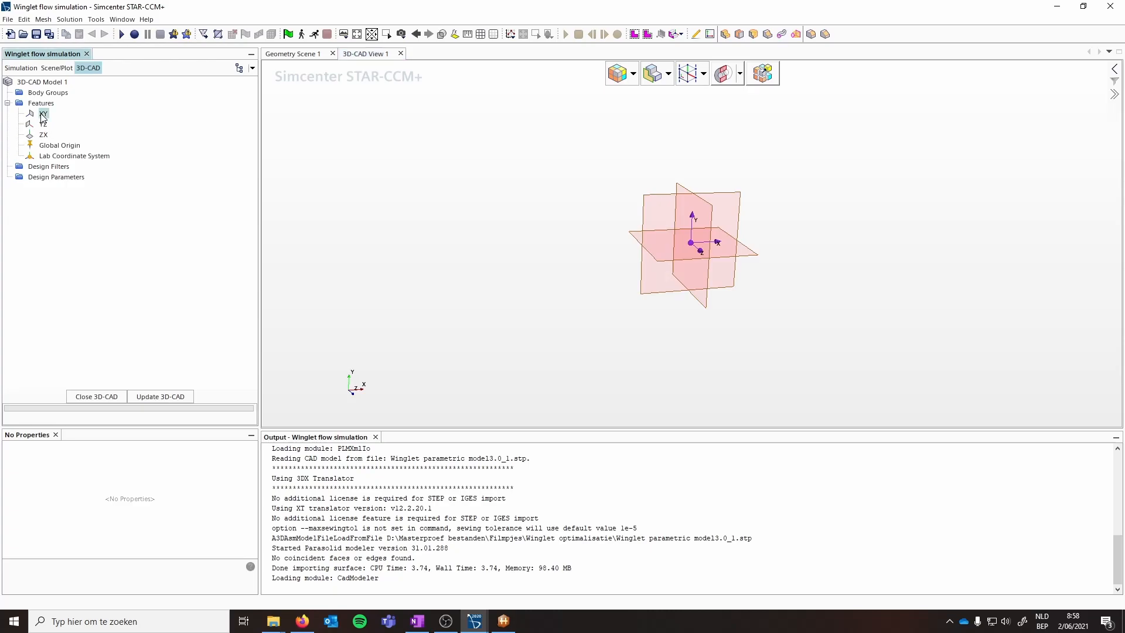
right_click(43, 115)
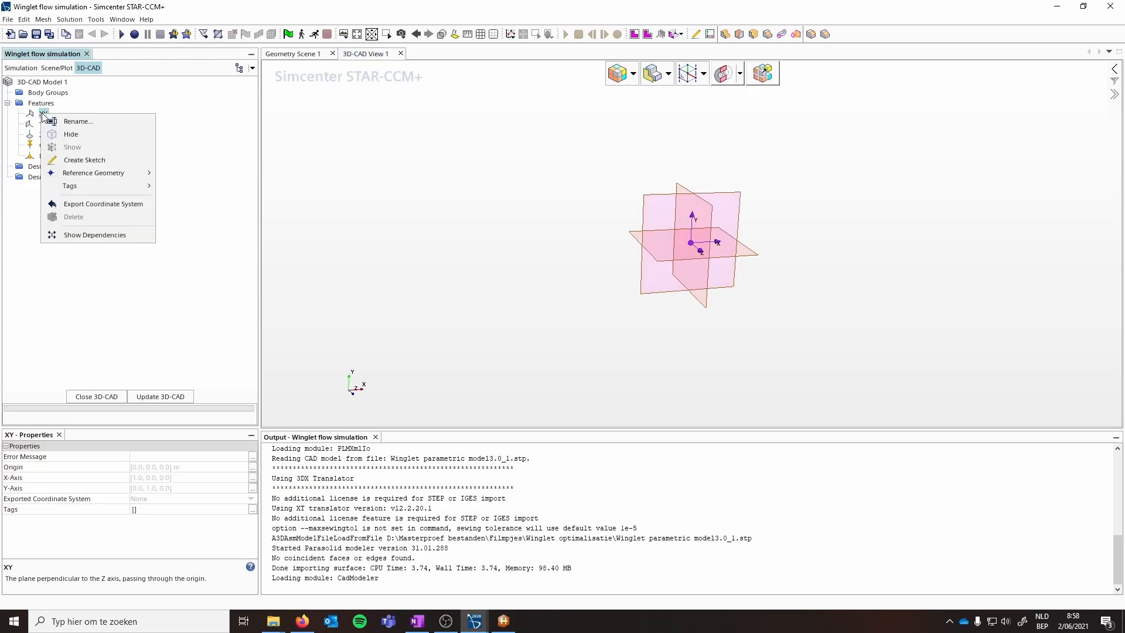
left_click(85, 160)
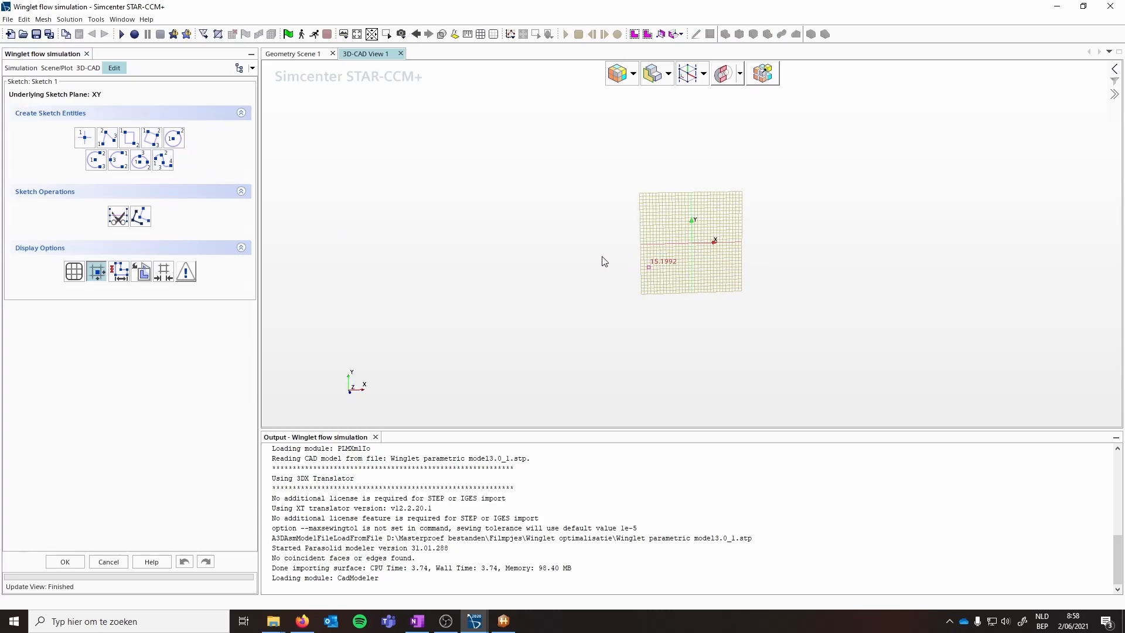
Step: Draw a centre-point quarter arc about the origin, with a radius of about 0.4 m, from the positive Y axis to the negative X side
left_click(97, 166)
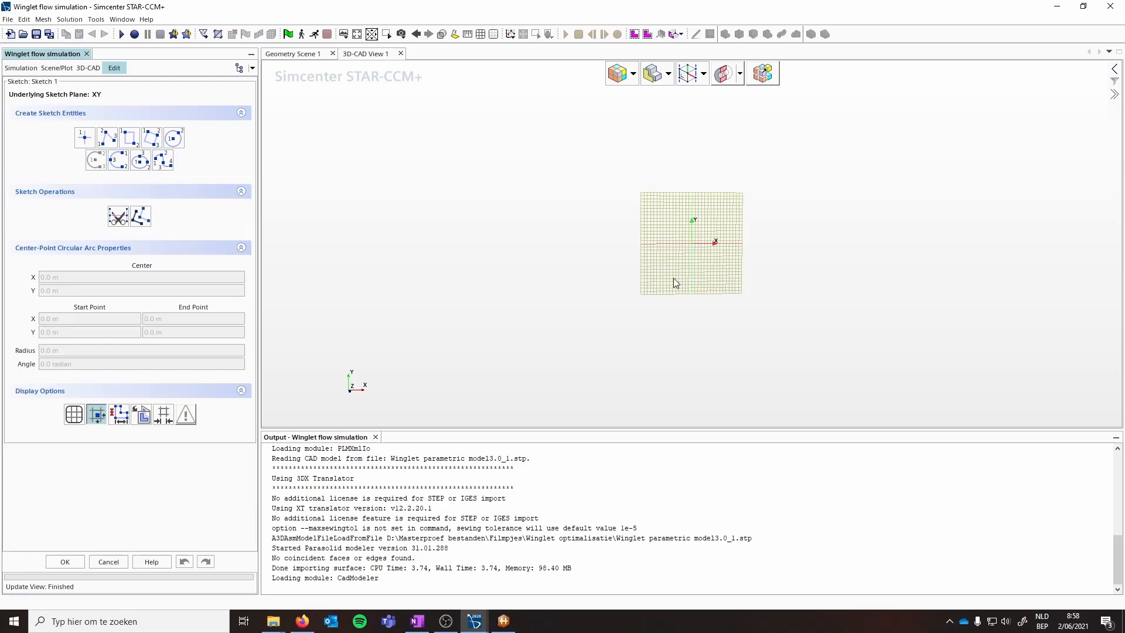
left_click(693, 243)
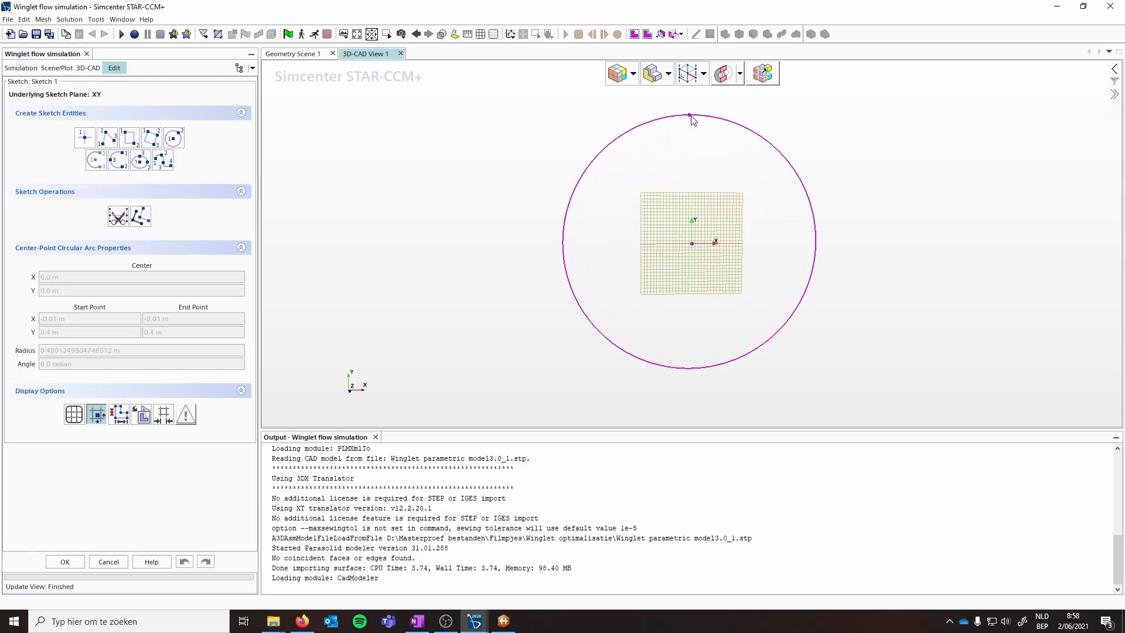
left_click(693, 115)
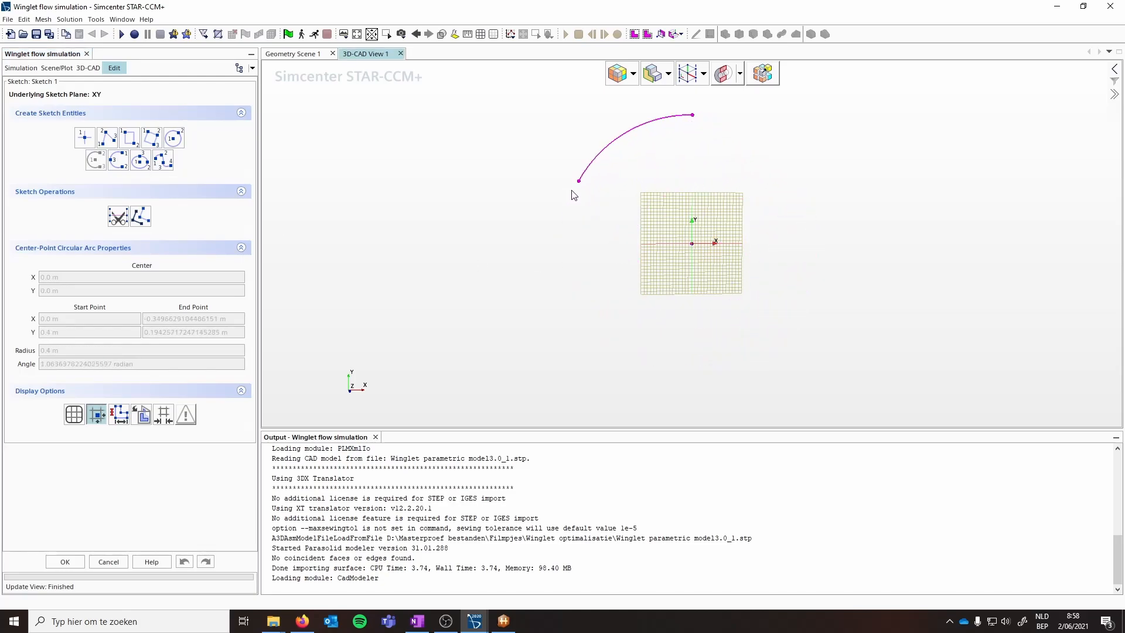
left_click(564, 242)
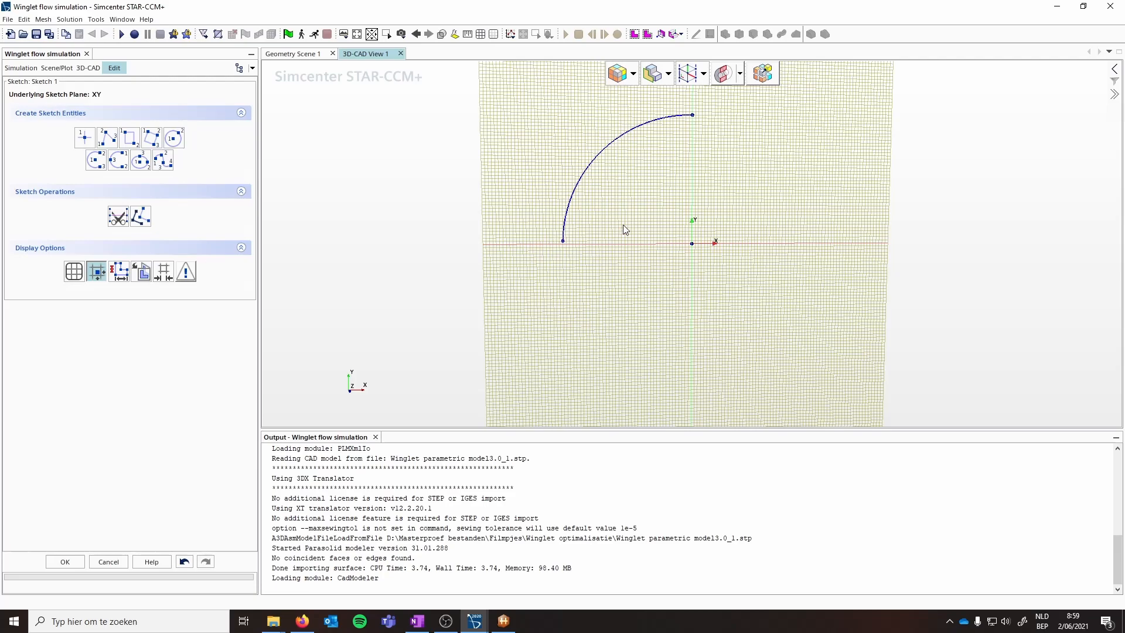
Step: Apply a fixation constraint to the arc's centre point at the origin
left_click(563, 241)
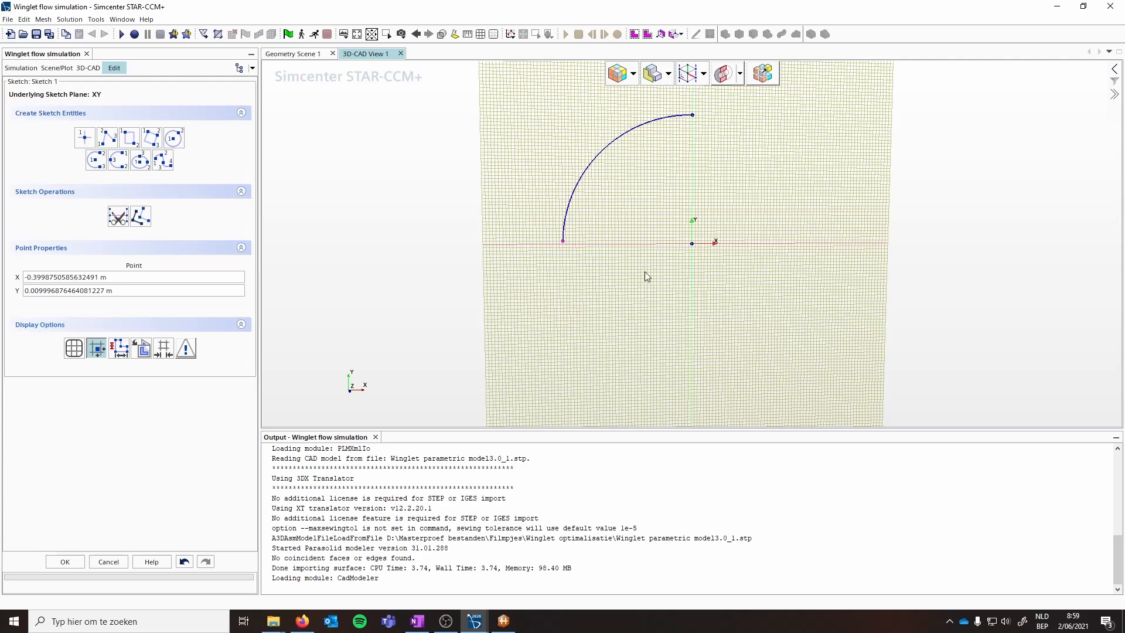
left_click(692, 245)
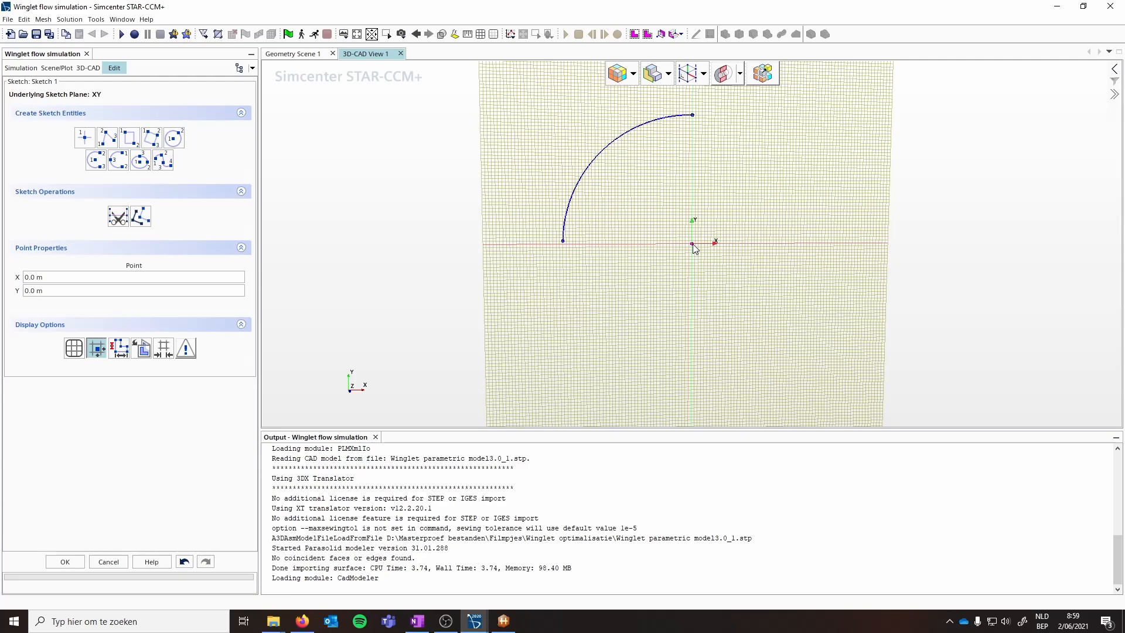
right_click(693, 247)
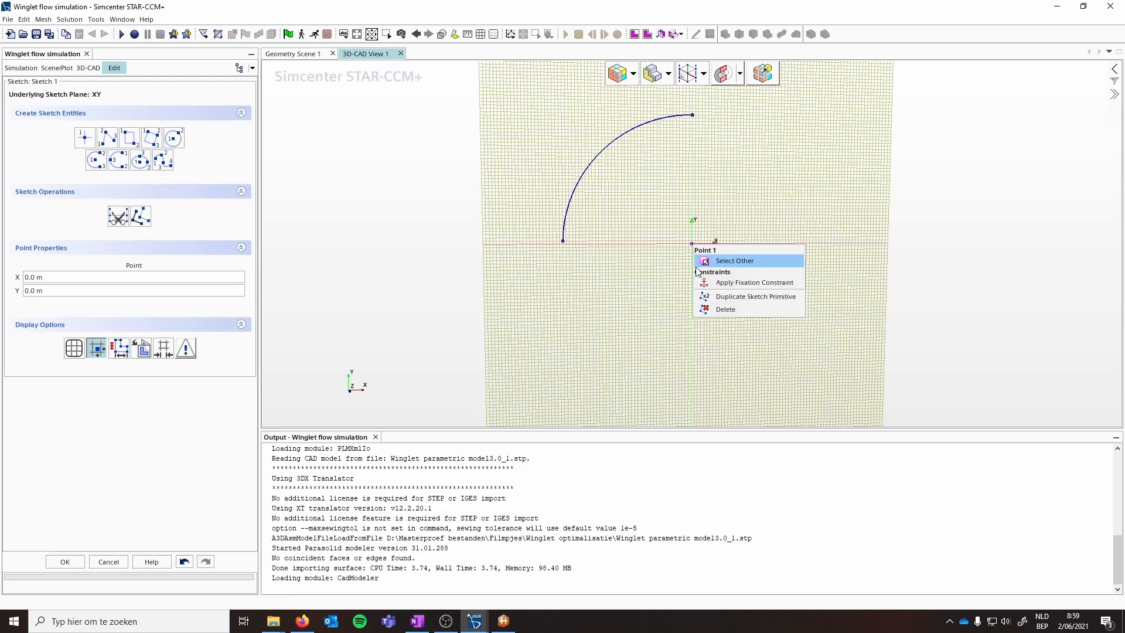
left_click(721, 282)
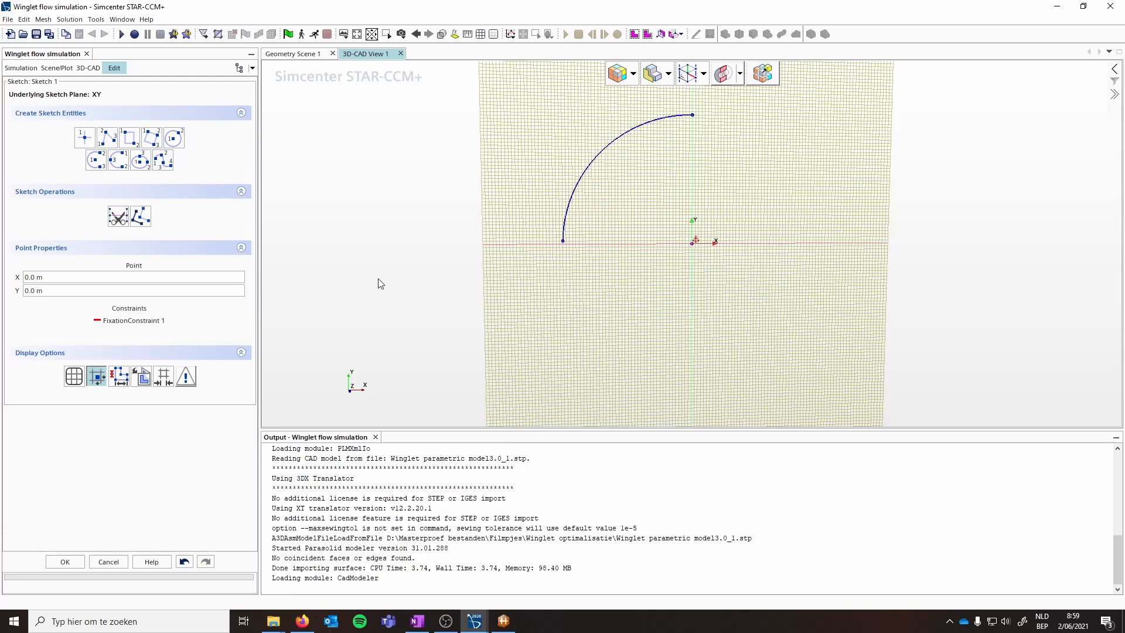
Step: Set the arc's lower endpoint to X -2.5 m and Y 0.0 m and finish the sketch
left_click(563, 241)
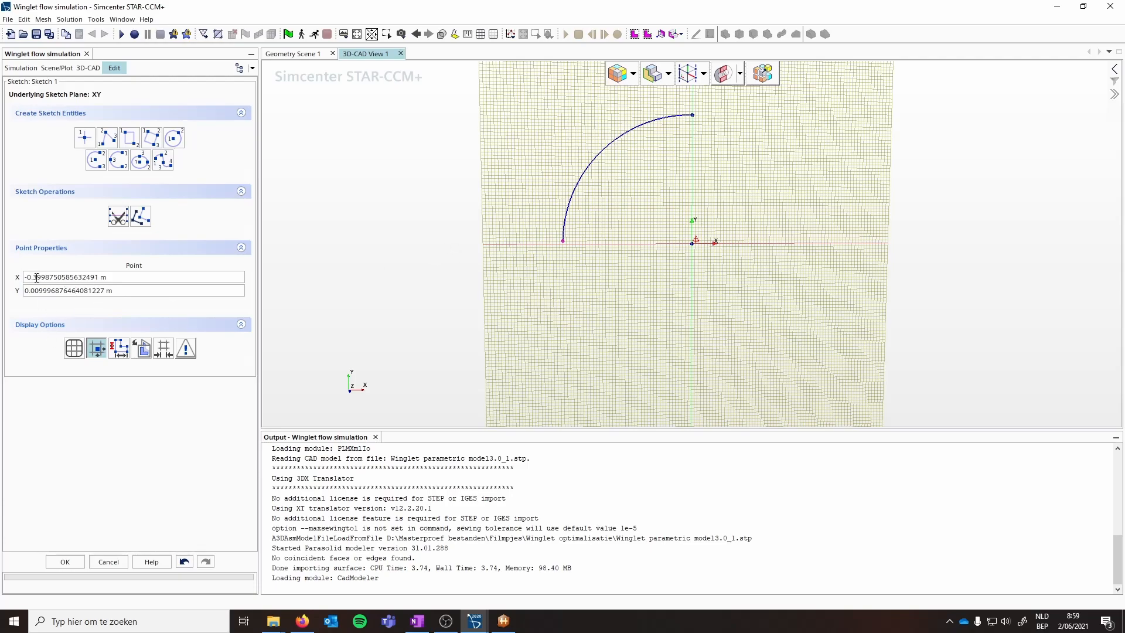
left_click(99, 276)
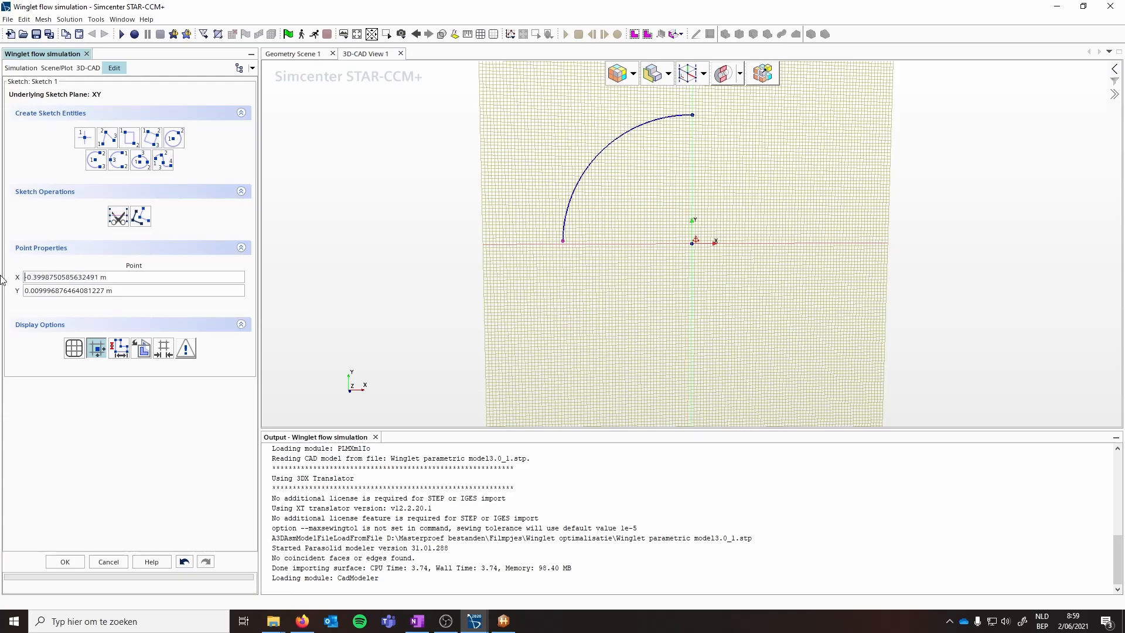
double_click(99, 276)
type("-2.5")
key("Return")
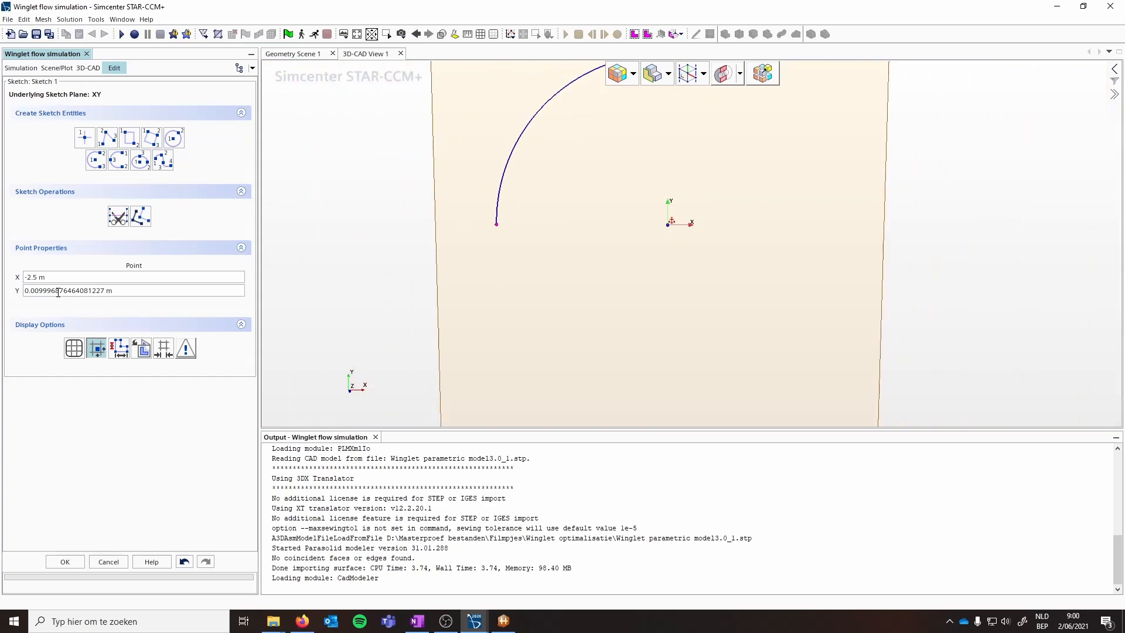
triple_click(138, 290)
left_click(75, 563)
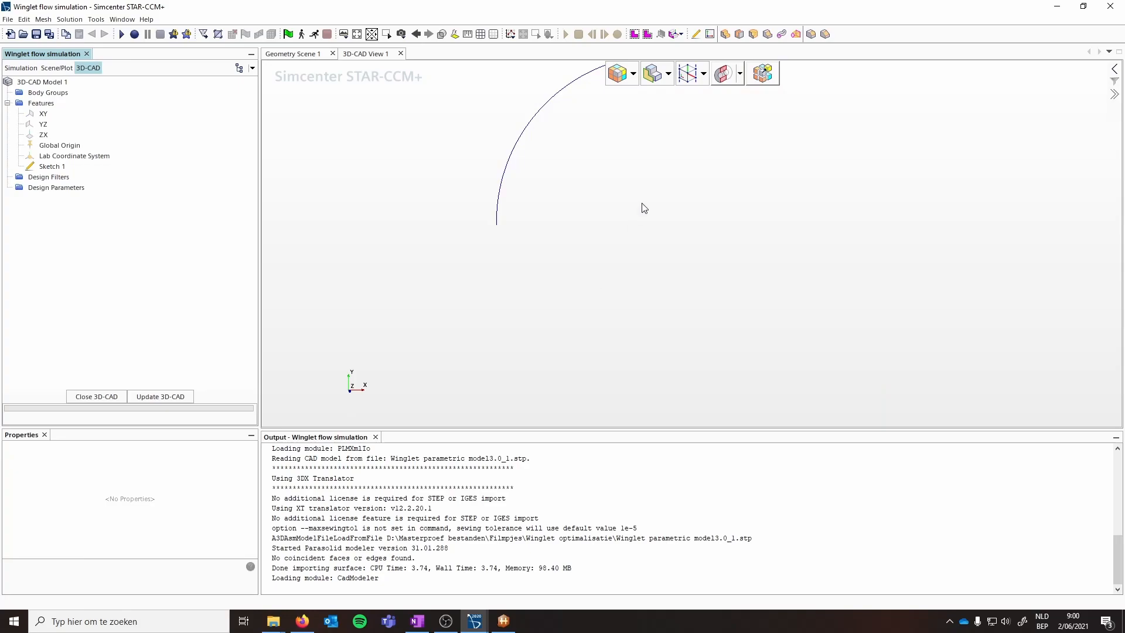
Step: Reopen Sketch 1 and close the profile with three lines from the arc's upper endpoint, out to about X 4.71 m, down and back to its lower endpoint
left_click(51, 167)
right_click(57, 170)
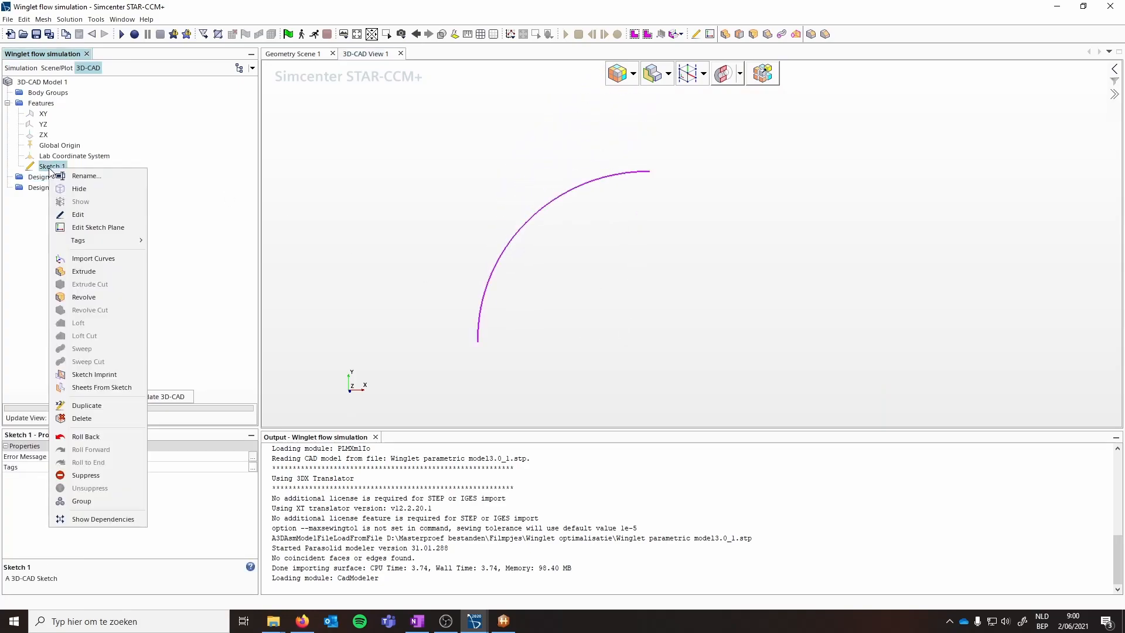
left_click(82, 215)
left_click(650, 172)
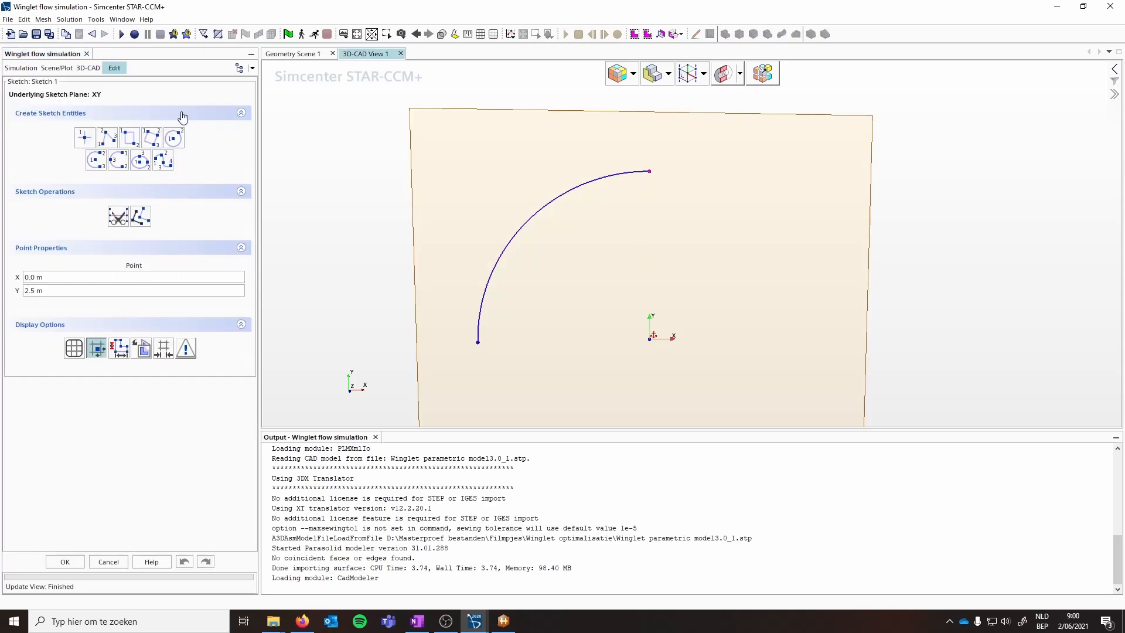
left_click(107, 139)
left_click(650, 172)
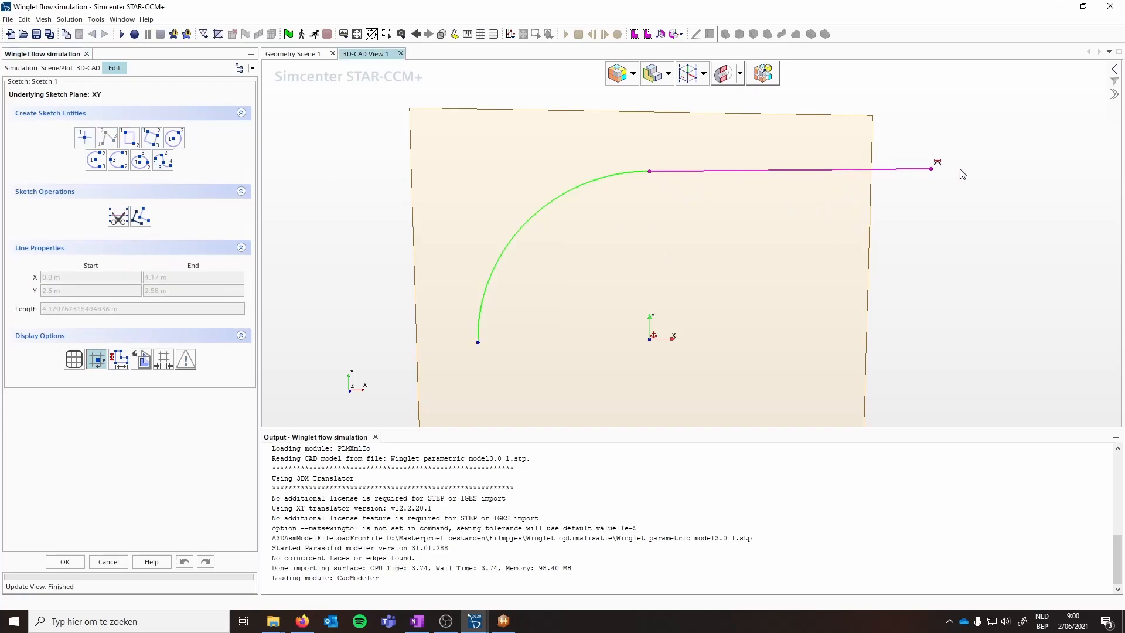
left_click(957, 174)
left_click(957, 174)
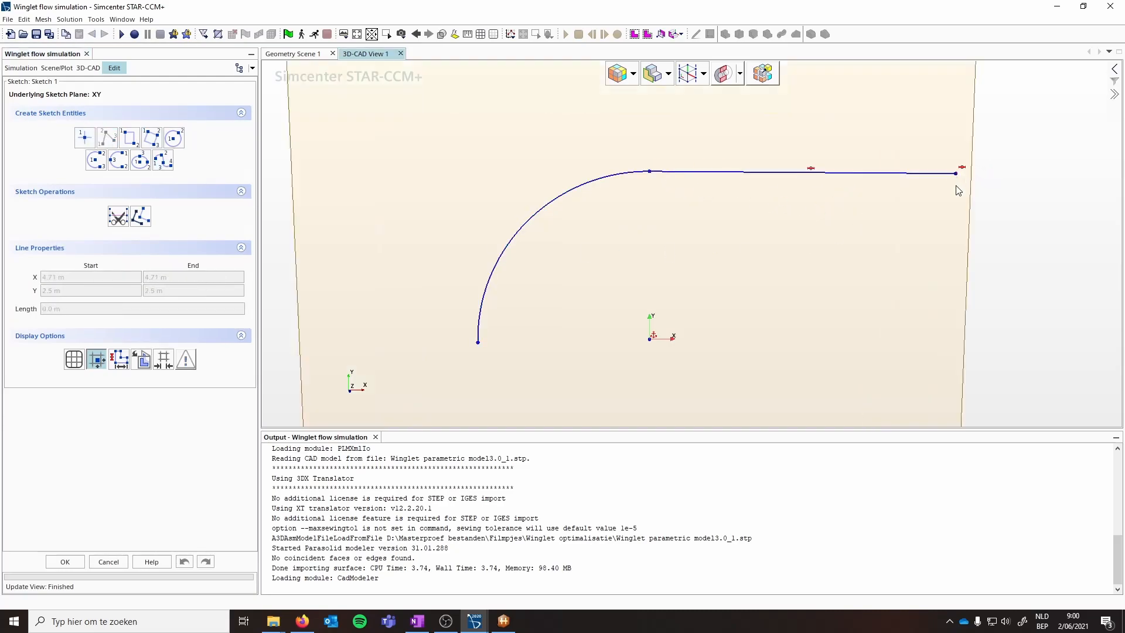
left_click(948, 343)
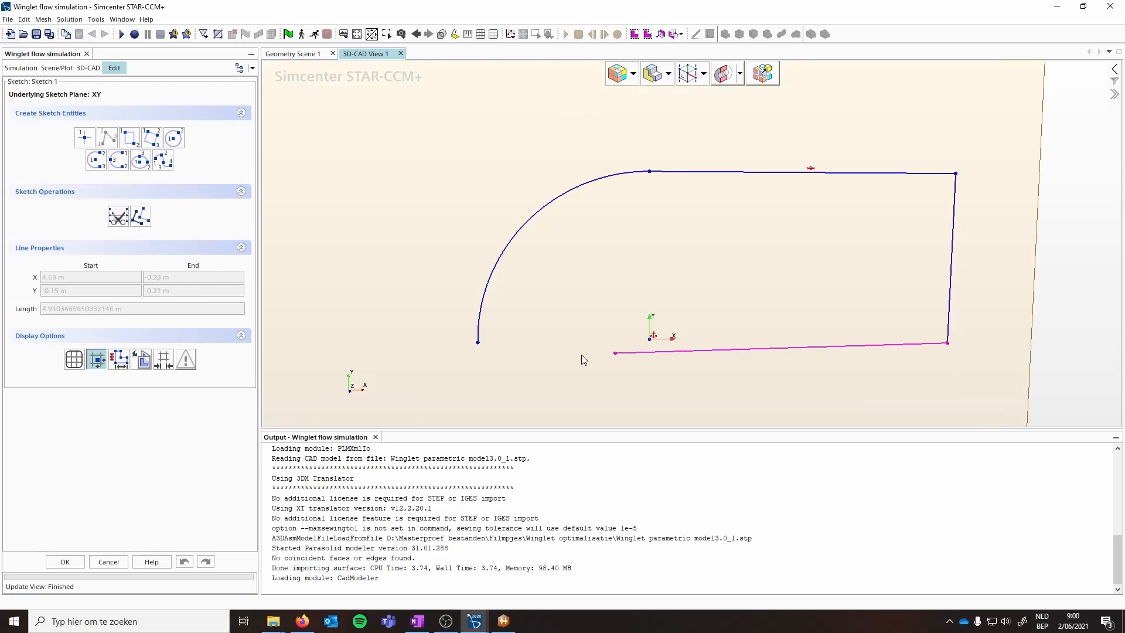
left_click(478, 342)
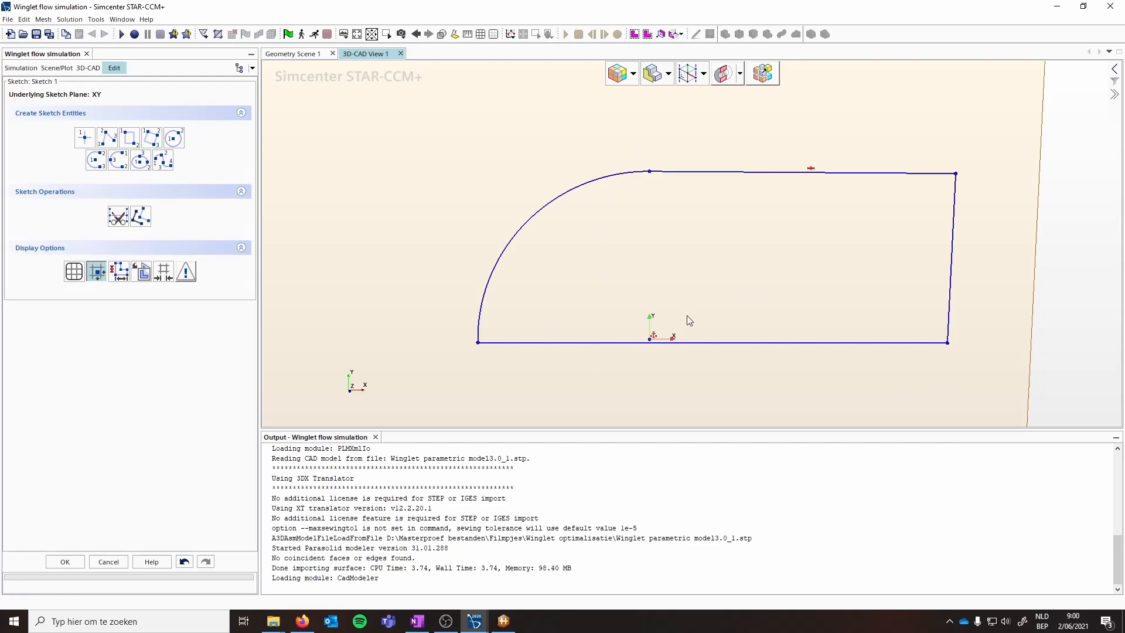
Step: Check the arc's lower endpoint and centre coordinates, and set the profile's lower downstream corner to X 3.0 m and Y 0.0 m
left_click(478, 344)
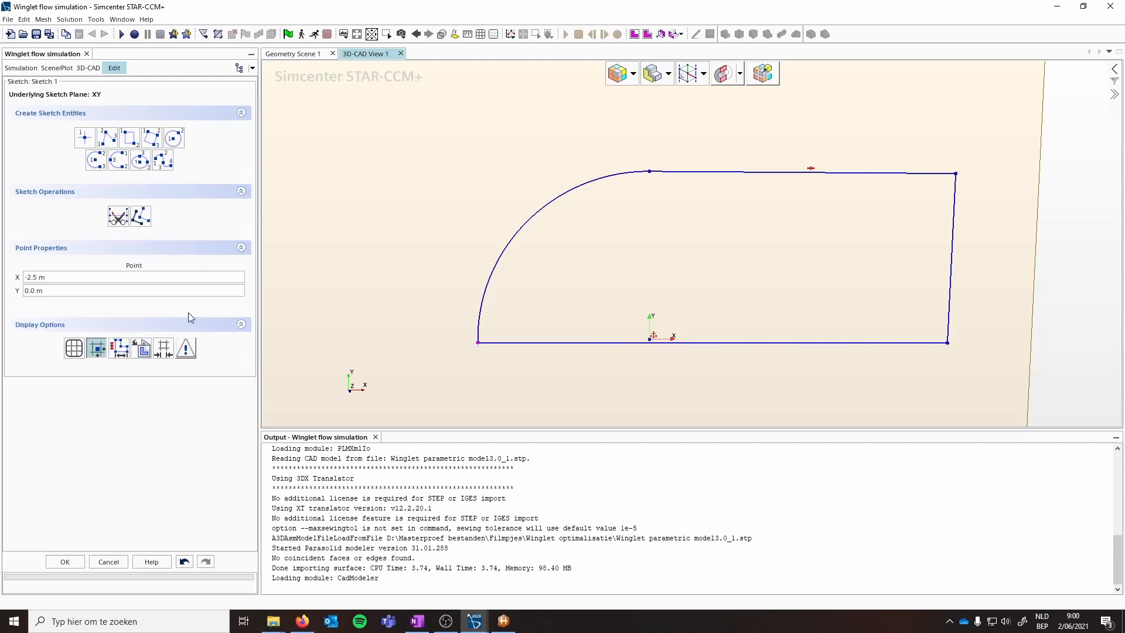
left_click(650, 339)
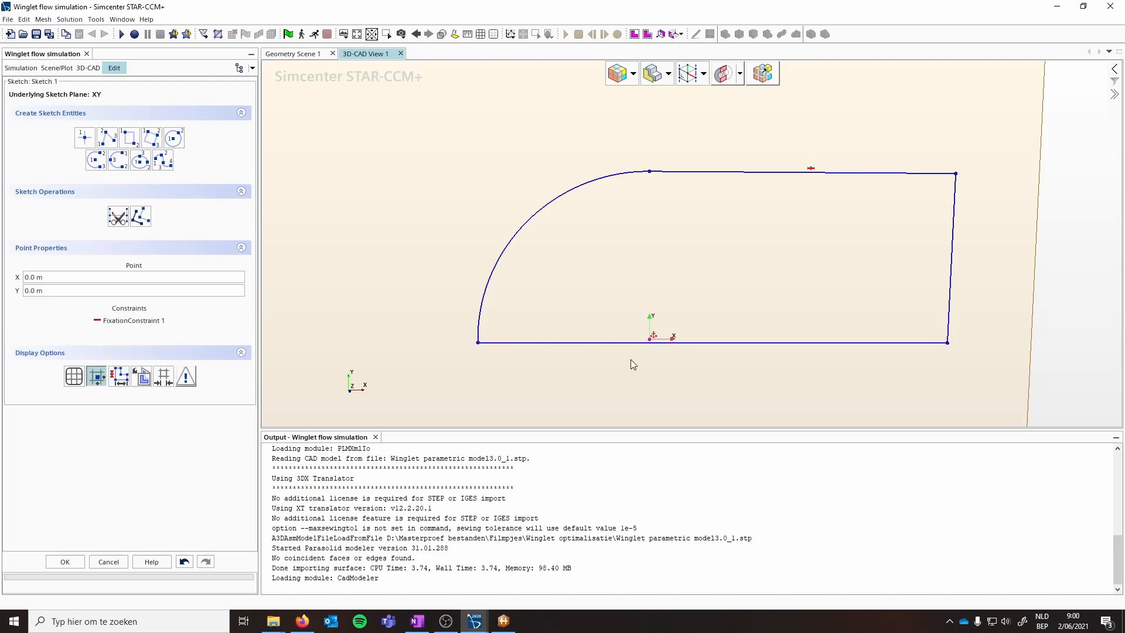
left_click(950, 343)
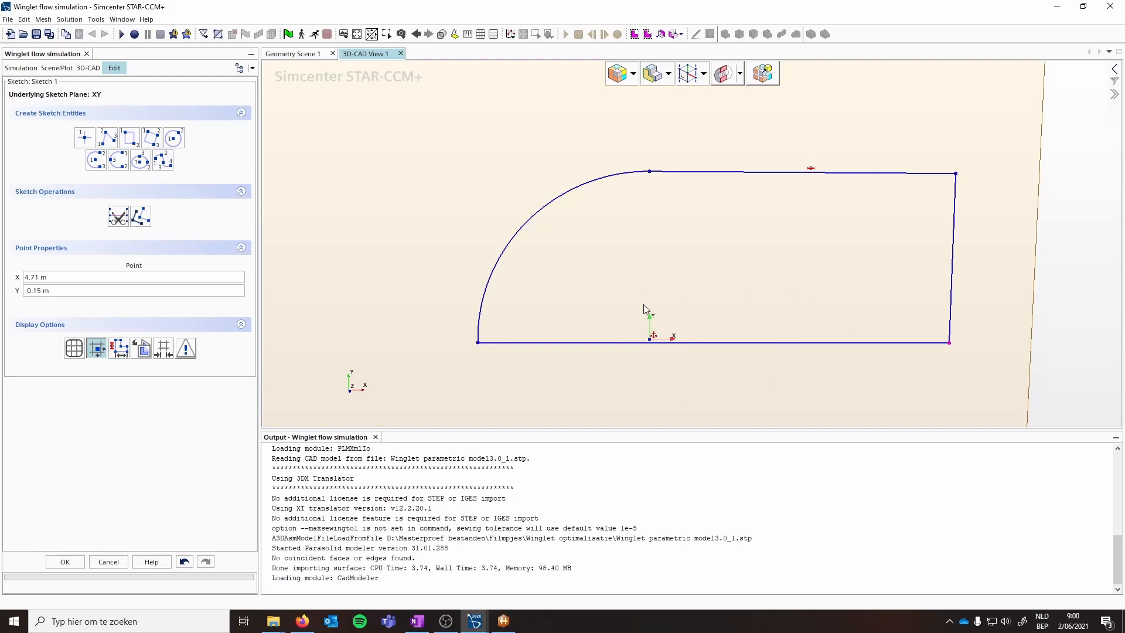
double_click(39, 277)
type("3.0")
key("Return")
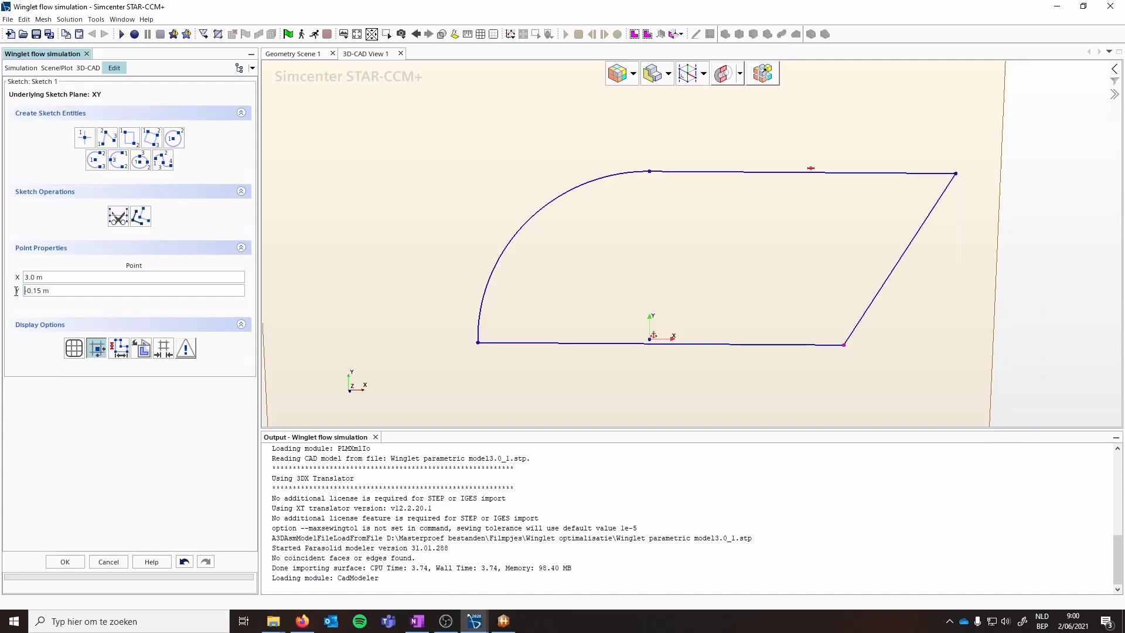
double_click(54, 289)
type("0.0")
key("Return")
Step: Set the X coordinate of the profile's upper downstream corner to 3.0 m and finish the sketch
left_click(956, 173)
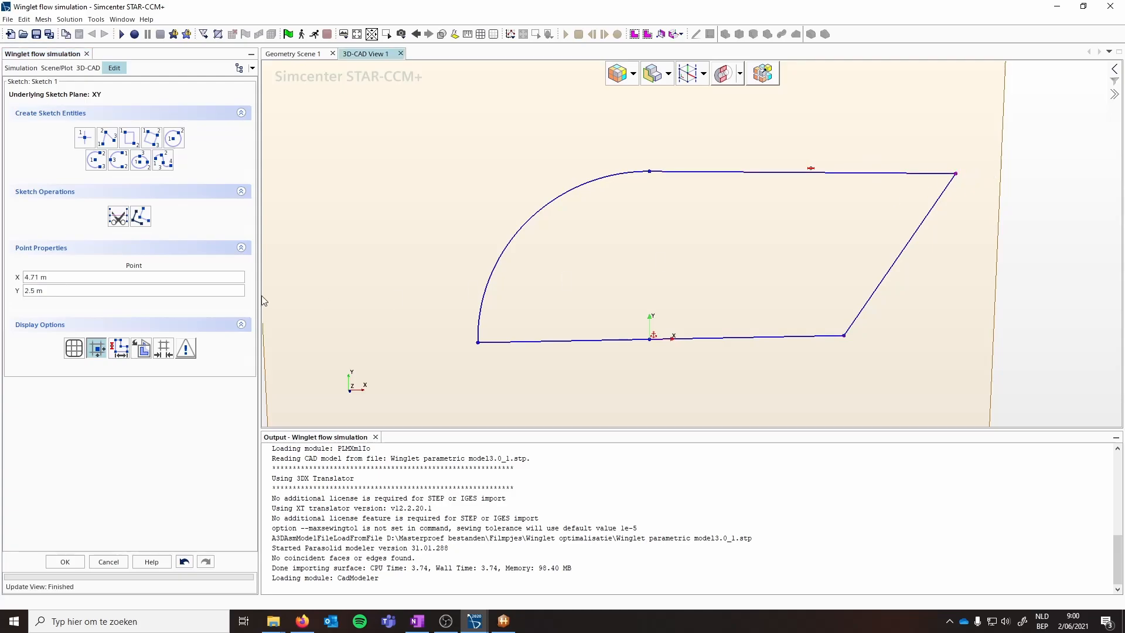
left_click(56, 276)
type("3.0")
key("Return")
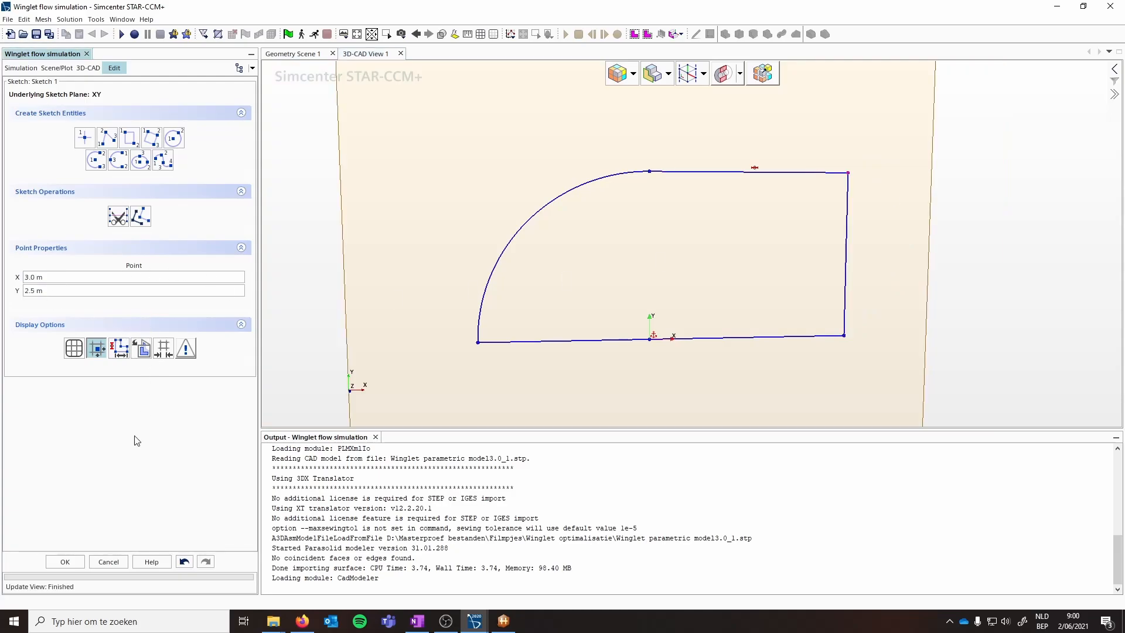
left_click(65, 562)
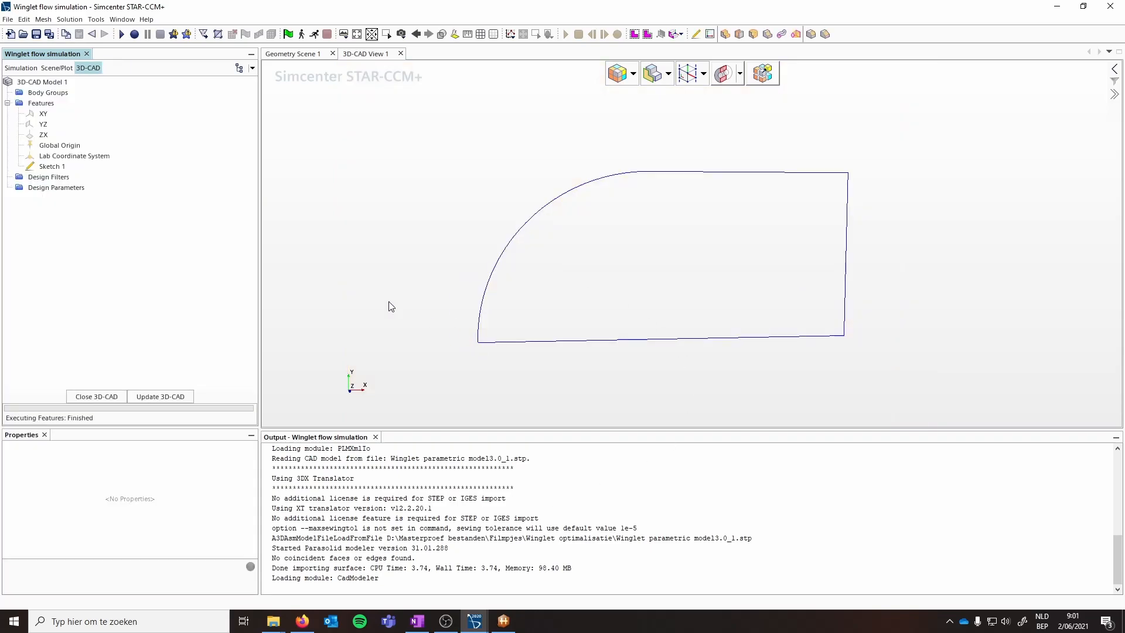
Step: Revolve Sketch 1 one way by 180 degrees about the X axis of the Lab Coordinate System as a solid body
left_click(515, 344)
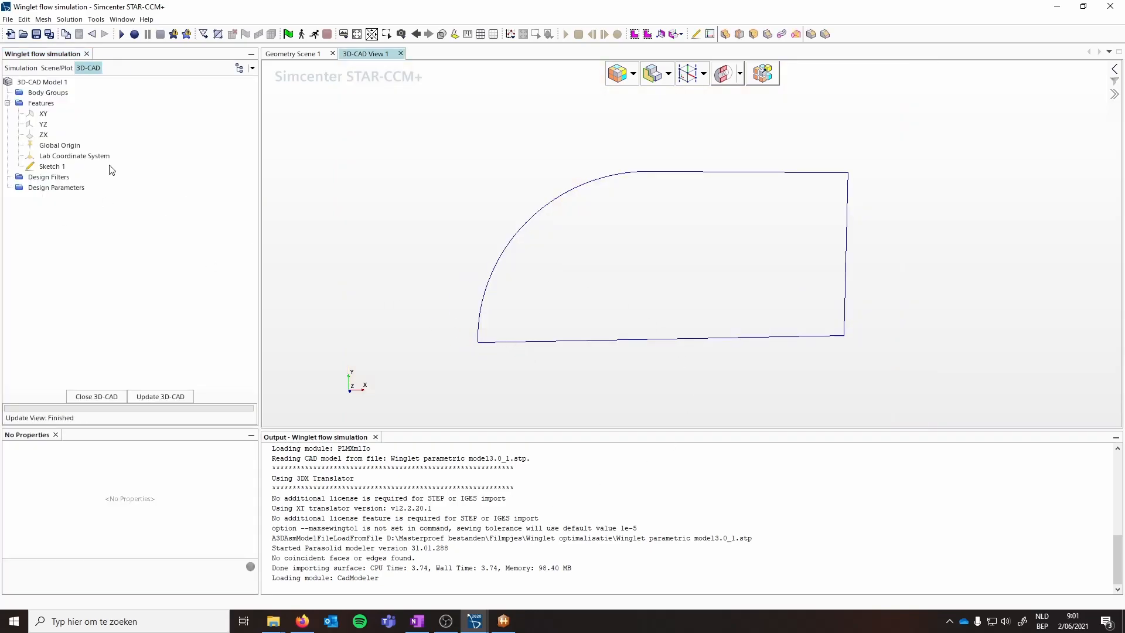
right_click(47, 167)
left_click(96, 296)
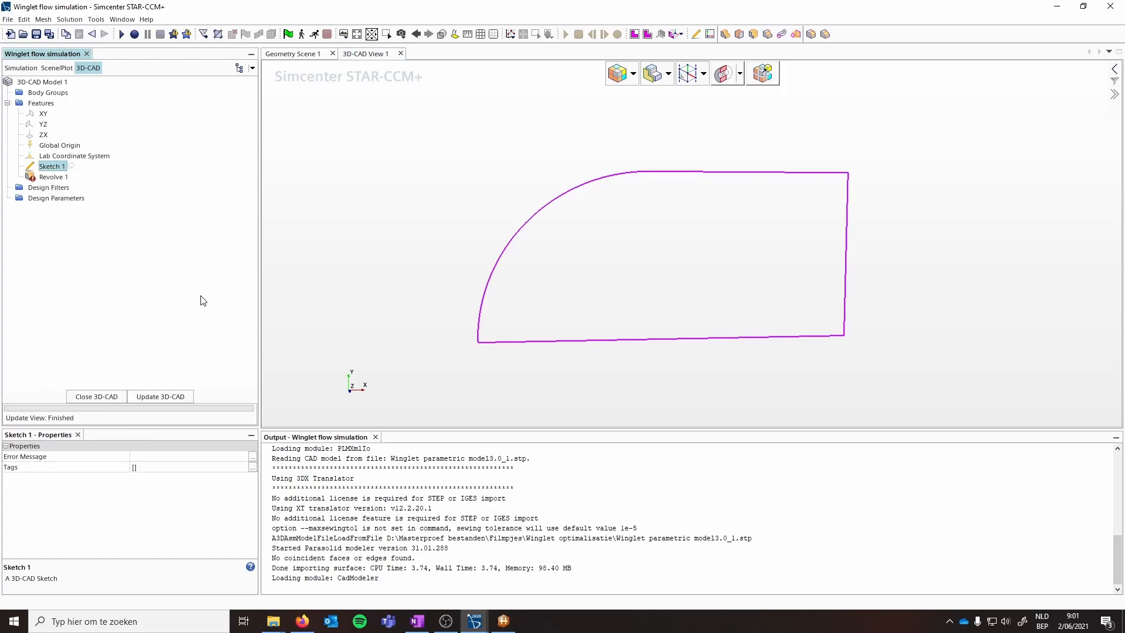
left_click_drag(520, 350, 500, 382)
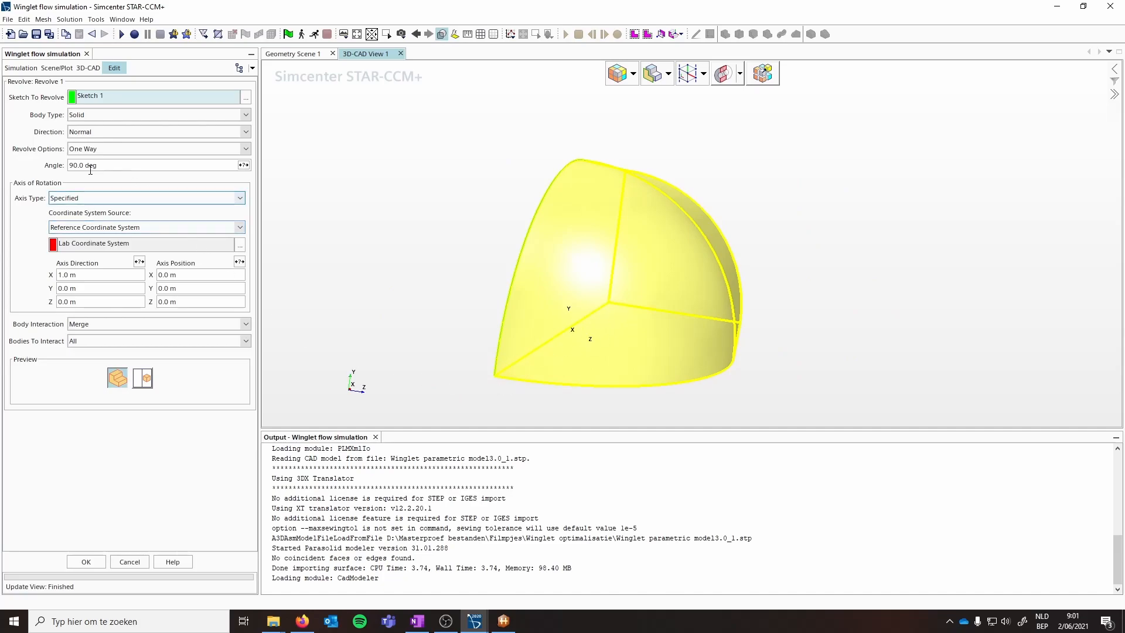
mouse_move(85, 166)
left_mouse_down()
mouse_move(60, 165)
mouse_move(101, 163)
left_mouse_up()
type("180")
key("Return")
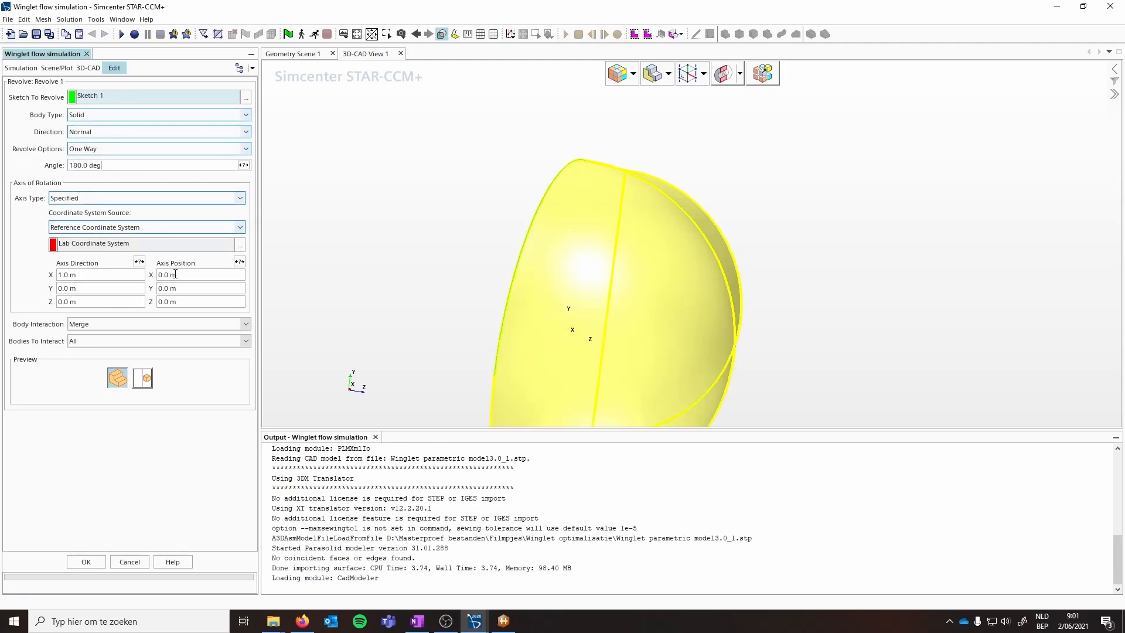
left_click(84, 562)
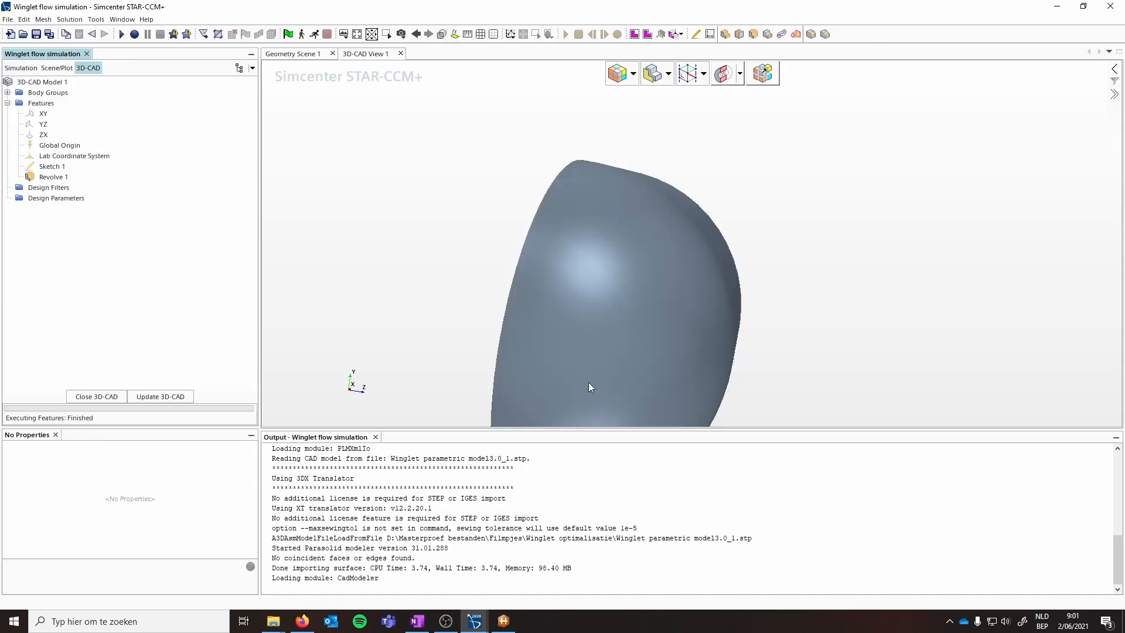
Step: Rename the flat cut face of the revolved body as Symmetry plane
left_click_drag(607, 350, 510, 336)
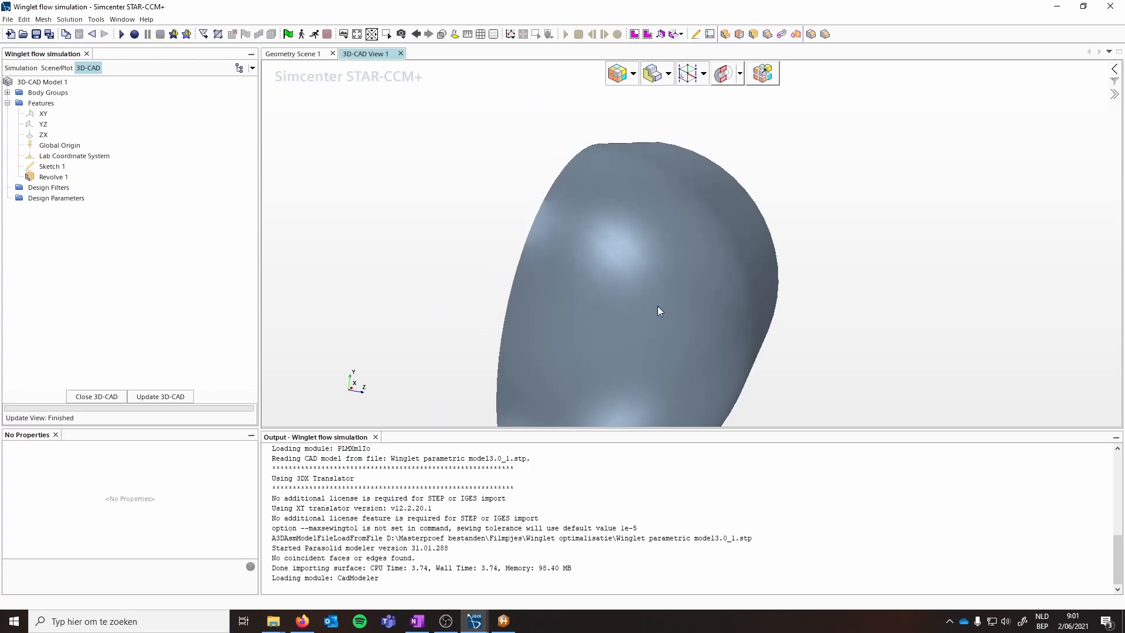
left_click_drag(655, 305, 665, 326)
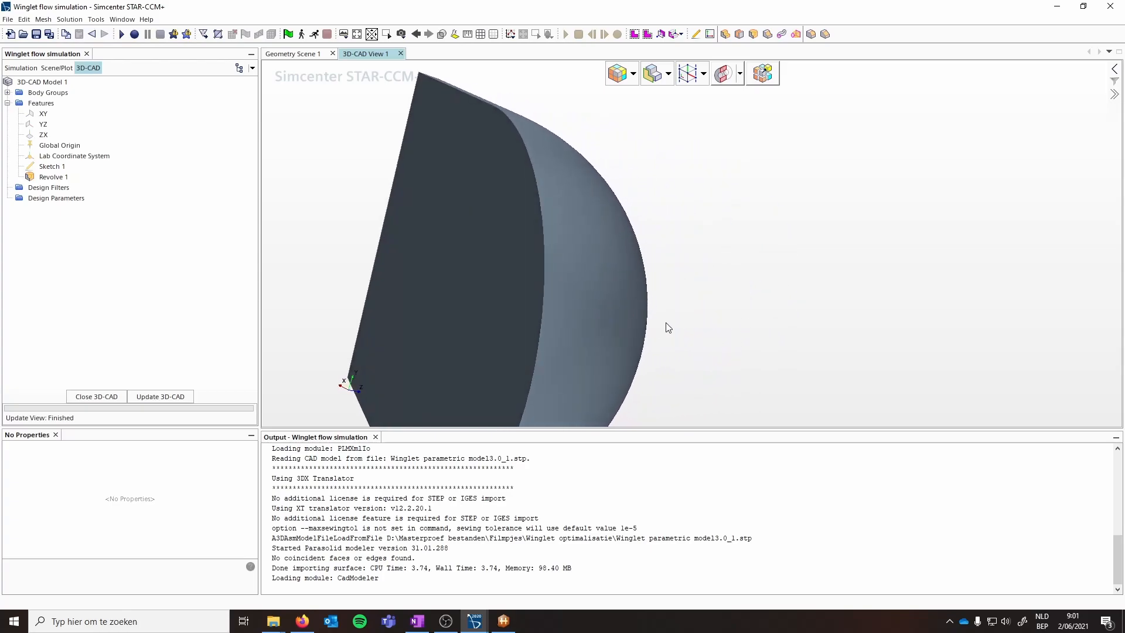
right_click(495, 303)
mouse_move(545, 624)
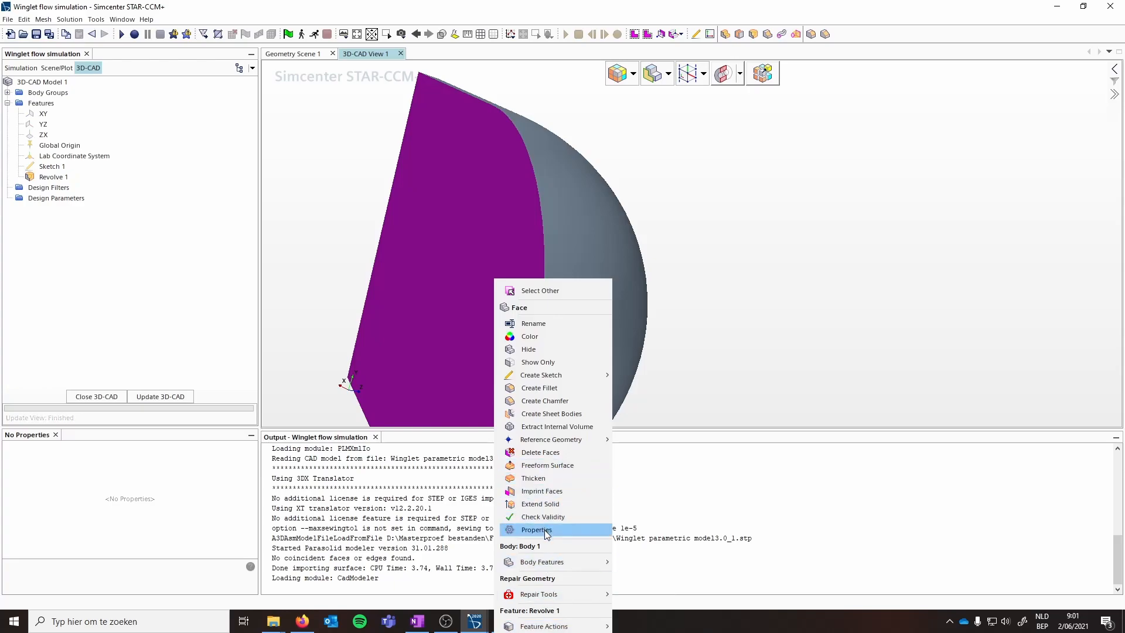
left_click(541, 324)
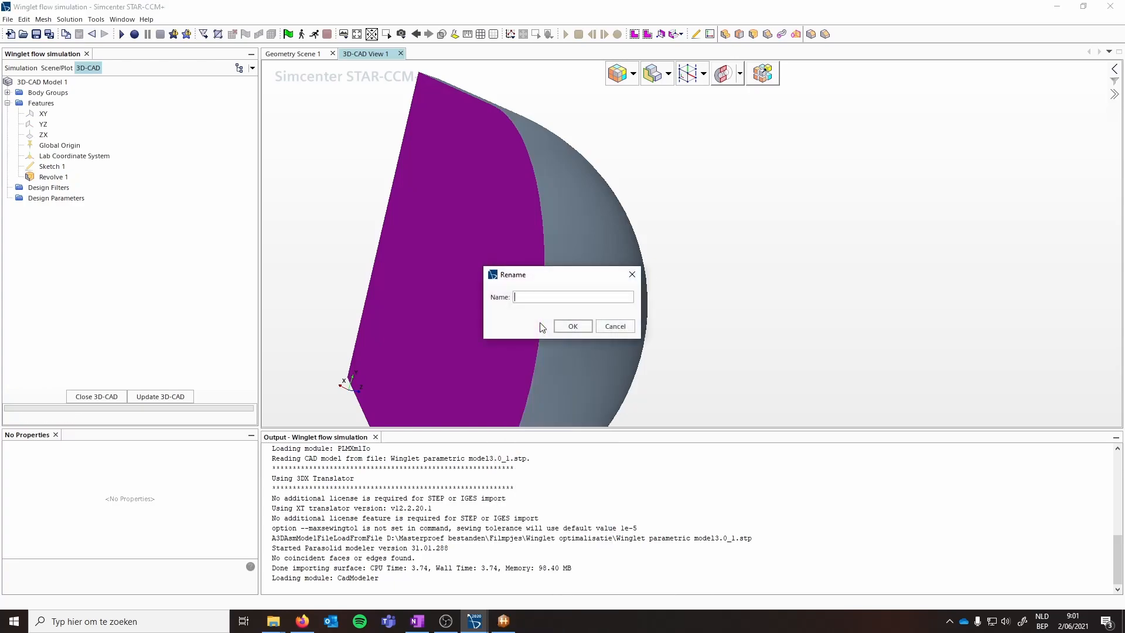
type("Symmetry plane")
key("Return")
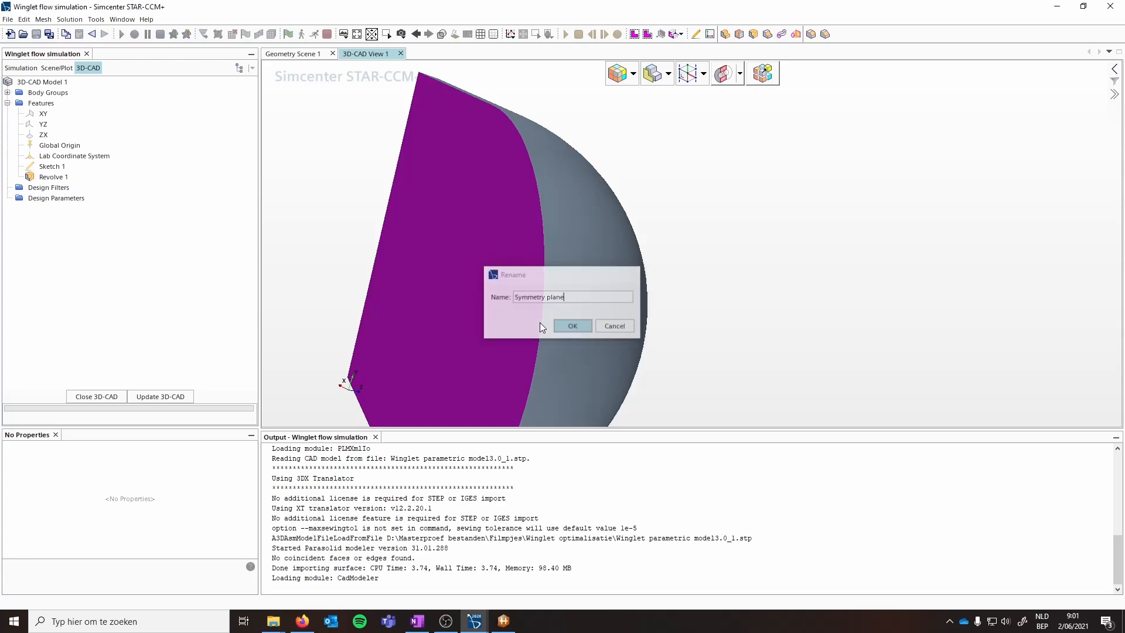
Step: Rename the curved outer face of the revolved domain body as Inlet
left_click_drag(678, 266, 808, 296)
left_click_drag(798, 231, 711, 163)
left_click_drag(836, 266, 522, 321)
right_click(592, 294)
left_click(621, 350)
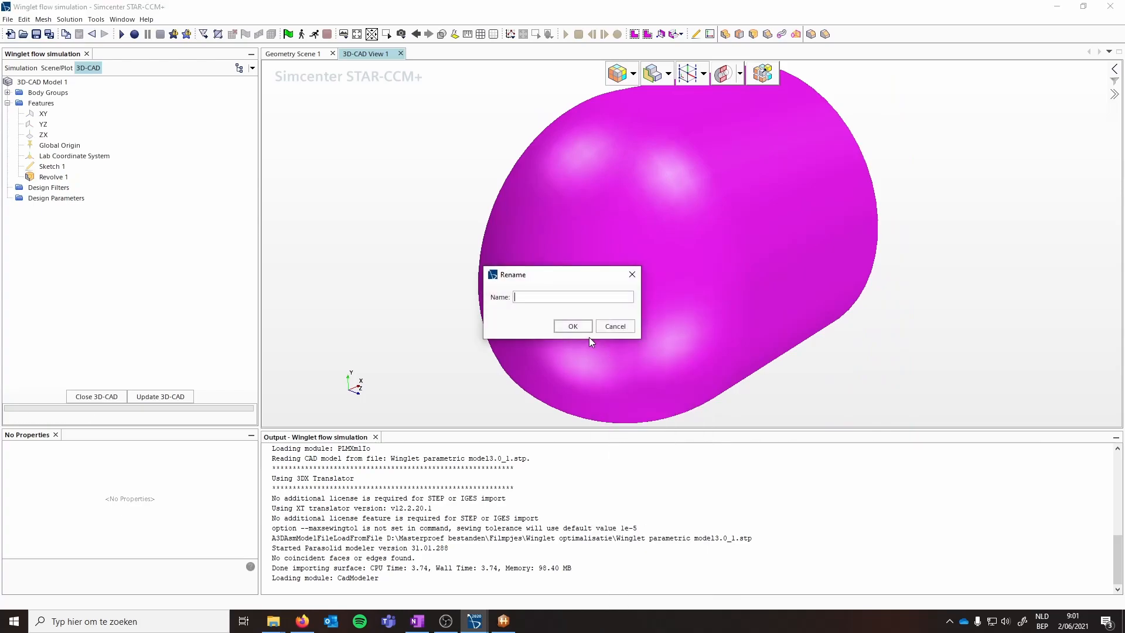
type("Inlet")
key("Return")
Step: Rename the flat downstream end face of the domain body as Outlet and close the 3D-CAD model
left_click_drag(589, 338, 697, 275)
right_click(803, 235)
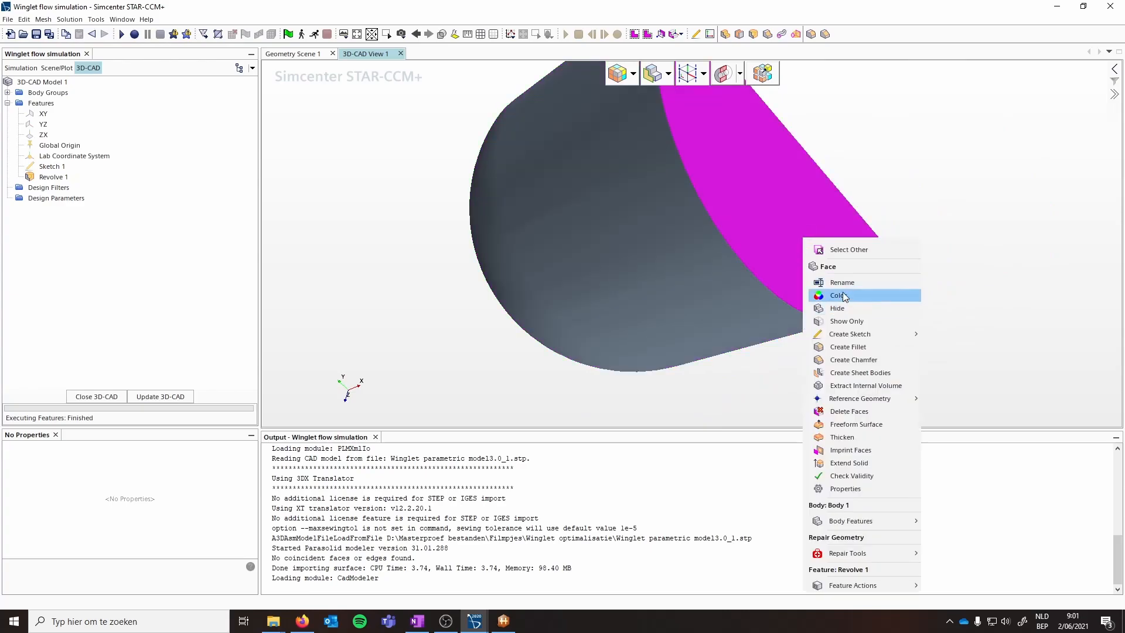
left_click(845, 284)
type("Outletr")
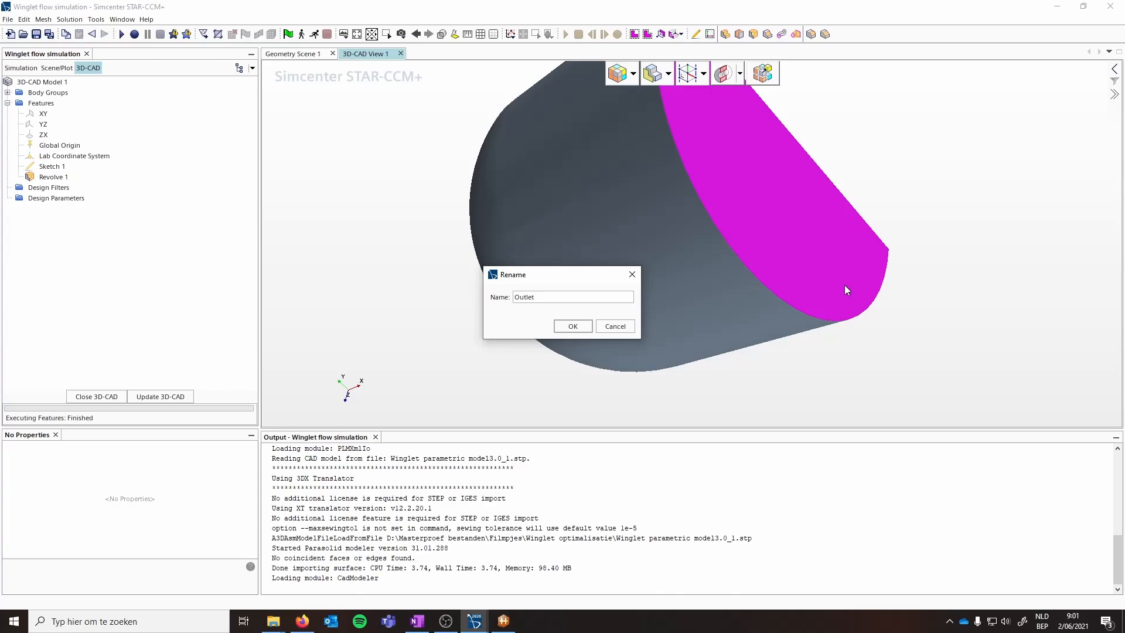
left_click(562, 327)
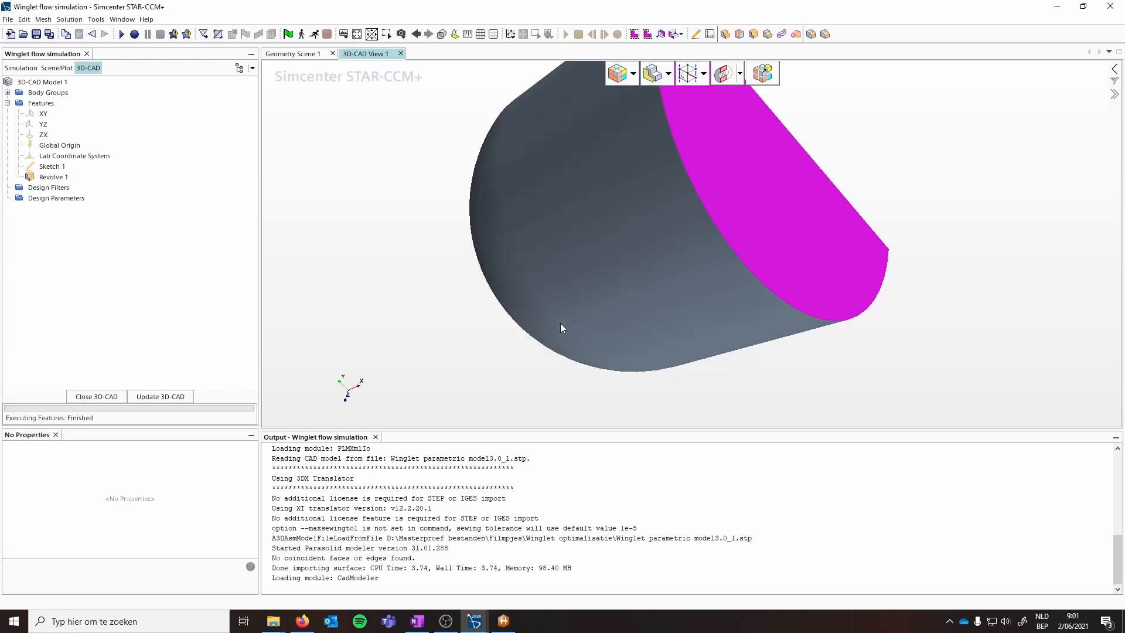
left_click(100, 401)
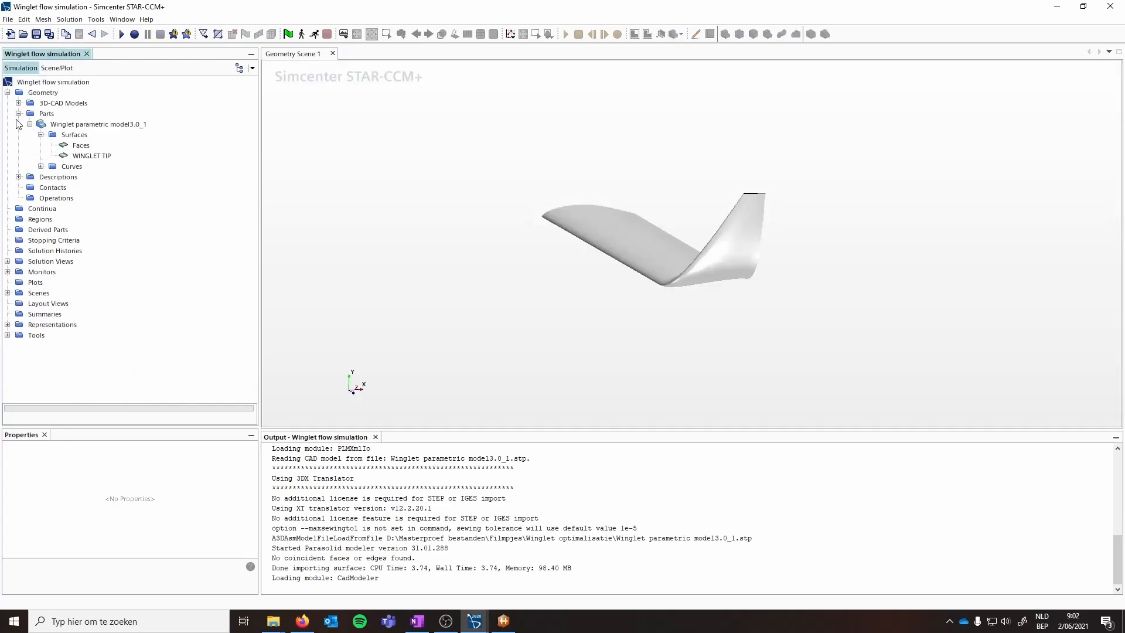
left_click(18, 103)
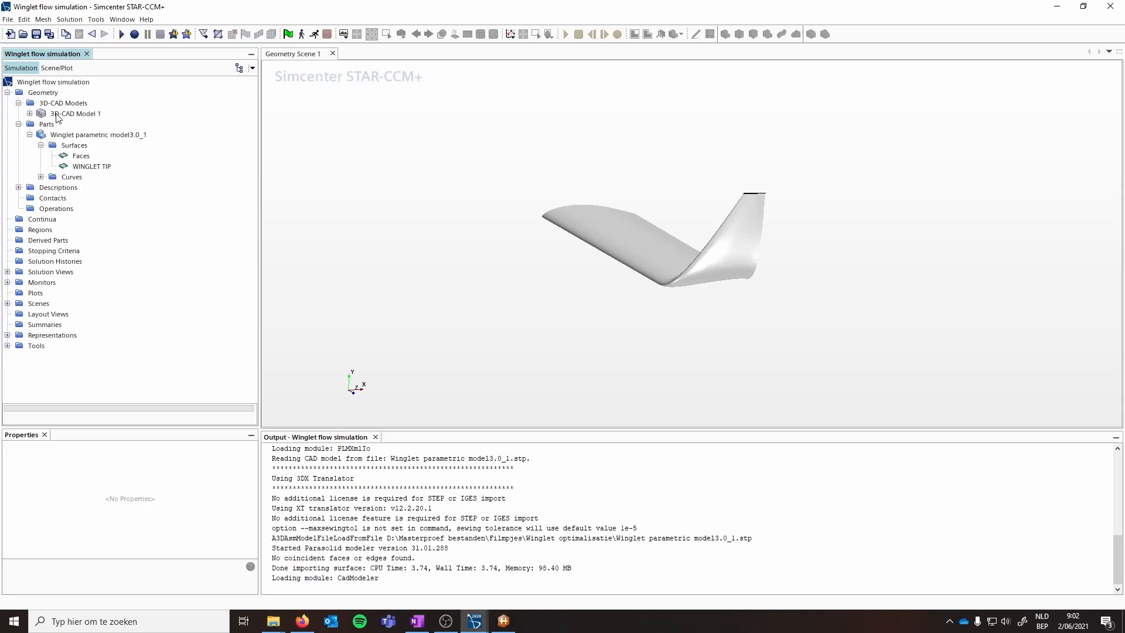
right_click(75, 137)
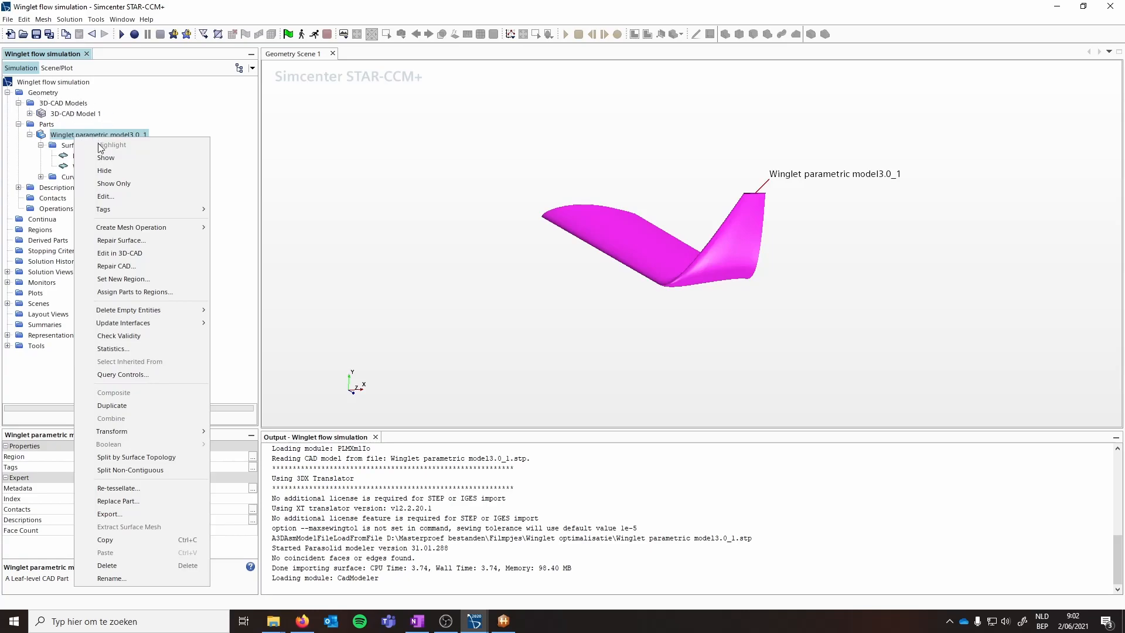
left_click(446, 622)
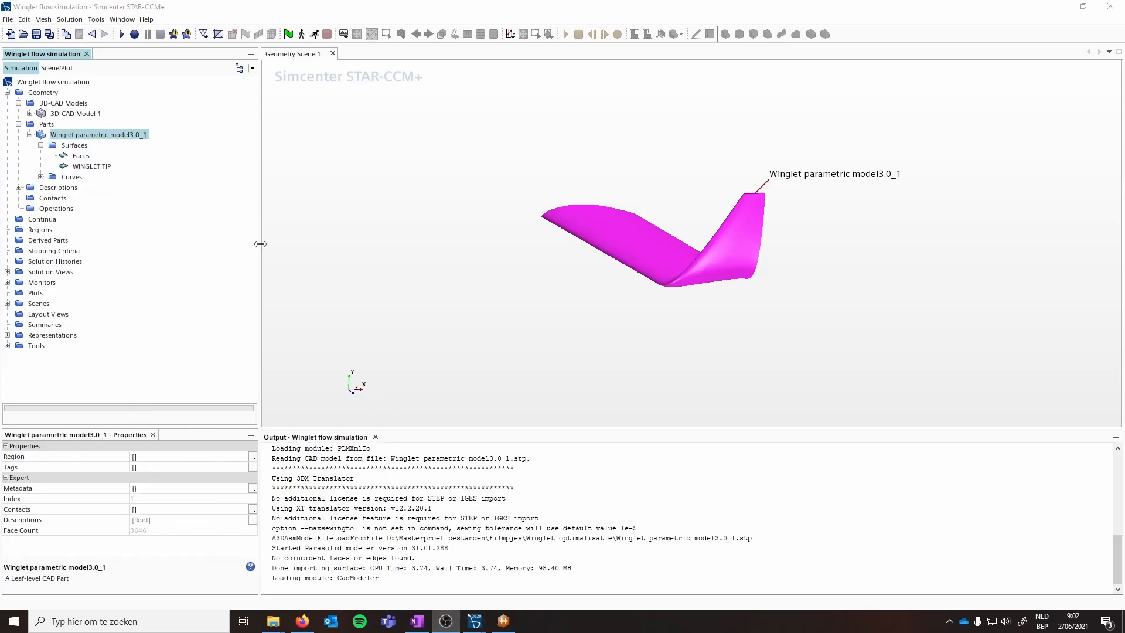
left_click(63, 136)
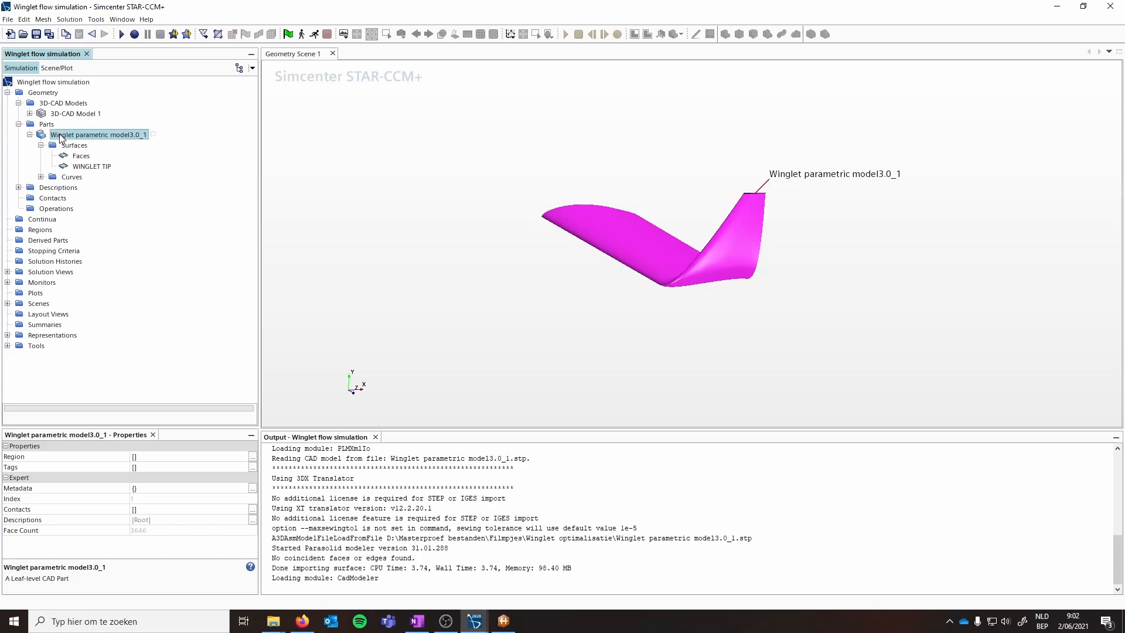
left_click(53, 209)
right_click(52, 214)
mouse_move(80, 216)
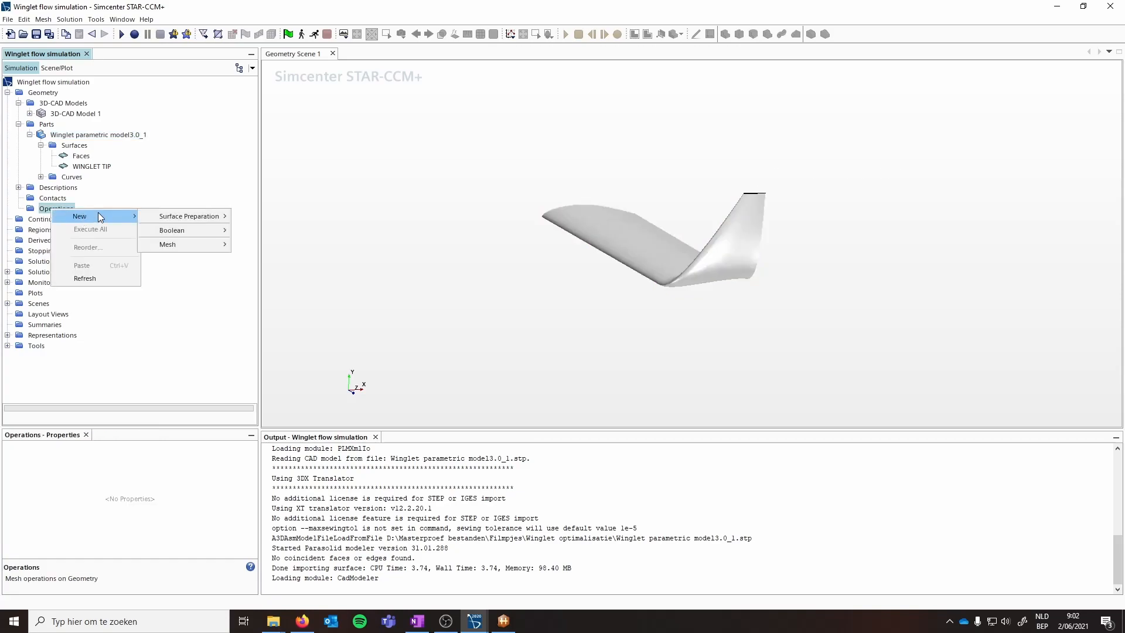
mouse_move(175, 231)
left_click(265, 256)
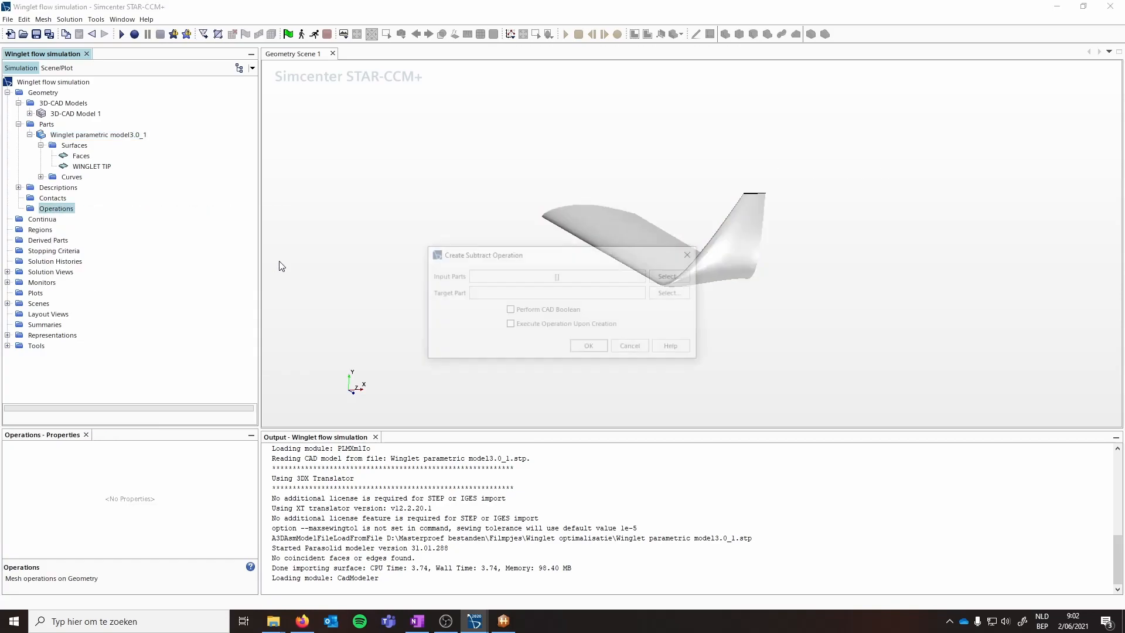
left_click(672, 276)
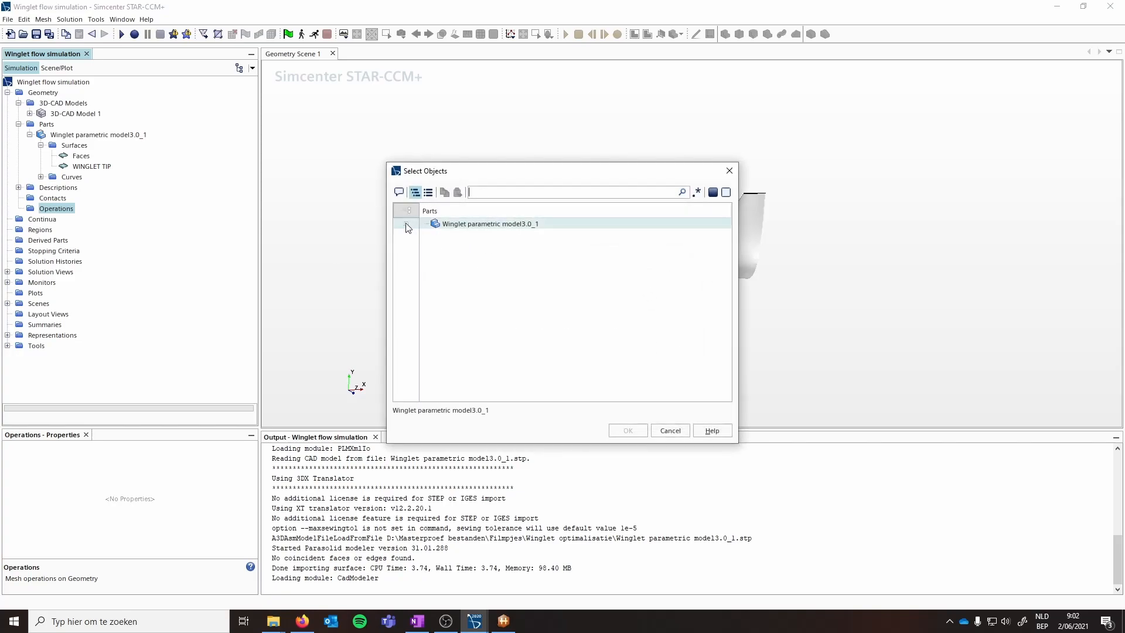
left_click(671, 431)
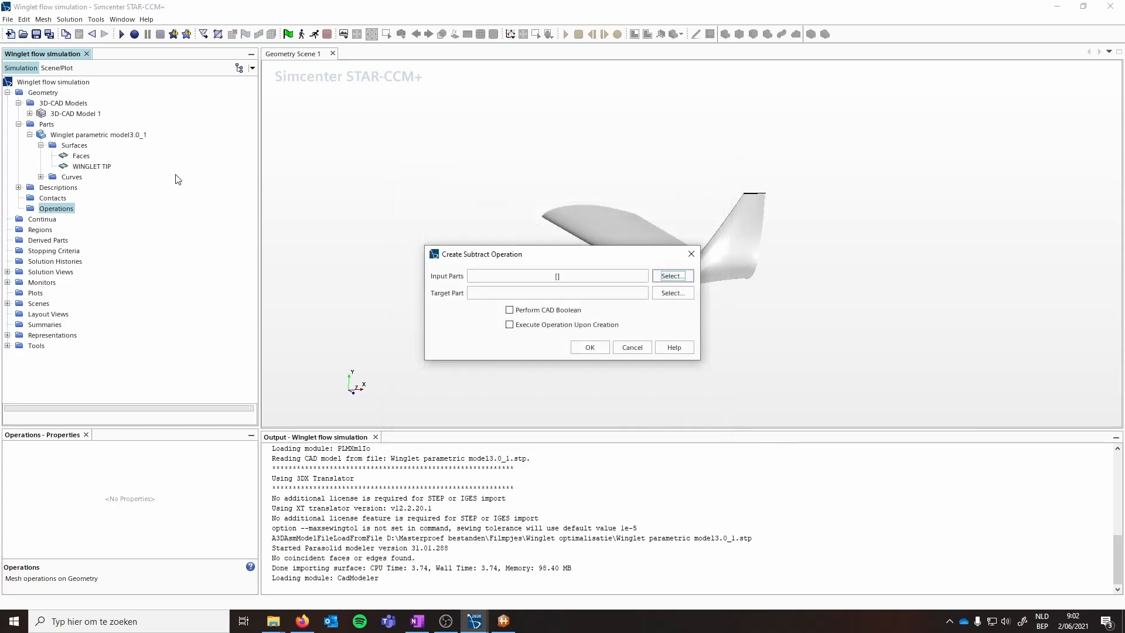
left_click(631, 348)
Step: Create a solid-body geometry part from 3D-CAD Model 1 with sharp CAD edges and medium tessellation, and rename it Domain
right_click(64, 114)
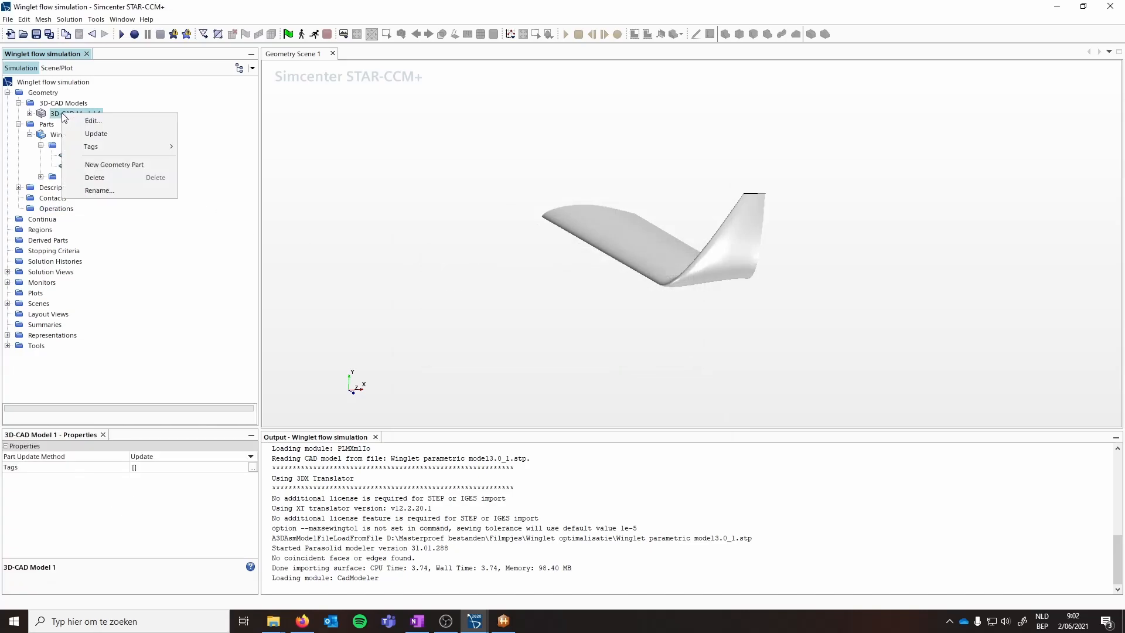
left_click(106, 164)
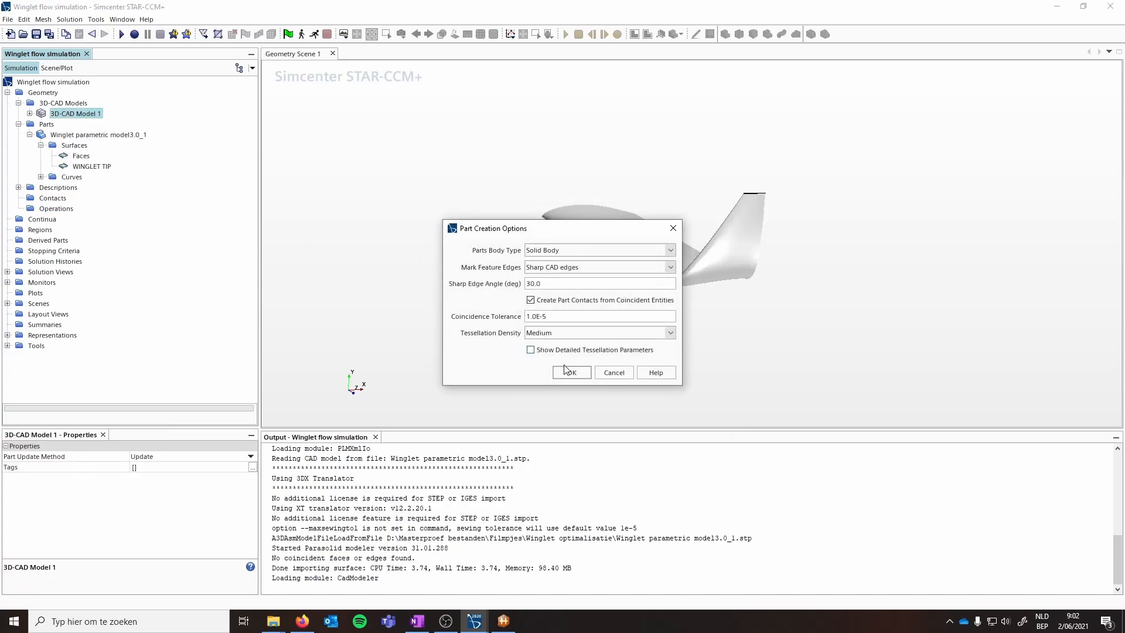
left_click(572, 373)
right_click(61, 136)
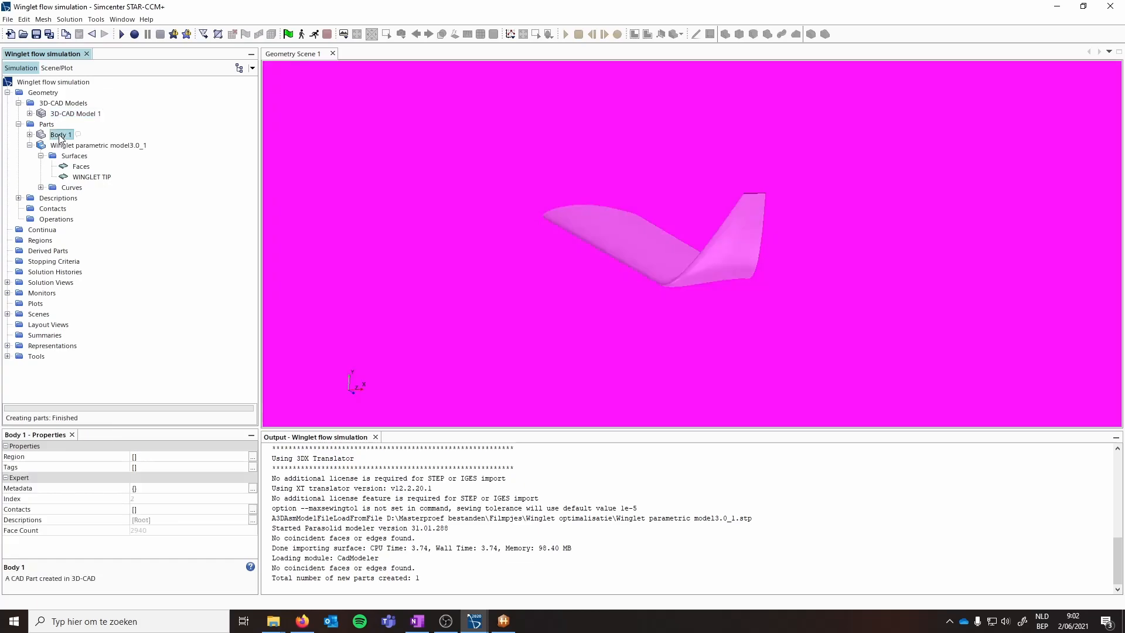
left_click(114, 573)
type("Domain")
key("Return")
Step: Set up a Boolean Subtract operation with Domain and Winglet parametric model3.0_1 as input parts and Domain as target part
left_click(53, 221)
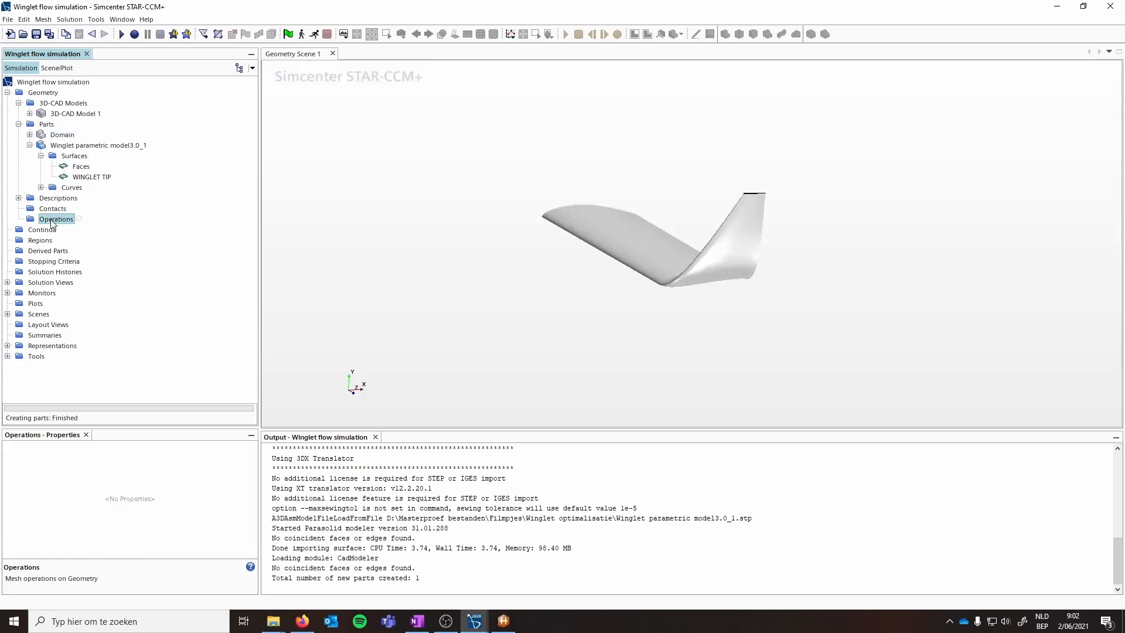
right_click(54, 221)
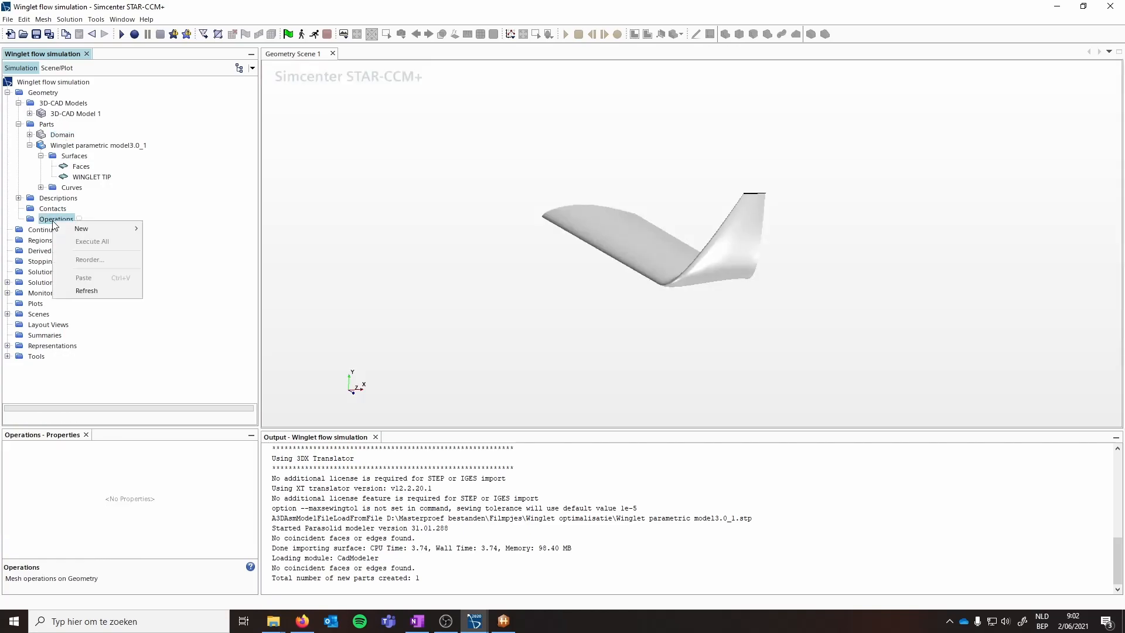
mouse_move(78, 228)
mouse_move(187, 242)
left_click(290, 249)
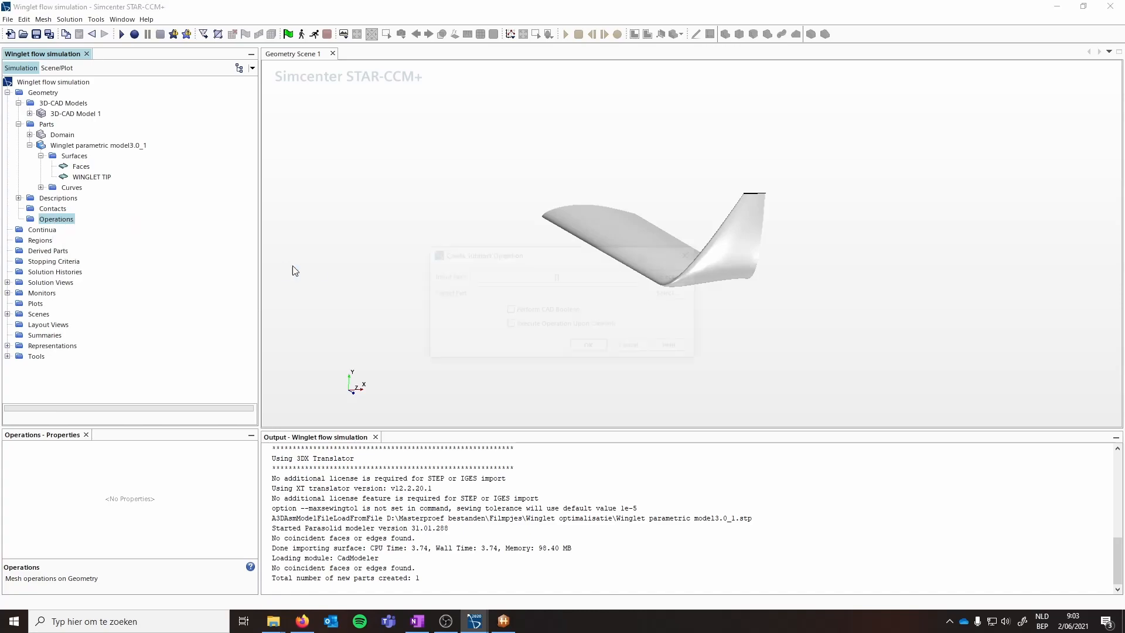
left_click(458, 225)
left_click(455, 236)
left_click(627, 429)
left_click(672, 293)
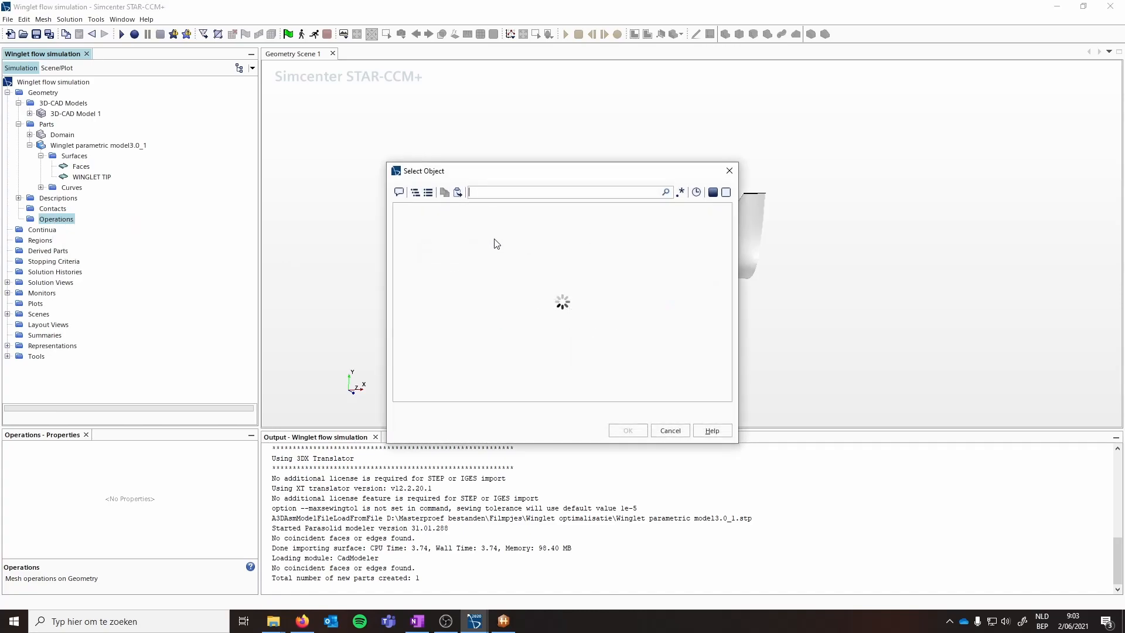
left_click(455, 224)
left_click(627, 431)
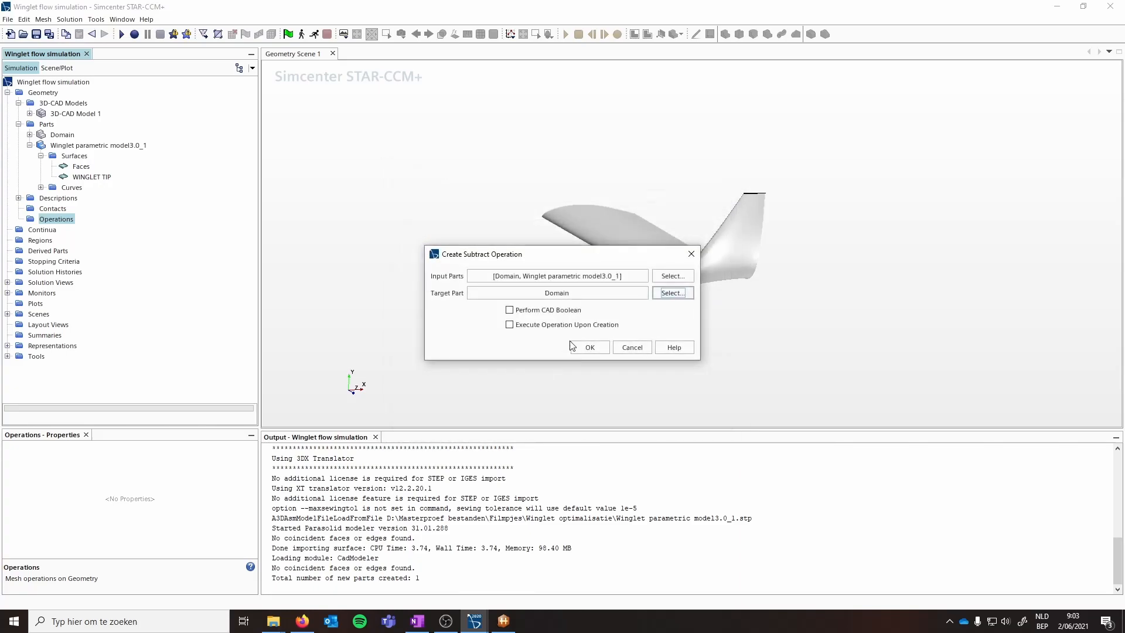
Step: Create the subtract with Perform CAD Boolean and Execute Operation Upon Creation enabled, and inspect the Subtract part
left_click(509, 311)
left_click(510, 324)
left_click(589, 347)
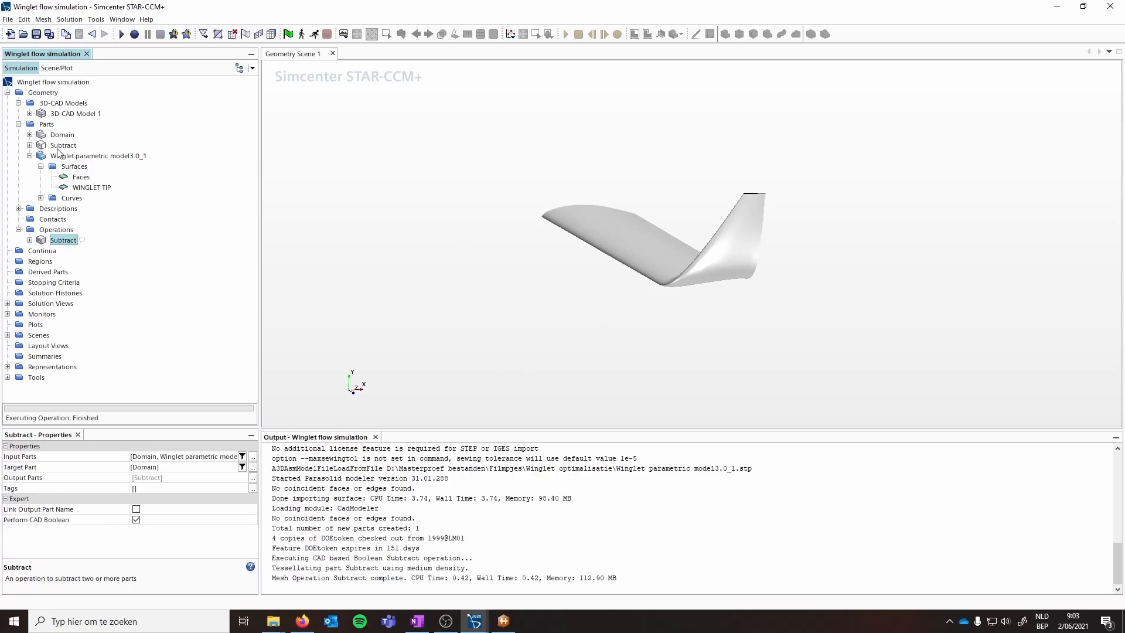
left_click(62, 145)
left_click_drag(575, 279, 707, 252)
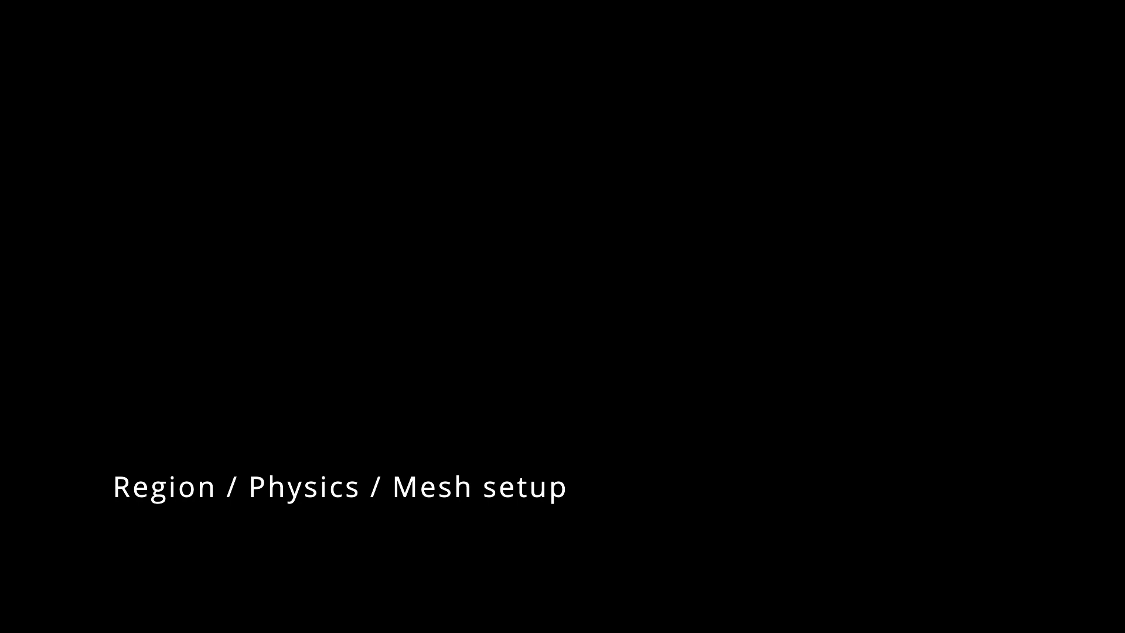
Step: Create a new physics continuum for the simulation
right_click(38, 210)
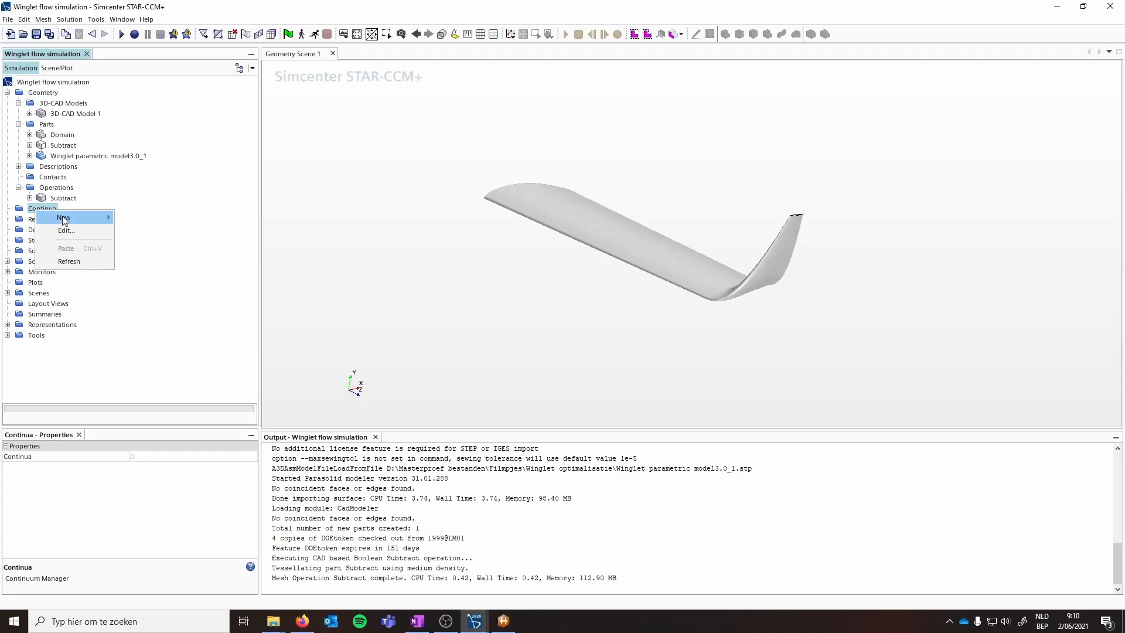
mouse_move(83, 217)
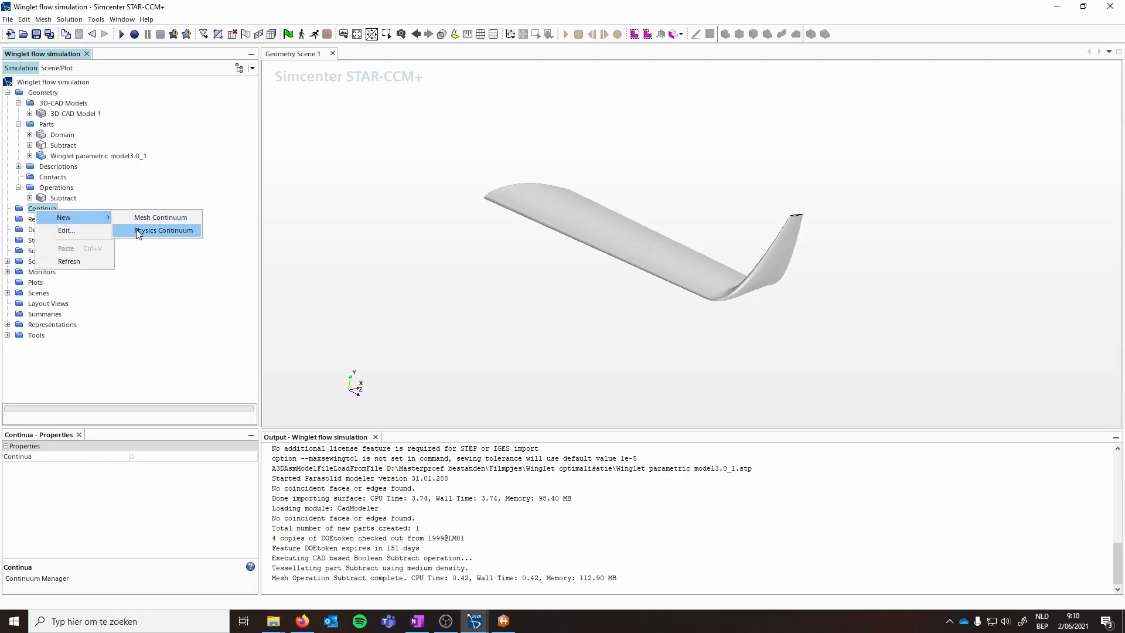
left_click(135, 230)
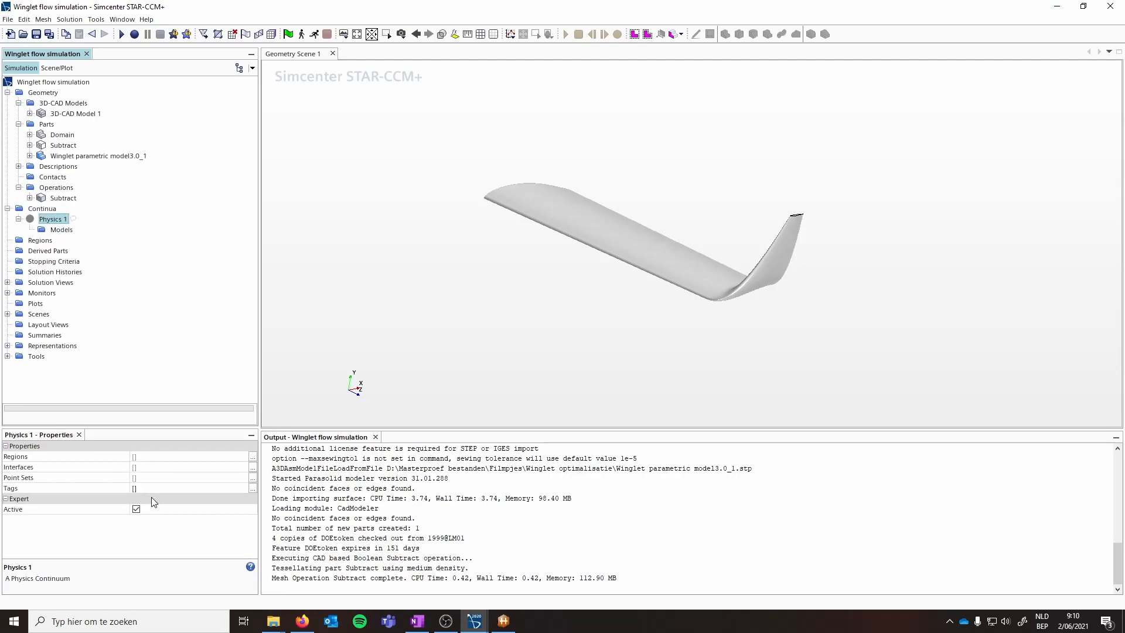
Step: Enable the Liquid, Segregated Flow, Steady and Constant Density models for the Physics 1 continuum
right_click(53, 218)
left_click(87, 225)
left_click(429, 171)
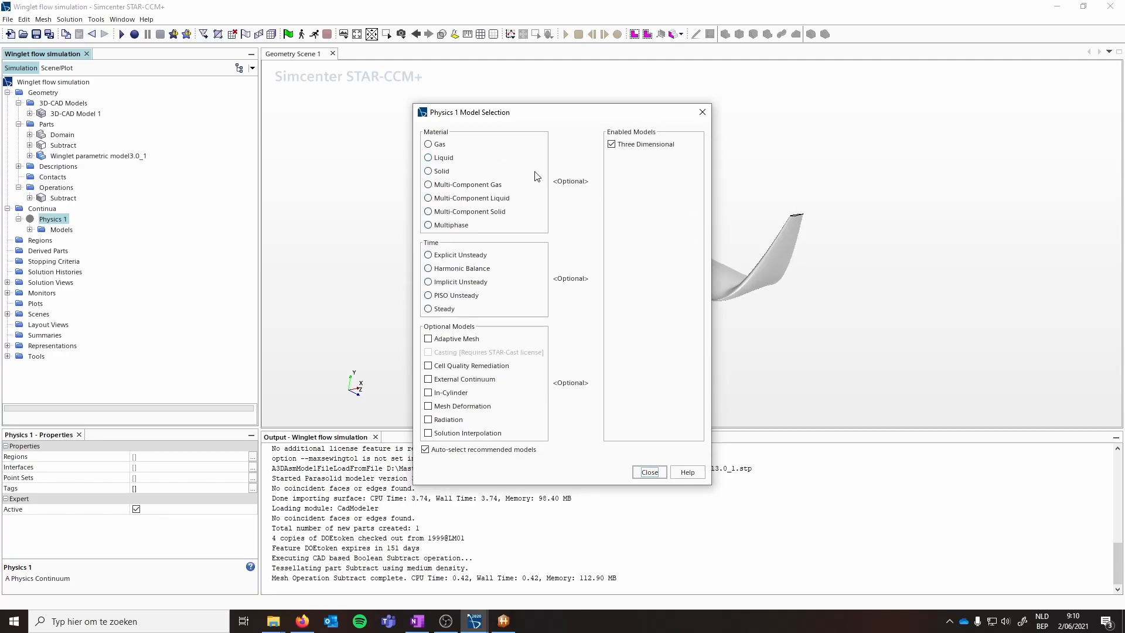
left_click(428, 158)
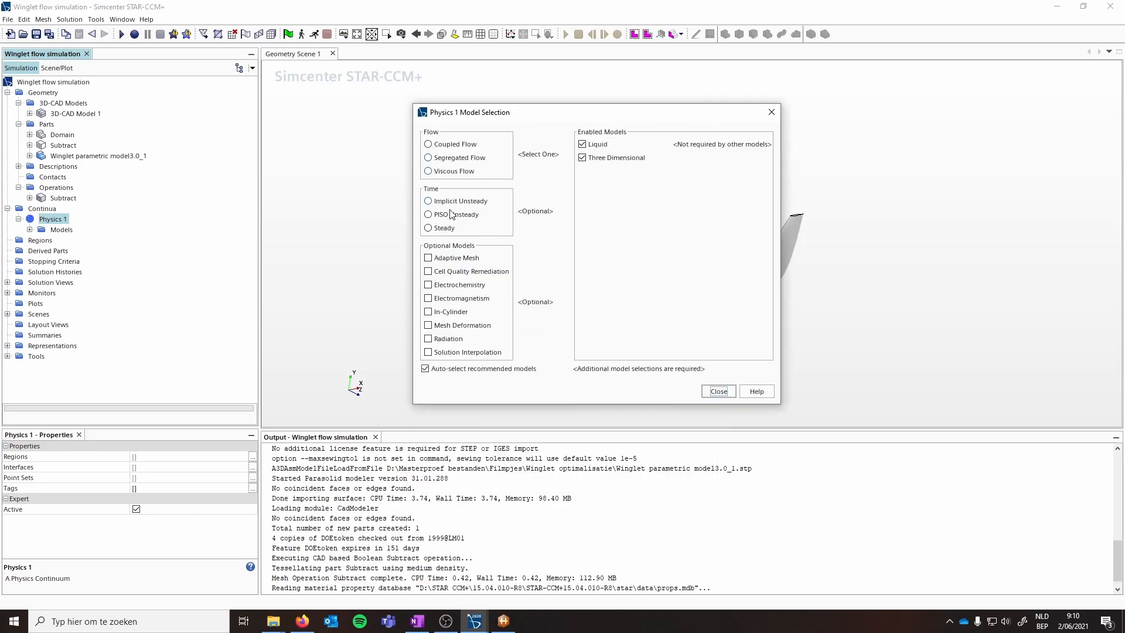
left_click(426, 157)
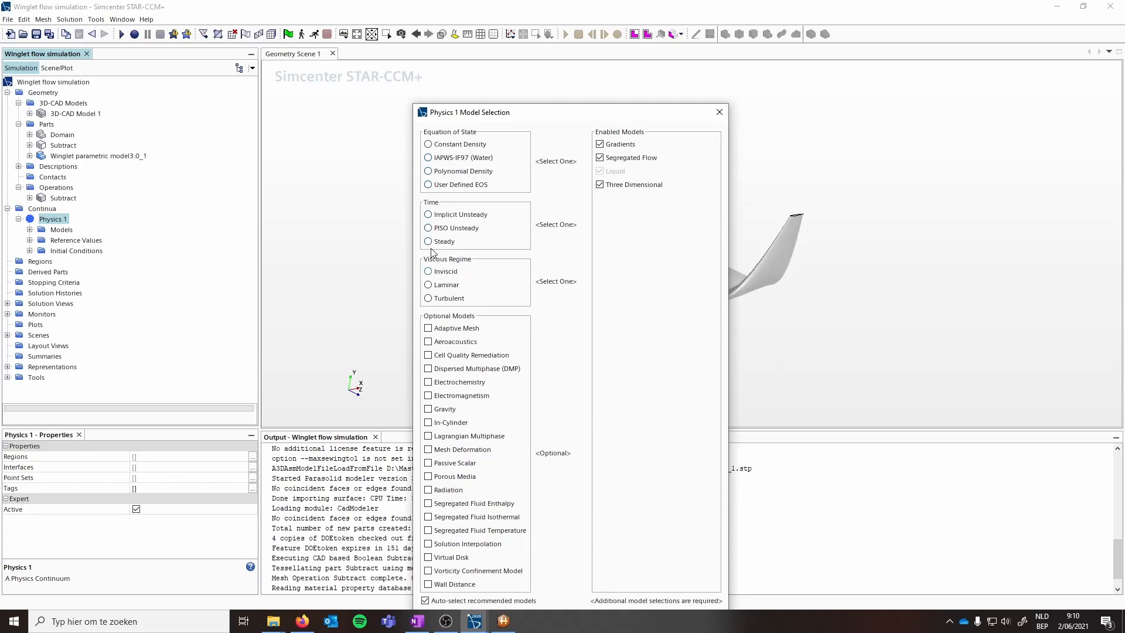
left_click(429, 241)
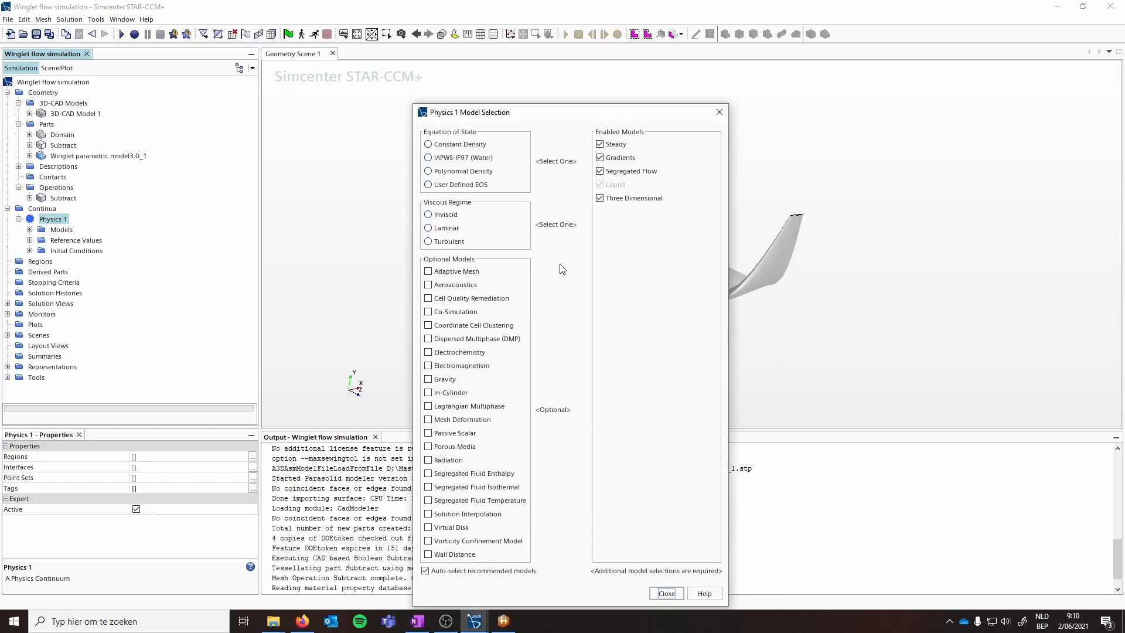
left_click(428, 145)
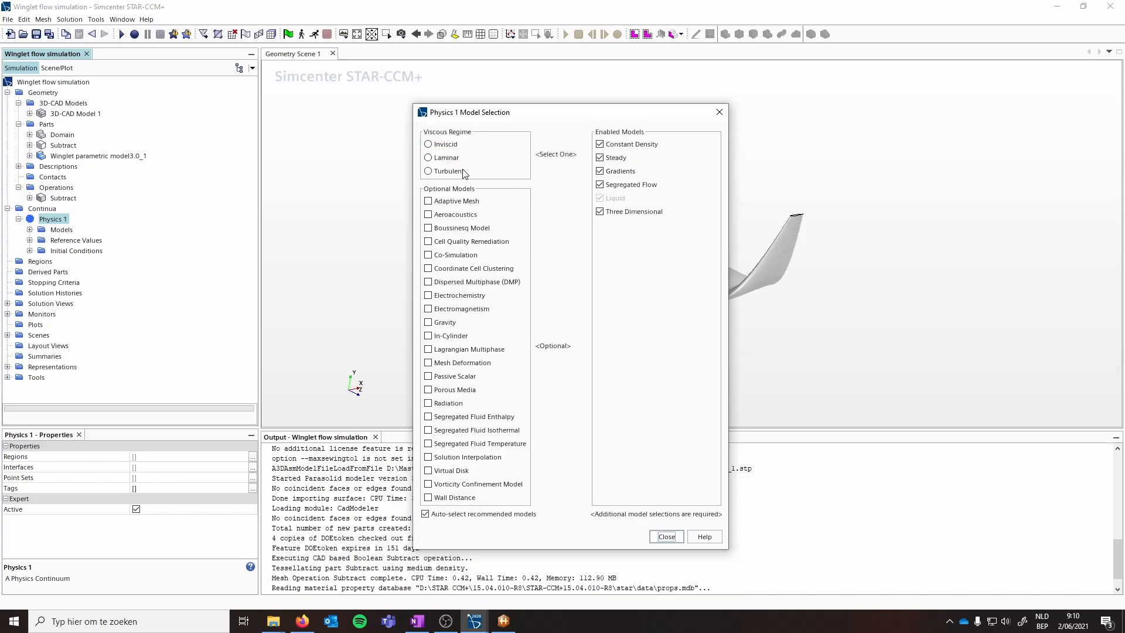
Step: Add the Turbulent, K-Omega Turbulence and Gamma Transition models to Physics 1 and finish the model selection
left_click(427, 172)
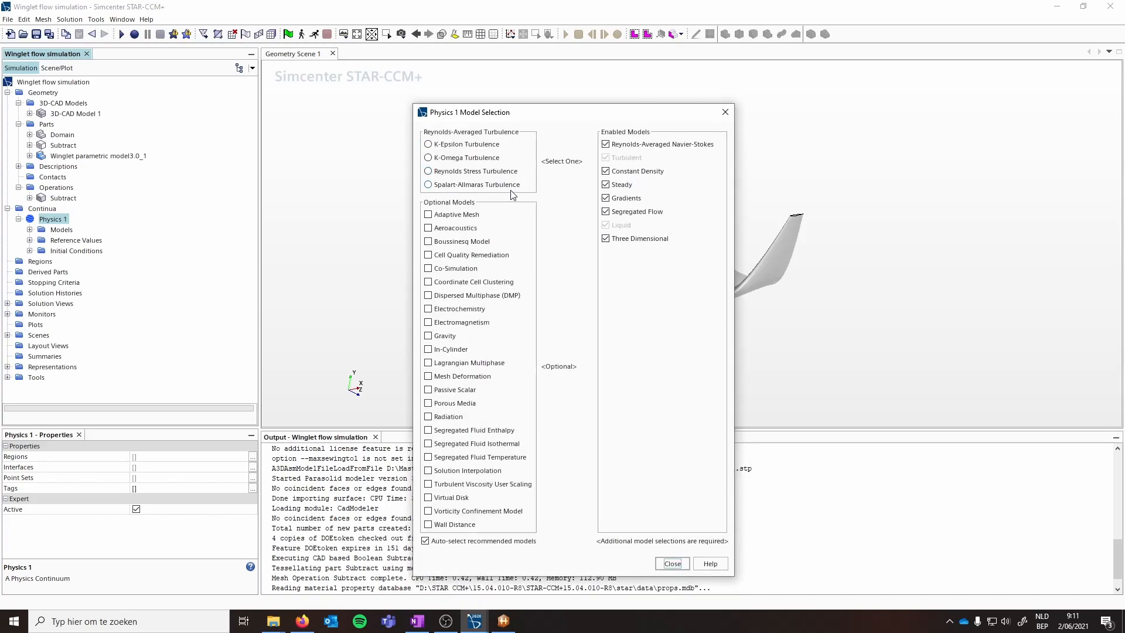
left_click(428, 157)
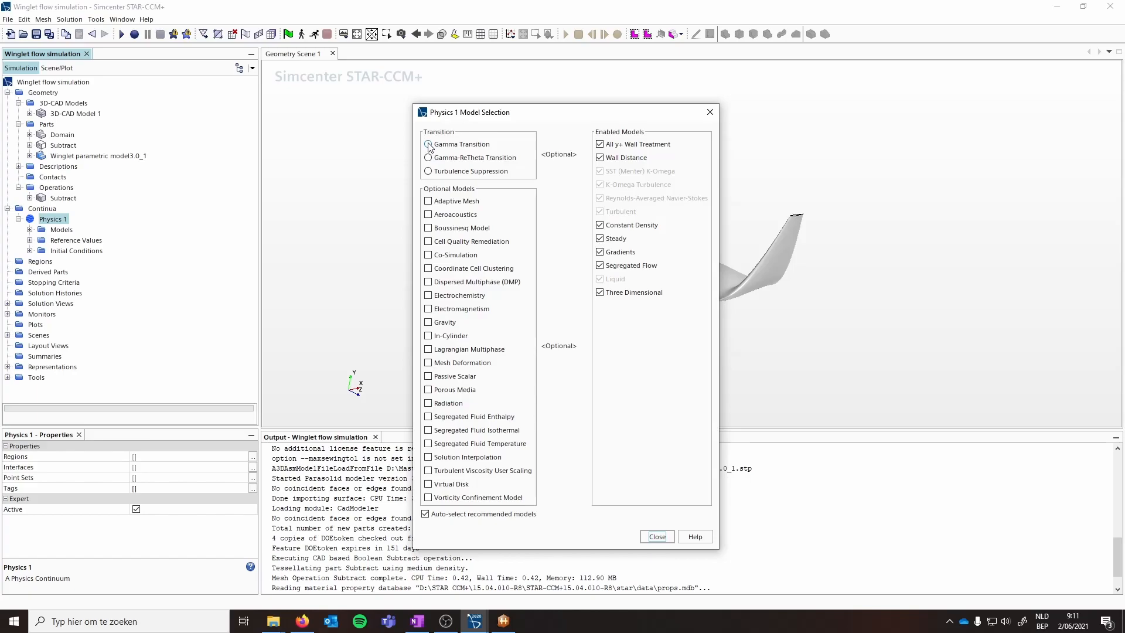
left_click(428, 145)
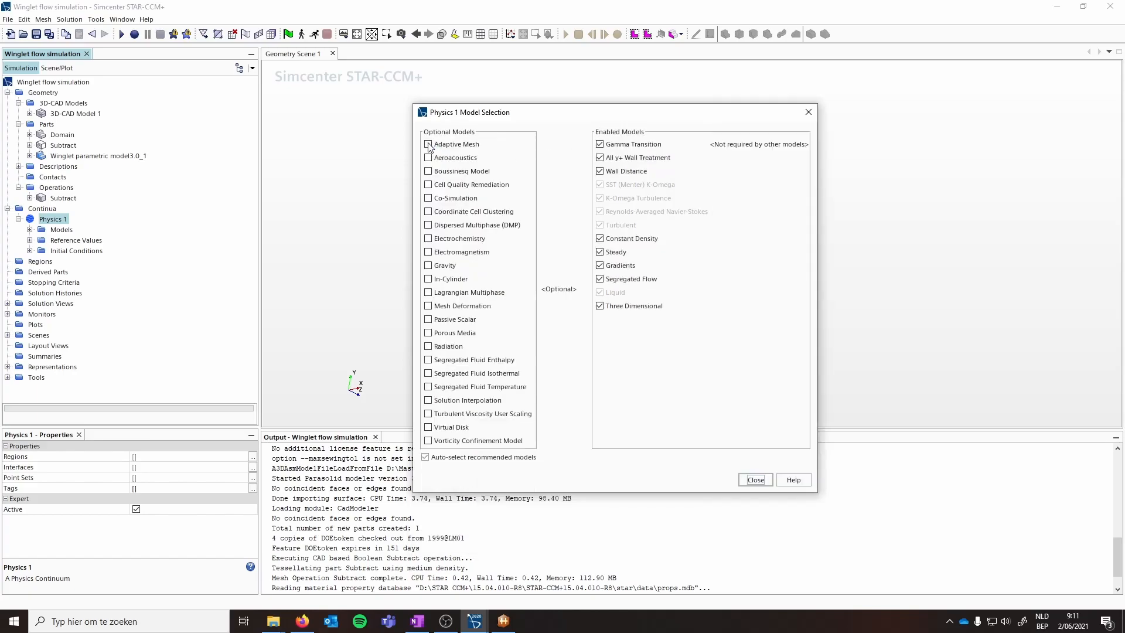
left_click(756, 482)
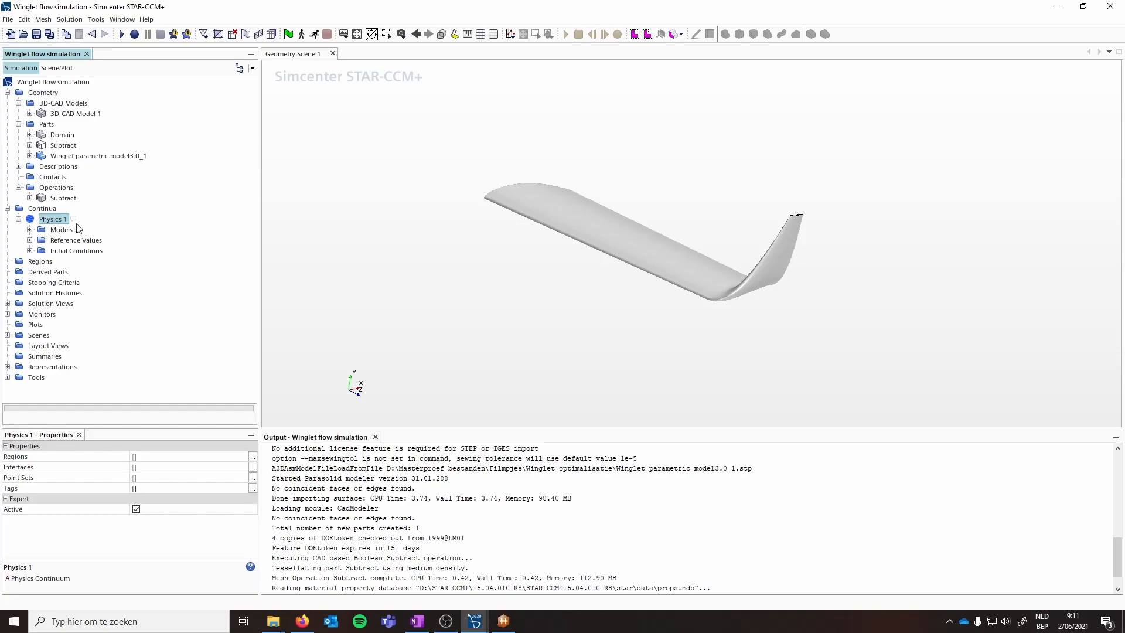
Step: Rename the Physics 1 continuum as "Fluid physics"
right_click(44, 220)
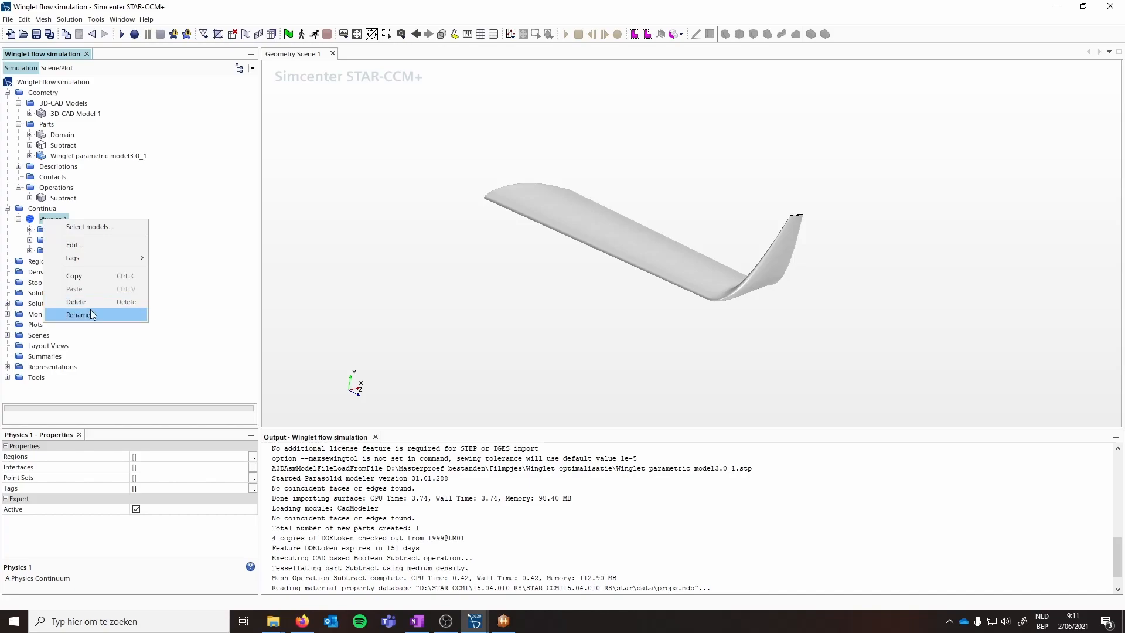
left_click(91, 311)
type("F")
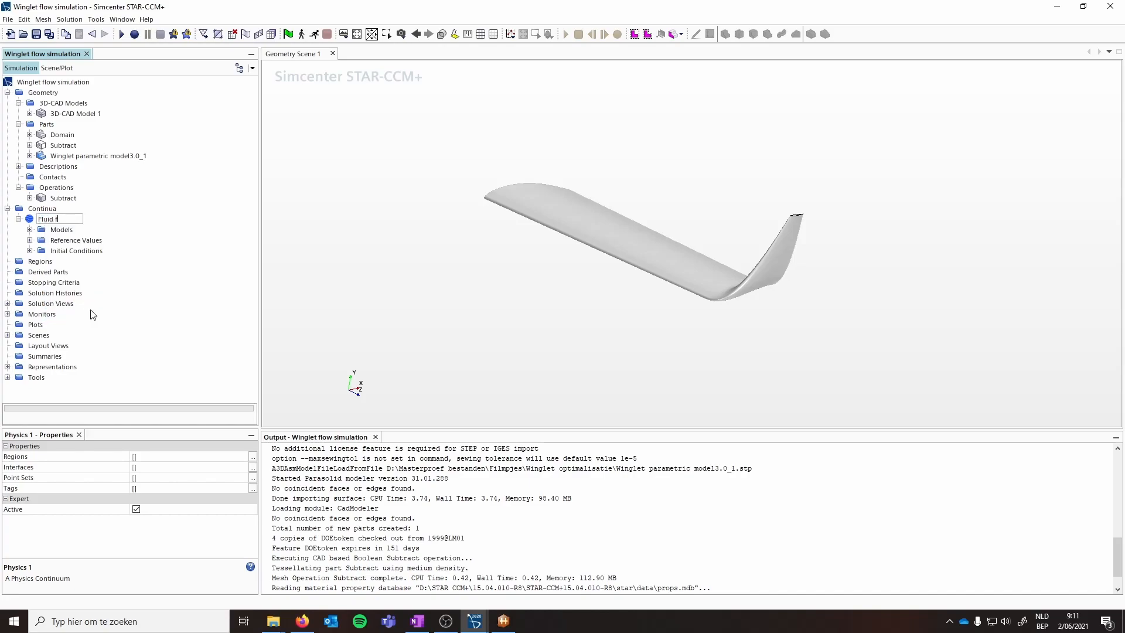
type("luid physics")
key("Return")
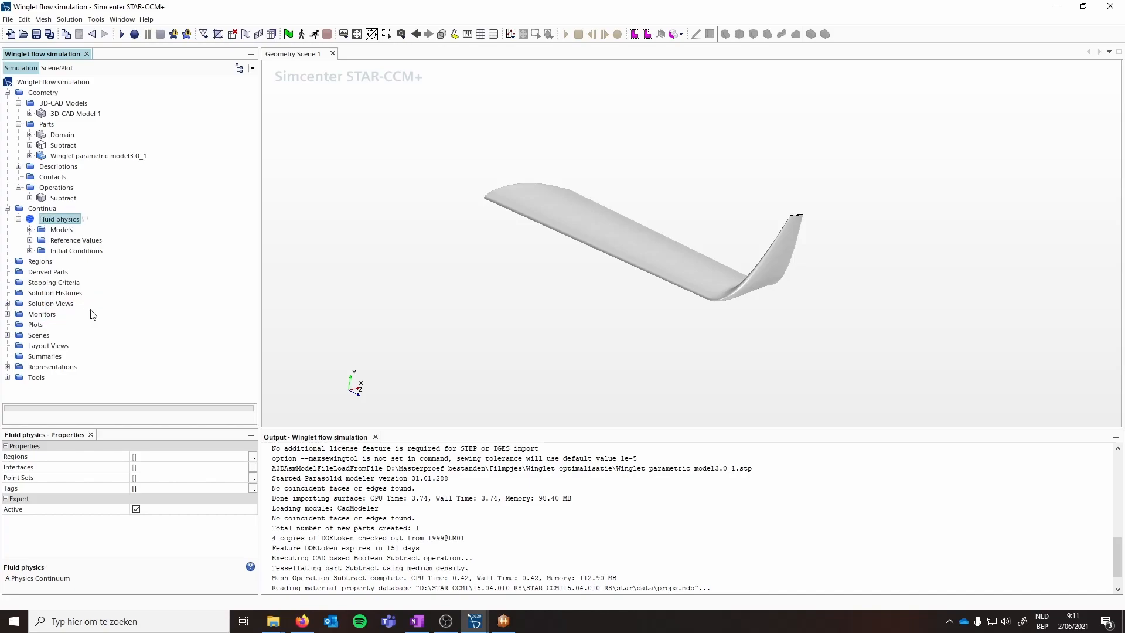
Step: Assign the Subtract part to one new region, creating a boundary for each part surface
left_click(59, 148)
right_click(61, 147)
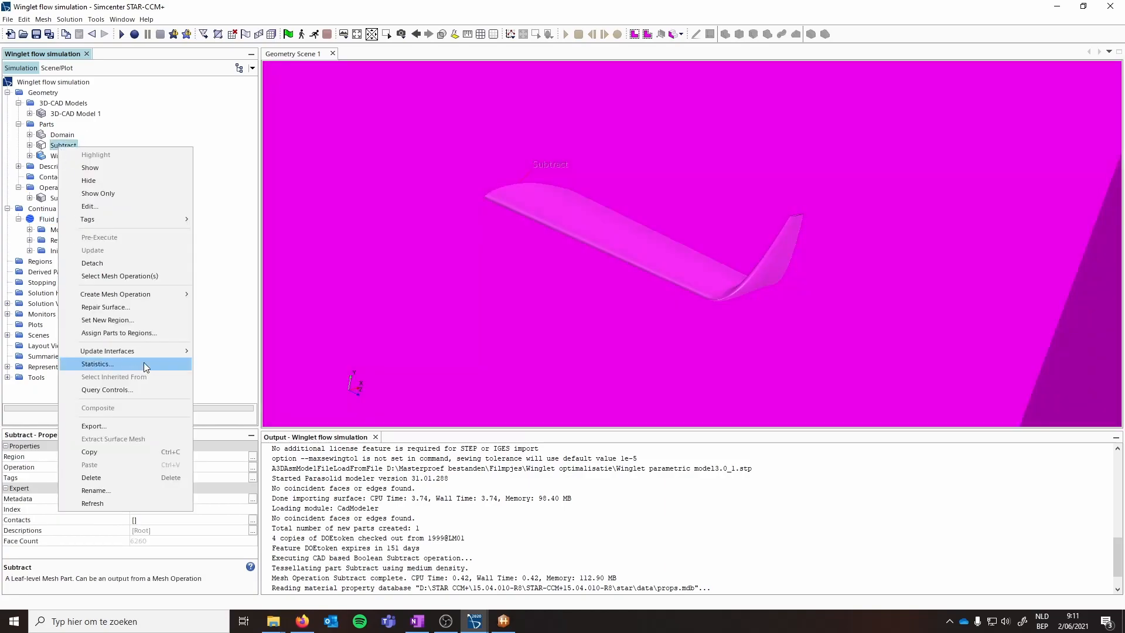
left_click(119, 332)
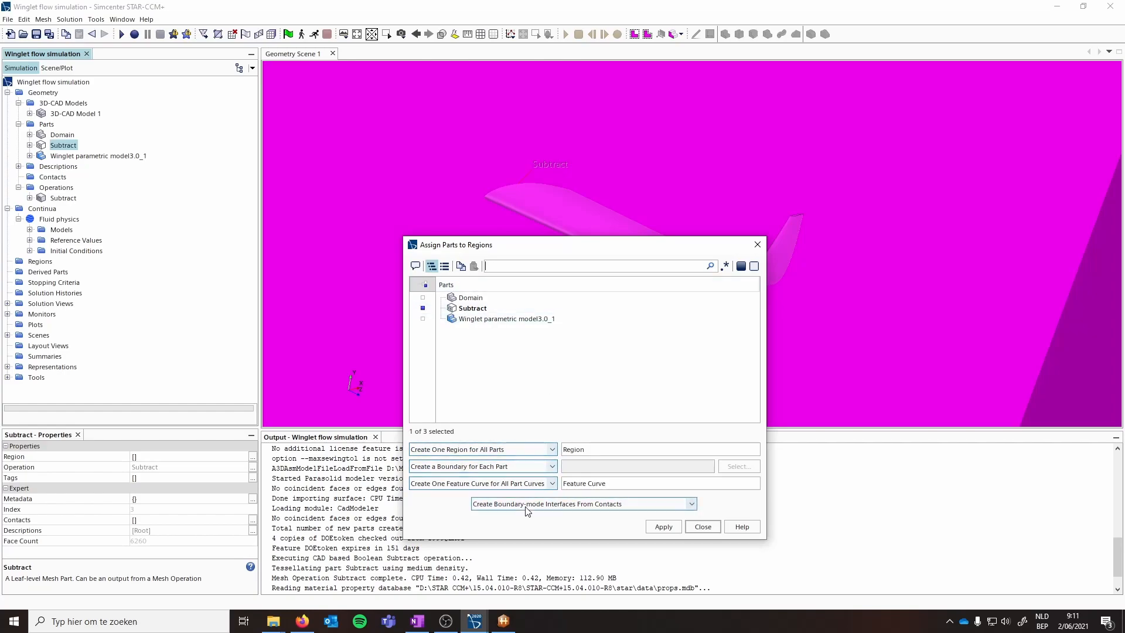
left_click(528, 467)
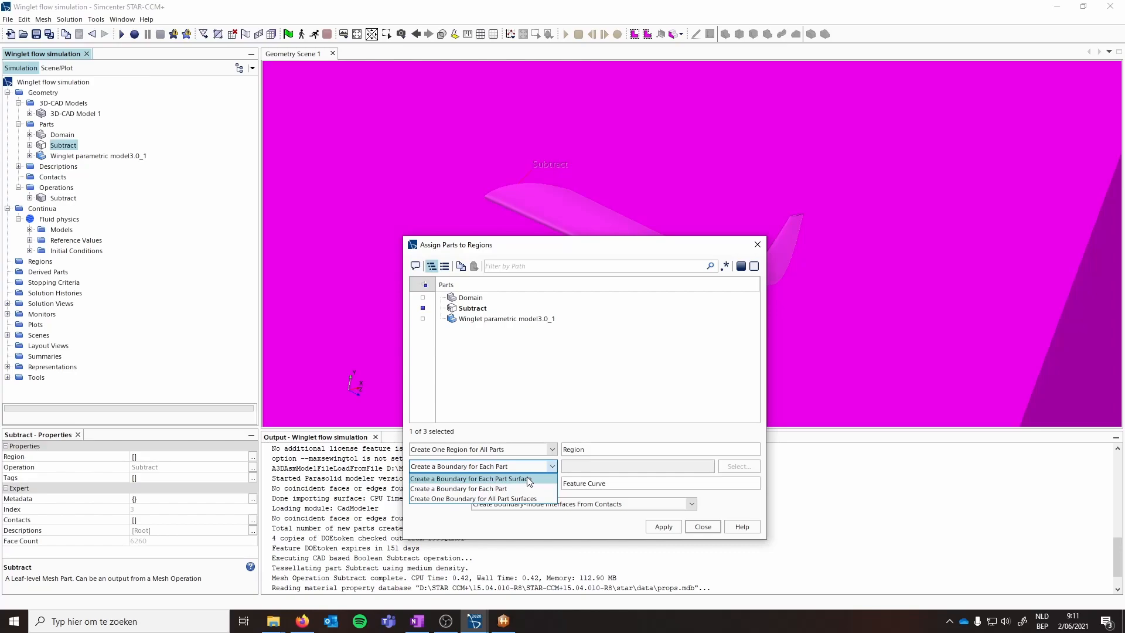
left_click(530, 479)
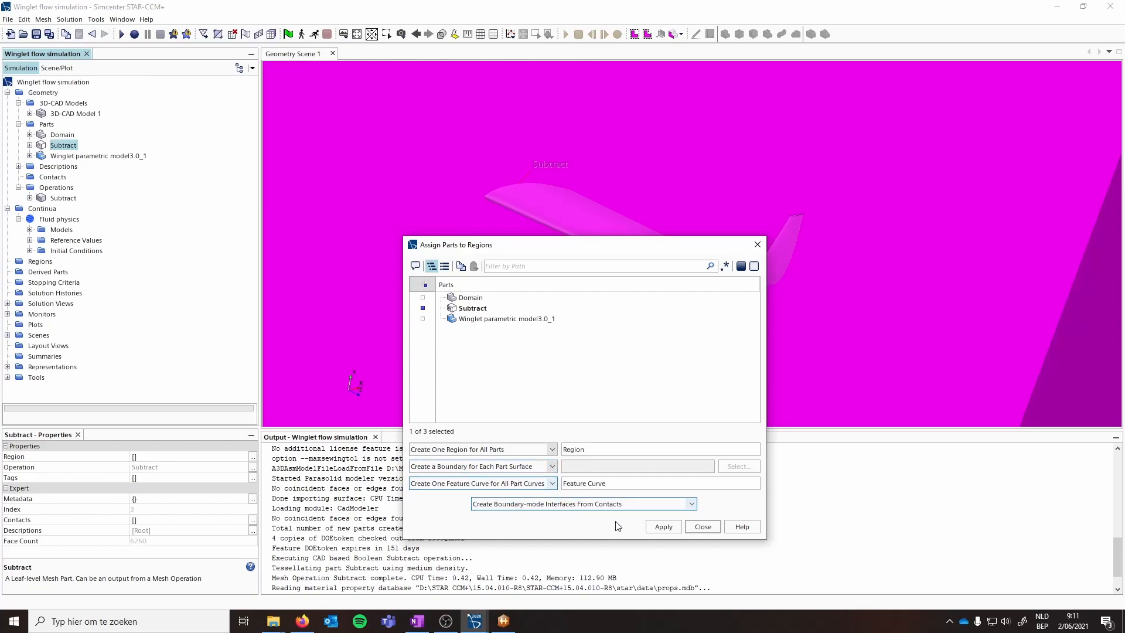
left_click(664, 527)
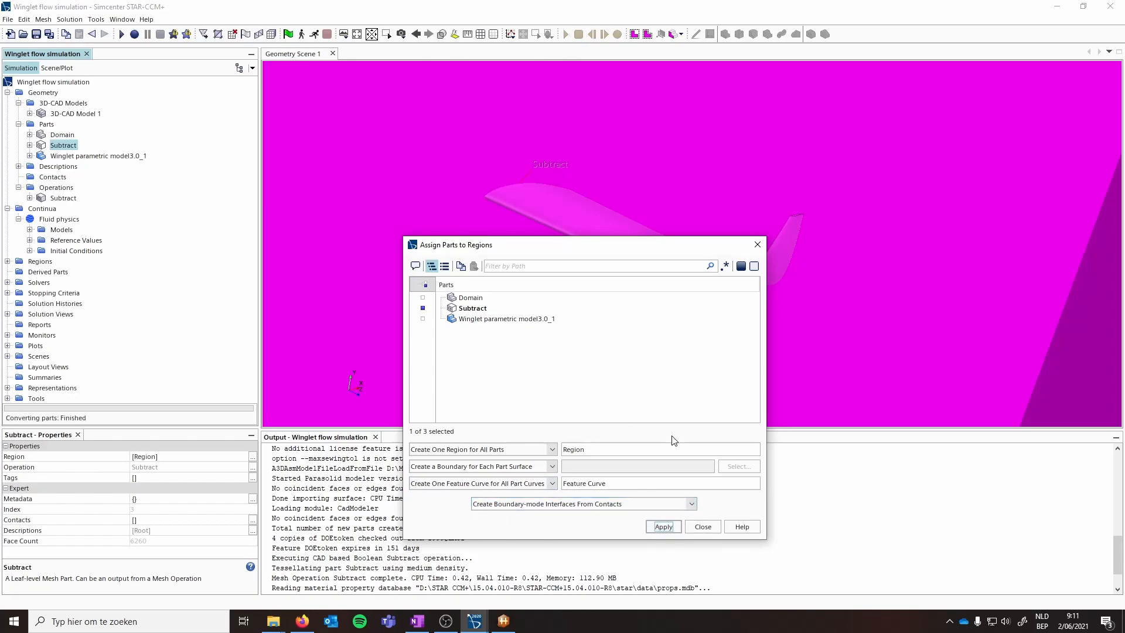
left_click(710, 528)
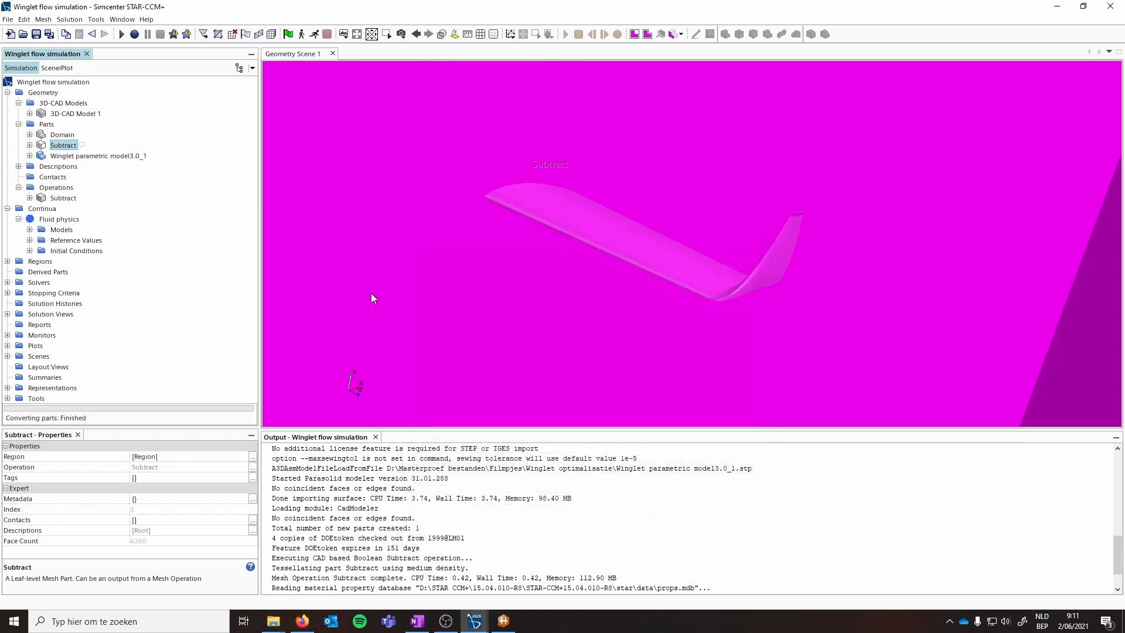
Step: Rename the new region as "Fluid region"
left_click(7, 262)
left_click(49, 273)
right_click(50, 272)
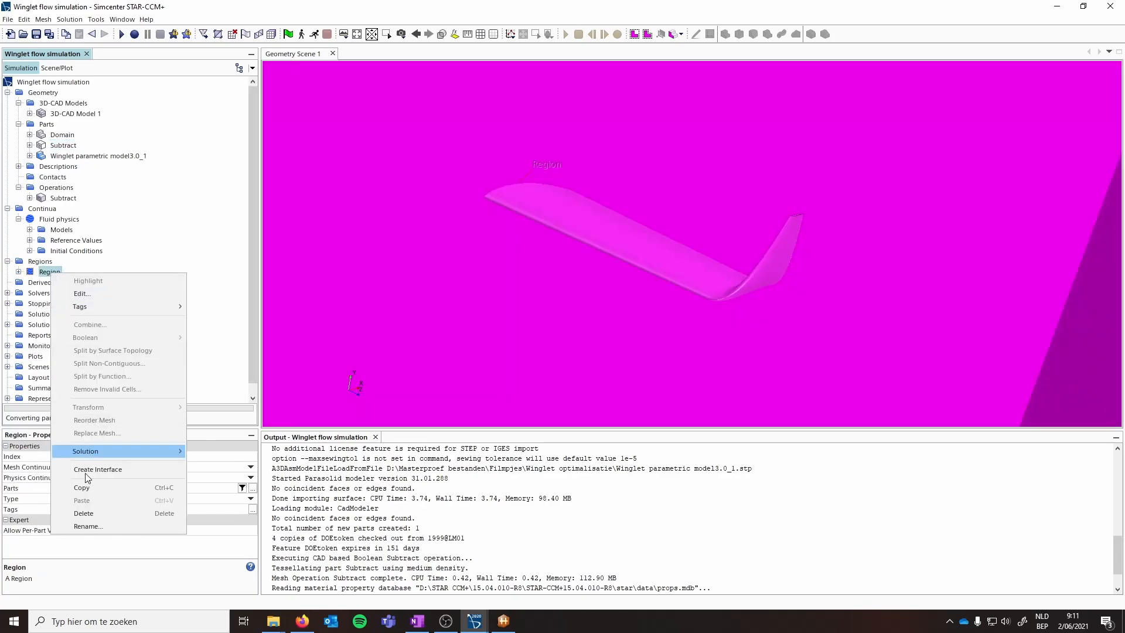
left_click(82, 526)
type("Fl")
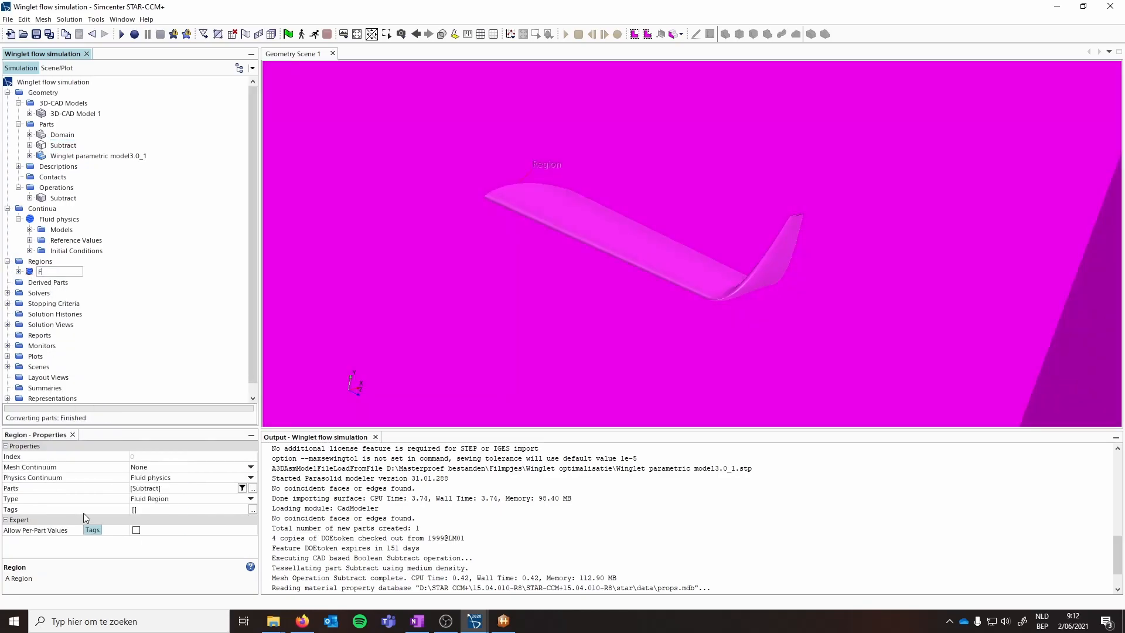
type("uid region")
key("Return")
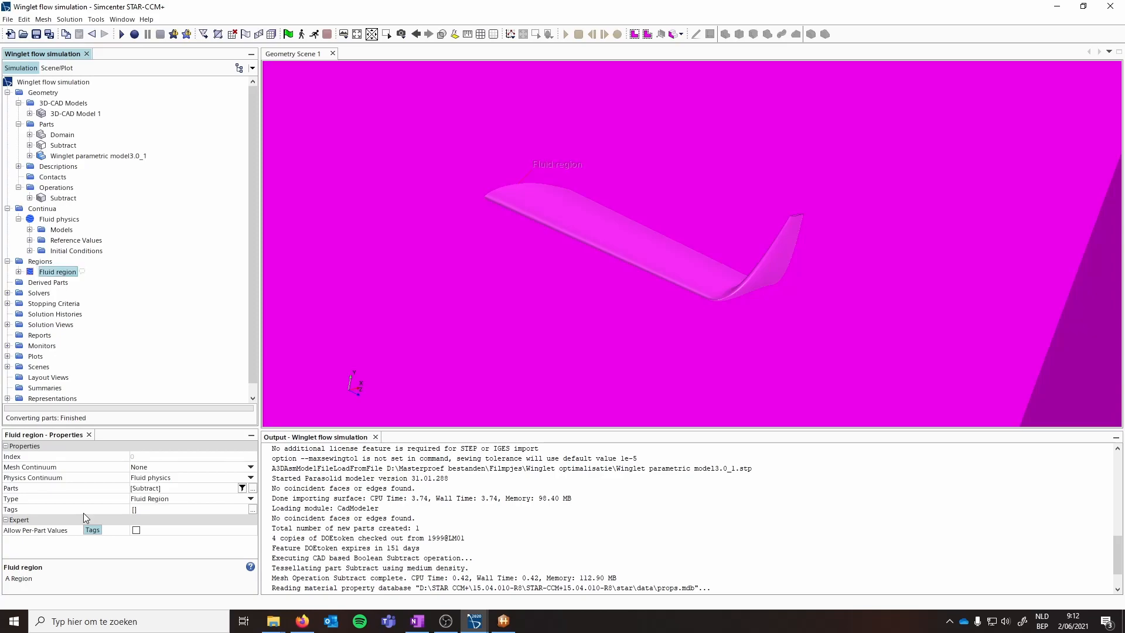
Step: Inspect the domain inlet boundary of Fluid region and set its type to Velocity Inlet
left_click(17, 271)
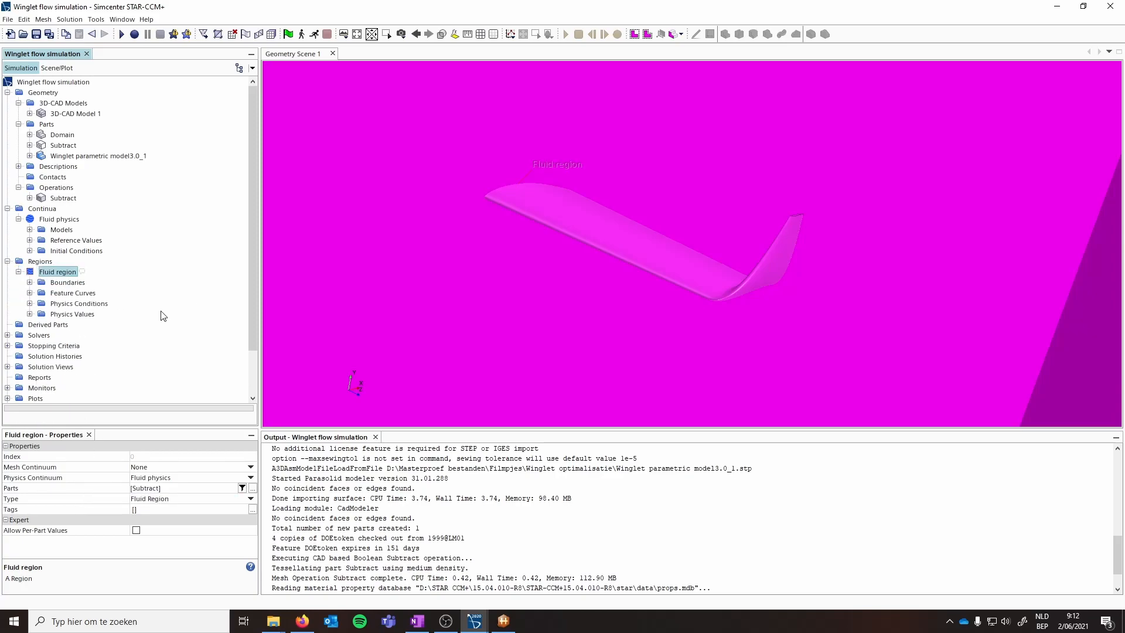
scroll(705, 249, "down", 6)
scroll(672, 255, "down", 4)
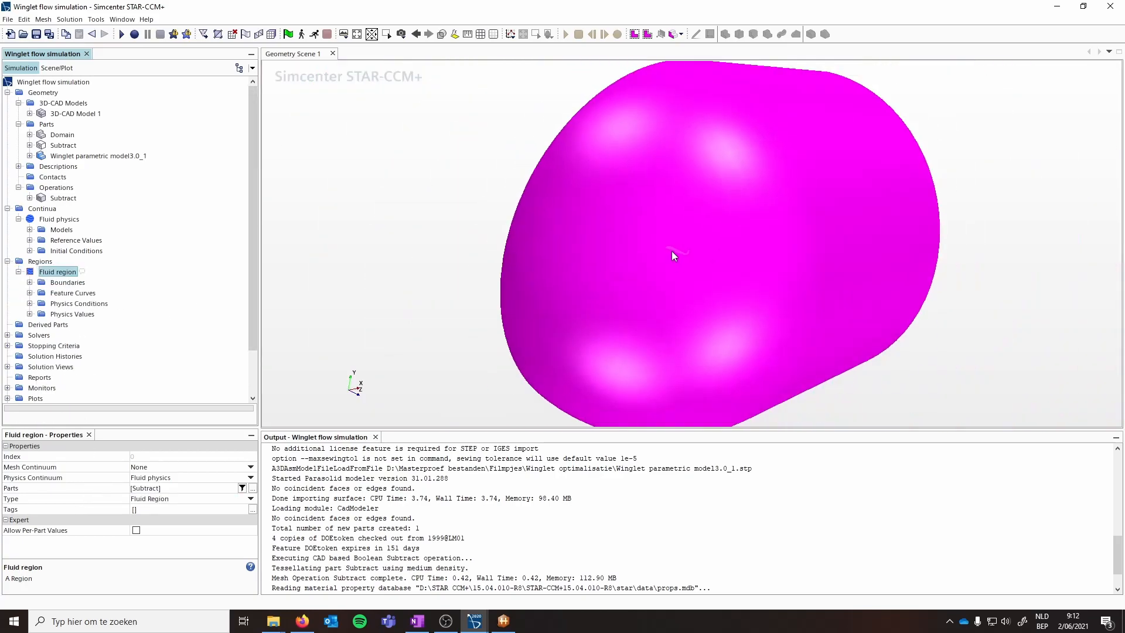
left_click(30, 282)
left_click(96, 293)
left_click_drag(738, 249, 562, 296)
left_click(95, 303)
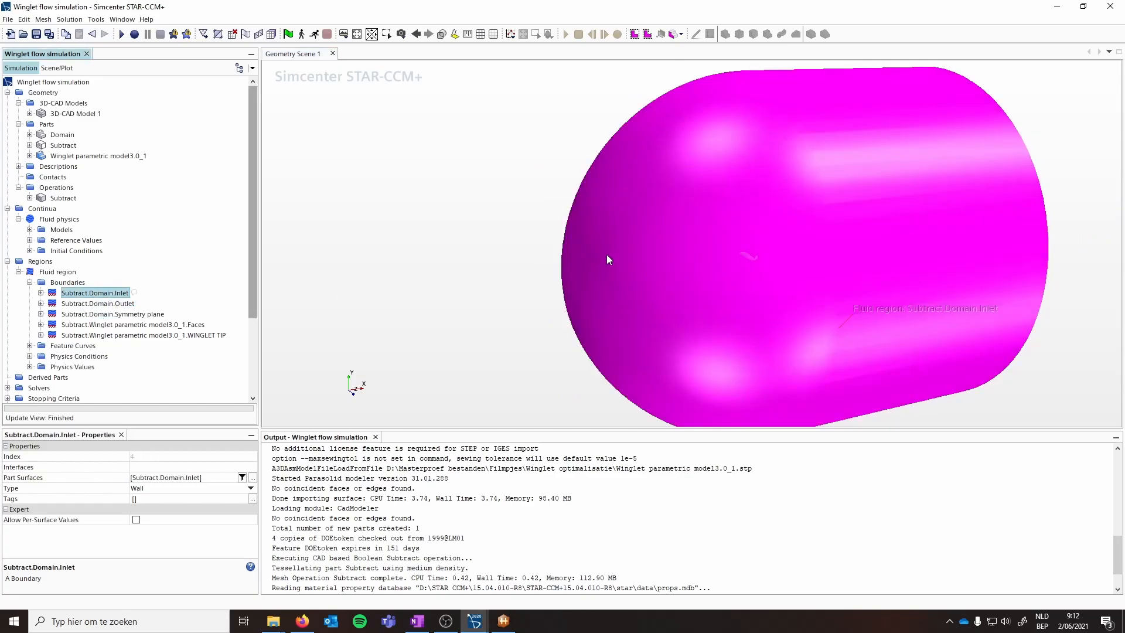
left_click_drag(600, 257, 931, 288)
left_click_drag(678, 238, 513, 217)
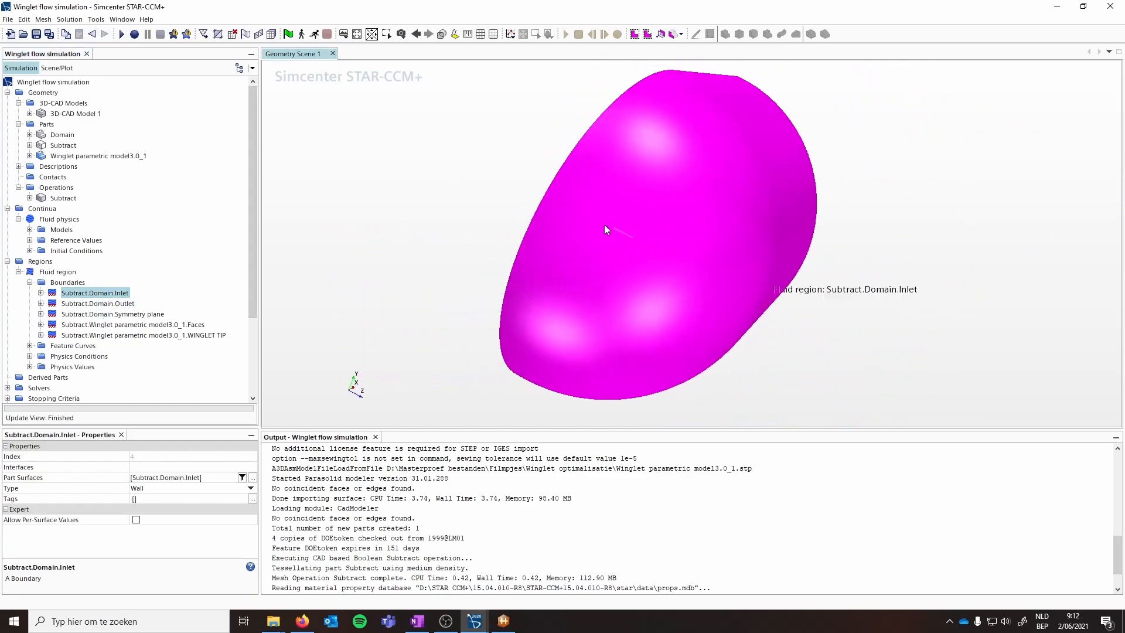
left_click_drag(605, 280, 568, 282)
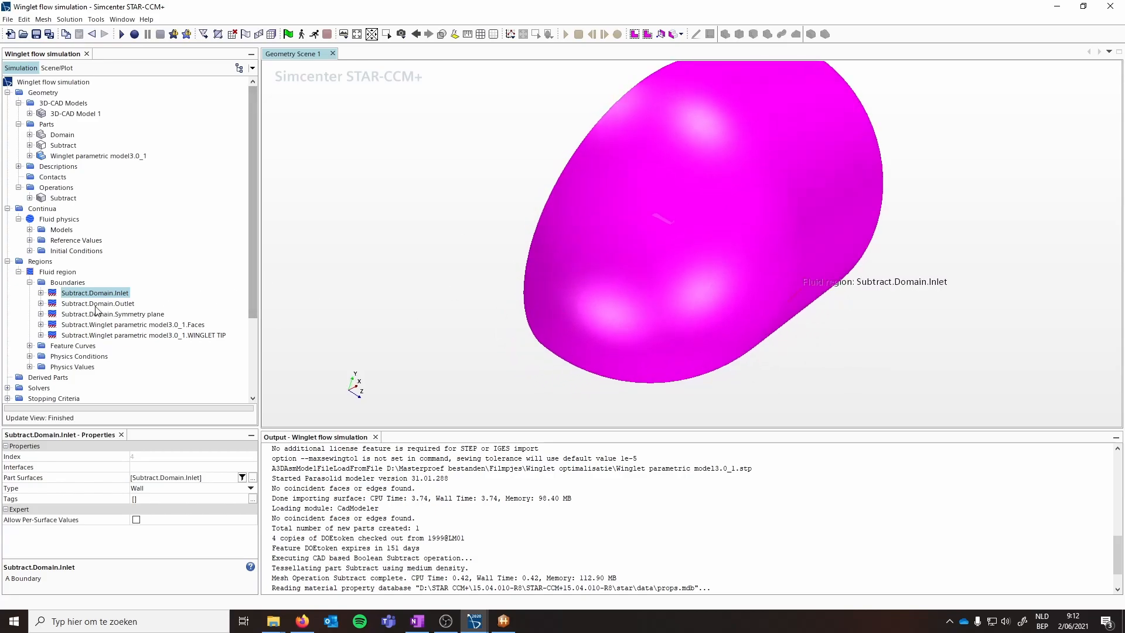
left_click(253, 490)
left_click(251, 488)
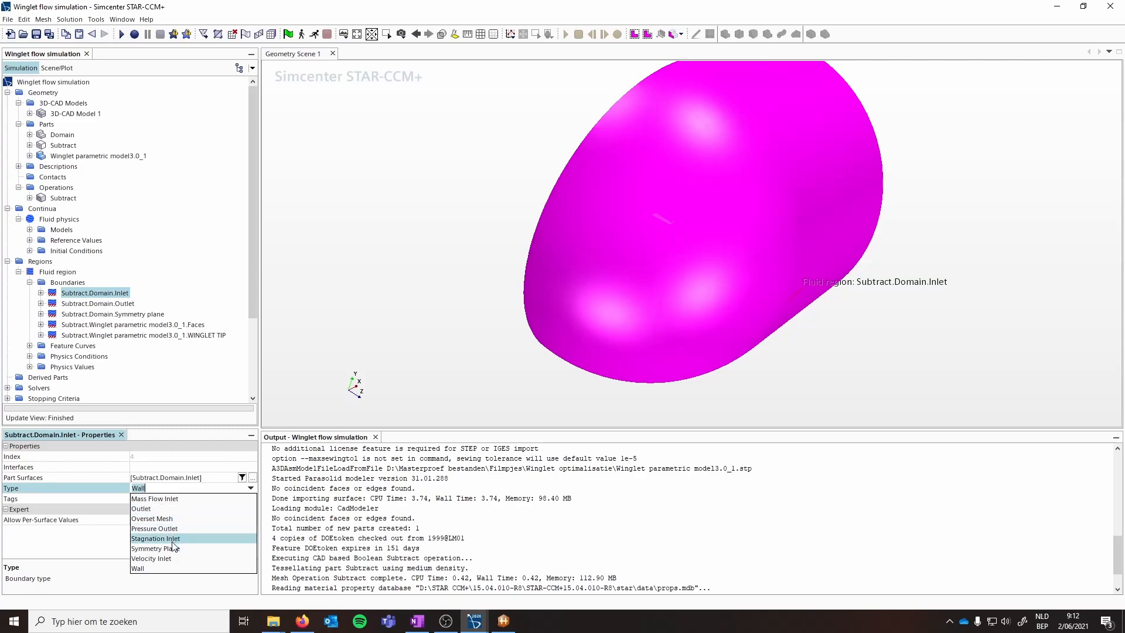
left_click(152, 558)
Step: Set the domain outlet boundary to Pressure Outlet and the domain symmetry plane boundary to Symmetry Plane
left_click(97, 303)
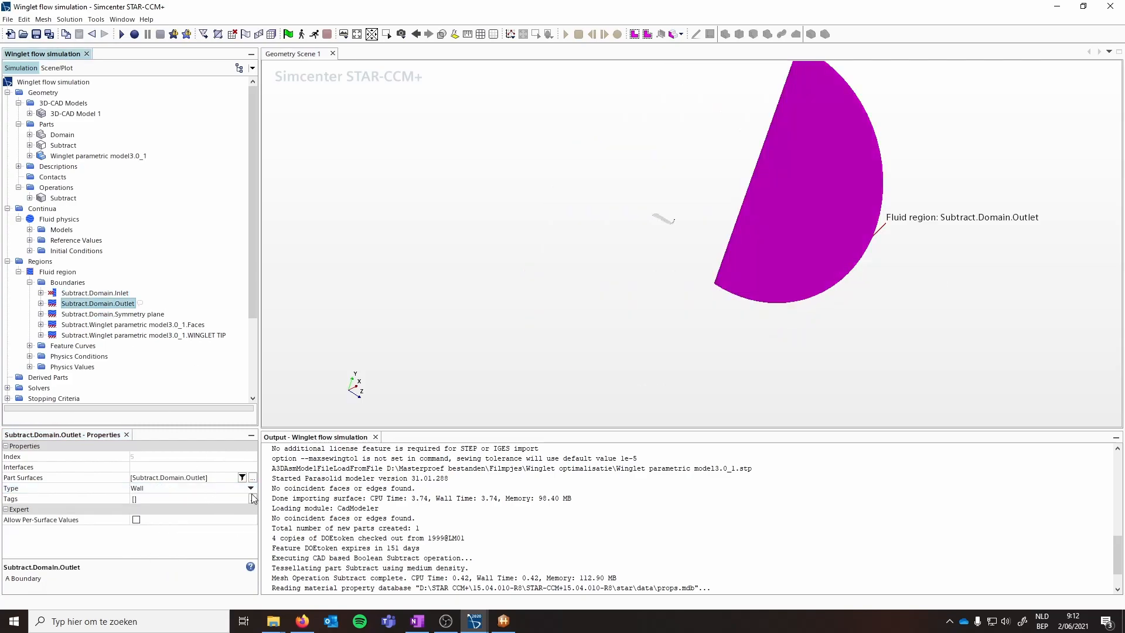
left_click(250, 488)
left_click(182, 526)
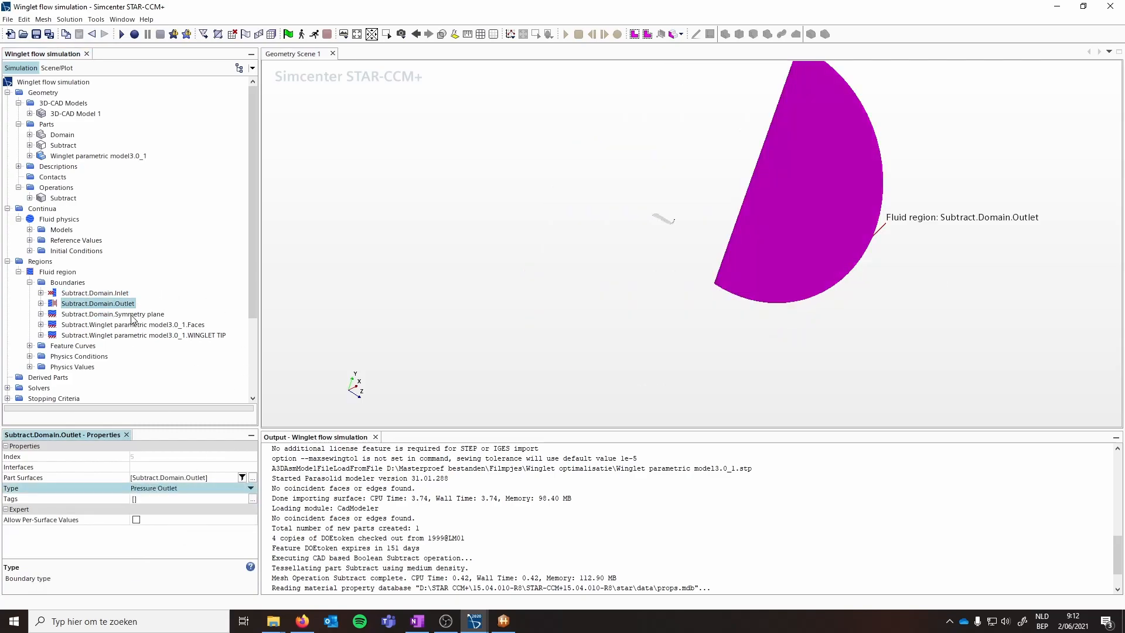
left_click(100, 315)
left_click(249, 489)
left_click(250, 489)
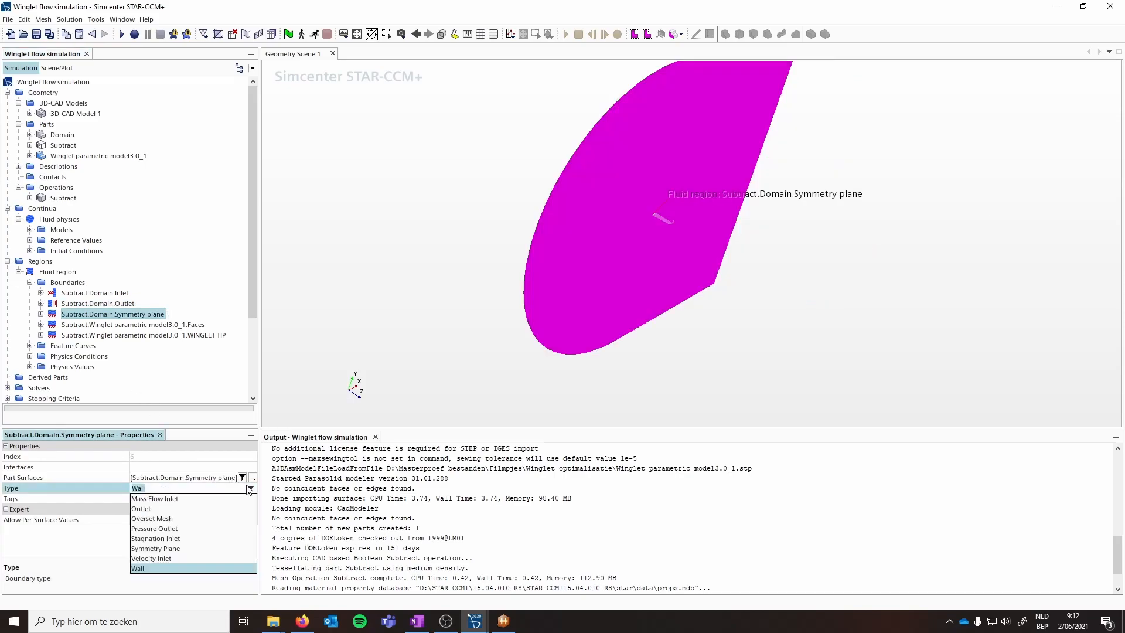
left_click(169, 549)
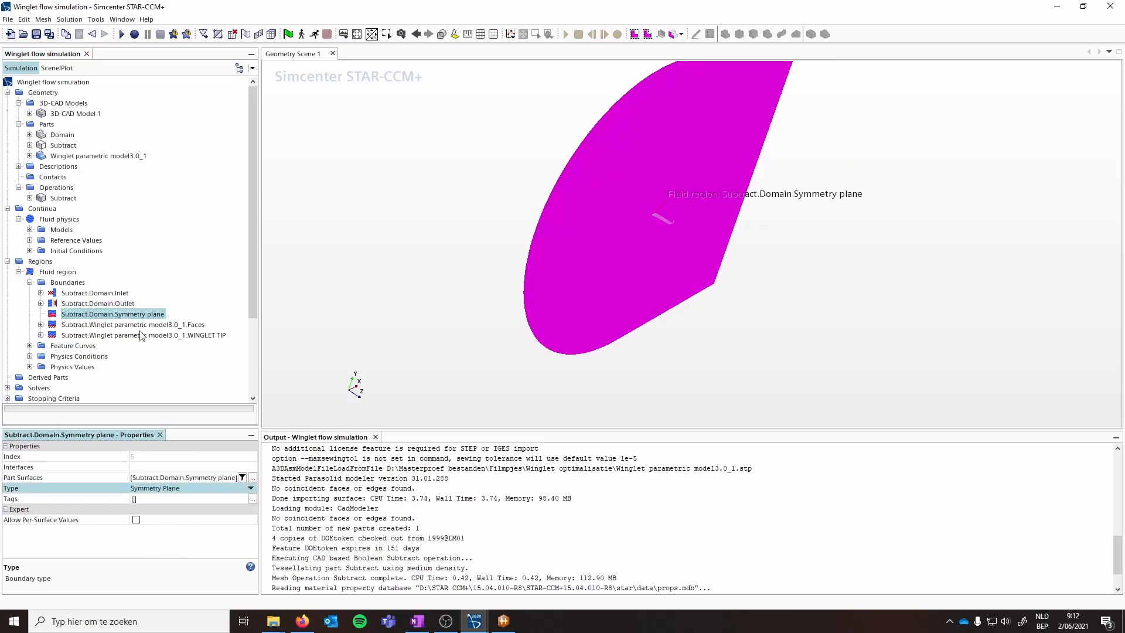
Step: Review the winglet Faces and WINGLET TIP boundaries and the inlet's Velocity Magnitude physics value
left_click(117, 325)
left_click(116, 336)
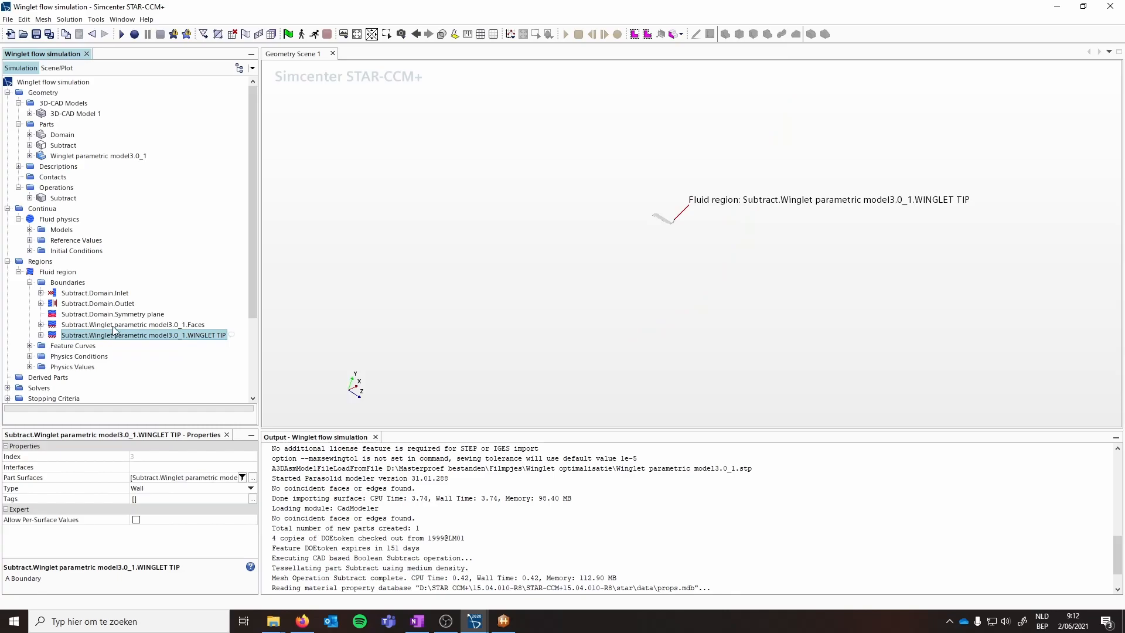
left_click(100, 325)
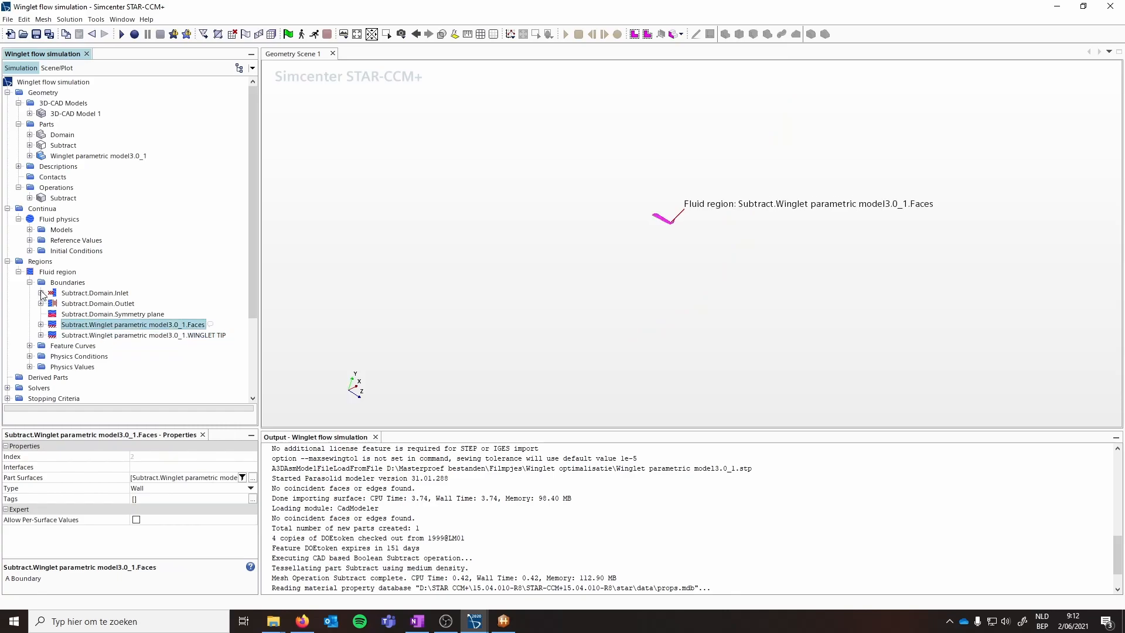
left_click(98, 293)
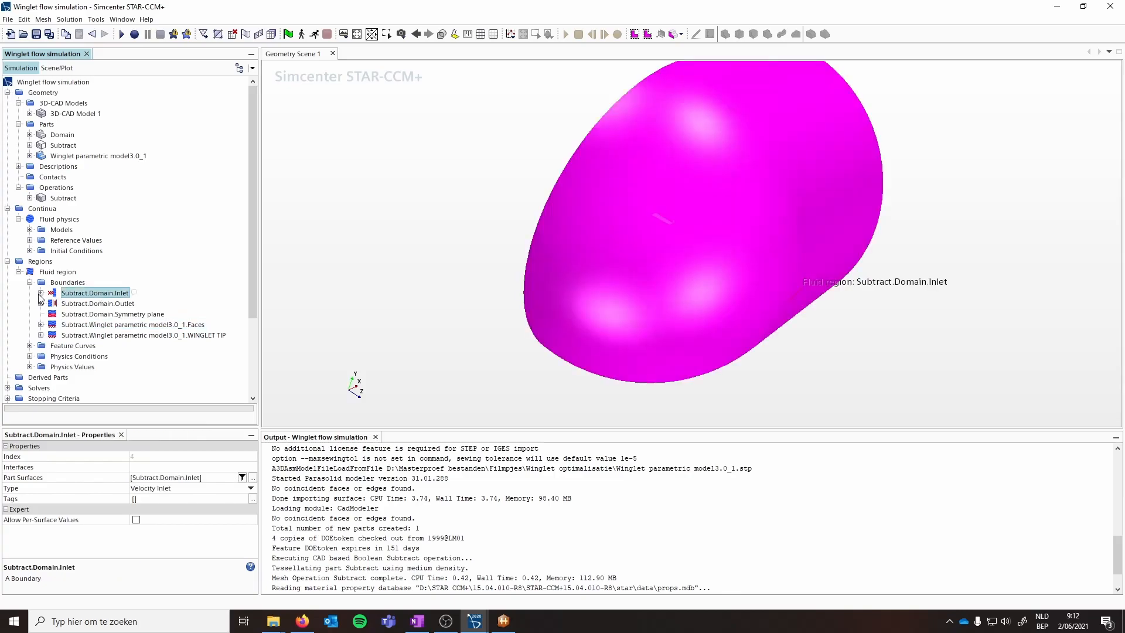
left_click_drag(736, 228, 719, 254)
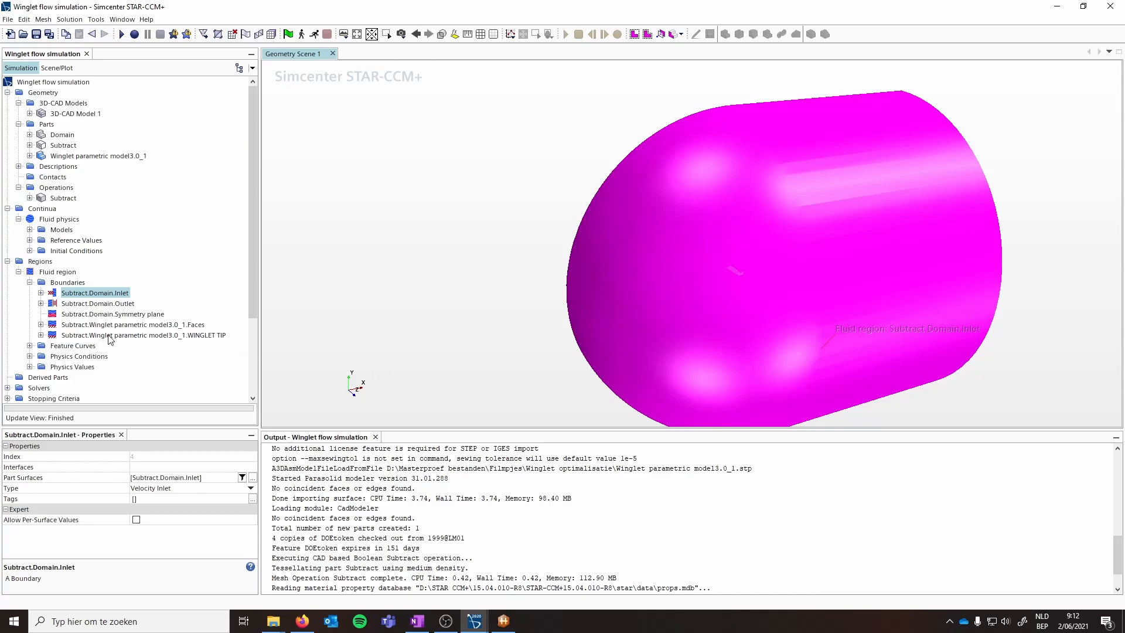
left_click(41, 293)
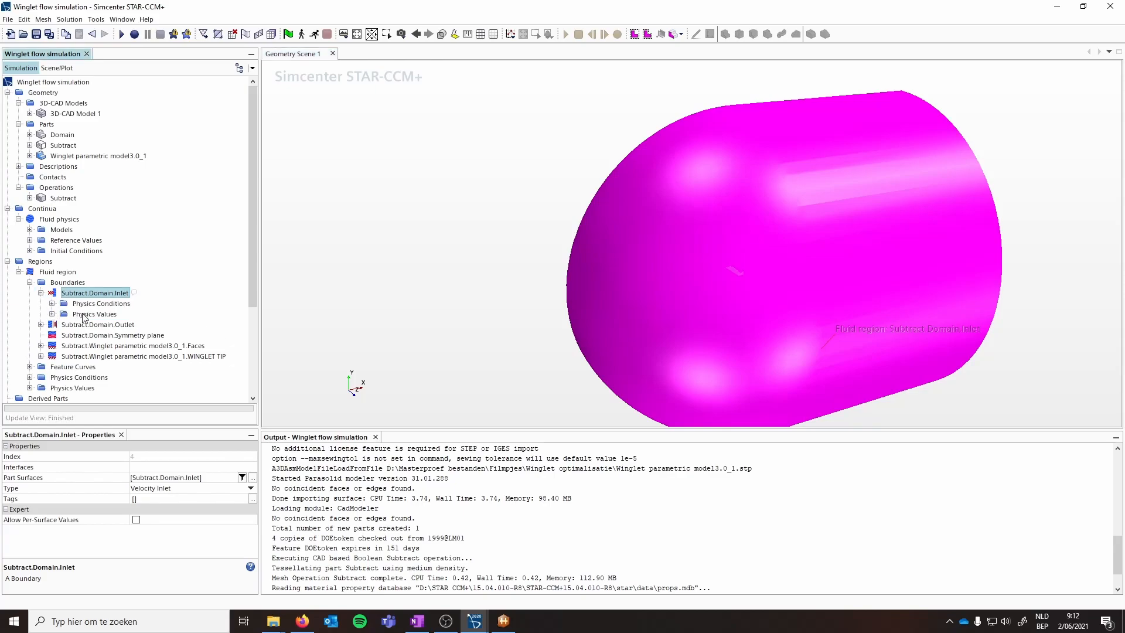
left_click(52, 314)
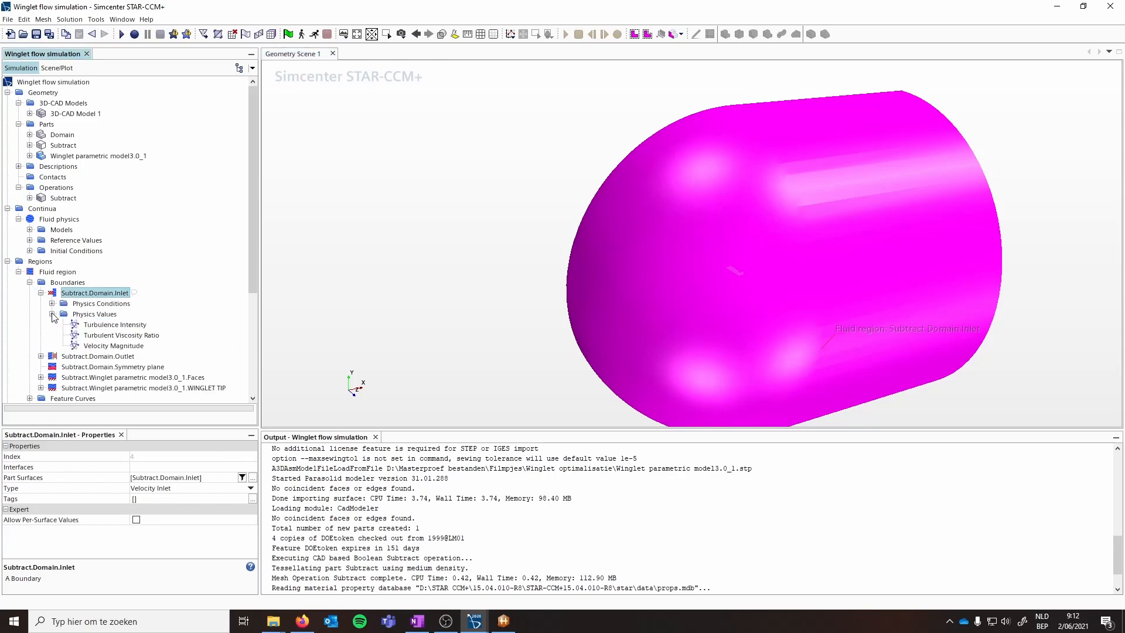
left_click(109, 347)
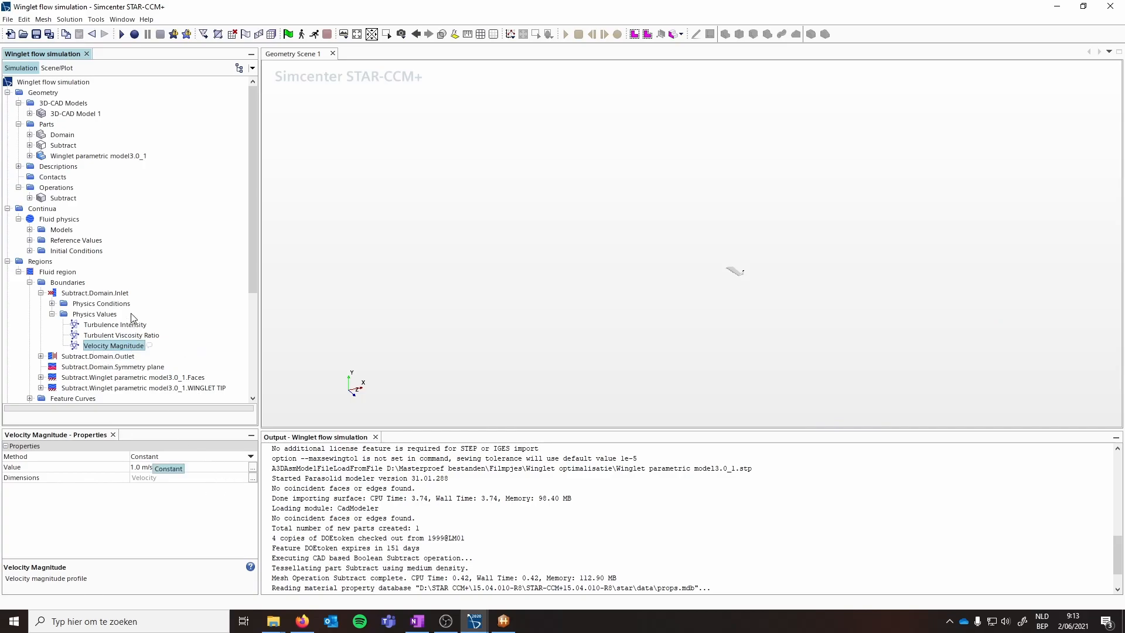
Step: Set the inlet's Flow Direction Specification method to Components
scroll(94, 355, "down", 5)
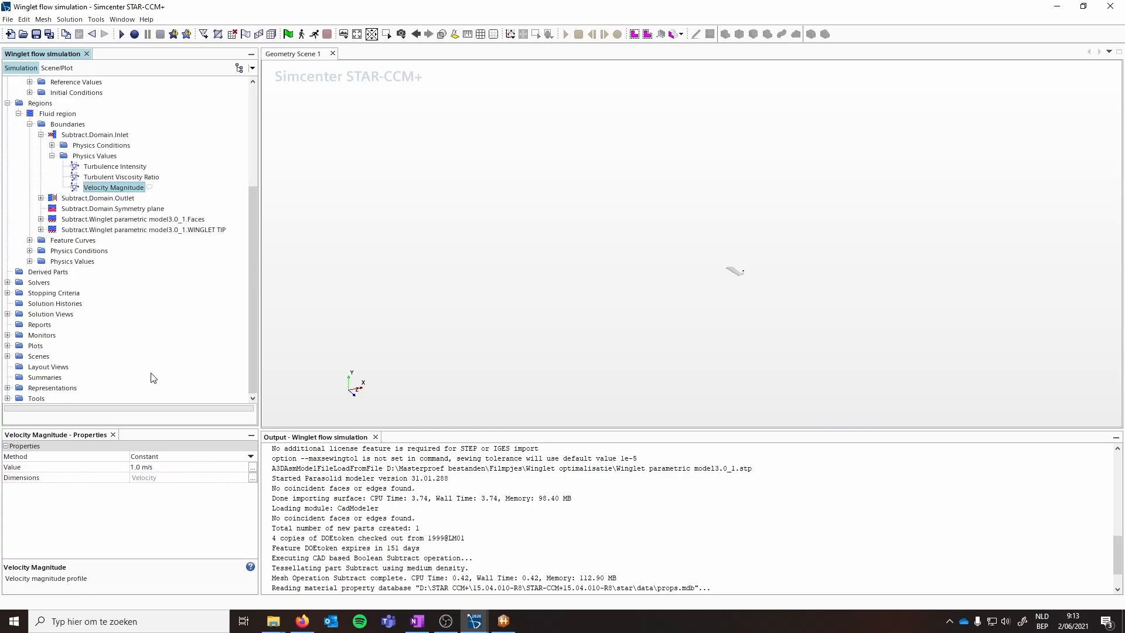
left_click(51, 145)
left_click(106, 156)
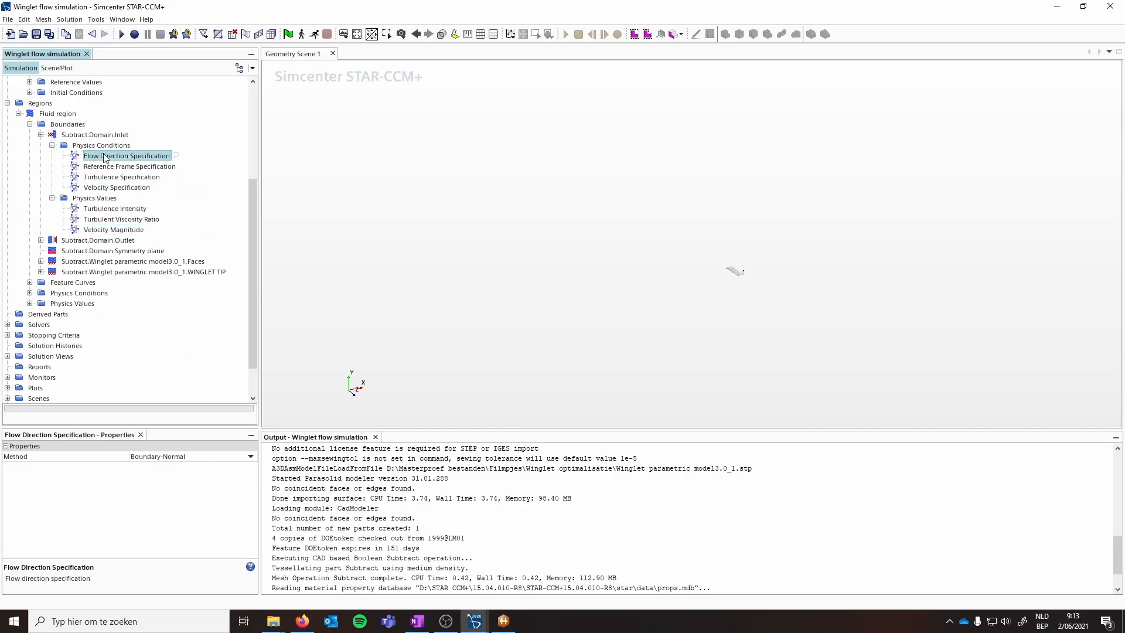
left_click(251, 456)
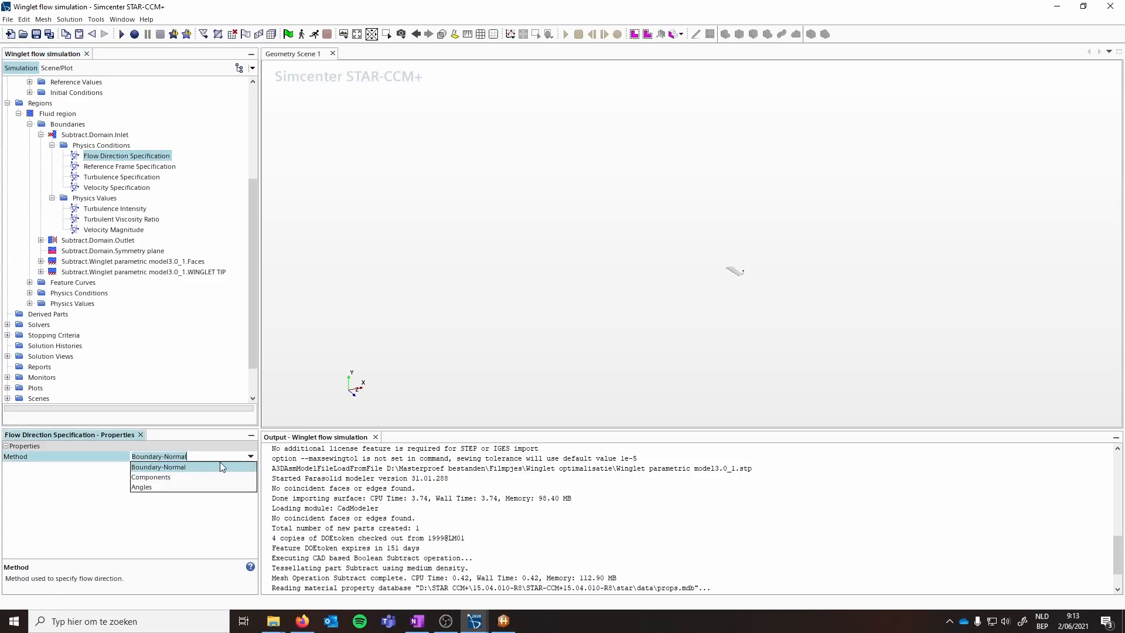
left_click(141, 477)
Step: Create three scalar global parameters under the simulation's Tools
scroll(111, 340, "down", 2)
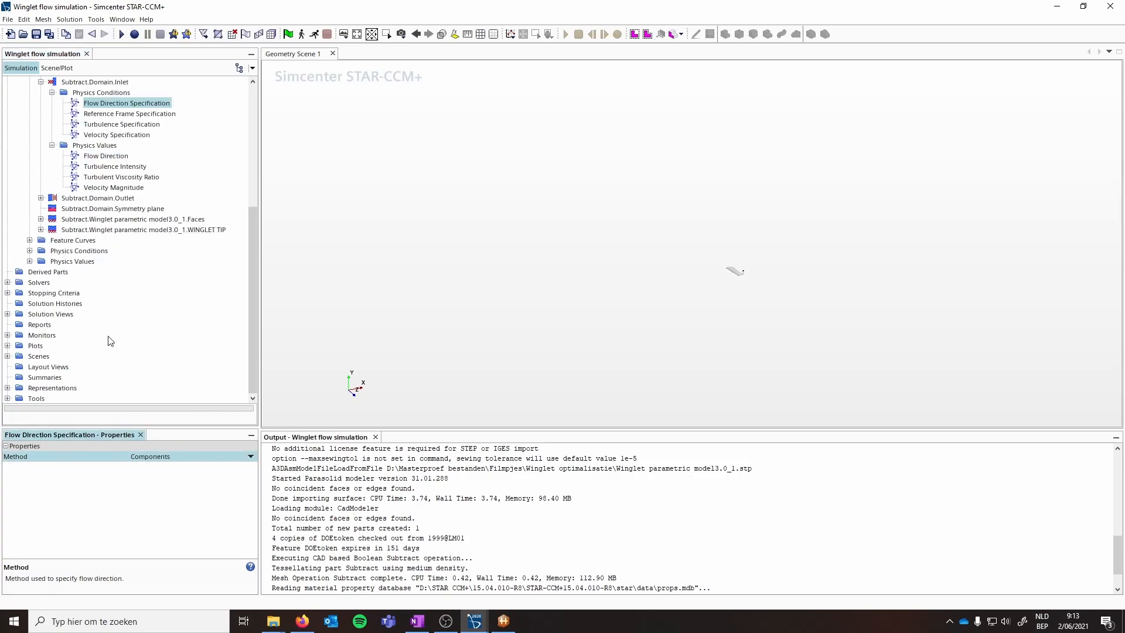
left_click(7, 398)
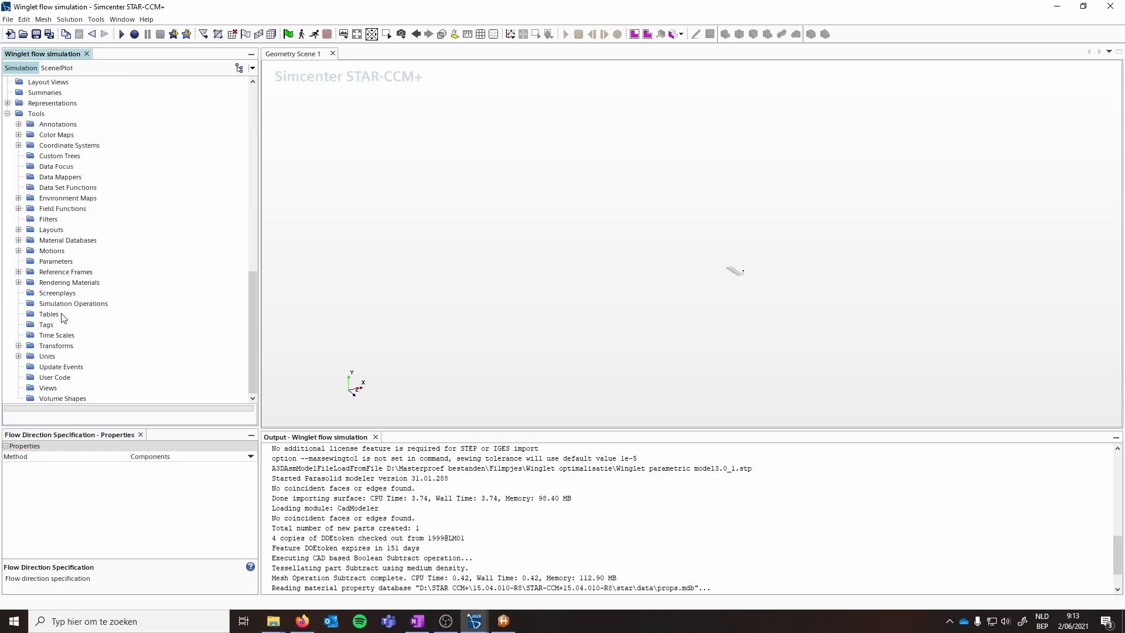
left_click(53, 261)
right_click(48, 262)
mouse_move(76, 268)
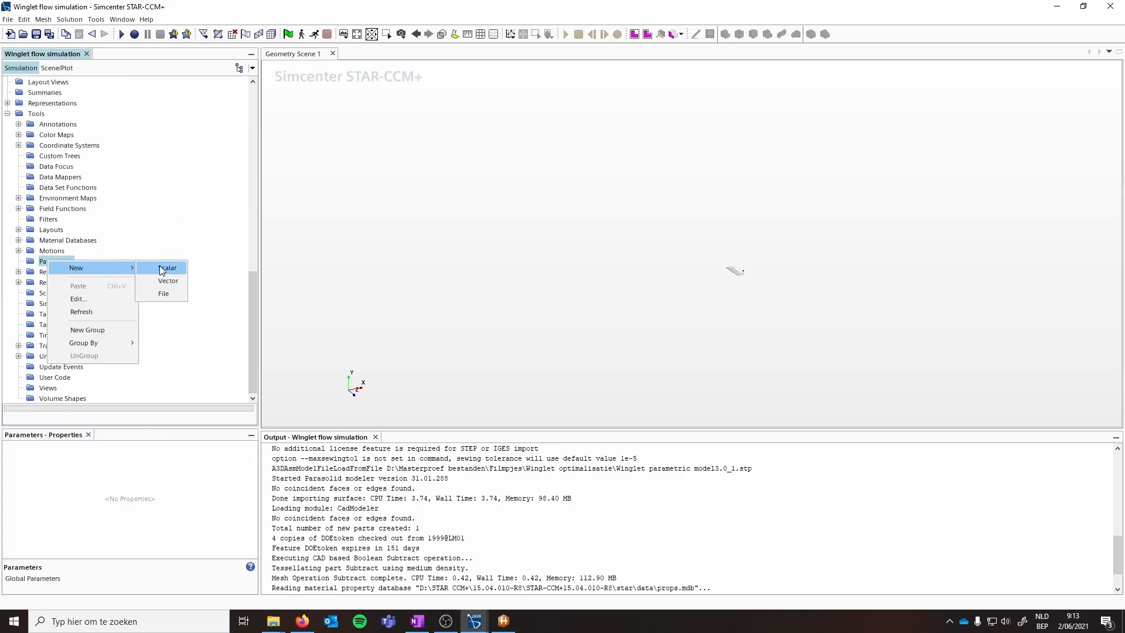
left_click(156, 265)
right_click(52, 263)
left_click(162, 275)
right_click(56, 262)
left_click(168, 271)
Step: Rename the three new scalar parameters as Velocity, Xvelocity and Yvelocity
left_click(59, 272)
right_click(58, 272)
left_click(87, 344)
type("Vo")
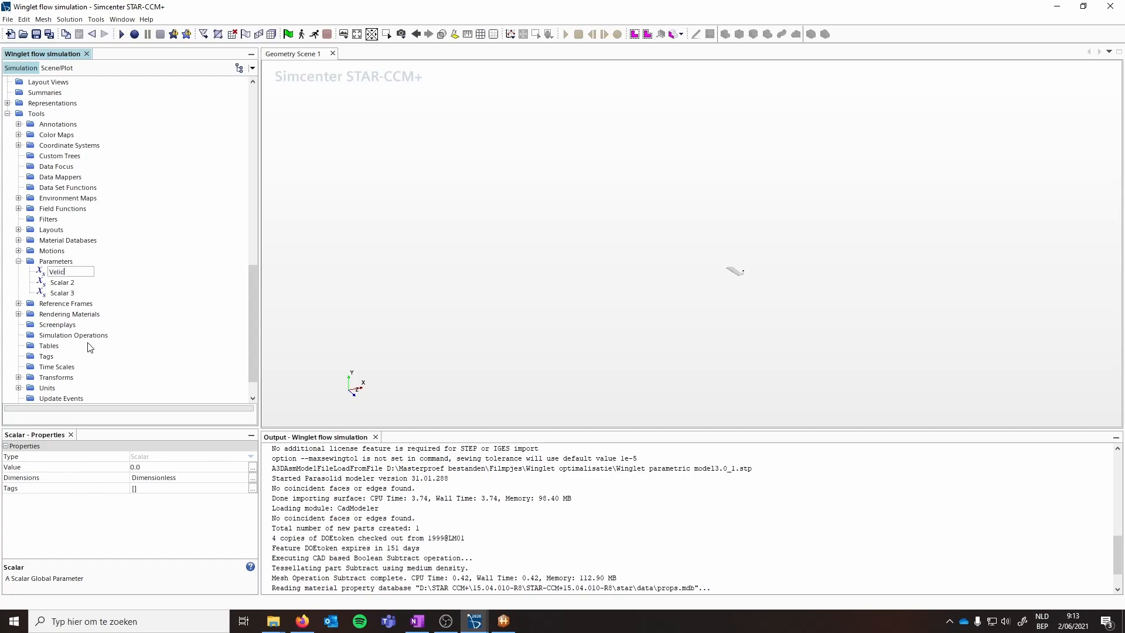
type("locity")
key("Return")
type("city")
key("Return")
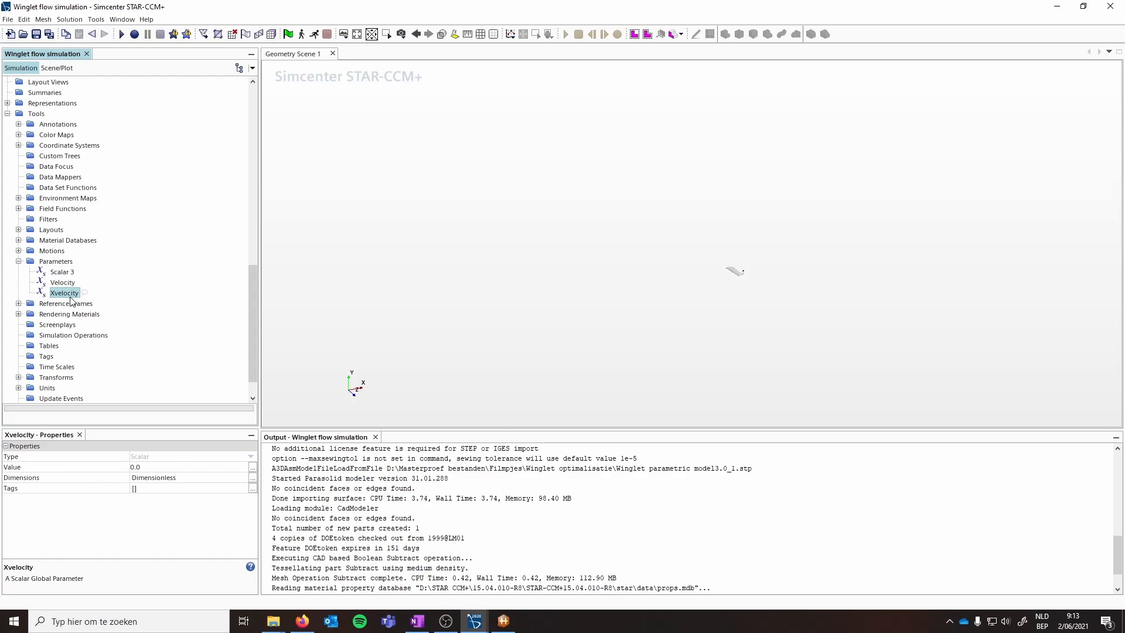
right_click(59, 273)
left_click(88, 320)
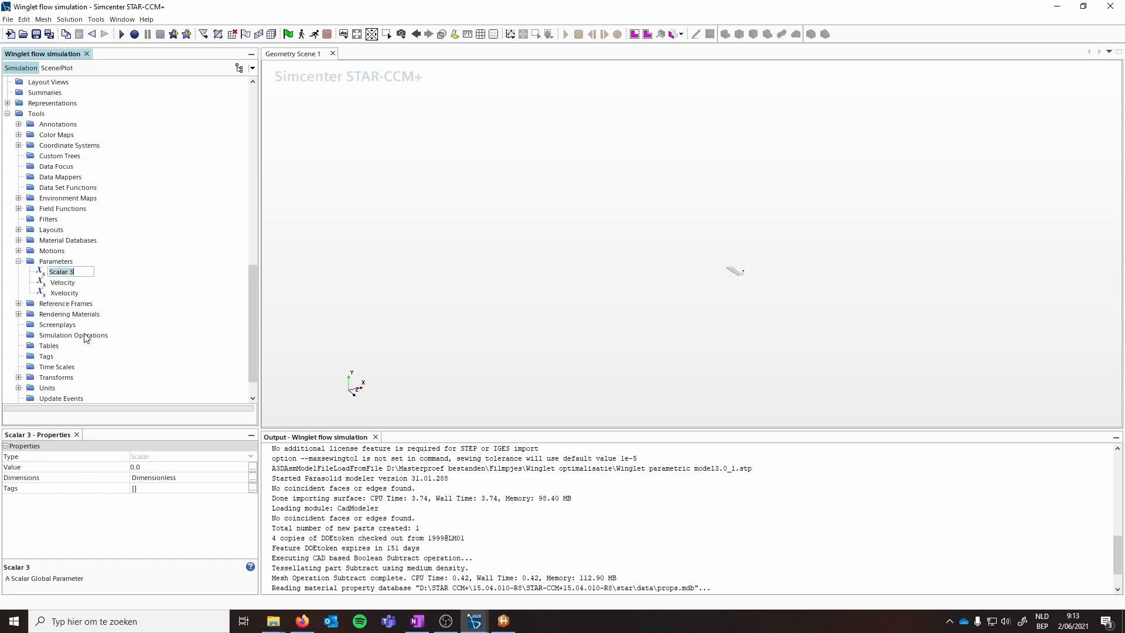
type("vvelocity")
key("Return")
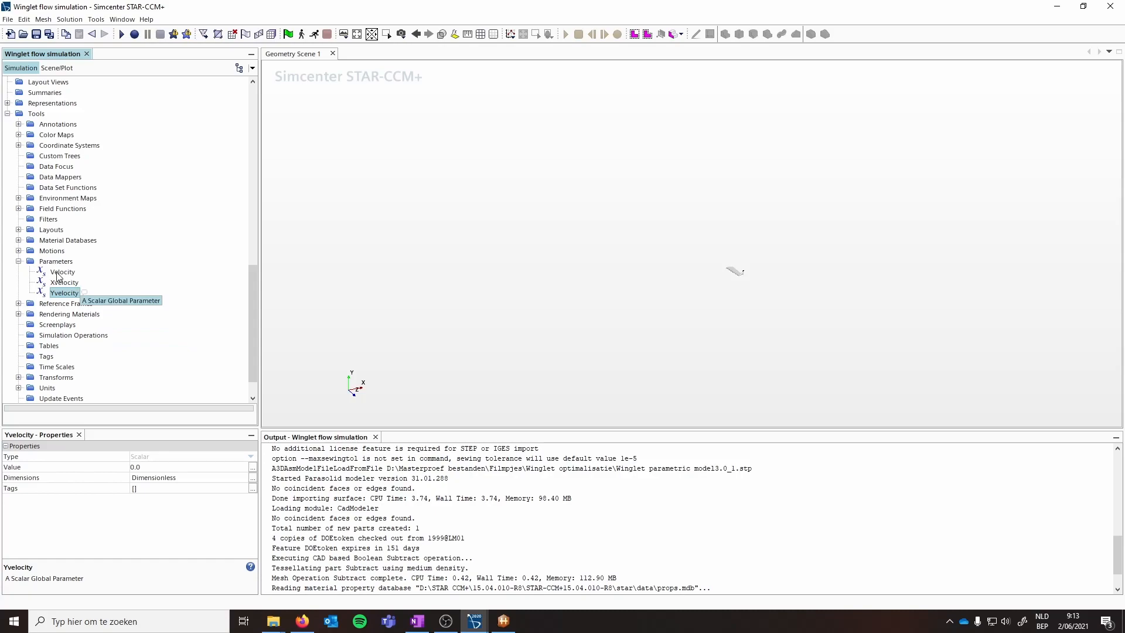
Step: Set the value of the Velocity parameter to 6.4
left_click(63, 272)
left_click(178, 467)
type("6.4")
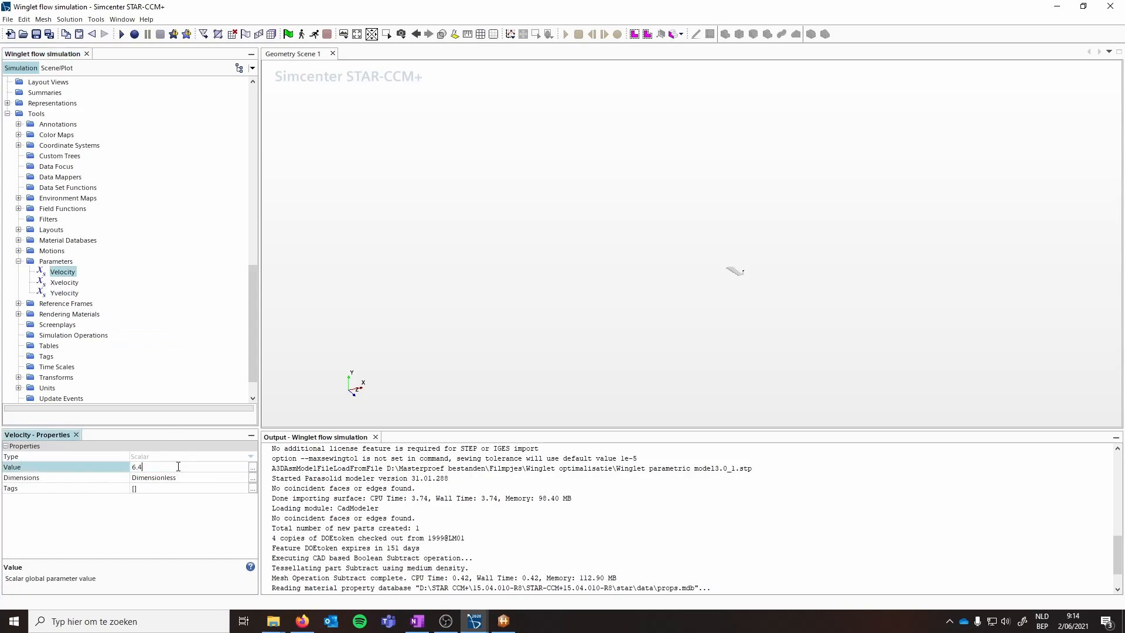
key("Return")
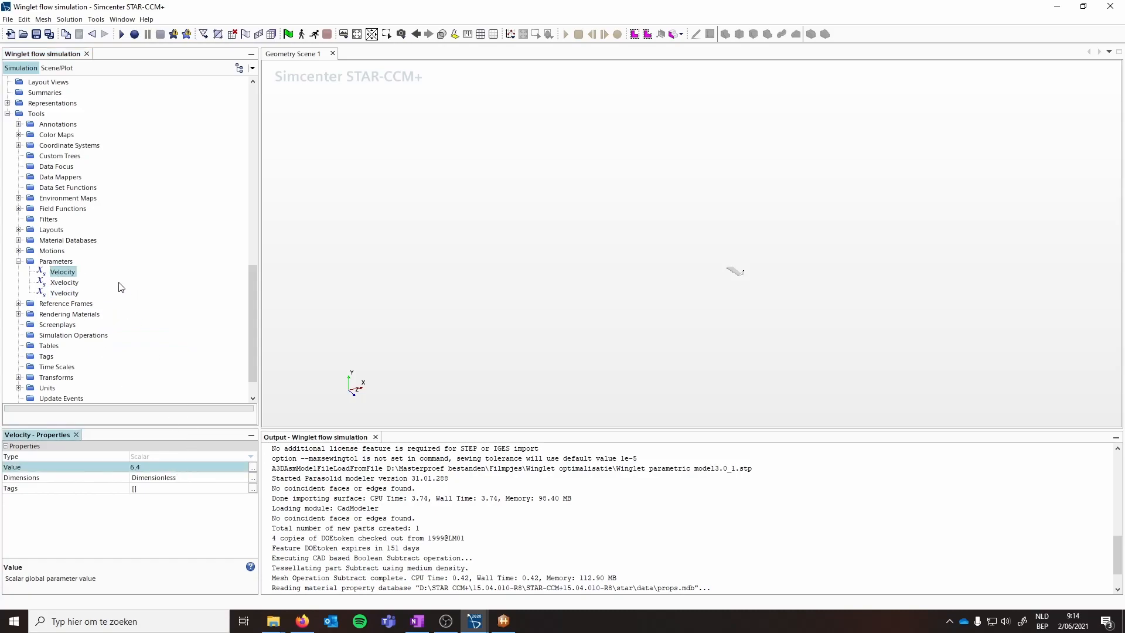
Step: Define the Xvelocity parameter's value as ${Velocity}*cos(${AOA rad})
left_click(65, 282)
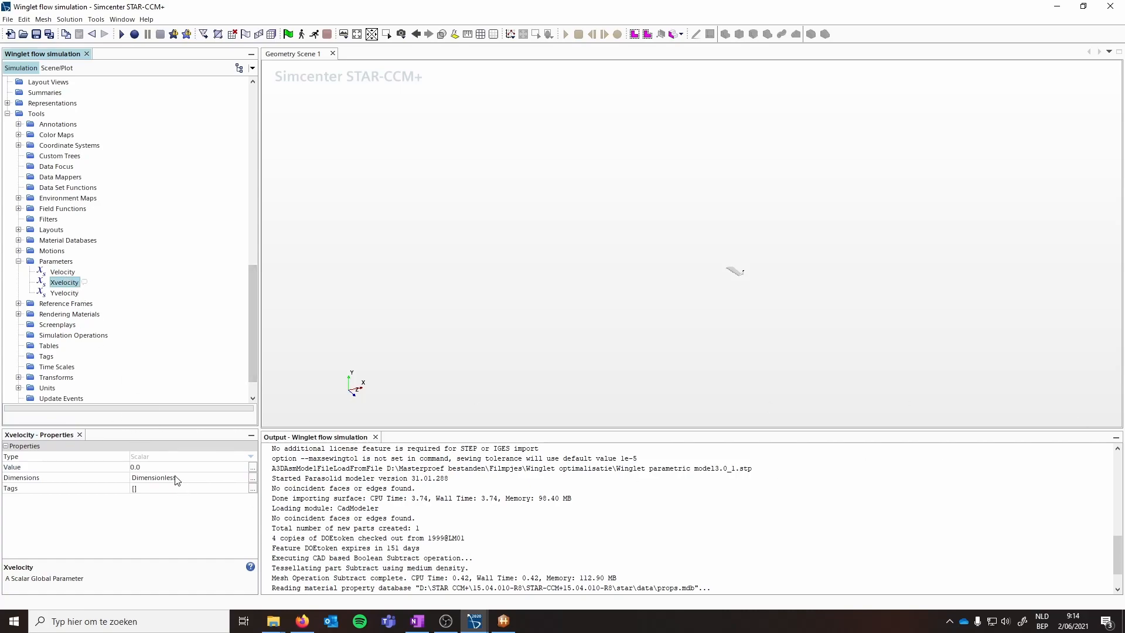
left_click(161, 467)
type("$")
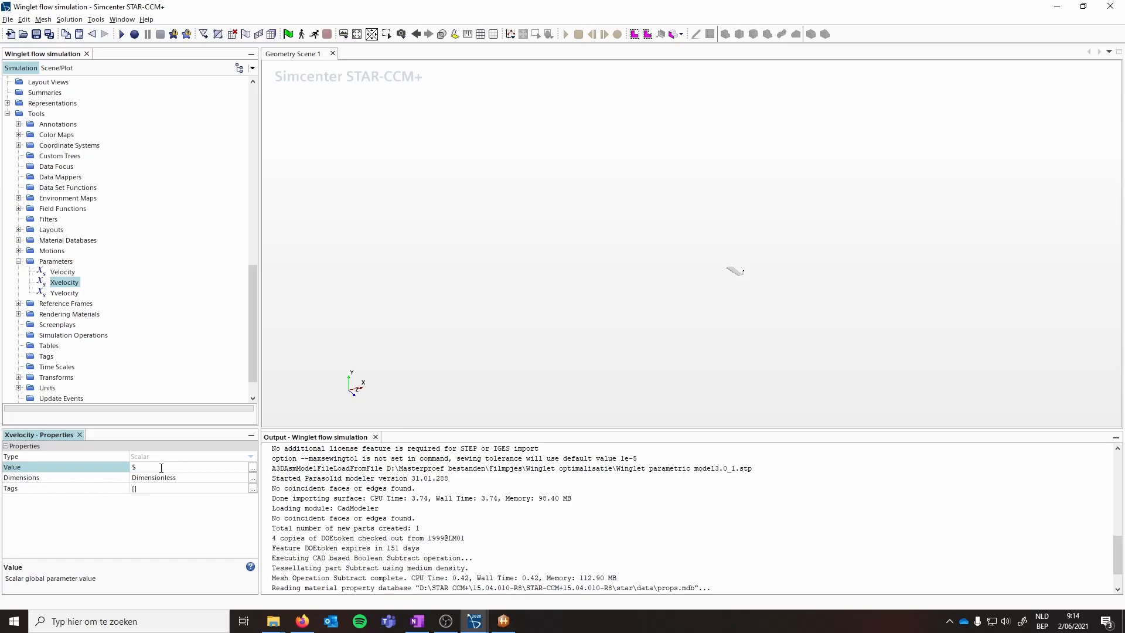
type("{Velocity}*")
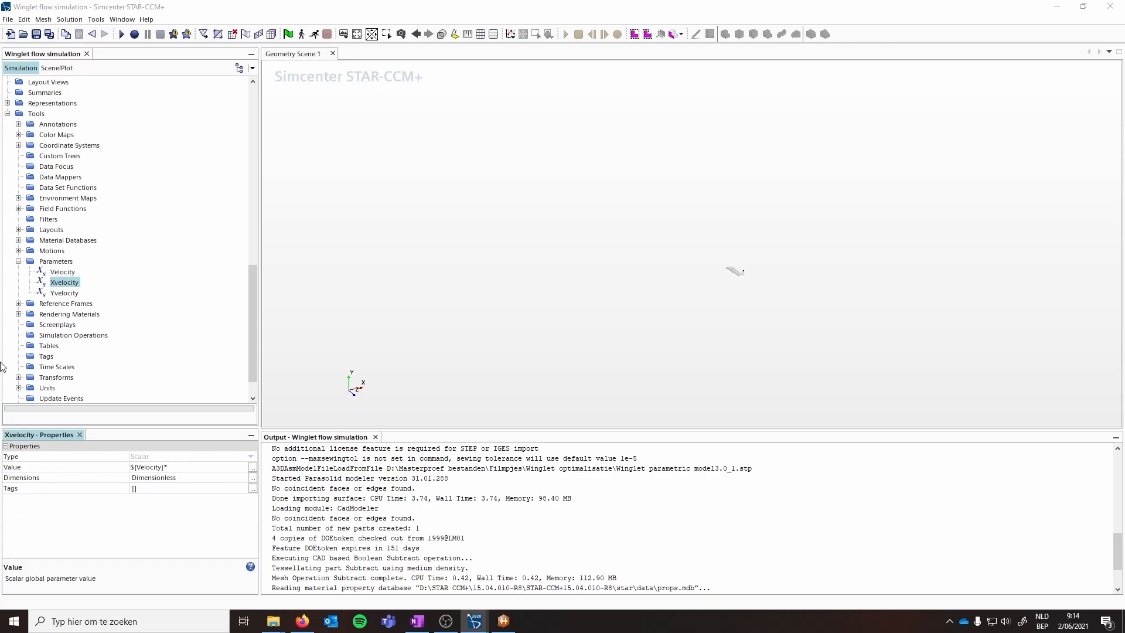
left_click(75, 286)
left_click(176, 467)
type("cos(${AOA rad})")
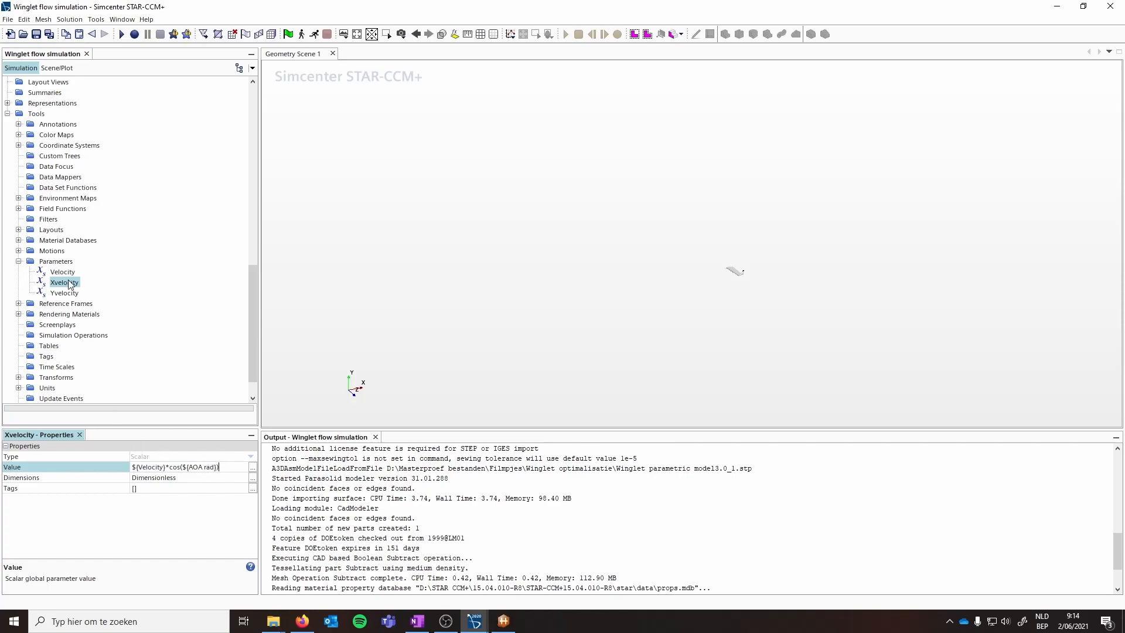
Step: Add two more scalar parameters to the global parameters
right_click(54, 262)
mouse_move(84, 275)
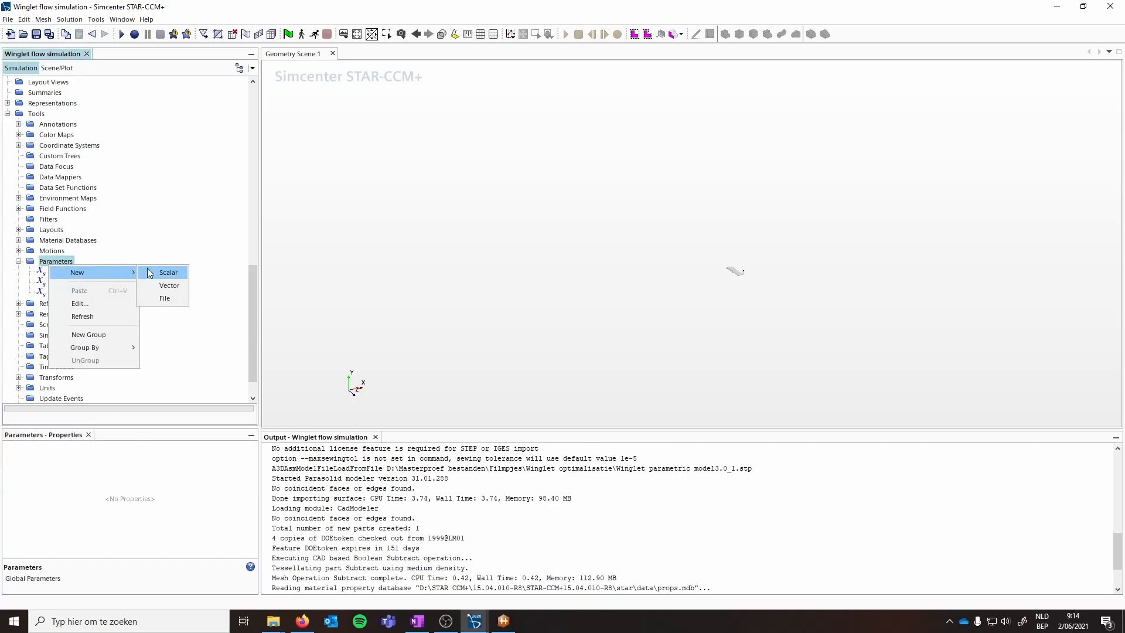
left_click(155, 272)
right_click(56, 262)
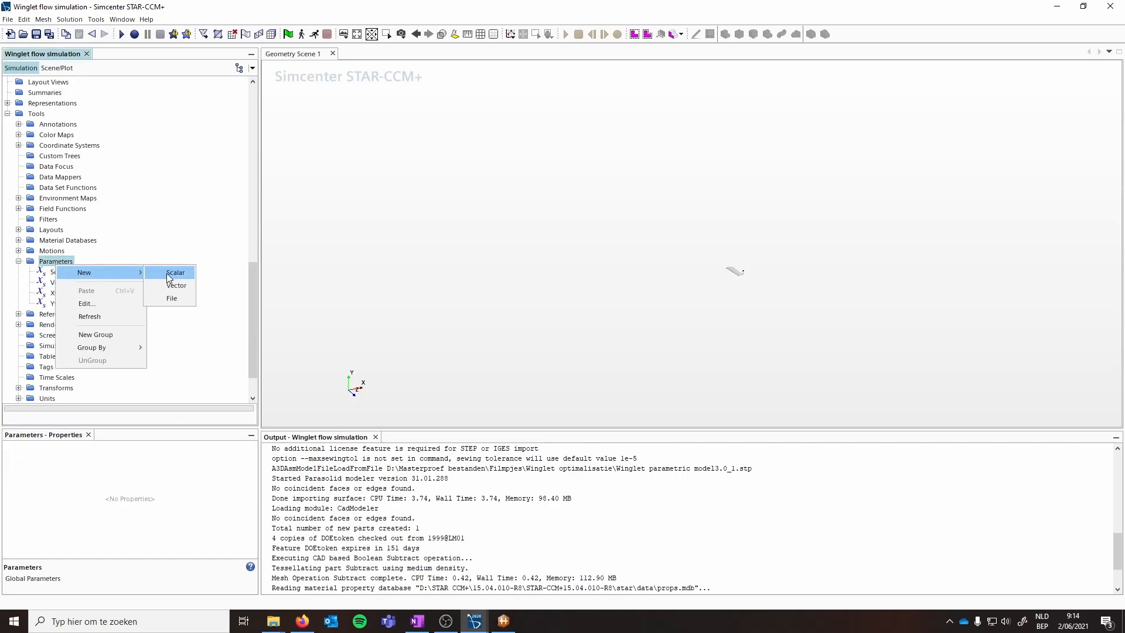
left_click(159, 272)
Step: Rename the two additional scalar parameters as AOAdeg and AOArad
right_click(56, 270)
left_click(99, 342)
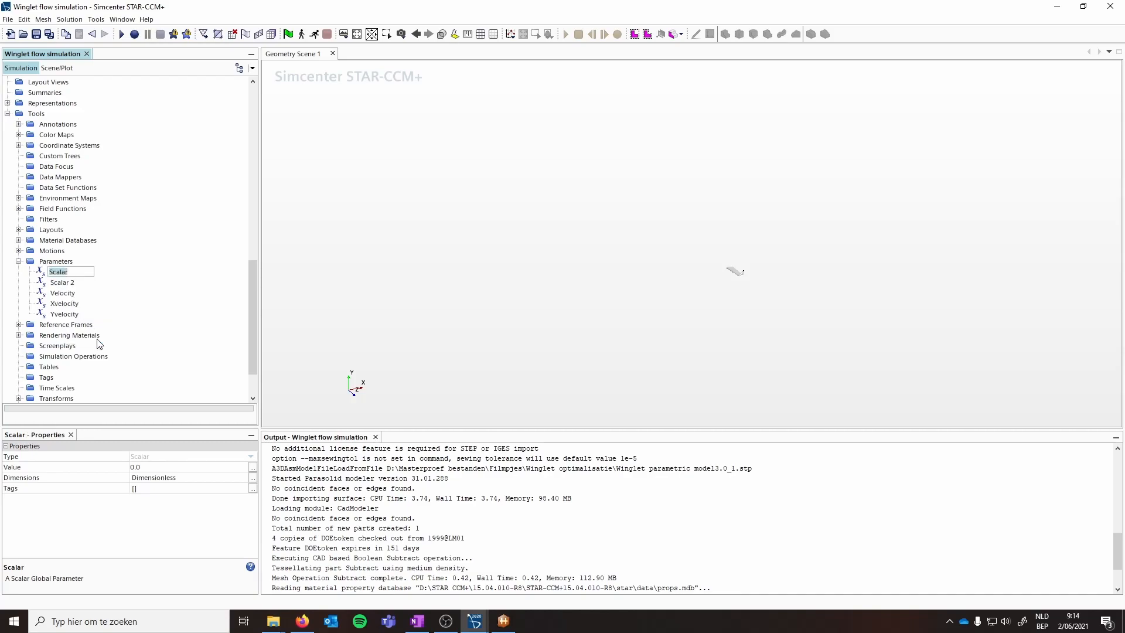
type("AOAdeg")
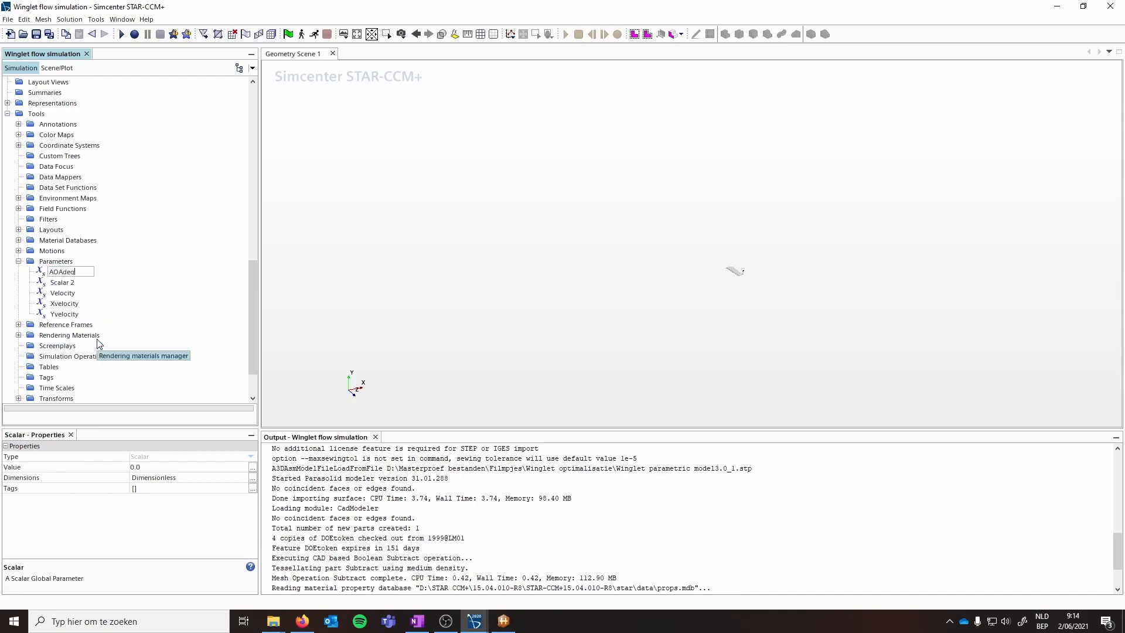
key("Return")
right_click(59, 282)
left_click(91, 347)
type("AOArad")
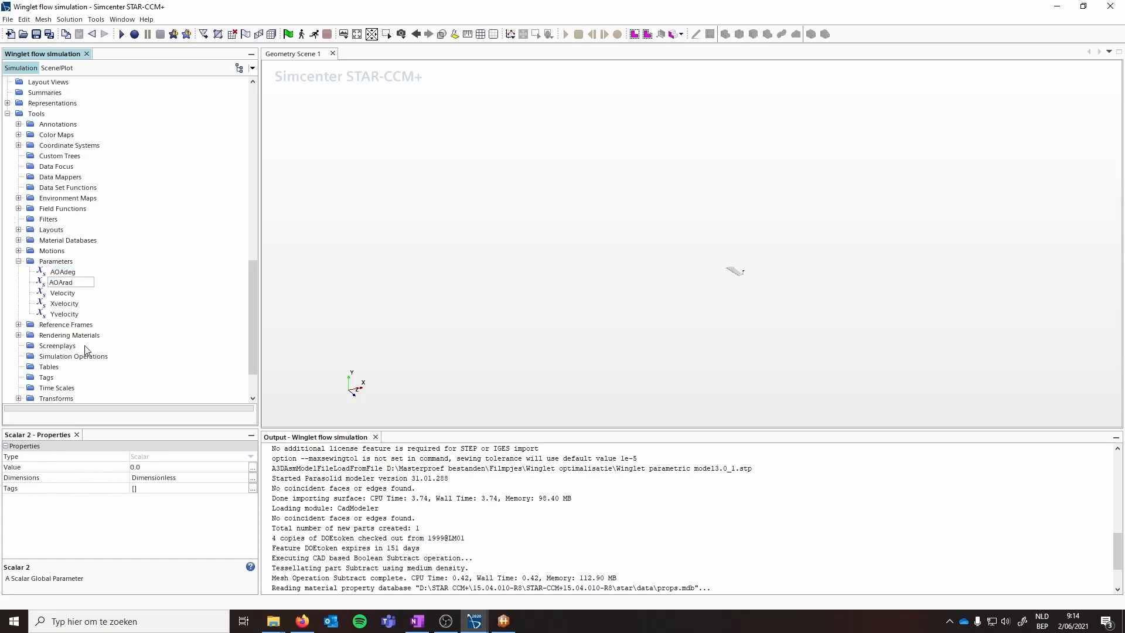
key("Return")
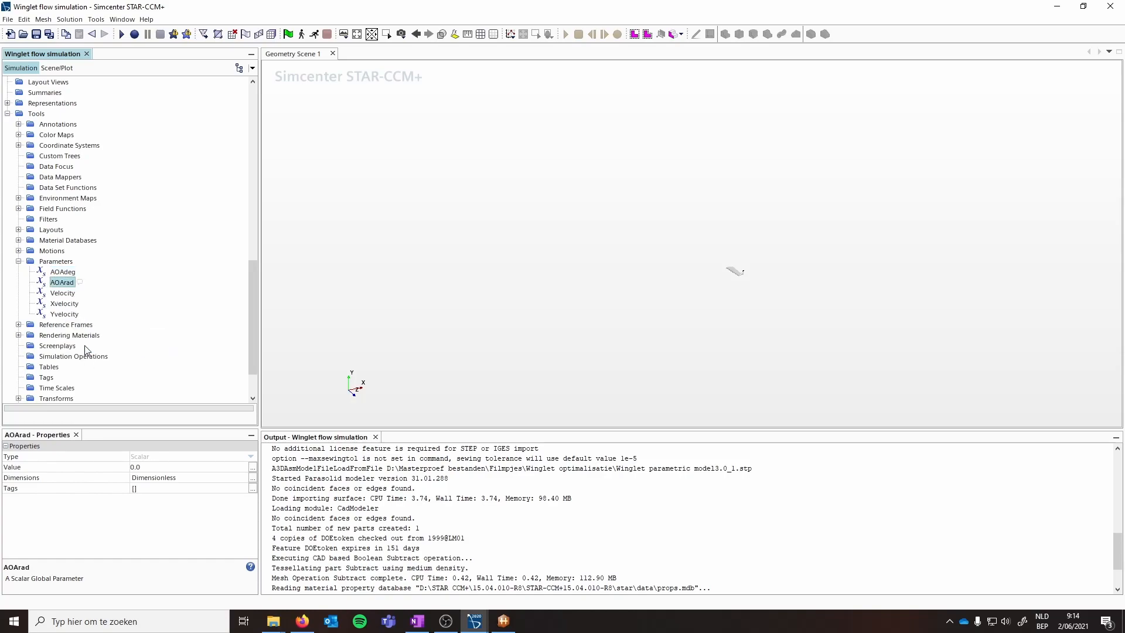
Step: Define the AOArad parameter's value as ${AOA deg}*3.14/180
left_click(61, 272)
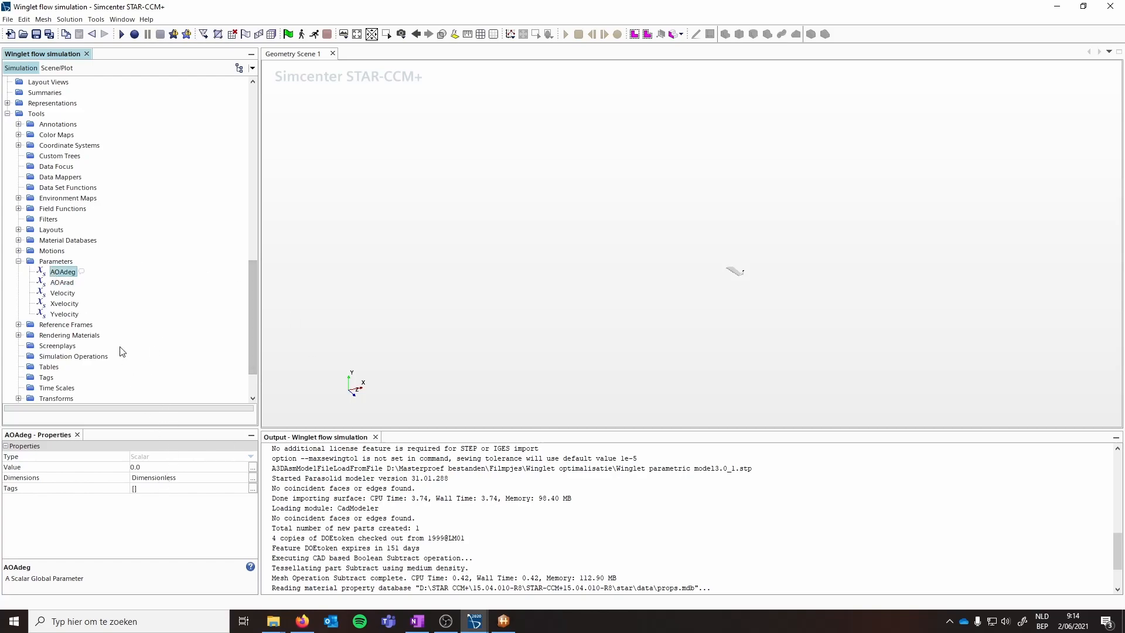
left_click(63, 283)
left_click(252, 467)
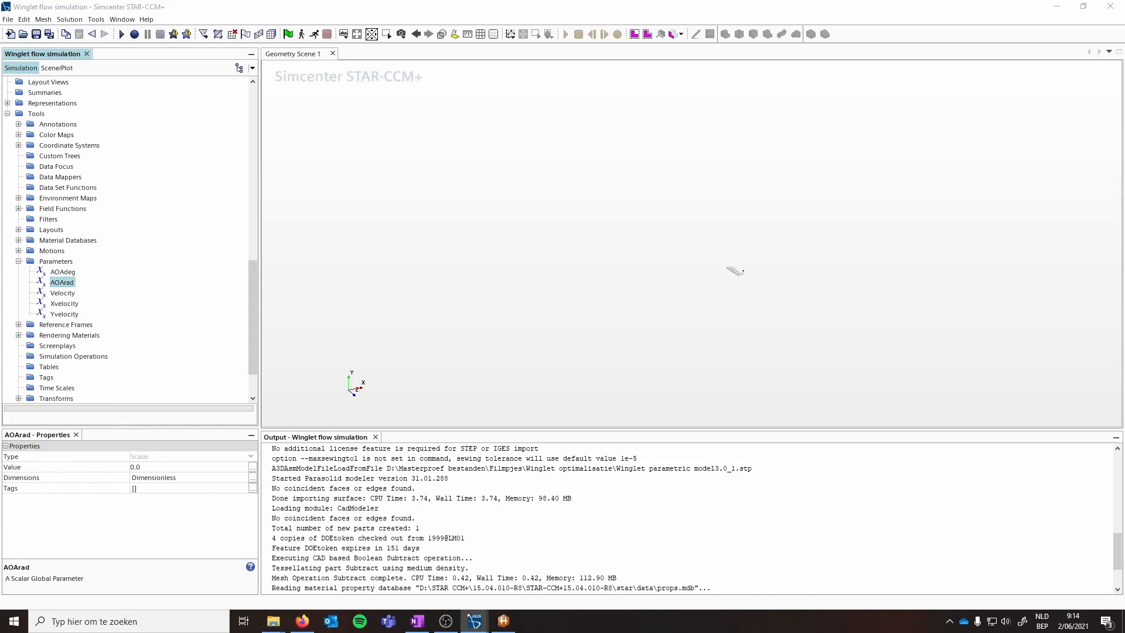
left_click(59, 283)
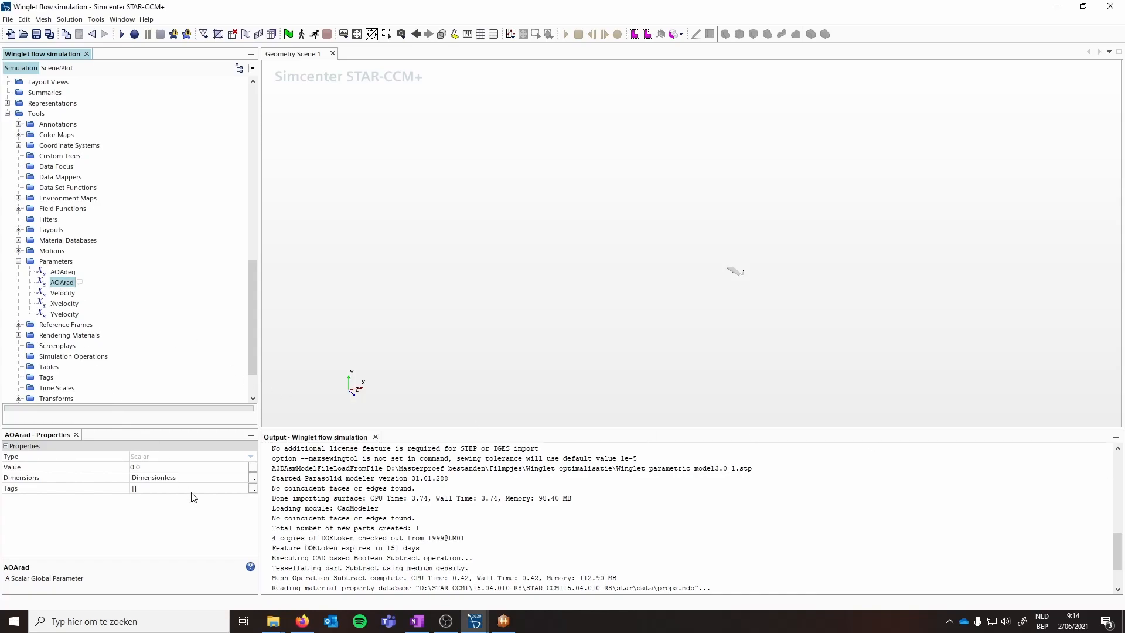
left_click(156, 467)
type("${AOAdeg}*3.14/180")
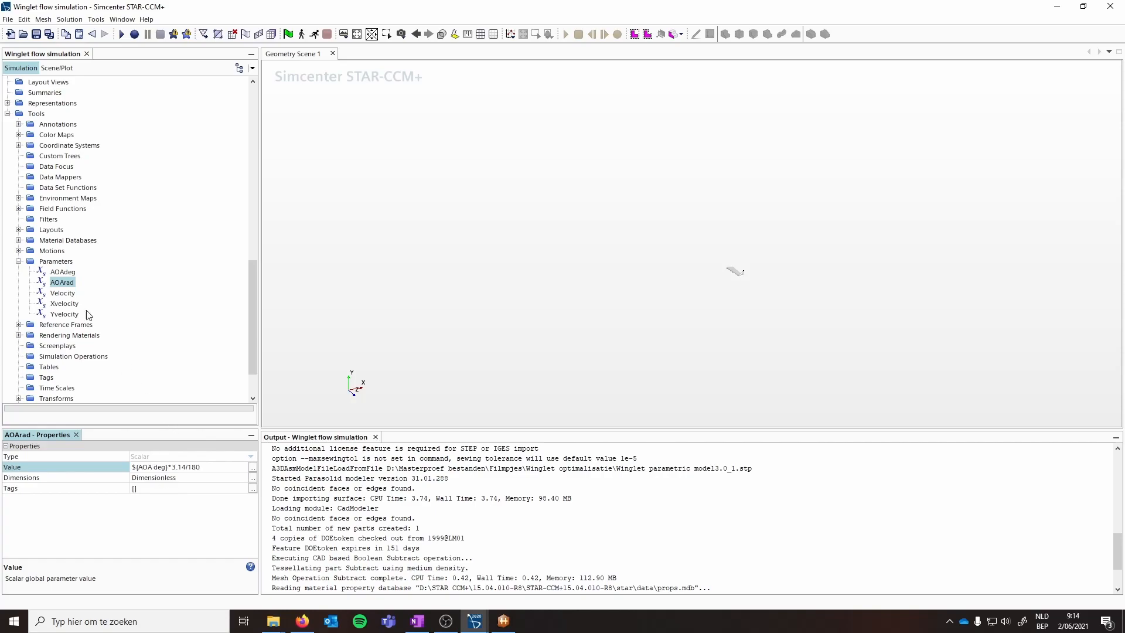
Step: Check the Velocity and Xvelocity parameters and define the Yvelocity parameter's value as ${Velocity}*sin(${AOA rad})
left_click(65, 294)
left_click(66, 304)
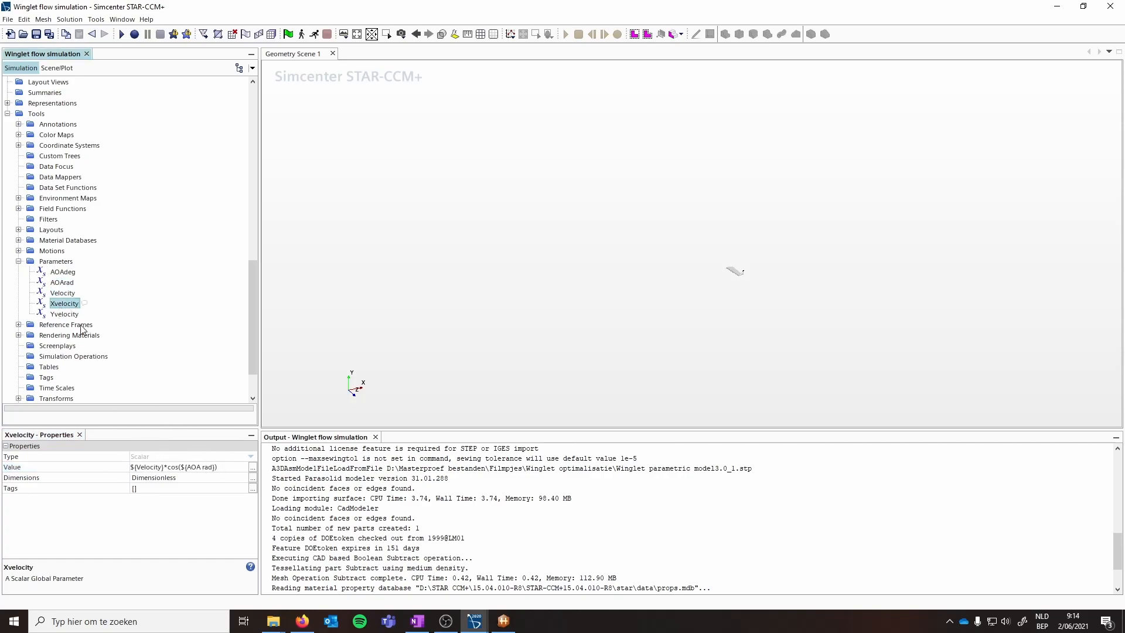
left_click(63, 315)
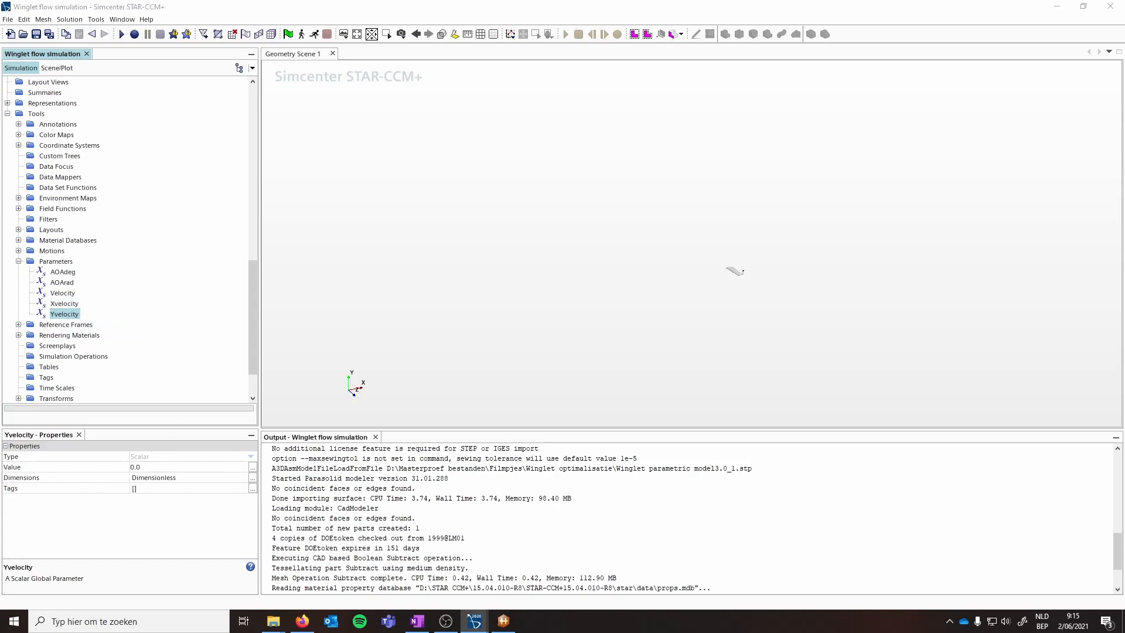
left_click(187, 467)
type("6.4*sin(${AOA rad})")
left_click_drag(132, 467, 142, 467)
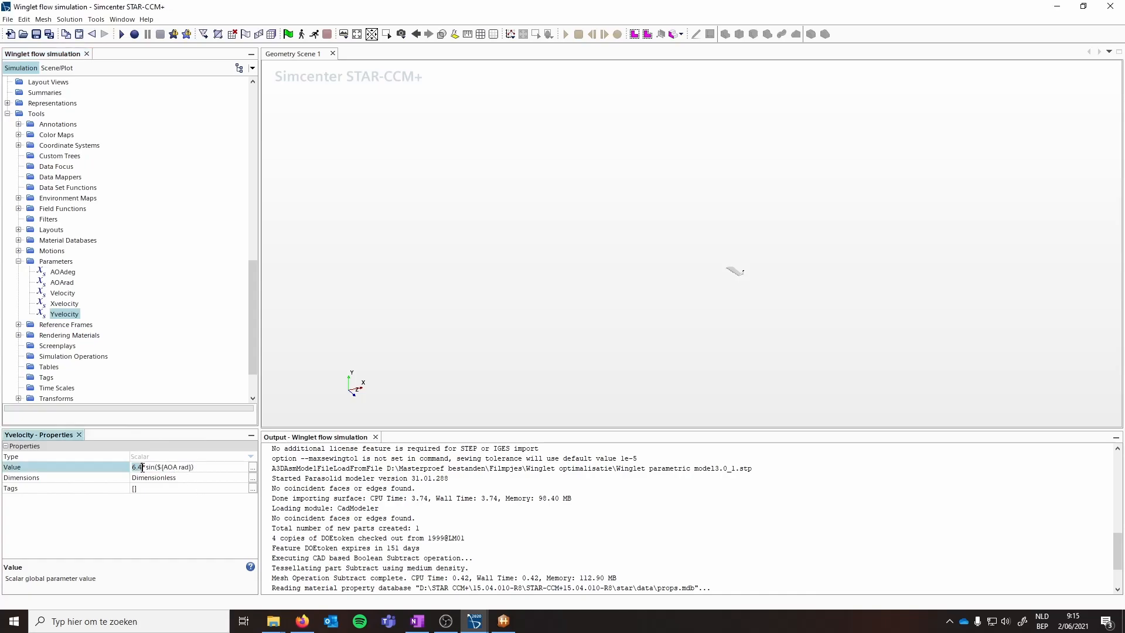
type("$")
type("{")
type("}")
type("Veloc")
type("ity")
key("Return")
Step: Set the domain inlet's Velocity Magnitude to the Velocity parameter, ${Velocity}
scroll(166, 314, "up", 15)
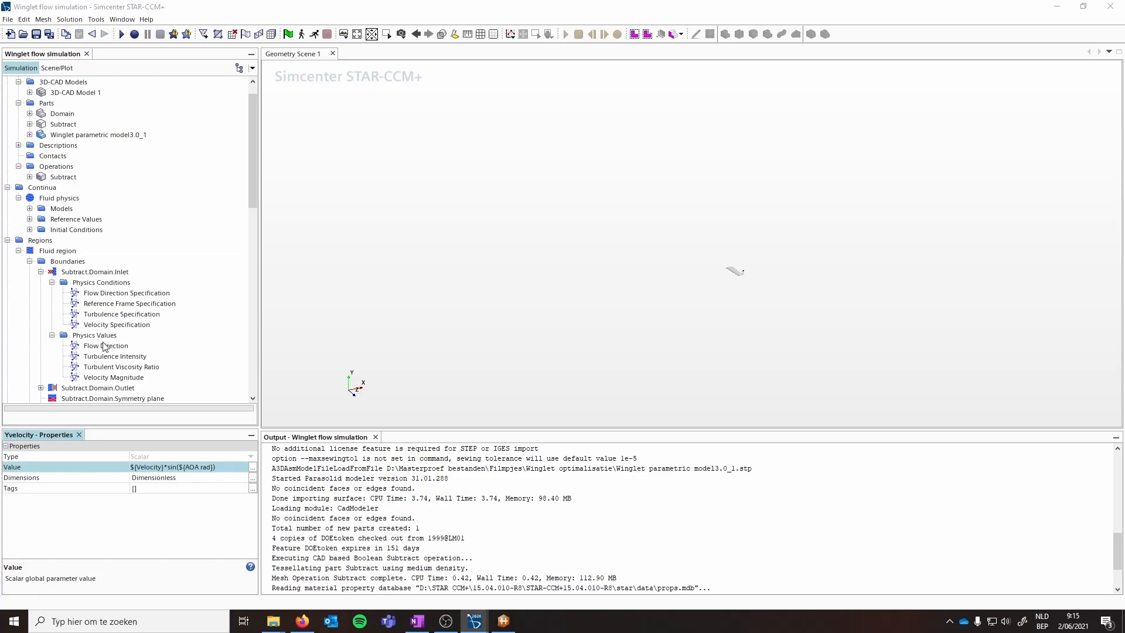
left_click(108, 378)
left_click(165, 467)
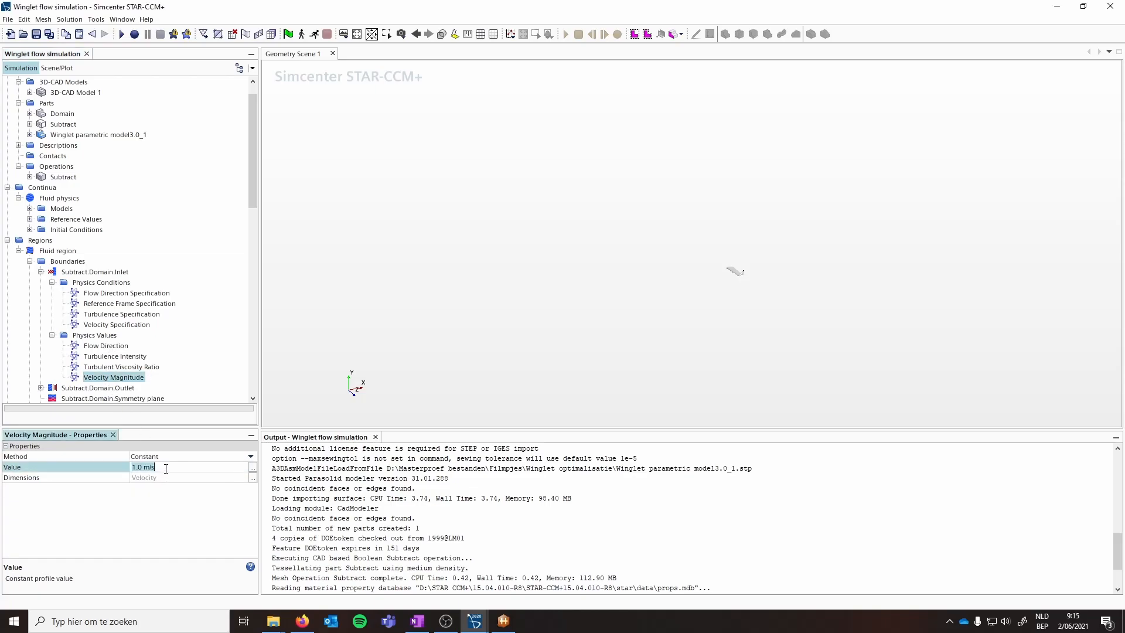
type("5")
type("{Velocity")
Step: Set the domain inlet's Flow Direction vector to [${Xvelocity}, ${Yvelocity}, 0.0]
left_click(104, 294)
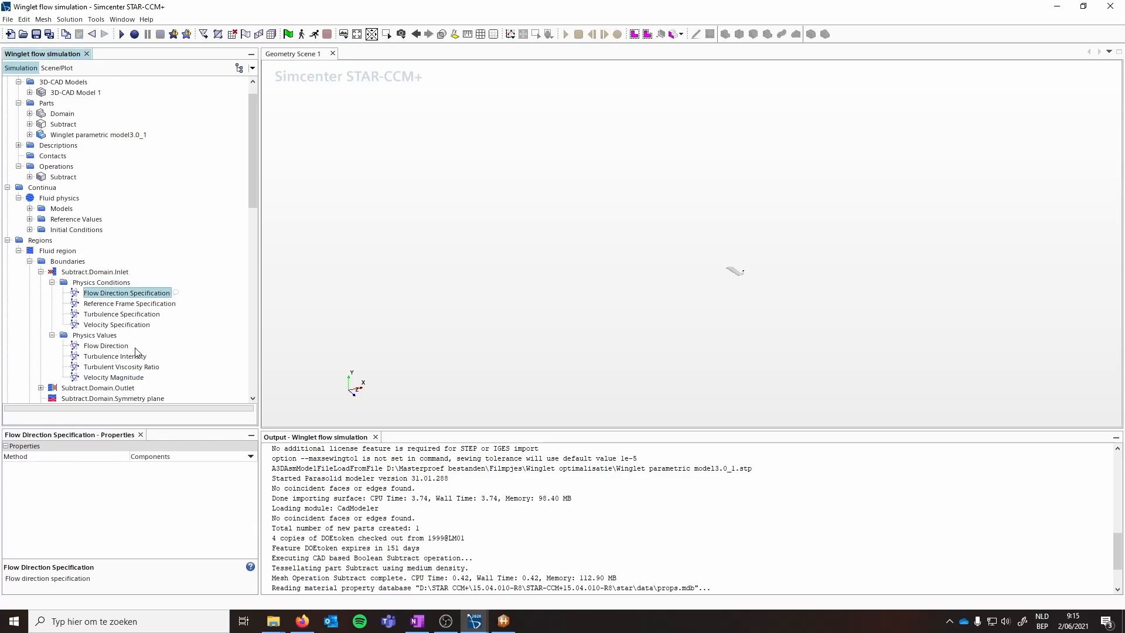
left_click(101, 348)
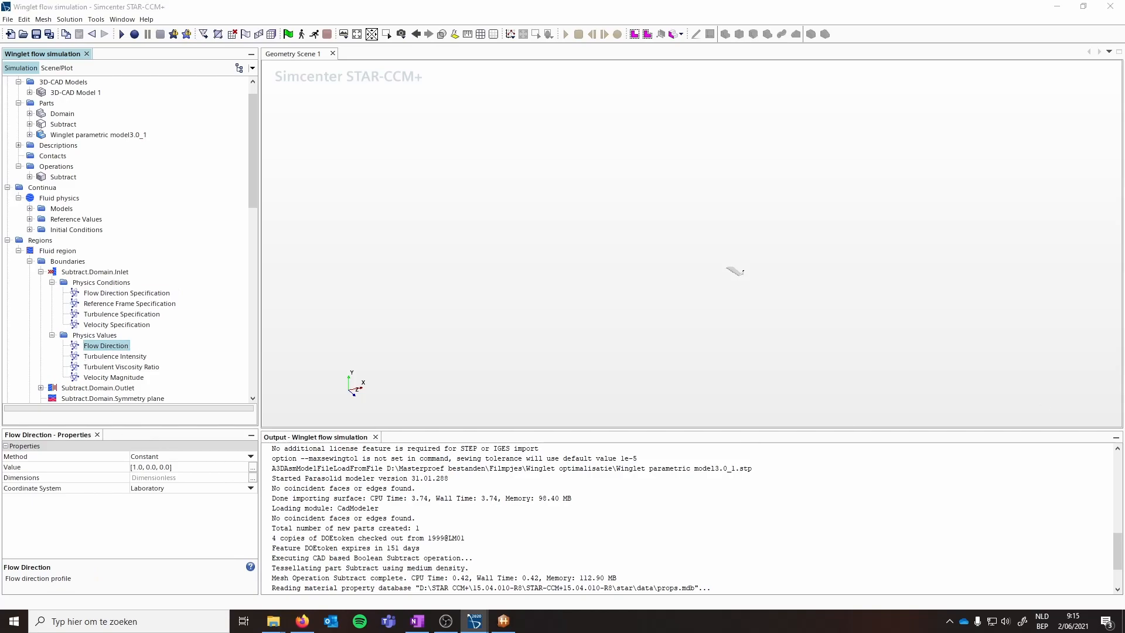
left_click(181, 468)
type("[${Xvelocity}, ${Yvelocity}, 0.0]")
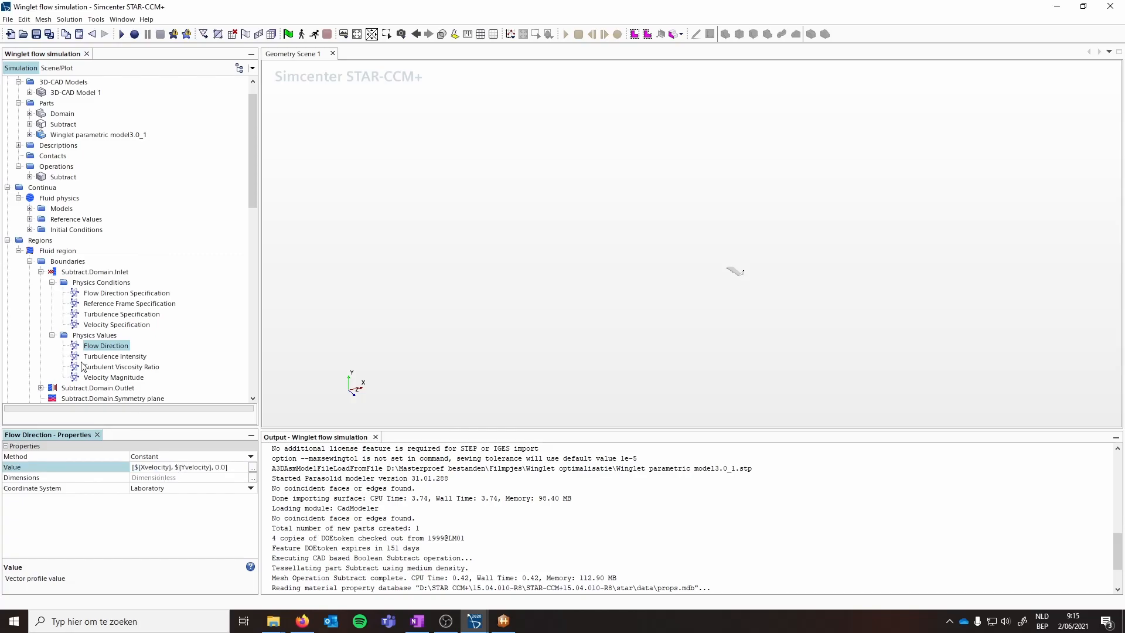
Step: Inspect the properties of the AOAdeg parameter
scroll(64, 340, "down", 15)
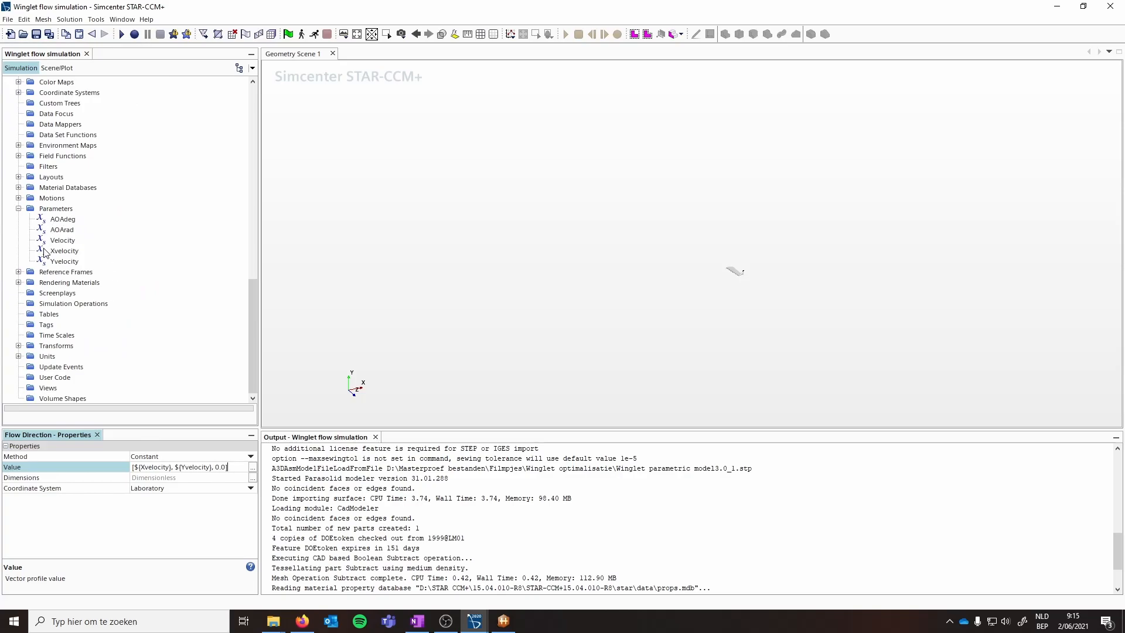
left_click(63, 219)
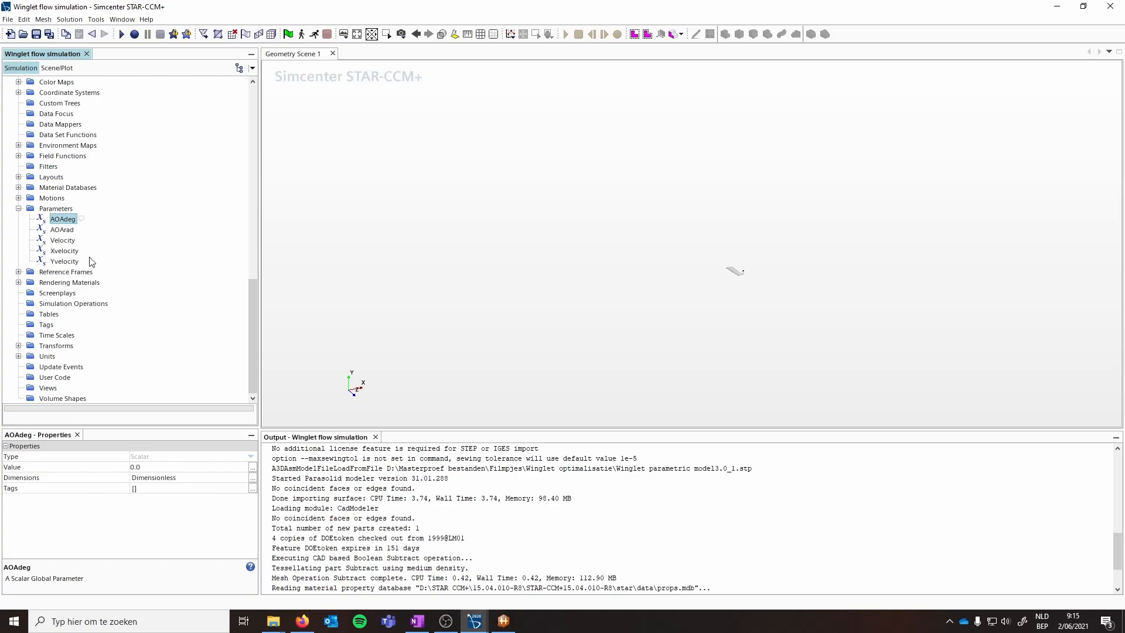
Step: Set the initial Velocity condition of the Fluid physics continuum to [${Xvelocity}, ${Yvelocity}, 0.0]
scroll(56, 264, "up", 15)
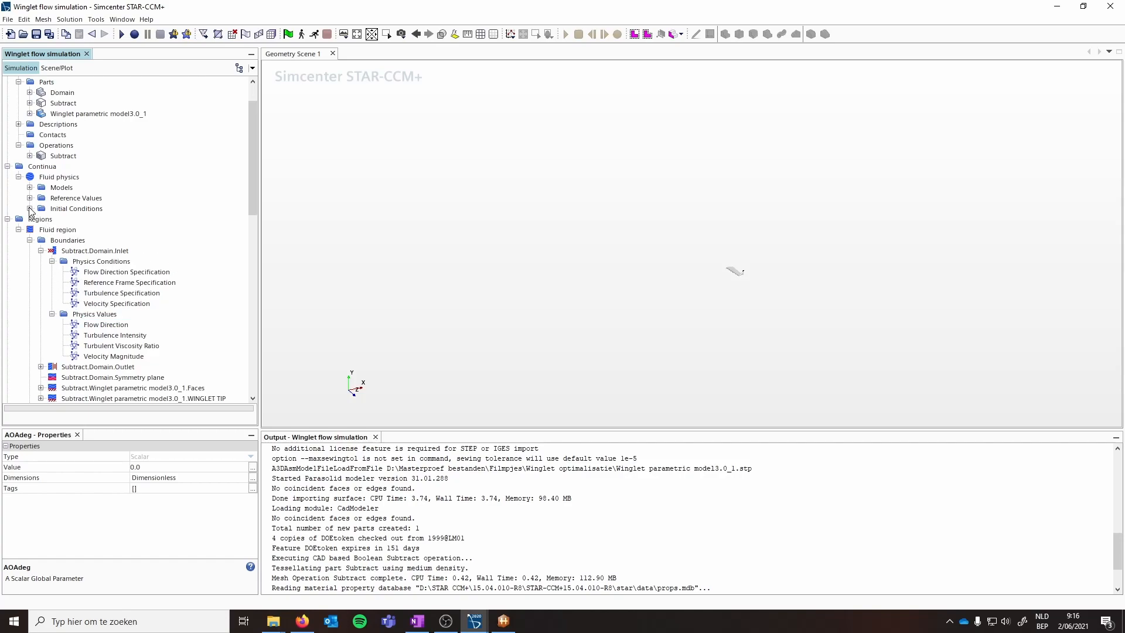
left_click(30, 208)
left_click(73, 282)
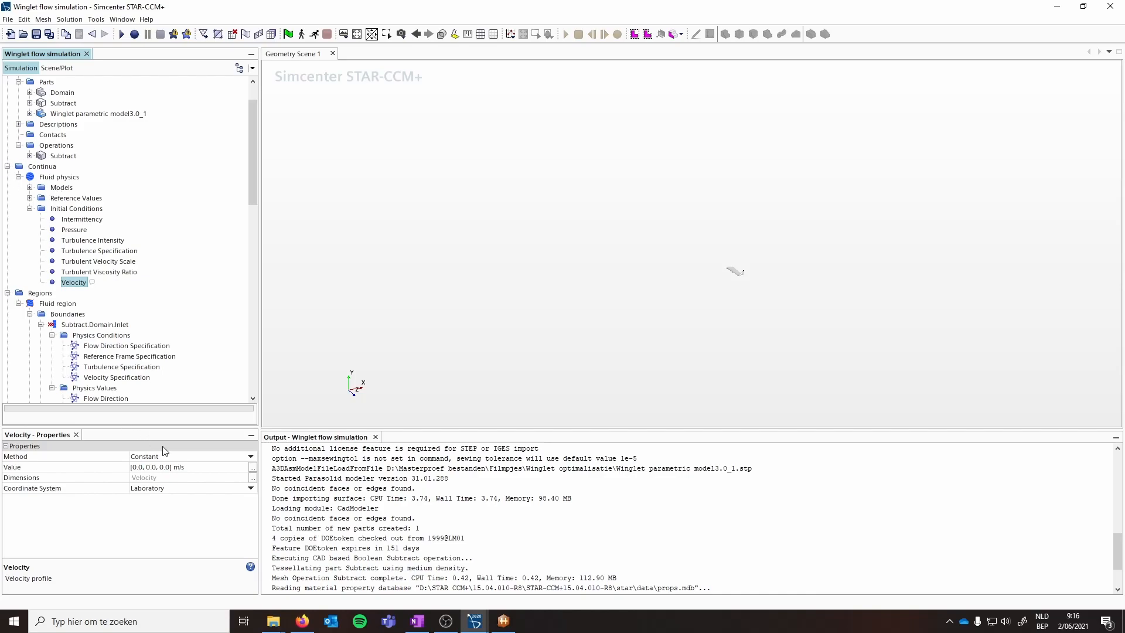
left_click(191, 468)
scroll(152, 273, "down", 3)
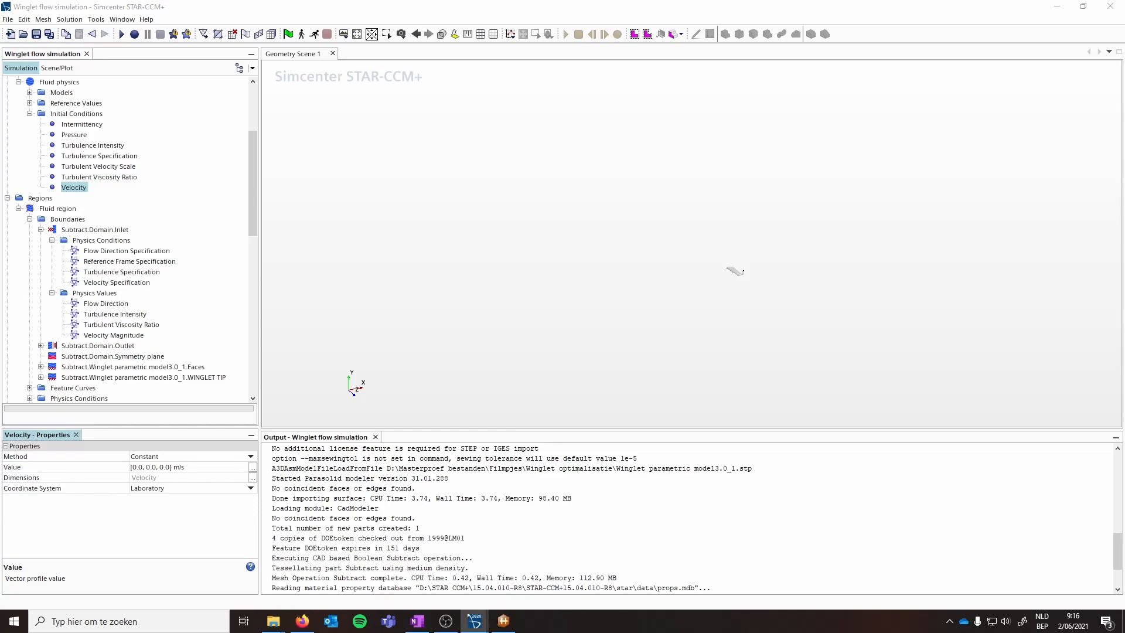
left_click(78, 188)
left_click(195, 465)
type("[${Xvelocity}, ${Yvelocity}, 0.0]")
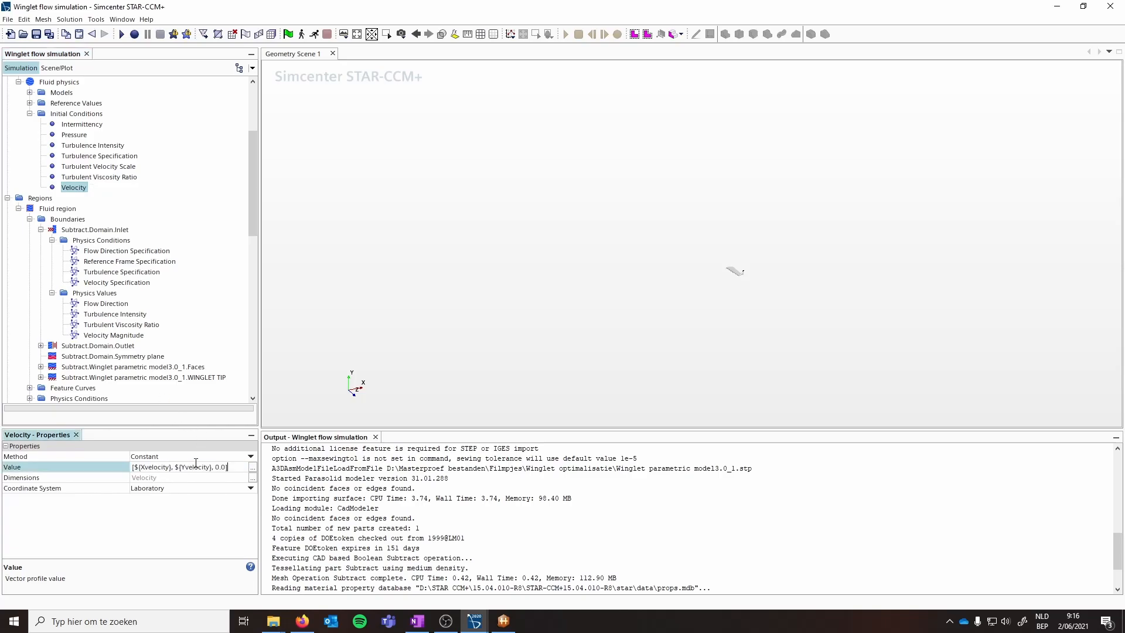
key("Return")
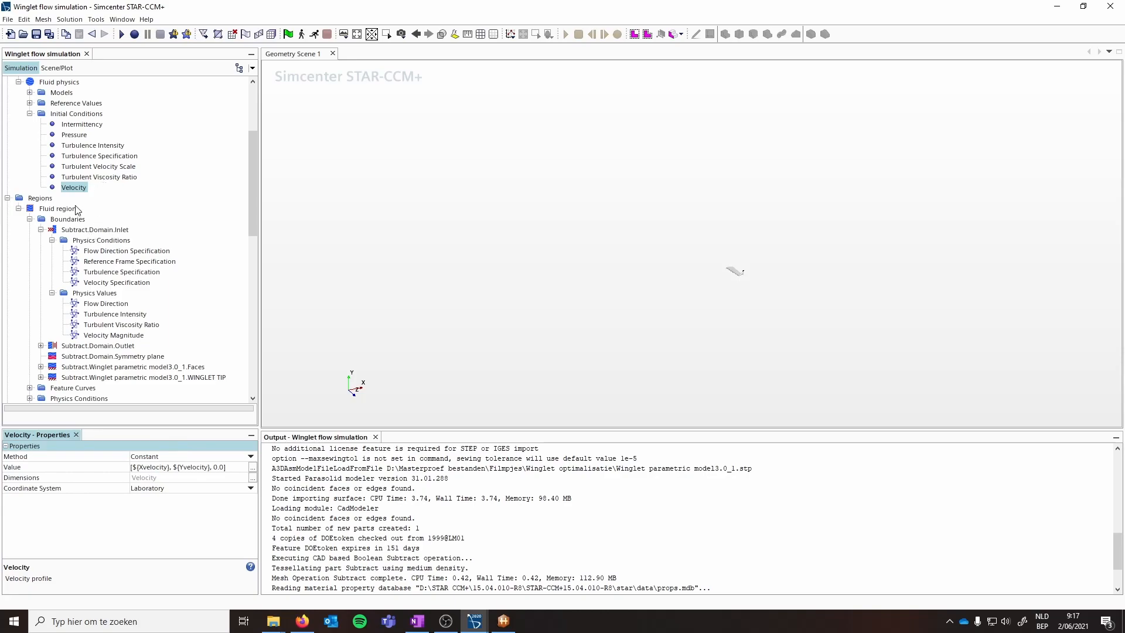
Step: Collapse the Initial Conditions and domain inlet branches in the simulation tree and expand the WINGLET TIP boundary
scroll(114, 171, "up", 5)
left_click(30, 251)
left_click(52, 303)
left_click(52, 314)
left_click(40, 293)
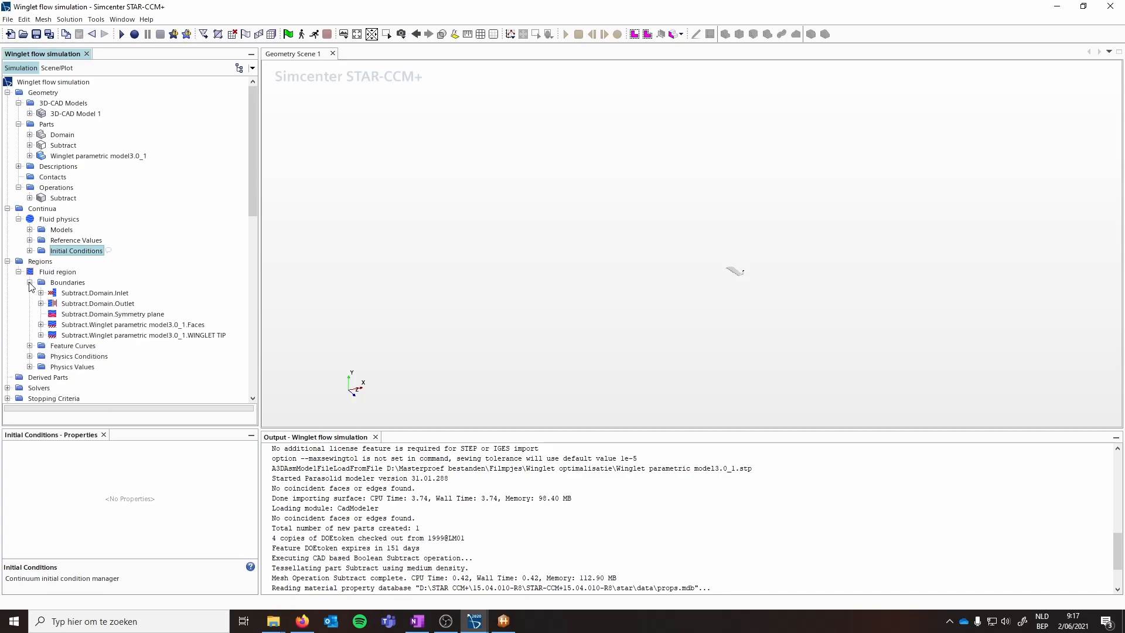
left_click(40, 336)
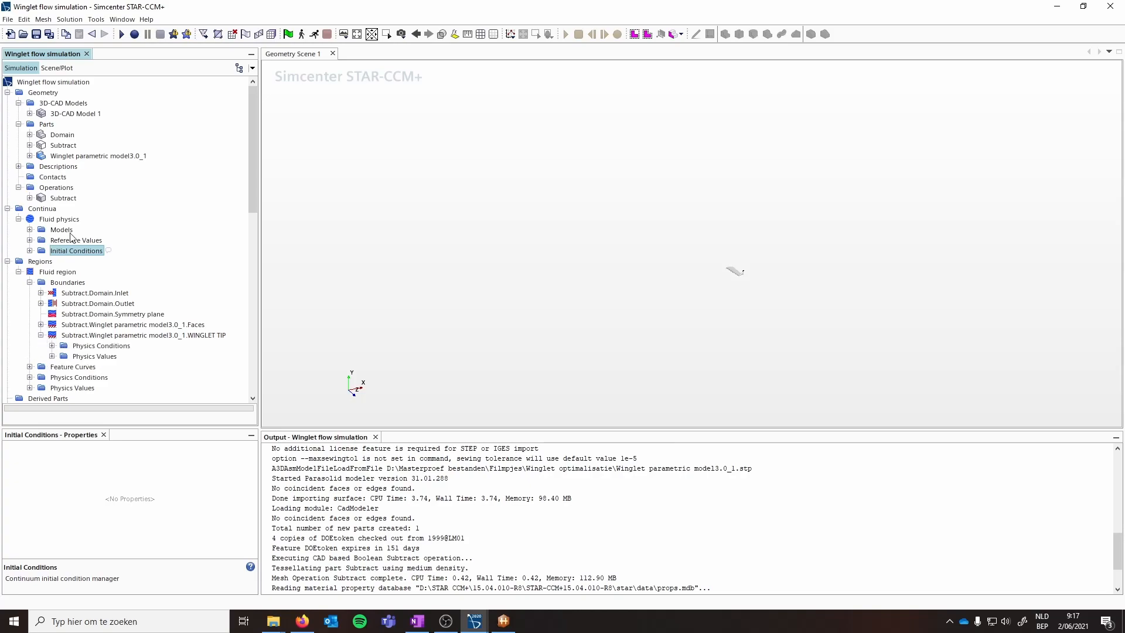
Step: Create an Automated Mesh operation on the Subtract part with the Surface Remesher, Polyhedral Mesher and Prism Layer Mesher
right_click(54, 189)
mouse_move(100, 202)
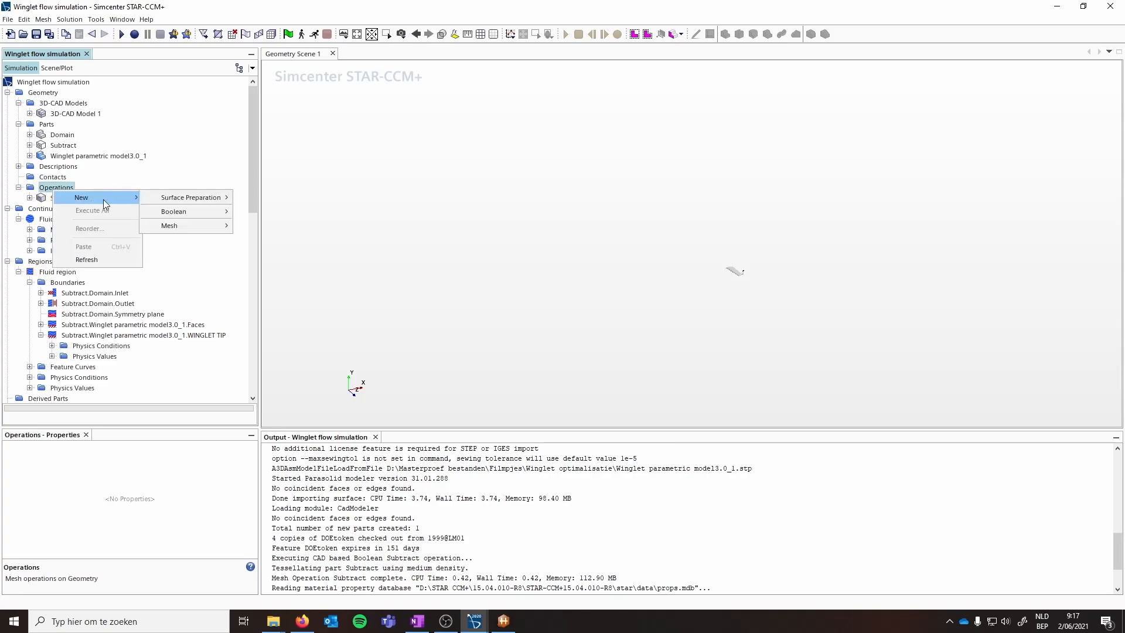
mouse_move(199, 227)
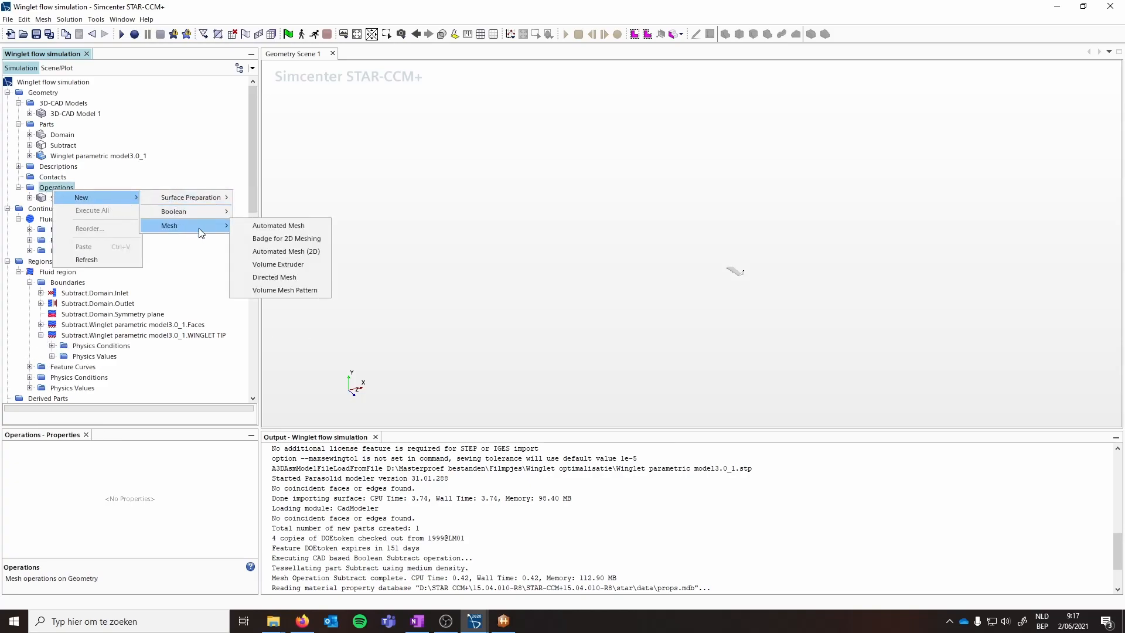
left_click(254, 226)
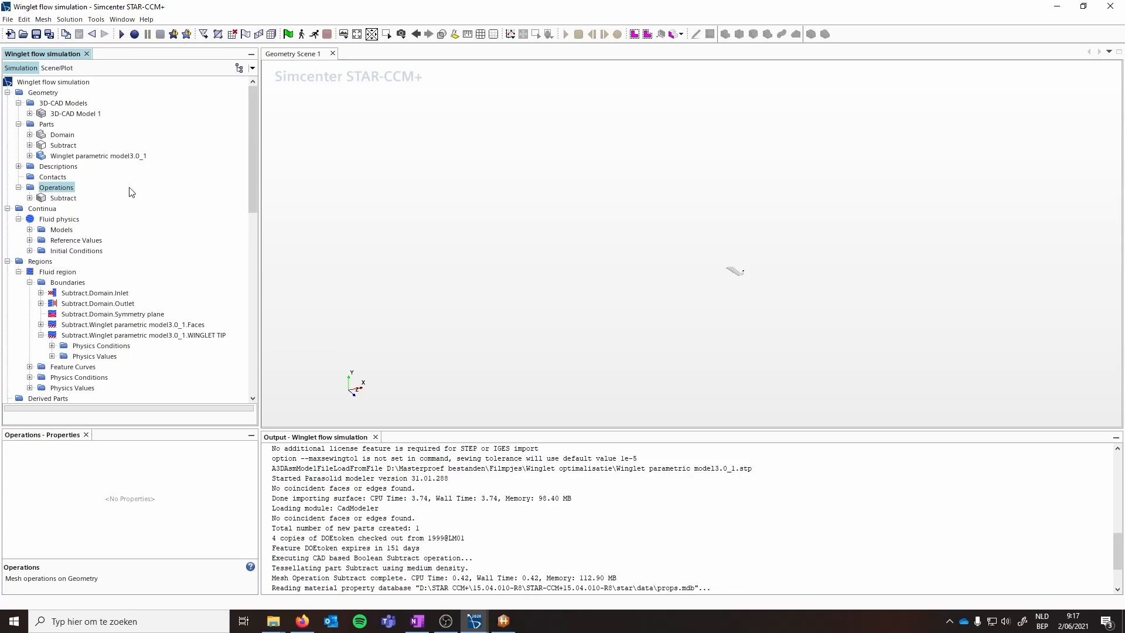
left_click(452, 162)
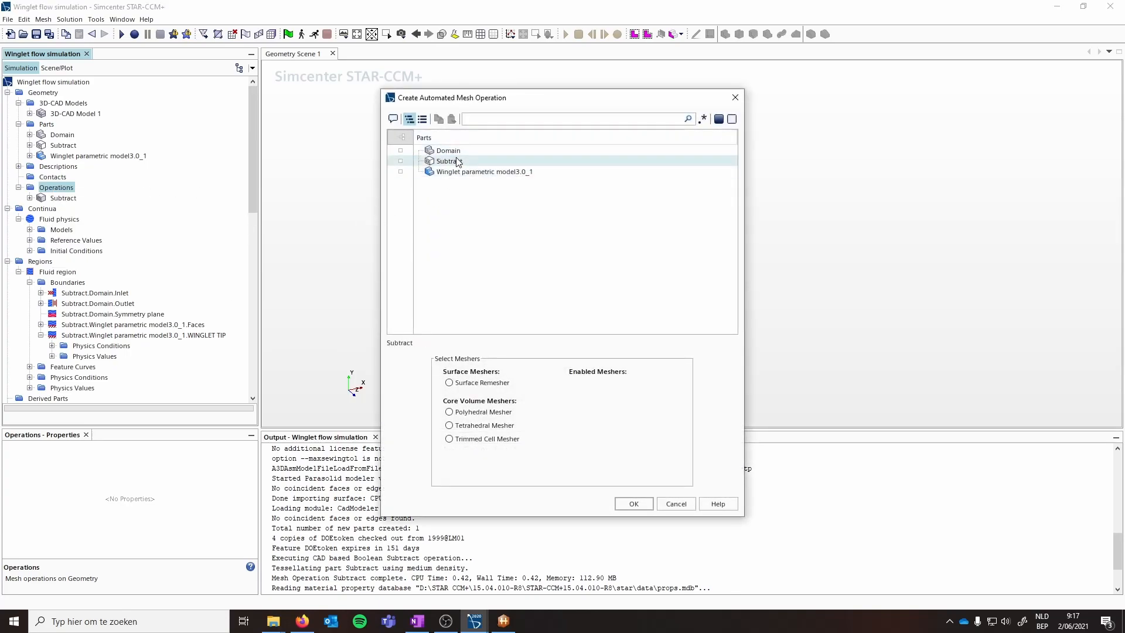
left_click(450, 162)
left_click(449, 384)
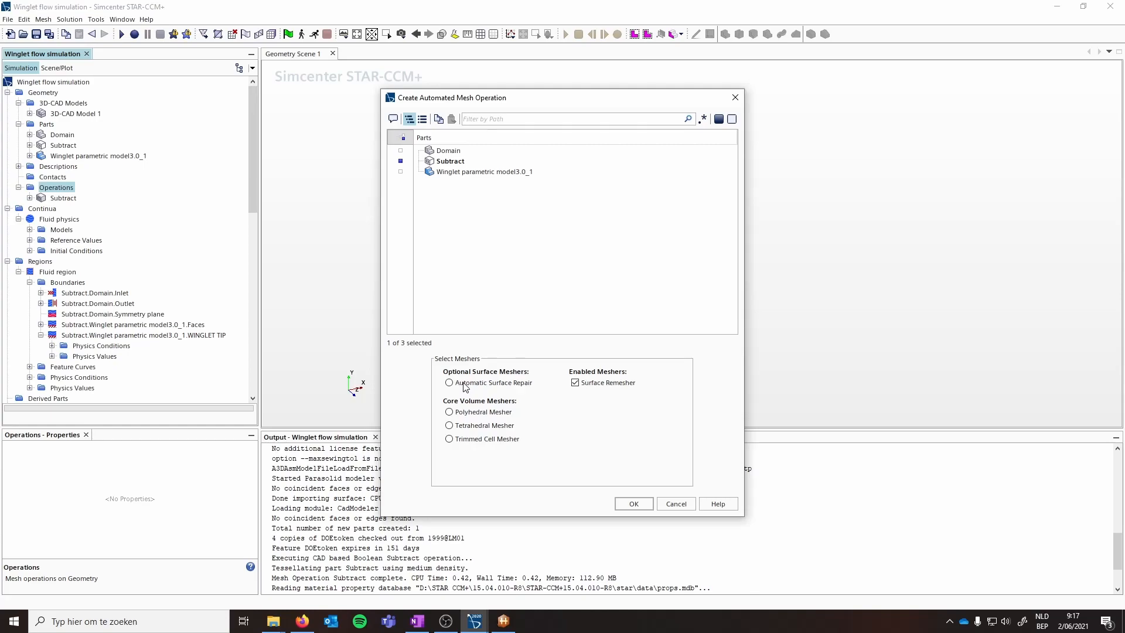
left_click(449, 412)
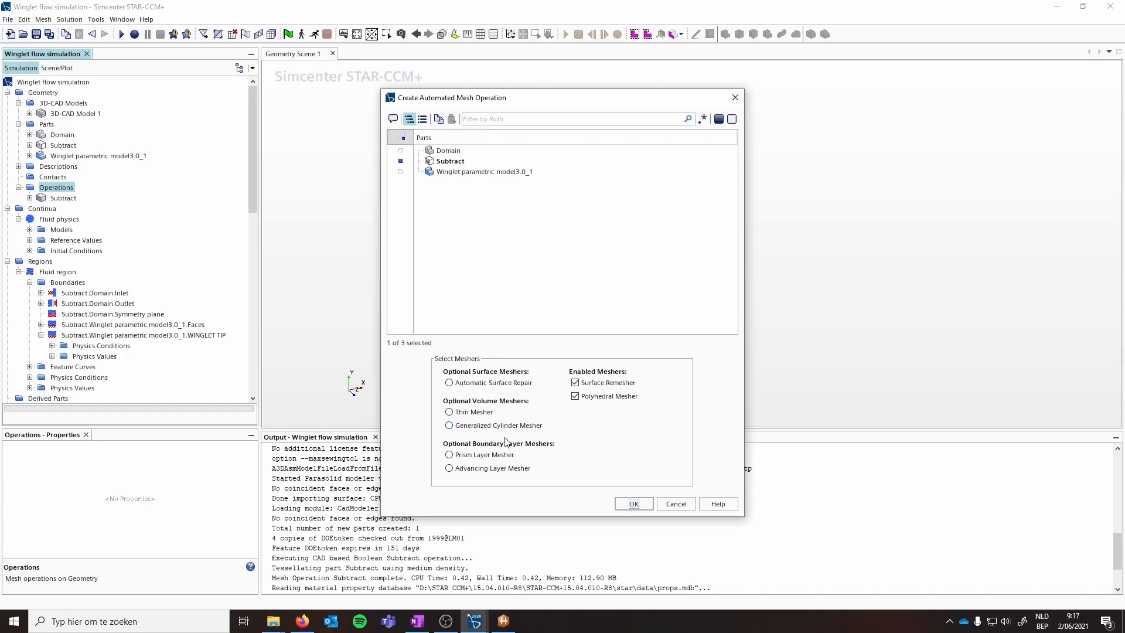
left_click(459, 456)
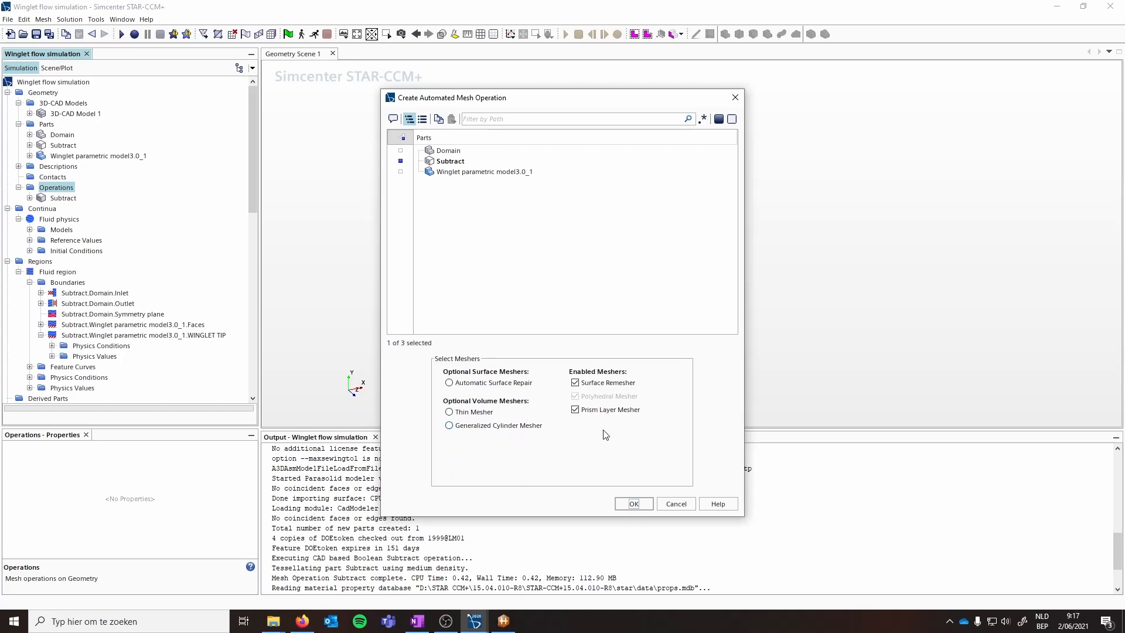
left_click(632, 505)
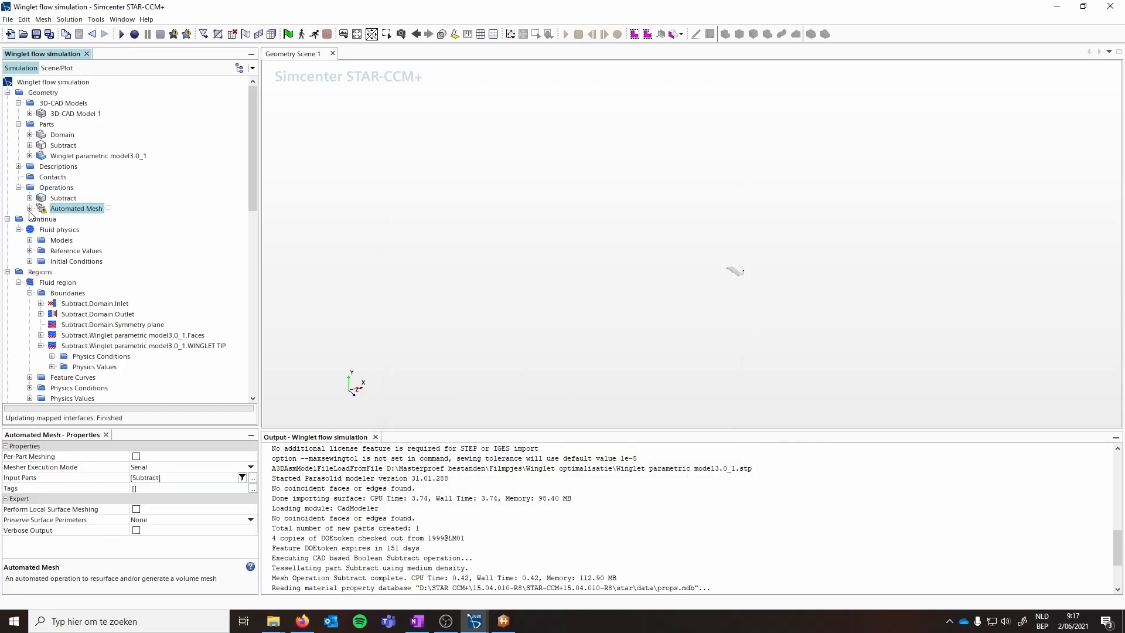
Step: Set the automated mesh's default Base Size to 0.31 m
left_click(29, 208)
left_click(41, 219)
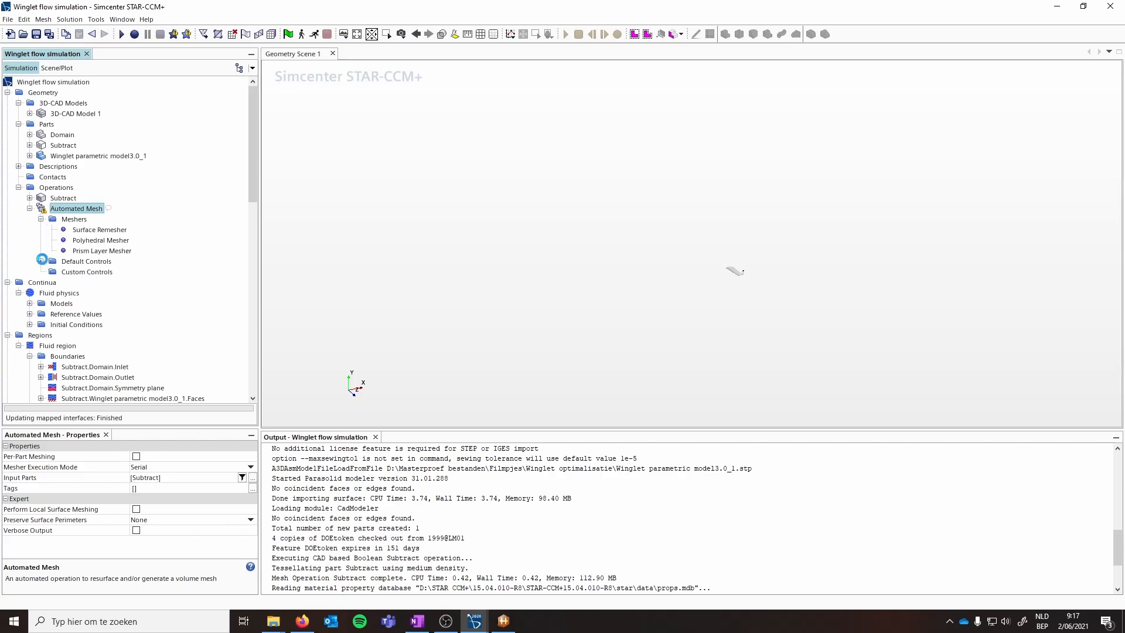
left_click(41, 261)
left_click(86, 265)
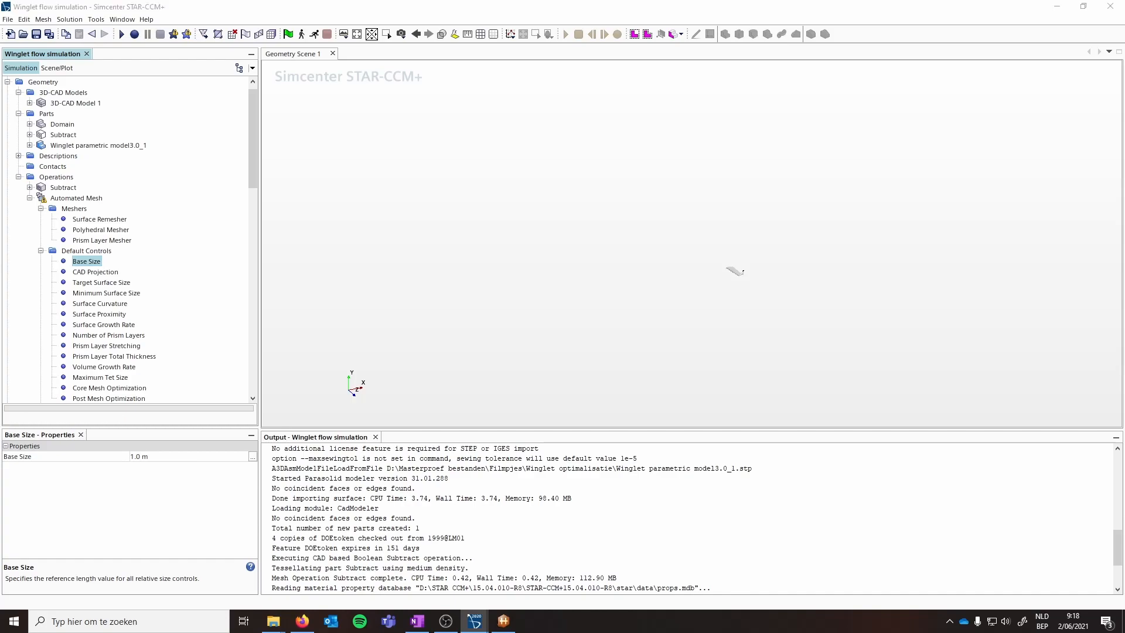
left_click(185, 456)
type("0.31")
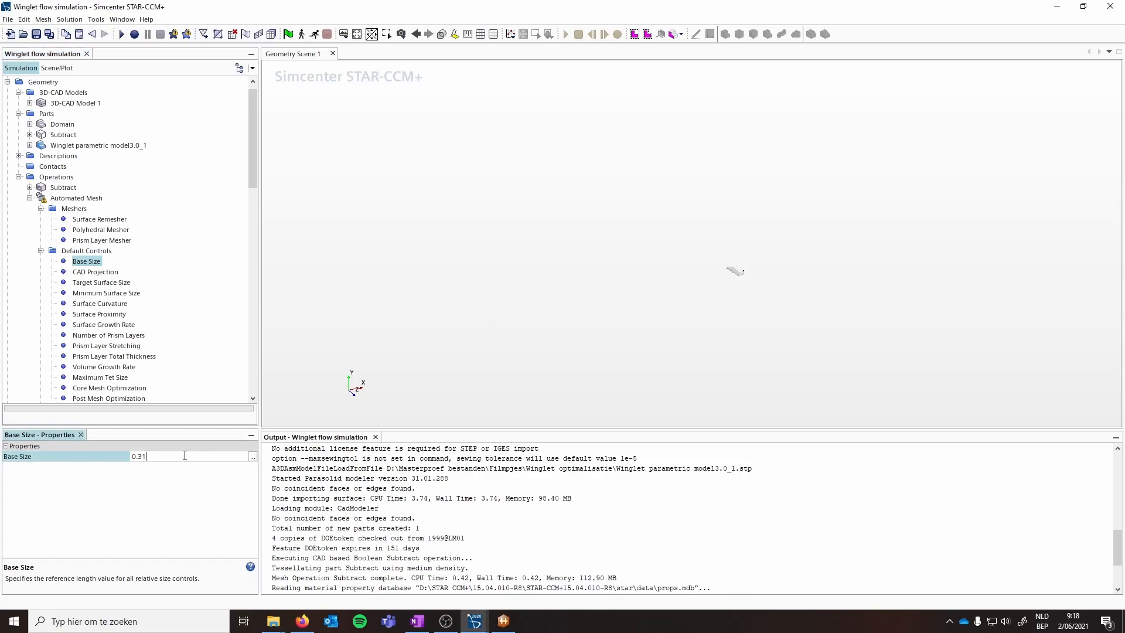
key("Return")
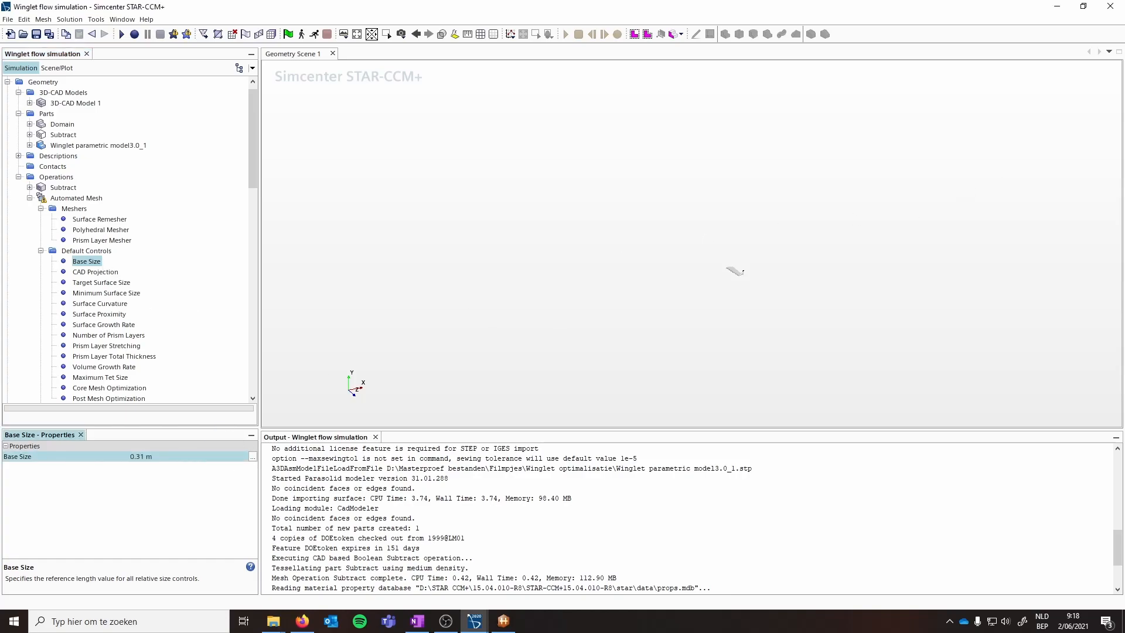
Step: Set the default Target Surface Size to 1% of base and the Minimum Surface Size to 0.1% of base
left_click(92, 283)
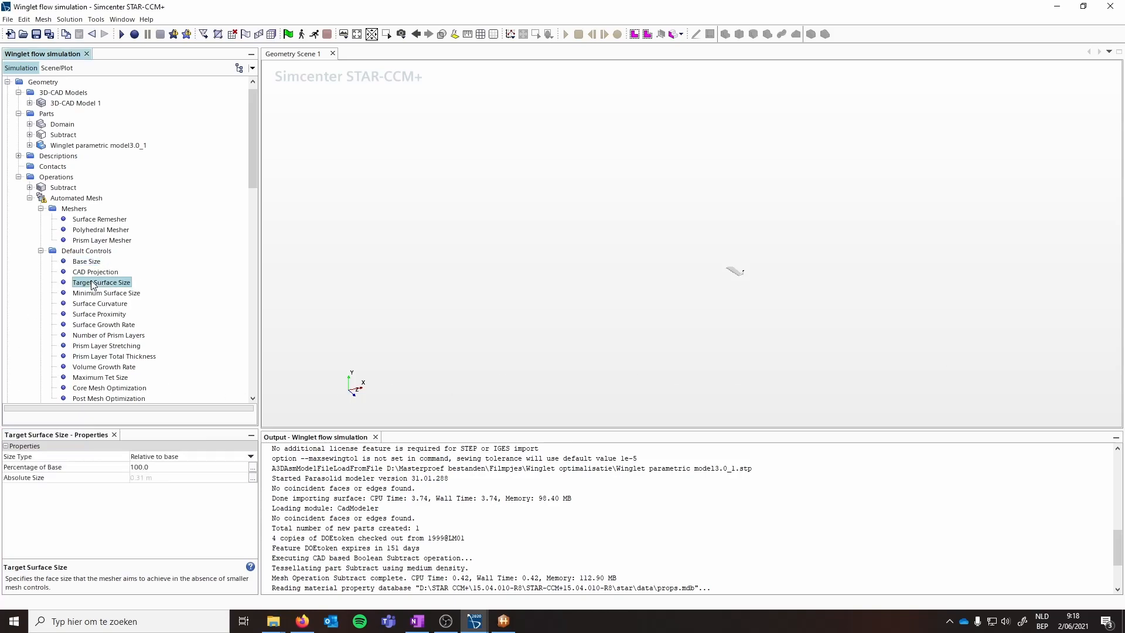
left_click(189, 469)
type("1")
key("Return")
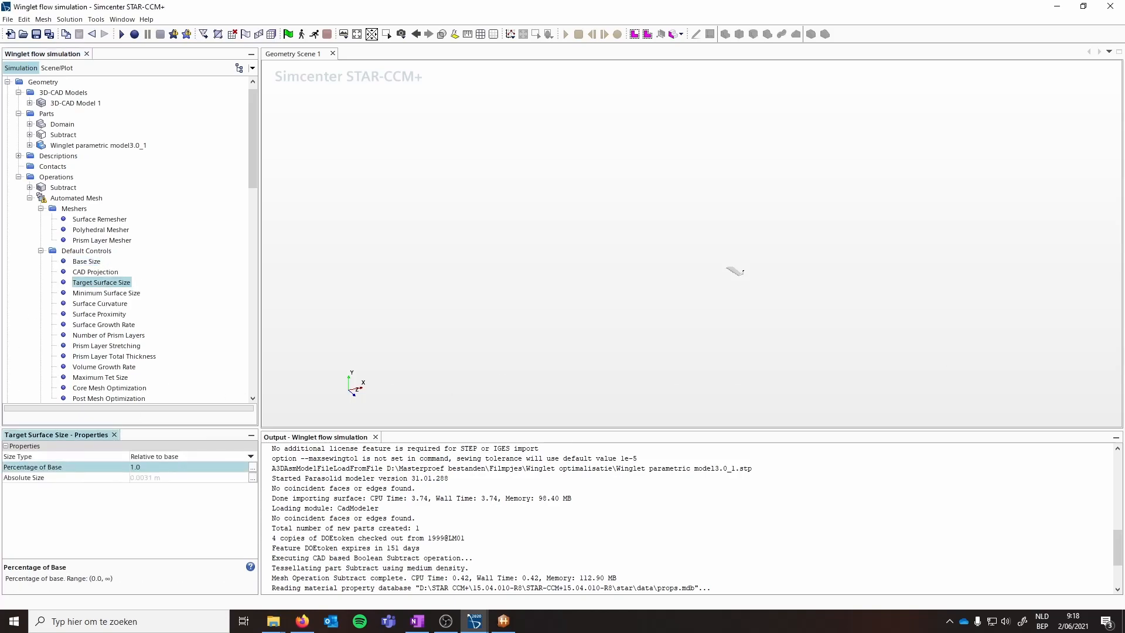
left_click(93, 294)
left_click(177, 468)
type("0.1")
key("Return")
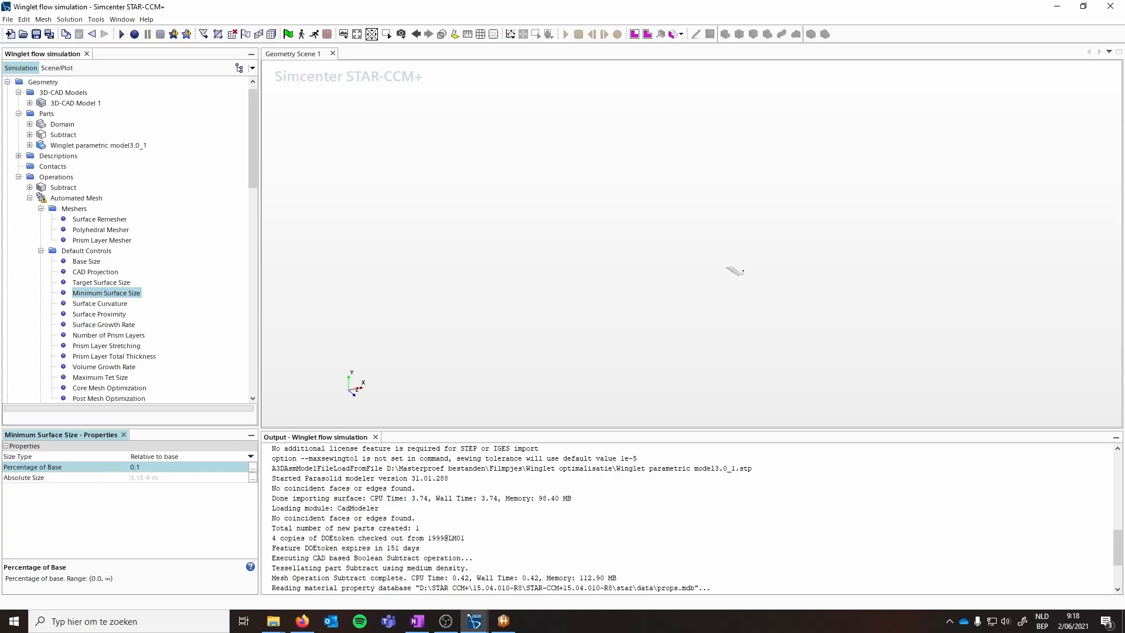
Step: Set the Surface Curvature to 72 points per circle and the Surface Growth Rate to Slow
left_click(99, 303)
left_click(162, 467)
type("7")
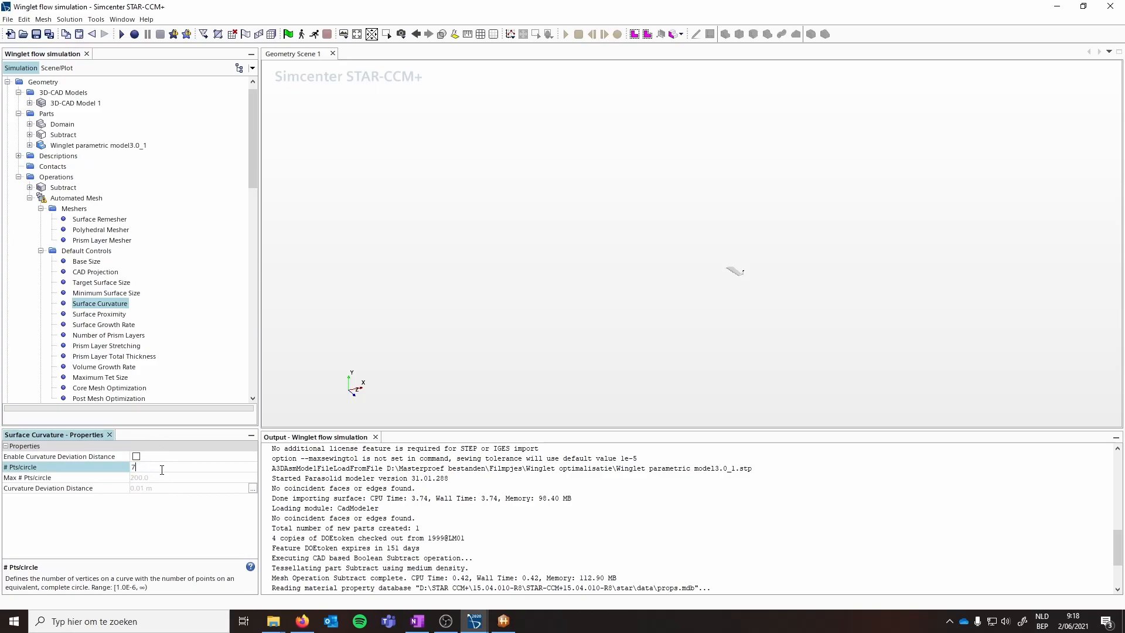
type("2")
key("Return")
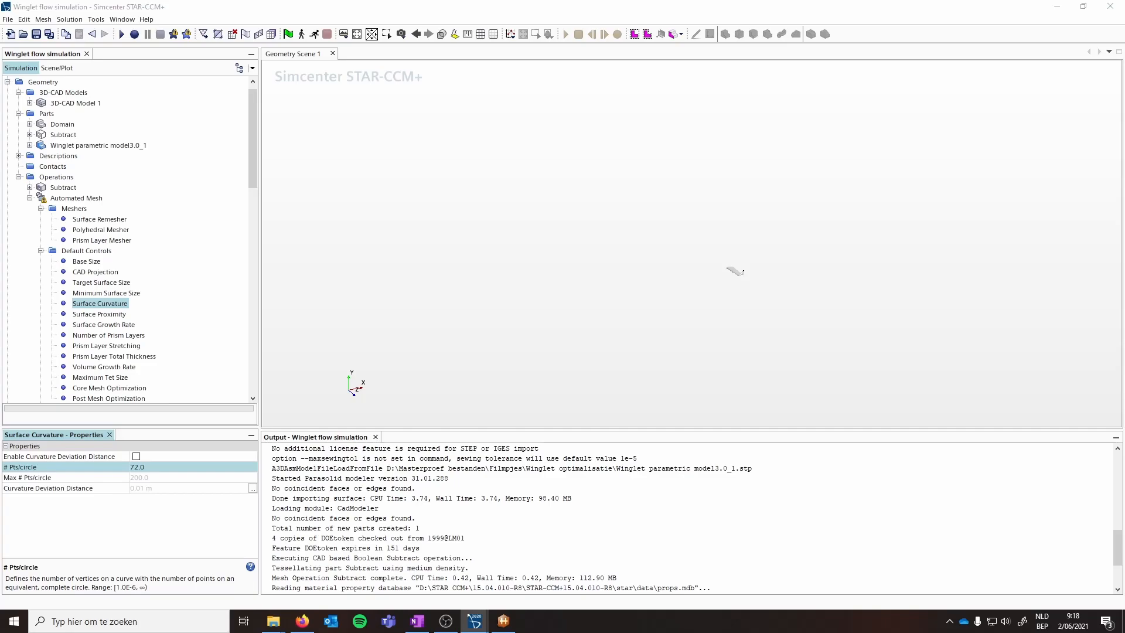
left_click(99, 324)
left_click(163, 462)
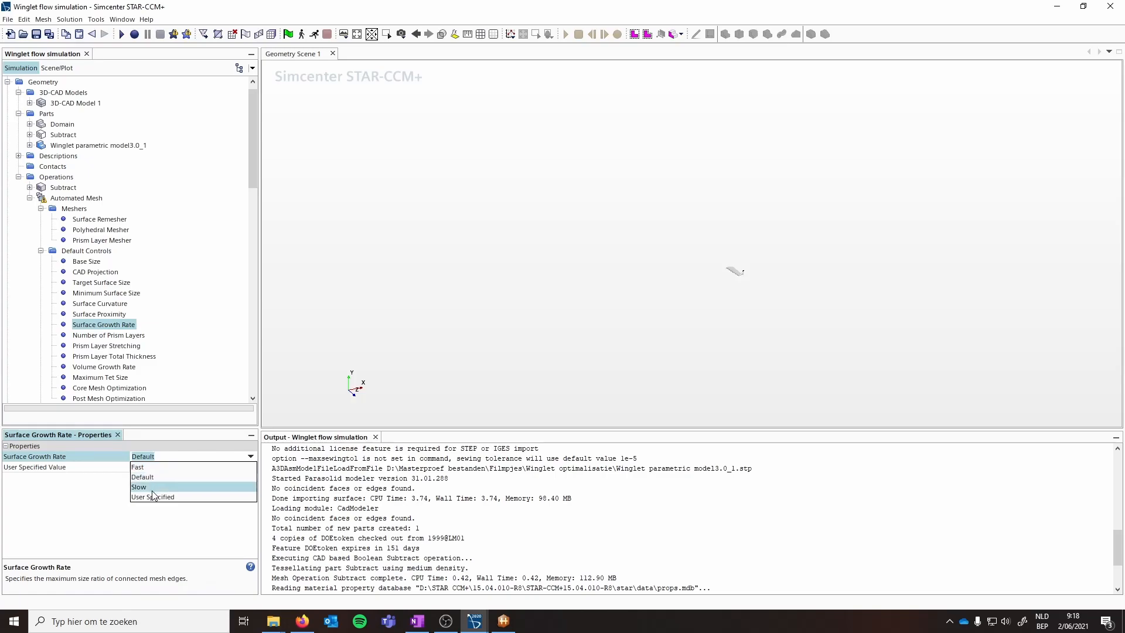
left_click(152, 489)
Step: Set the default Number of Prism Layers to 15
left_click(93, 337)
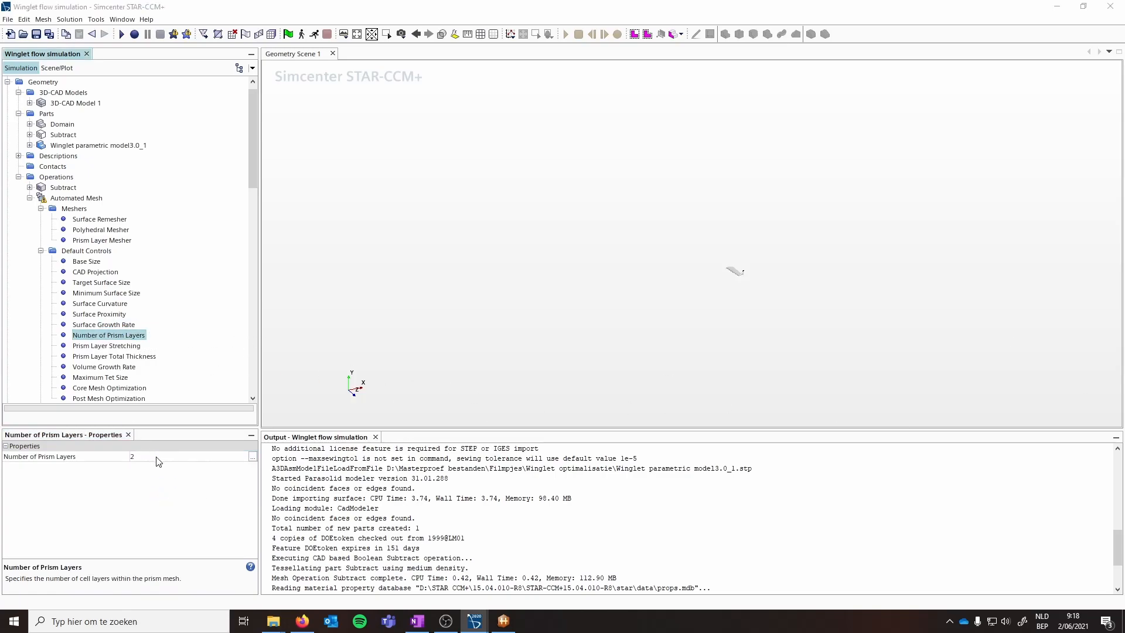
left_click(158, 457)
type("15")
key("Return")
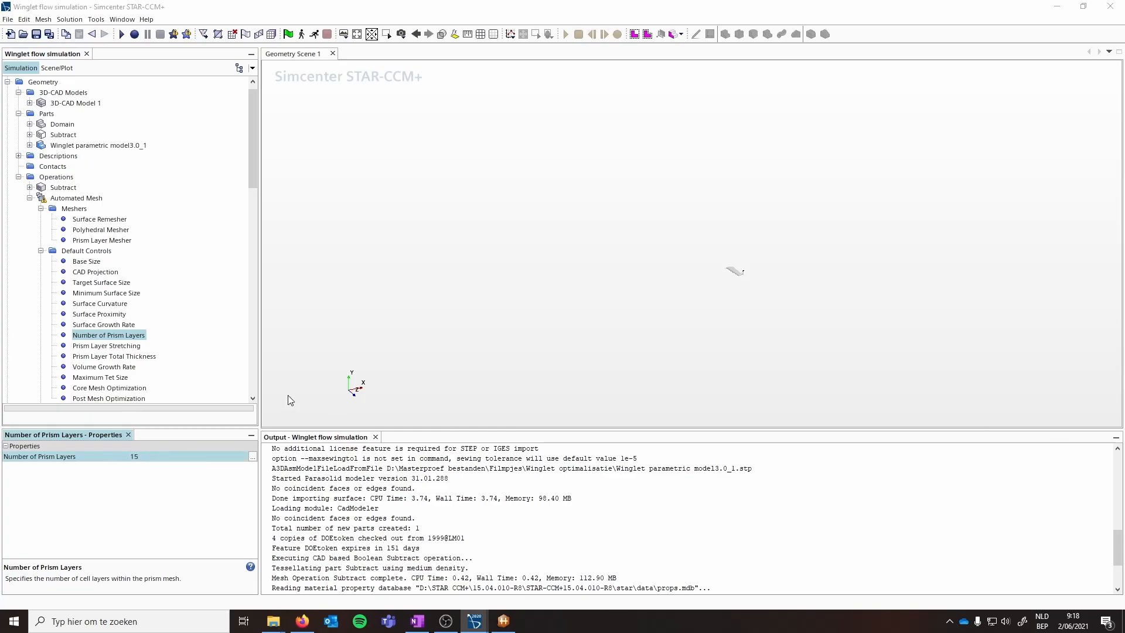
Step: Change the Prism Layer Total Thickness to an absolute size of 0.00291 m
left_click(108, 357)
scroll(108, 359, "down", 1)
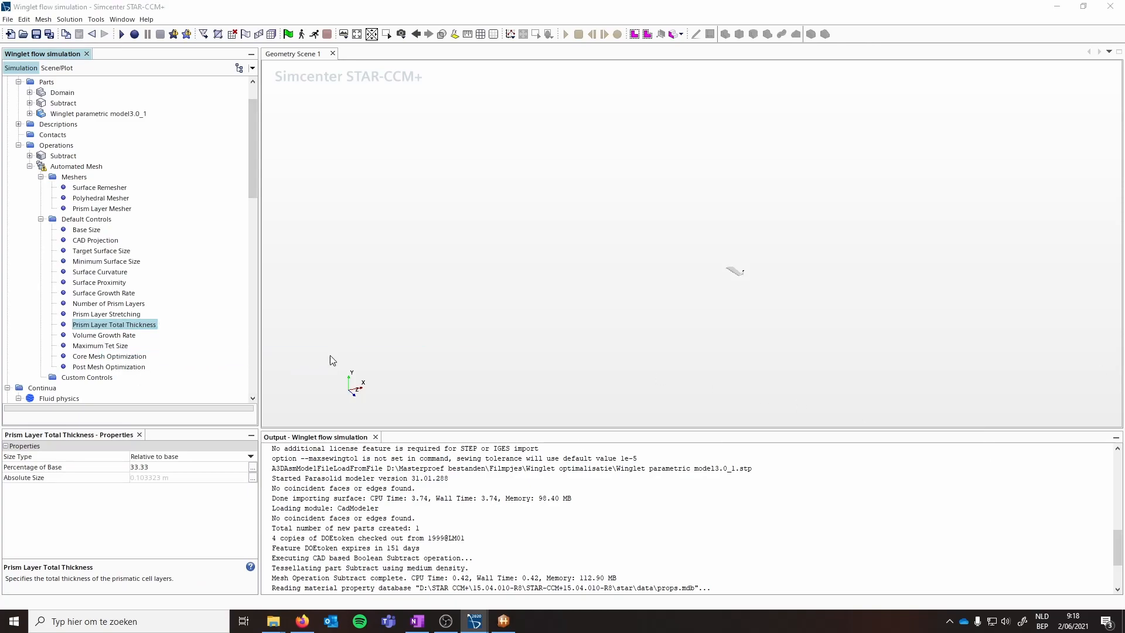
left_click(199, 457)
left_click(184, 476)
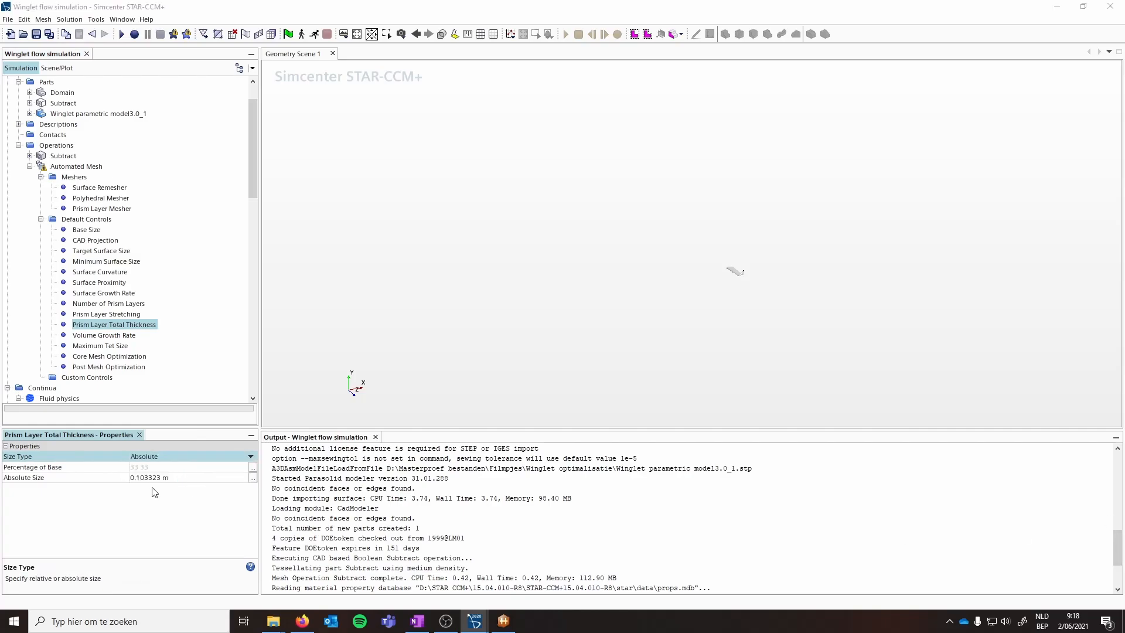
left_click(180, 477)
type("0.00291 m")
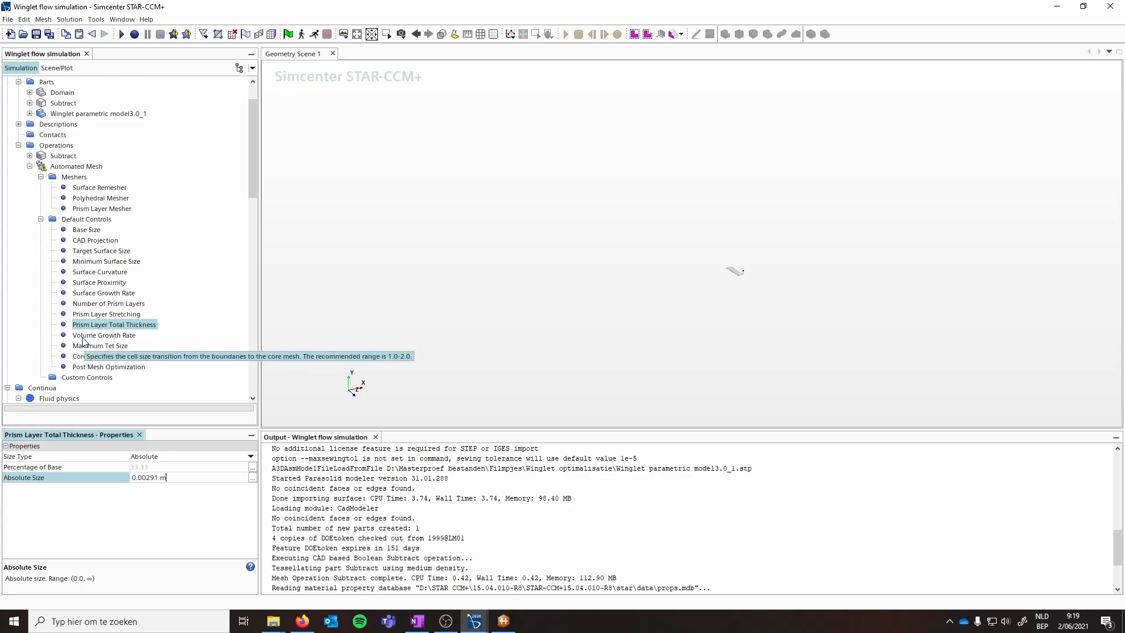
Step: Set the Volume Growth Rate of the automated mesh to 1.1
left_click(107, 335)
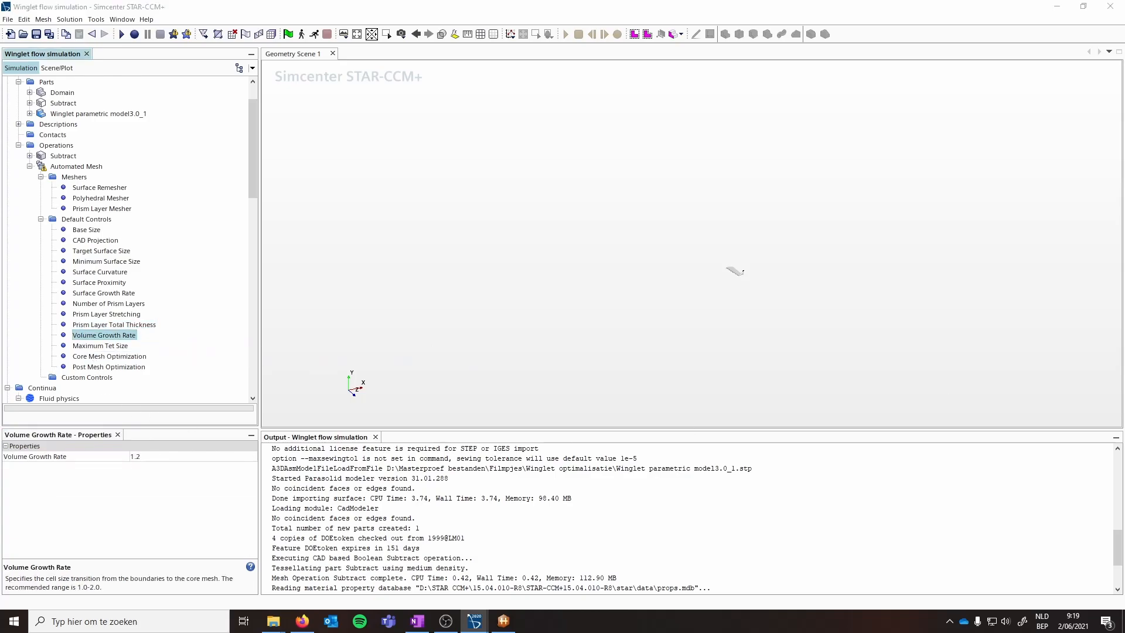
left_click(193, 456)
type("1.1")
key("Return")
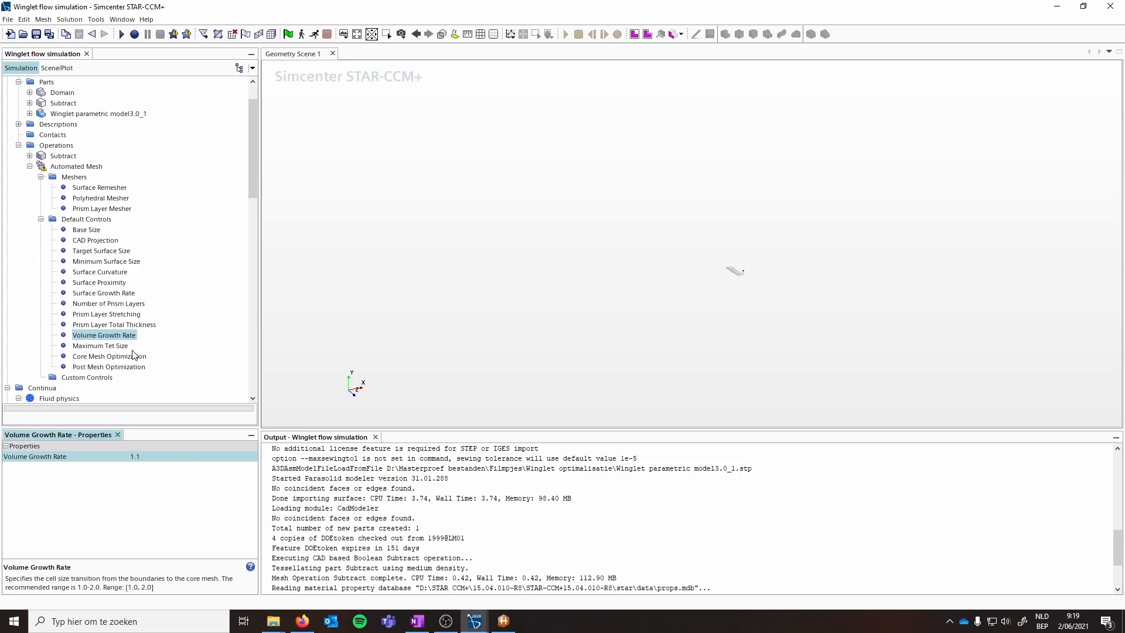
Step: Review the Surface Growth Rate, Maximum Tet Size, Core Mesh Optimization and Post Mesh Optimization settings
left_click(92, 293)
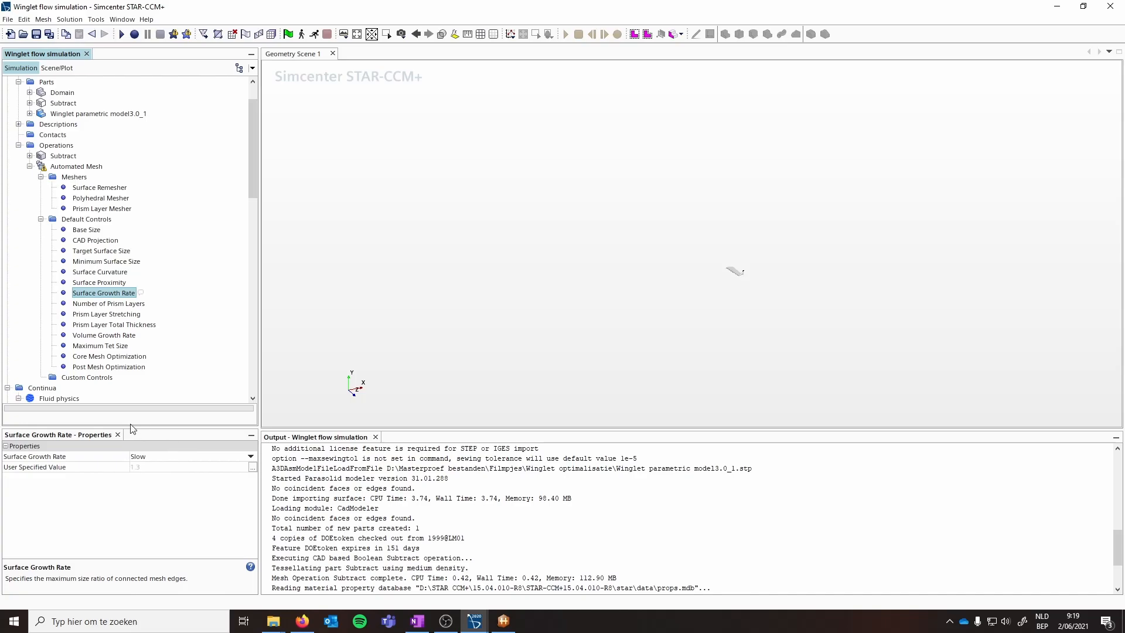
left_click(95, 346)
left_click(100, 357)
left_click(94, 368)
Step: Add a new custom control to the Automated Mesh operation
left_click(87, 378)
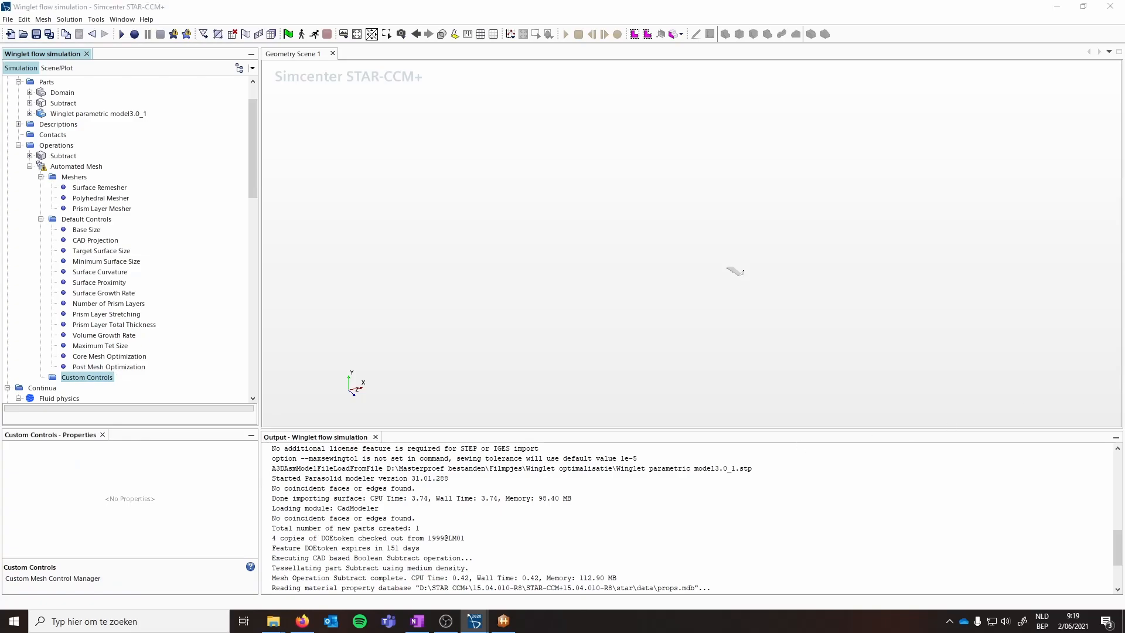
right_click(95, 382)
mouse_move(120, 389)
left_click(208, 388)
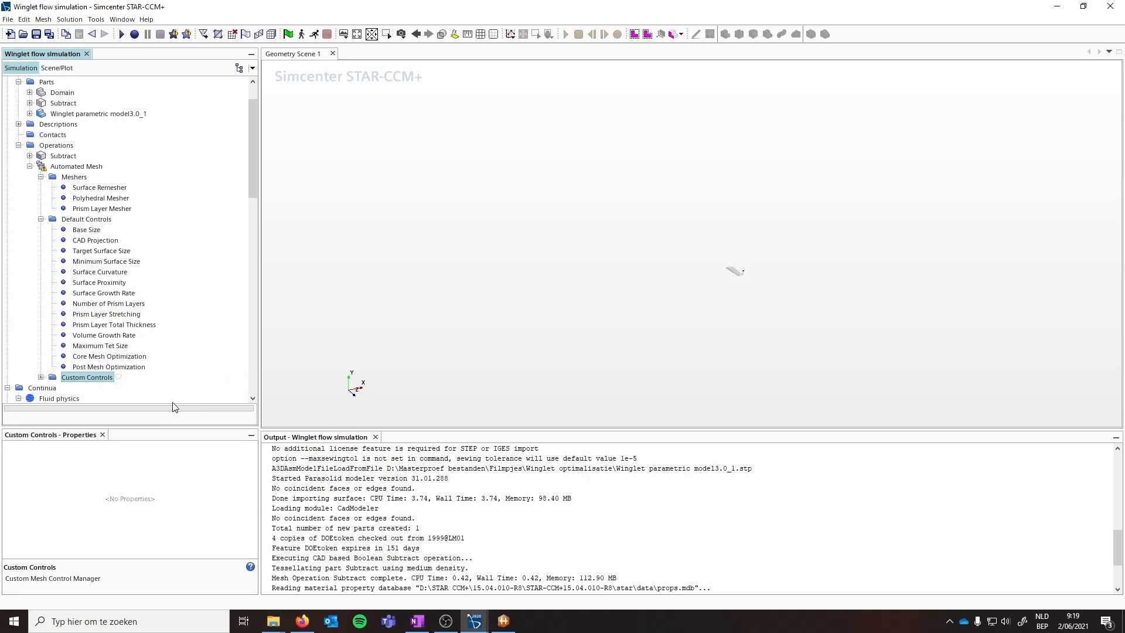
Step: Add two more surface controls to the Automated Mesh operation's custom controls
right_click(96, 381)
left_click(203, 388)
left_click(41, 378)
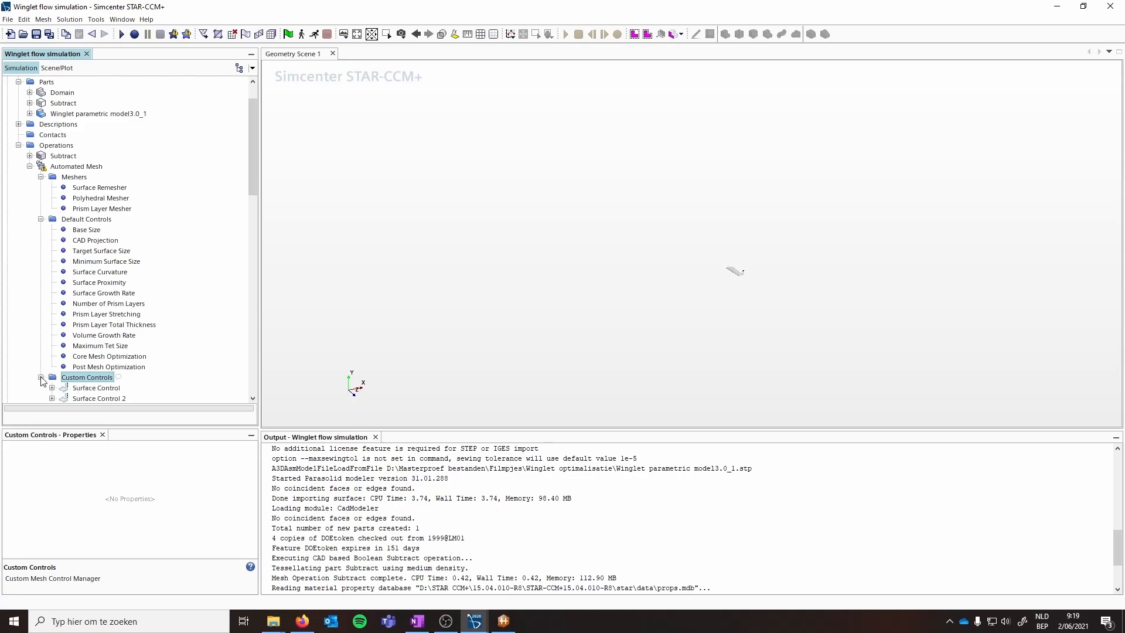
right_click(94, 381)
mouse_move(156, 390)
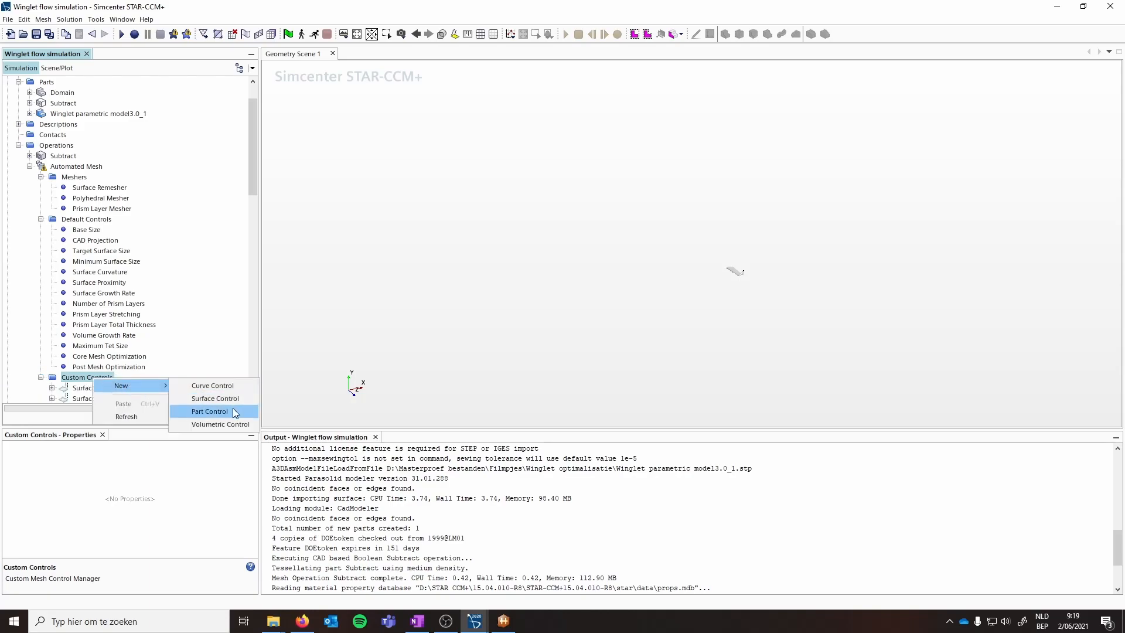
left_click(216, 399)
Step: Add a curve control to the Automated Mesh custom controls and rename it Trailing edge
right_click(94, 379)
mouse_move(130, 384)
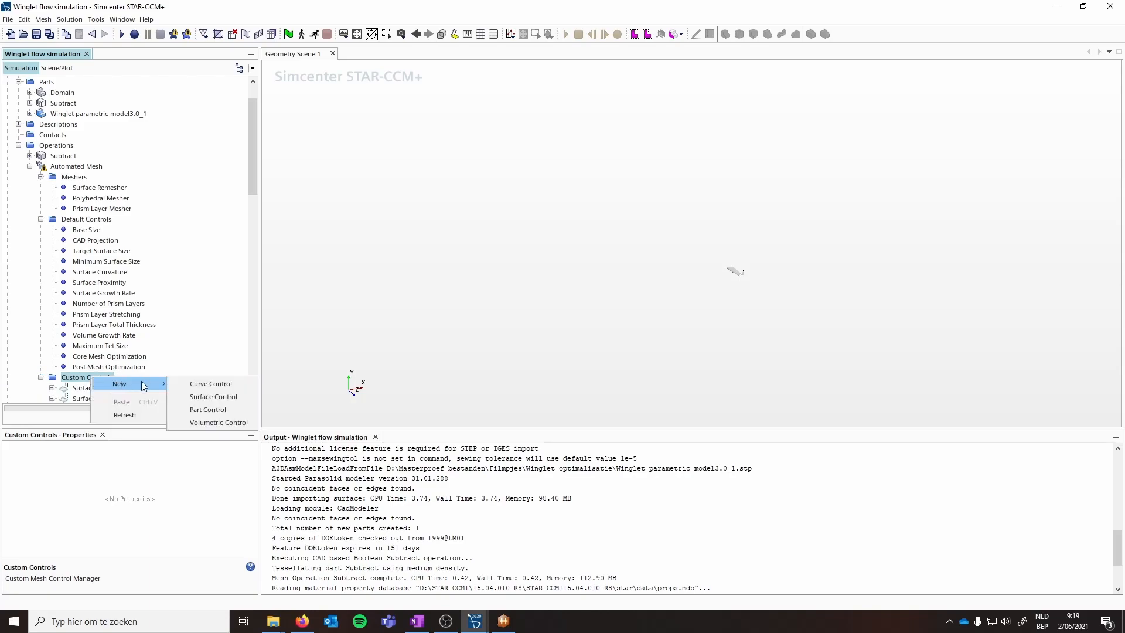
left_click(203, 384)
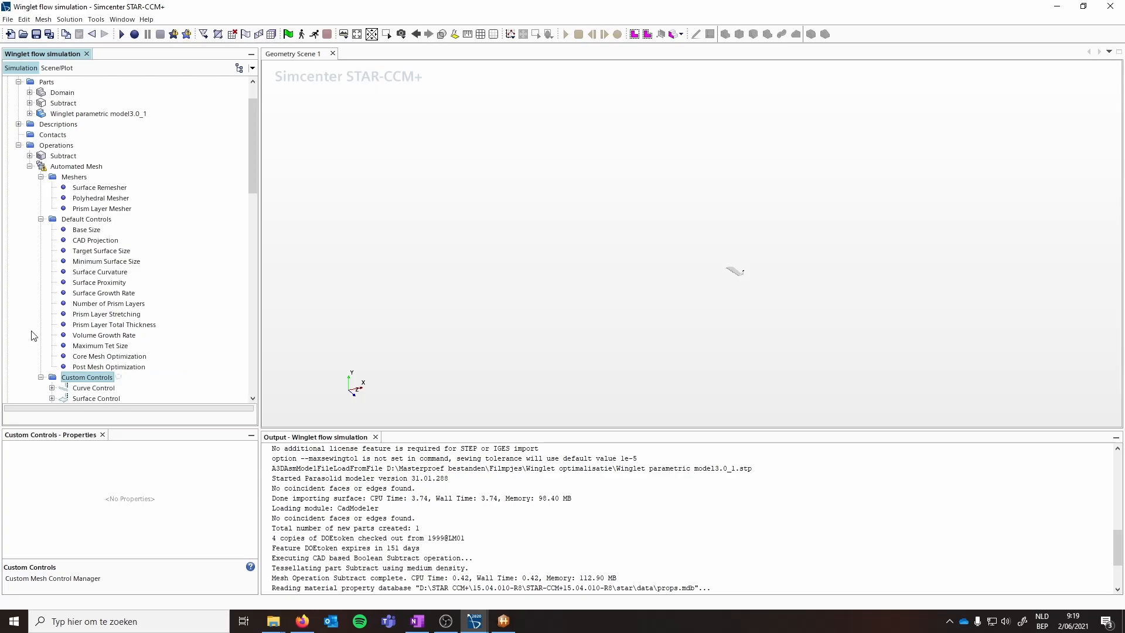
scroll(70, 328, "down", 4)
right_click(90, 261)
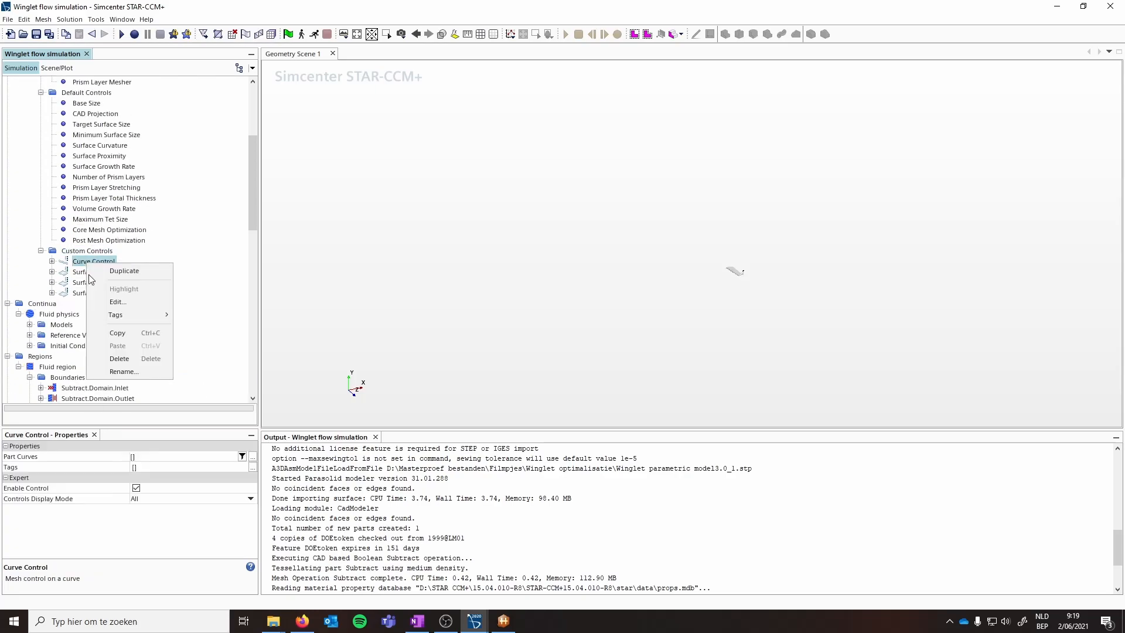
left_click(130, 363)
type("Trailing edge")
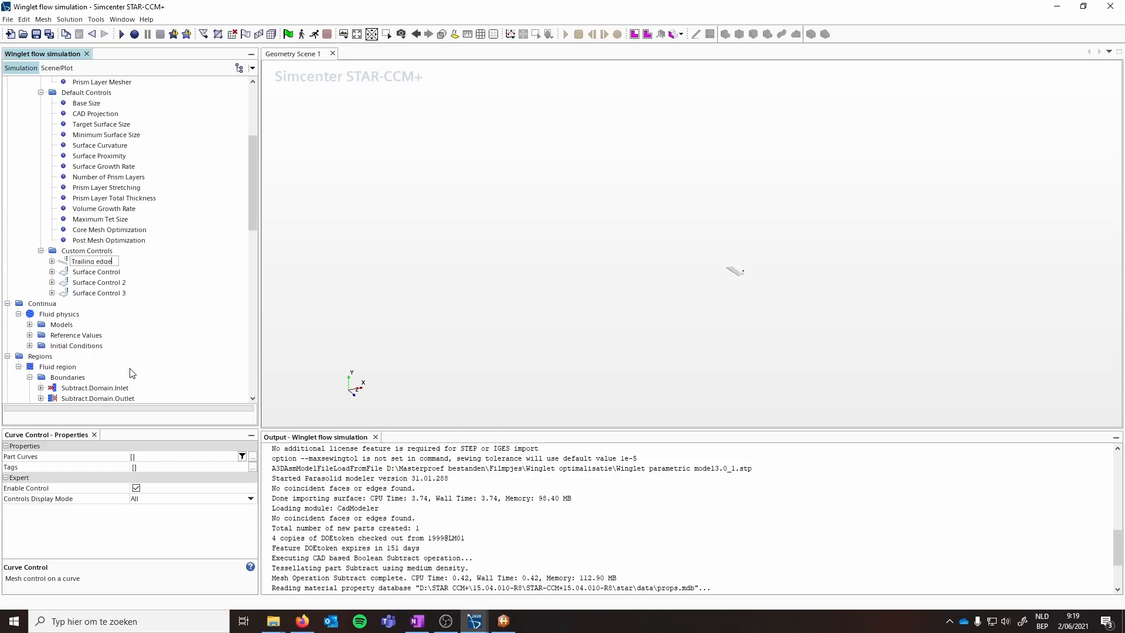
key("Return")
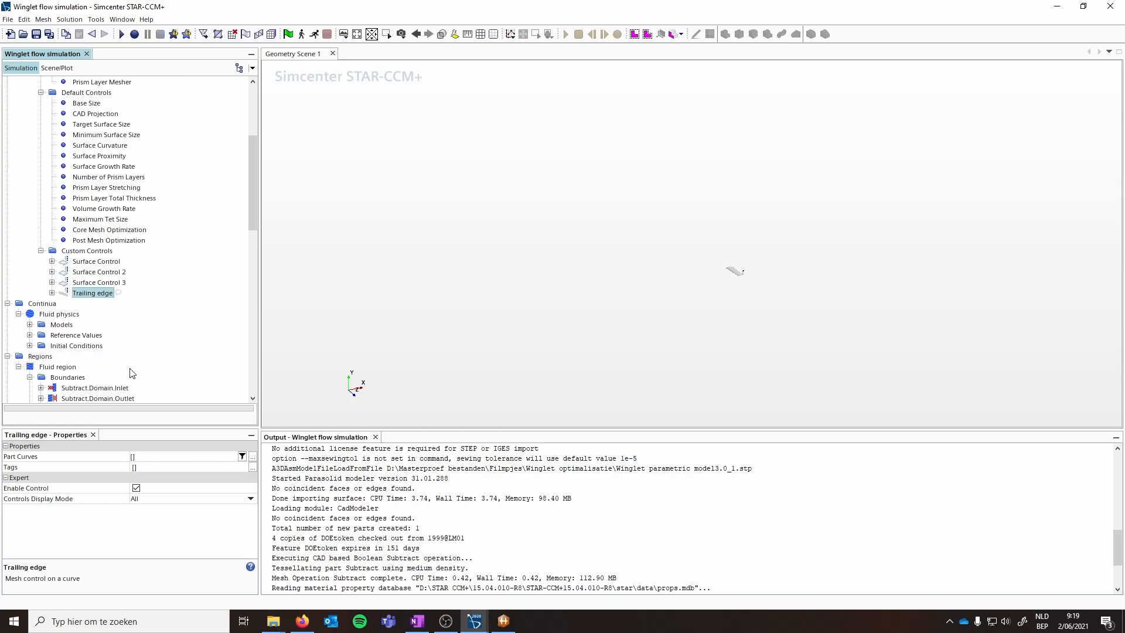
Step: Expand the winglet part's curves and start recording a macro named splitEdges in the Winglet optimalisatie folder
scroll(173, 253, "up", 5)
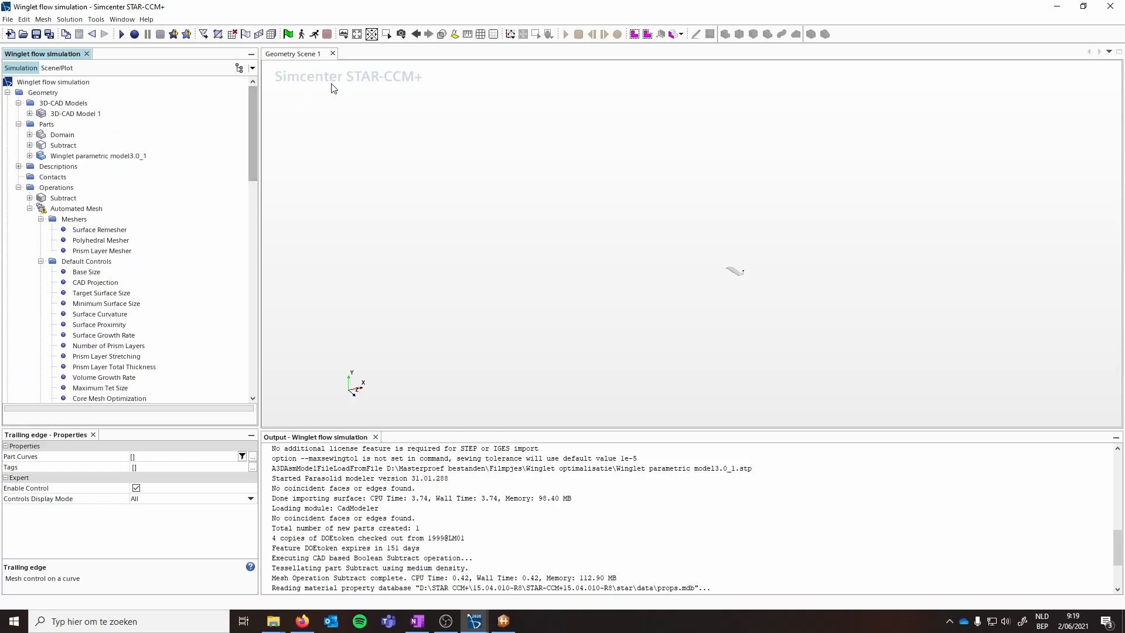
scroll(737, 270, "up", 3)
scroll(738, 270, "up", 5)
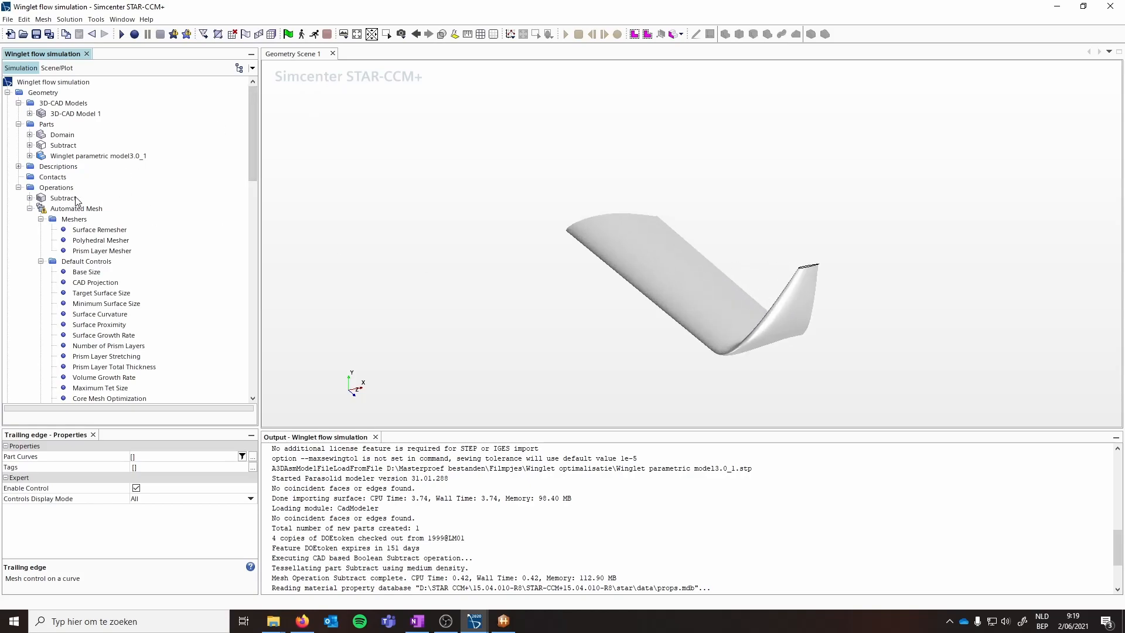
left_click(29, 155)
left_click(41, 177)
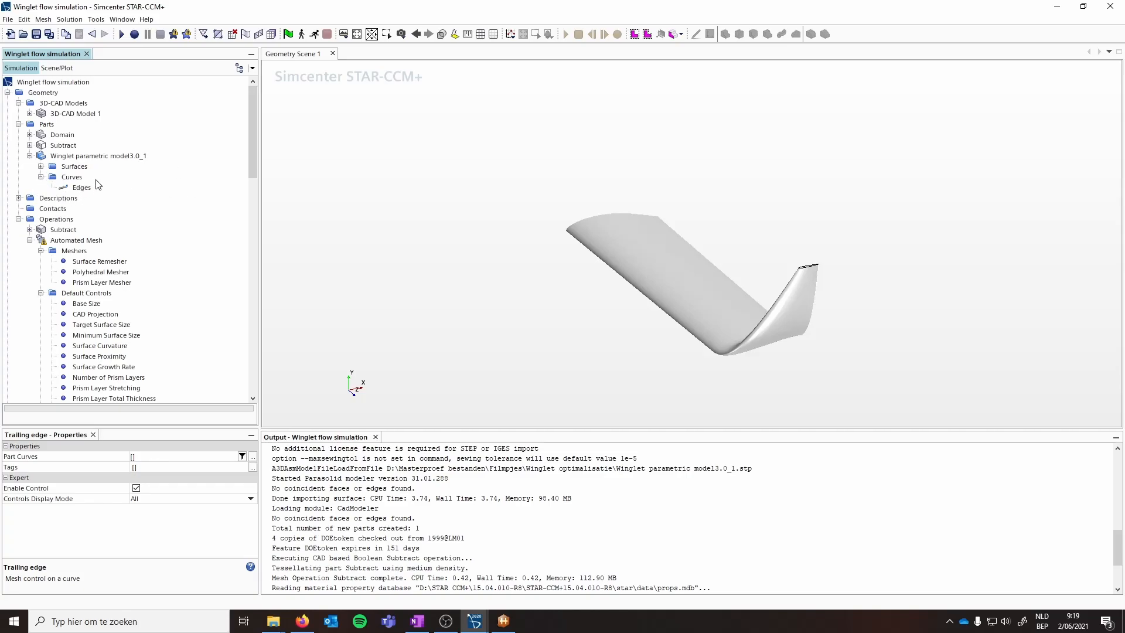
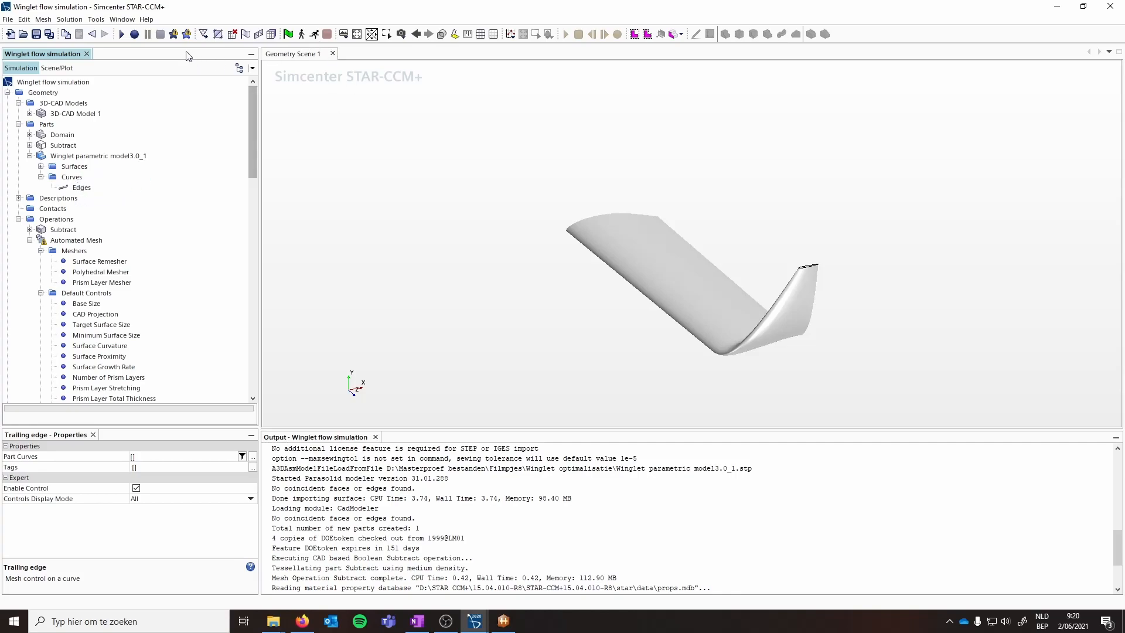
left_click(135, 36)
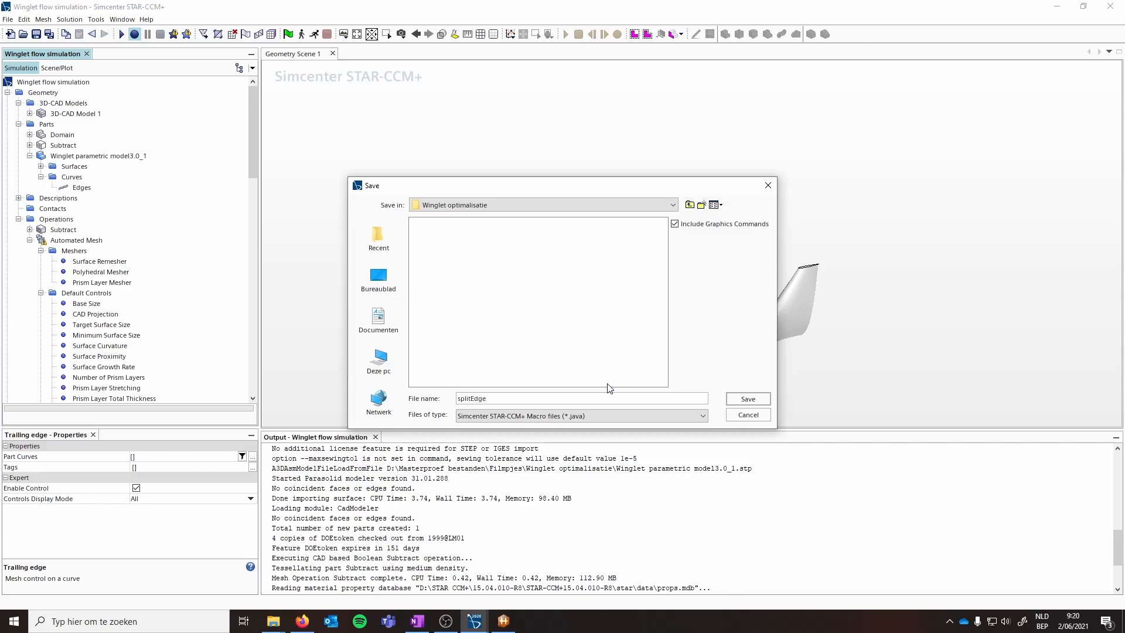
key("Return")
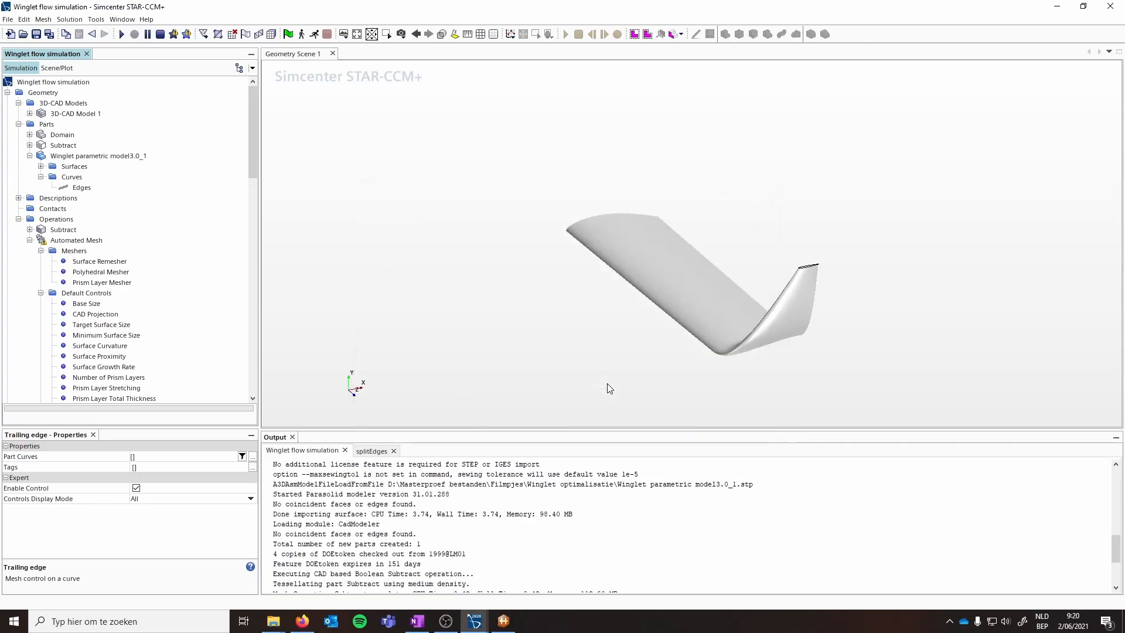
Step: Split the winglet part's Edges curve at its junctions
left_click(82, 188)
right_click(80, 190)
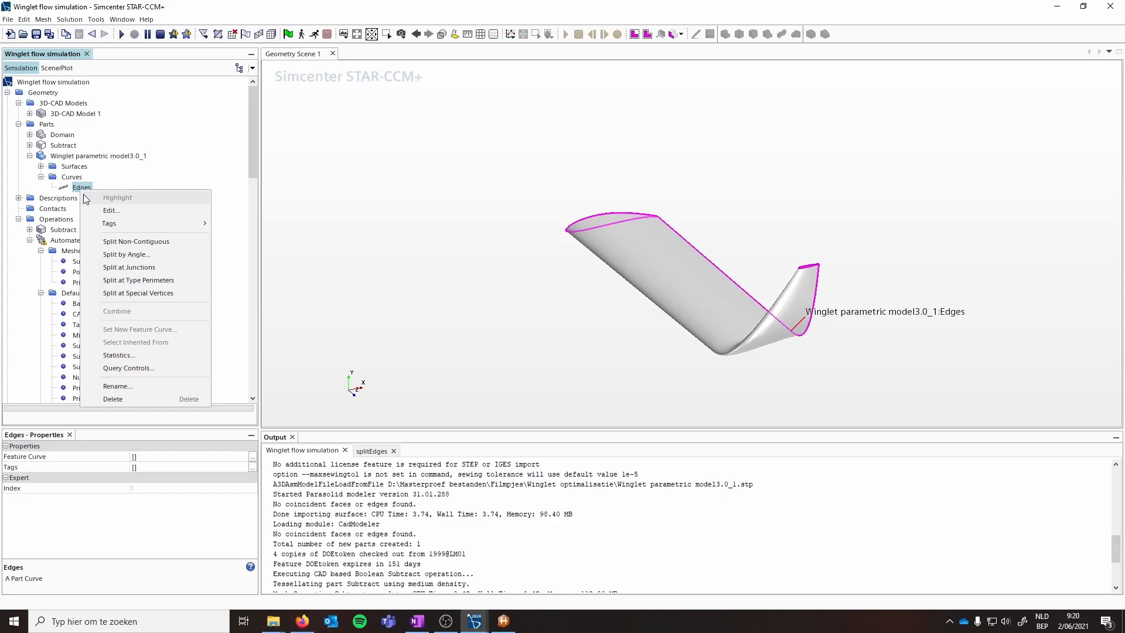
left_click(134, 268)
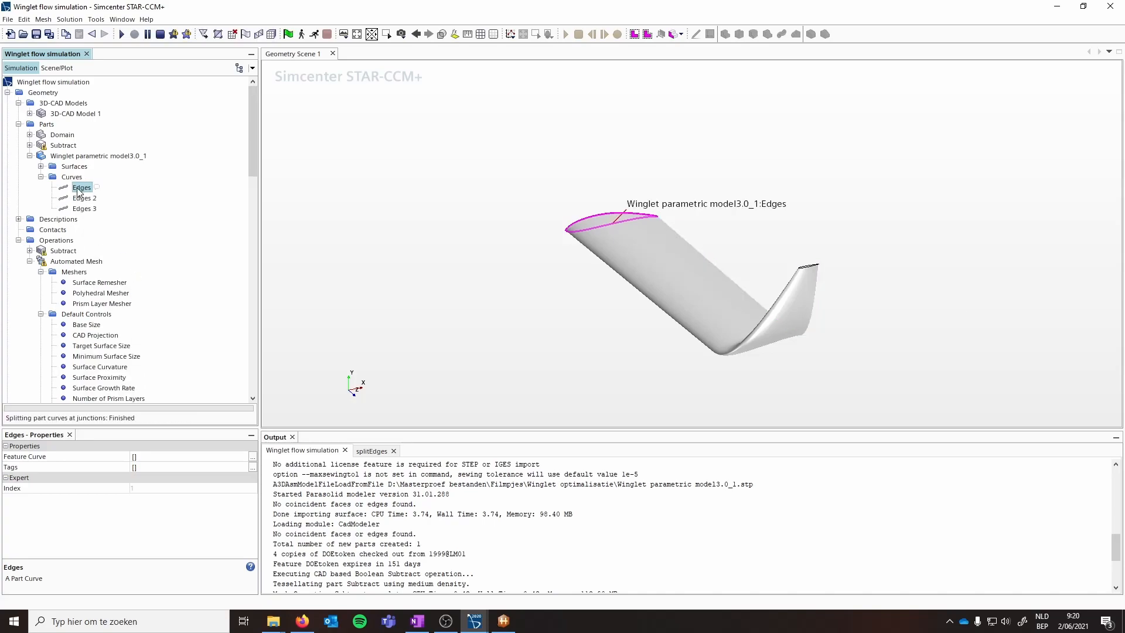
Step: Rename the winglet curve Edges 2, which runs along the rear of the wing and winglet, as Trailing edge
key("Down")
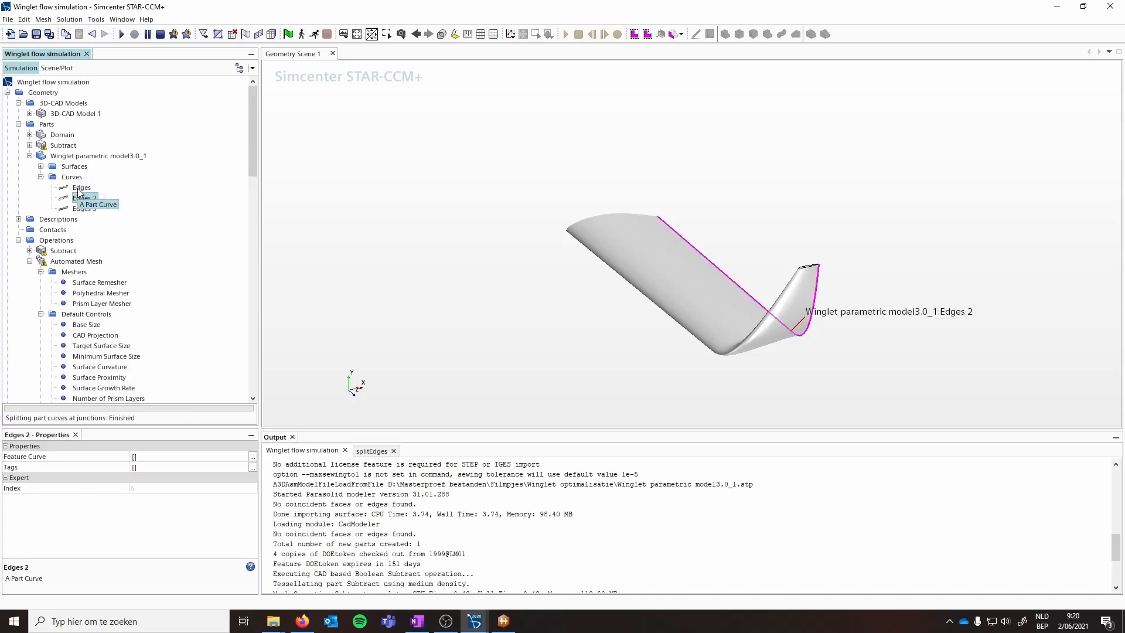
right_click(78, 198)
left_click(115, 397)
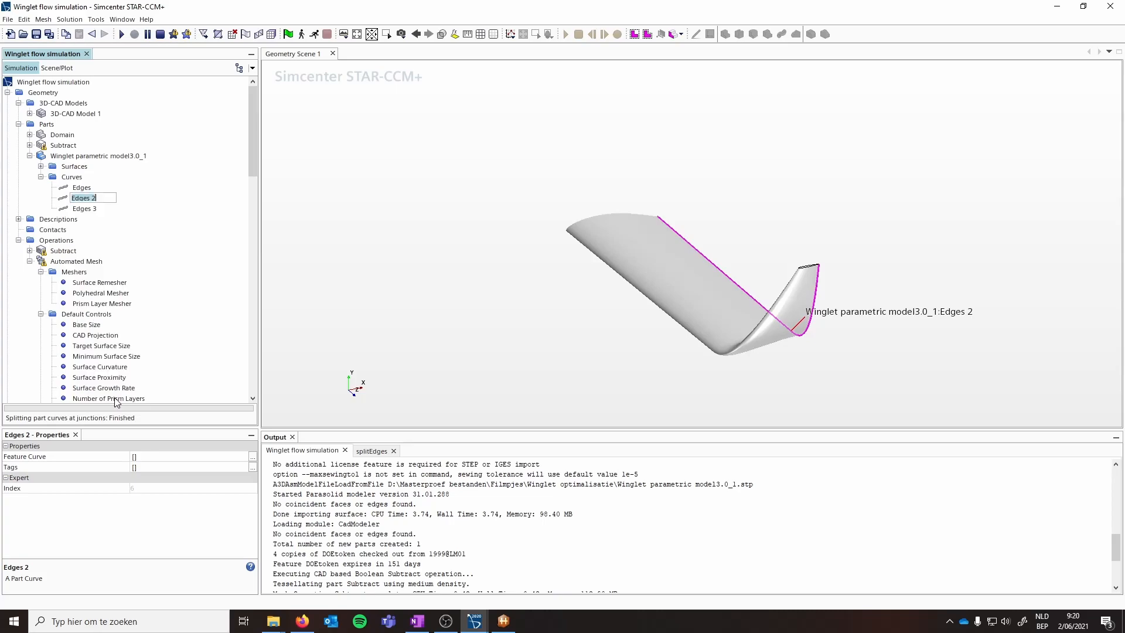
type("Trailing")
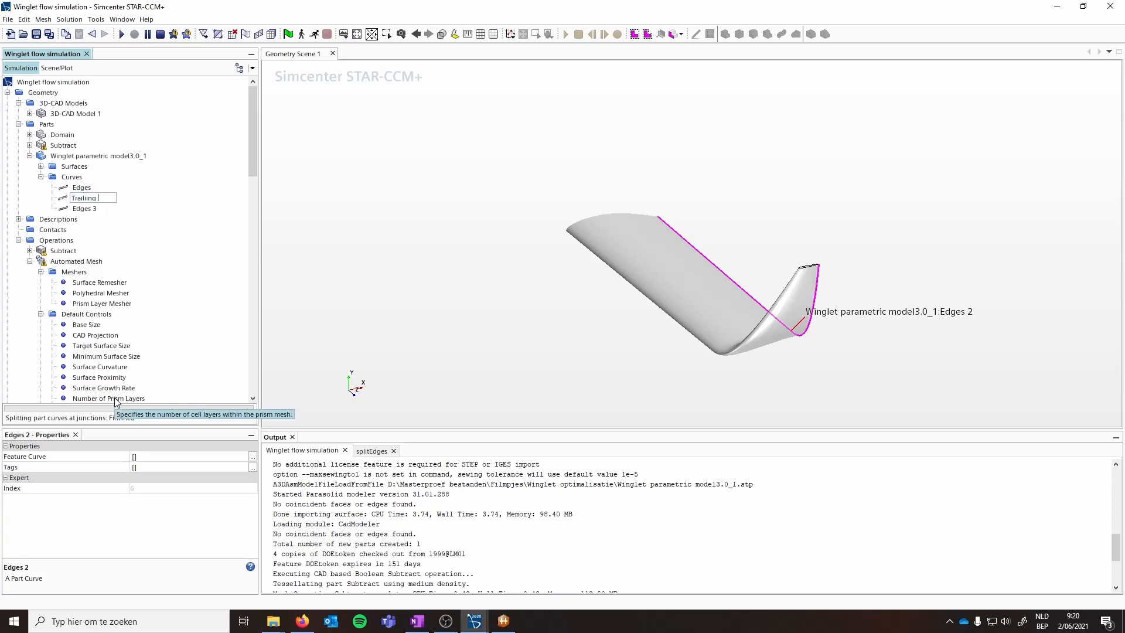
type(" edge")
key("Return")
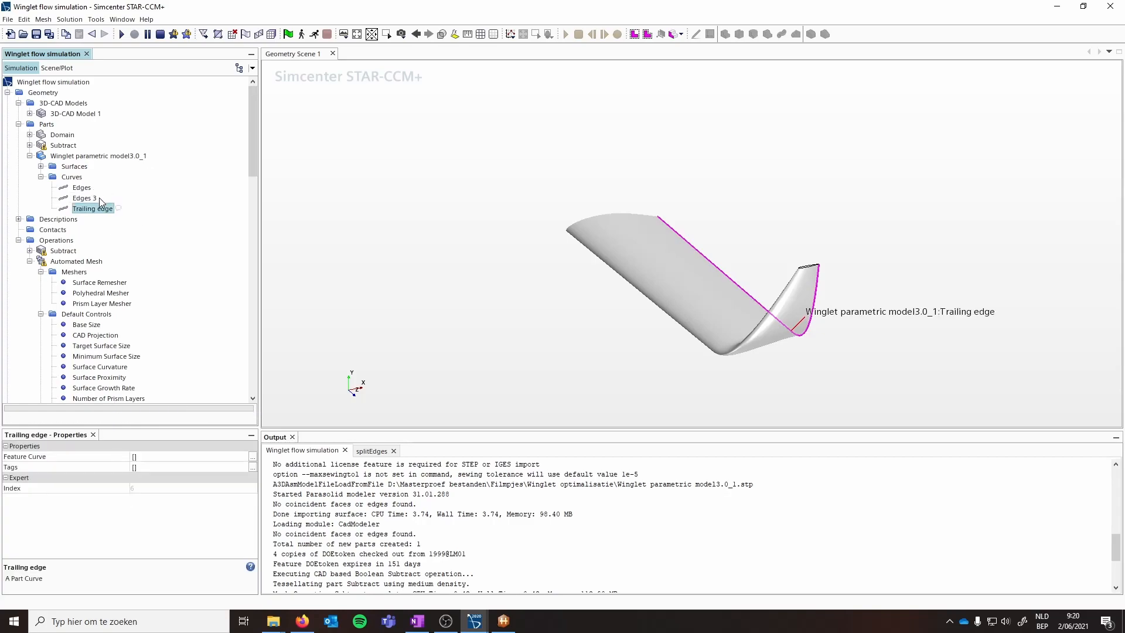
Step: Combine the winglet part curves Edges and Edges 3 into one curve
left_click(82, 188)
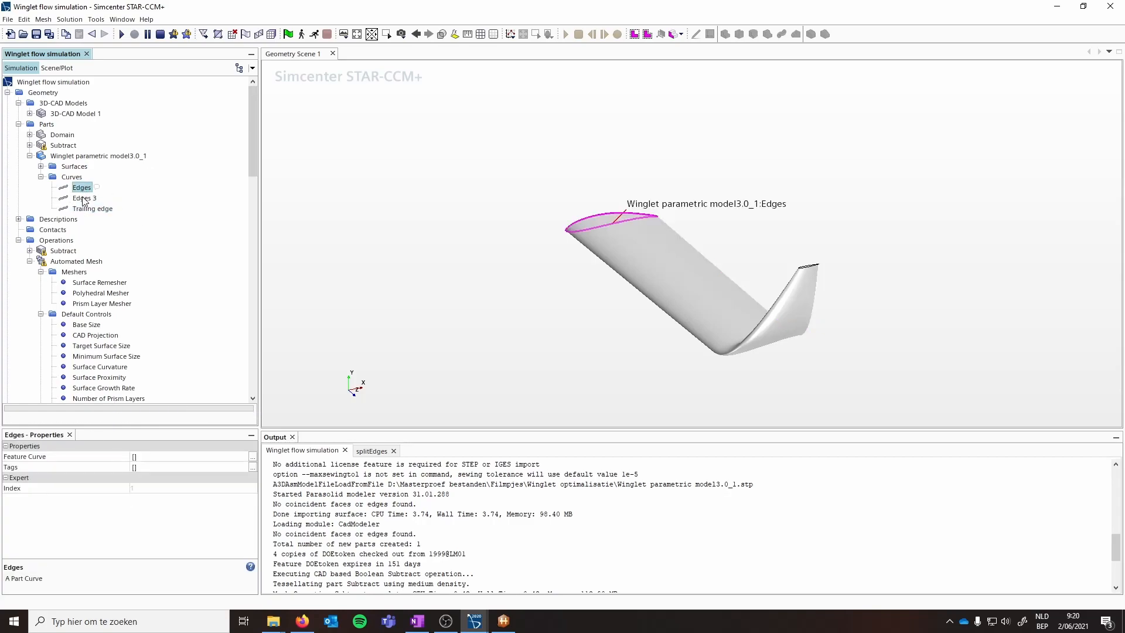
left_click(82, 198, "ctrl")
right_click(82, 199)
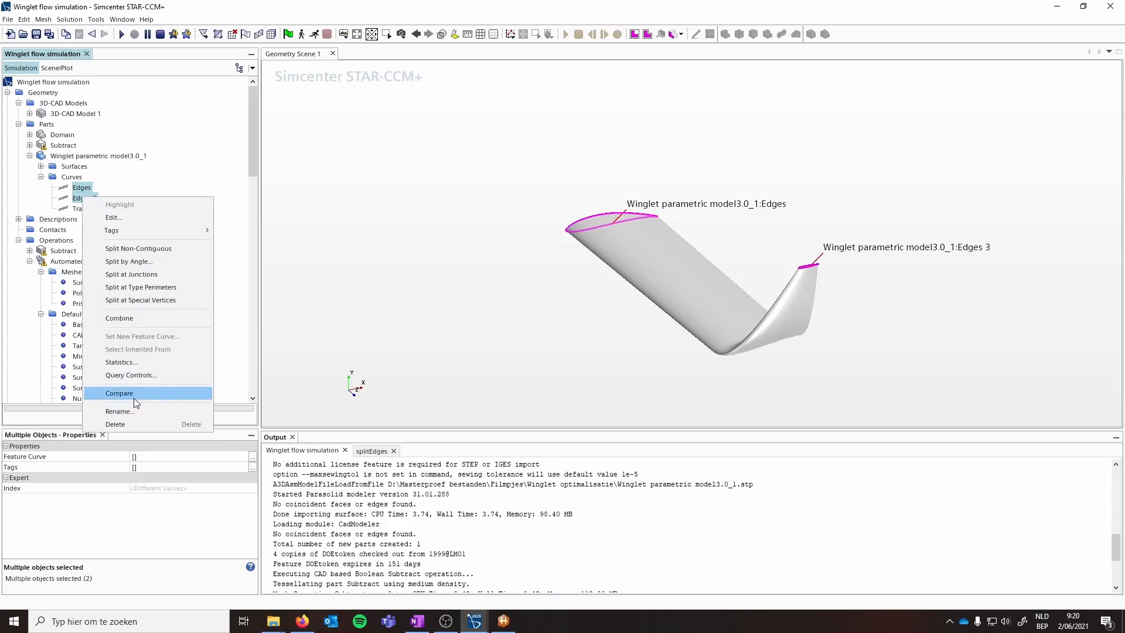
left_click(135, 318)
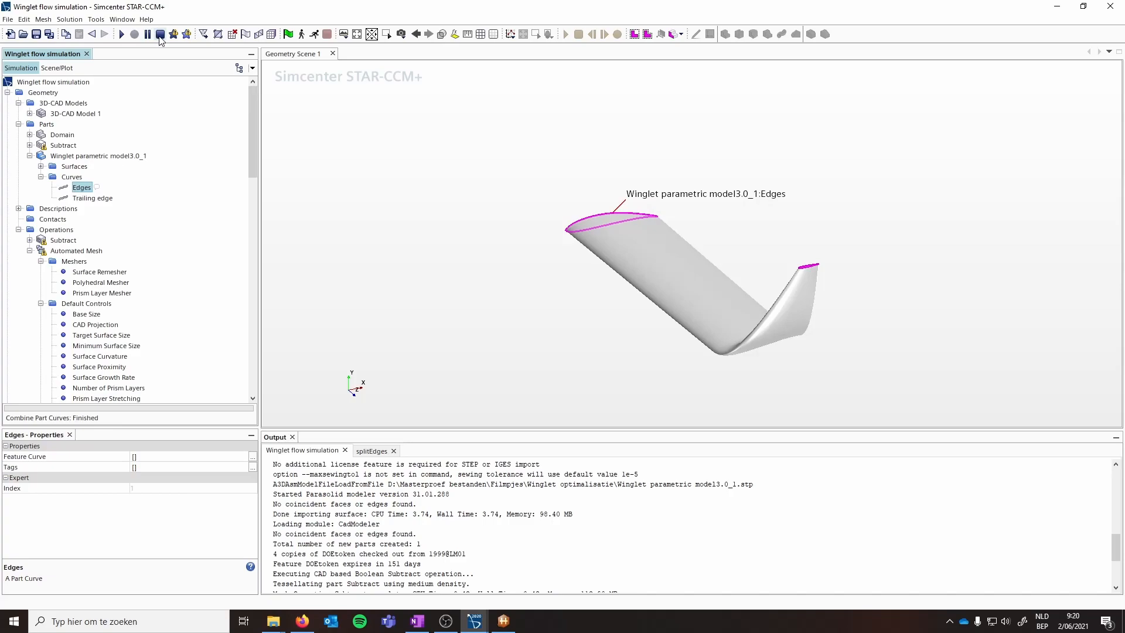
Step: Execute the Subtract operation again and stop the macro recording
left_click(62, 241)
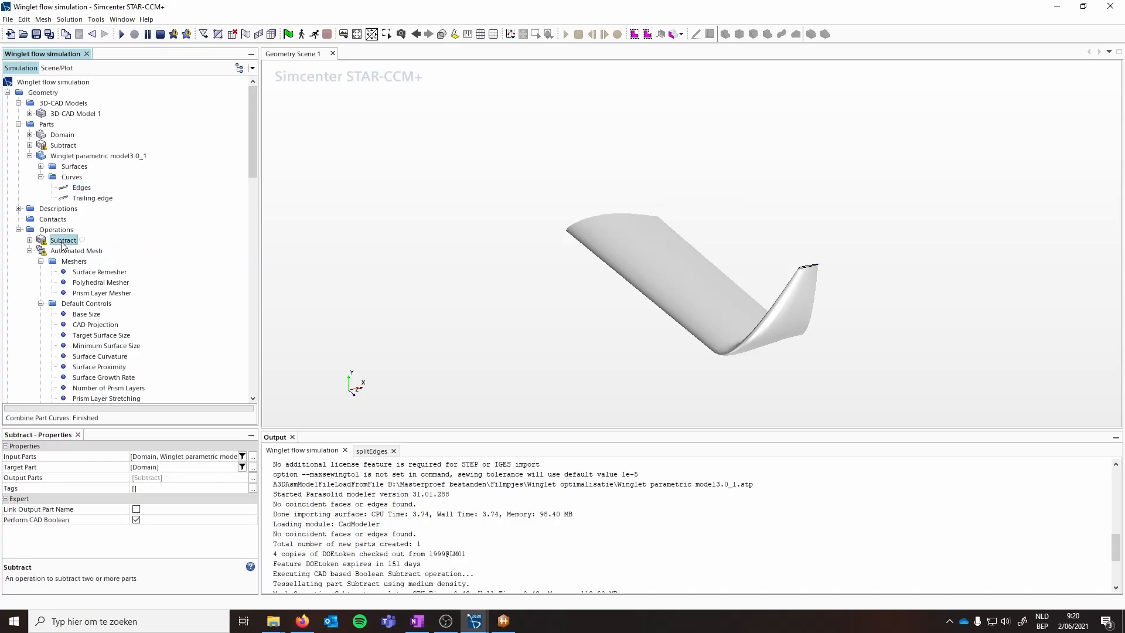
right_click(61, 243)
left_click(82, 251)
left_click(160, 35)
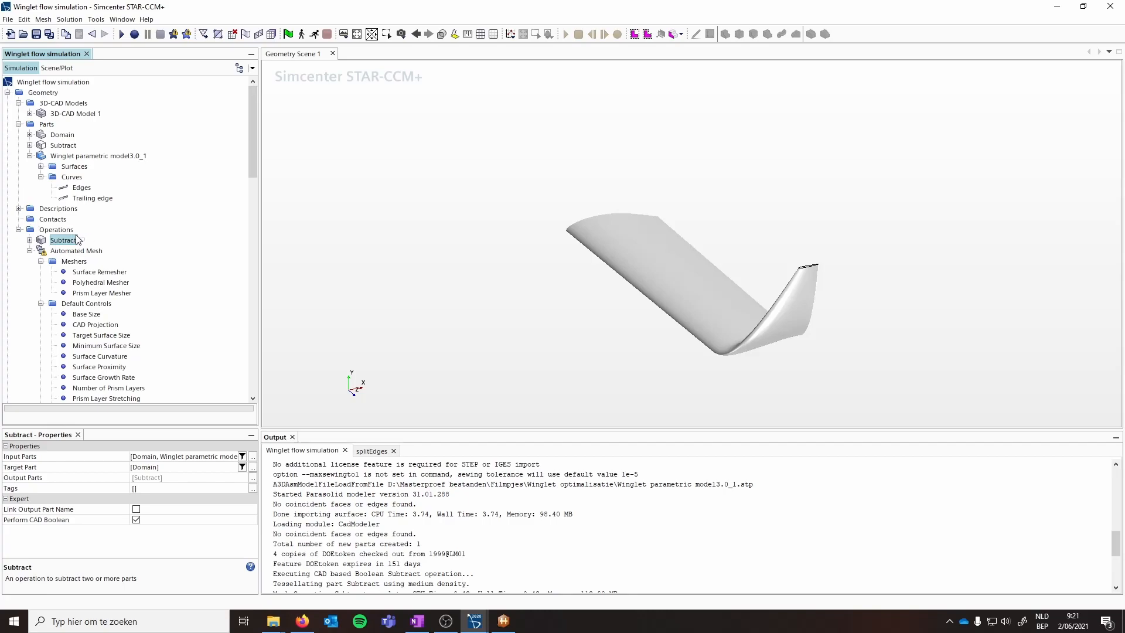
Step: Assign part curves to the Trailing edge curve control with a filter where Name contains Trailing Edge
scroll(132, 242, "down", 3)
left_click(41, 367)
left_click(41, 209)
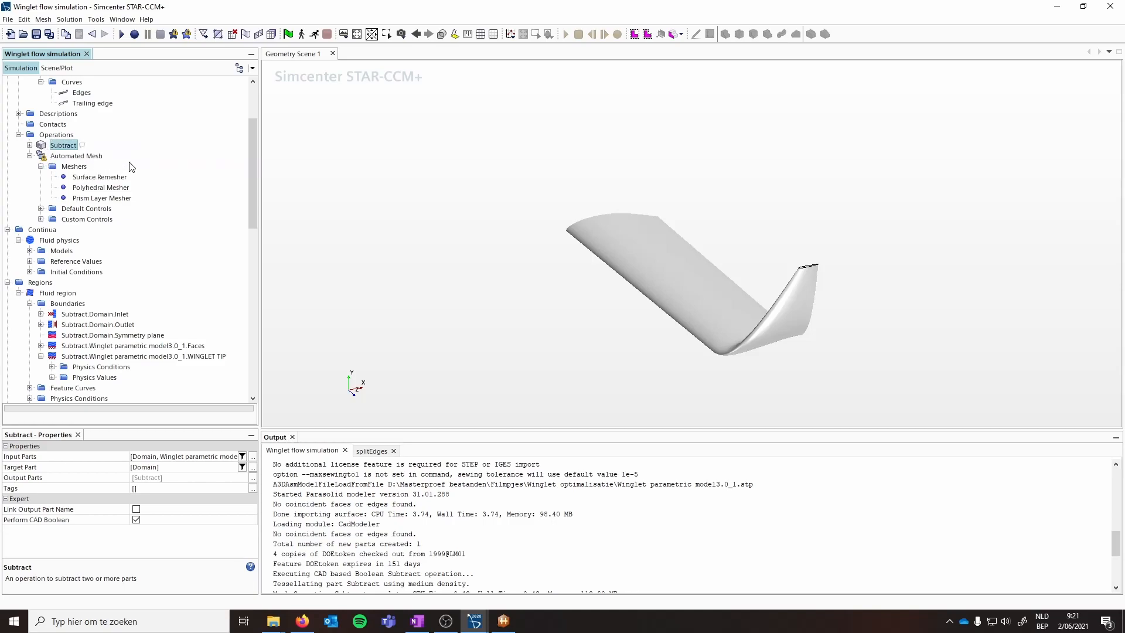
left_click(41, 220)
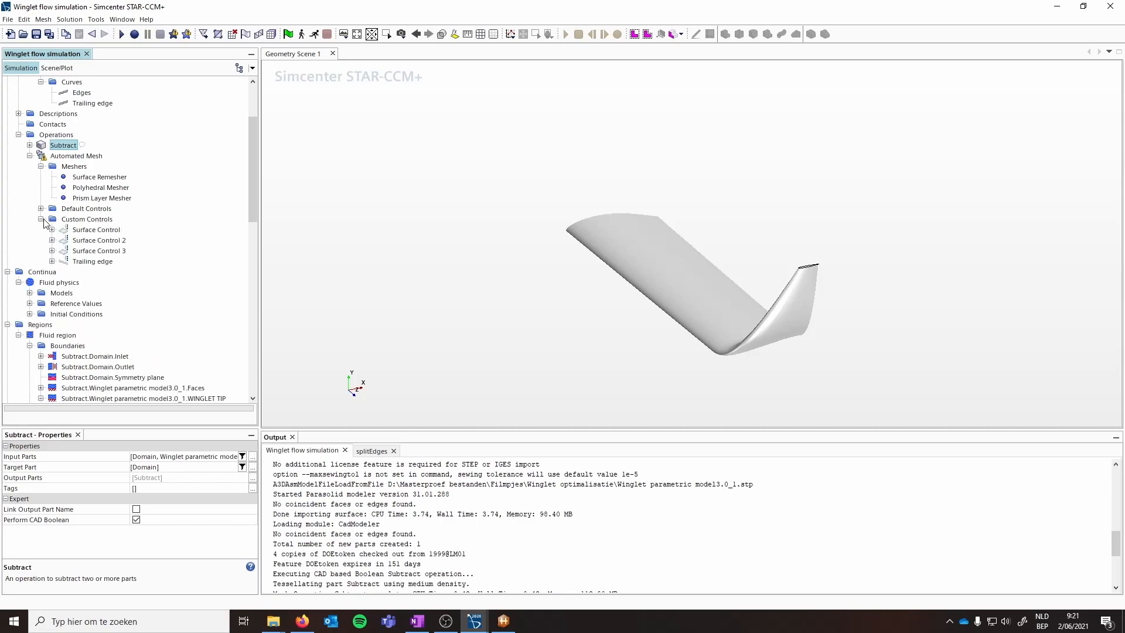
left_click(92, 262)
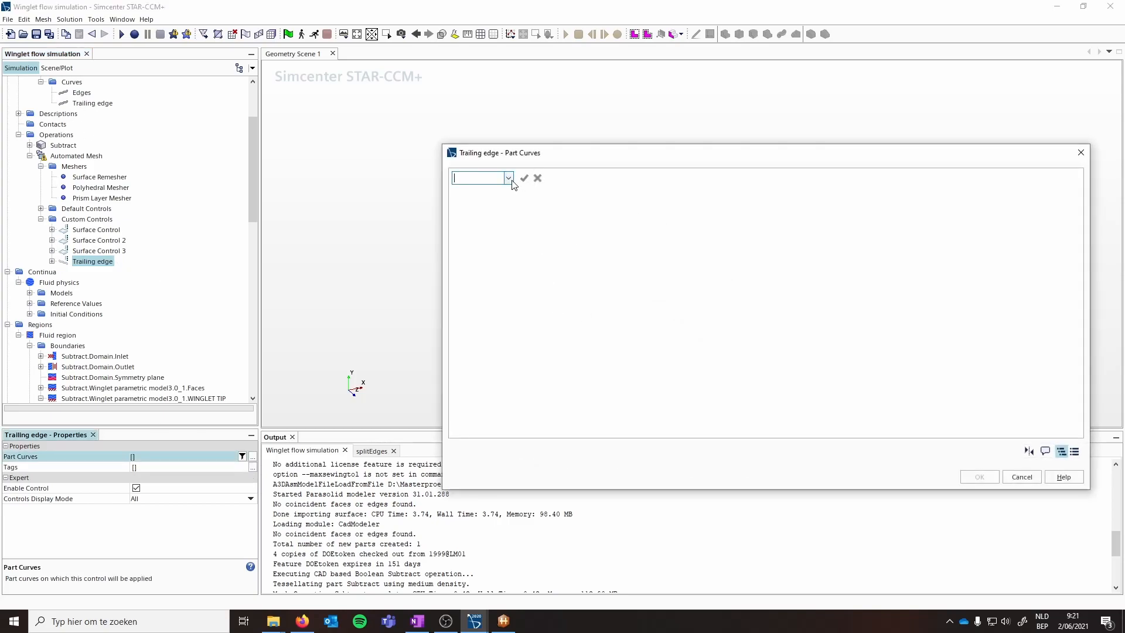
key("Tab")
key("Tab")
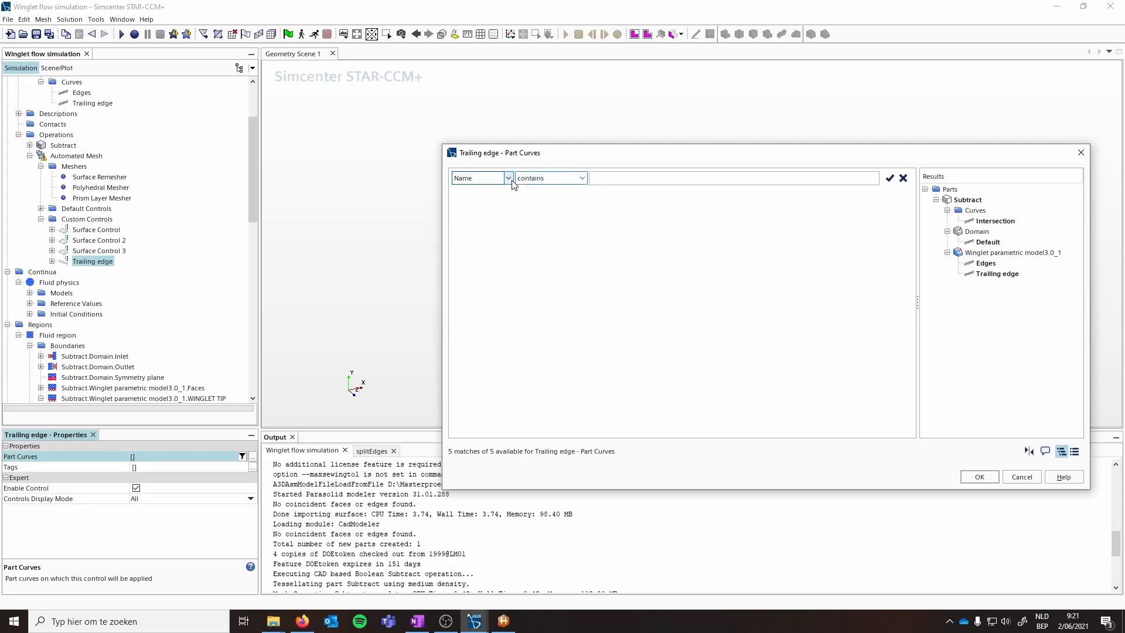
type("Trailing Edge")
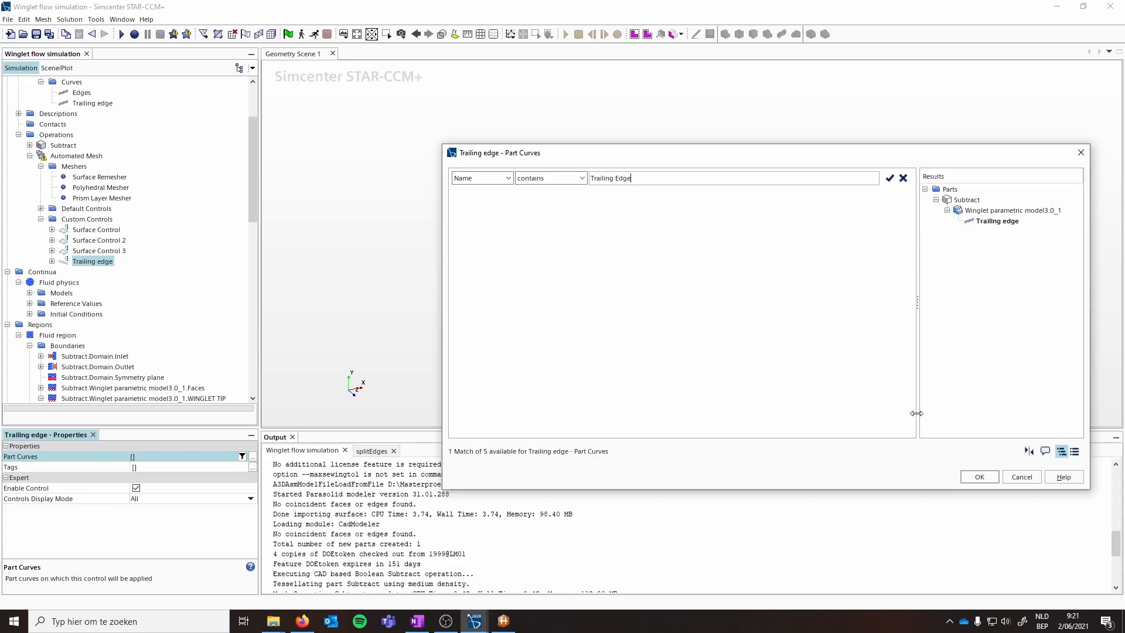
left_click(978, 477)
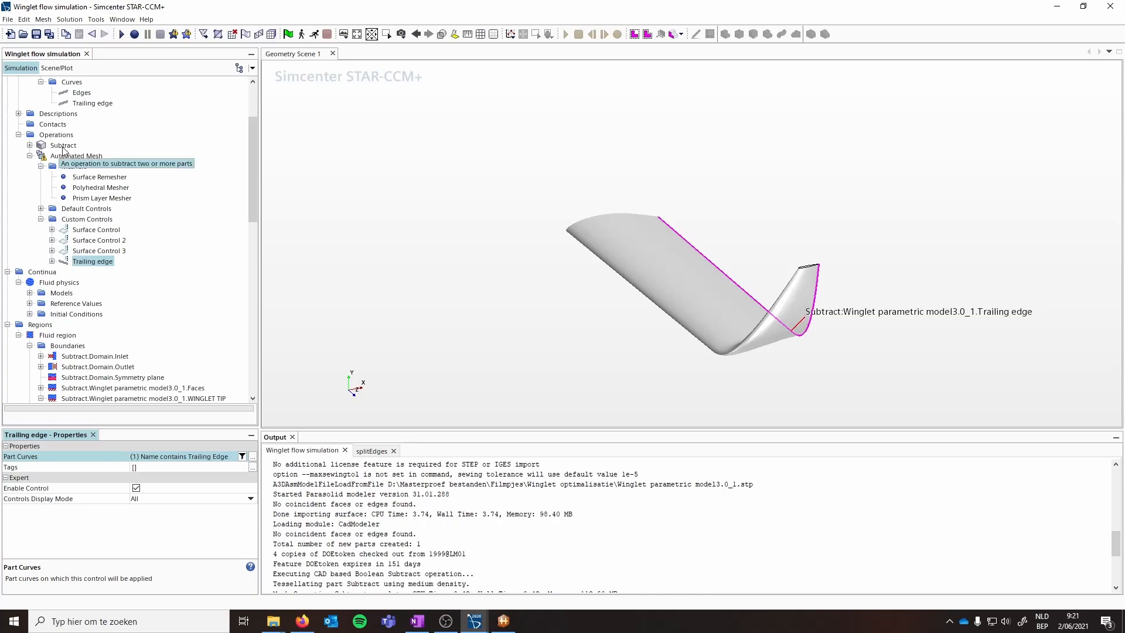
Step: Change the Target Surface Size of the Trailing edge curve control to Custom
scroll(64, 152, "up", 3)
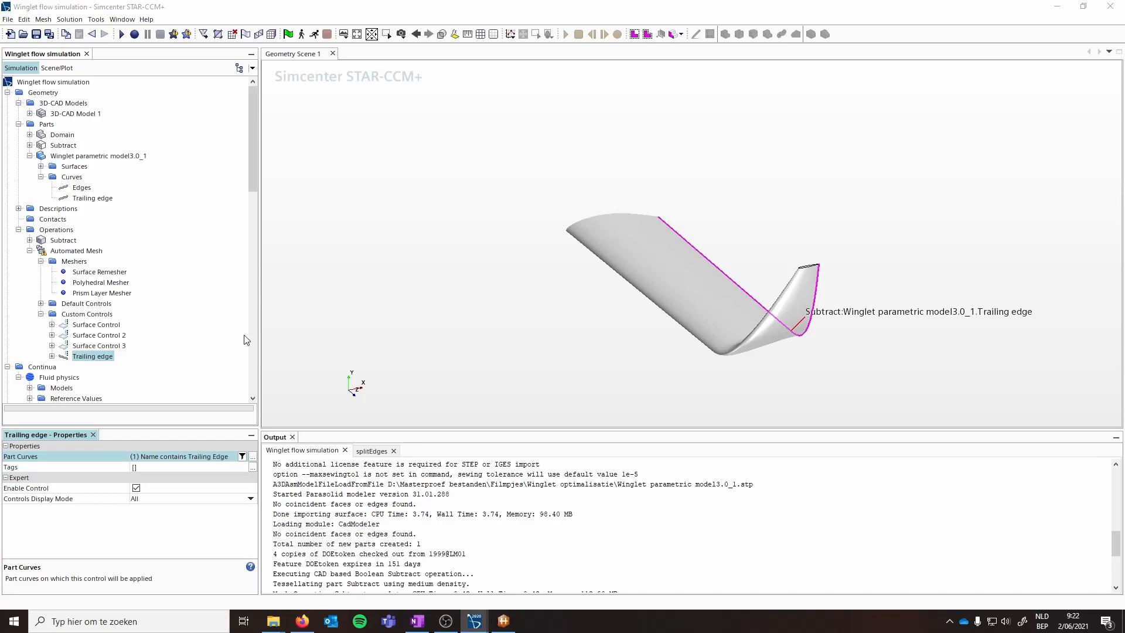
left_click(52, 356)
scroll(64, 358, "down", 2)
left_click(63, 303)
left_click(189, 456)
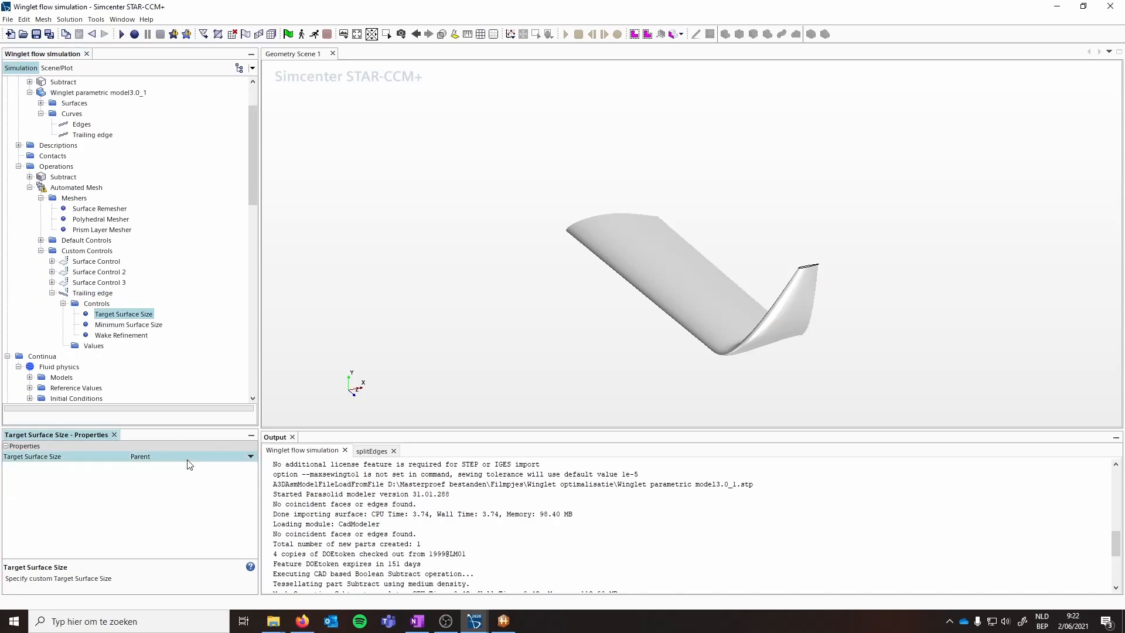
left_click(251, 457)
left_click(149, 484)
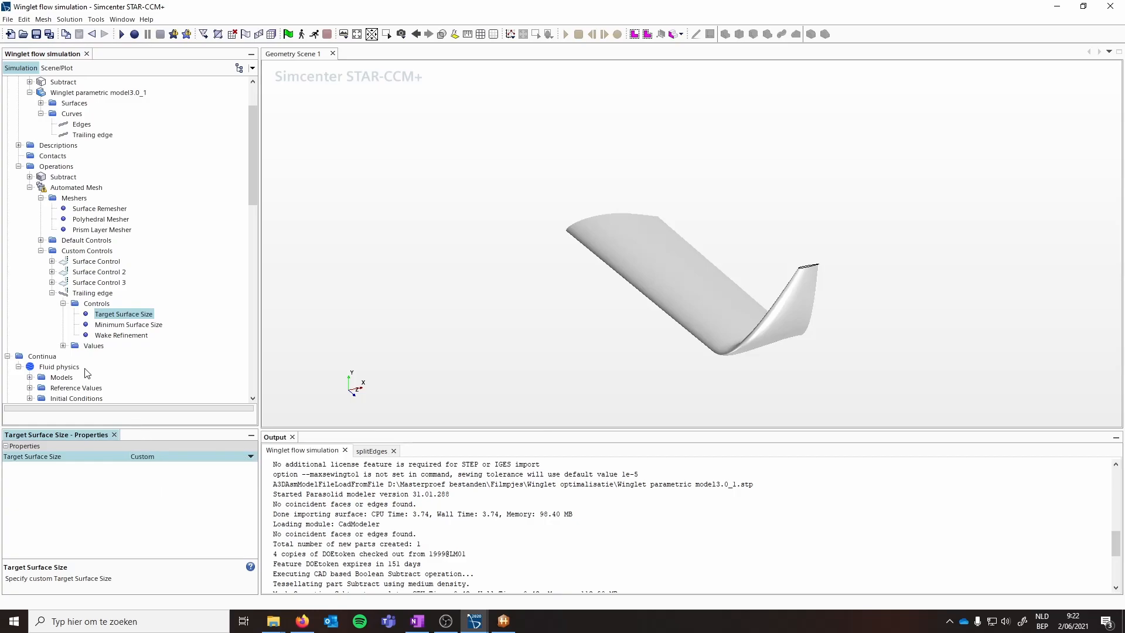
Step: Set the Trailing edge curve control's target surface size to 0.05 percent of base
left_click(63, 345)
left_click(123, 357)
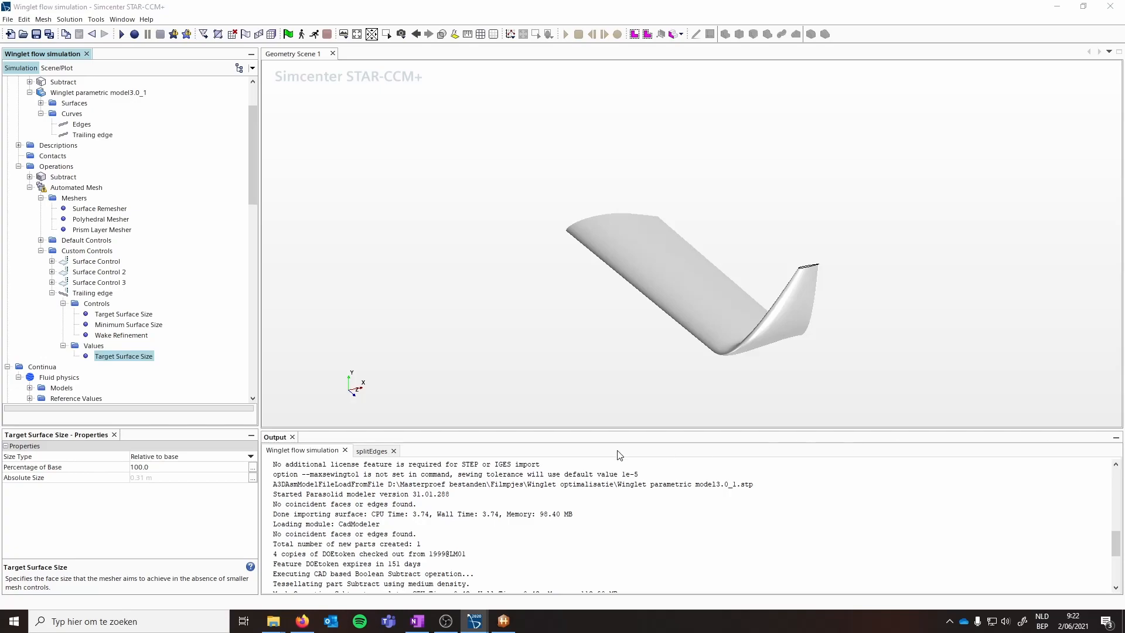
left_click(161, 467)
type("0.")
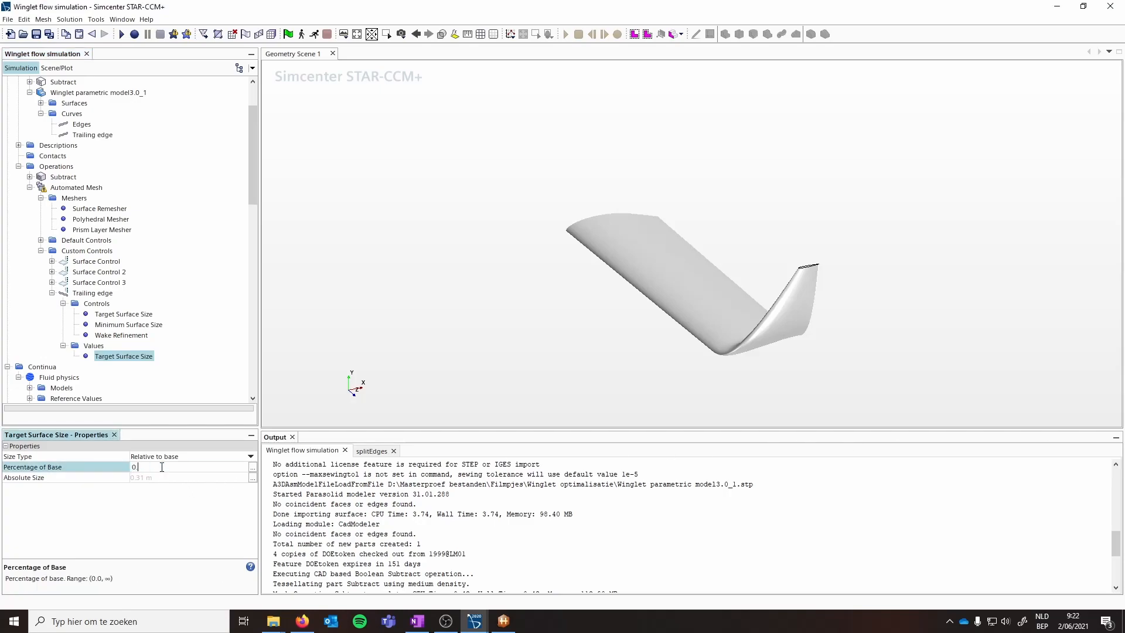
type("05")
key("Return")
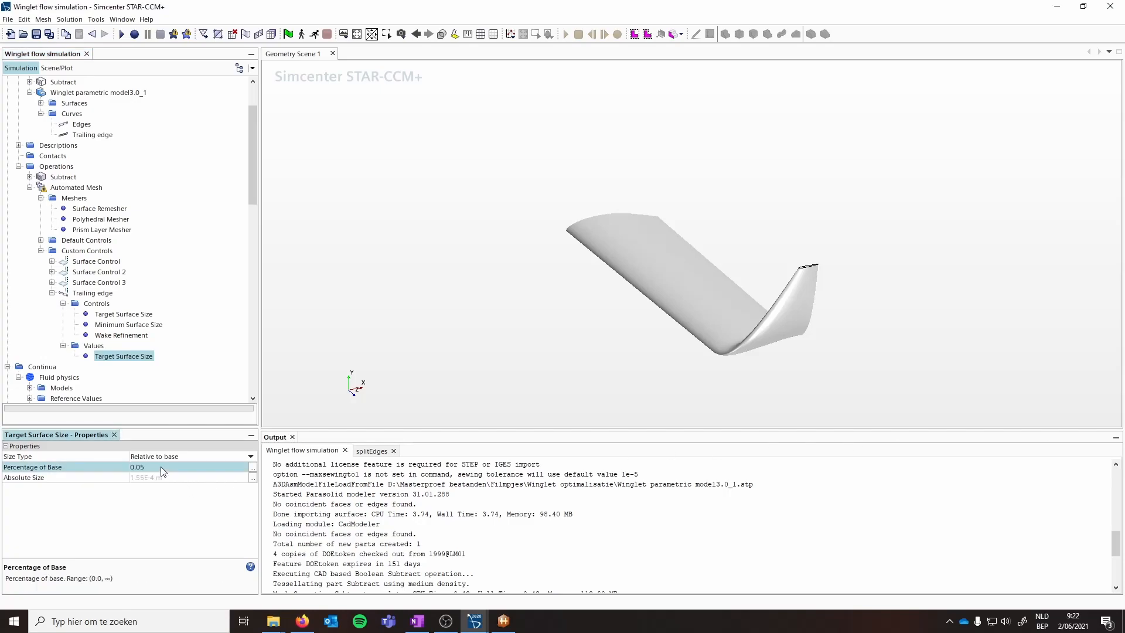
Step: Rename the custom mesh control Surface Control as Symmetry
left_click(96, 261)
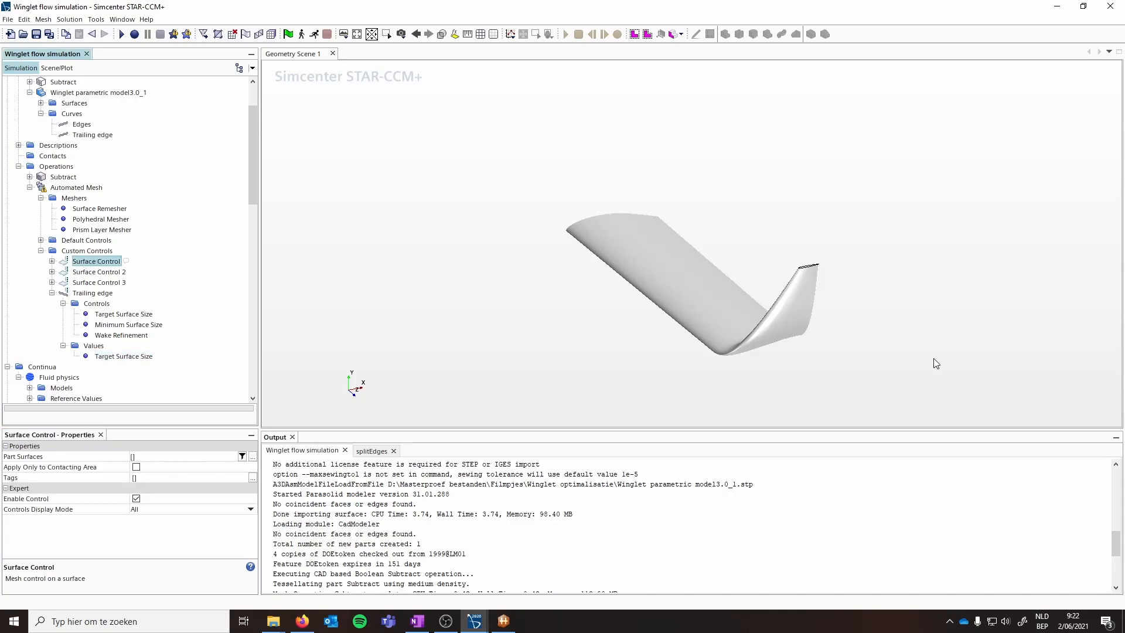
right_click(95, 263)
left_click(141, 354)
type("Symmetry")
key("Return")
Step: Rename Surface Control 2 as Winglet tip and Surface Control 3 as Outer boundary
right_click(93, 261)
left_click(119, 372)
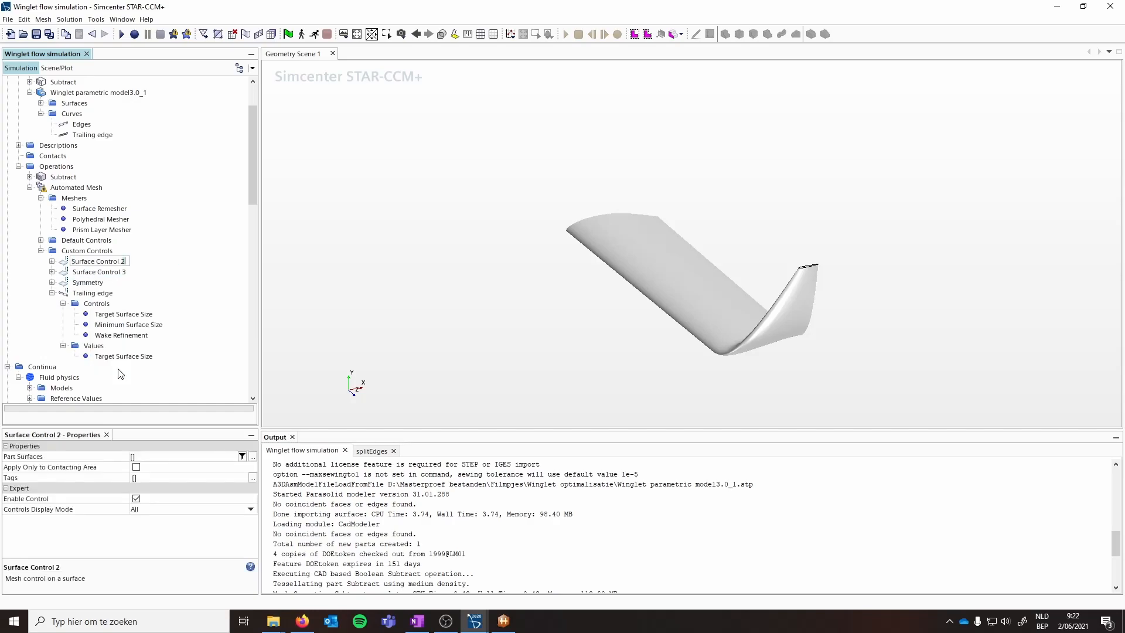
type("Winglet tip")
key("Return")
right_click(88, 265)
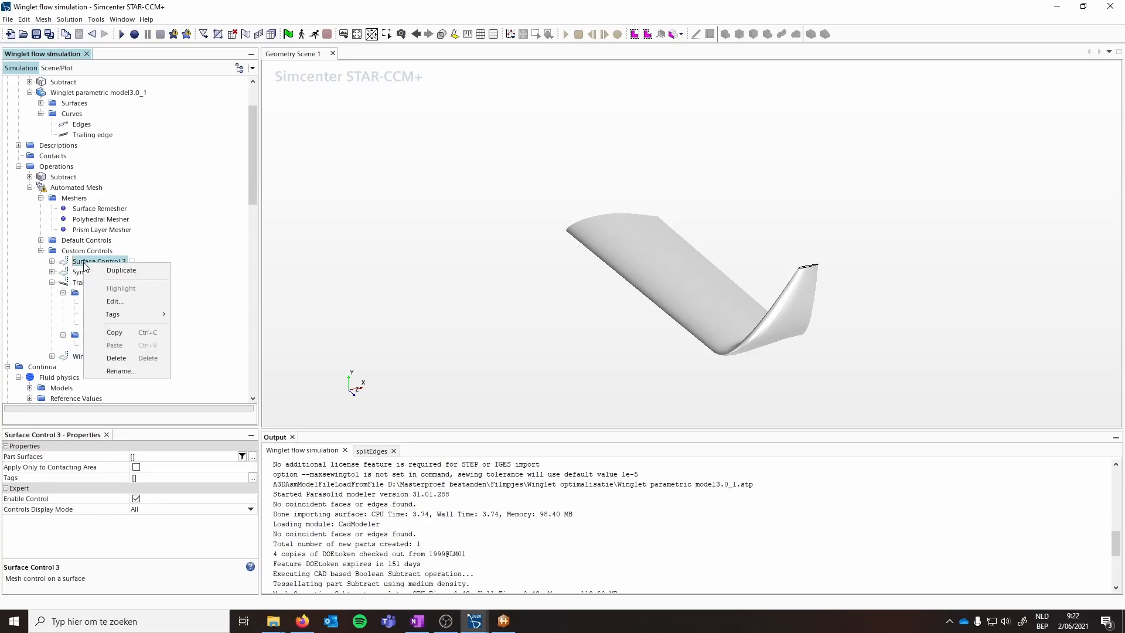
left_click(112, 376)
type("Outer boundary")
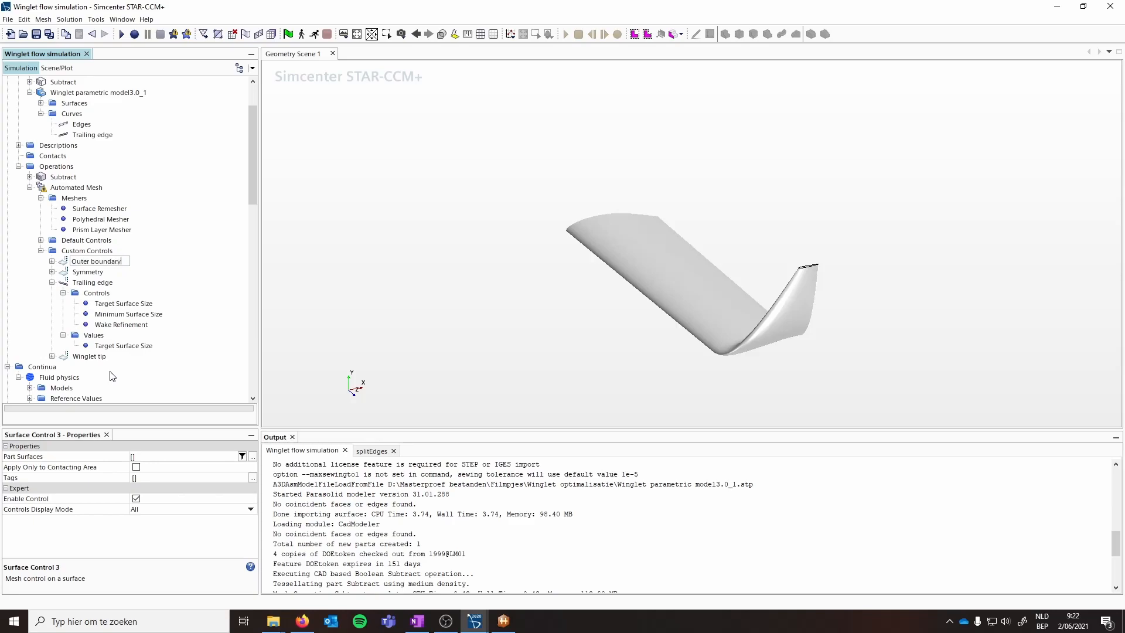
key("Return")
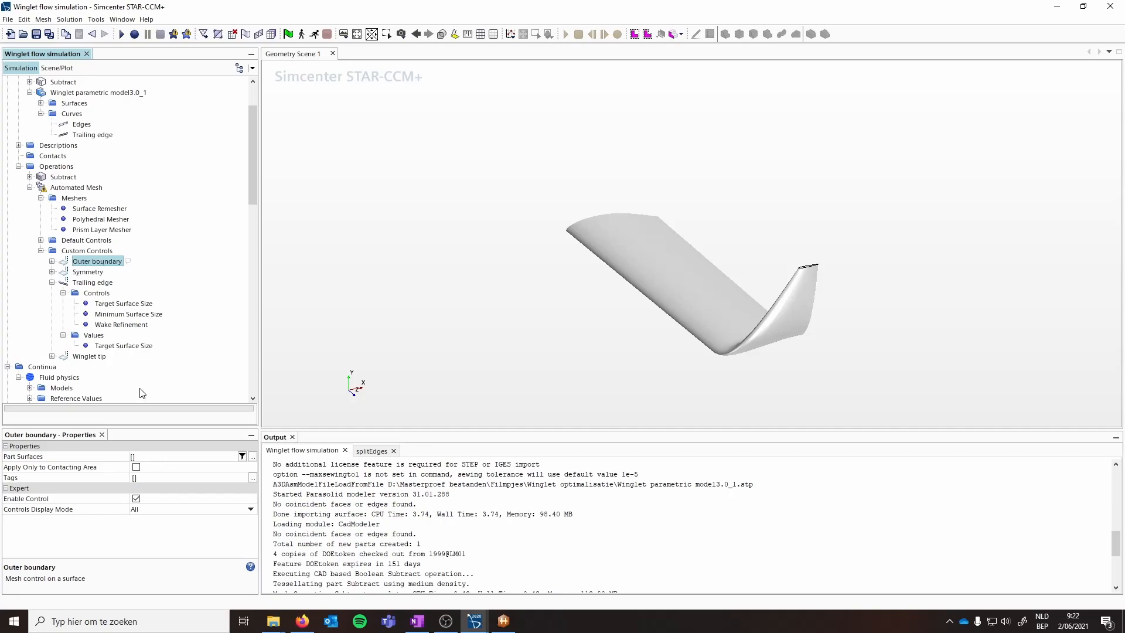
Step: Assign the domain's Inlet and Outlet surfaces to the Outer boundary control and change its Target Surface Size to Custom
left_click(152, 457)
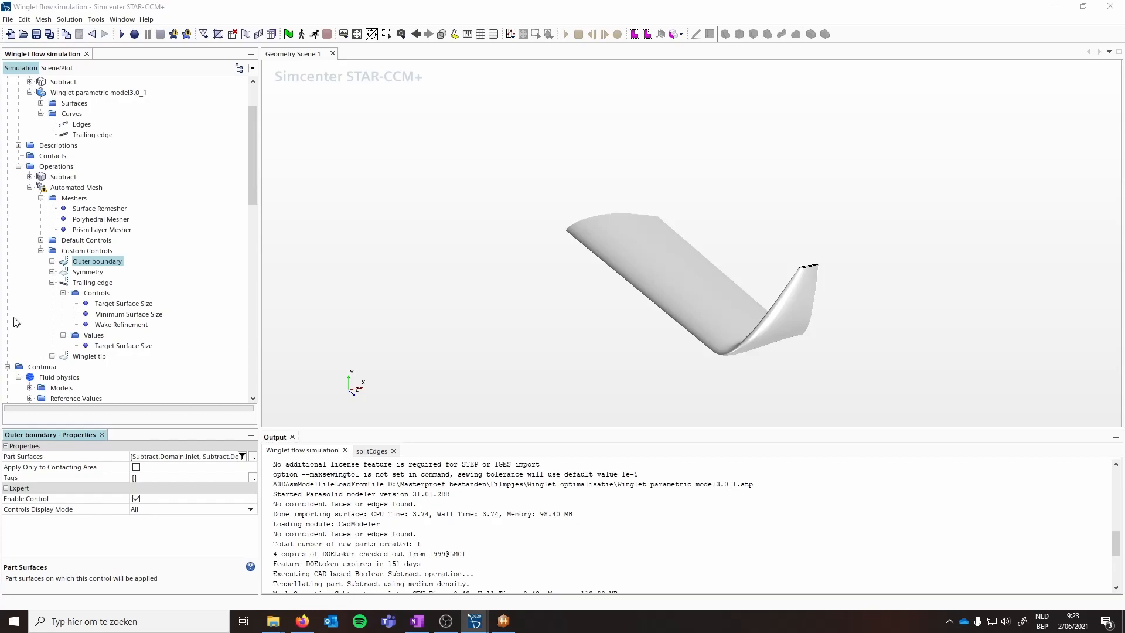
left_click(52, 261)
left_click(63, 272)
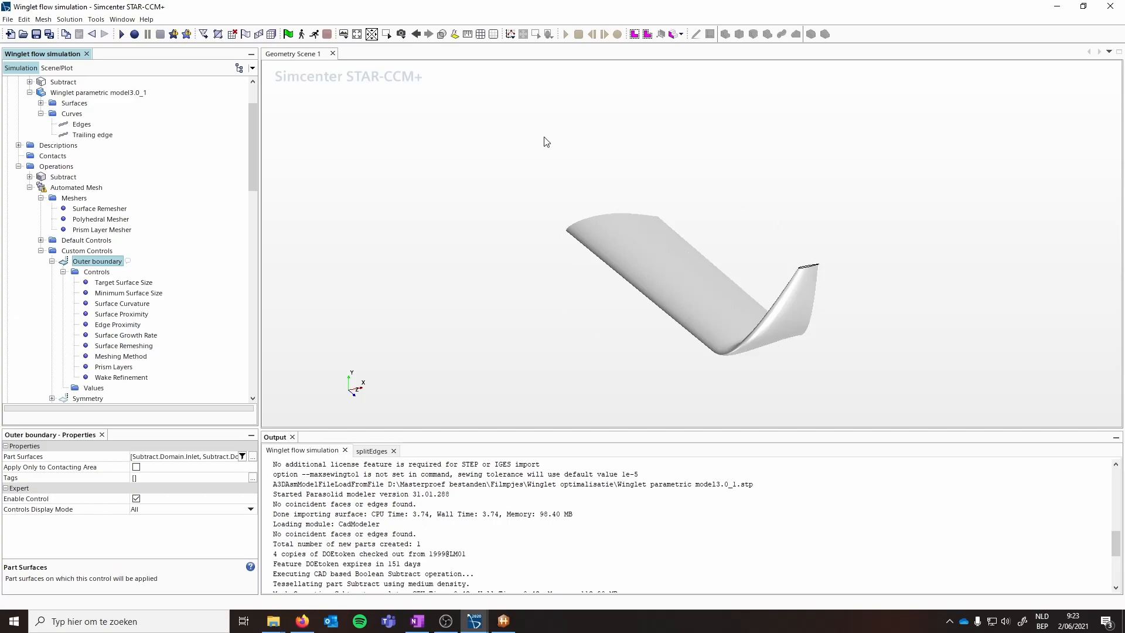
left_click(126, 283)
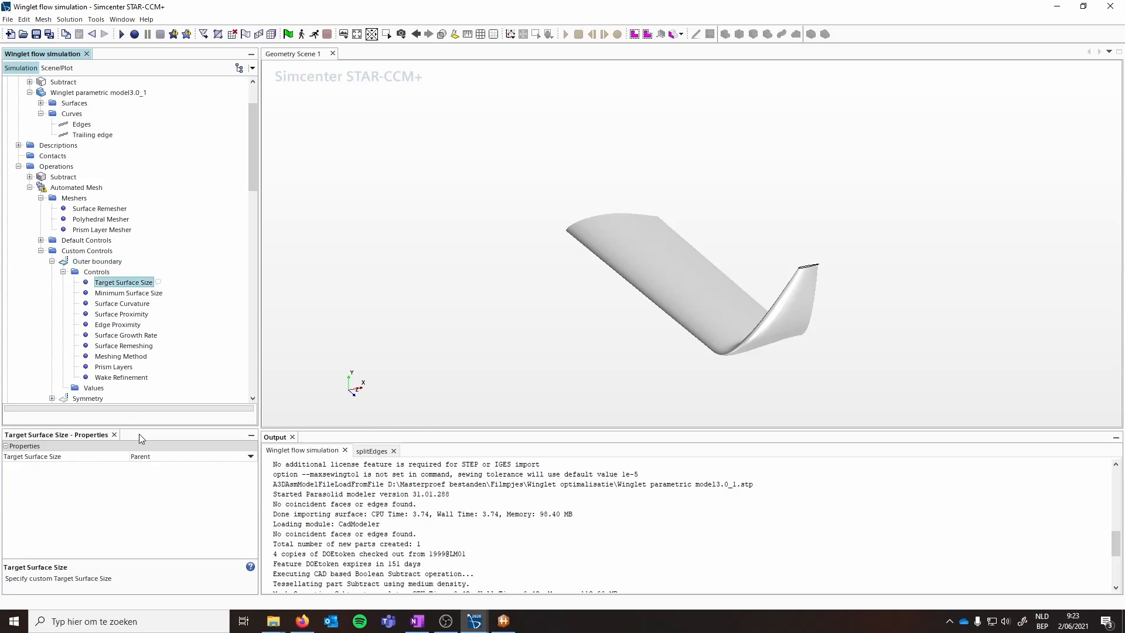
left_click(251, 458)
left_click(179, 482)
Step: Set the Outer boundary control's target surface size to 0.31 percent of base
left_click(126, 399)
left_click(176, 466)
type("0")
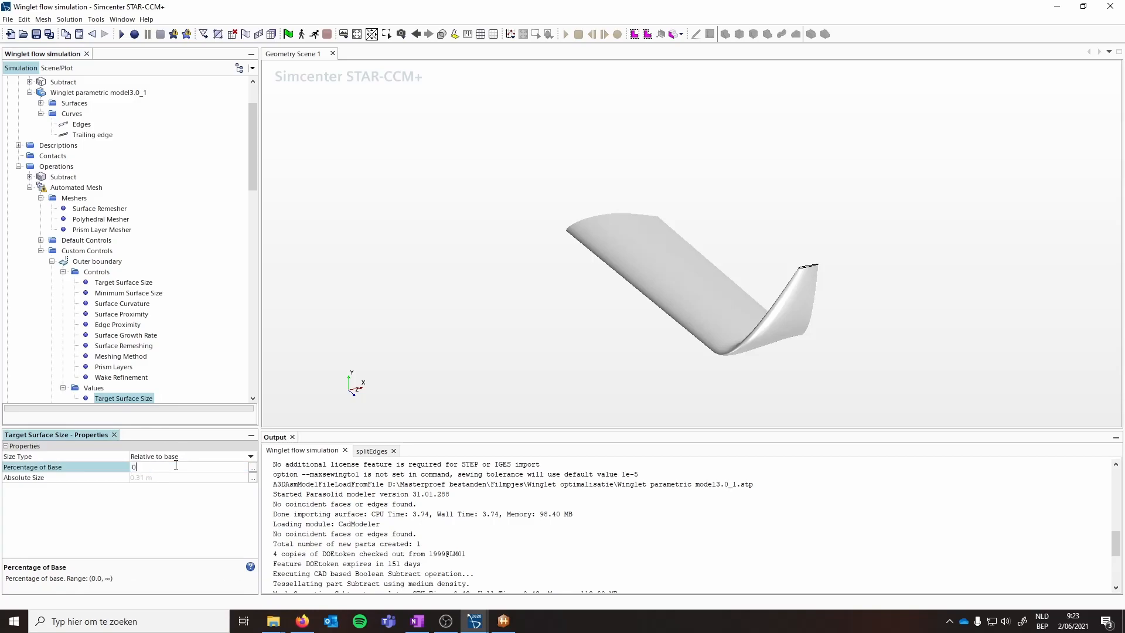
type(".31")
key("Return")
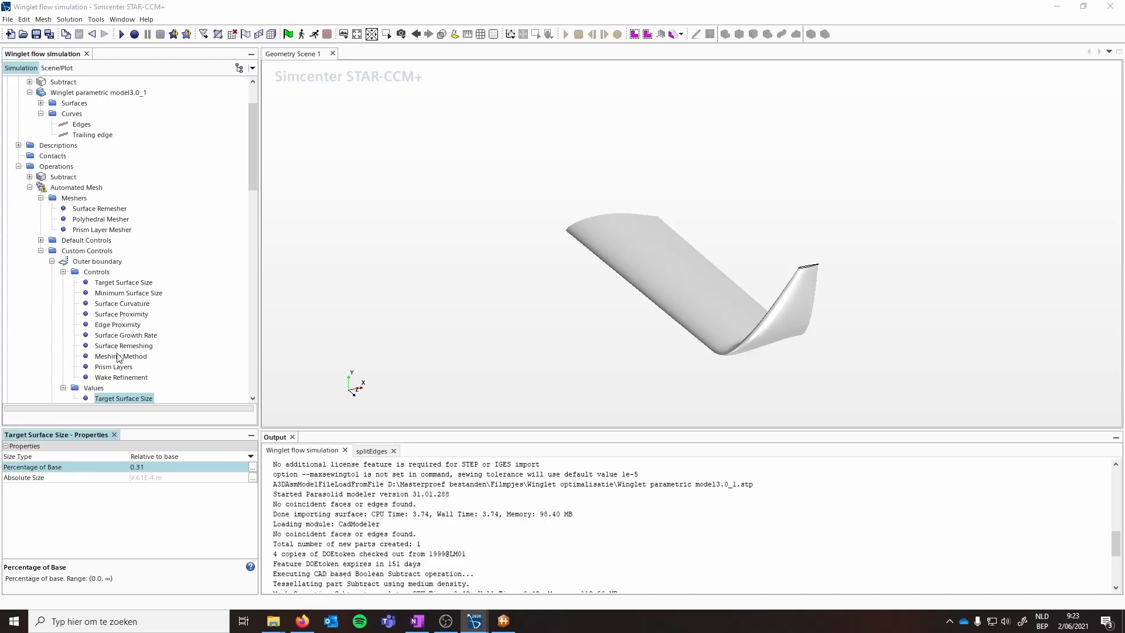
Step: Disable the prism layers for the Outer boundary control
left_click(114, 367)
left_click(187, 457)
left_click(151, 487)
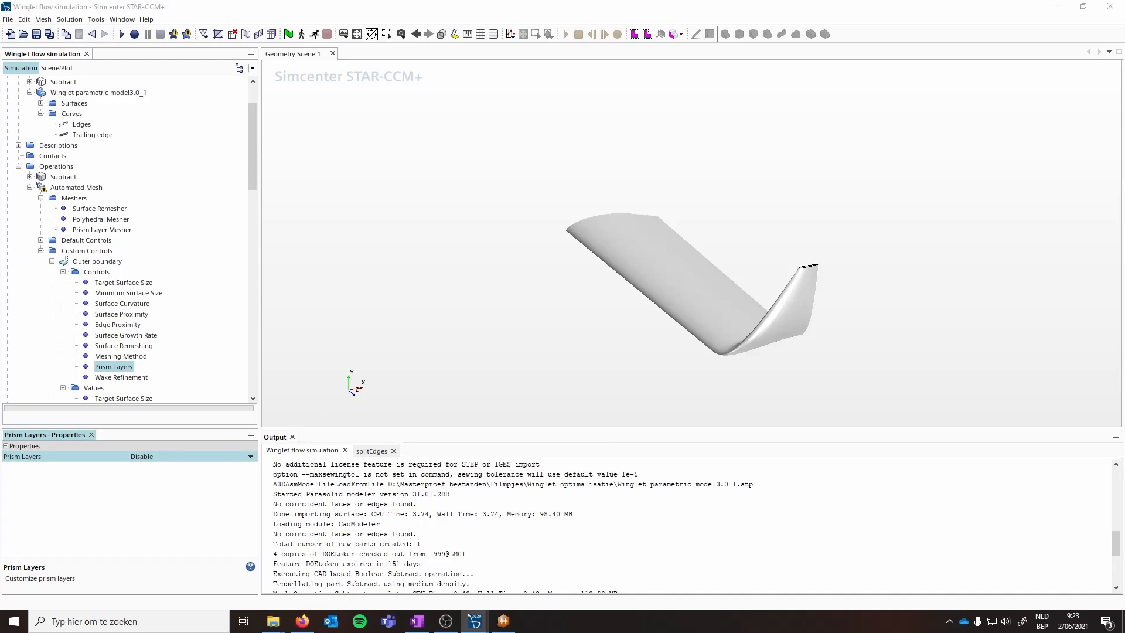
Step: Change the Surface Growth Rate of the Symmetry surface control to Custom
scroll(135, 326, "down", 3)
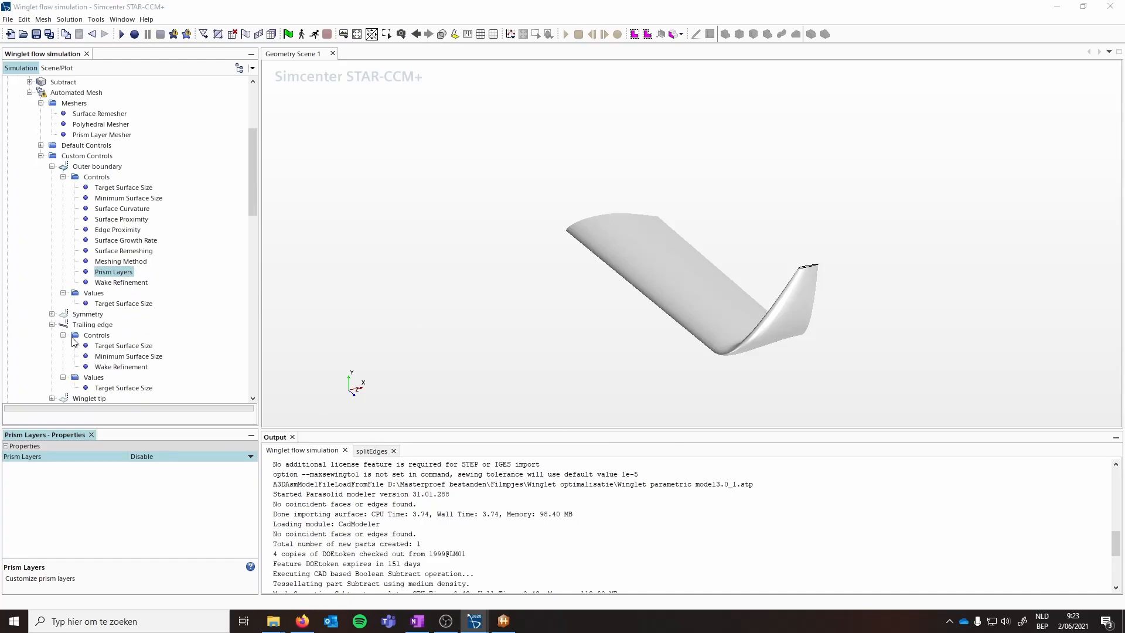
left_click(52, 314)
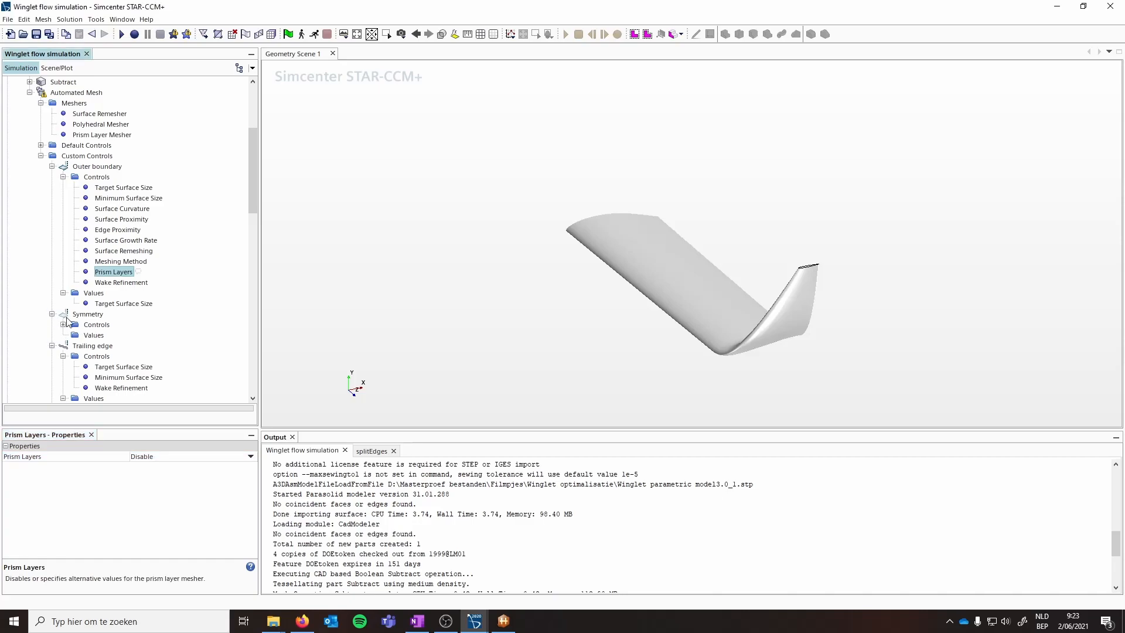
left_click(63, 325)
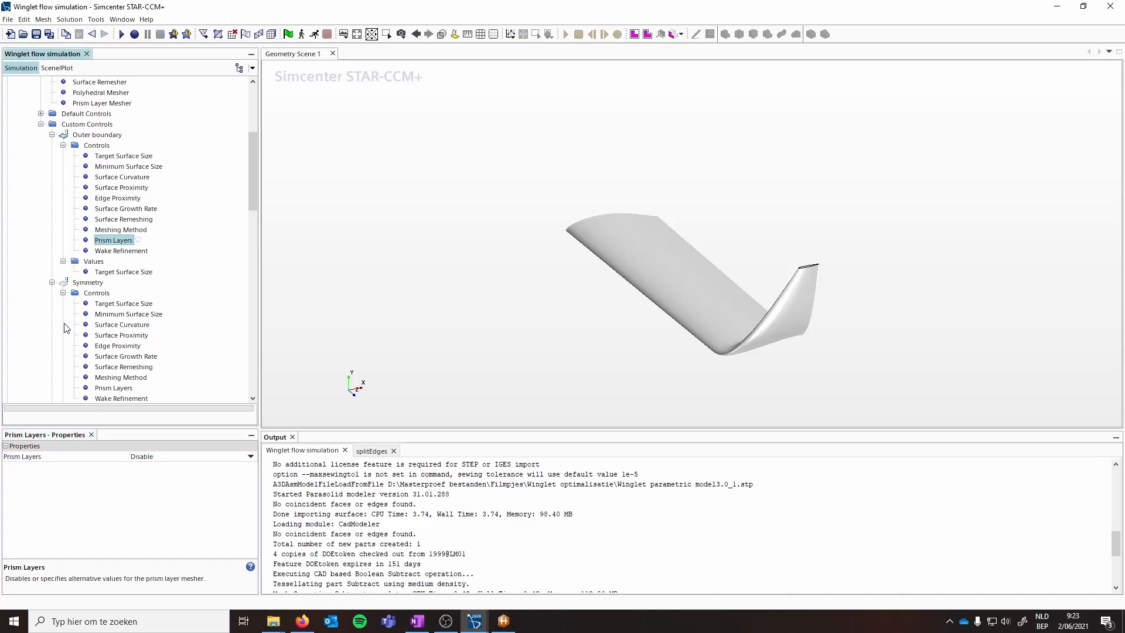
left_click(124, 357)
left_click(250, 456)
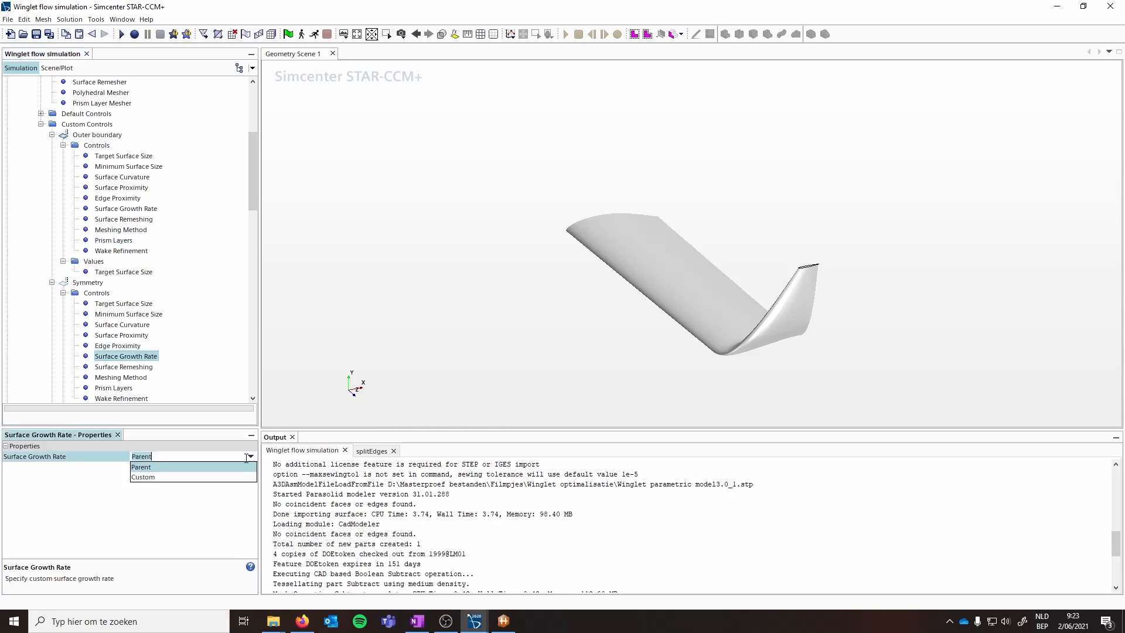
left_click(170, 476)
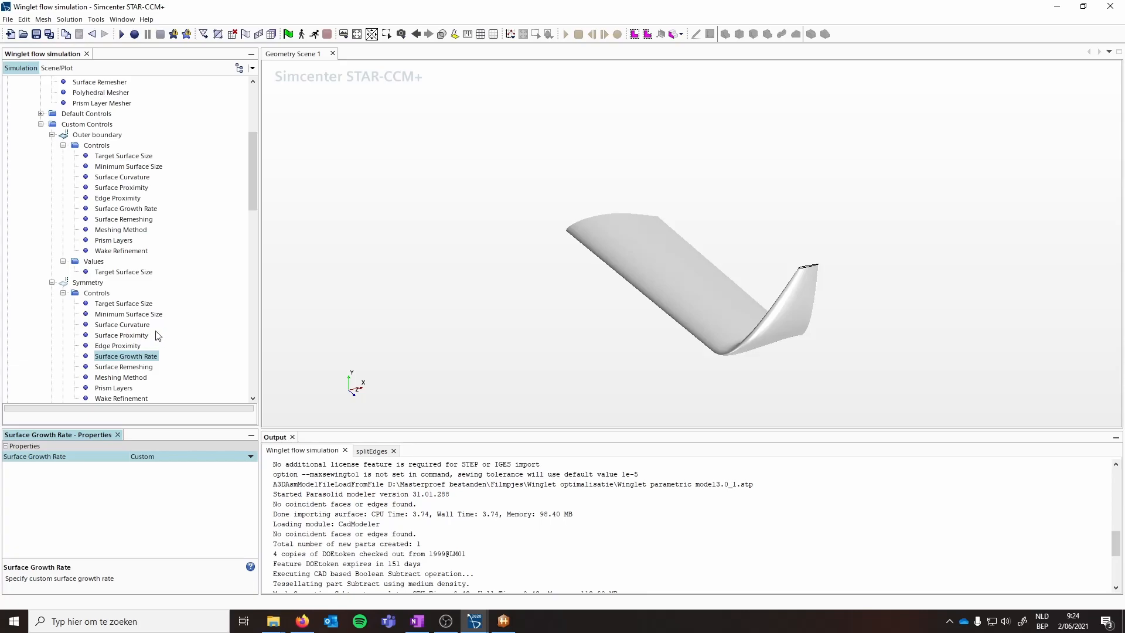
Step: Assign the domain's Symmetry plane as the part surface of the Symmetry control
scroll(141, 358, "up", 4)
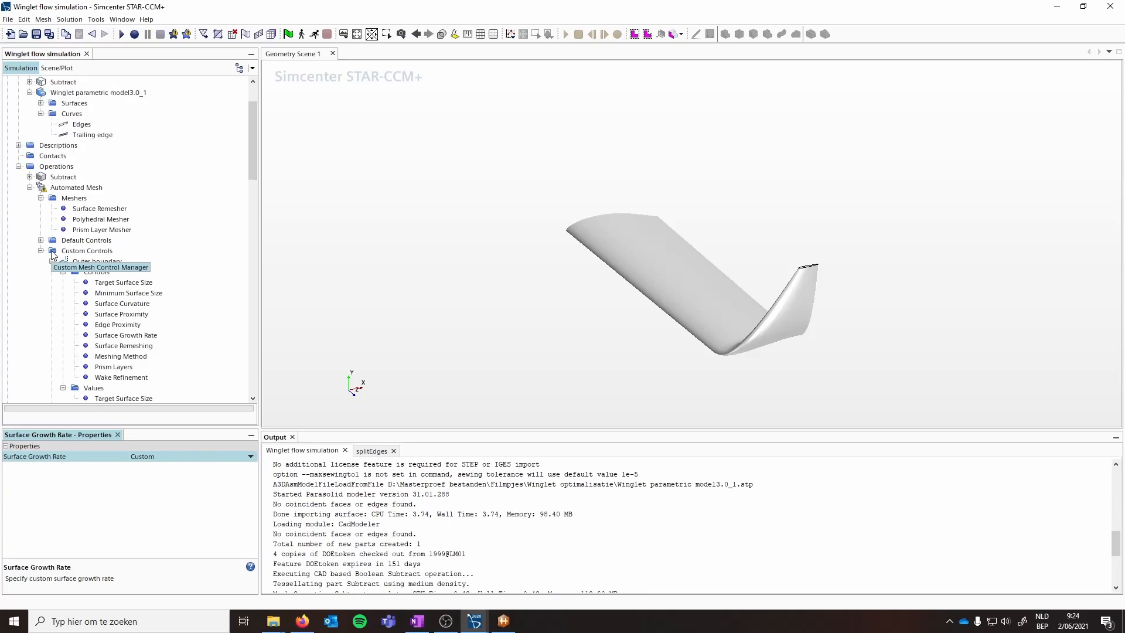
scroll(119, 345, "down", 3)
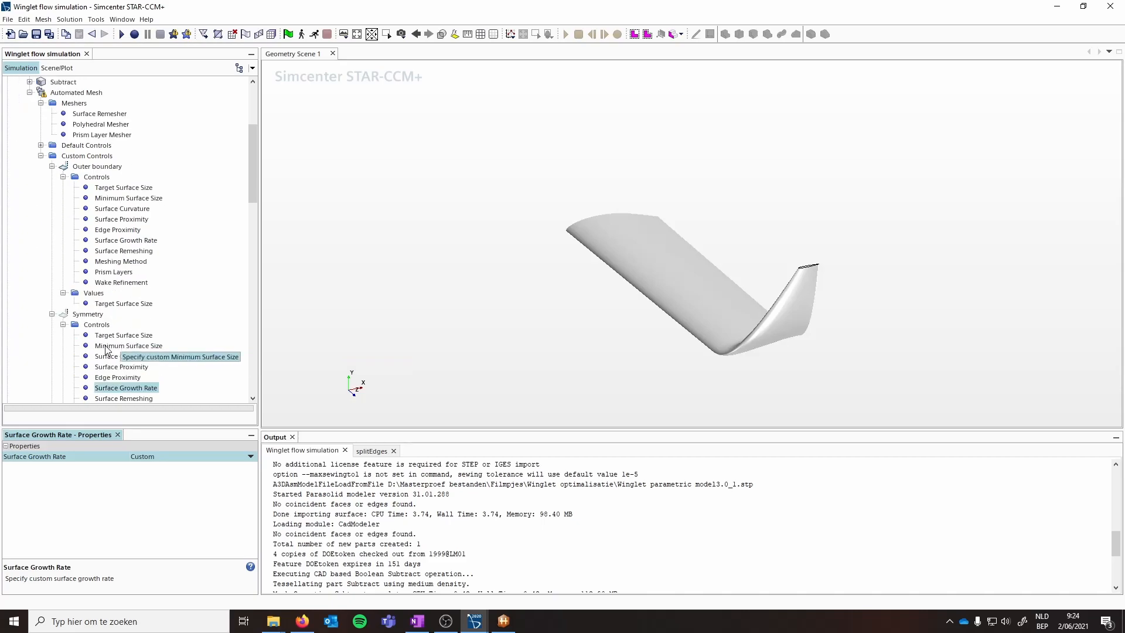
left_click(88, 314)
left_click(186, 457)
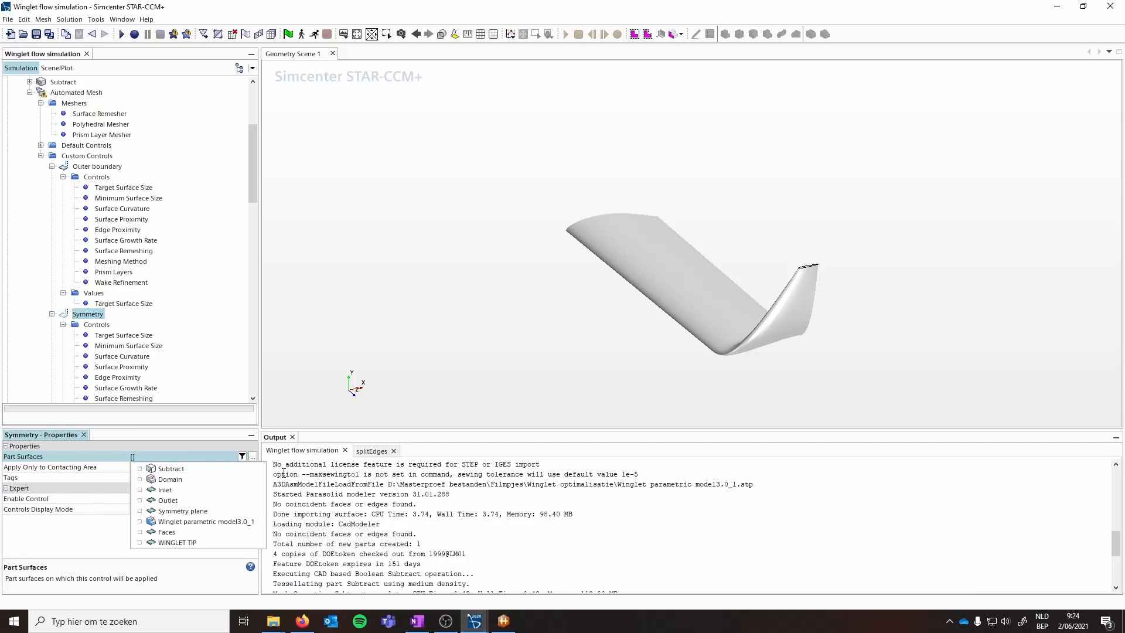
left_click(179, 511)
left_click(121, 341)
Step: Change the Symmetry control's Target Surface Size to Custom and disable its prism layers
scroll(124, 317, "down", 2)
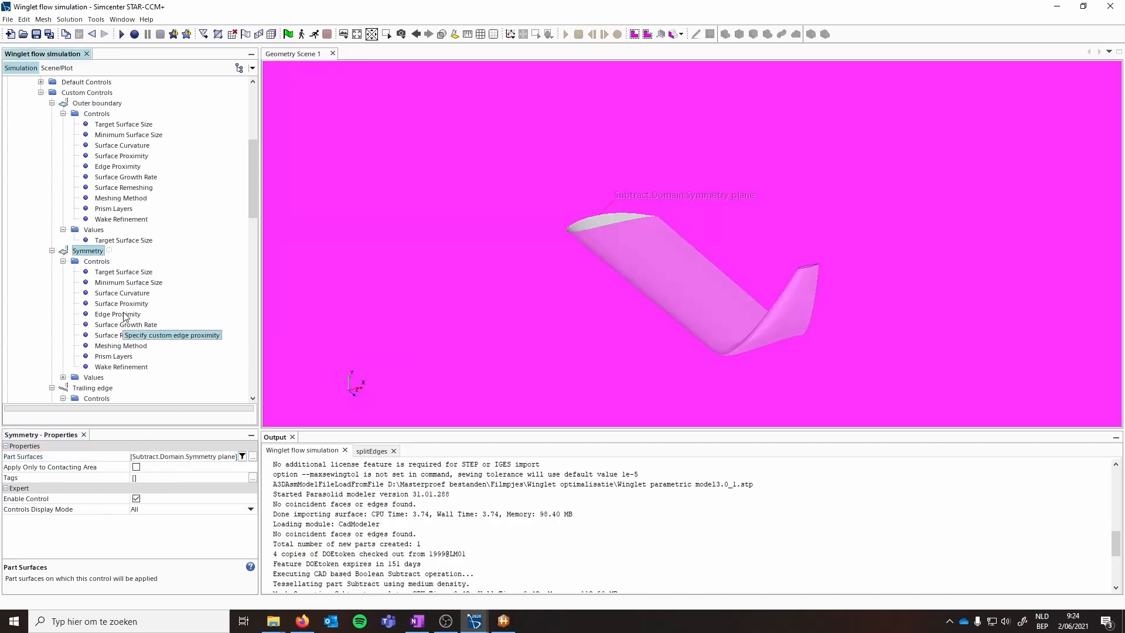
left_click(120, 272)
left_click(176, 457)
left_click(154, 477)
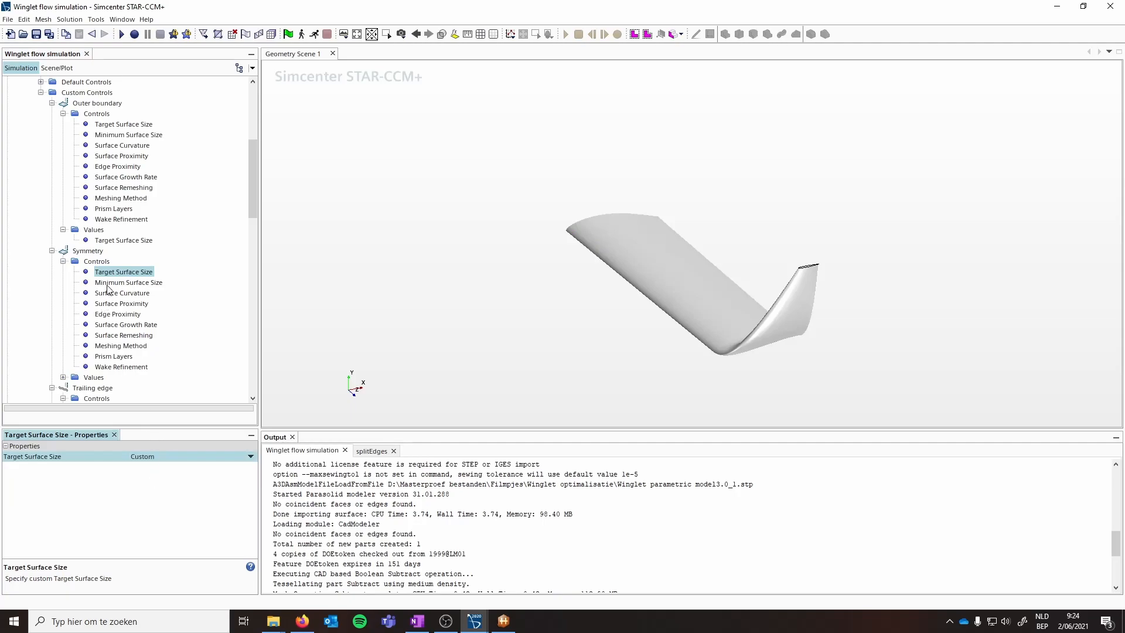
left_click(110, 283)
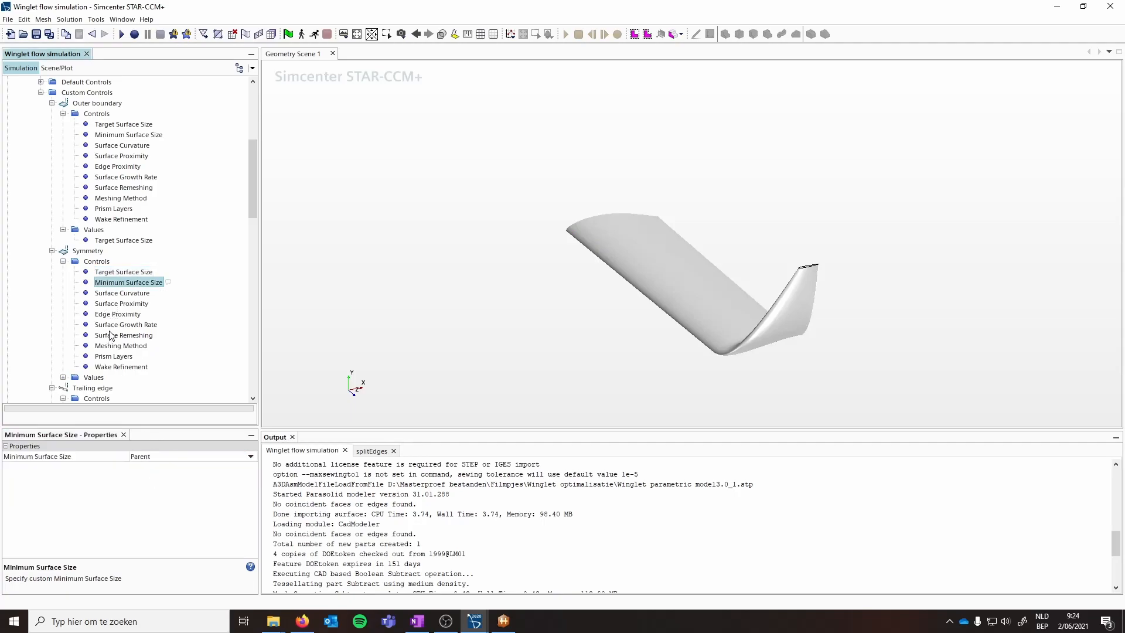
left_click(113, 356)
left_click(185, 462)
left_click(156, 482)
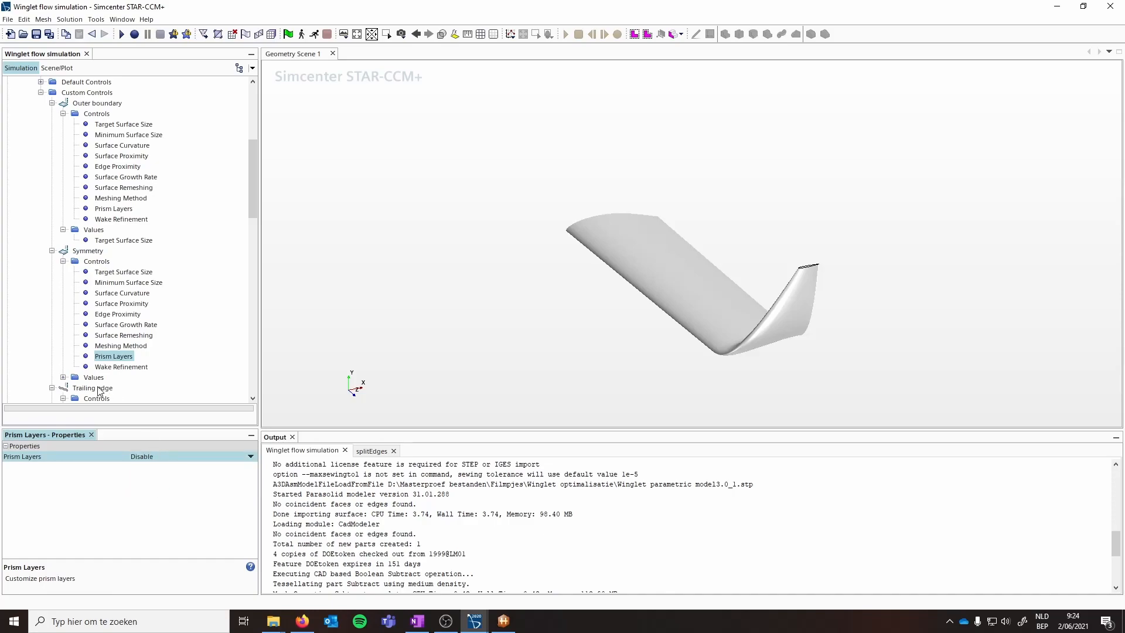
Step: Switch the size type of the Symmetry control's target surface size value to Absolute
left_click(63, 377)
scroll(120, 389, "down", 3)
left_click(104, 297)
left_click(171, 466)
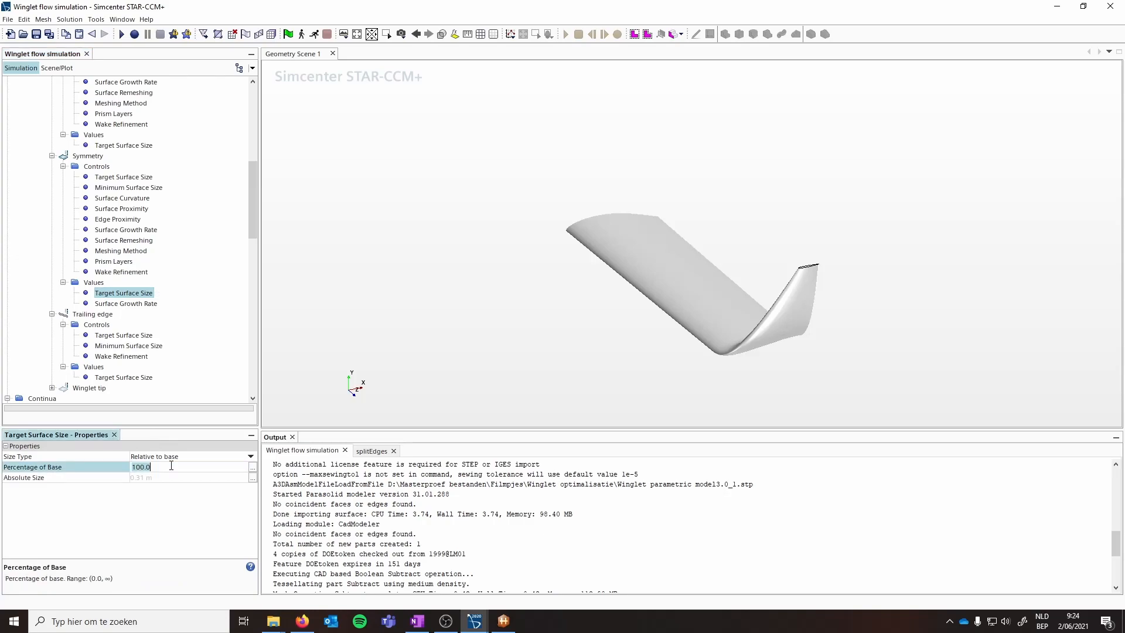
left_click(187, 457)
left_click(168, 478)
left_click(171, 477)
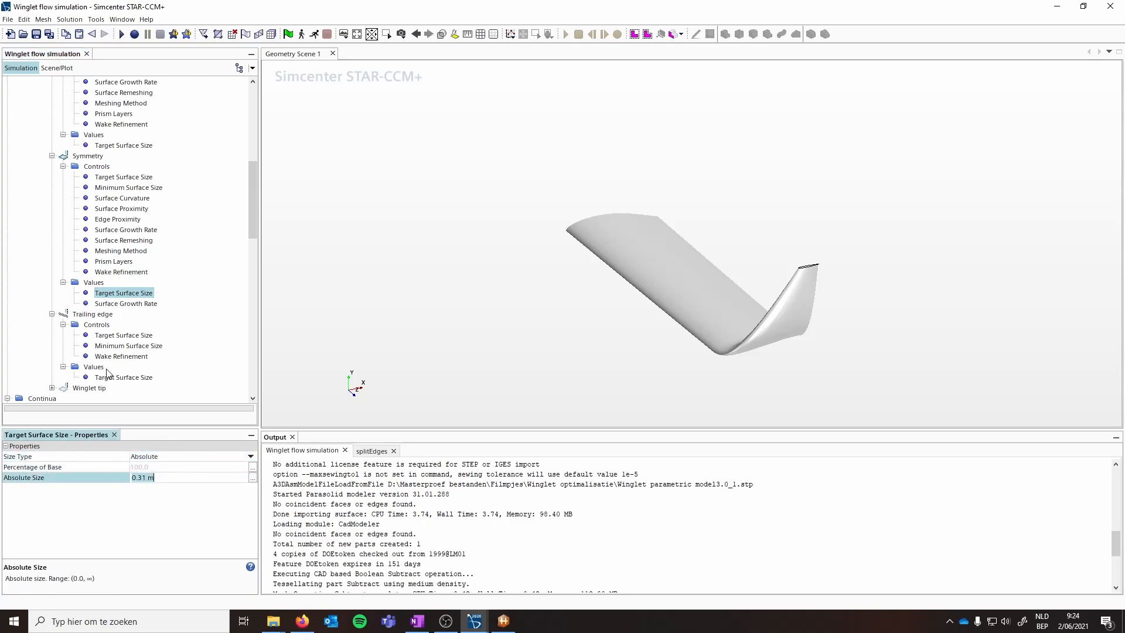
scroll(97, 169, "up", 2)
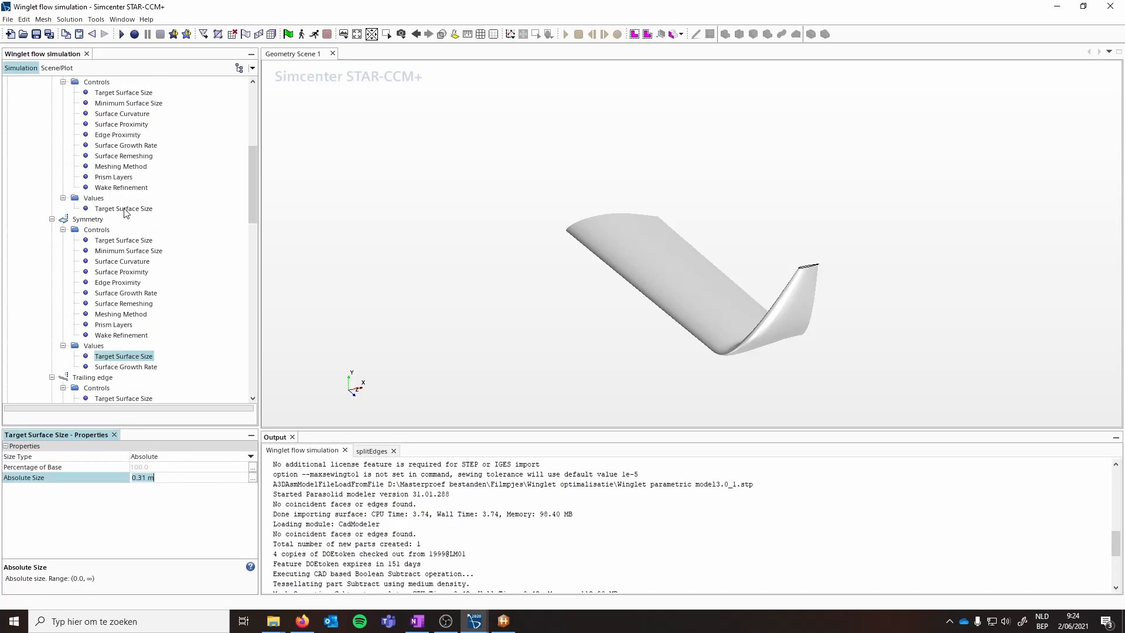
Step: Set the target surface size of the surface control listed before Symmetry to an absolute size of 0.31 m
left_click(125, 212)
left_click(202, 457)
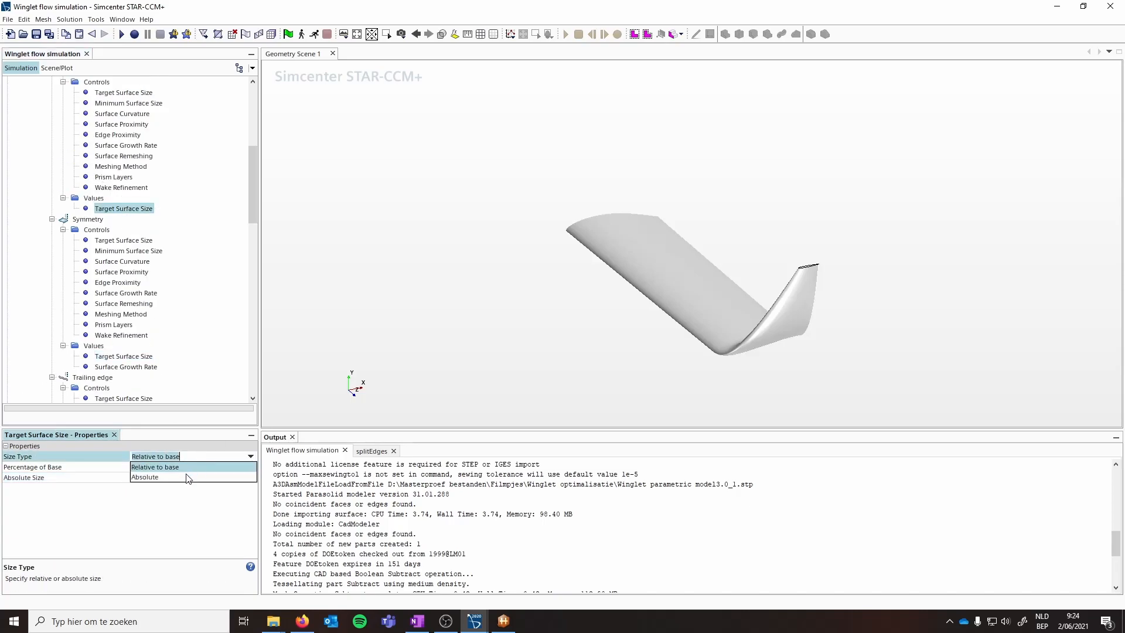
left_click(180, 479)
left_click(189, 478)
type("0.31")
key("Return")
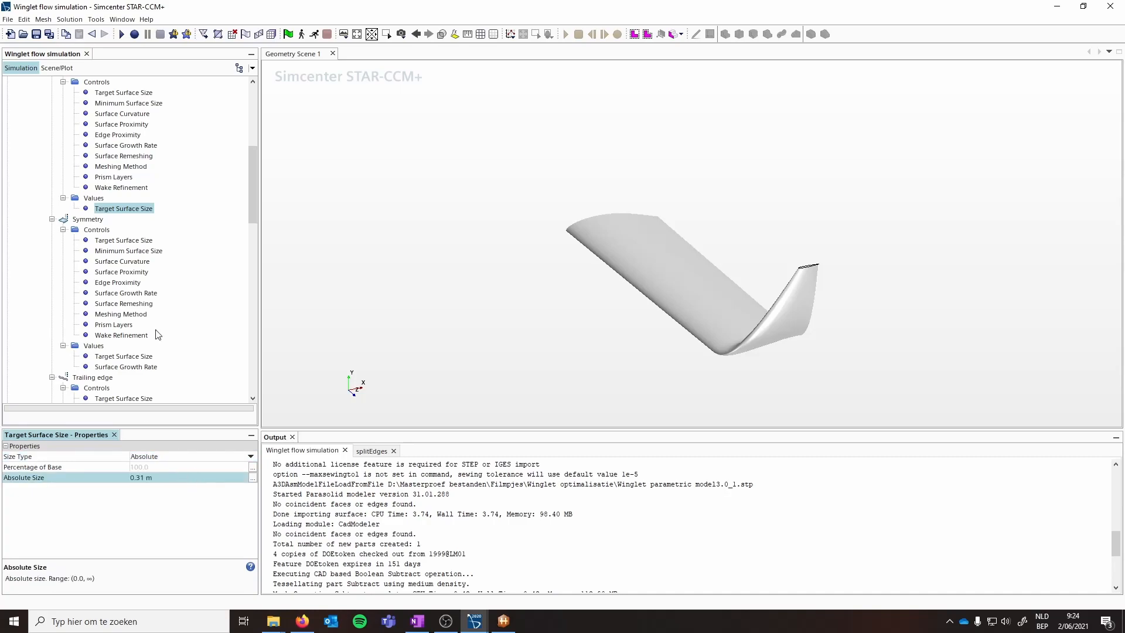
Step: Set the surface growth rate of the Symmetry surface control to Slow
scroll(163, 245, "up", 3)
scroll(157, 244, "down", 3)
left_click(121, 367)
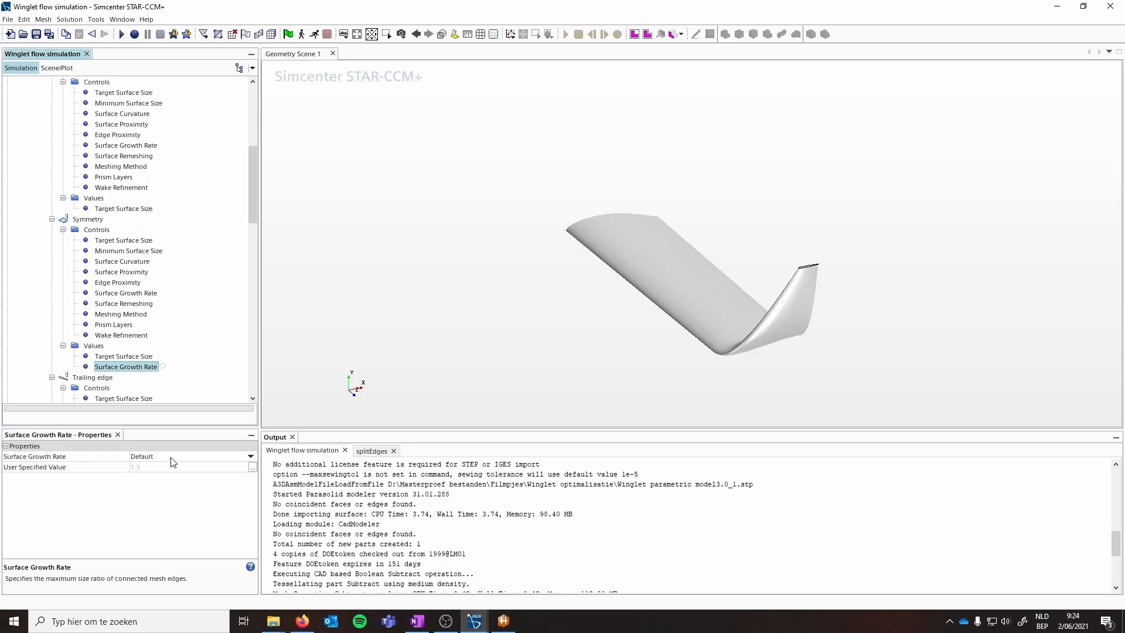
left_click(170, 457)
left_click(154, 487)
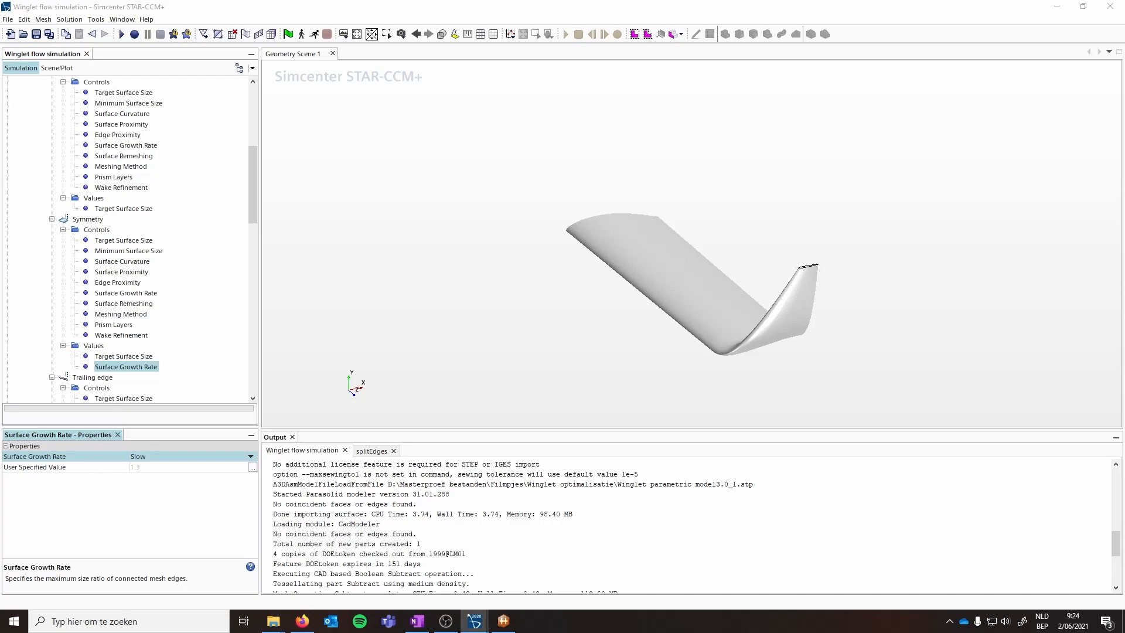
Step: Assign the WINGLET TIP part surface to the Winglet tip surface control
scroll(147, 340, "down", 3)
left_click(93, 356)
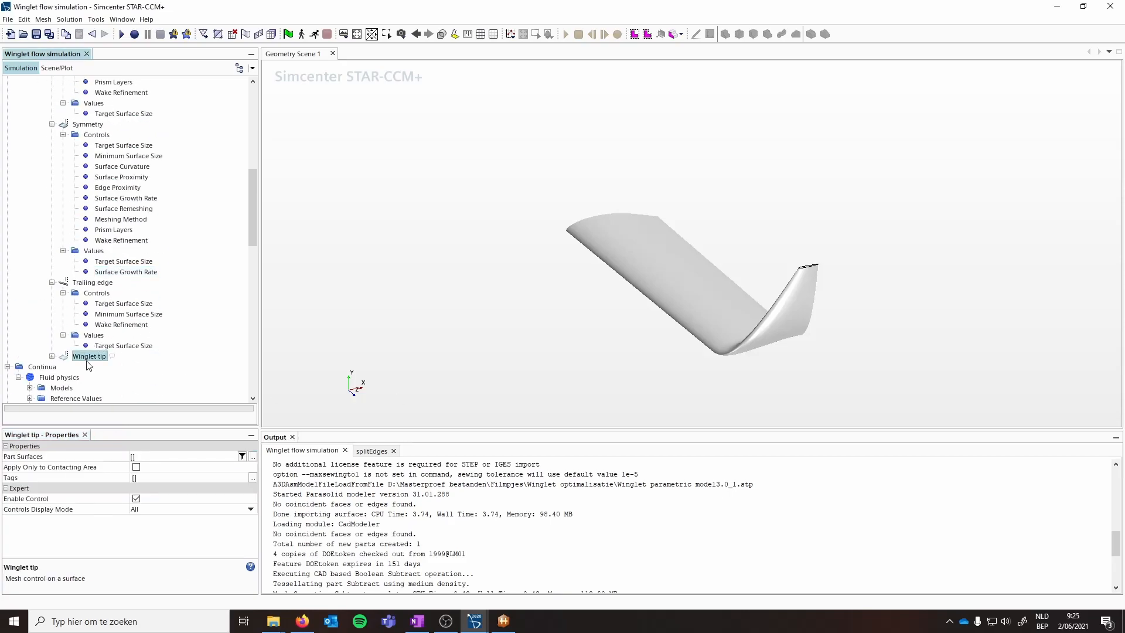
left_click(170, 457)
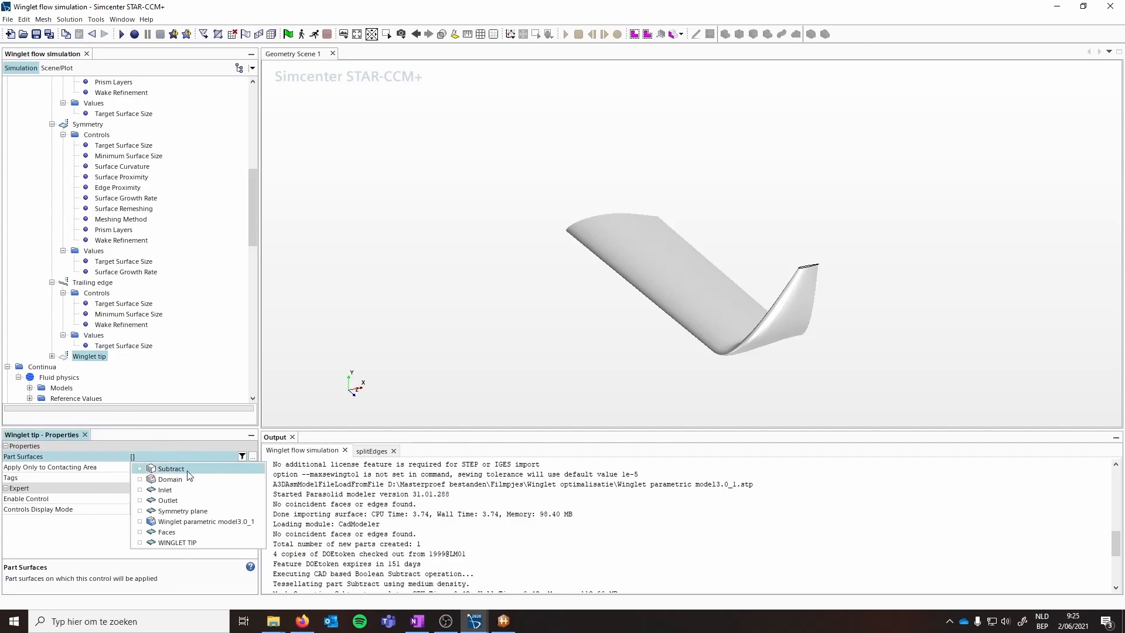
left_click(153, 543)
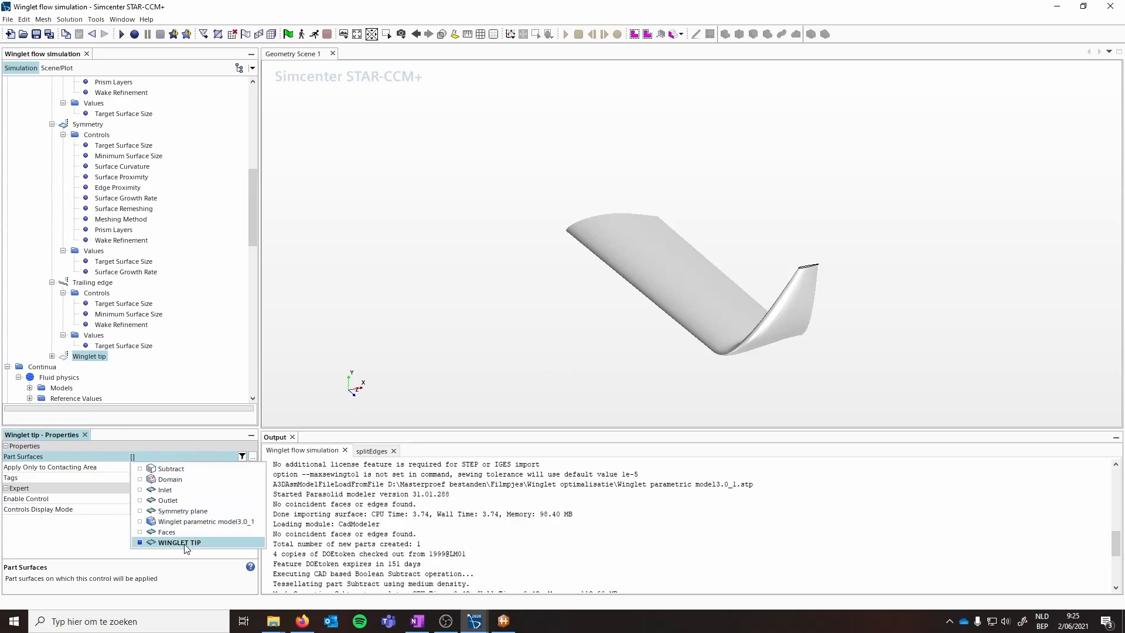
left_click(51, 355)
Step: Switch the target surface size of the Winglet tip surface control to Custom
left_click(51, 356)
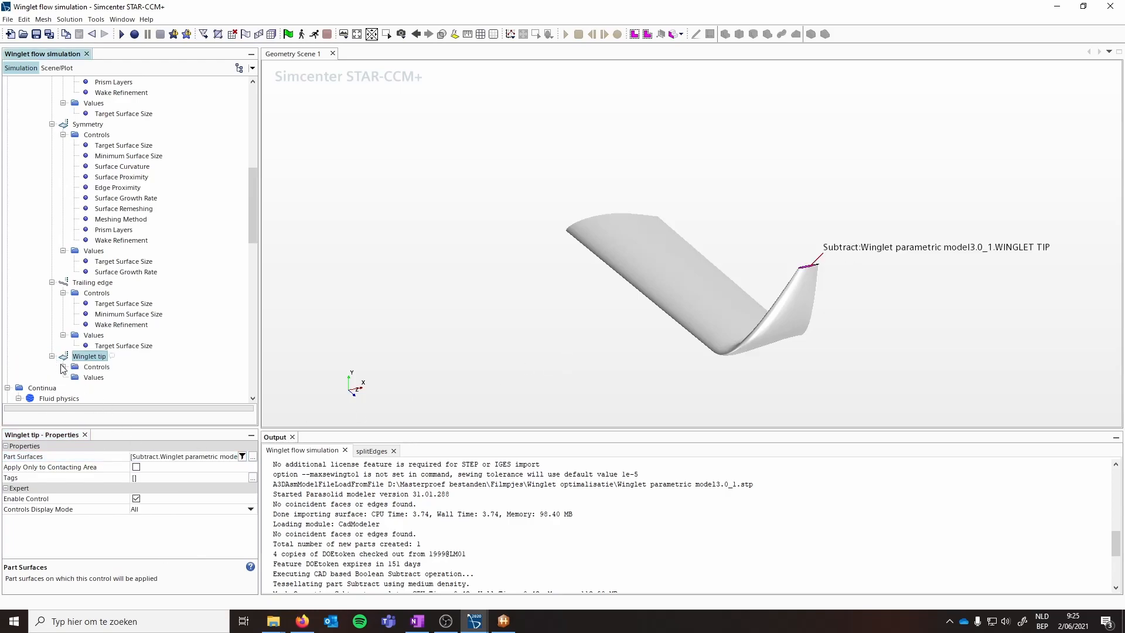
scroll(88, 388, "down", 2)
left_click(112, 304)
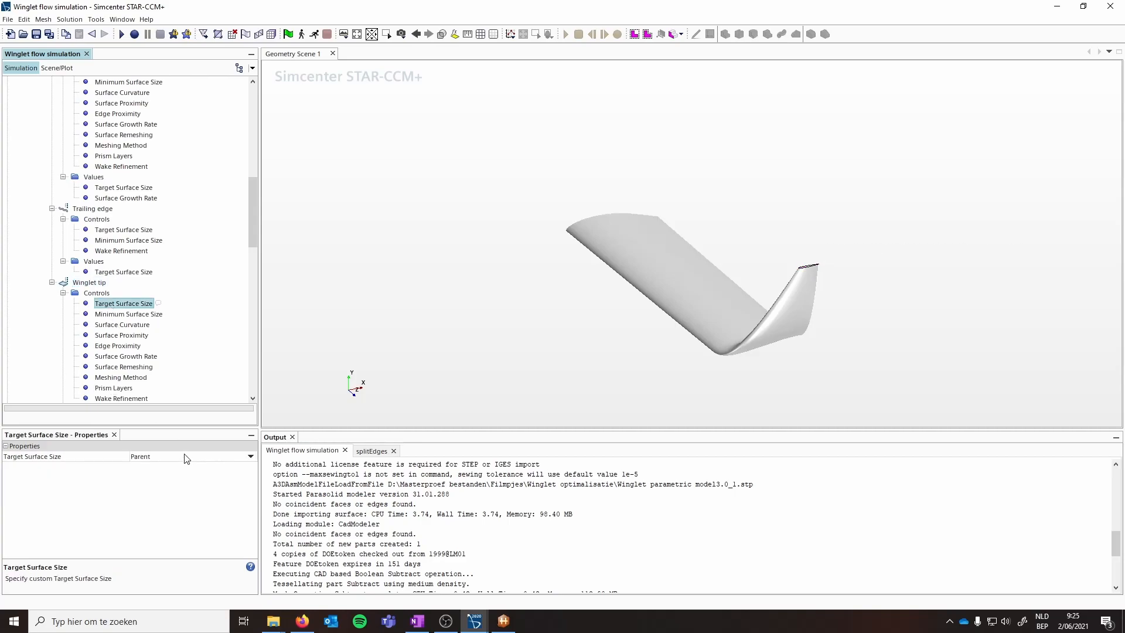
left_click(187, 457)
left_click(168, 479)
Step: Set the custom target surface size of the Winglet tip control to an absolute size of 3.0E-4 m
scroll(102, 339, "down", 4)
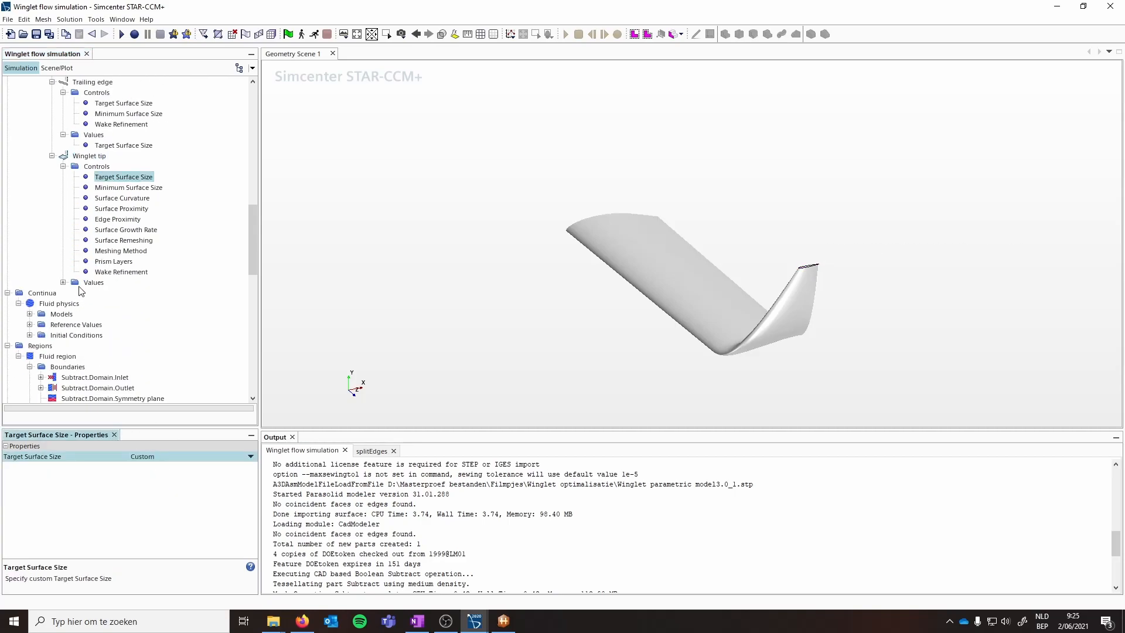
left_click(120, 293)
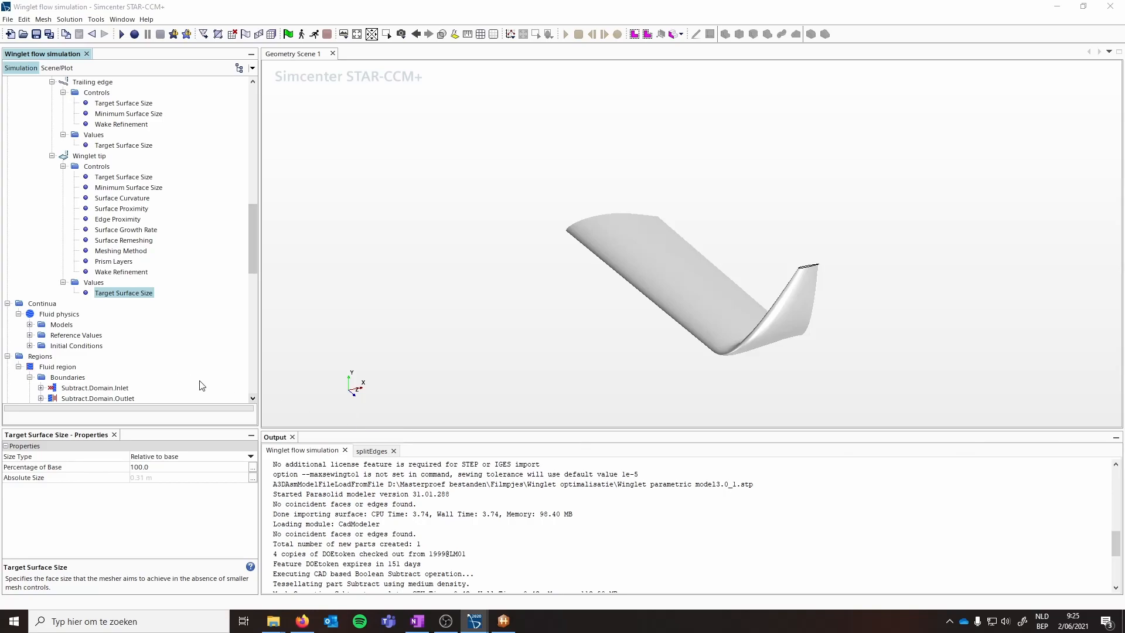
left_click(179, 457)
left_click(176, 477)
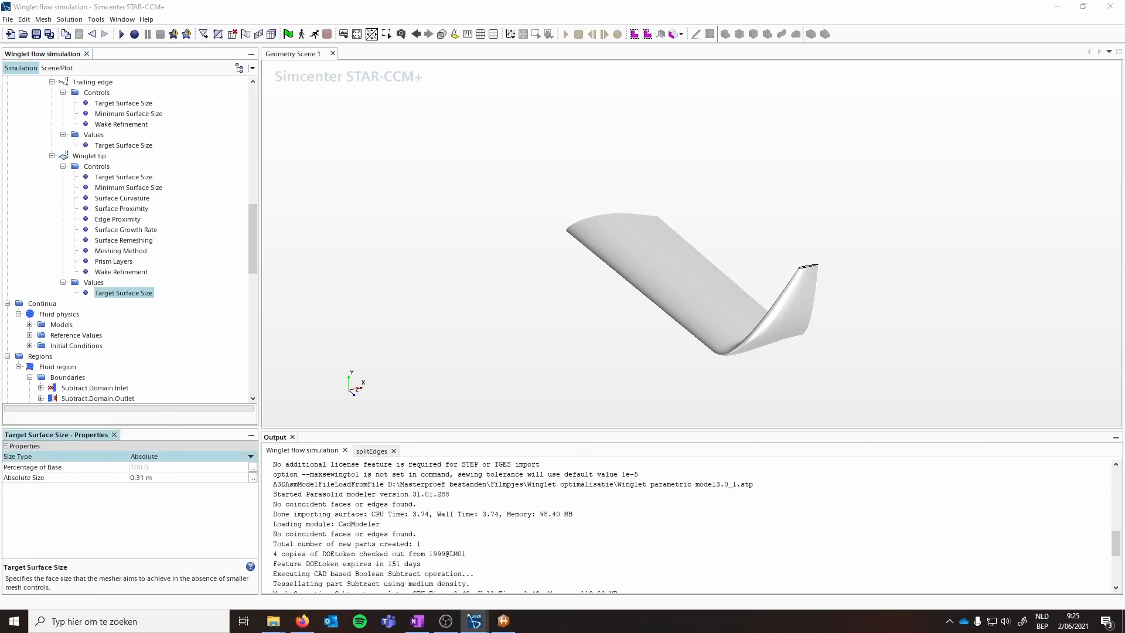
left_click(171, 478)
type("3.0E-4 m")
key("Return")
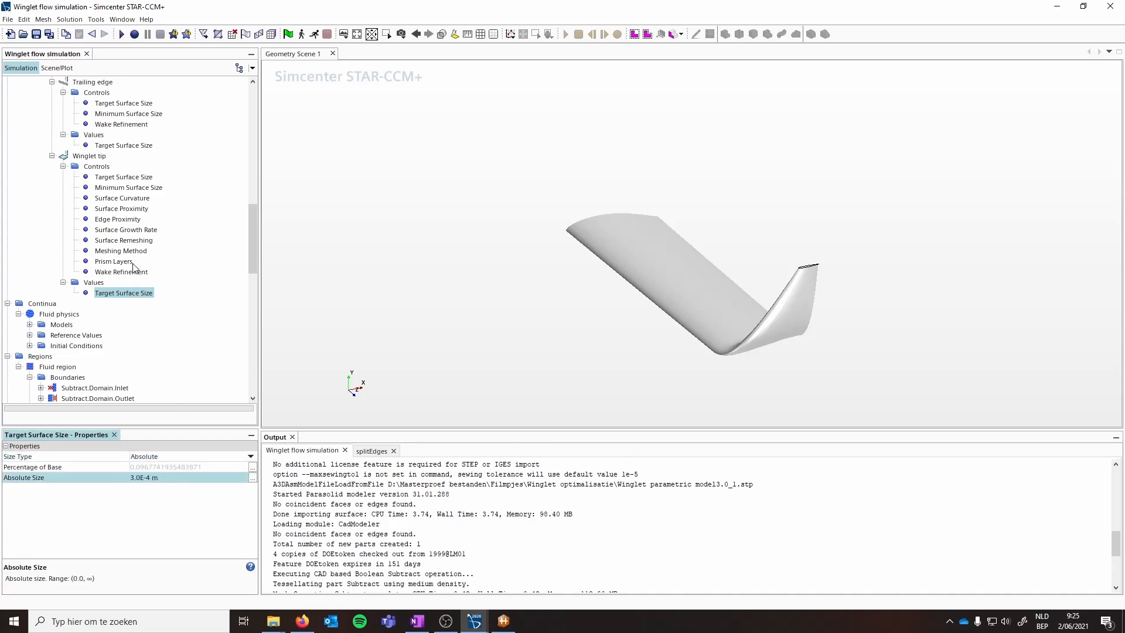
Step: Examine the Velocity, Xvelocity and Yvelocity parameters and the velocity magnitude of the domain inlet
scroll(134, 267, "up", 12)
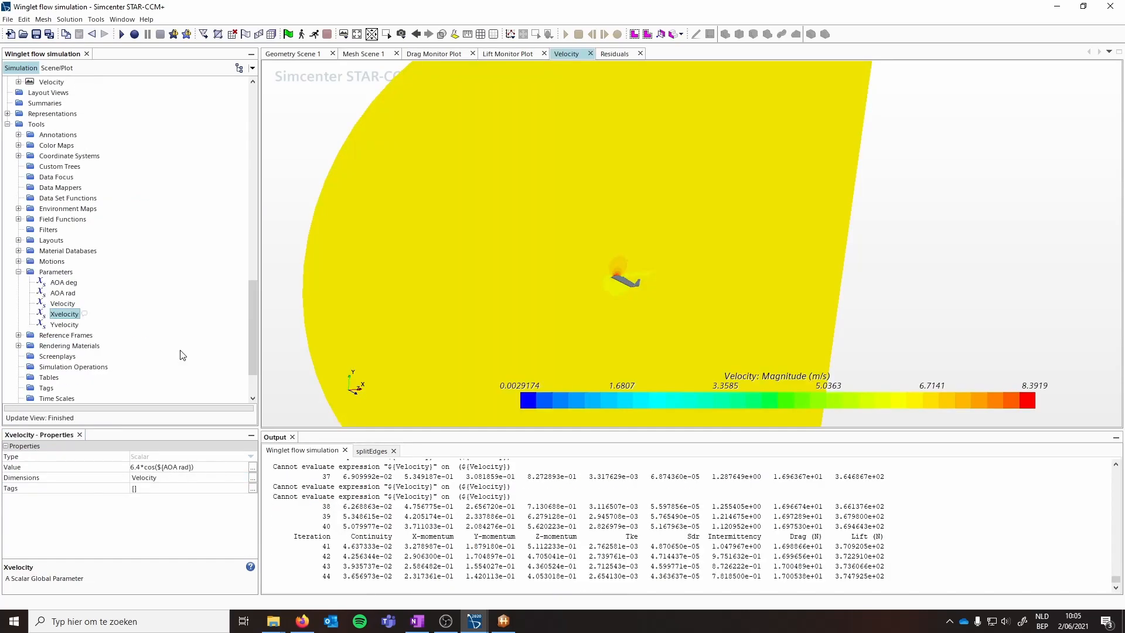
left_click(62, 304)
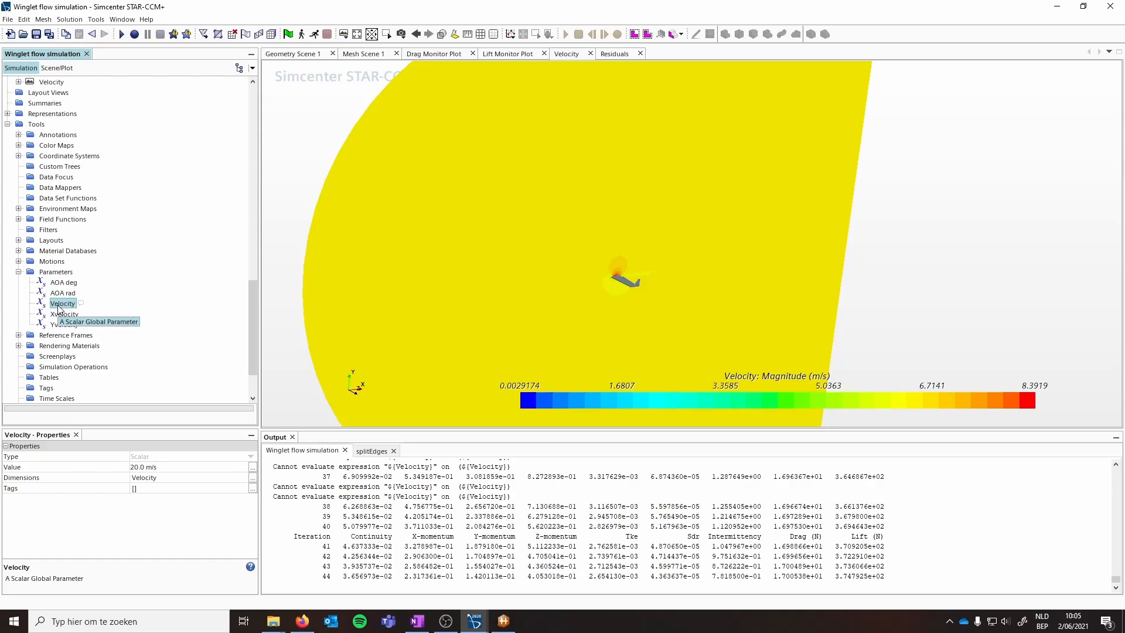
left_click(66, 314)
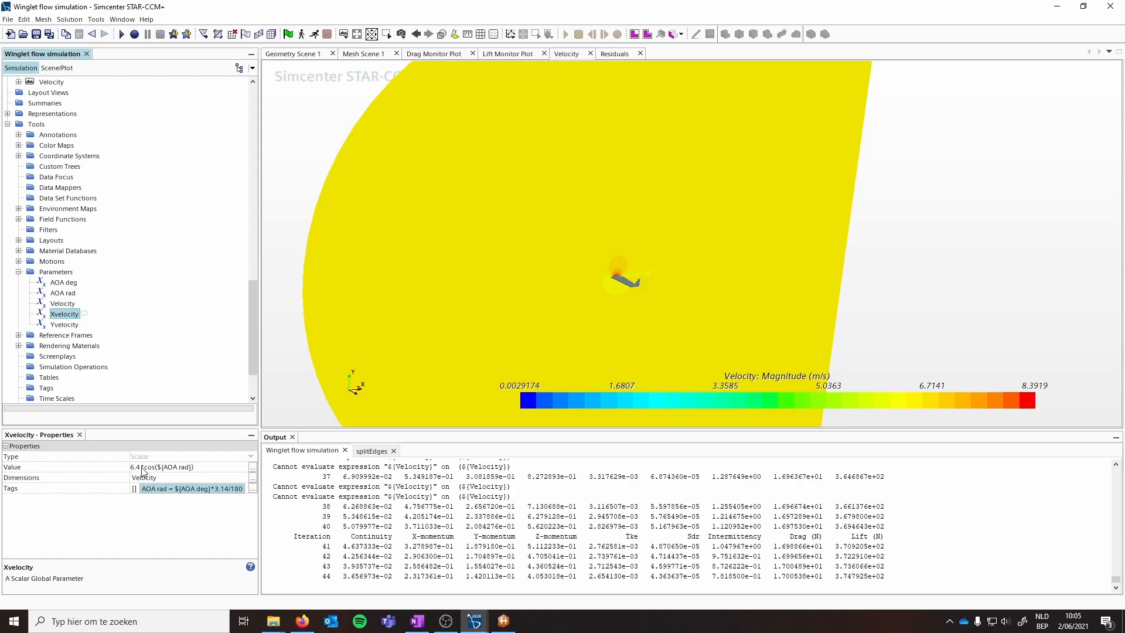
left_click(64, 324)
scroll(94, 314, "up", 15)
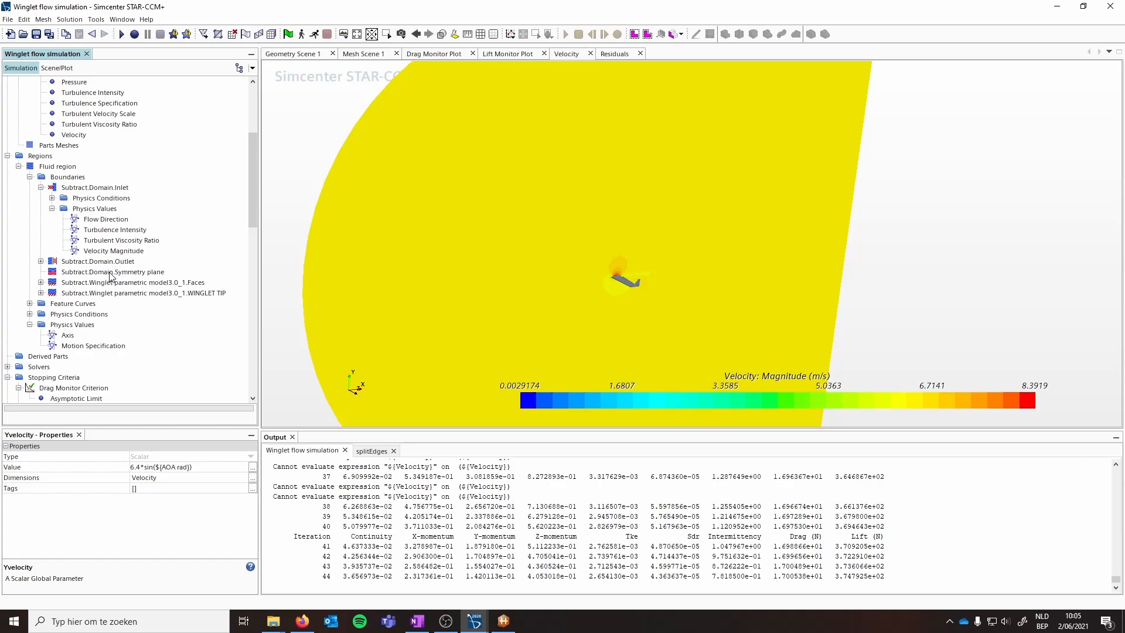
left_click(103, 251)
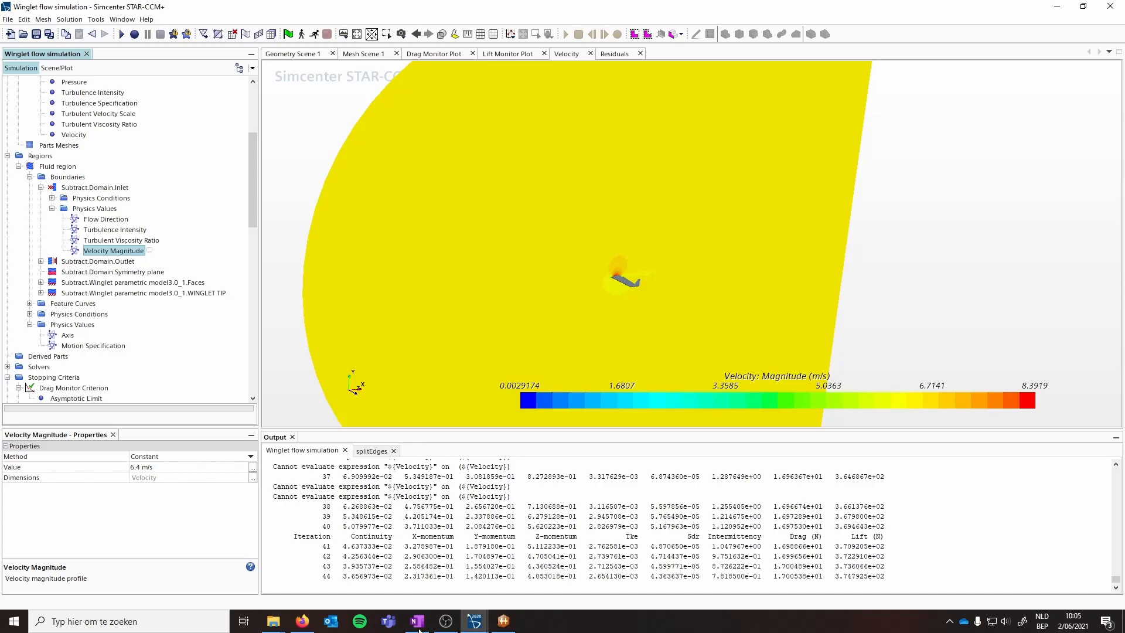
left_click(314, 34)
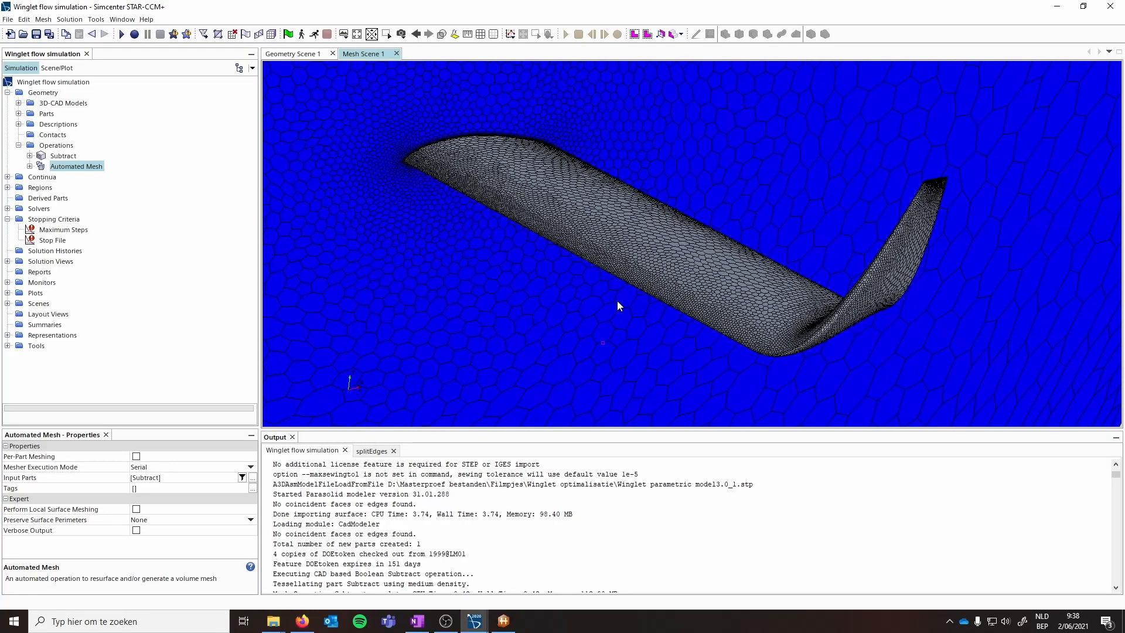
left_click_drag(618, 300, 670, 242)
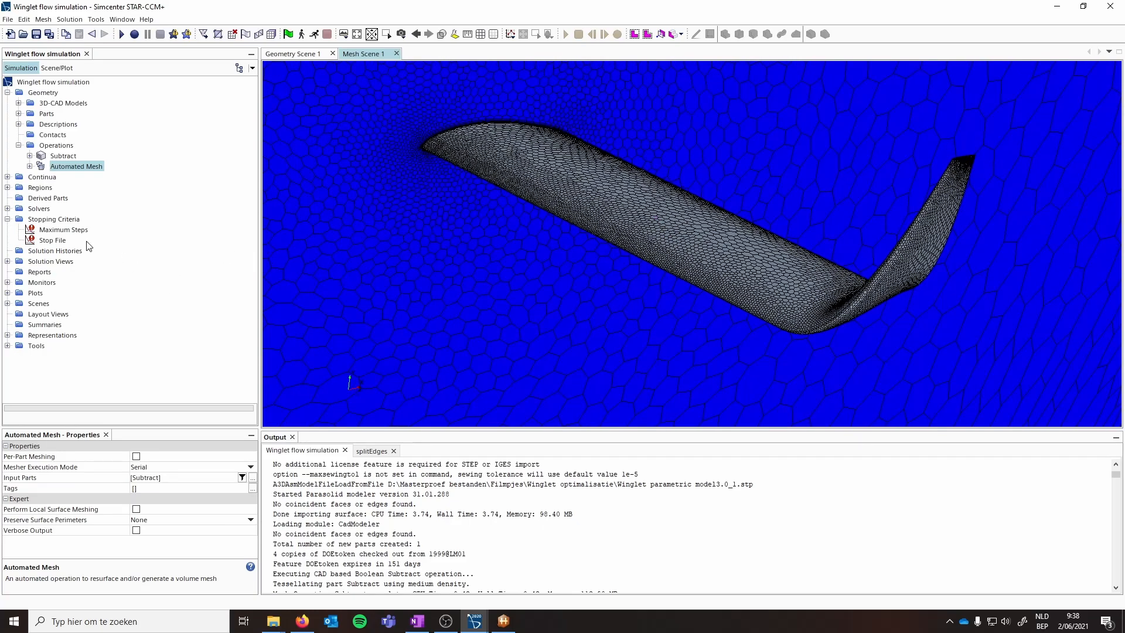
Step: Set the Maximum Steps stopping criterion to 400
left_click(49, 230)
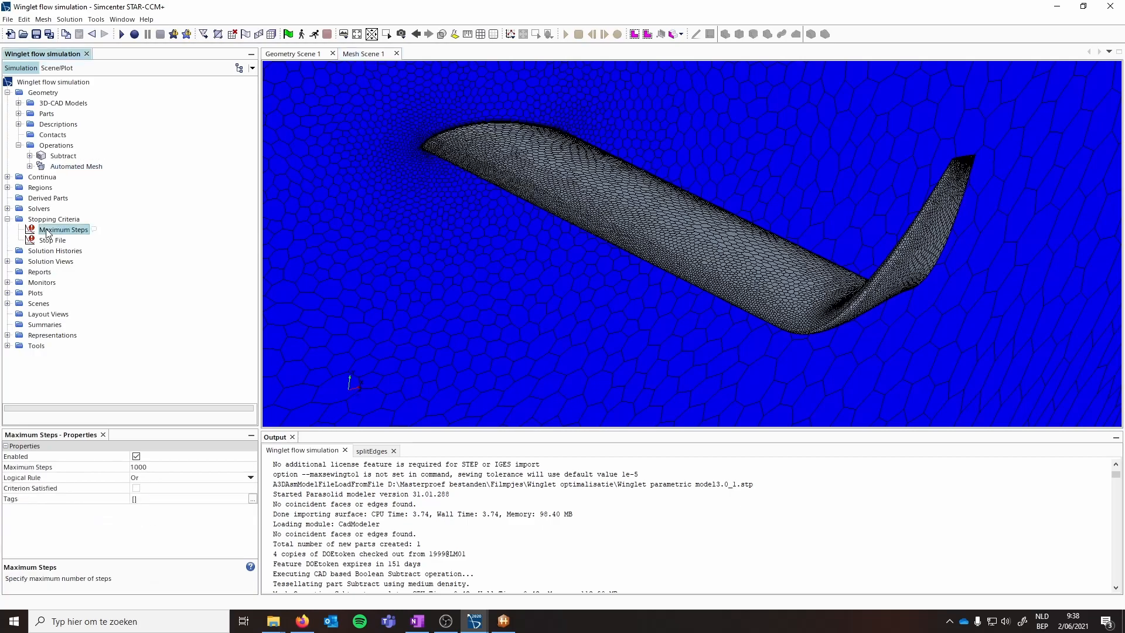
left_click(155, 467)
type("4")
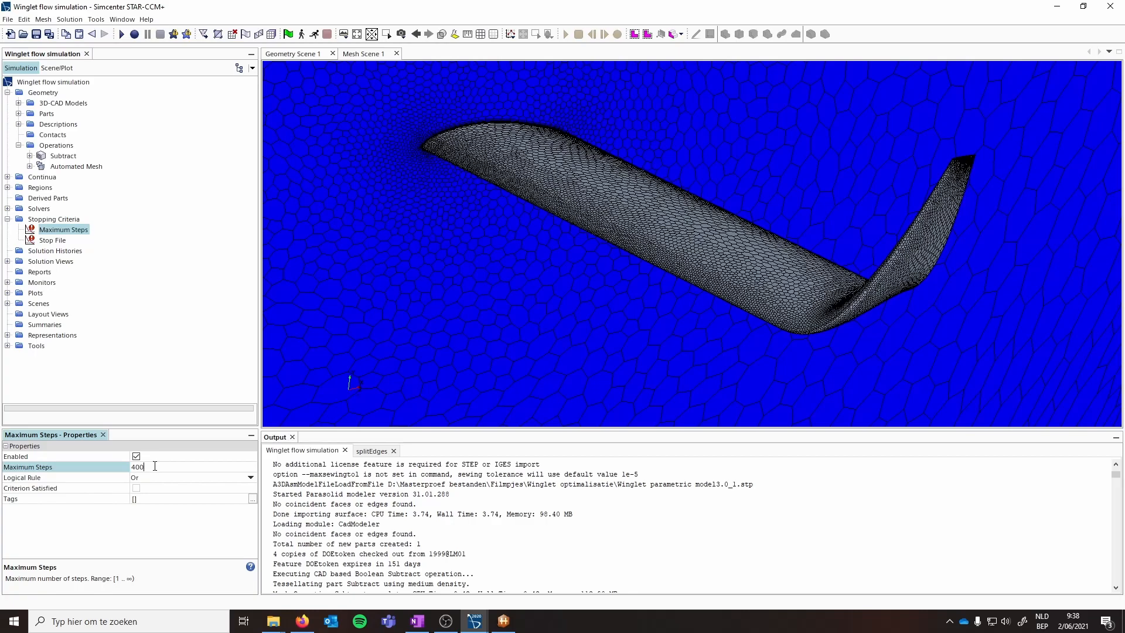
key("Return")
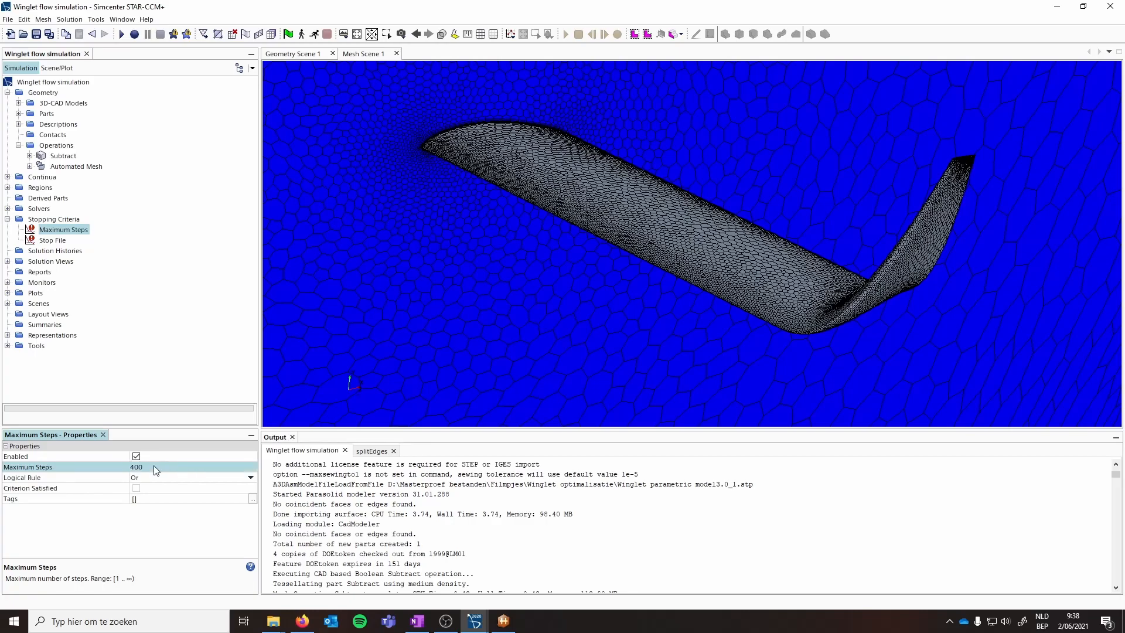
right_click(41, 220)
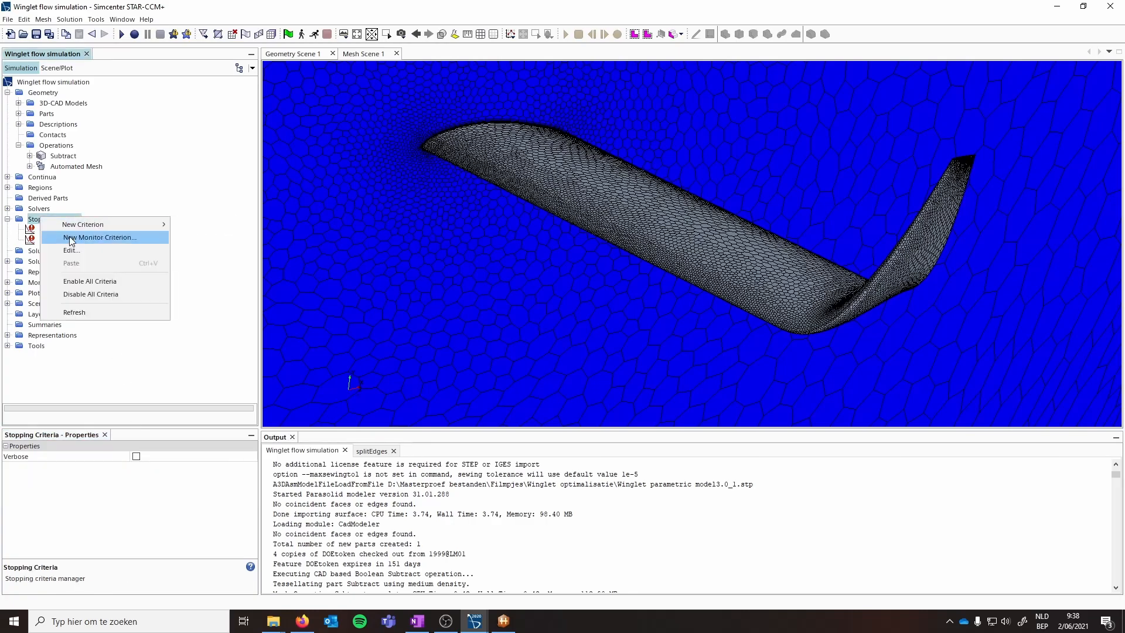
left_click(71, 238)
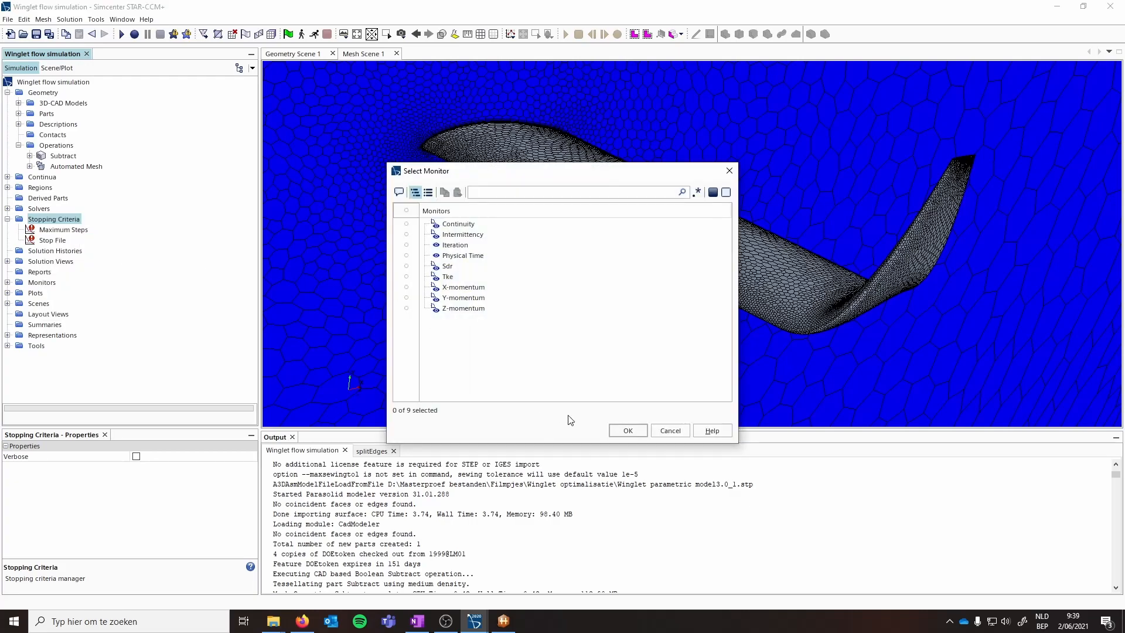
left_click(671, 431)
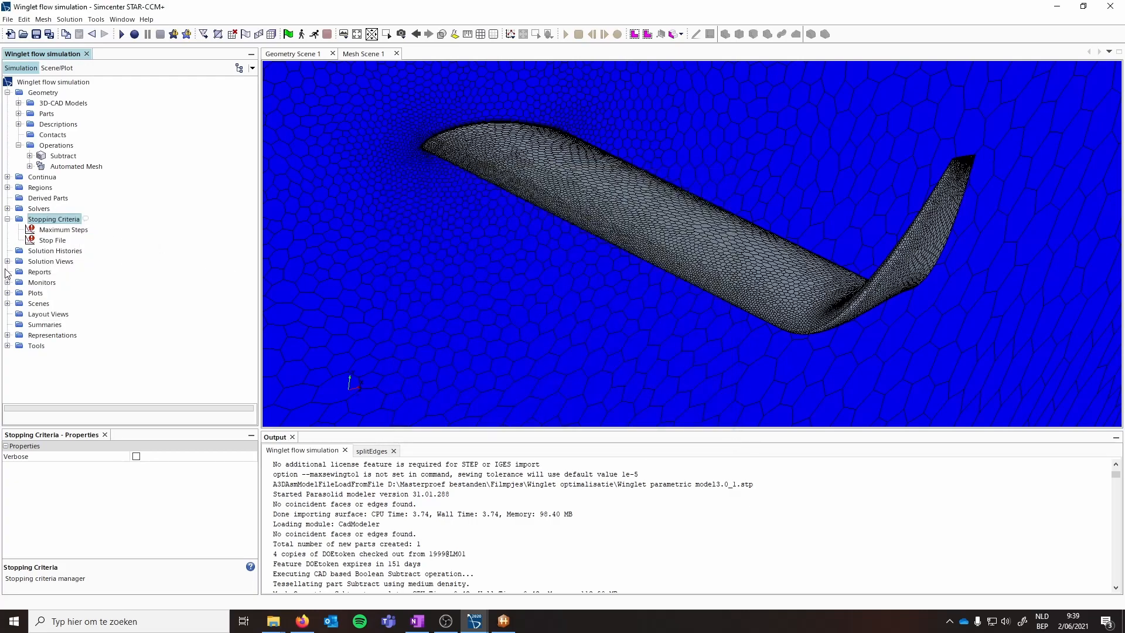
Step: Create two Flow / Energy force reports
left_click(42, 273)
right_click(40, 274)
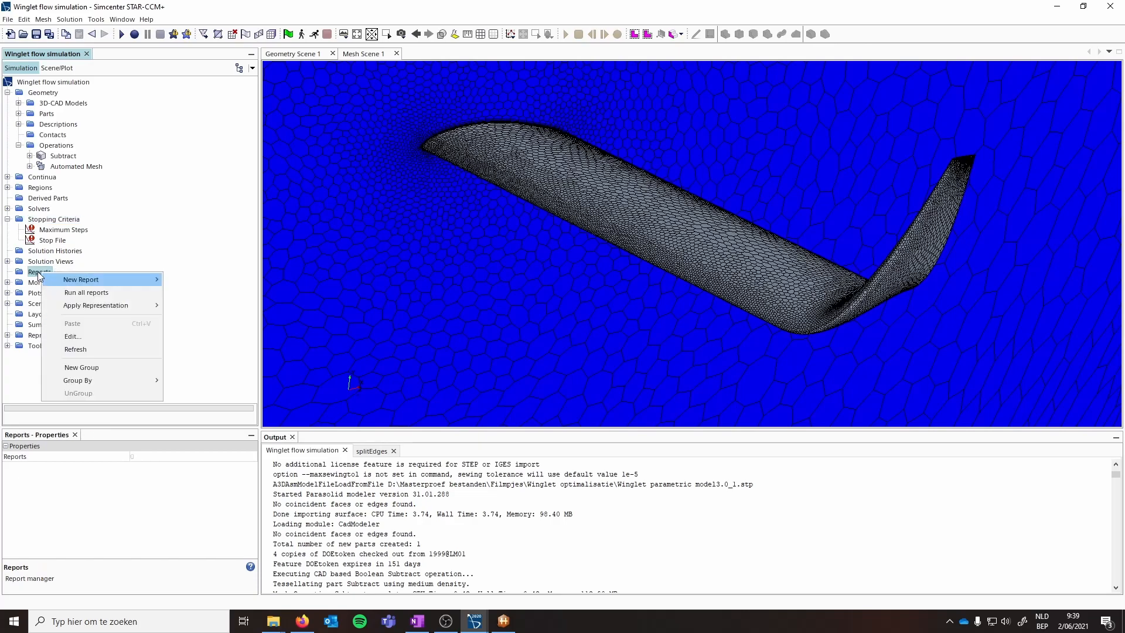
mouse_move(130, 283)
mouse_move(197, 307)
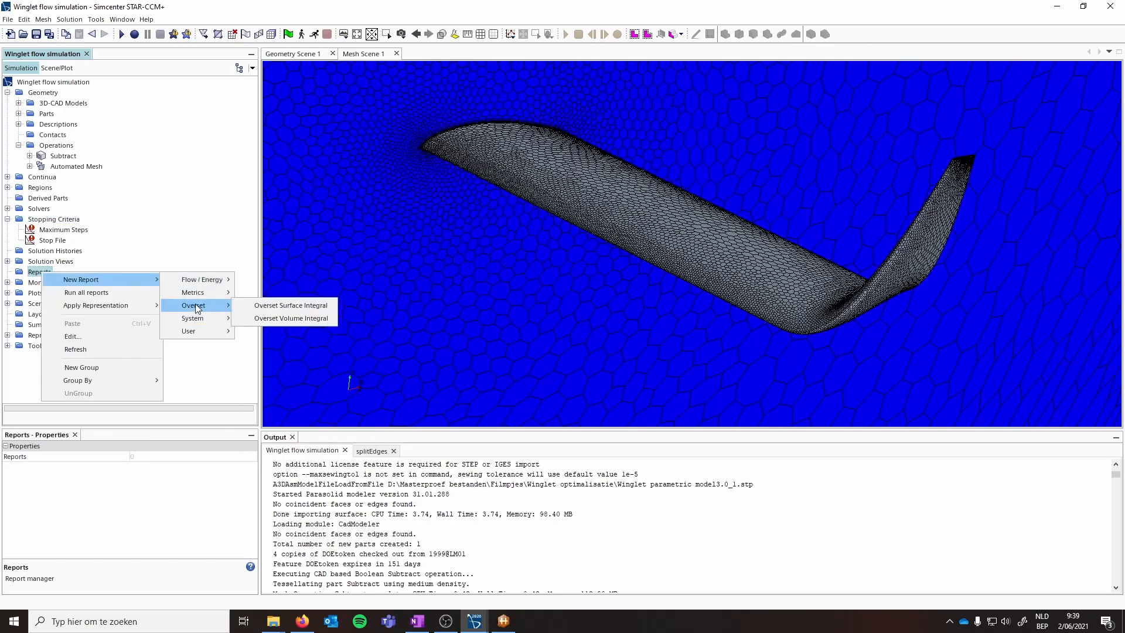
mouse_move(202, 278)
left_click(258, 279)
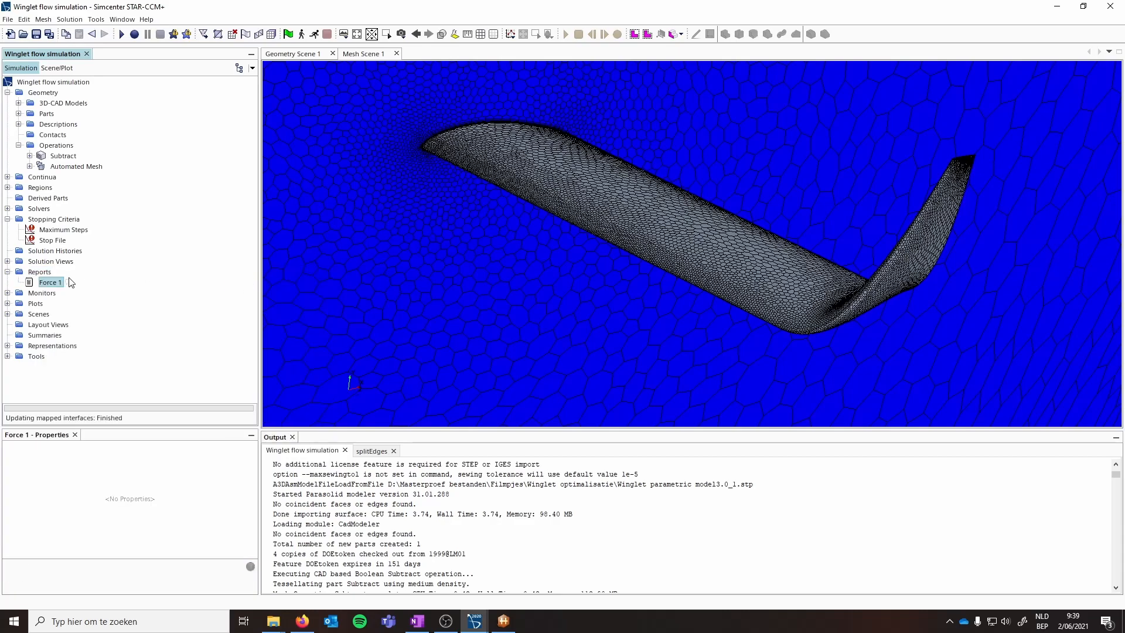
right_click(38, 273)
mouse_move(93, 281)
mouse_move(211, 284)
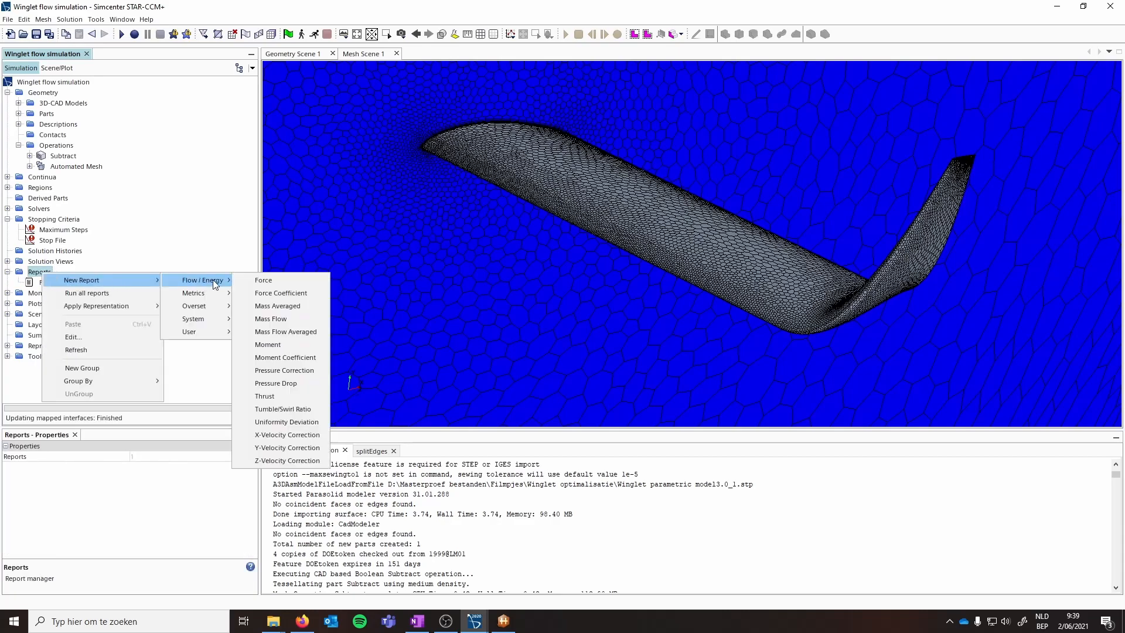
left_click(266, 280)
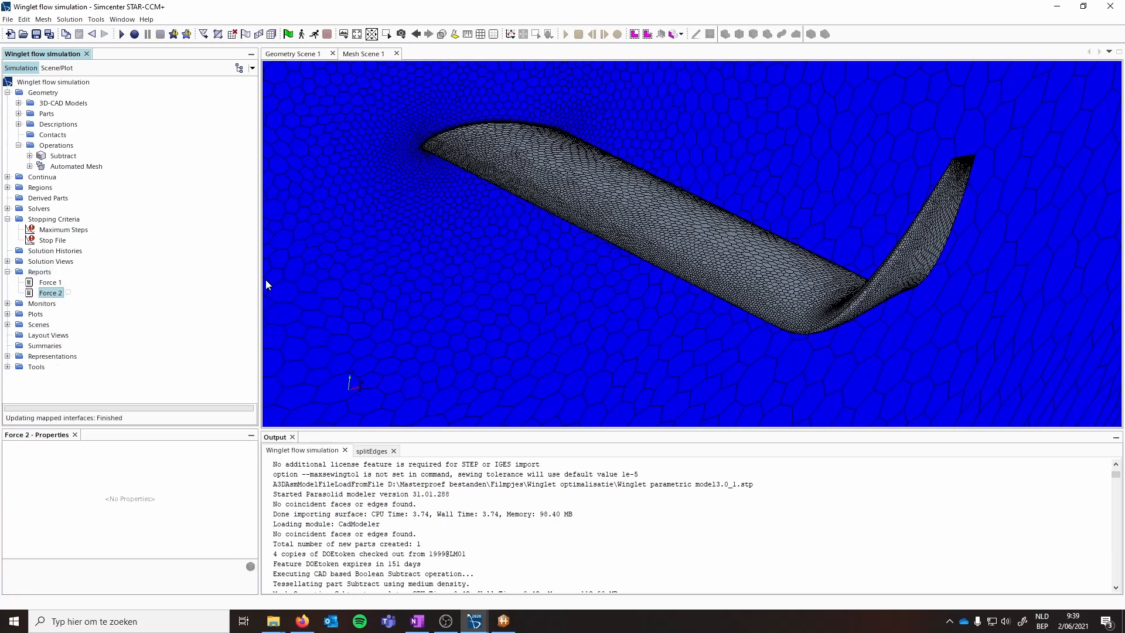
Step: Rename the Force 1 report to Lift and the Force 2 report to Drag
right_click(49, 284)
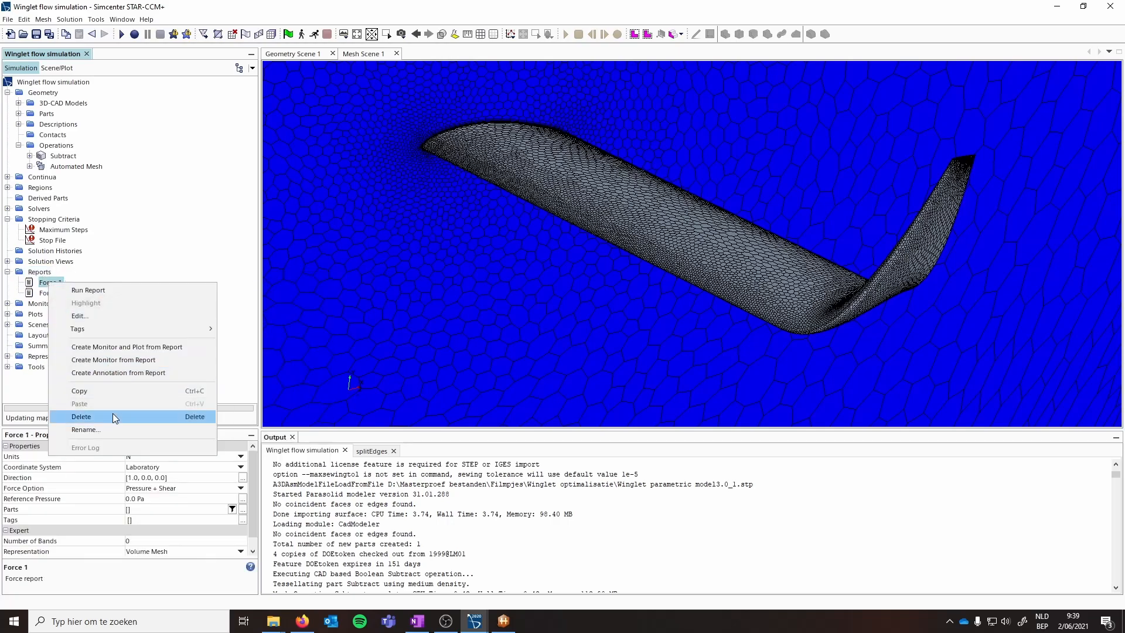
left_click(88, 430)
type("Lift")
key("Return")
right_click(53, 283)
left_click(103, 429)
type("Drag")
key("Return")
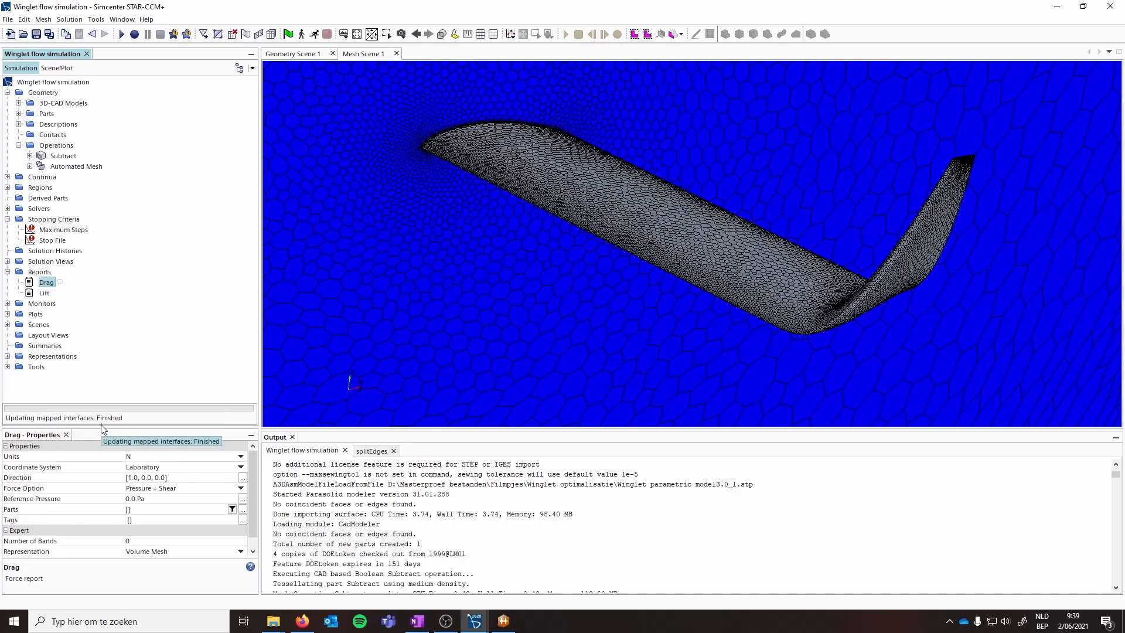
Step: Set the force direction of the Lift report to [0.0, 1.0, 0.0]
left_click(44, 292)
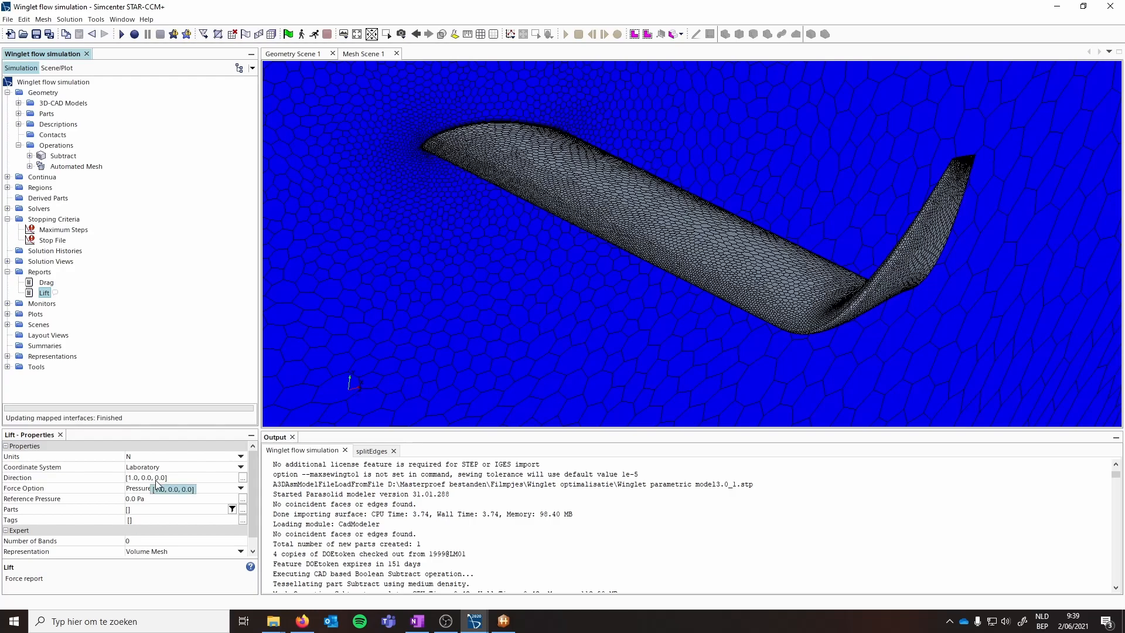
left_click(46, 283)
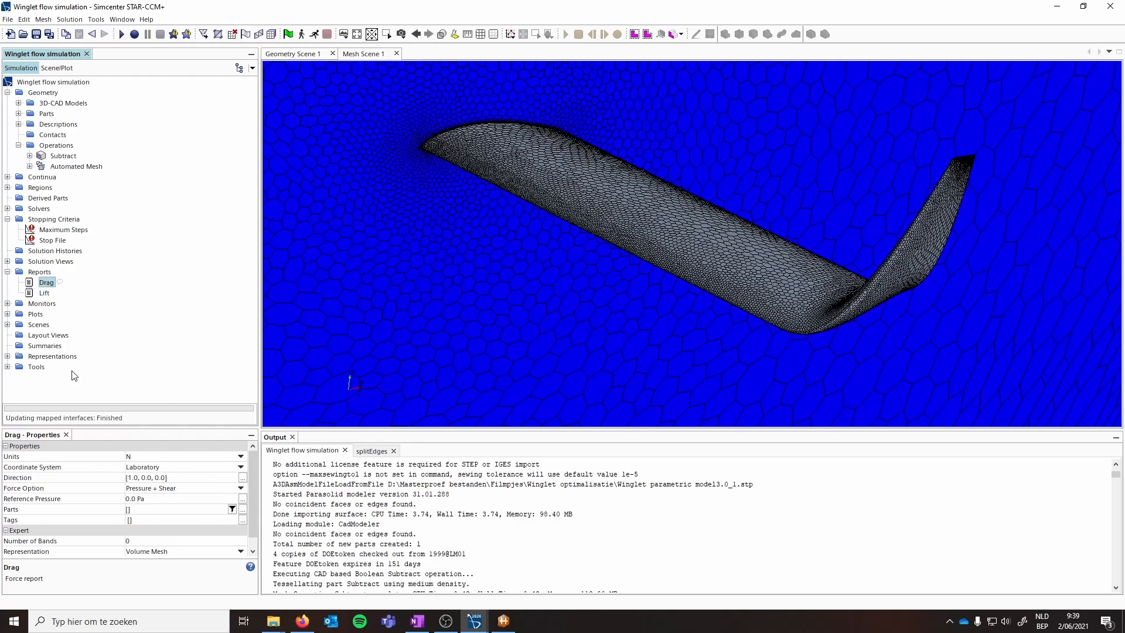
left_click(44, 293)
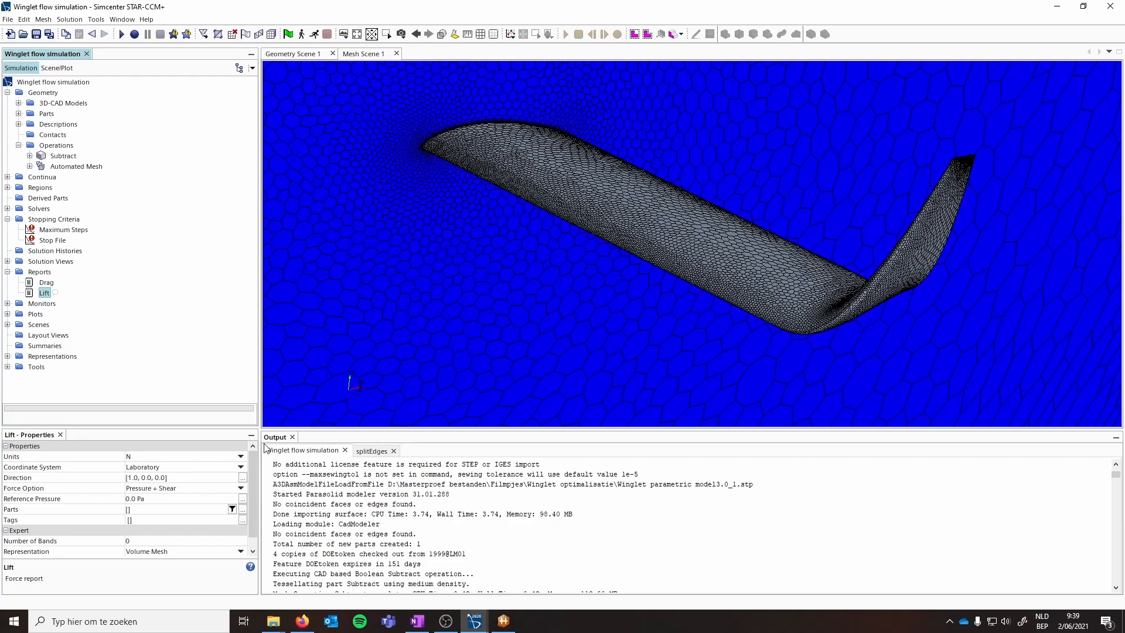
left_click(155, 477)
type("0")
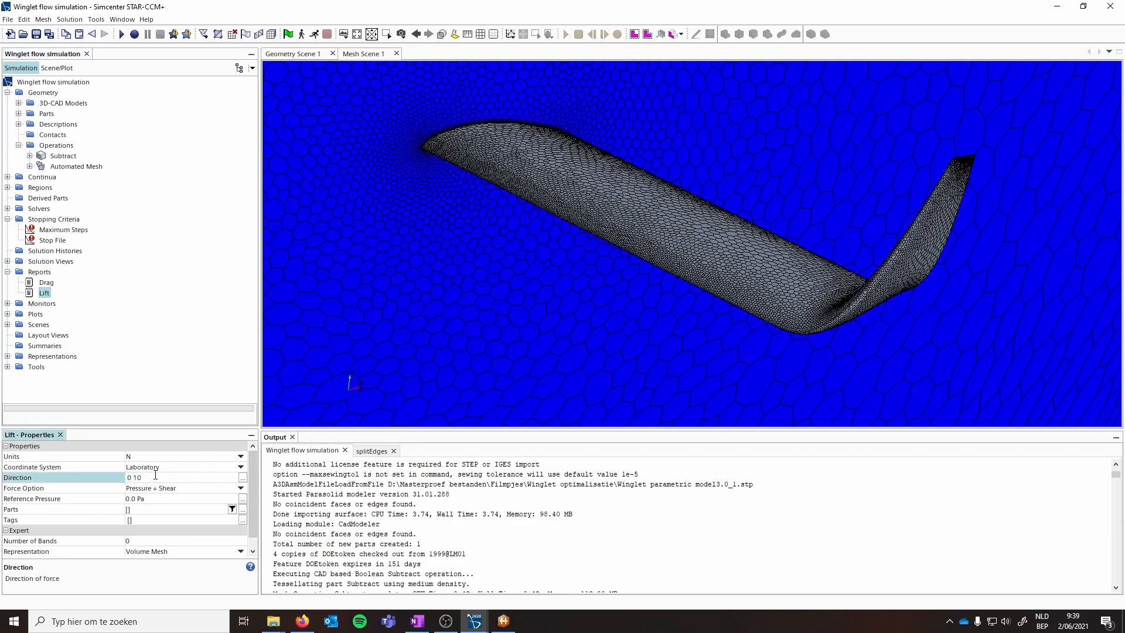
type(", 1.0, 0")
key("Return")
Step: Set the force direction of the Drag report to [${Xvelocity}, ${Yvelocity}, 0.0]
left_click(46, 283)
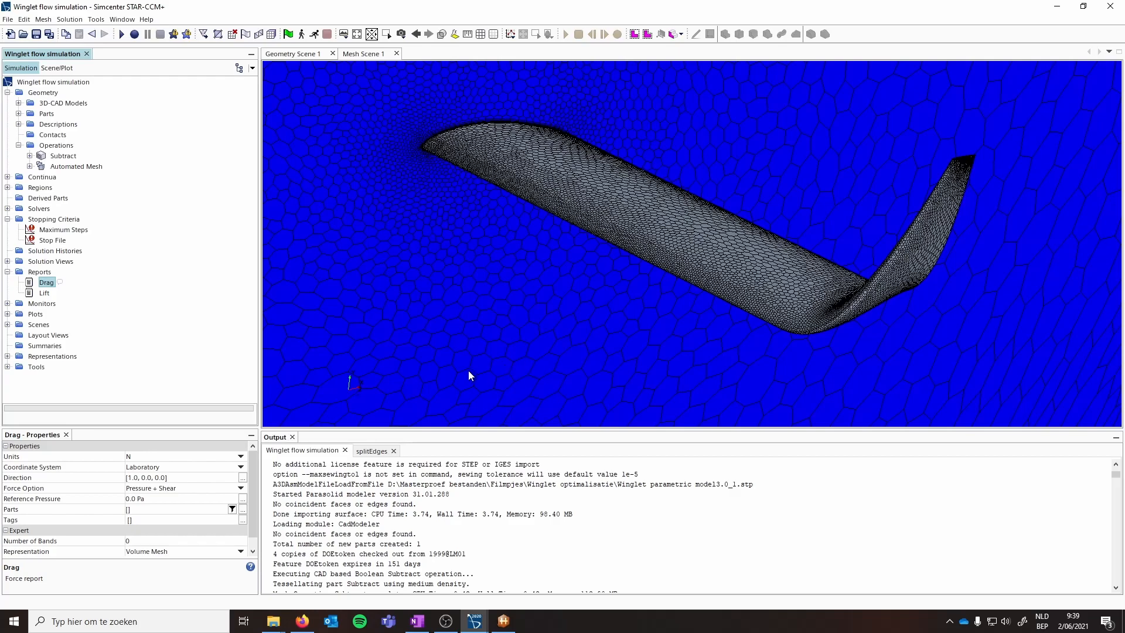
left_click_drag(634, 231, 607, 236)
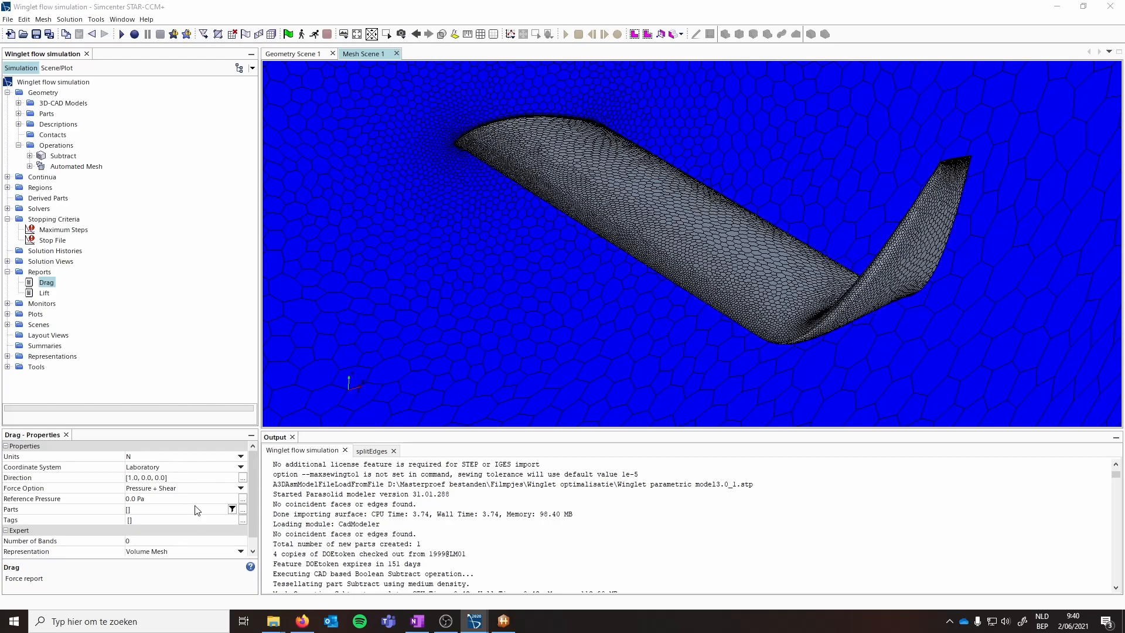
left_click(179, 478)
type("[${Xvelocity}, ${Yvelocity}, 0.0]")
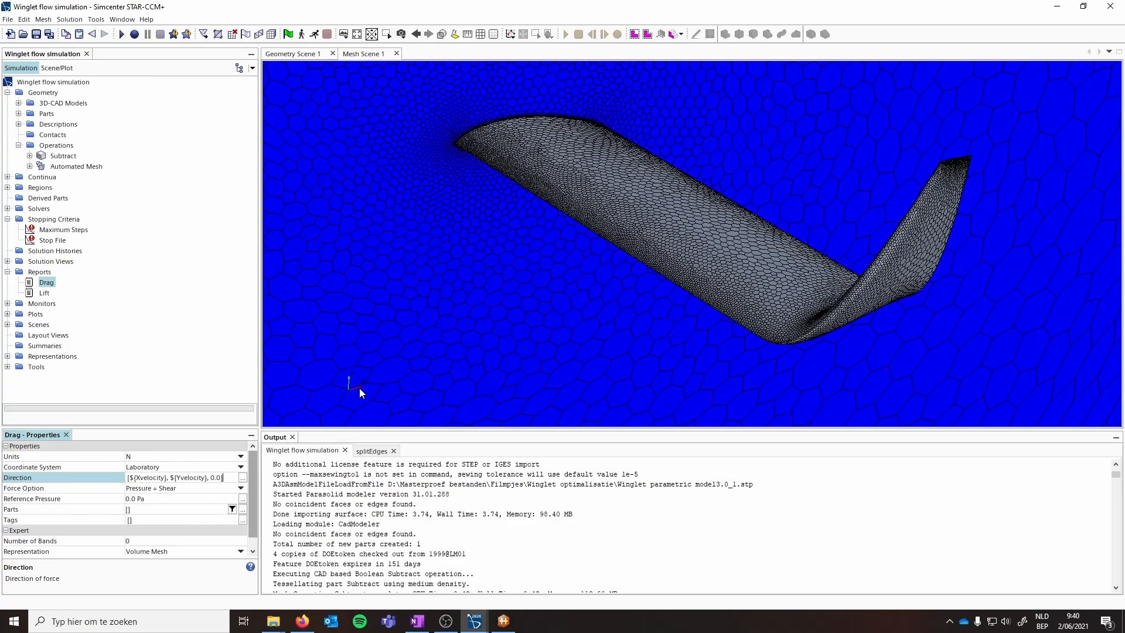
Step: Set the force direction of the Lift report to [-${Yvelocity}, ${Xvelocity}, 0.0]
left_click(44, 293)
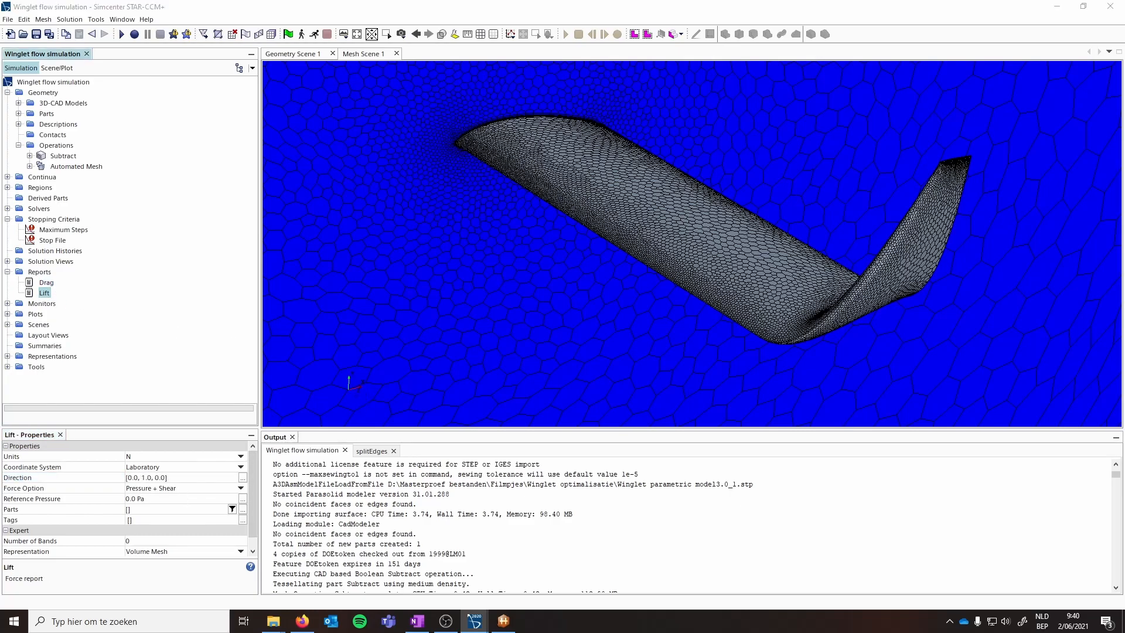
left_click(182, 478)
type("[-${Yvelocity}, ${Xvelocity}, 0.0]")
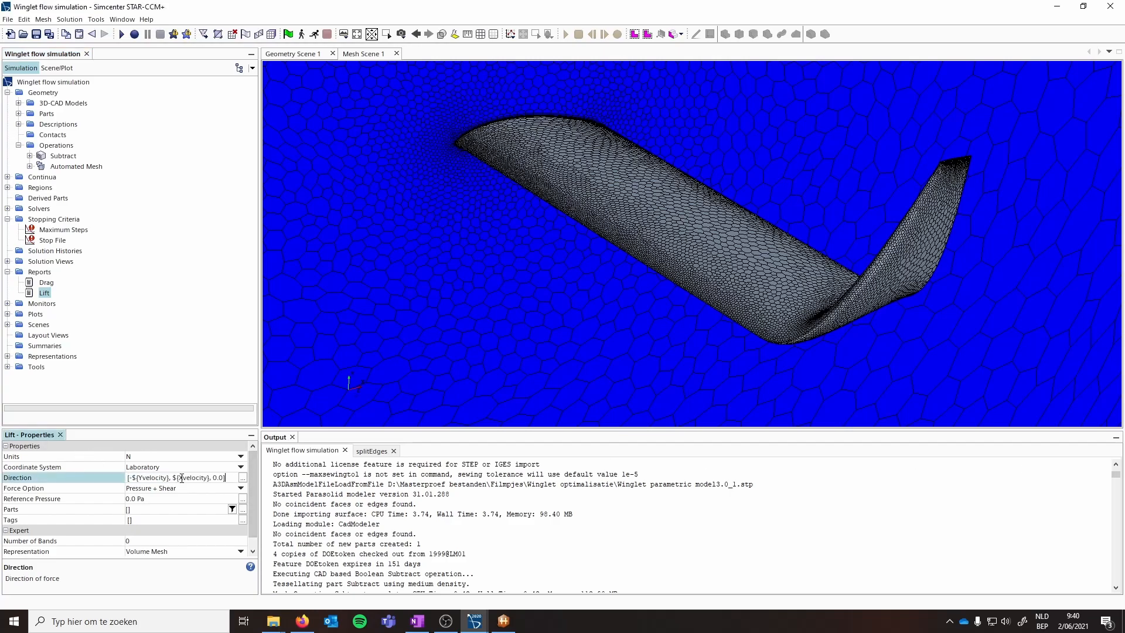
key("Return")
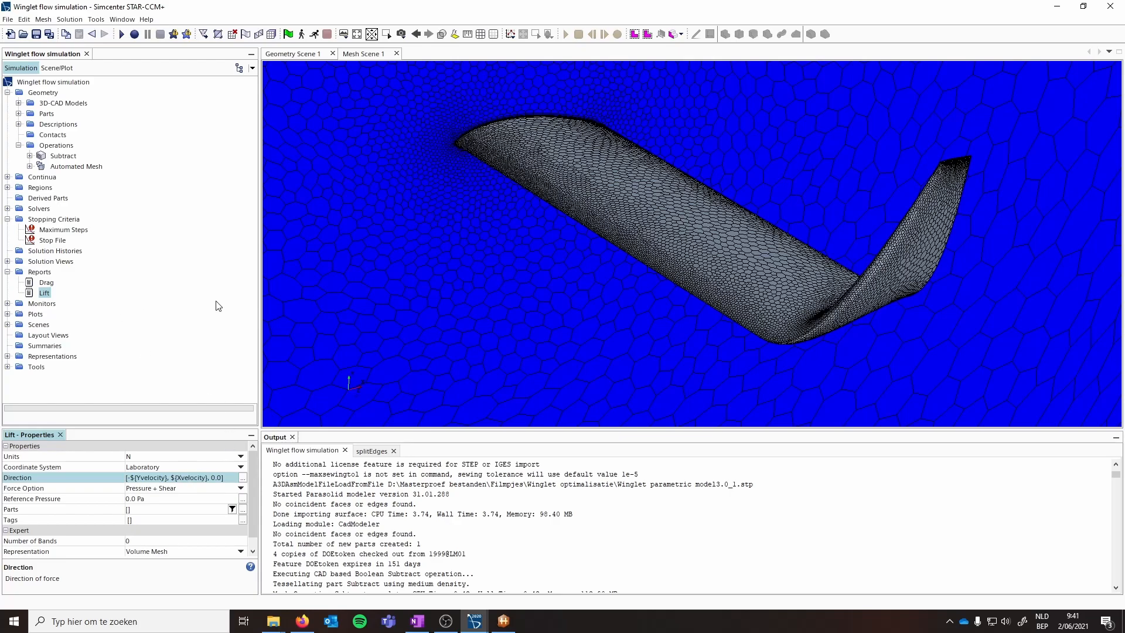
Step: Create monitors and plots from the Drag and Lift reports, using a separate plot for each report
left_click(46, 283)
left_click(46, 294, "ctrl")
right_click(46, 295)
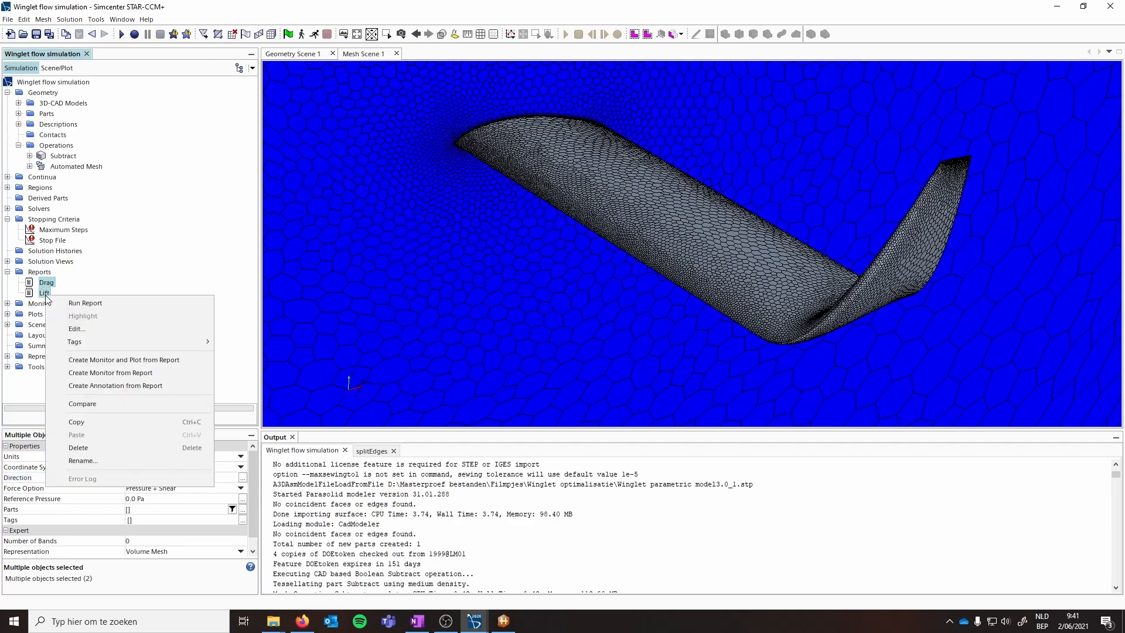
mouse_move(91, 344)
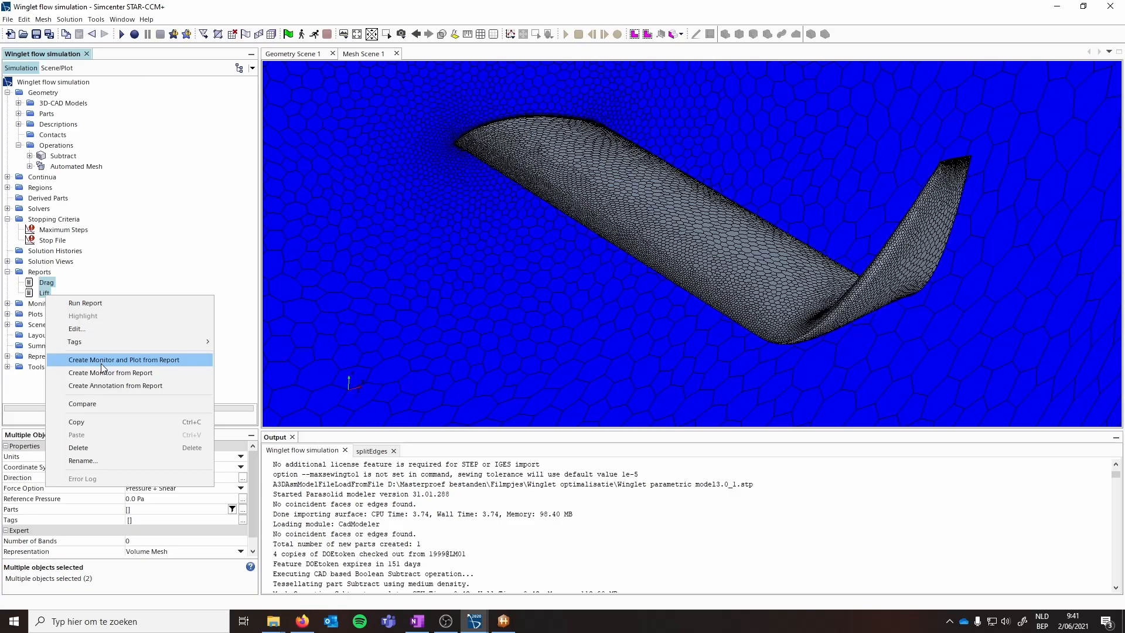
left_click(101, 363)
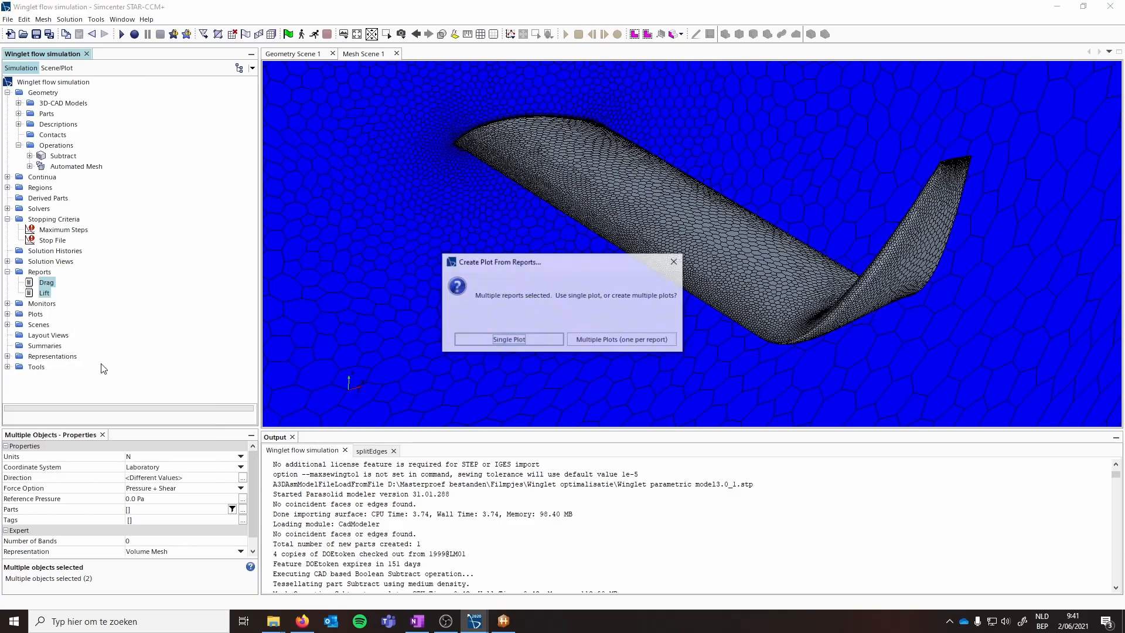
left_click(614, 341)
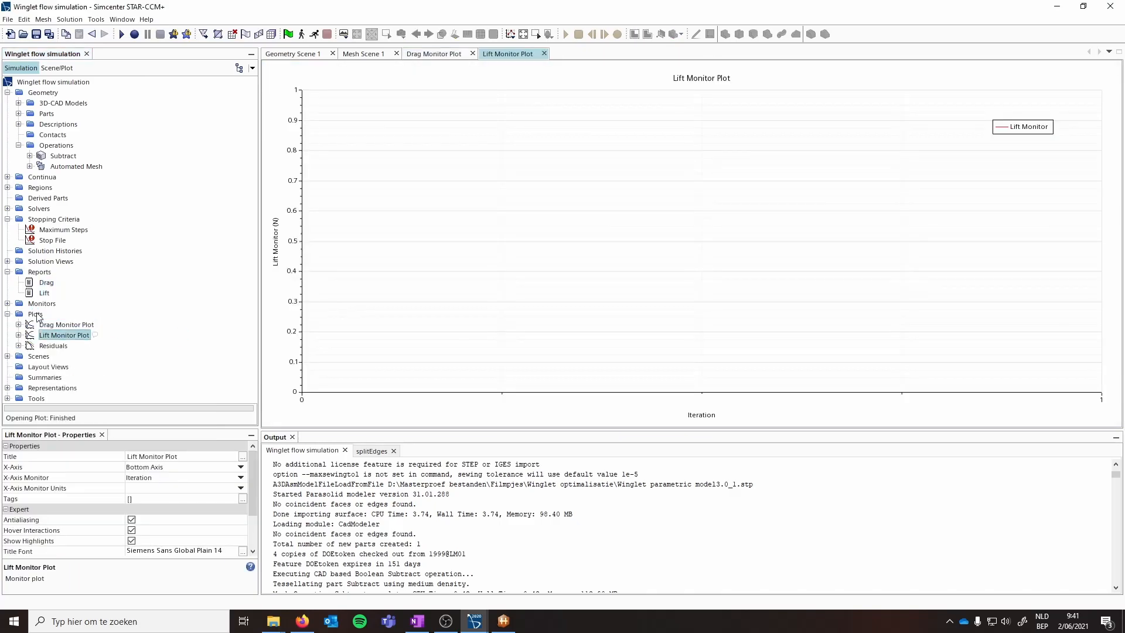
Step: Add two monitor stopping criteria, one based on the Lift Monitor and one on the Drag Monitor
right_click(46, 220)
left_click(89, 240)
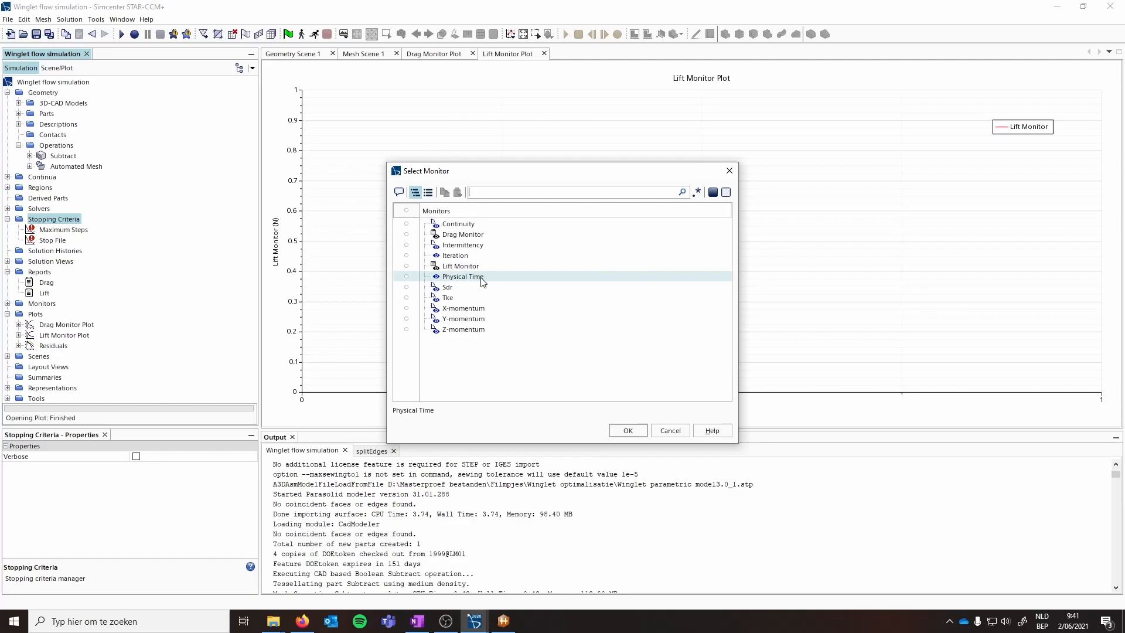
left_click(464, 266)
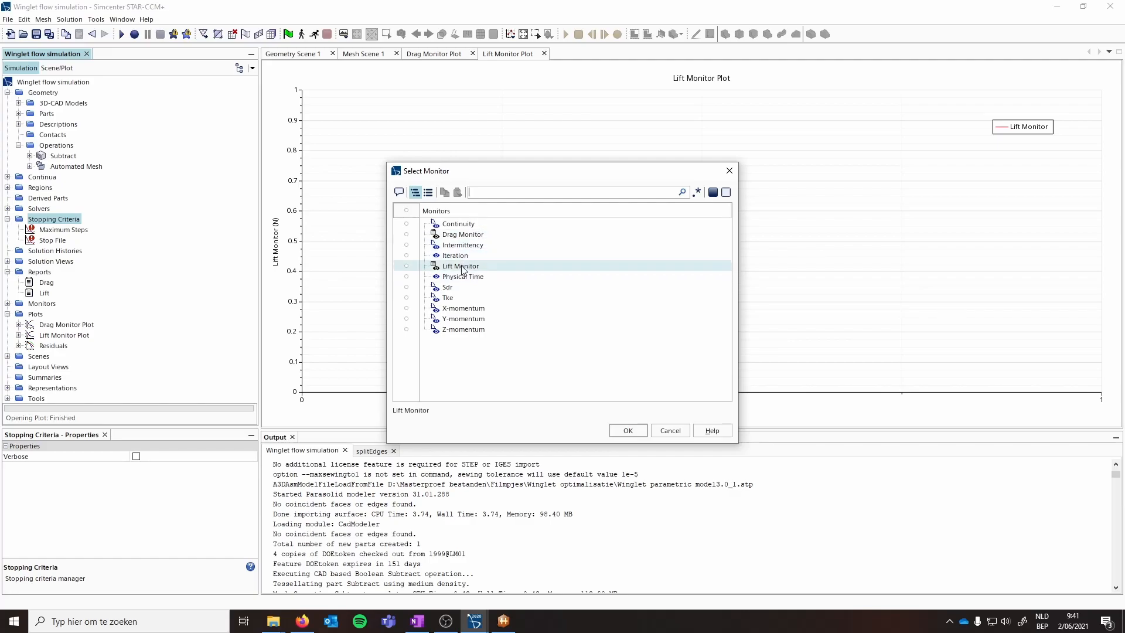
left_click(627, 430)
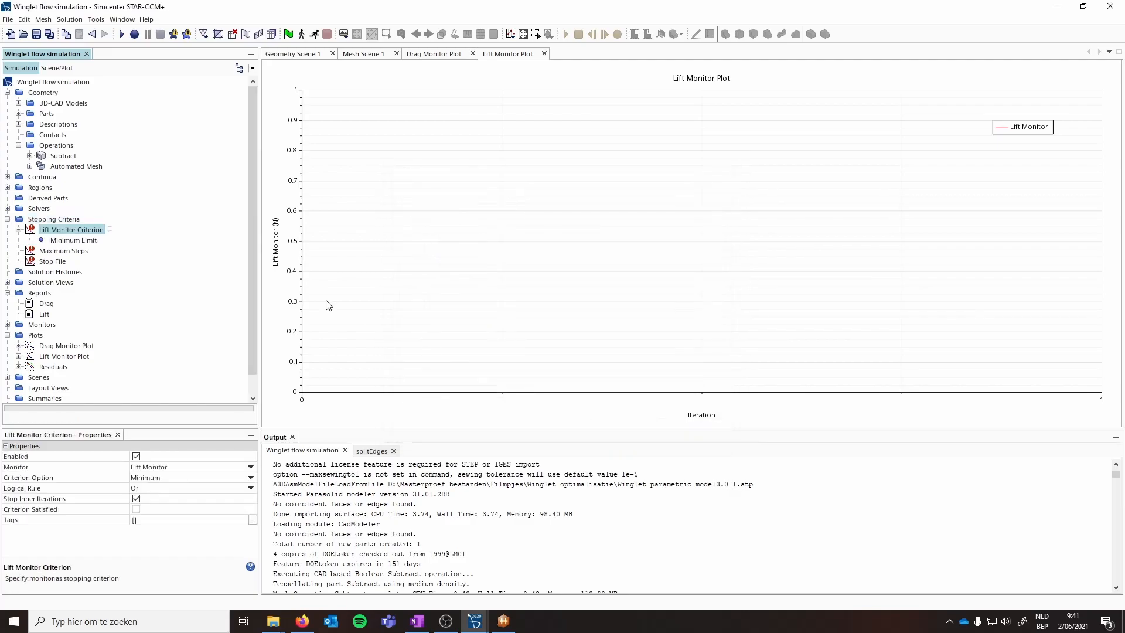
right_click(53, 224)
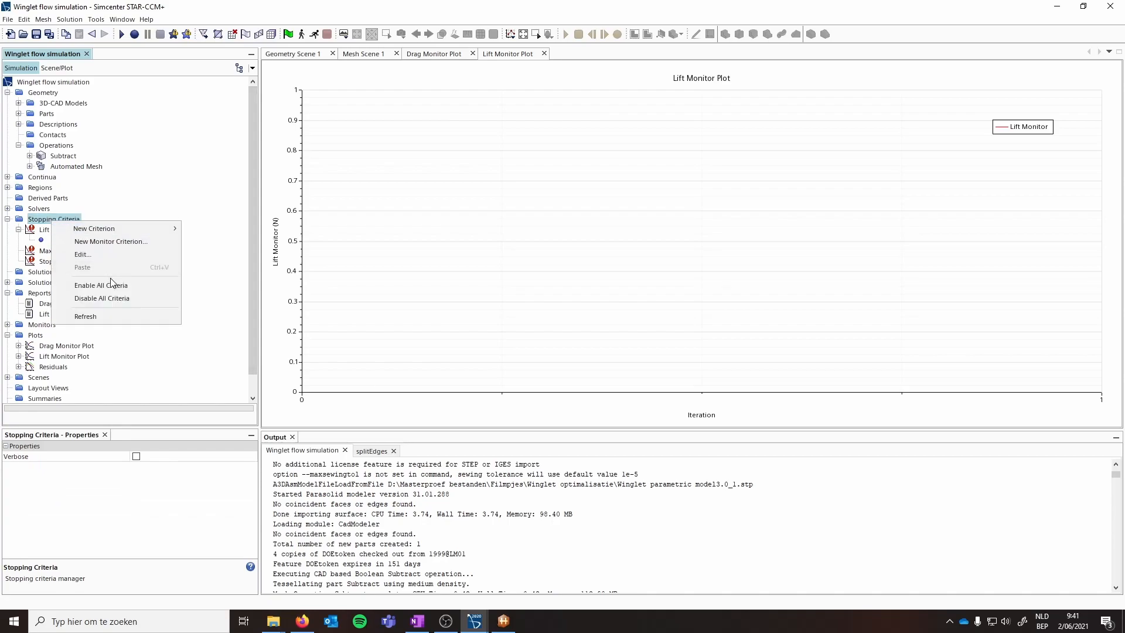
left_click(108, 242)
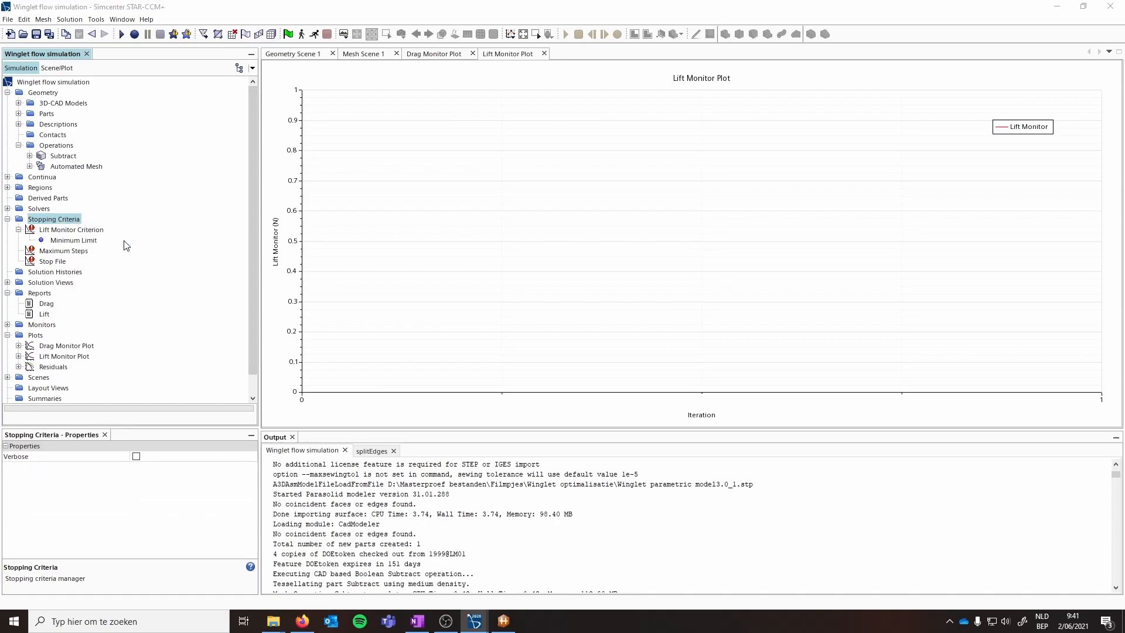
left_click(463, 235)
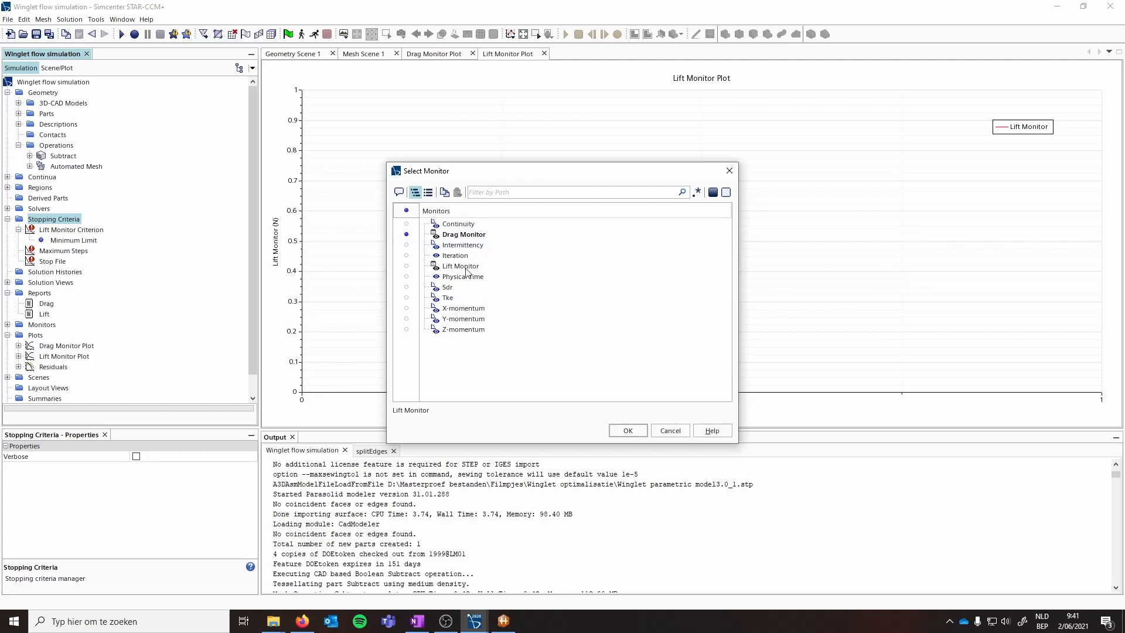
left_click(627, 430)
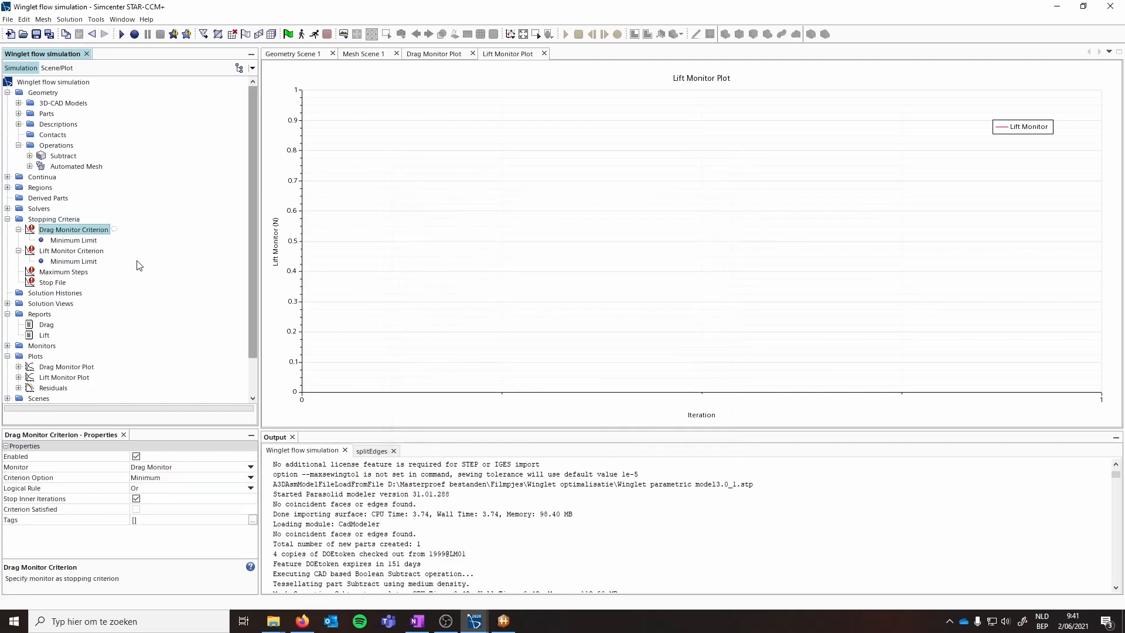
Step: Set the criterion option of both the Lift and Drag Monitor Criterion to Asymptotic
left_click(60, 251)
left_click(59, 262)
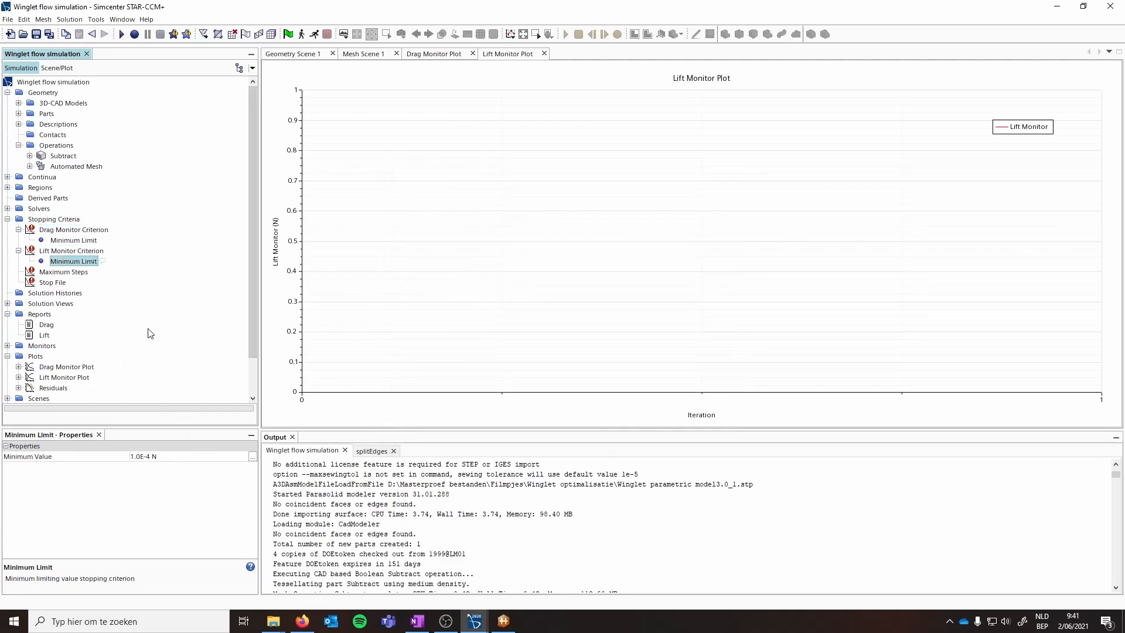
left_click(61, 252)
left_click(252, 477)
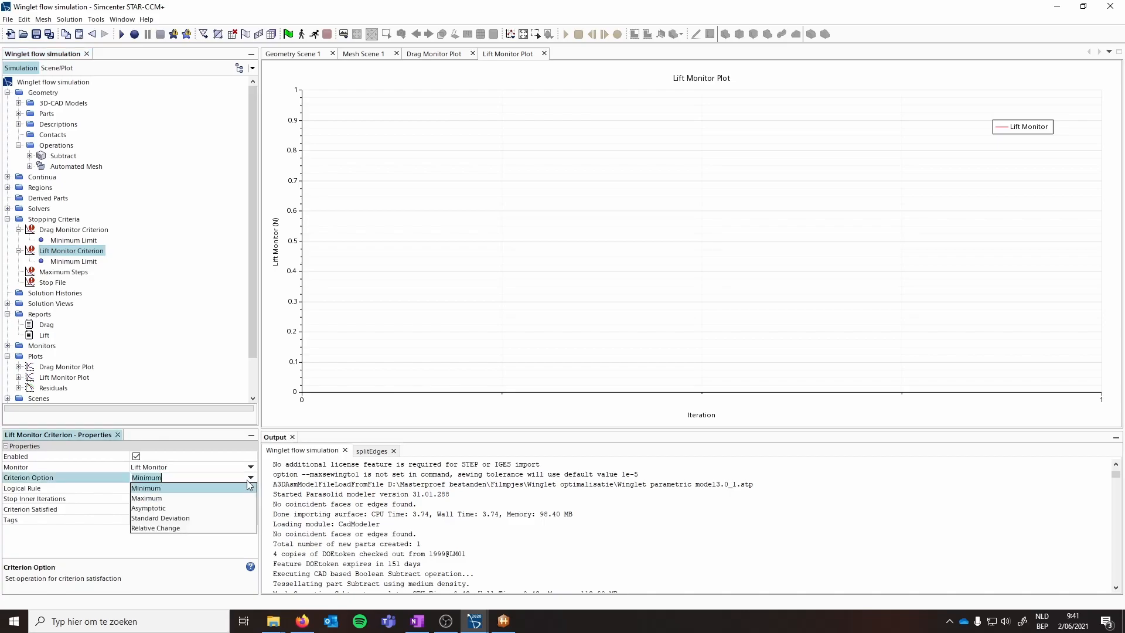
left_click(168, 508)
left_click(67, 230)
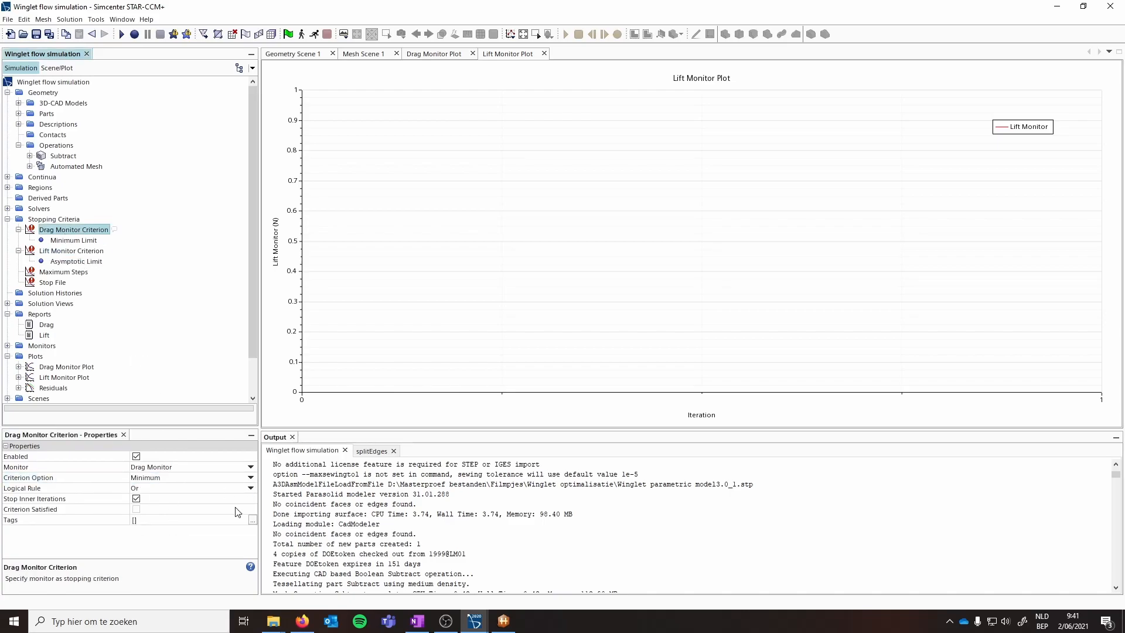
left_click(198, 478)
left_click(166, 510)
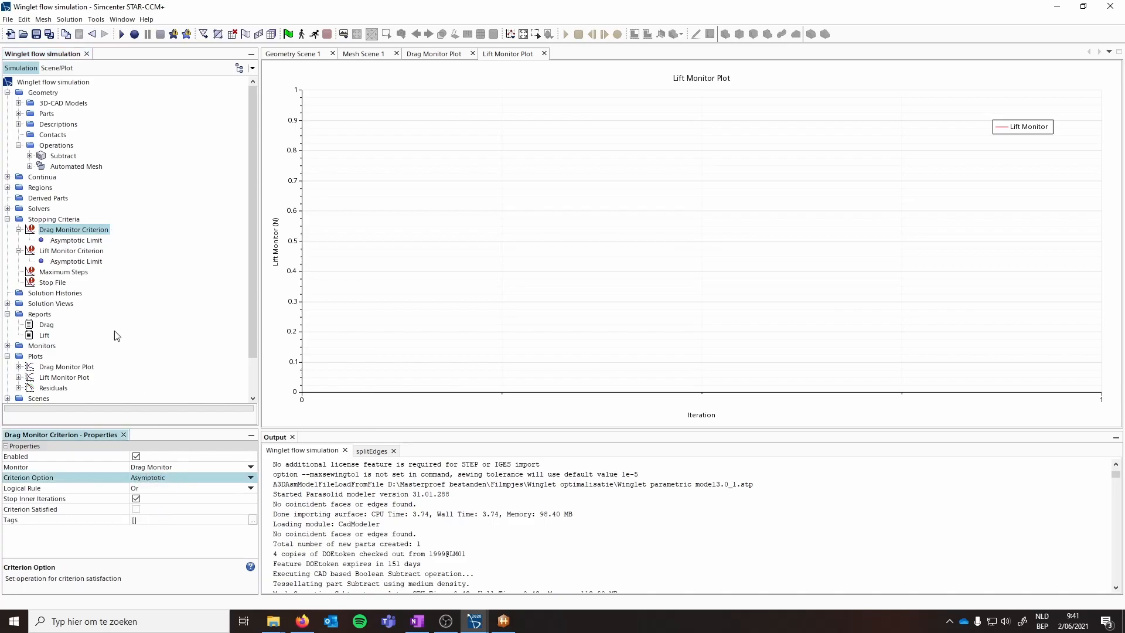
Step: Turn off normalization for the Lift Monitor Criterion's asymptotic limit and set its number of samples to 20
left_click(63, 252)
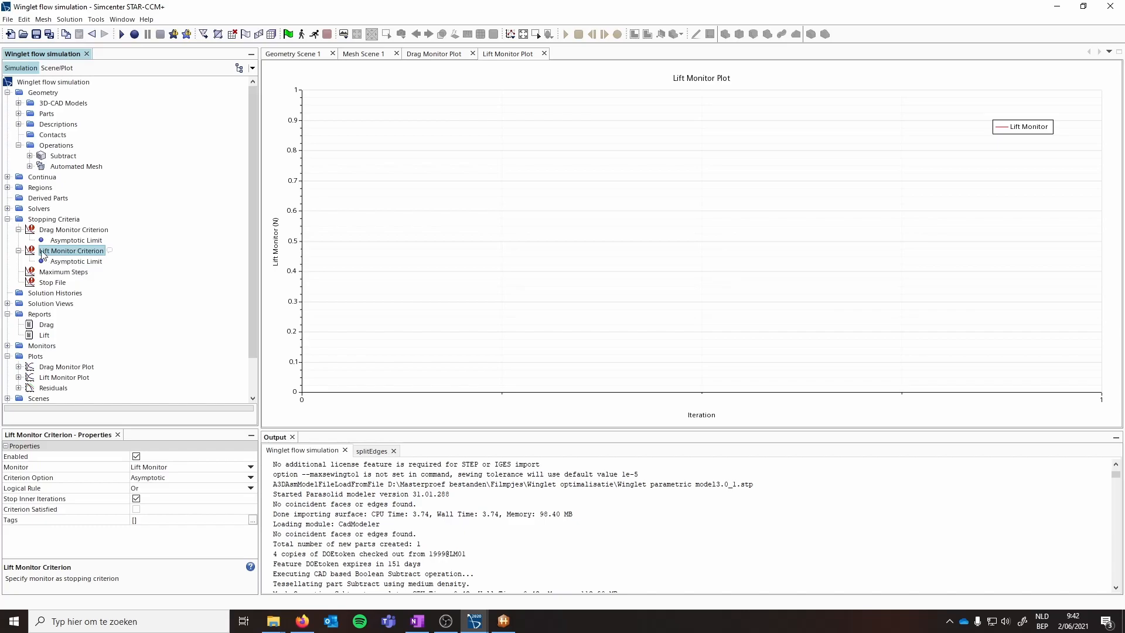
left_click(53, 273)
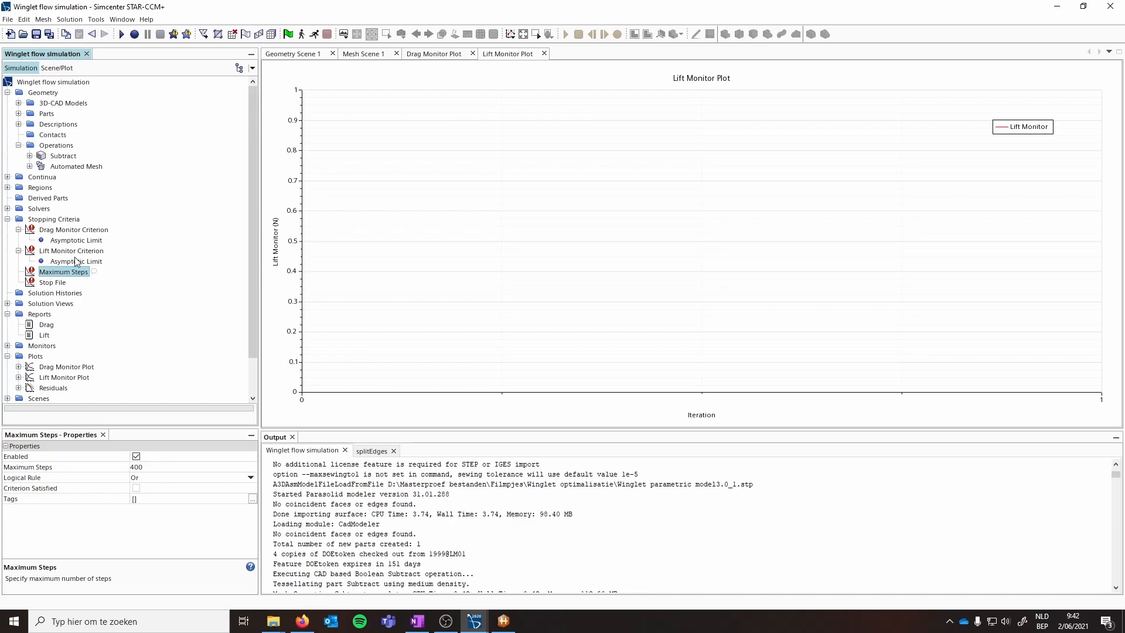
left_click(62, 230)
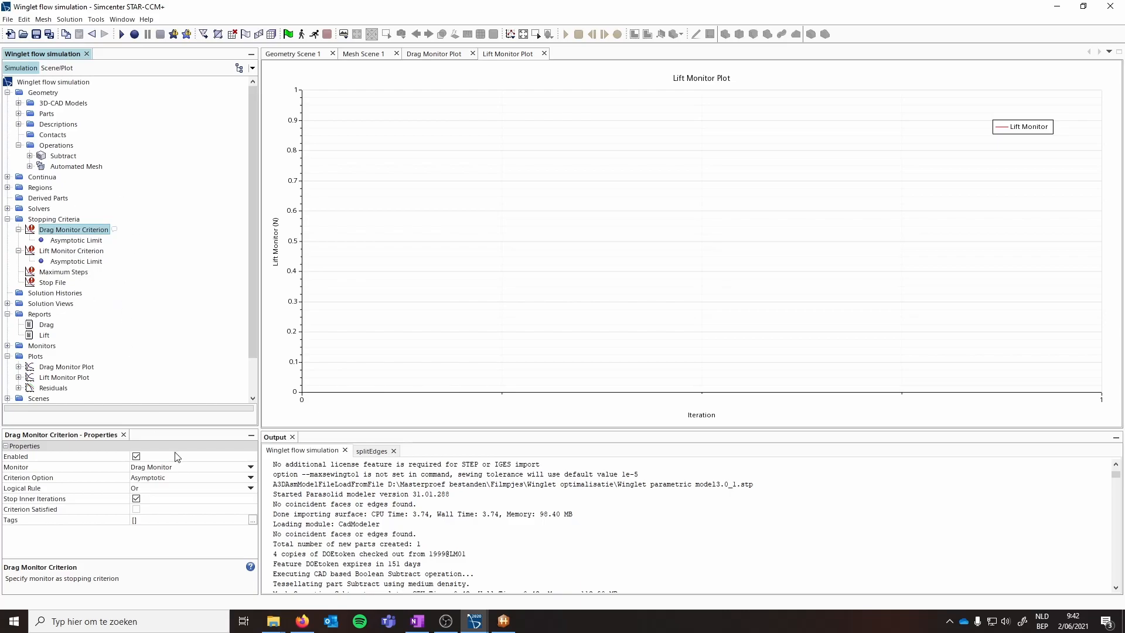
left_click(59, 252)
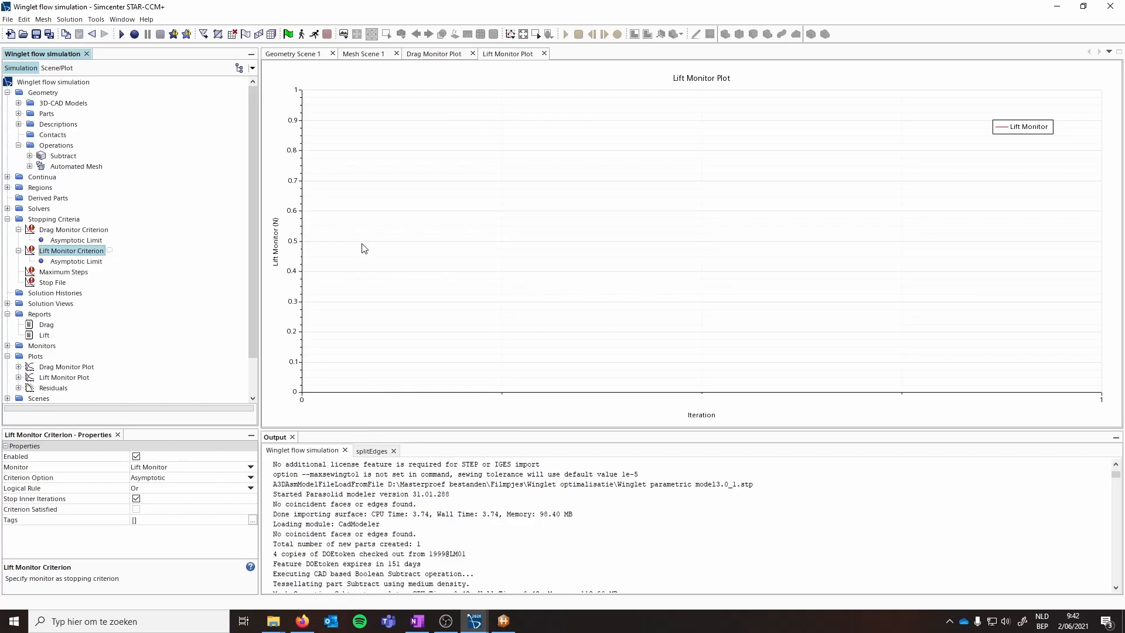
left_click(66, 262)
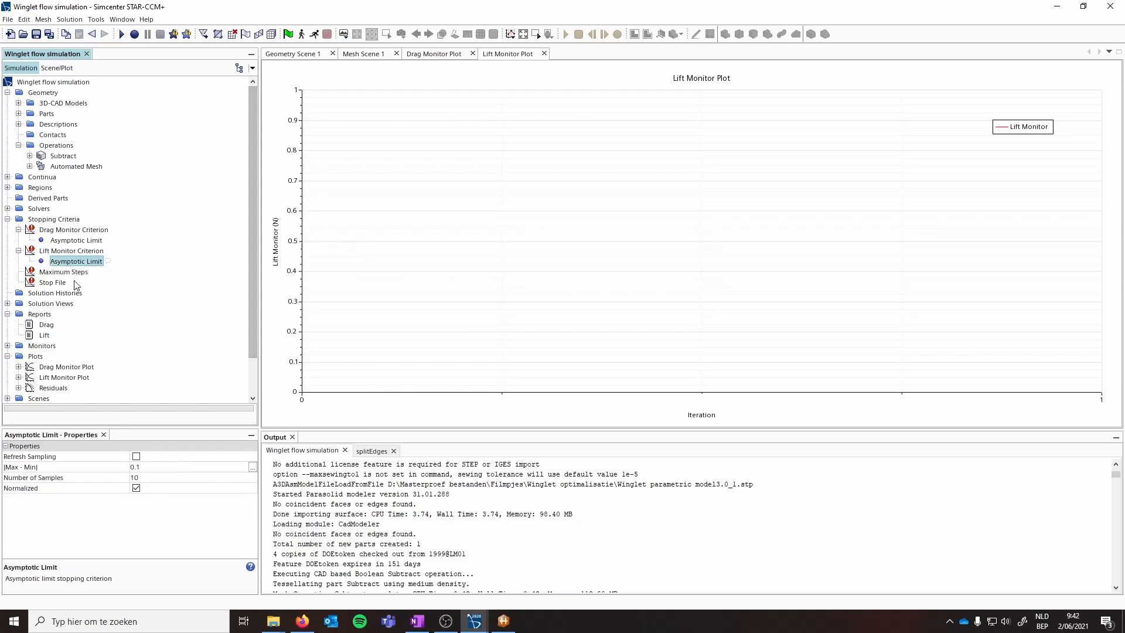
left_click(136, 489)
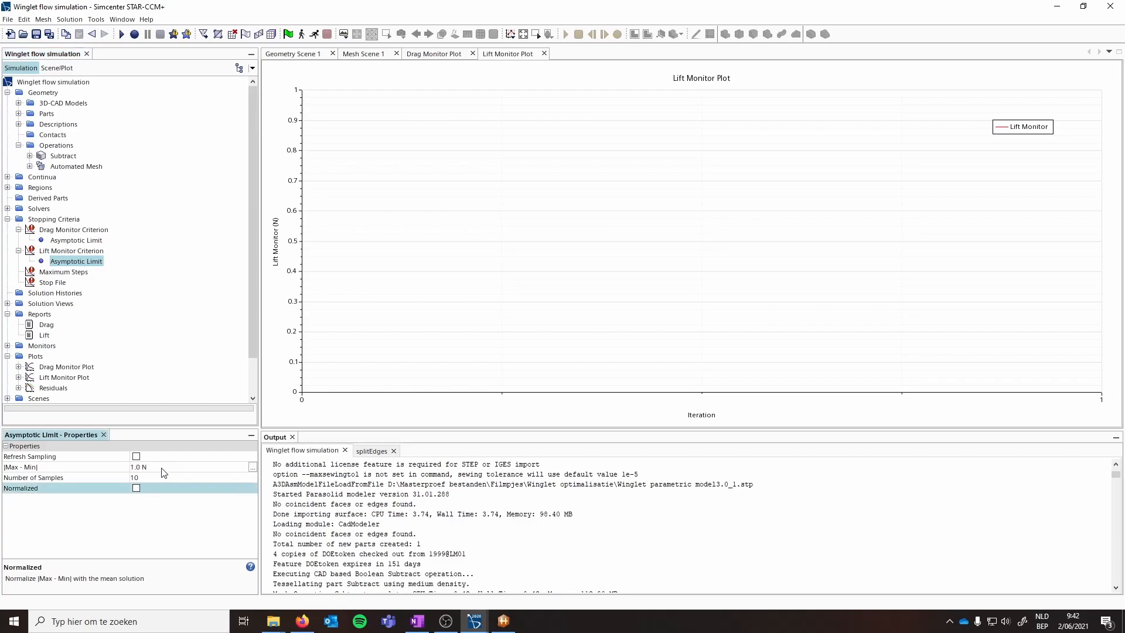
left_click(147, 478)
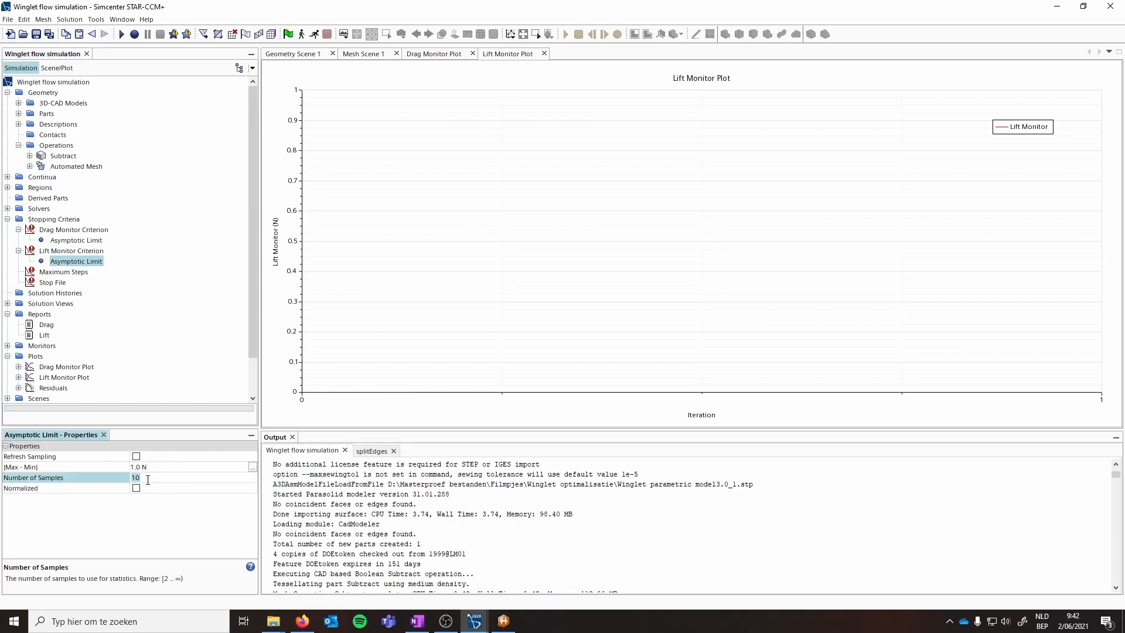
type("20")
key("Return")
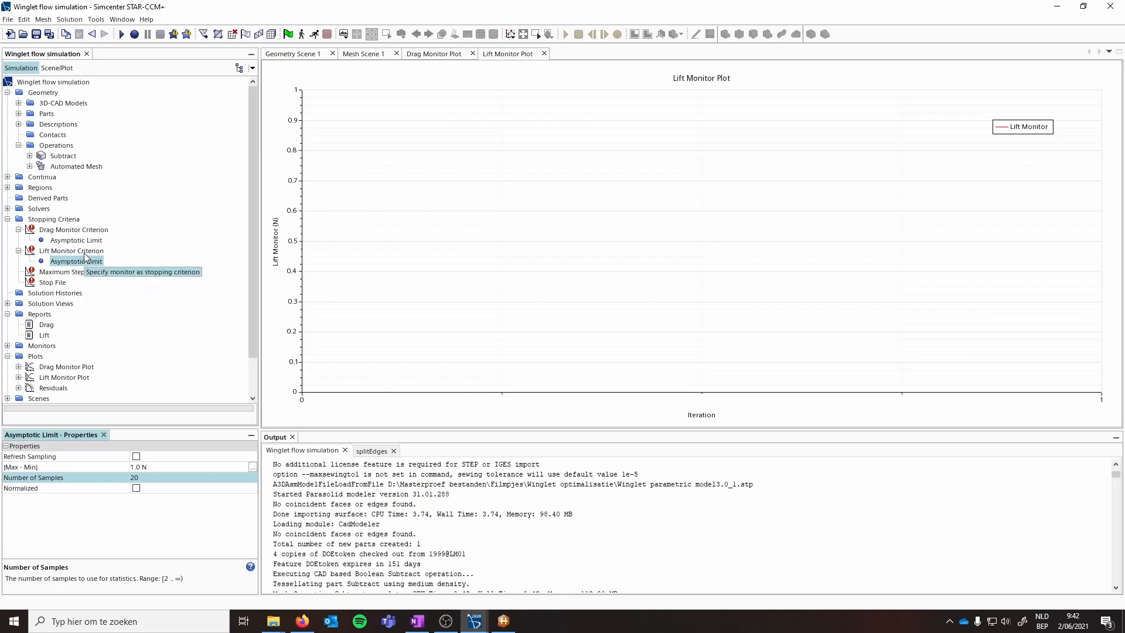
Step: Turn off normalization for the Drag Monitor Criterion's asymptotic limit and set its |Max - Min| value to 0.5 N
left_click(57, 231)
left_click(57, 240)
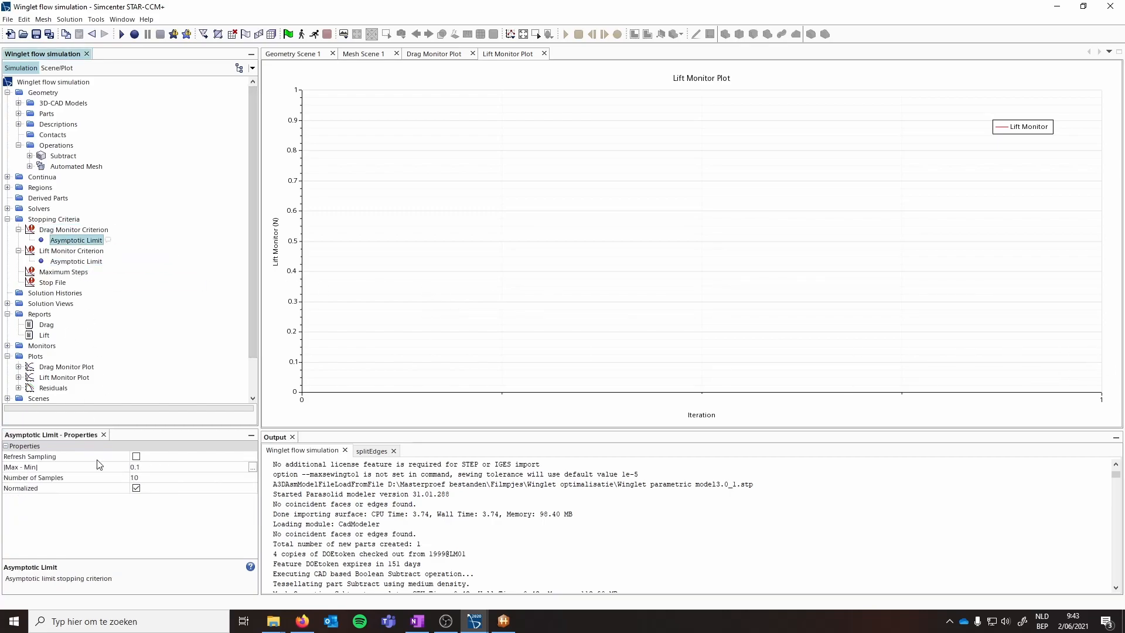
left_click(136, 488)
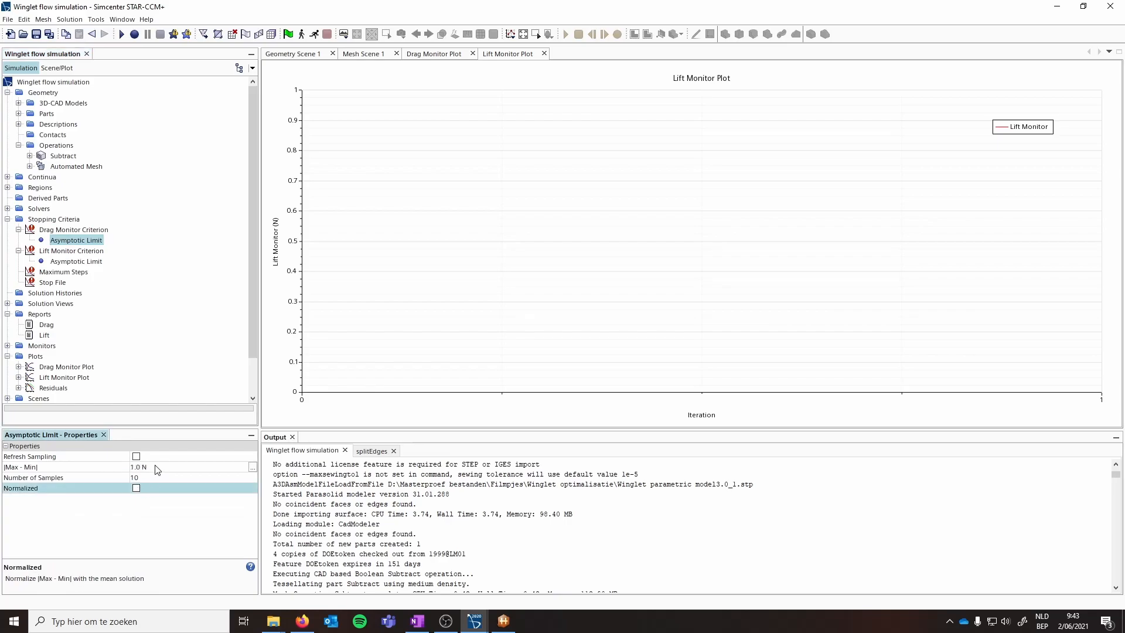
left_click(155, 466)
type("0.5")
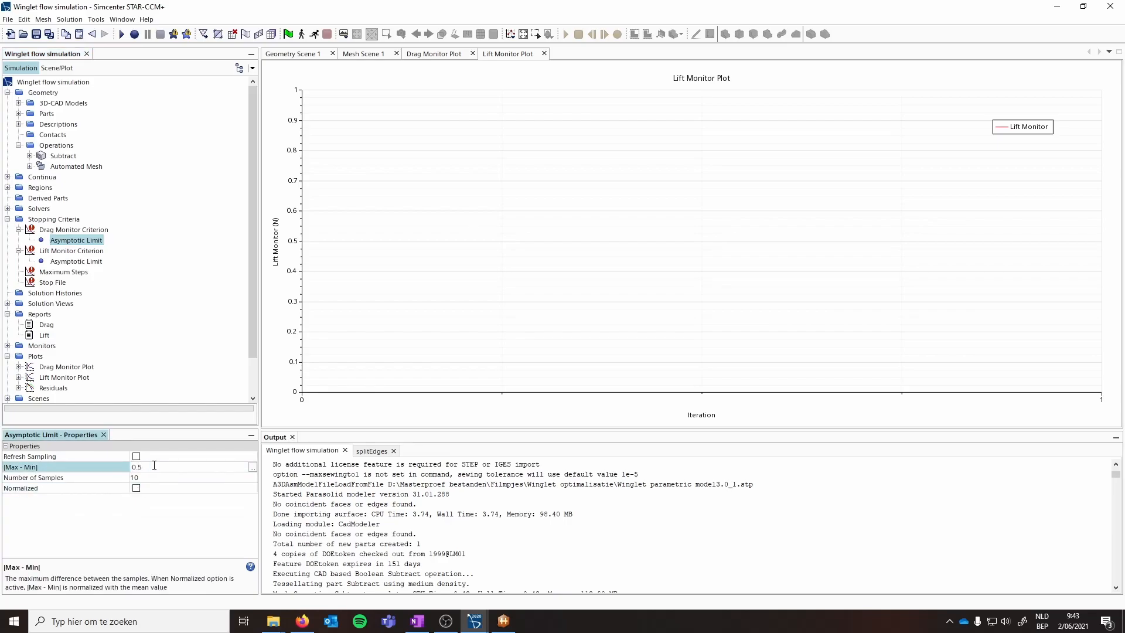
key("Return")
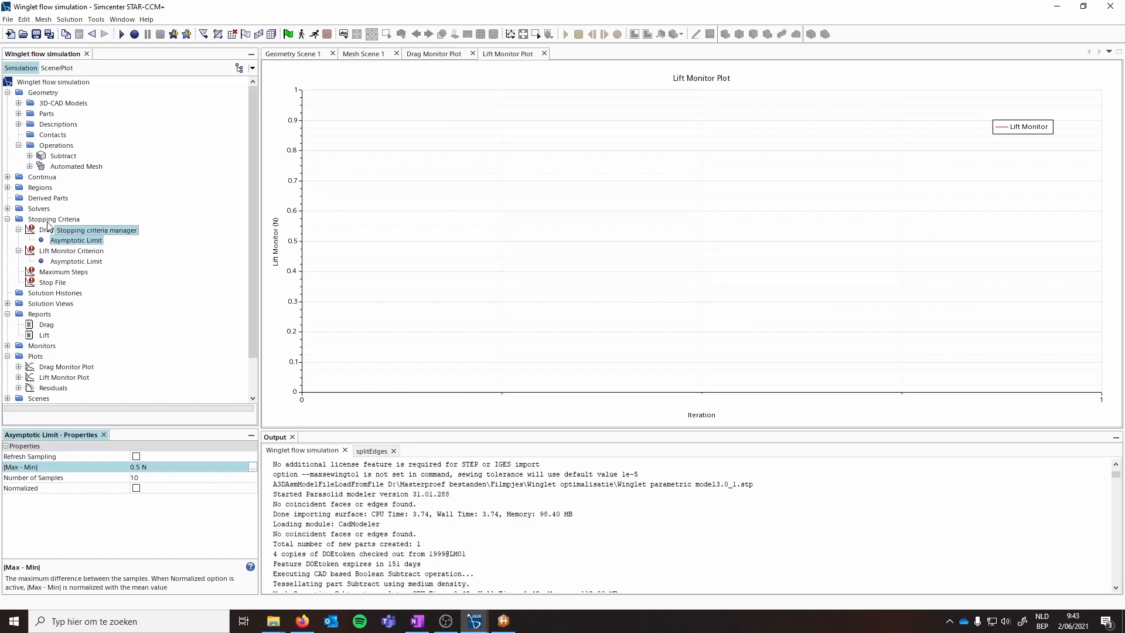
Step: Set the logical rule of both the Lift and Drag Monitor Criterion to And
left_click(62, 272)
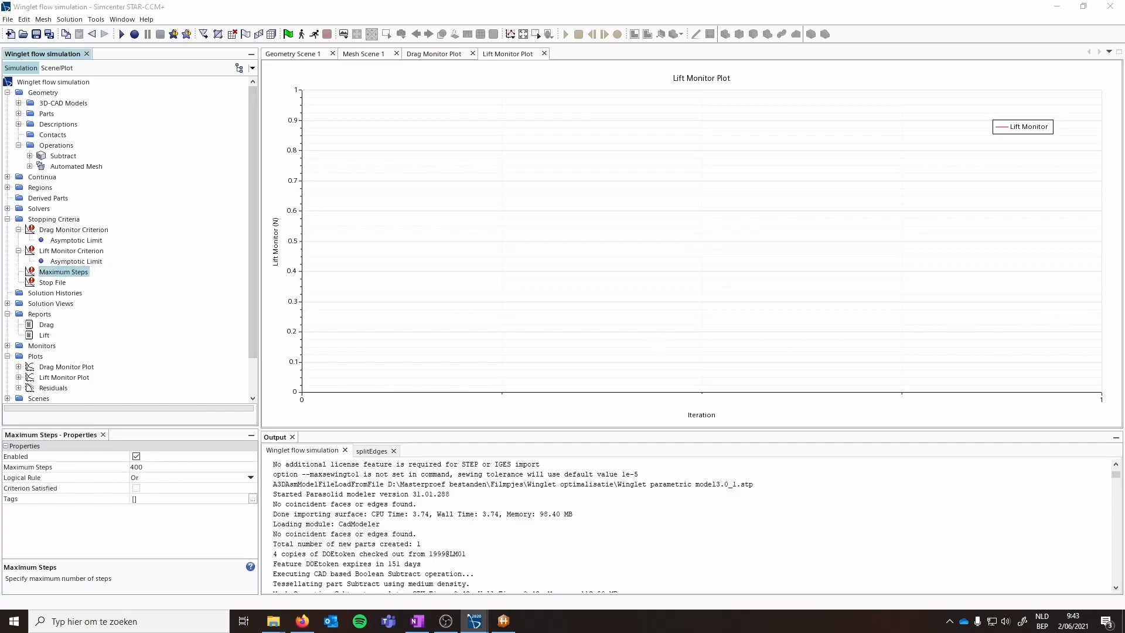
left_click(82, 232)
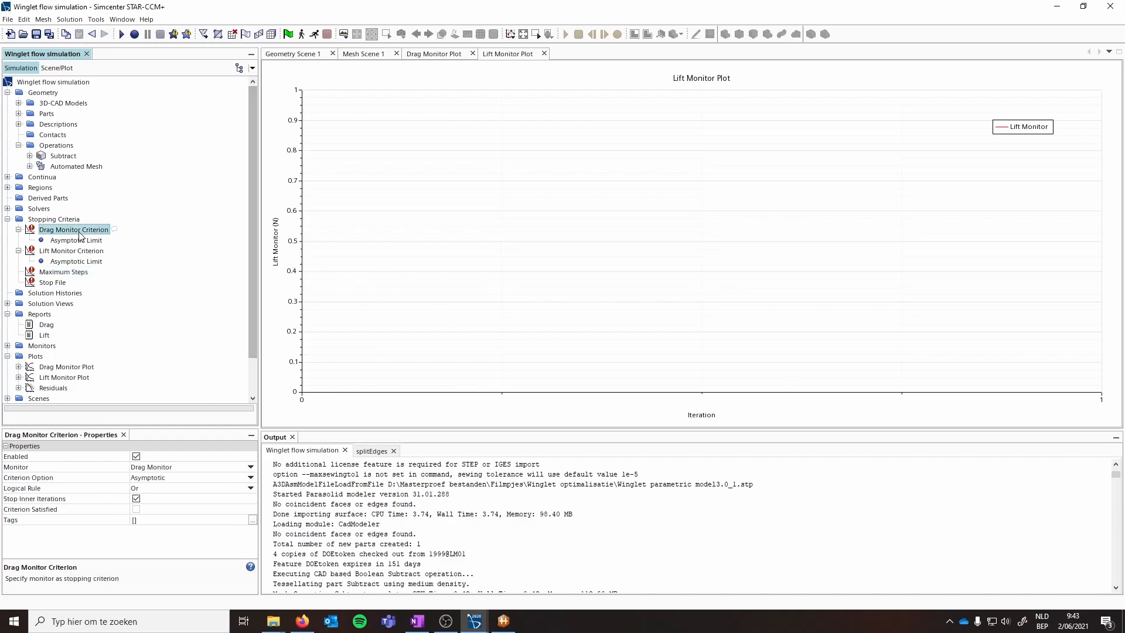
left_click(59, 252)
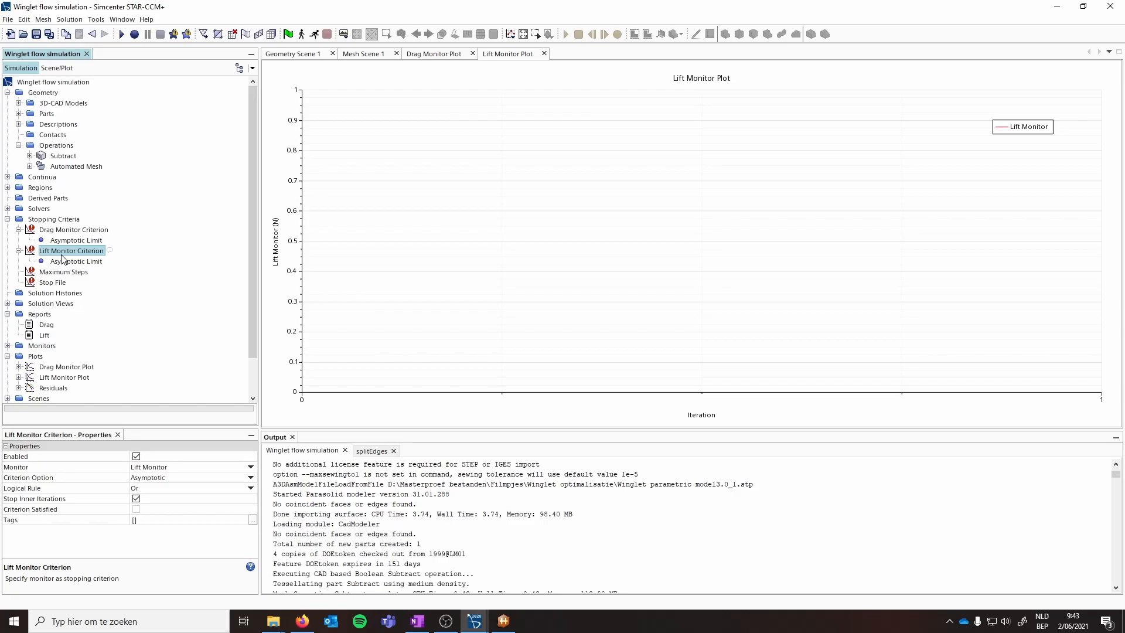
left_click(251, 489)
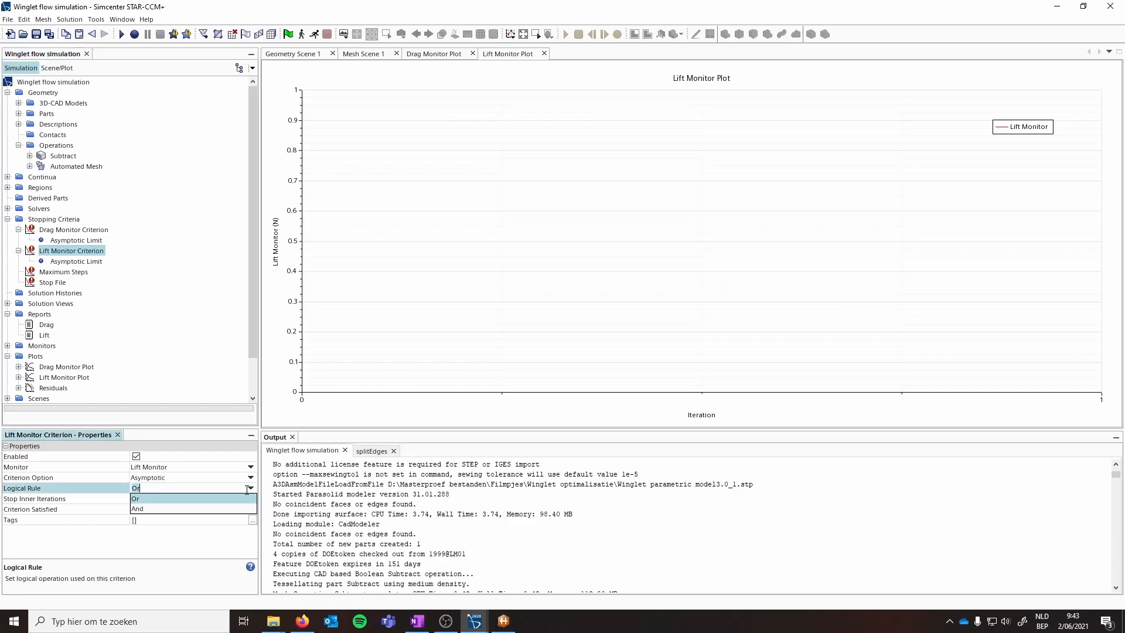
left_click(161, 508)
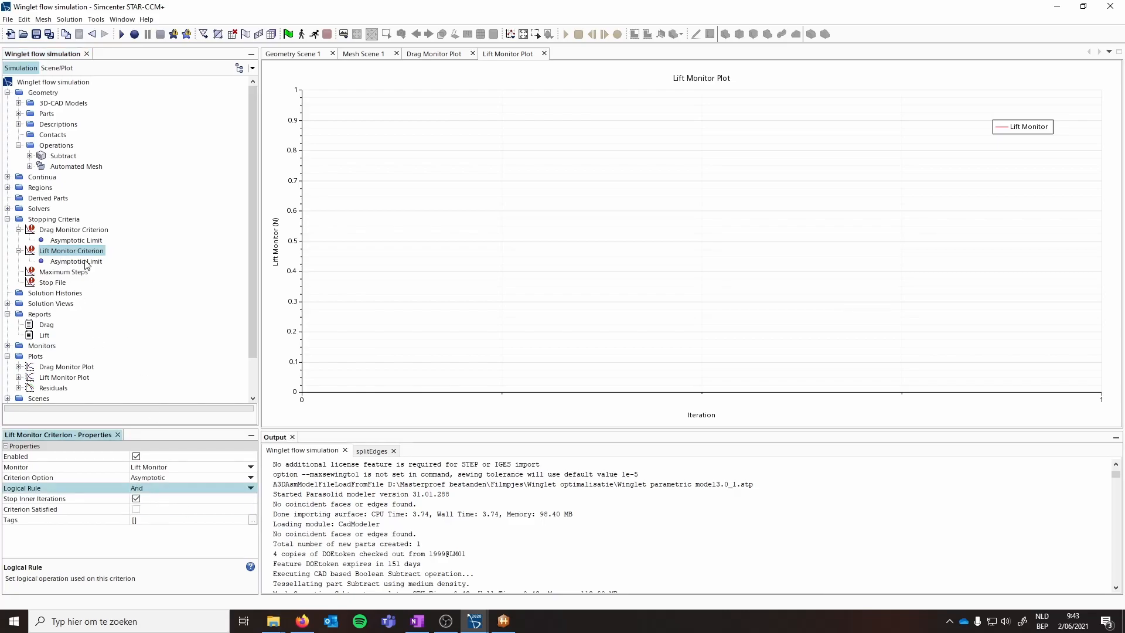
left_click(69, 230)
left_click(248, 489)
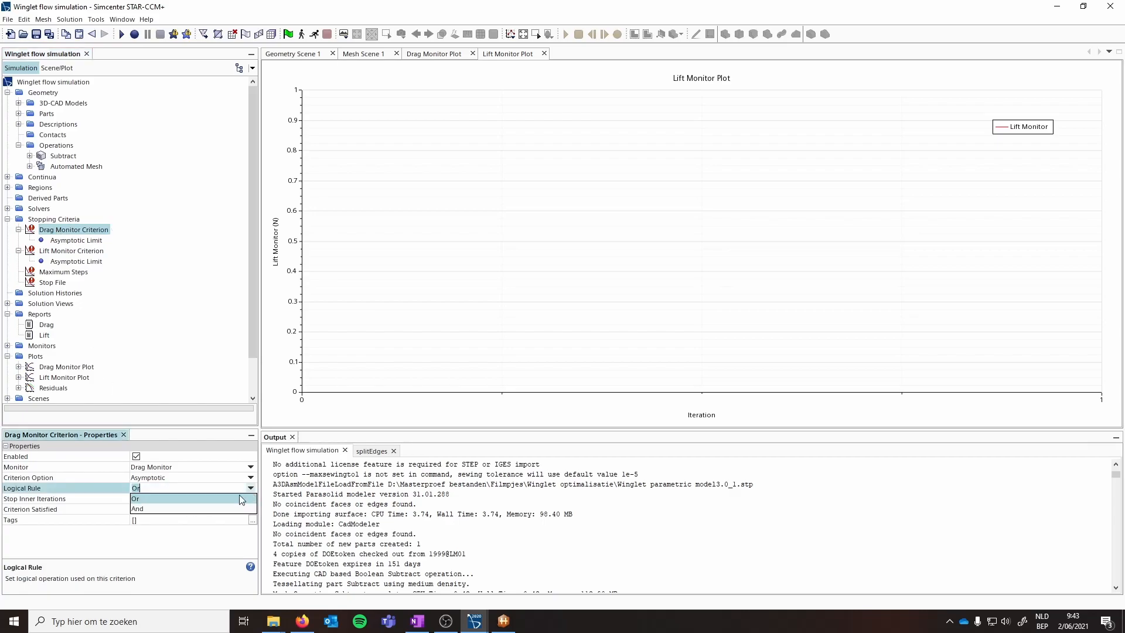
left_click(195, 510)
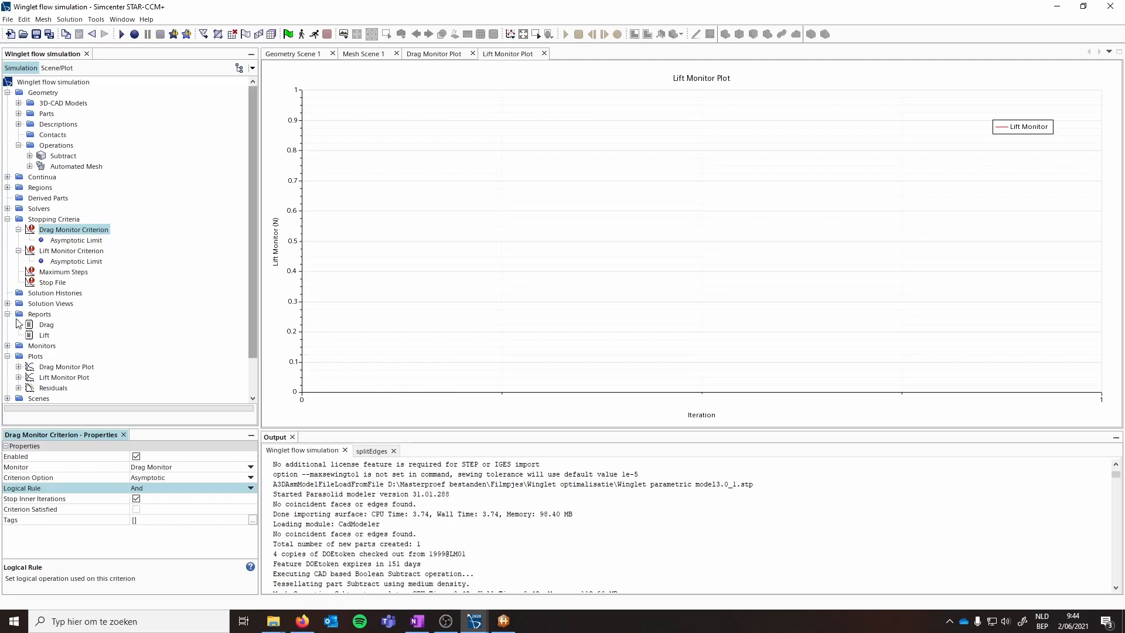
Step: Create a new scalar scene alongside the existing geometry and mesh scenes
scroll(139, 344, "down", 2)
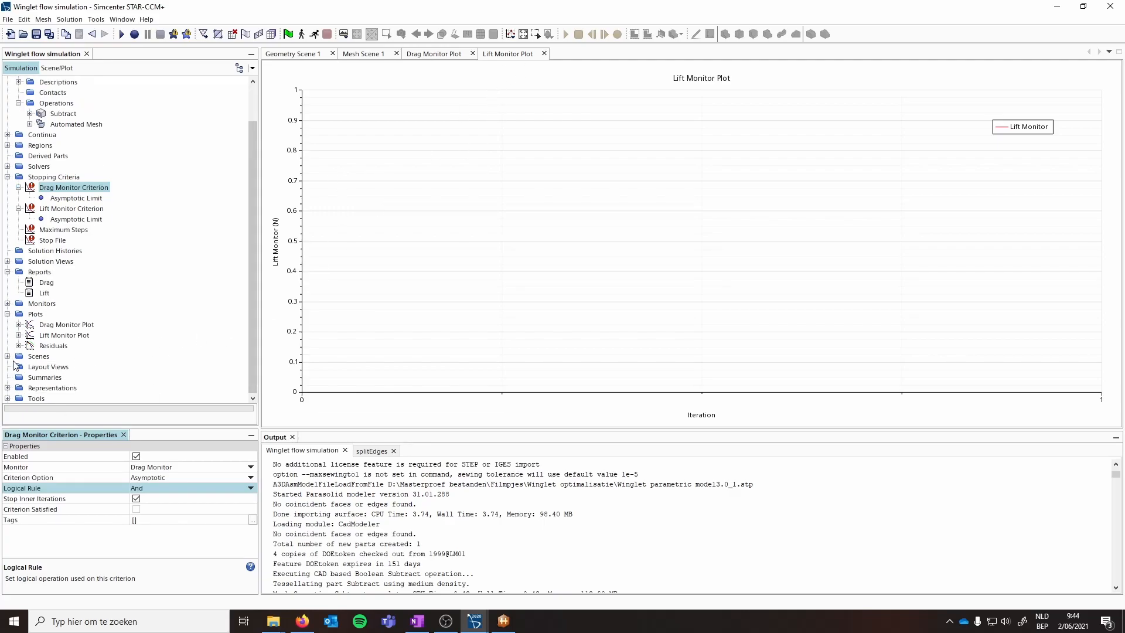
left_click(60, 377)
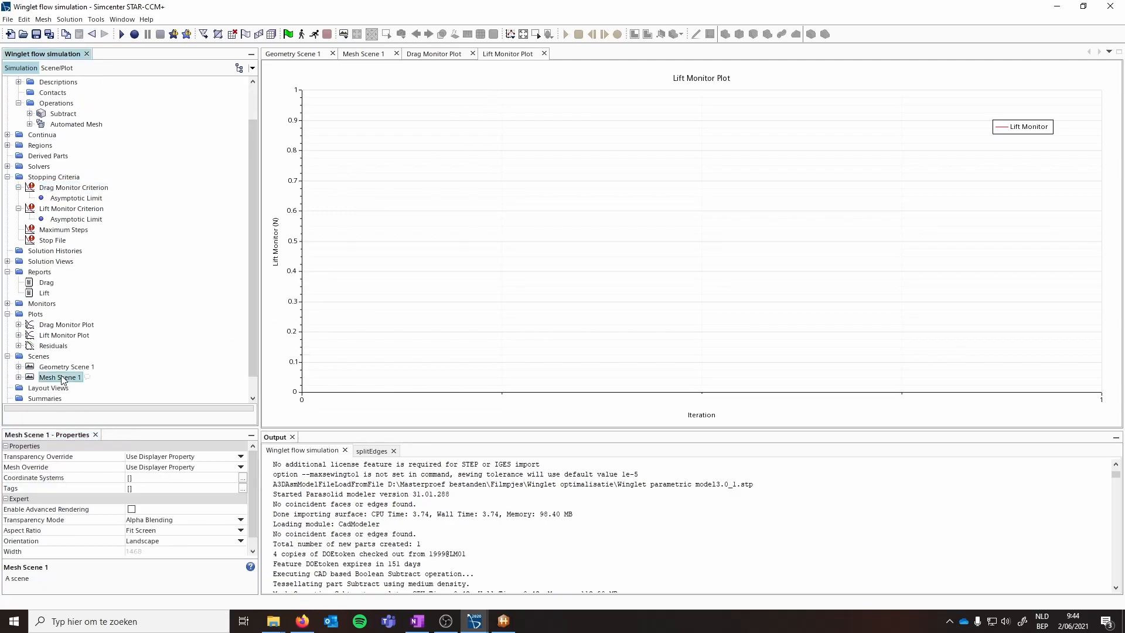
left_click(366, 54)
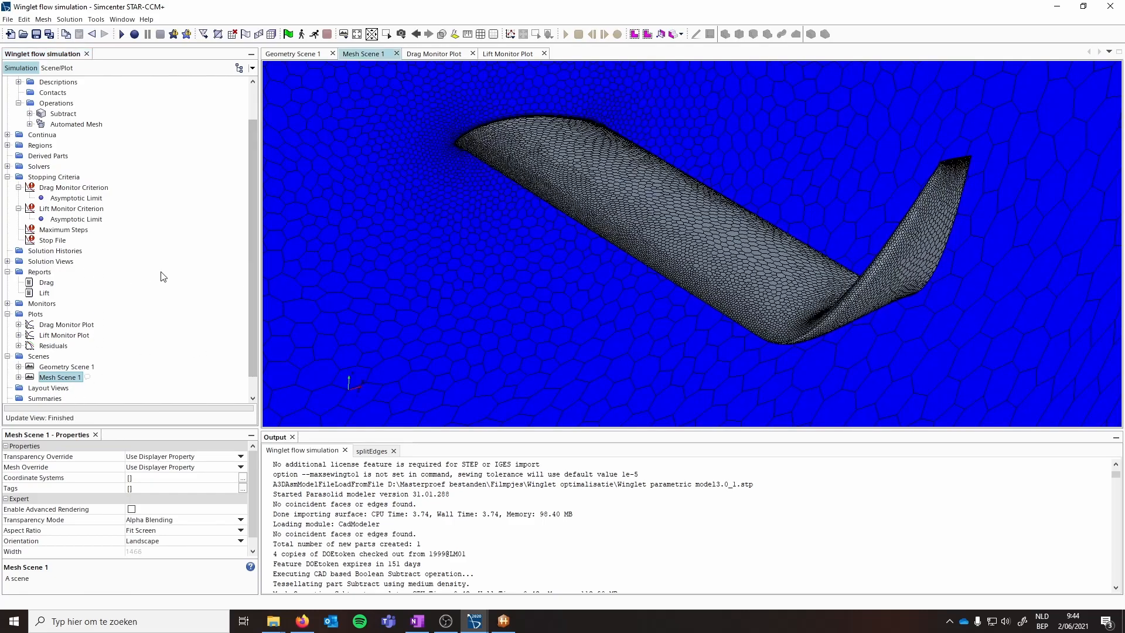
scroll(167, 313, "down", 1)
right_click(41, 336)
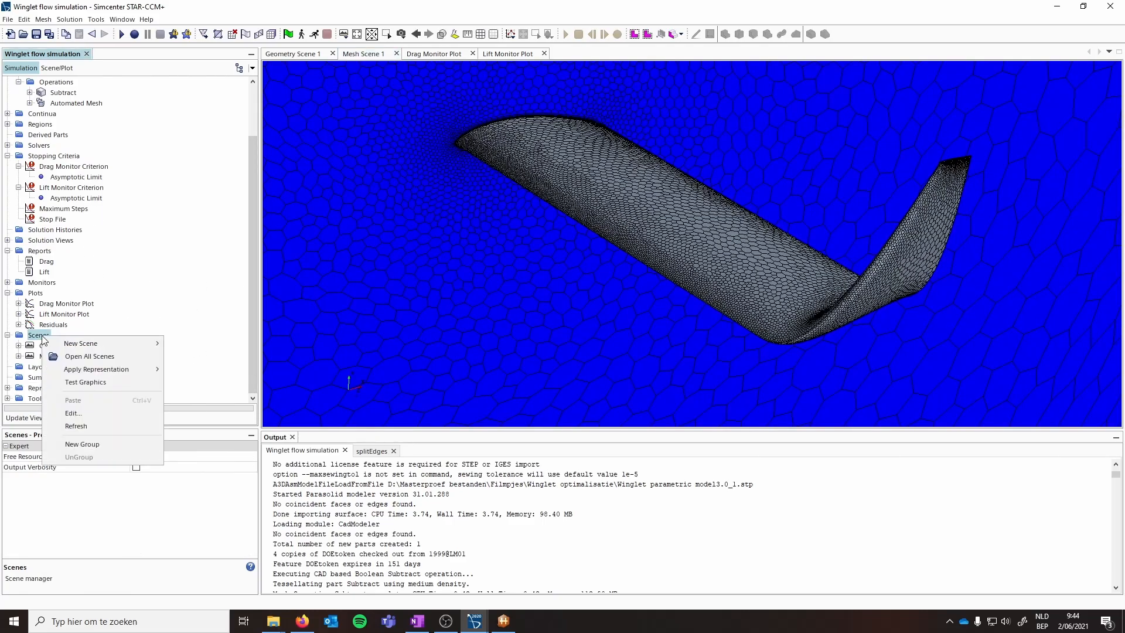
mouse_move(102, 344)
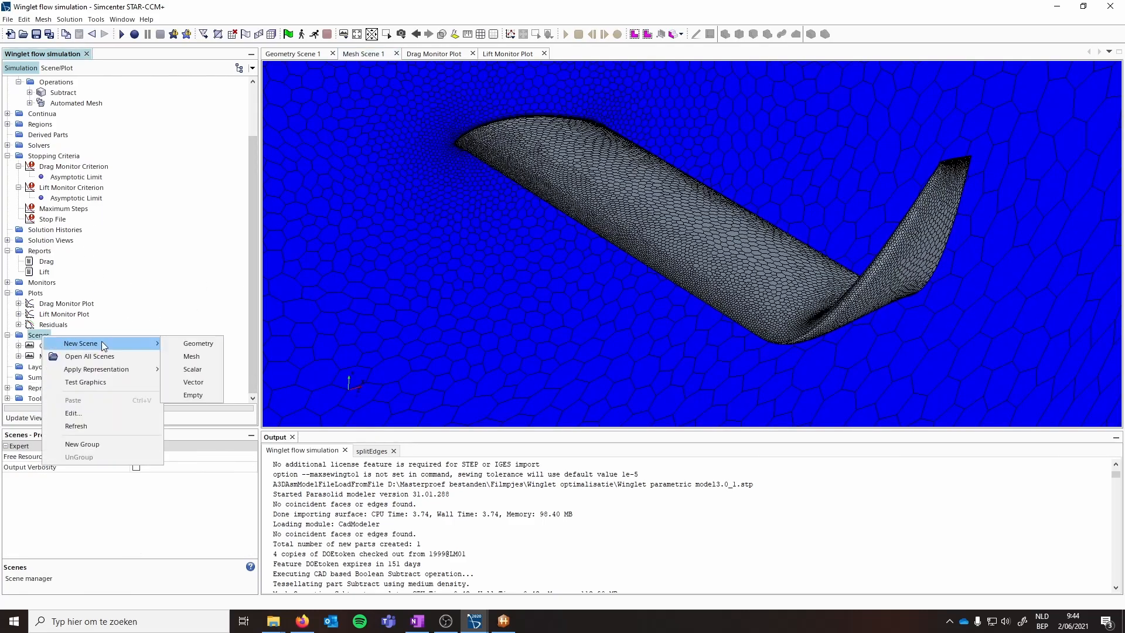
left_click(198, 370)
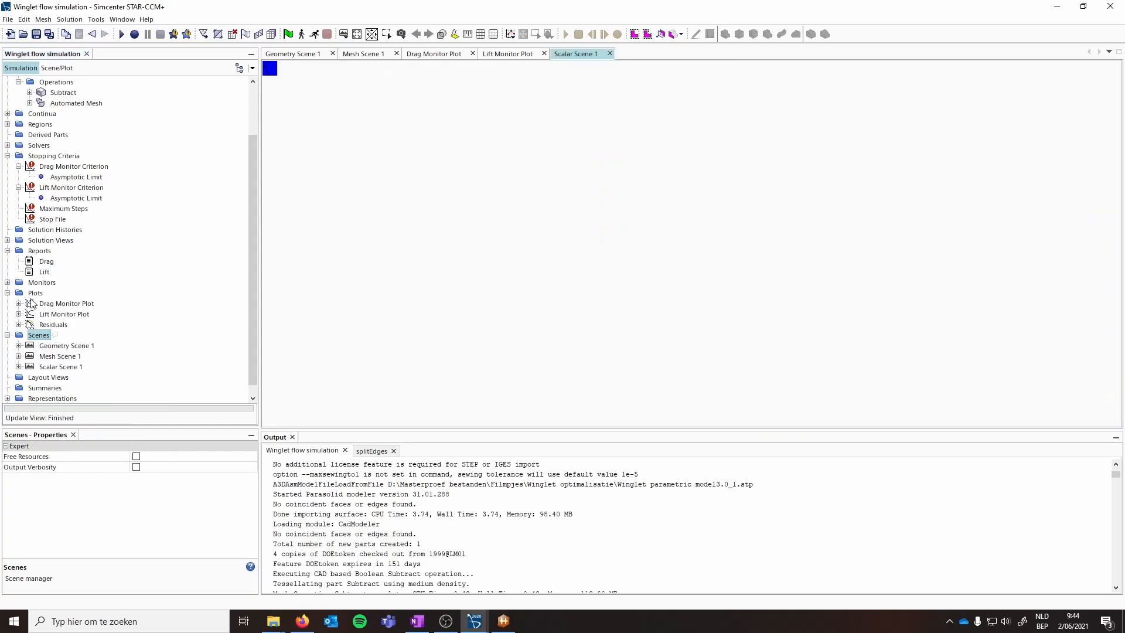
Step: Rename the new scalar scene as Velocity
left_click(57, 370)
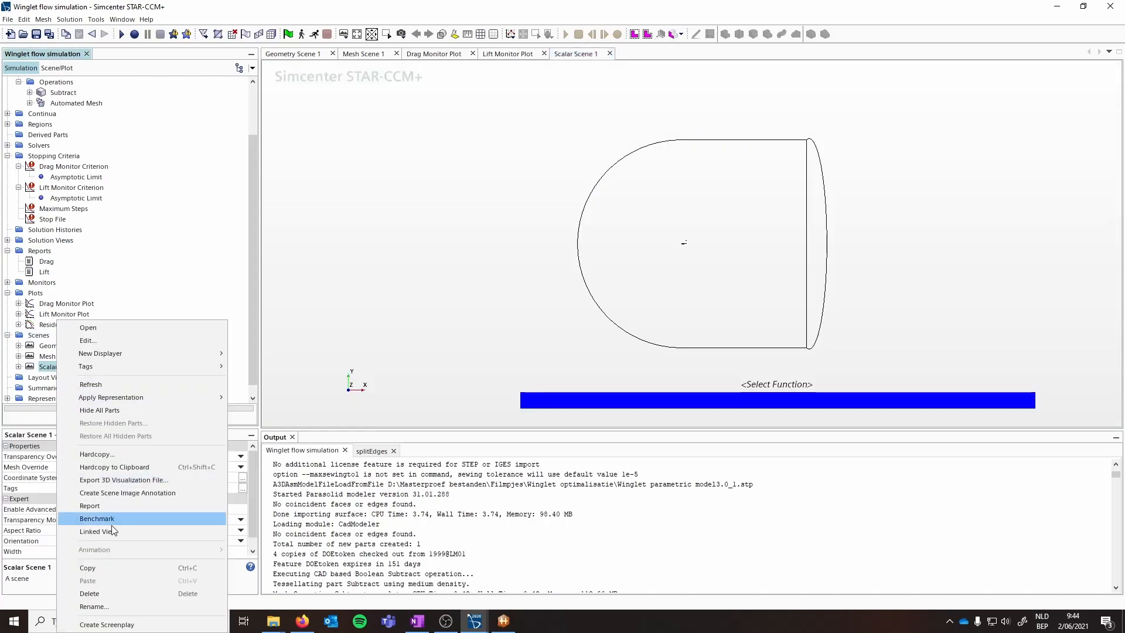
left_click(107, 604)
type("Vel")
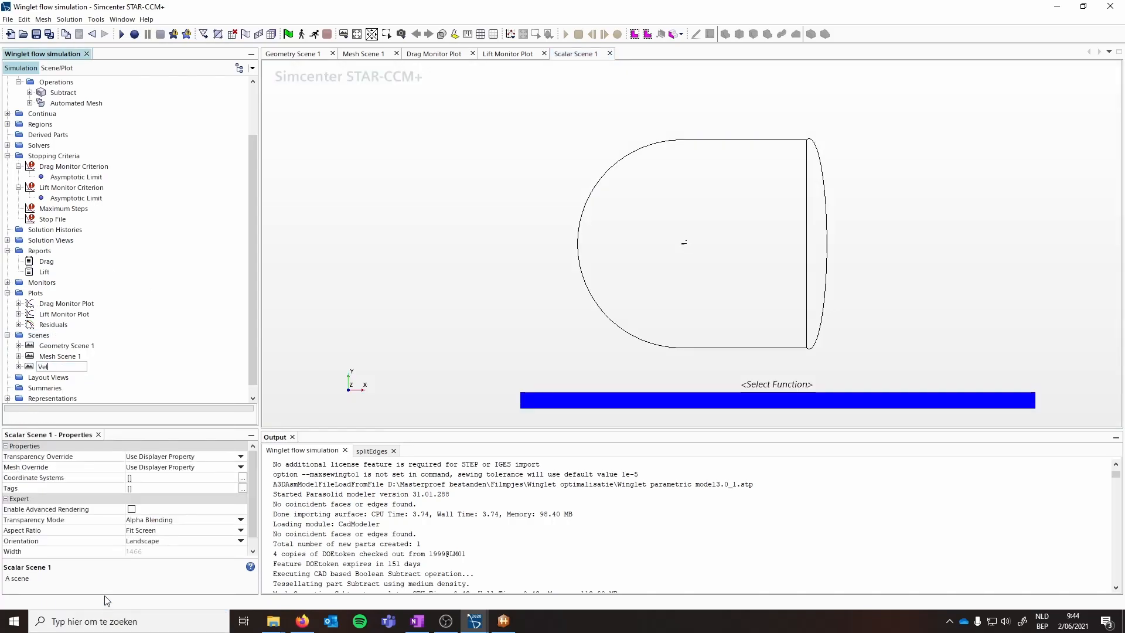
type("ocity")
key("Return")
Step: Make the Velocity scene's Outline 1 displayer show surfaces instead of the perimeter outline
left_click(19, 367)
left_click(61, 379)
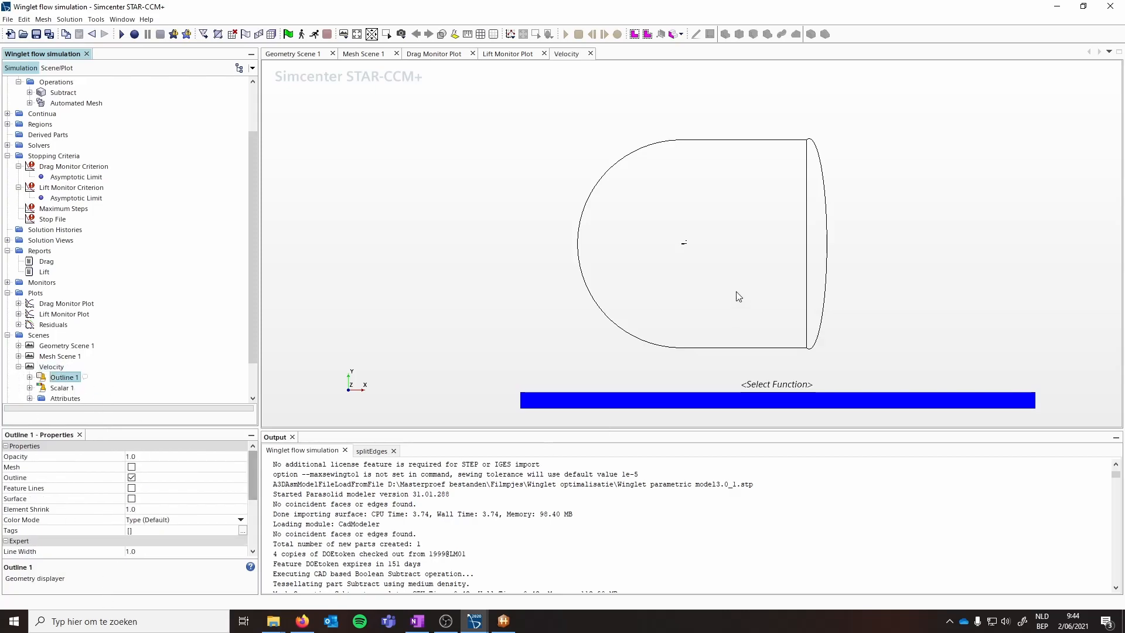
scroll(721, 276, "up", 5)
scroll(674, 230, "up", 3)
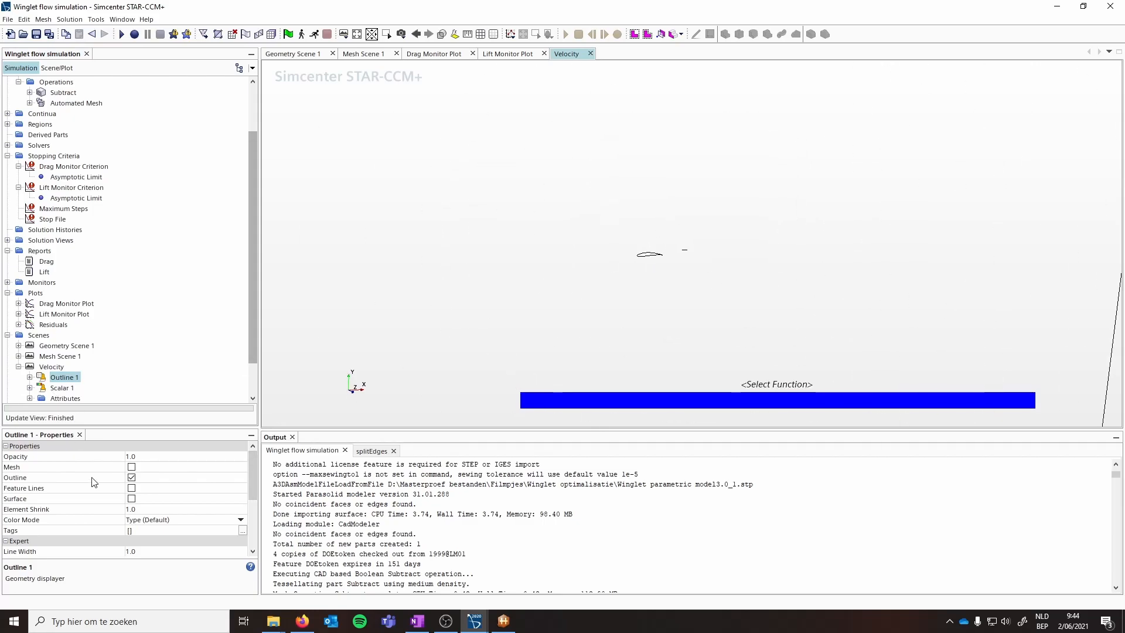
left_click(132, 499)
left_click(132, 478)
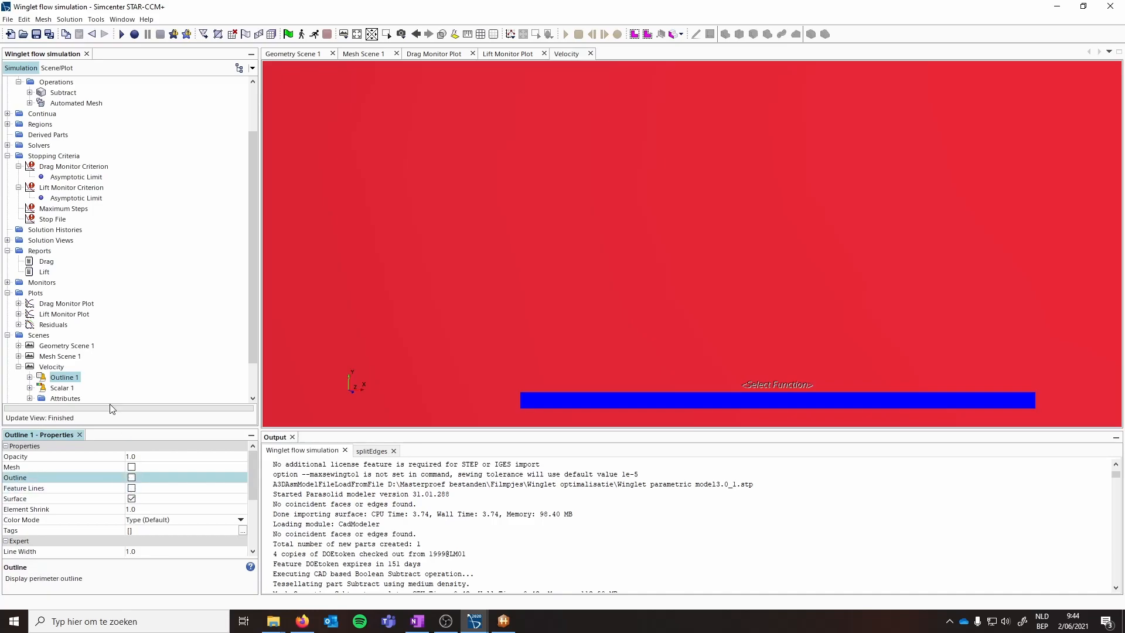
Step: Limit the Outline 1 displayer's parts to the two winglet boundaries, excluding the domain inlet, outlet and symmetry plane
left_click(30, 378)
left_click(70, 378)
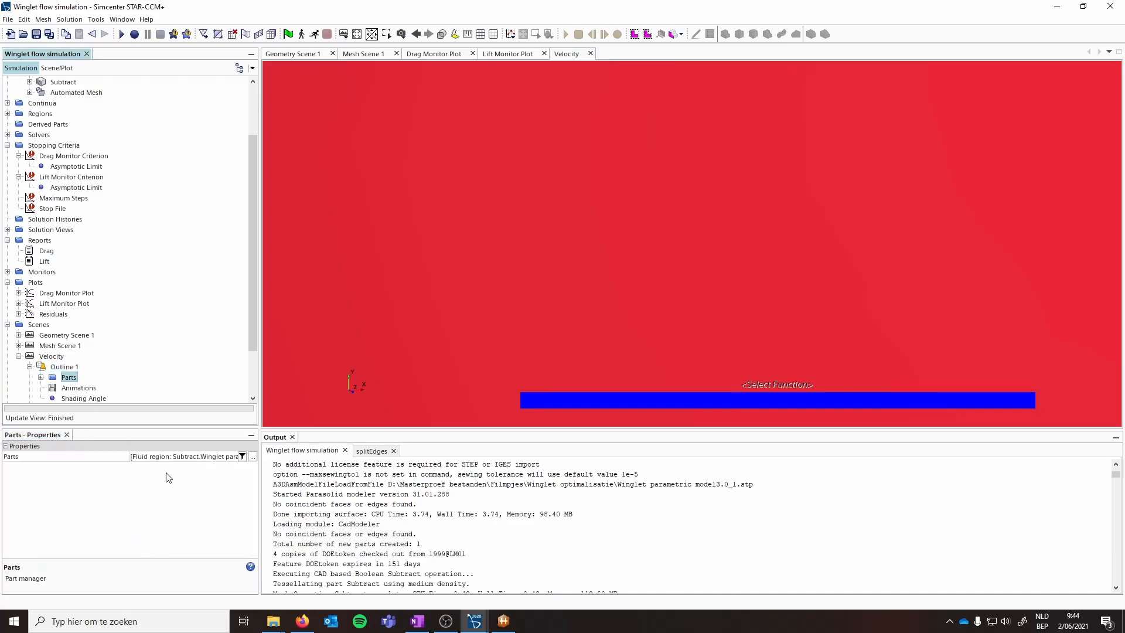
left_click(253, 457)
left_click(441, 308)
left_click(457, 329)
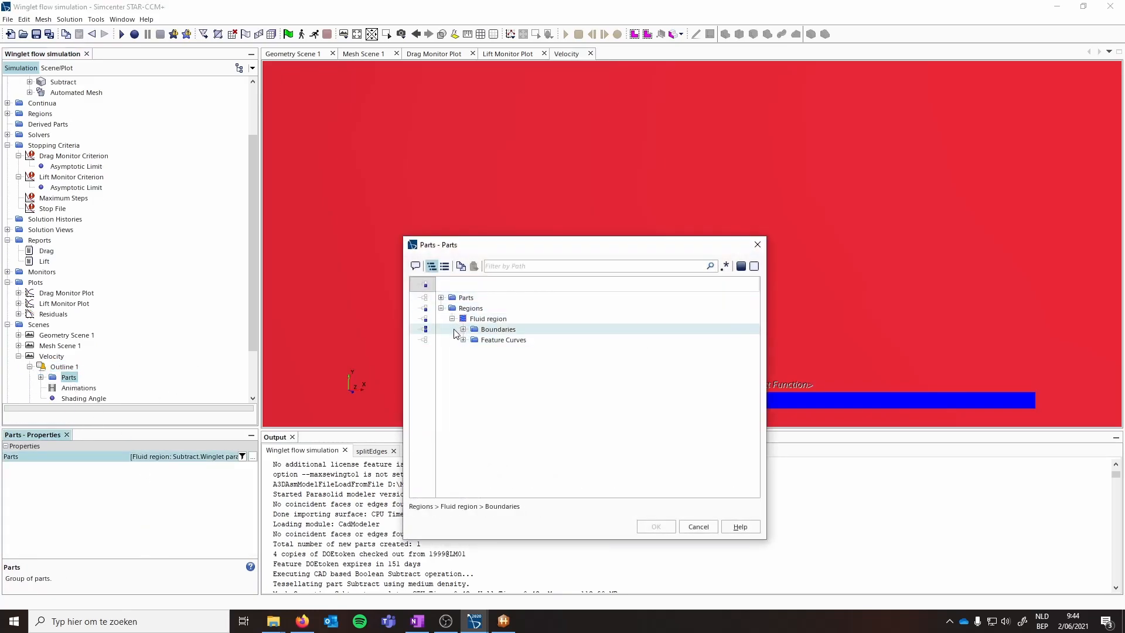
left_click(463, 329)
left_click(518, 351)
left_click(527, 361)
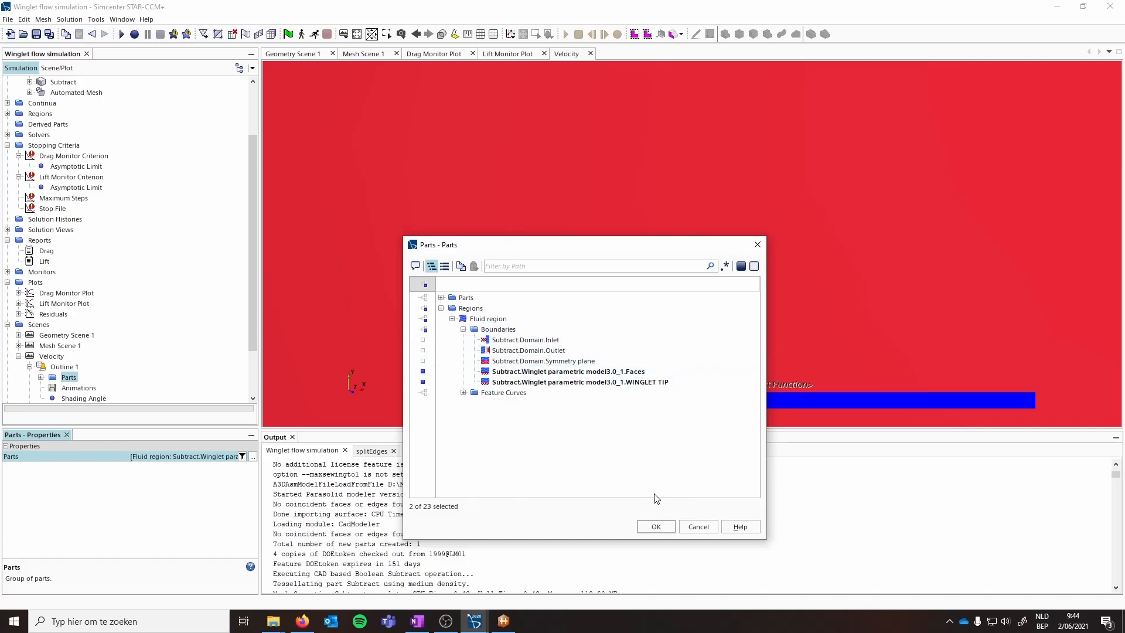
left_click(656, 526)
scroll(673, 284, "up", 5)
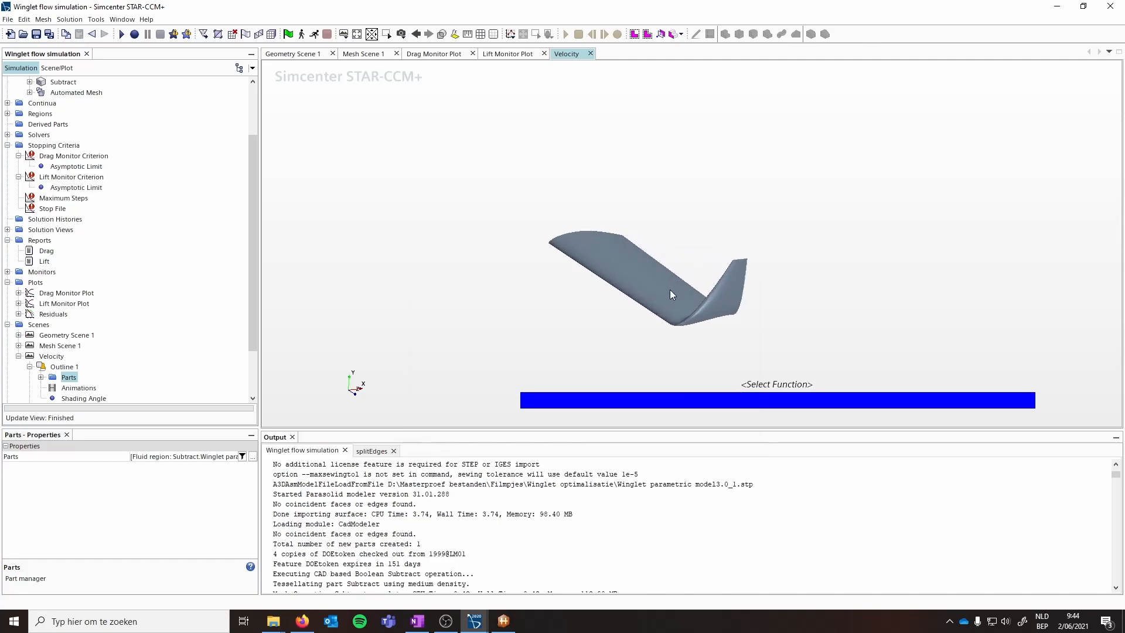
Step: Set the Scalar 1 displayer's scalar field function to Velocity: Magnitude
scroll(53, 370, "down", 2)
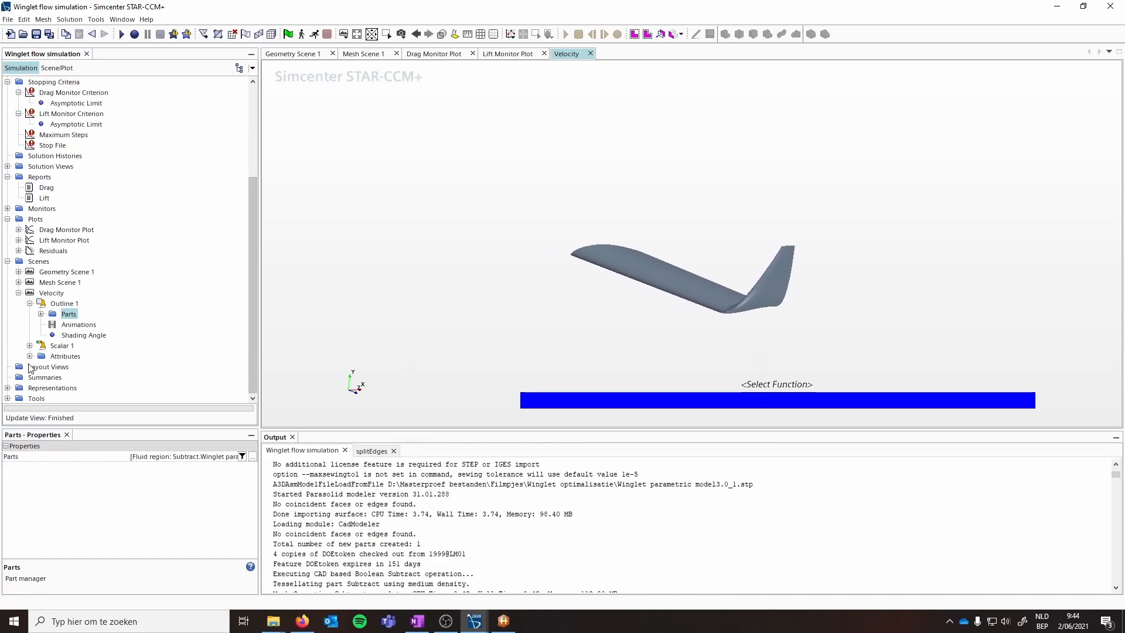
left_click(30, 345)
left_click(75, 357)
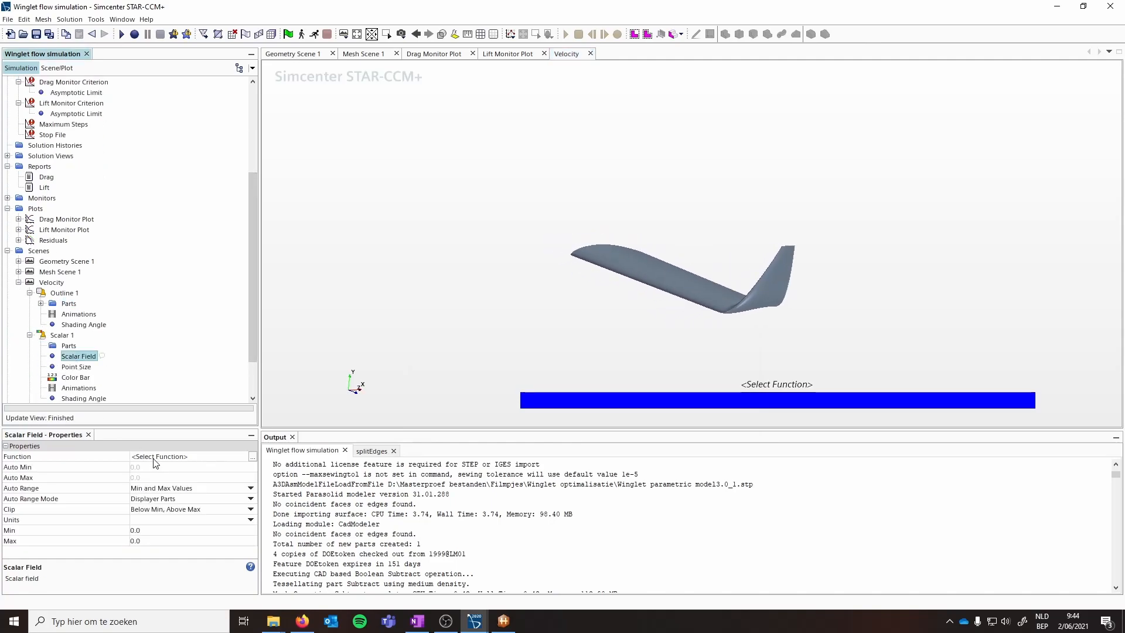
left_click(158, 457)
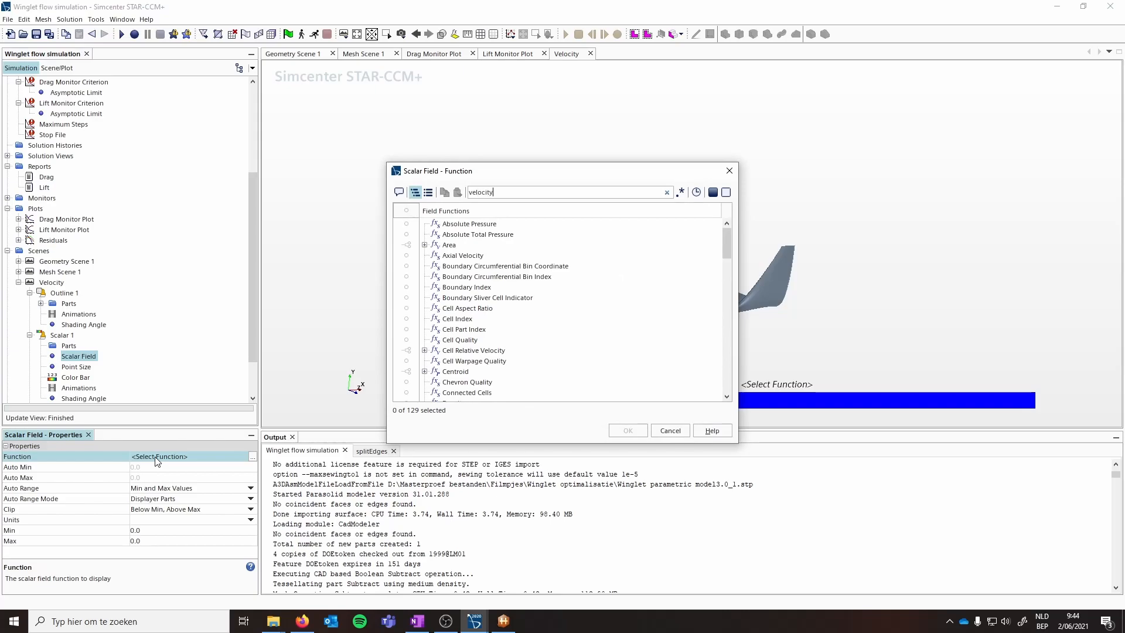
left_click(425, 288)
left_click(482, 308)
left_click(626, 430)
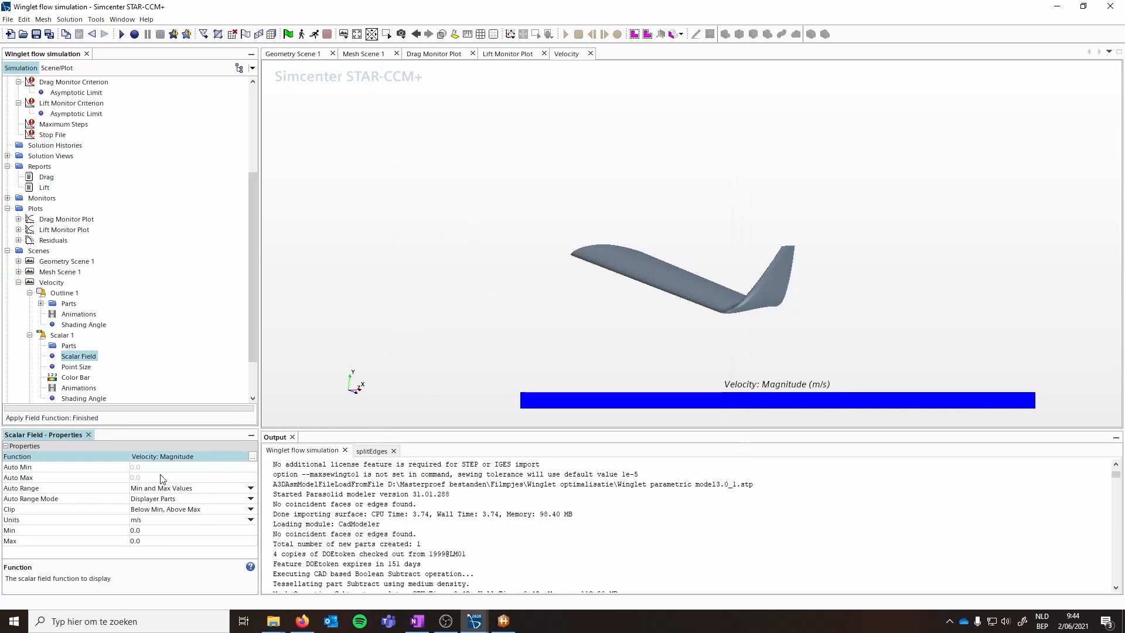
Step: Assign the fluid region's Subtract.Domain.Symmetry plane boundary as the only part of the Scalar 1 displayer
left_click(69, 345)
left_click(161, 457)
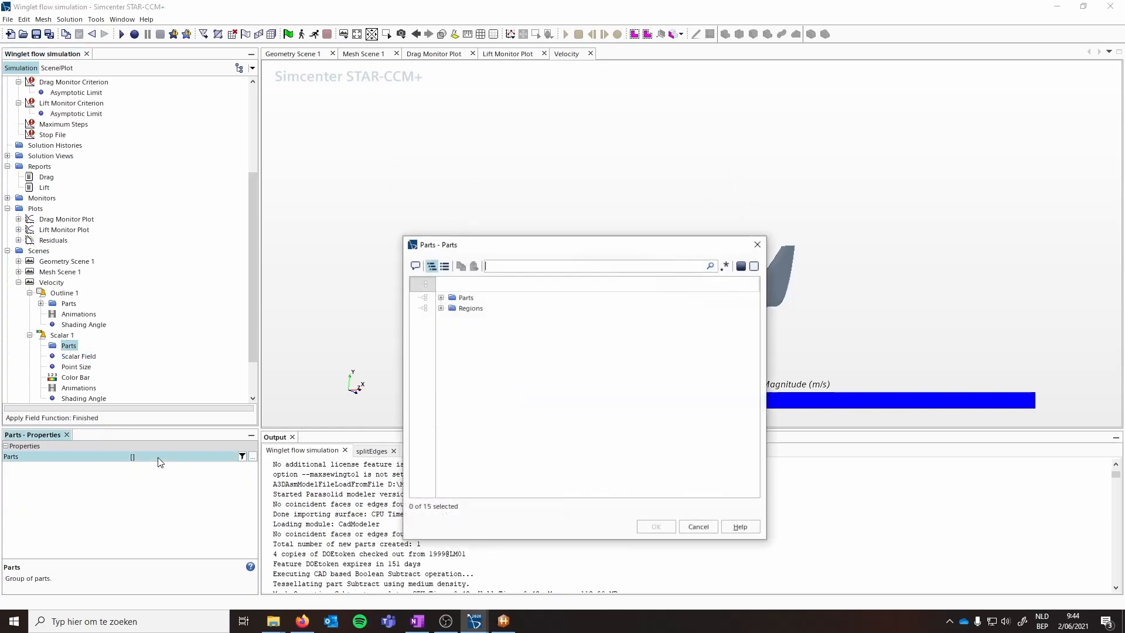
left_click(441, 298)
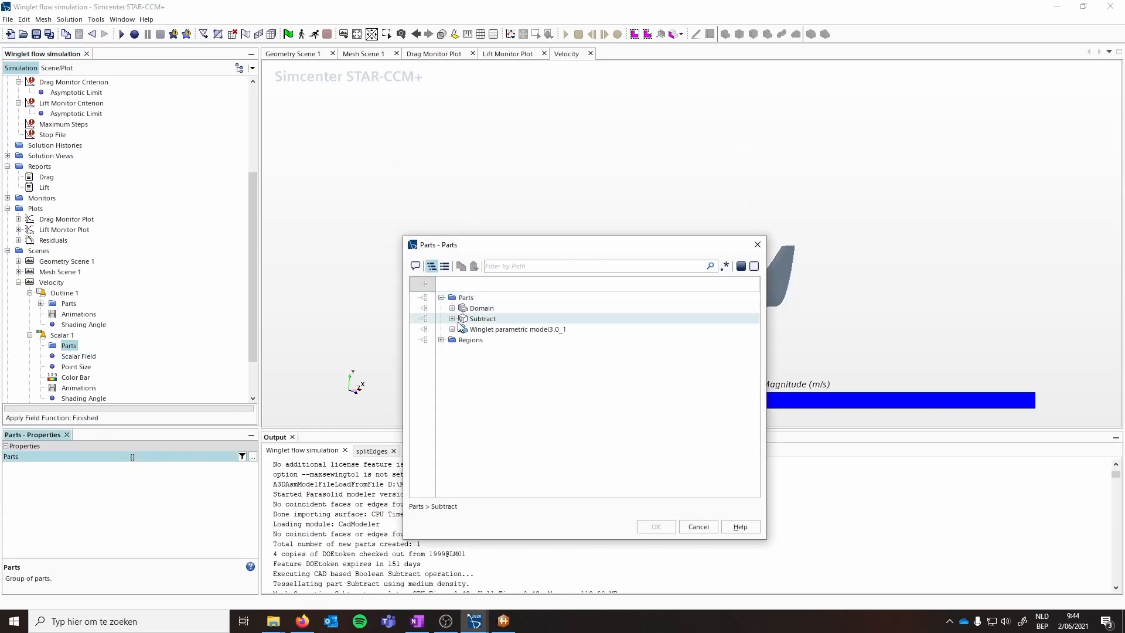
left_click(424, 298)
left_click(426, 299)
left_click(441, 340)
left_click(531, 393)
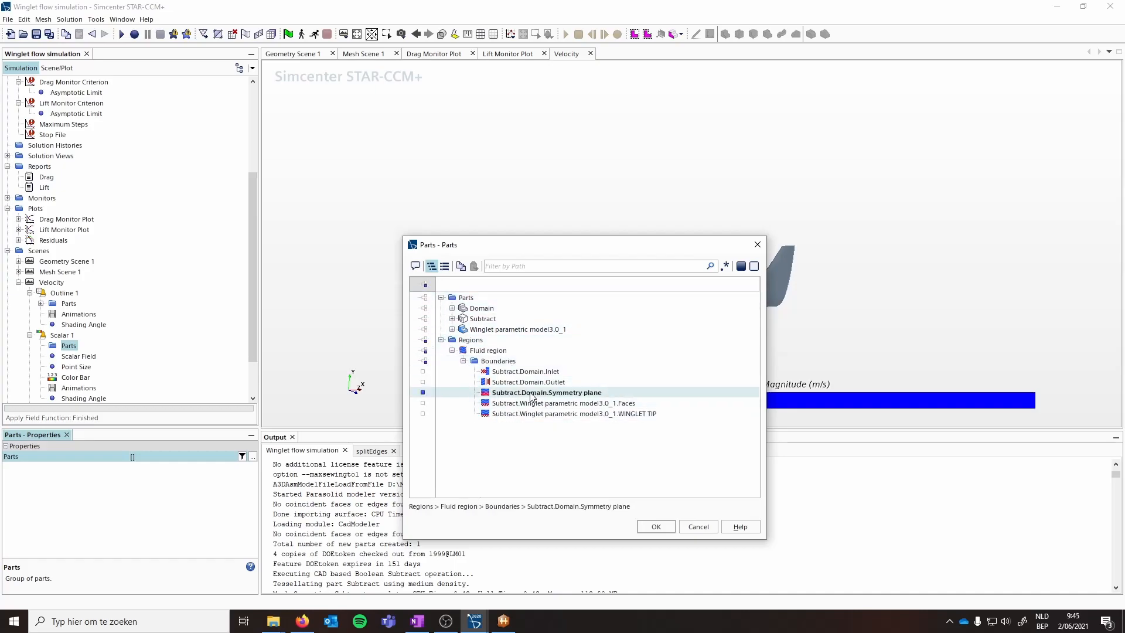
left_click(654, 526)
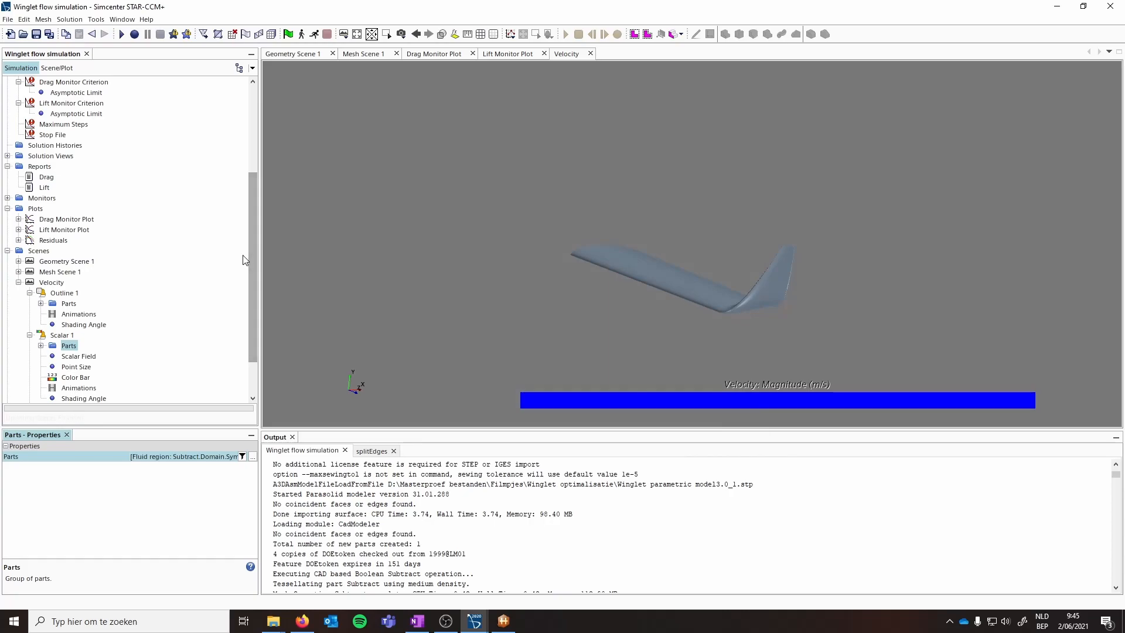
scroll(172, 331, "down", 2)
left_click(29, 240)
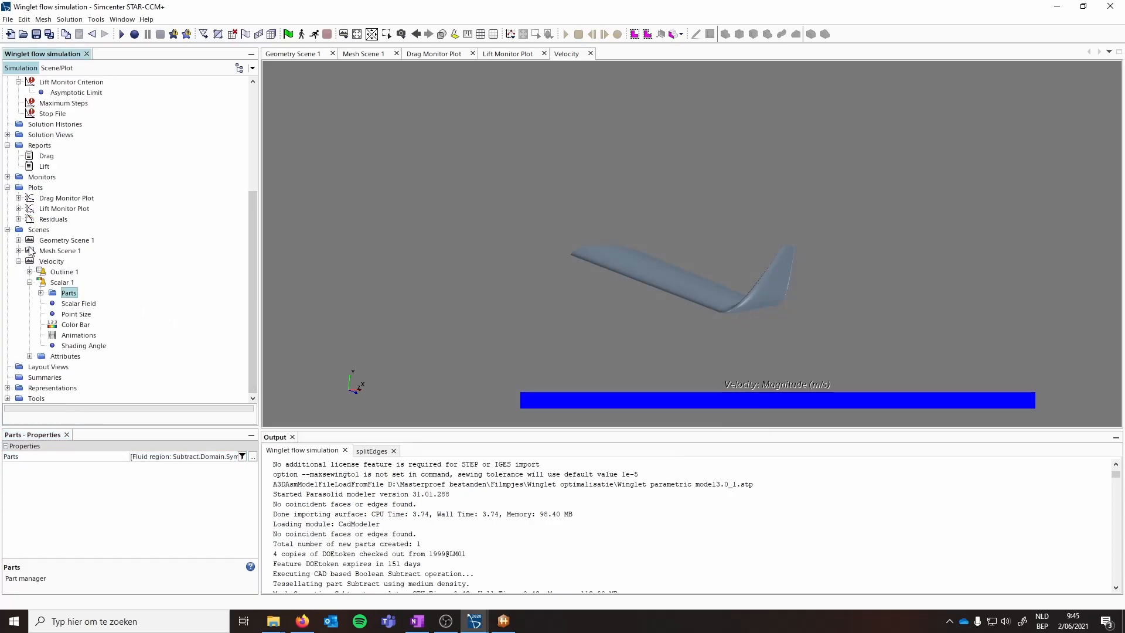
Step: Run the winglet flow simulation with the Velocity scene and the stopping criteria in place
left_click(30, 282)
left_click(18, 325)
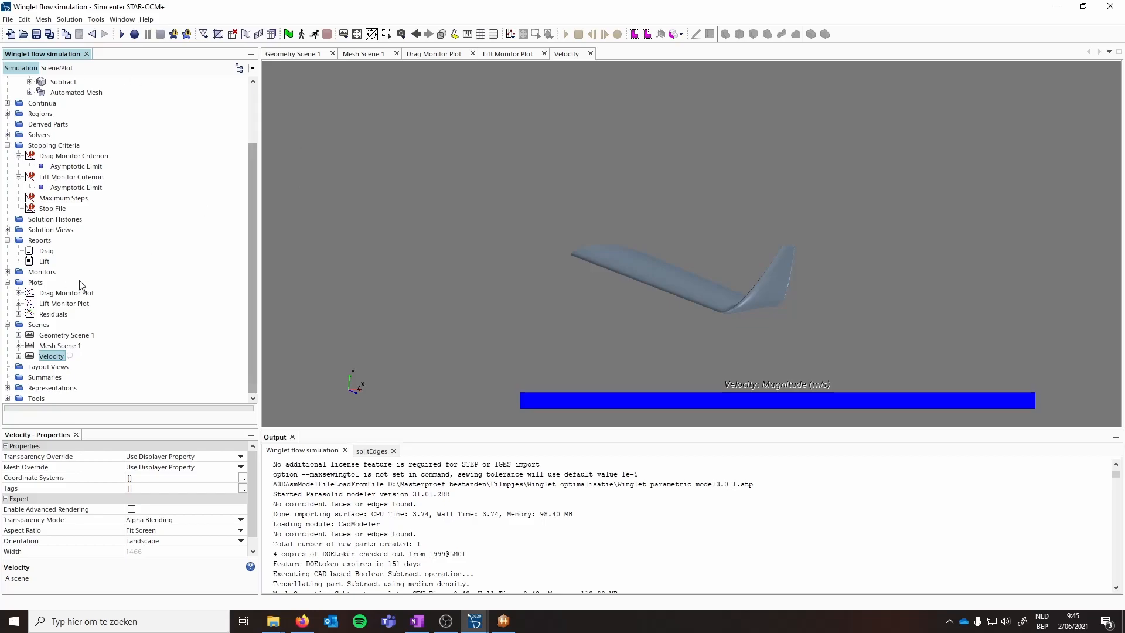
left_click(314, 34)
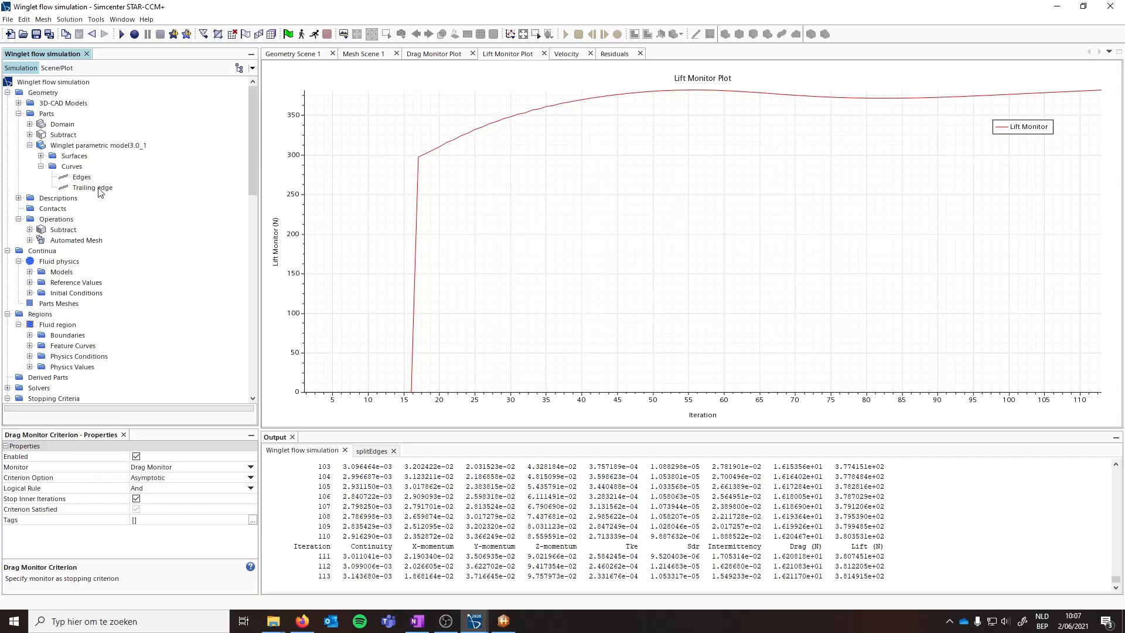
Step: Replace the Winglet parametric model3.0_1 part with the CAD file Winglet parametric model3.0_1.stp
left_click(87, 188)
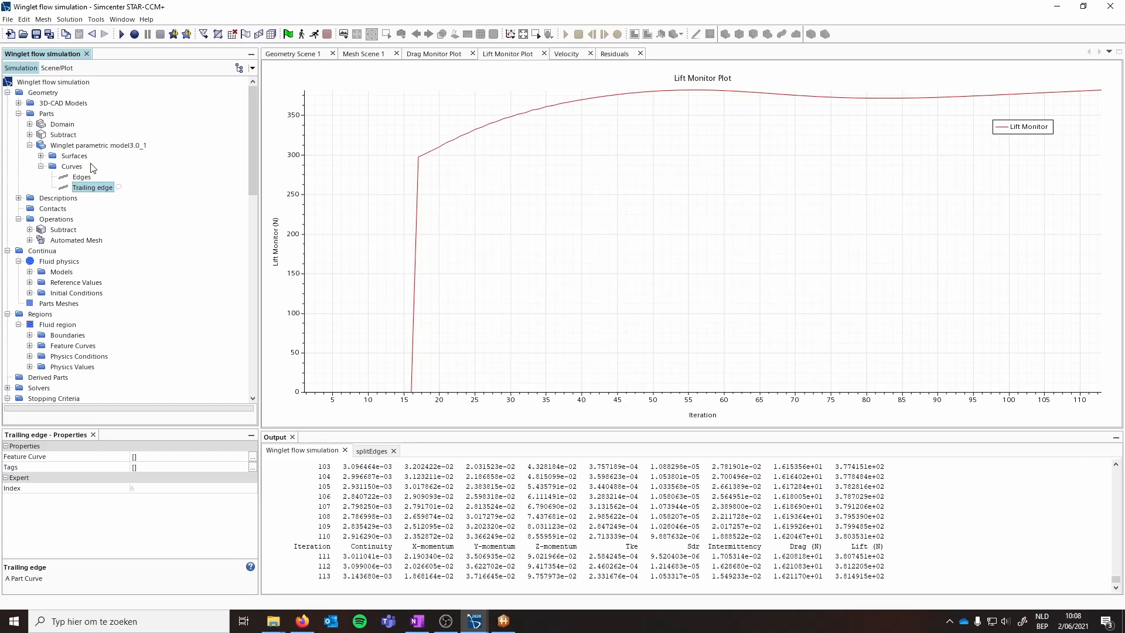
right_click(76, 147)
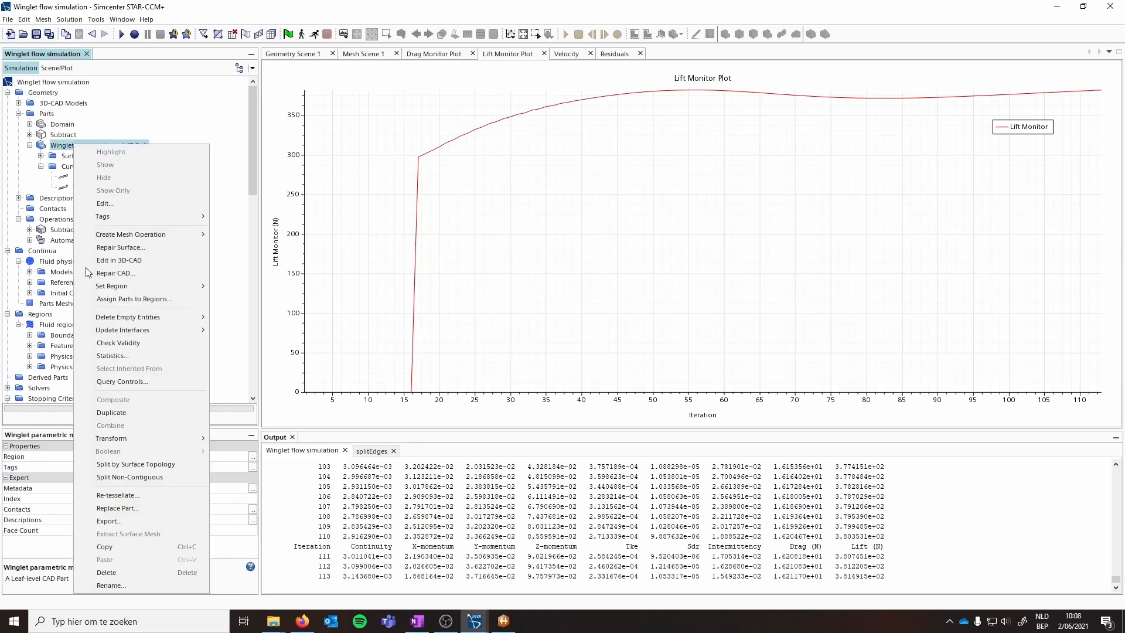
left_click(135, 508)
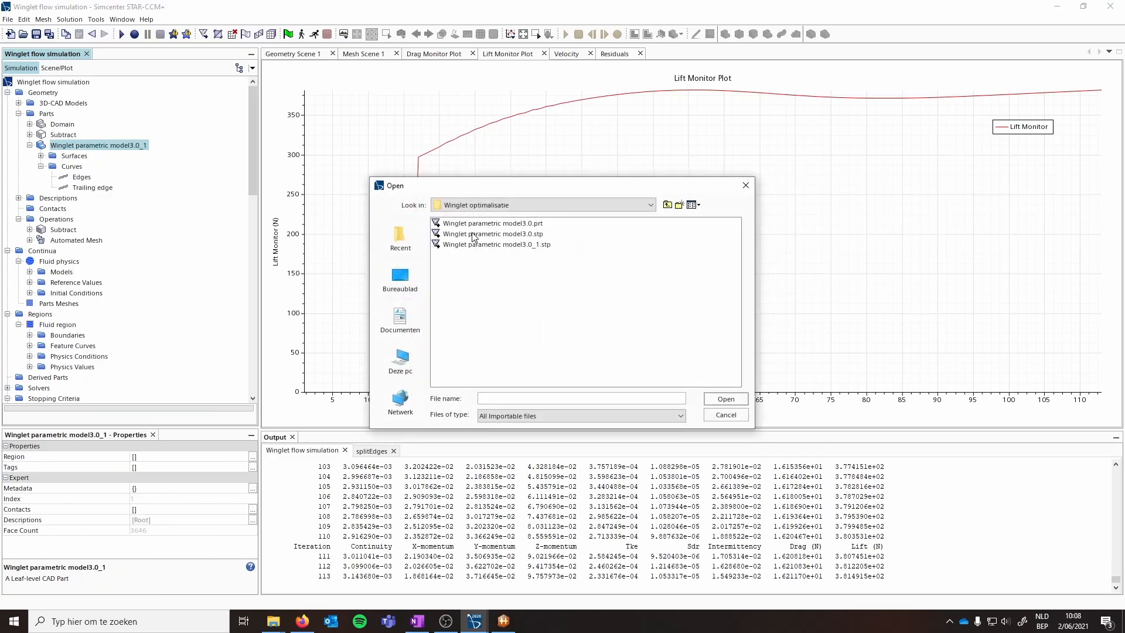
left_click(469, 245)
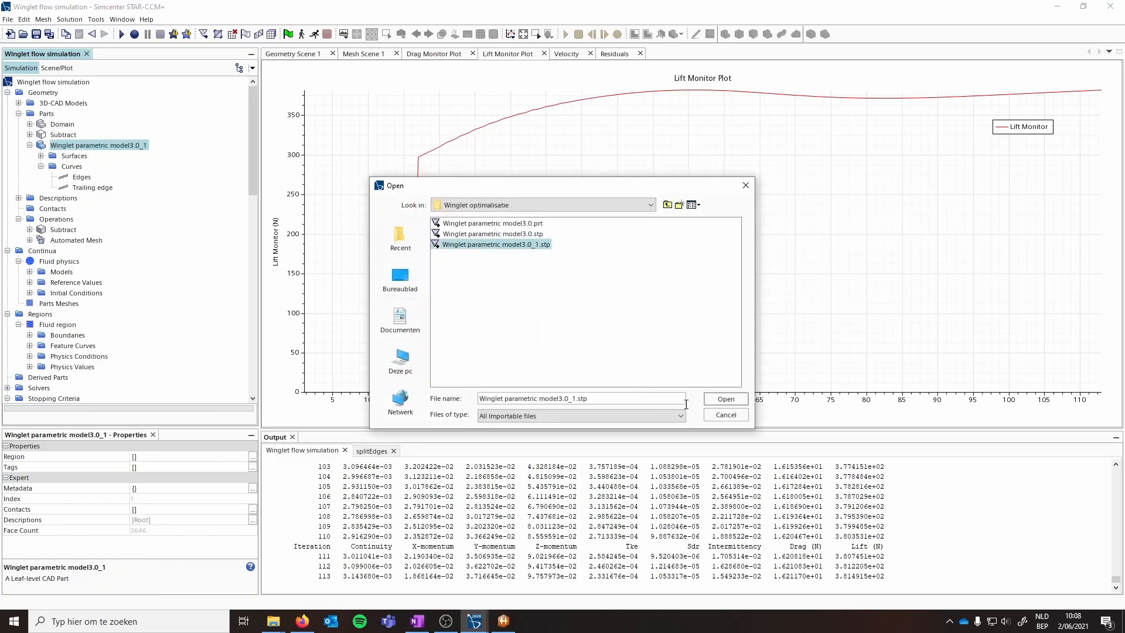
left_click(726, 399)
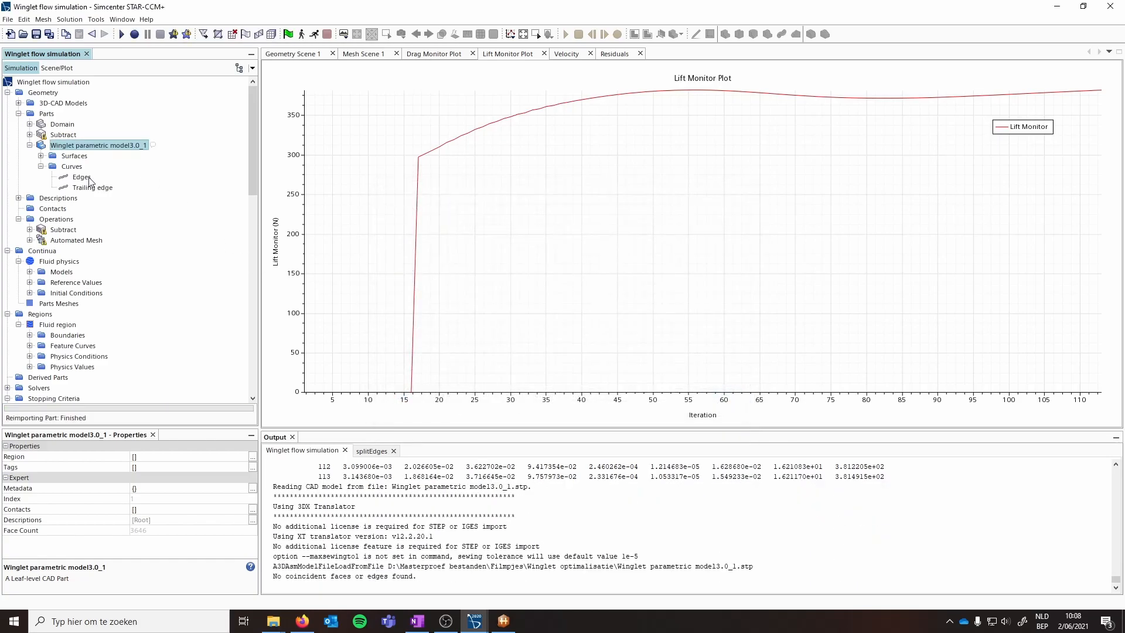
Step: Check the winglet part's Edges and Trailing edge curves in Geometry Scene 1, and delete the Trailing edge curve
left_click(296, 54)
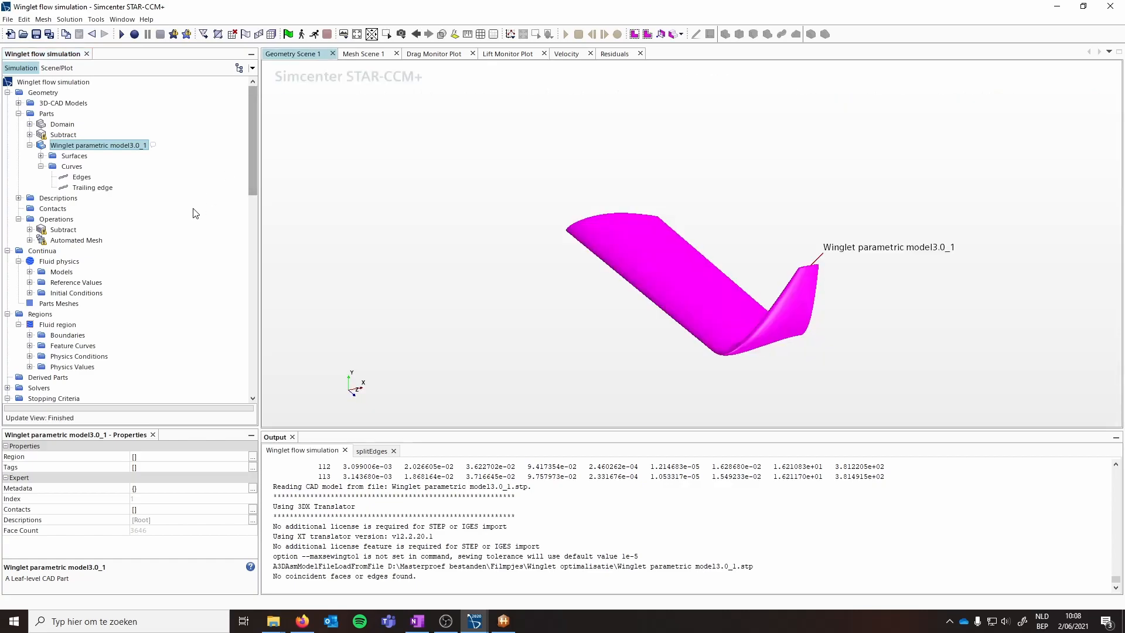
left_click(91, 189)
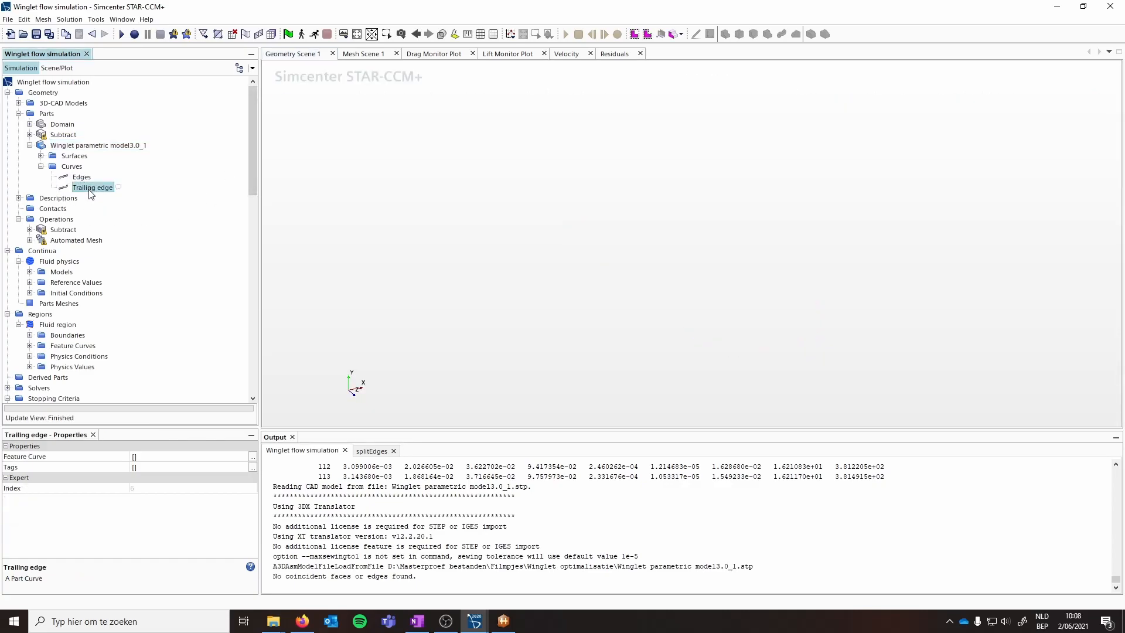
left_click(82, 177)
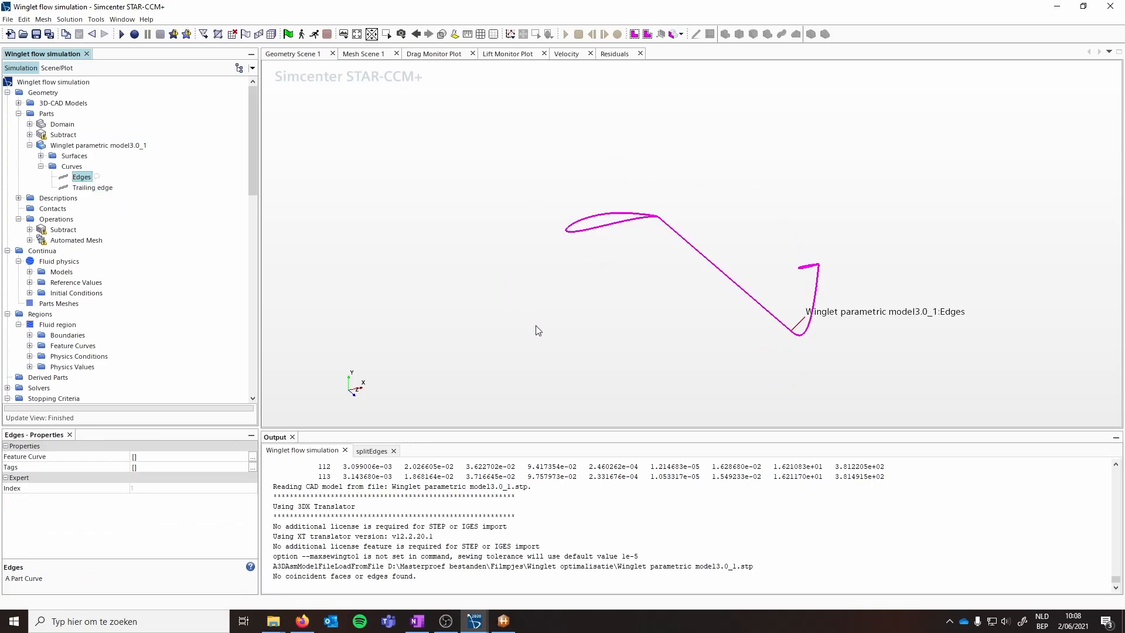
left_click(88, 187)
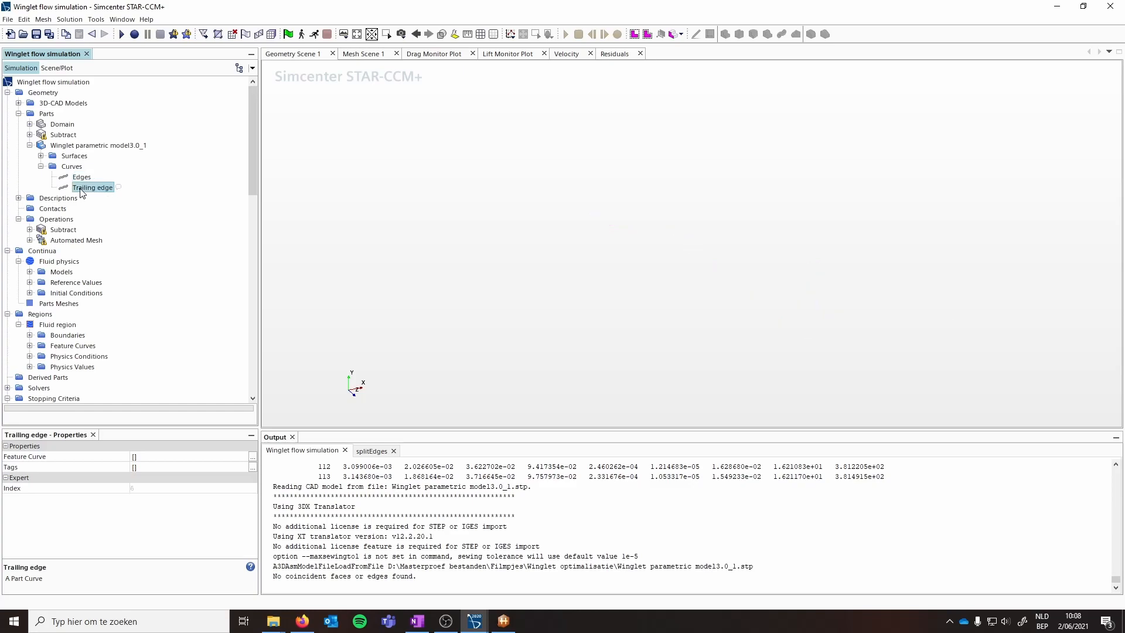
key("Delete")
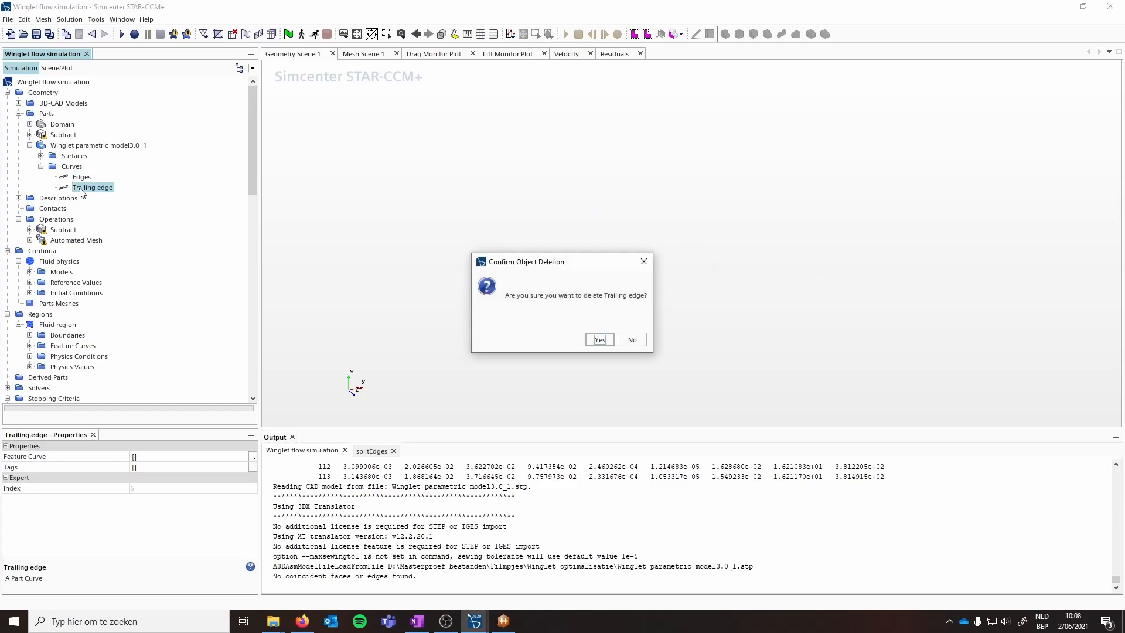
left_click(599, 340)
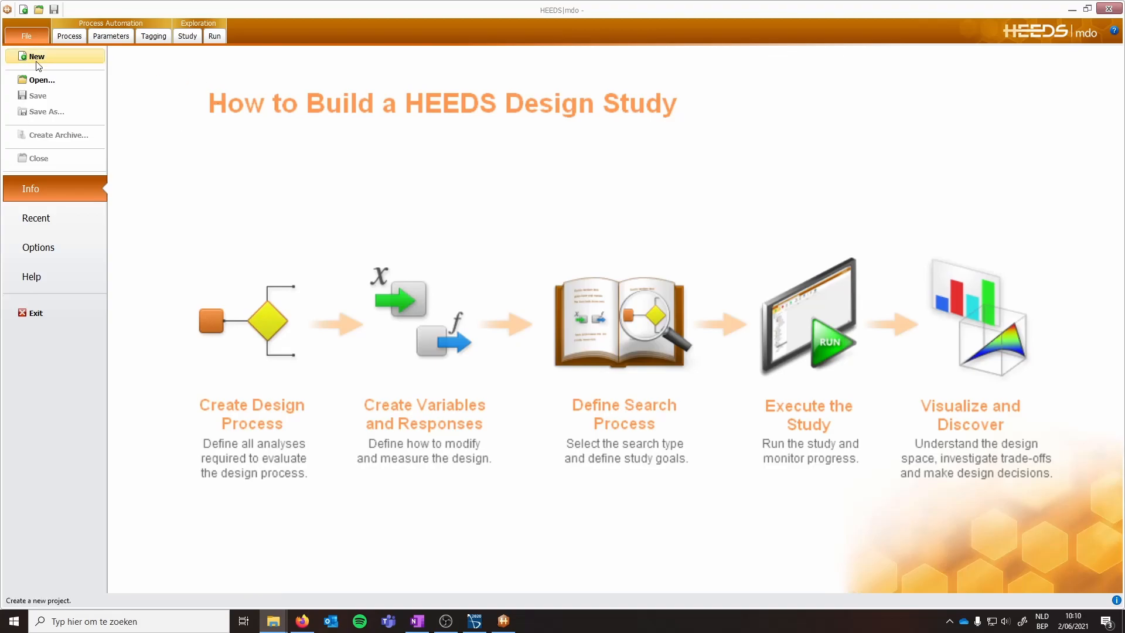
Step: Switch to HEEDS MDO, create a new project and open the settings of Analysis_1 in Process_1
left_click(36, 60)
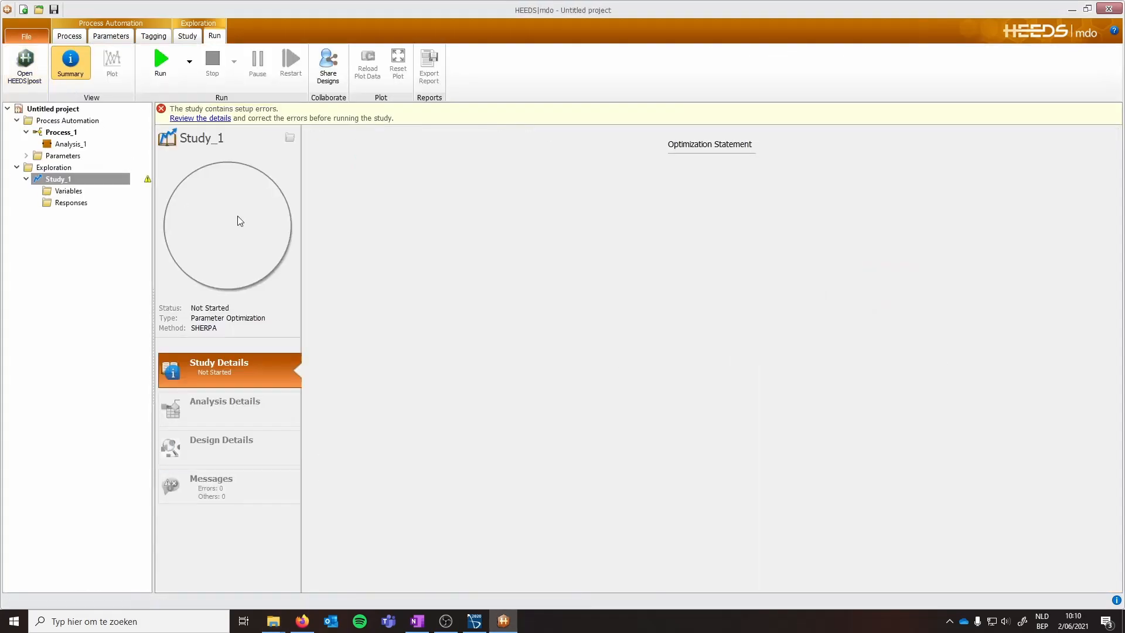
left_click(103, 130)
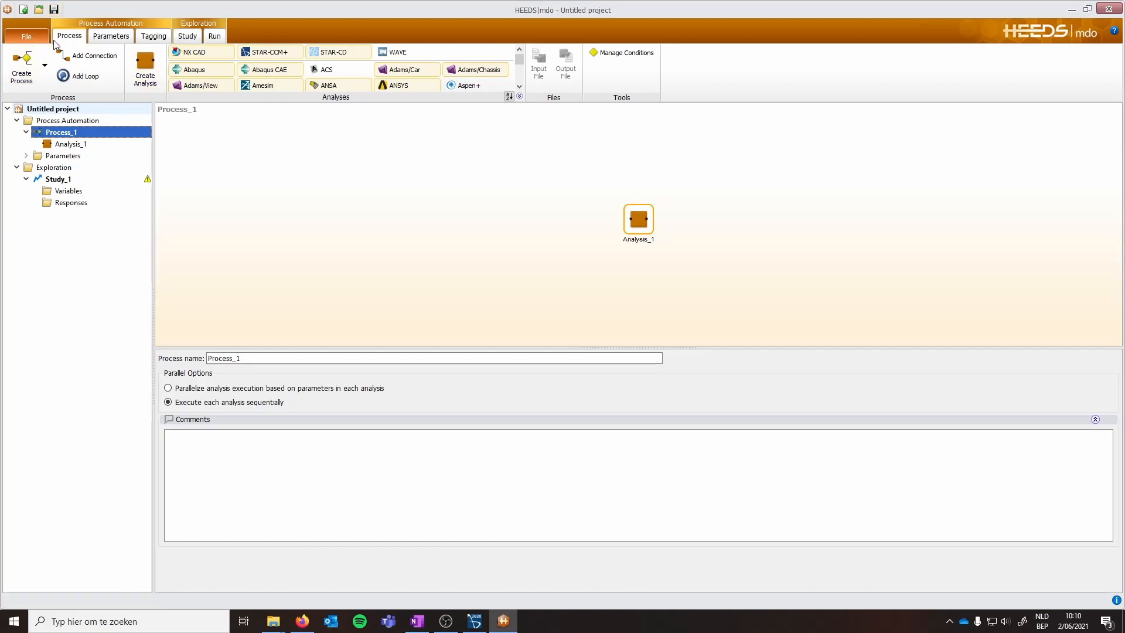
left_click(649, 207)
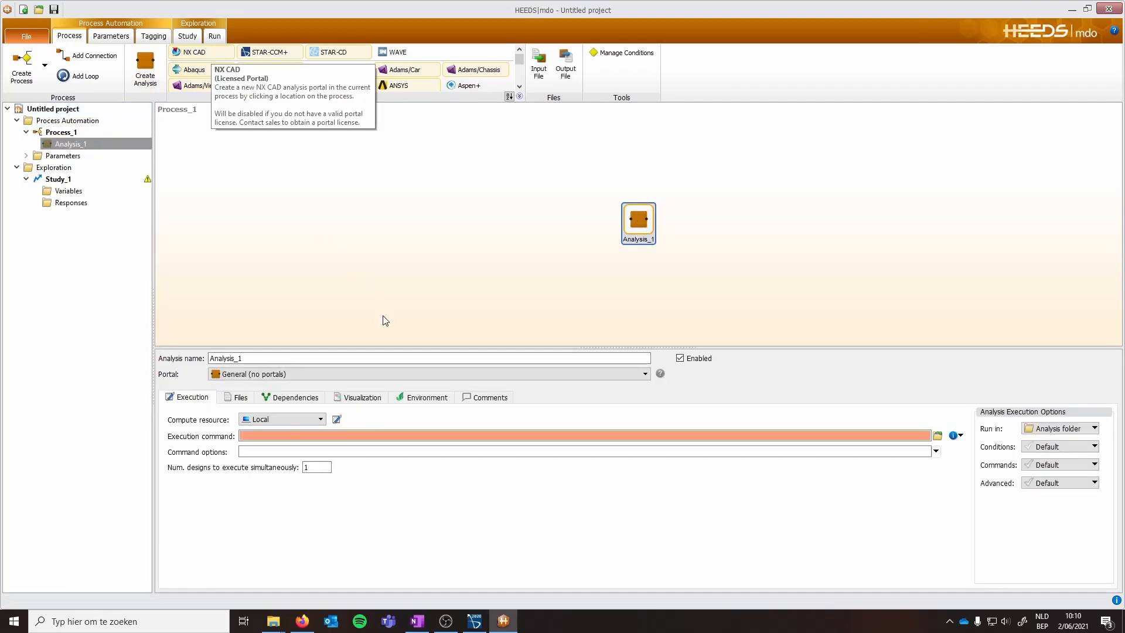
Step: Try to assign an NX portal to Analysis_1 by searching the portal list for "nx"
left_click(285, 374)
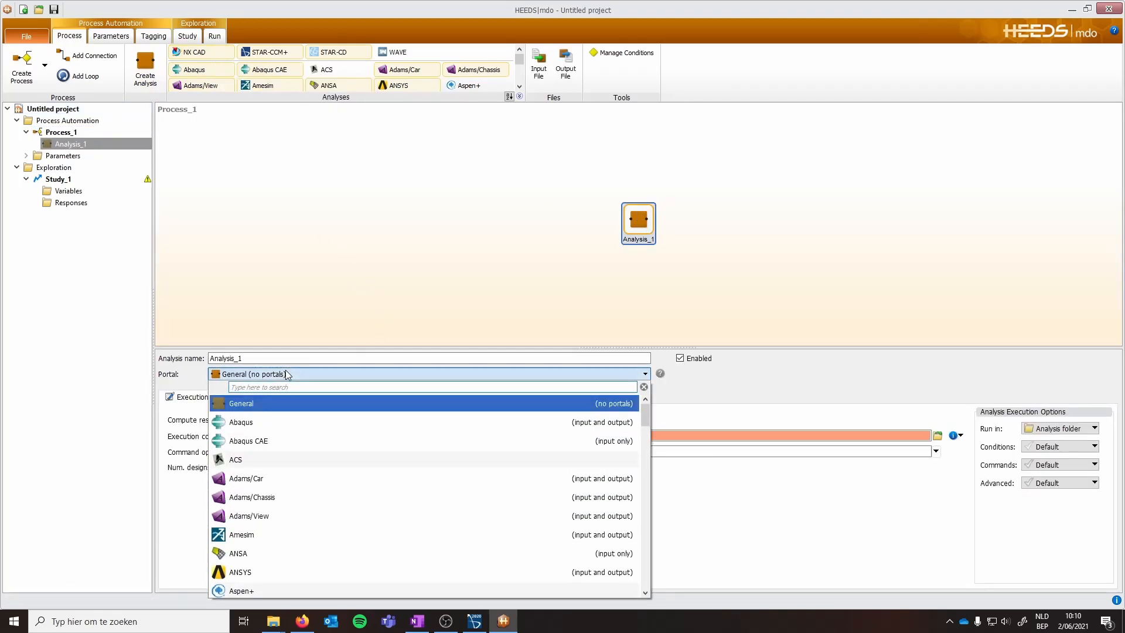
type("sieme")
key("BackSpace")
key("BackSpace")
key("BackSpace")
key("BackSpace")
key("BackSpace")
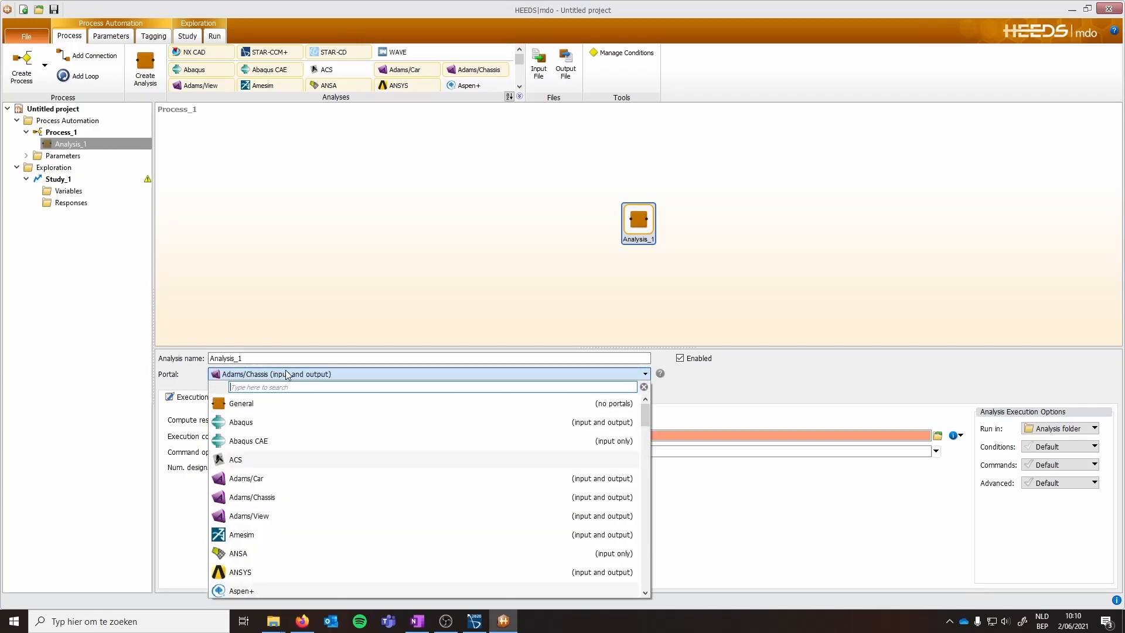
type("nx")
left_click(252, 405)
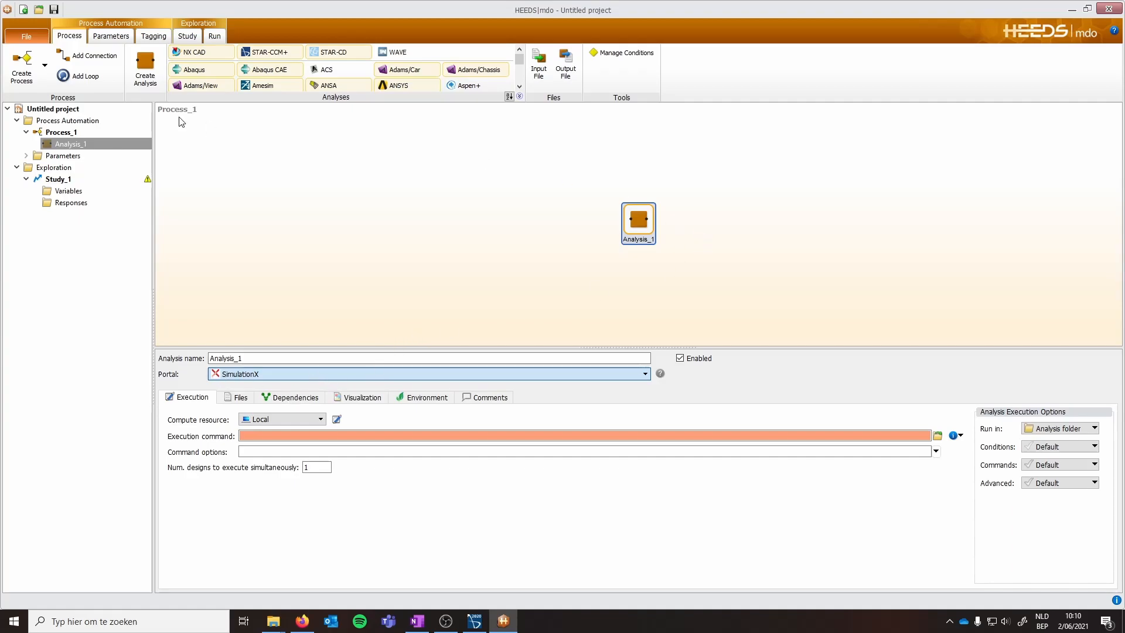
Step: Replace Analysis_1 with an NX CAD analysis and place a STAR-CCM+ analysis directly after it in the execution order
left_click(194, 52)
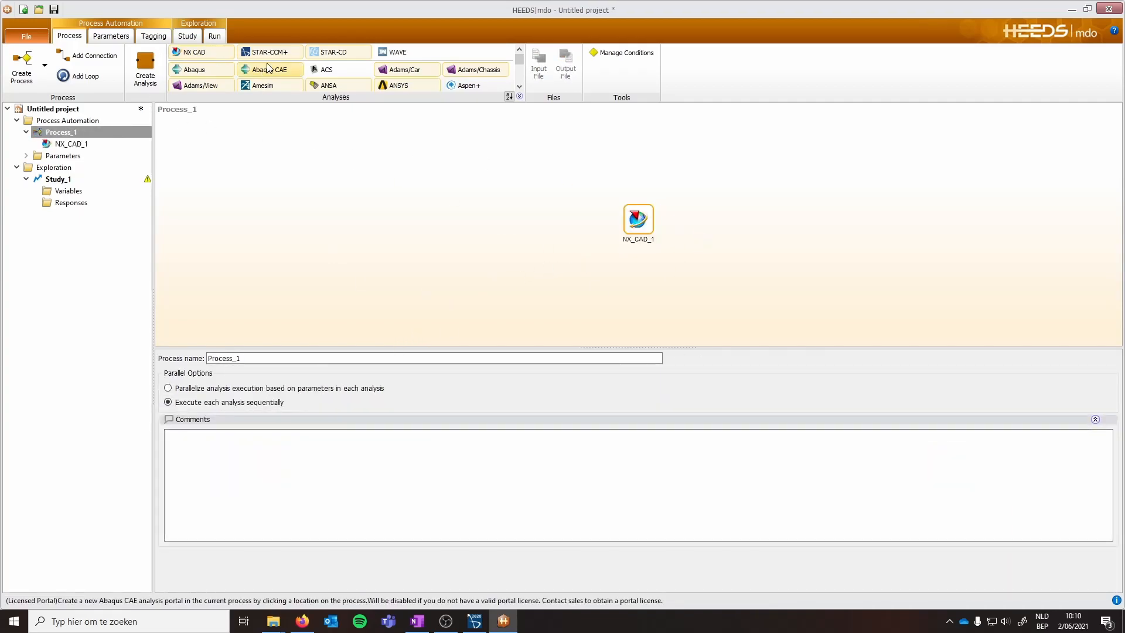
left_click(266, 70)
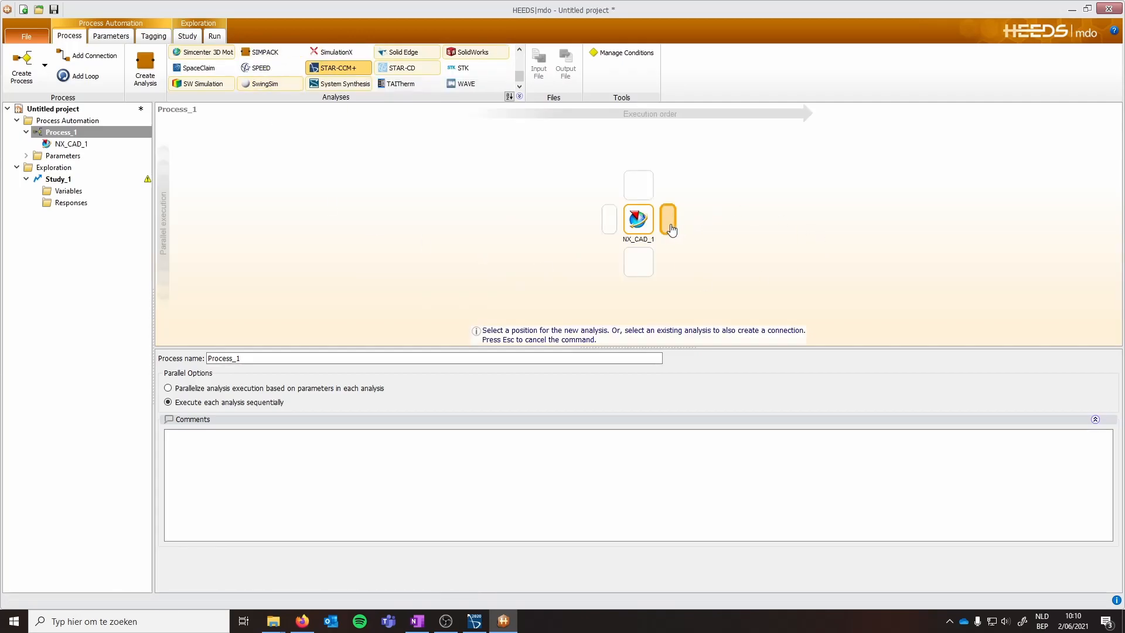
left_click(672, 228)
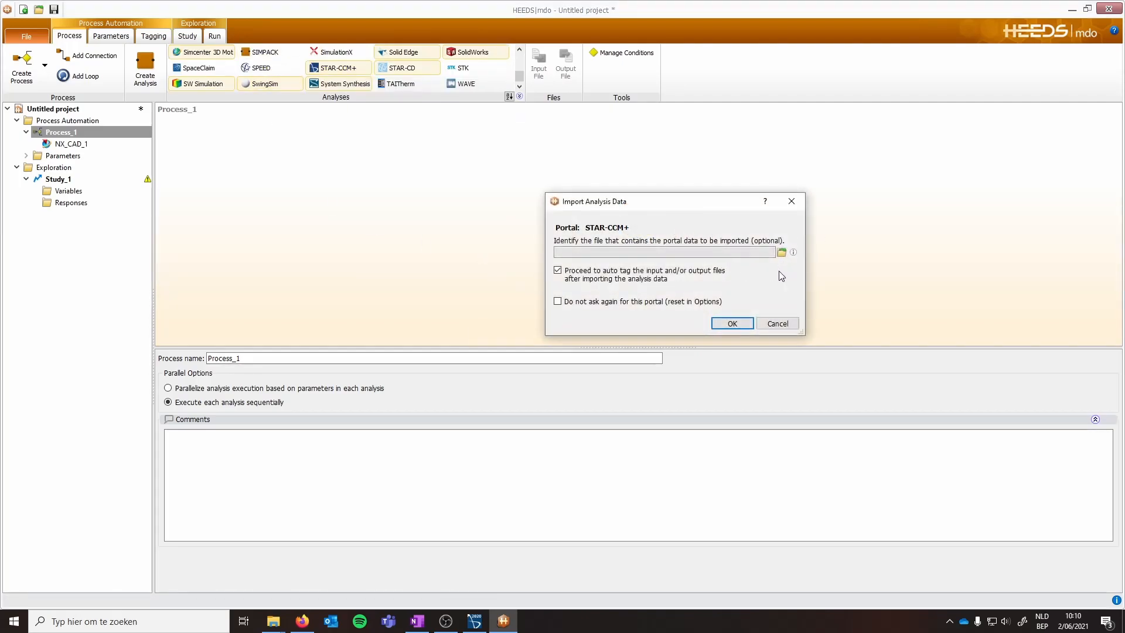
Step: Import Winglet flow simulation.sim from the Winglet optimalisatie folder as the STAR-CCM+ portal data, with auto tagging turned off
left_click(782, 252)
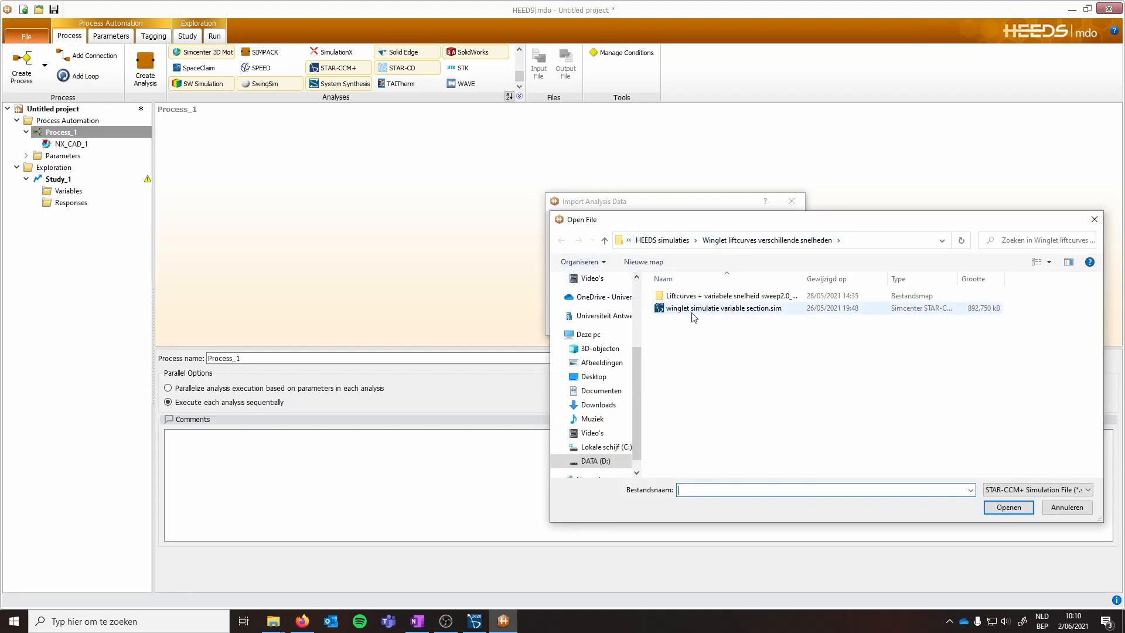
left_click(604, 240)
left_click(604, 240)
left_click(604, 240)
left_click(604, 240)
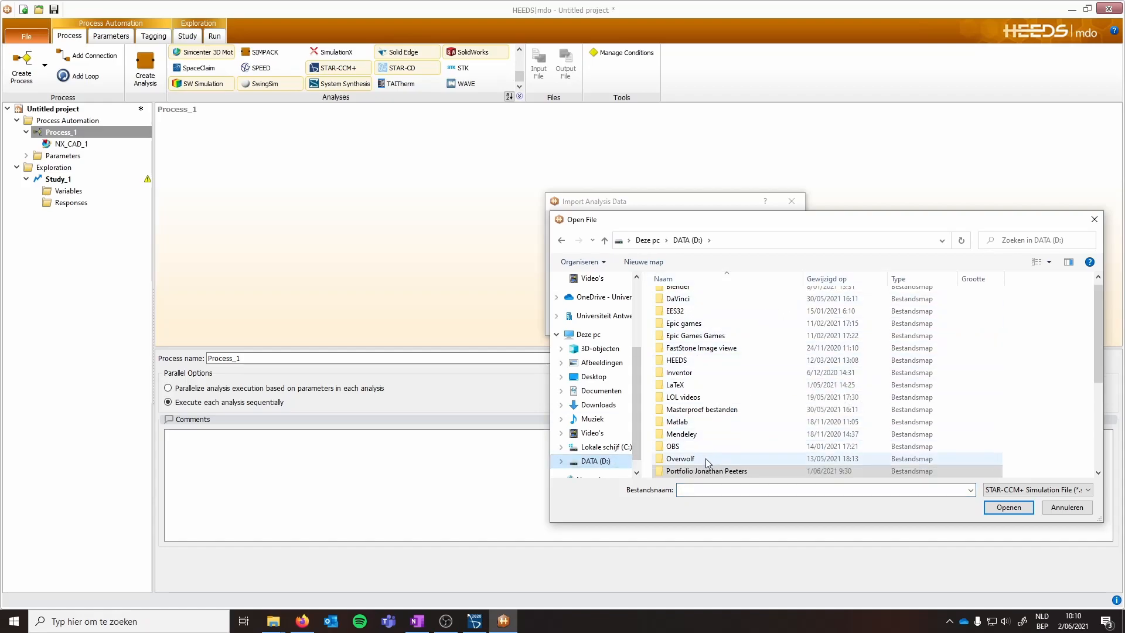
double_click(692, 410)
double_click(689, 321)
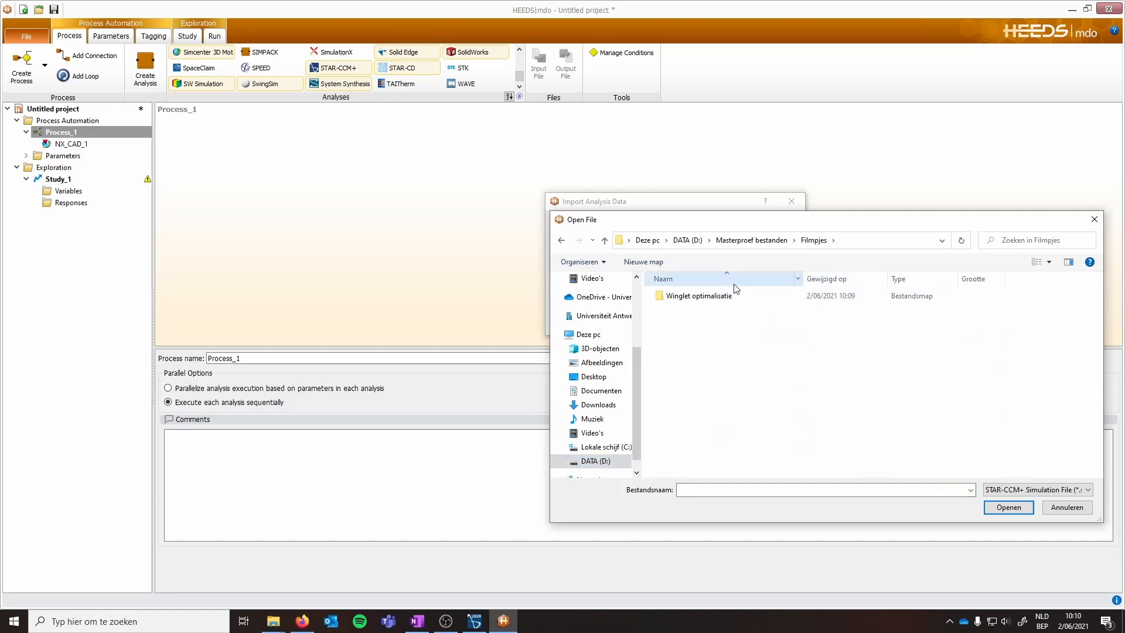
double_click(716, 297)
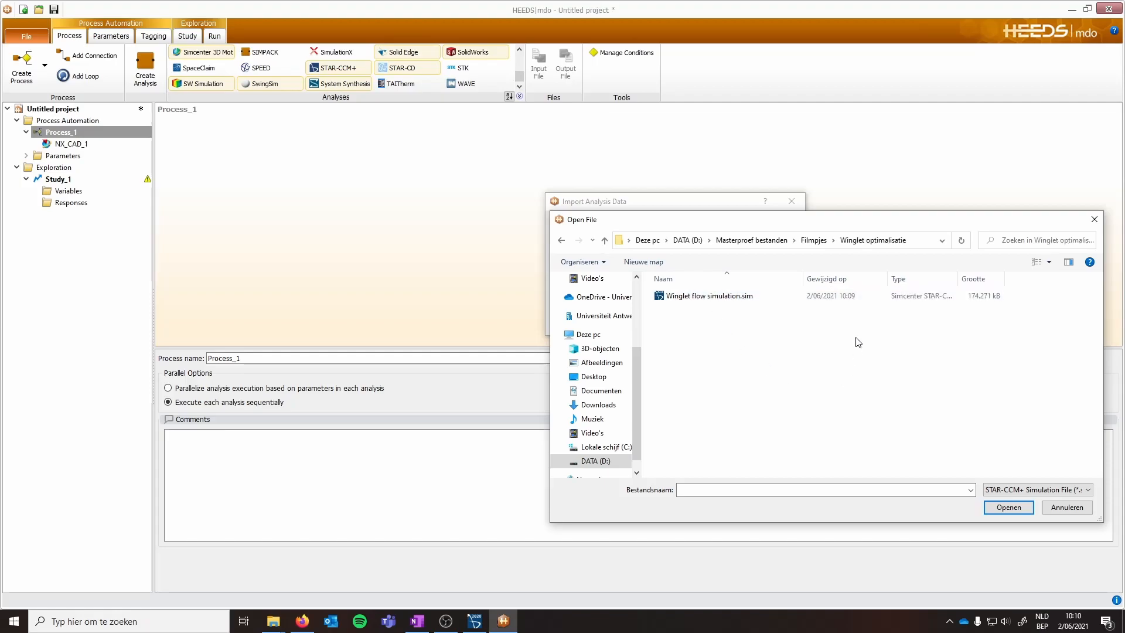
left_click(997, 508)
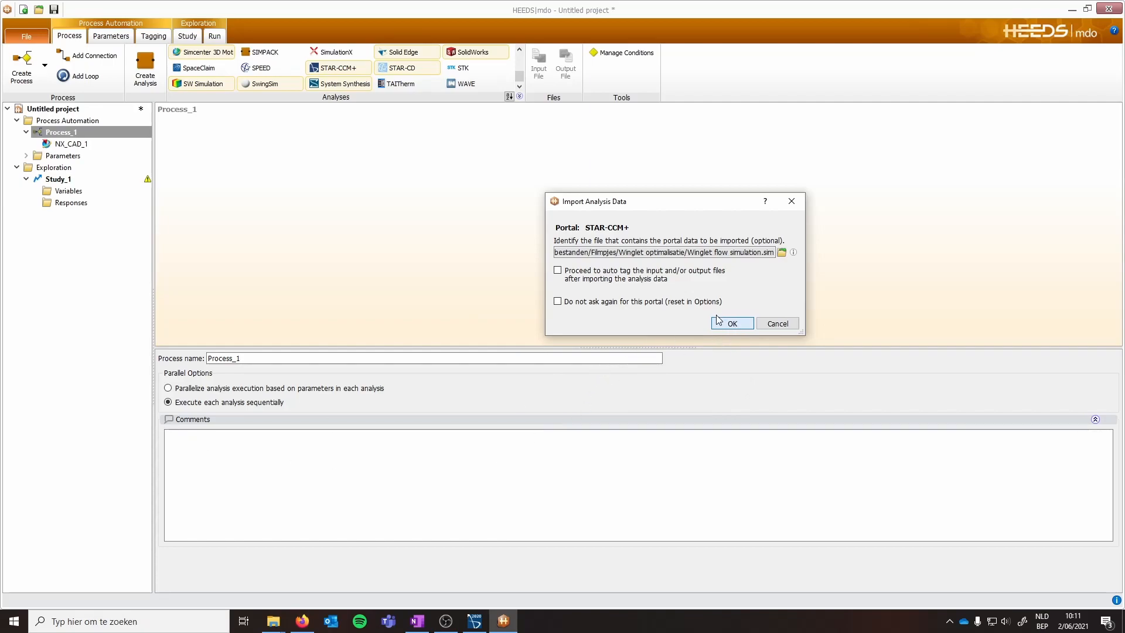
left_click(720, 319)
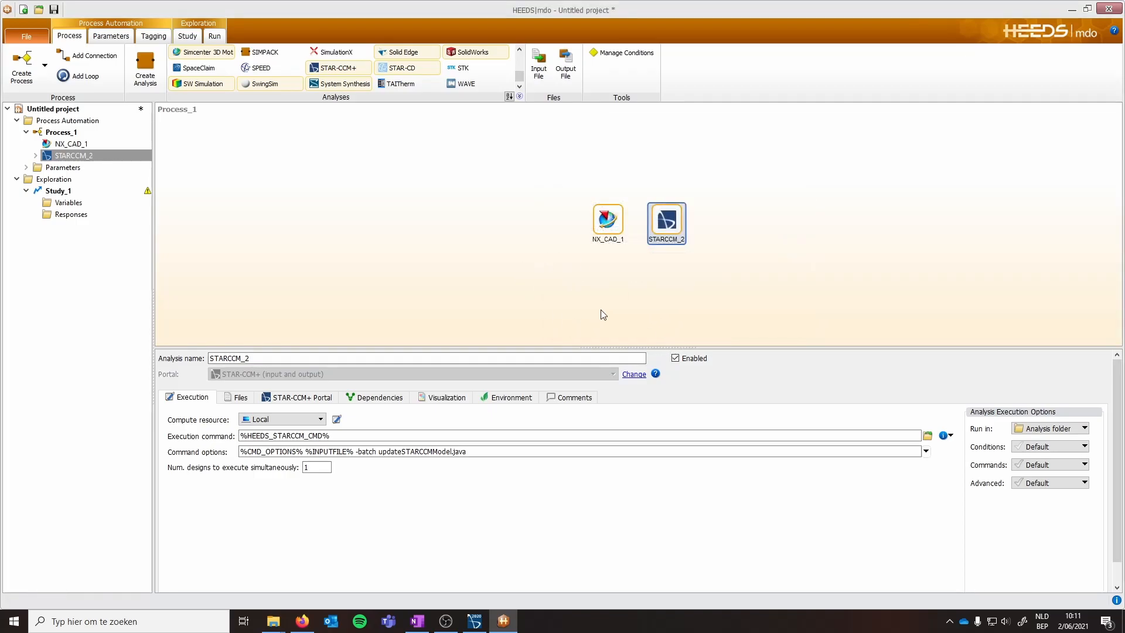
Step: Add Winglet parametric model3.0.prt as the input file of the NX_CAD_1 analysis, continuing without auto tagging
left_click(609, 222)
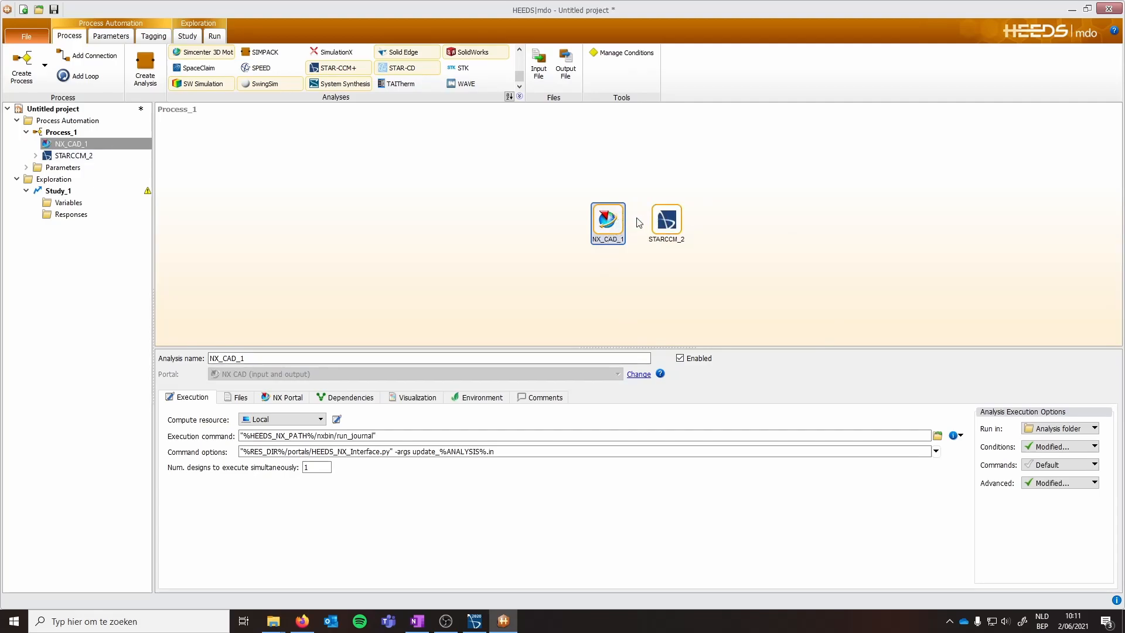
left_click(666, 222)
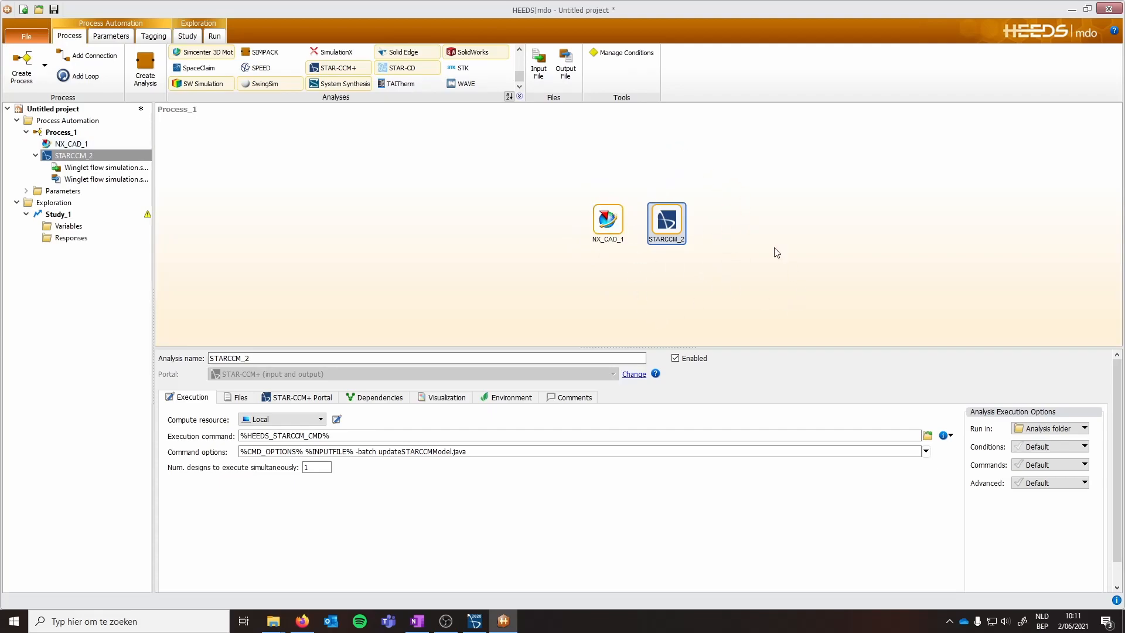
left_click(613, 218)
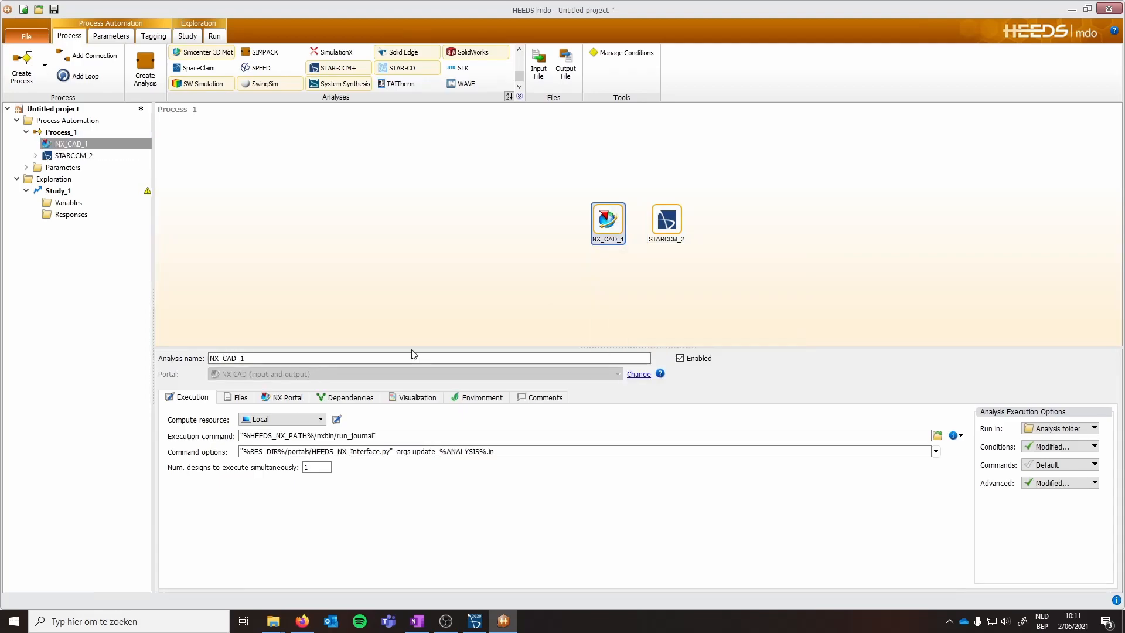
left_click(247, 401)
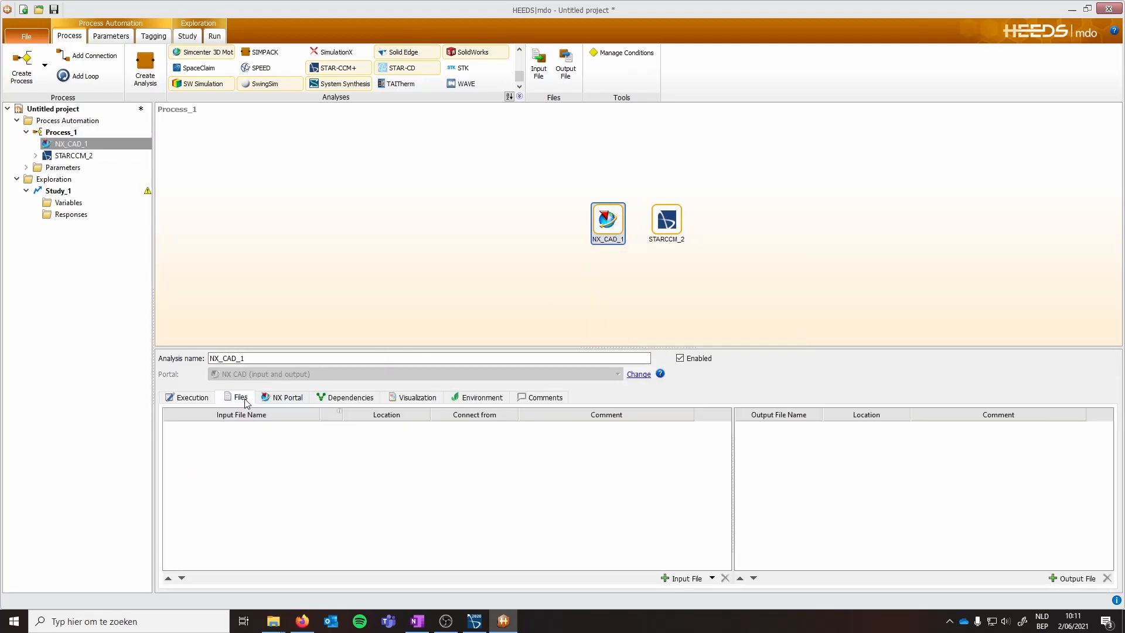
right_click(235, 449)
left_click(252, 452)
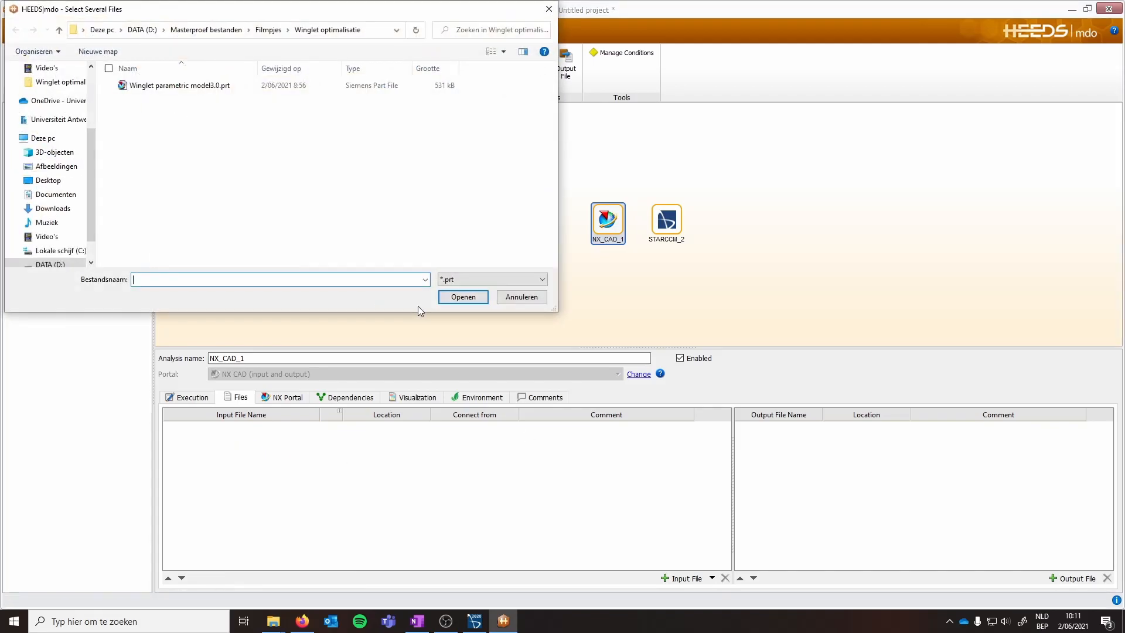
left_click(176, 87)
left_click(463, 296)
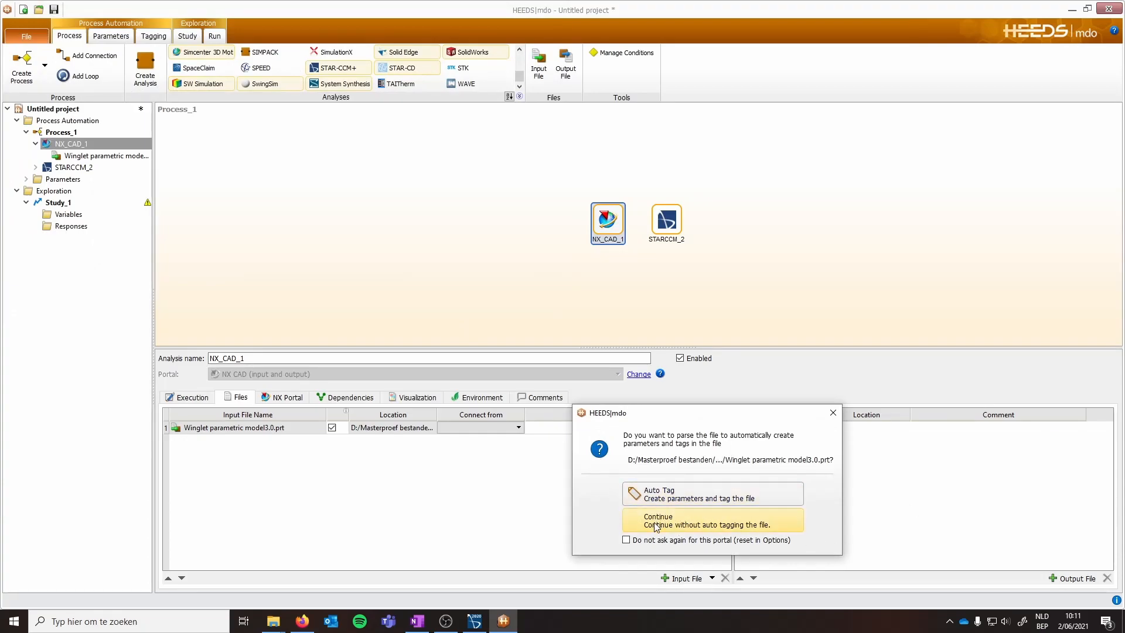
left_click(656, 524)
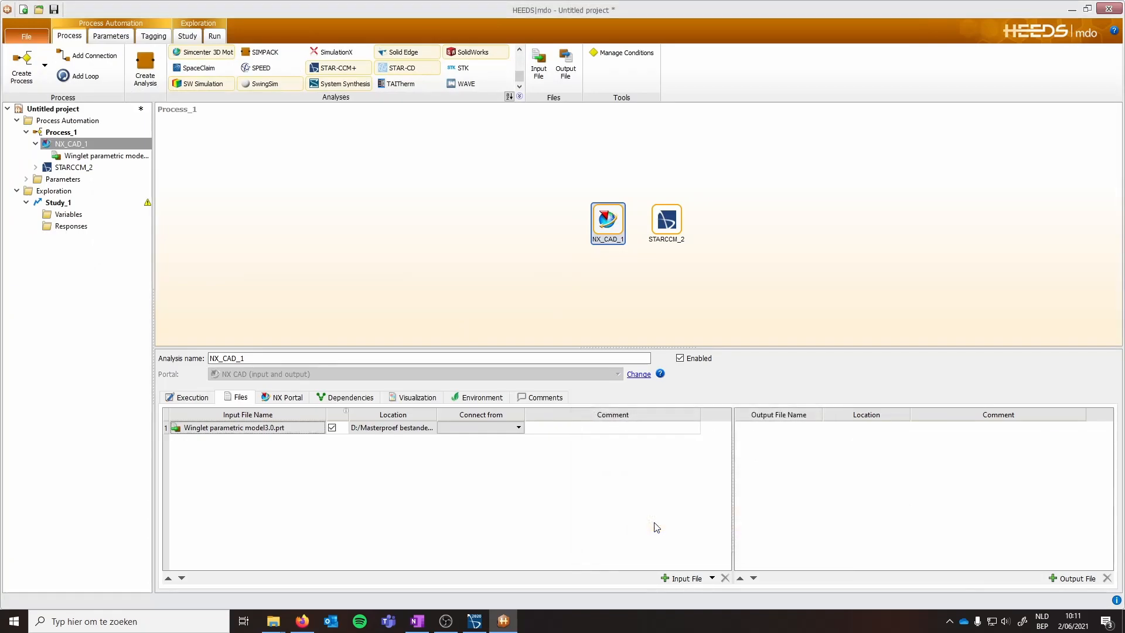
Step: Set the CAD export format of the NX_CAD_1 analysis to STEP 203
left_click(291, 401)
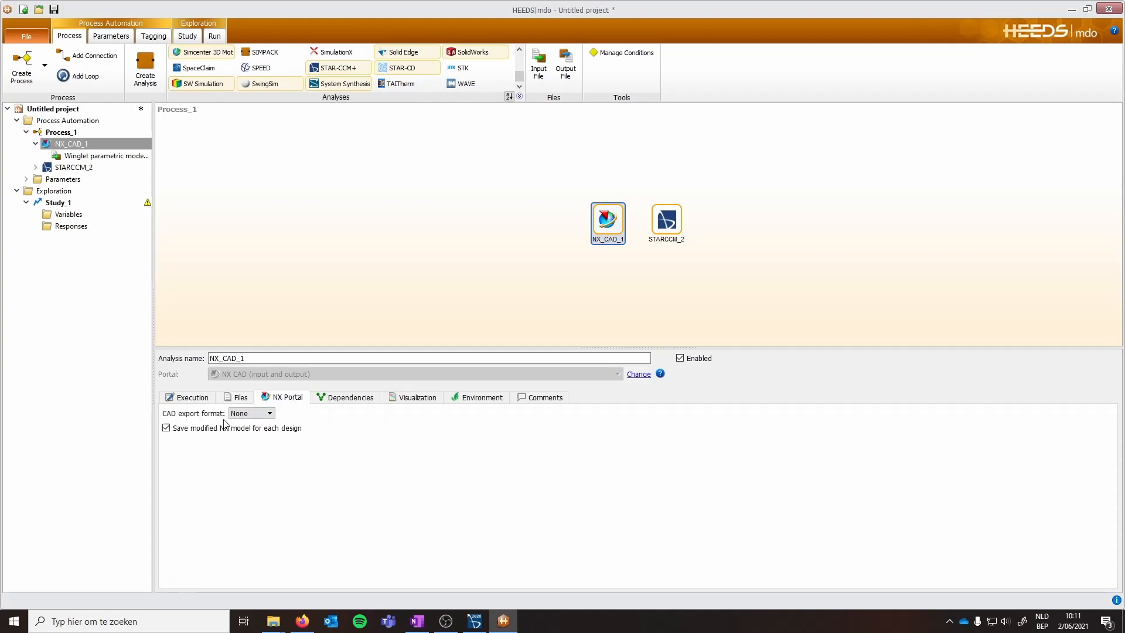
left_click(266, 415)
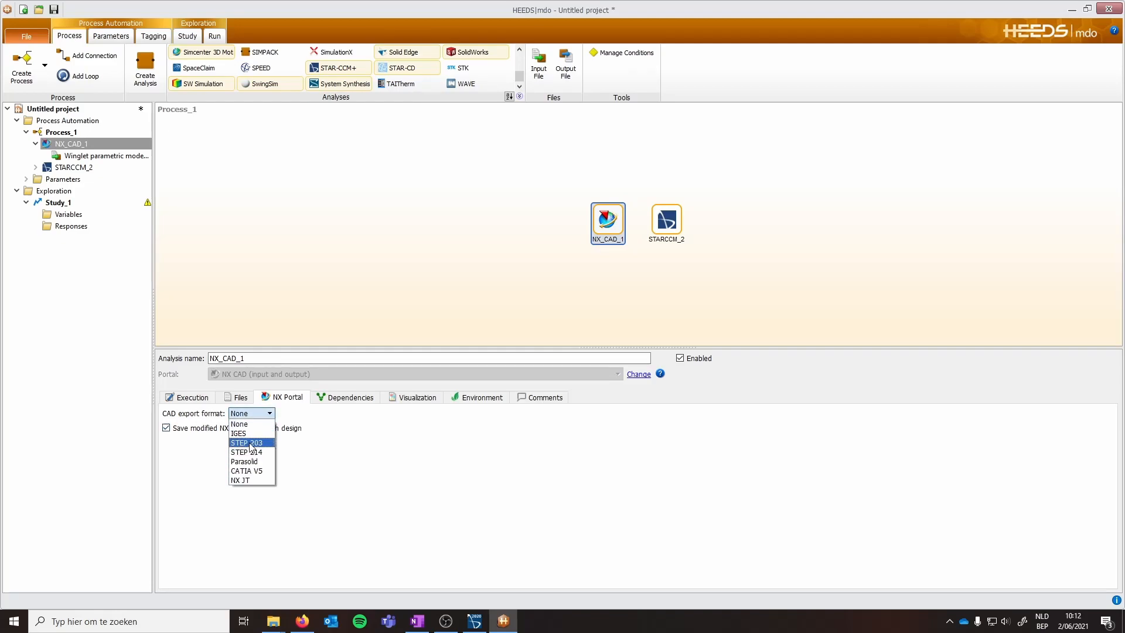
left_click(251, 443)
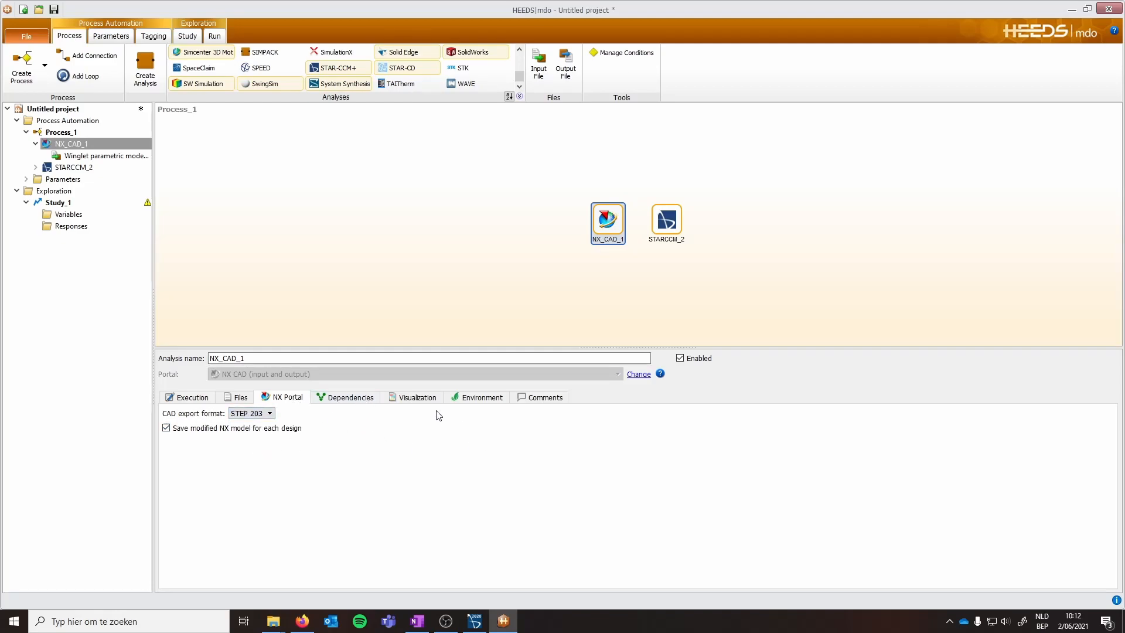
left_click(237, 398)
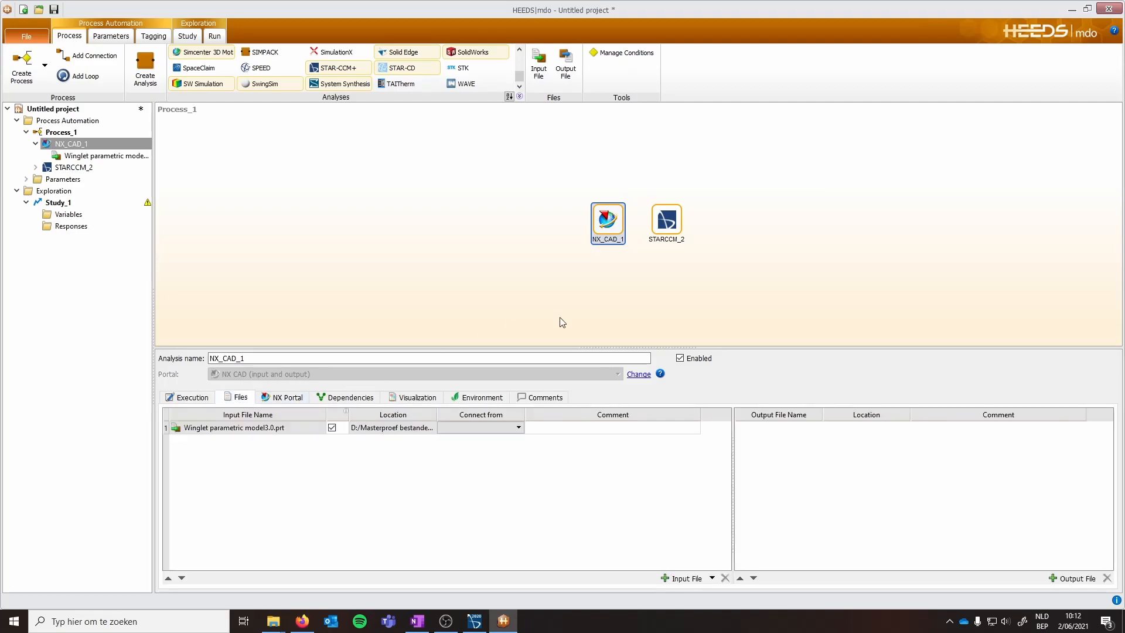
Step: Add splitEdges.java and Winglet parametric model3.0.stp as input files of the STARCCM_2 analysis, continuing without auto tagging
left_click(668, 222)
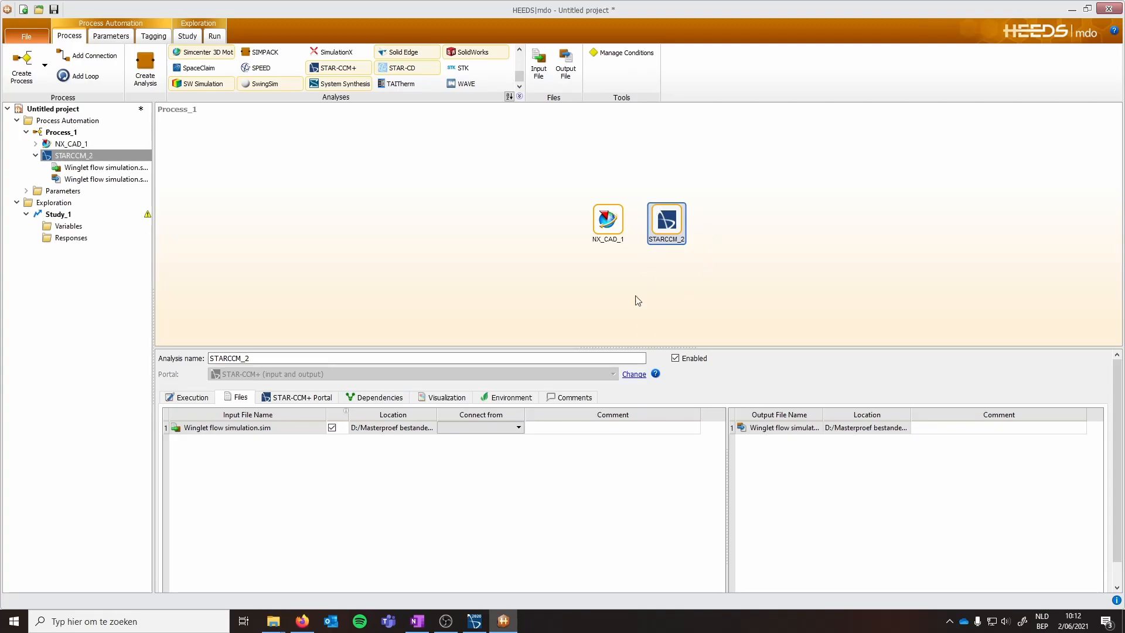
right_click(230, 462)
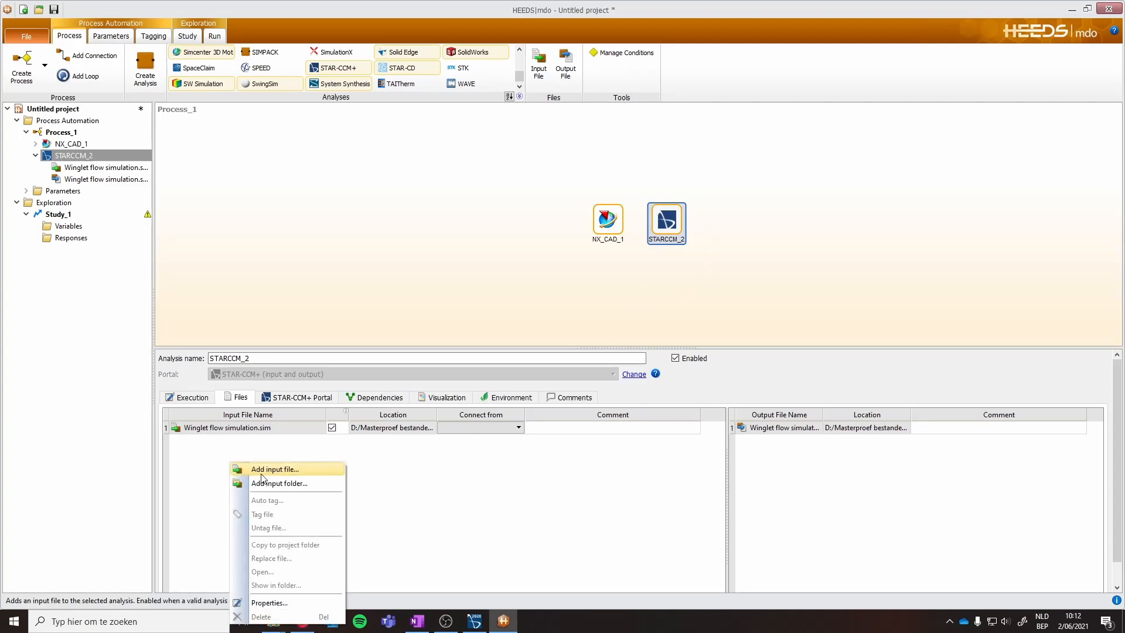
left_click(275, 470)
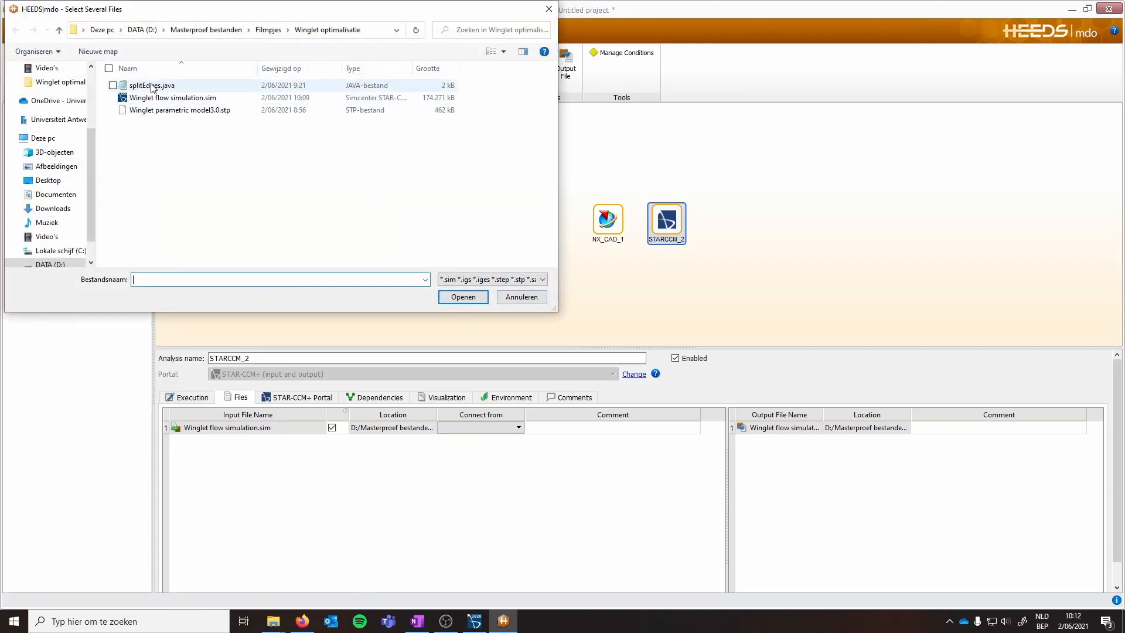
left_click(151, 87)
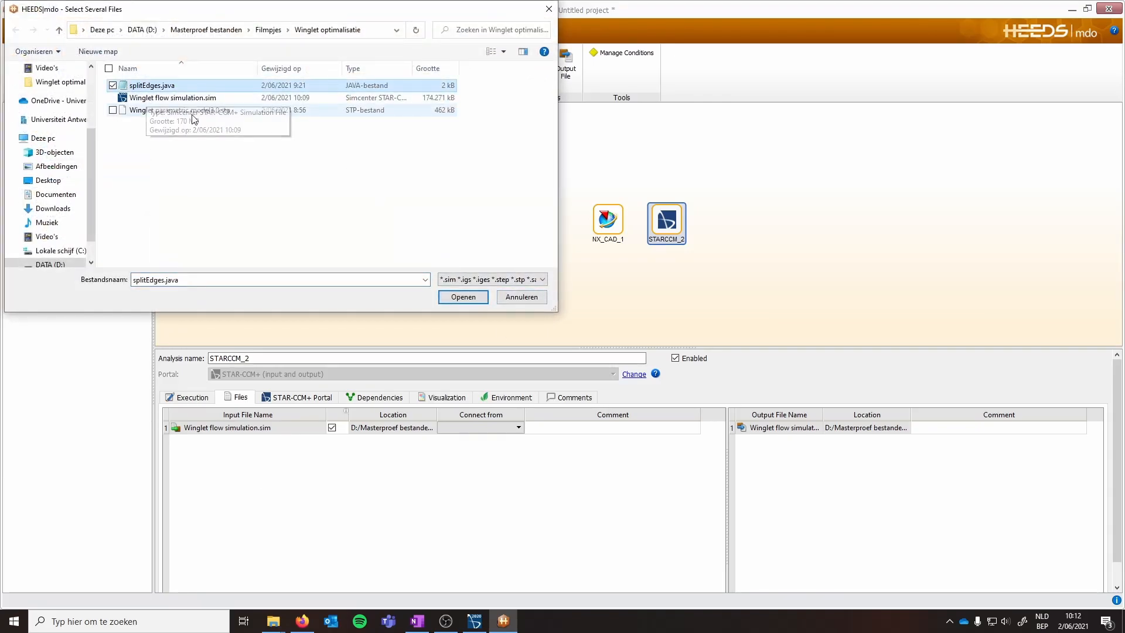
left_click(155, 113)
left_click(141, 88)
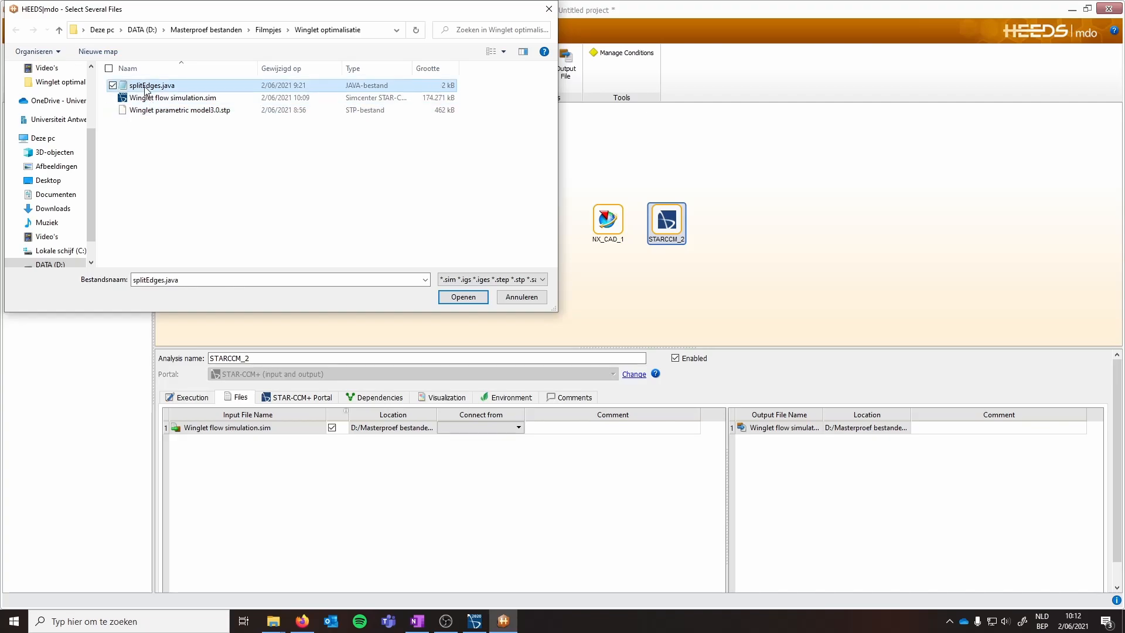
left_click(149, 110, "ctrl")
left_click(463, 296)
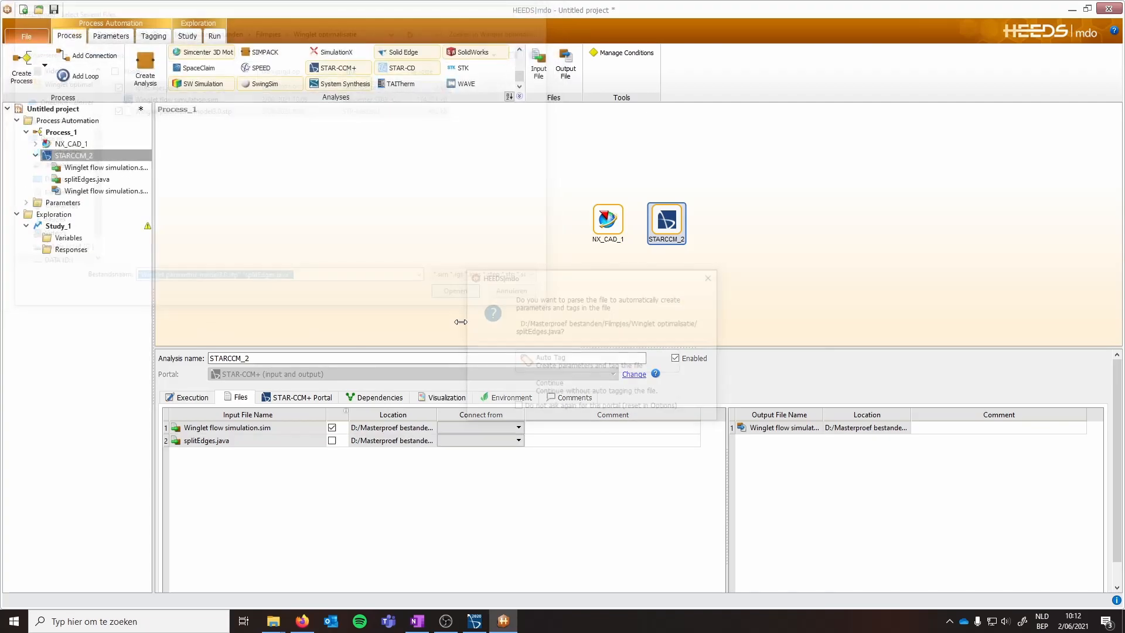
left_click(592, 393)
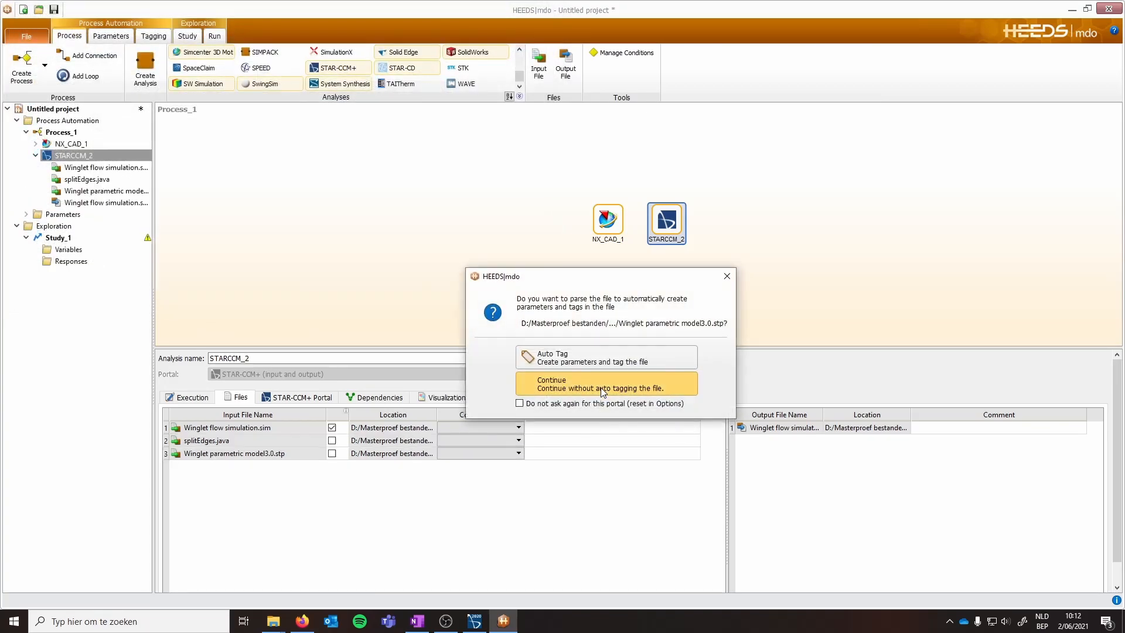
left_click(592, 393)
Step: Try to map an input geometry file to the Winglet parametric model3.0_1 part of STARCCM_2
left_click(303, 398)
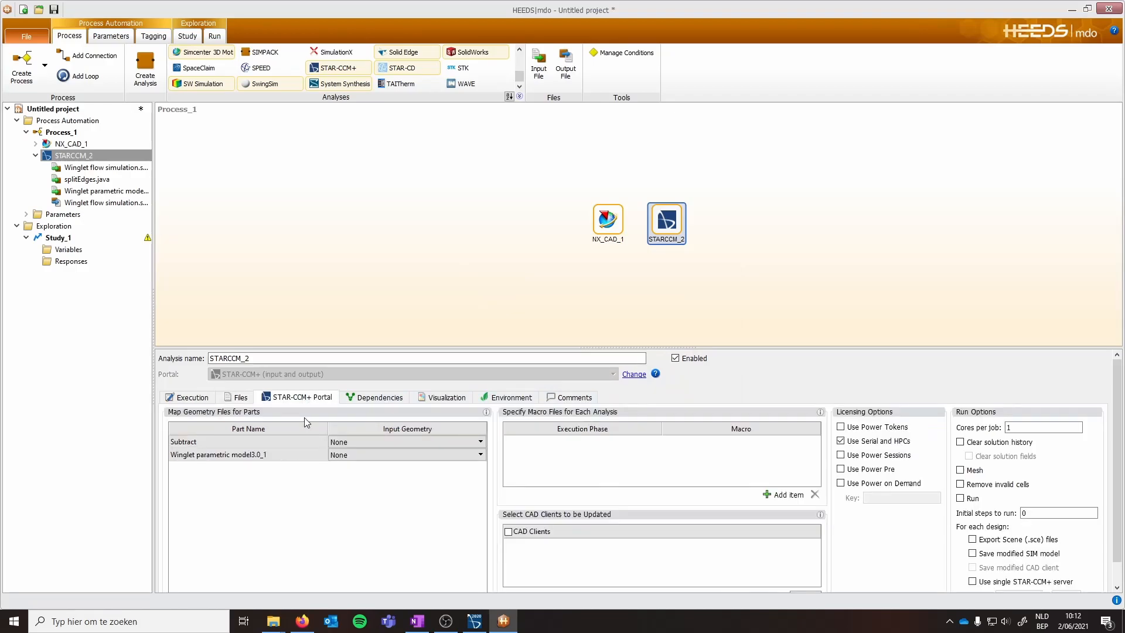
left_click(240, 398)
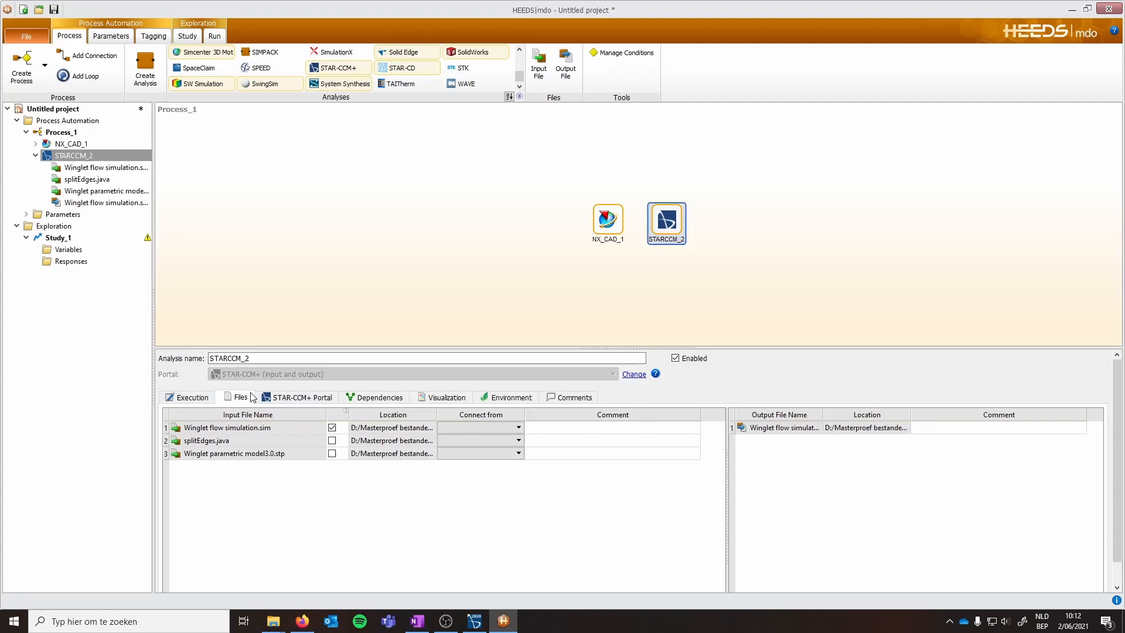
left_click(304, 398)
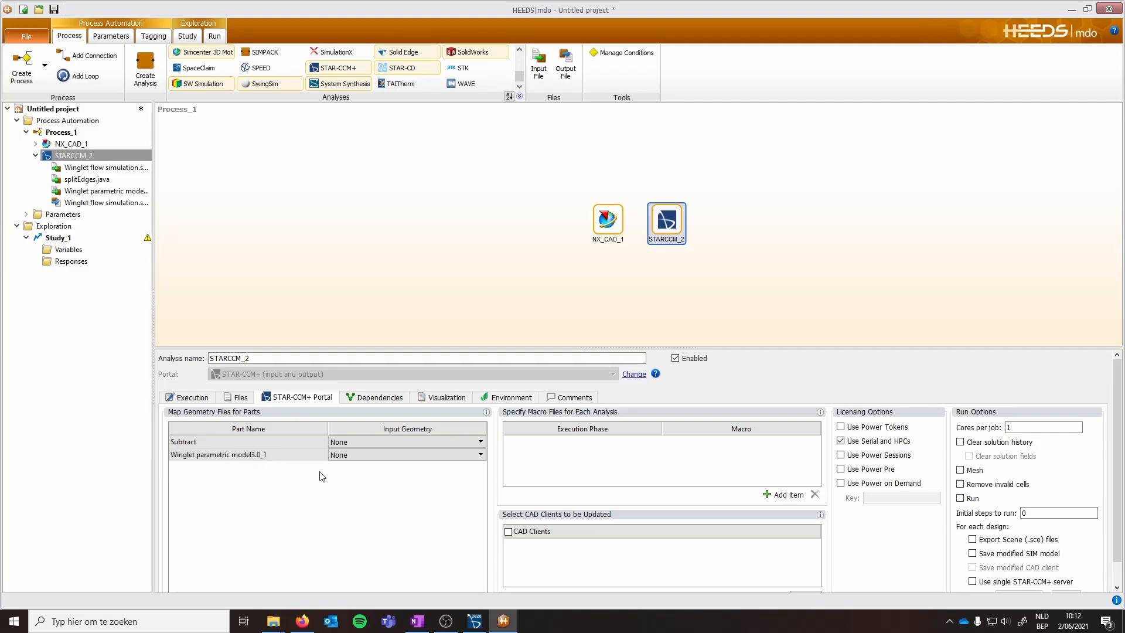
left_click(467, 456)
left_click(401, 477)
Step: Connect the STARCCM_2 input file Winglet parametric model3.0.stp from the NX_CAD_1 analysis
left_click(240, 398)
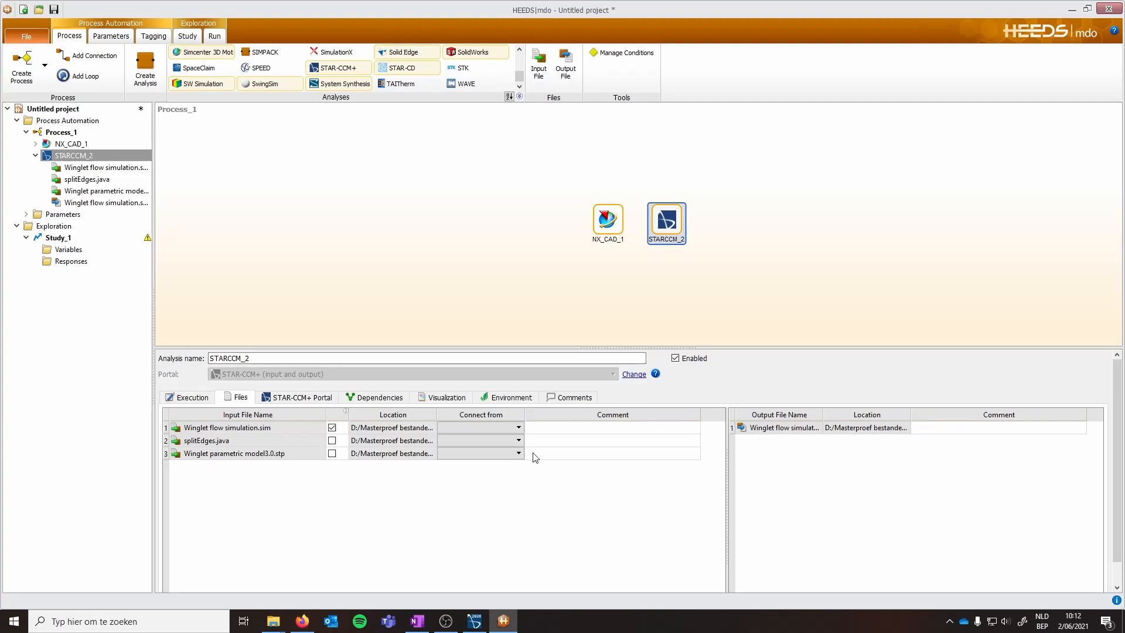
left_click(516, 453)
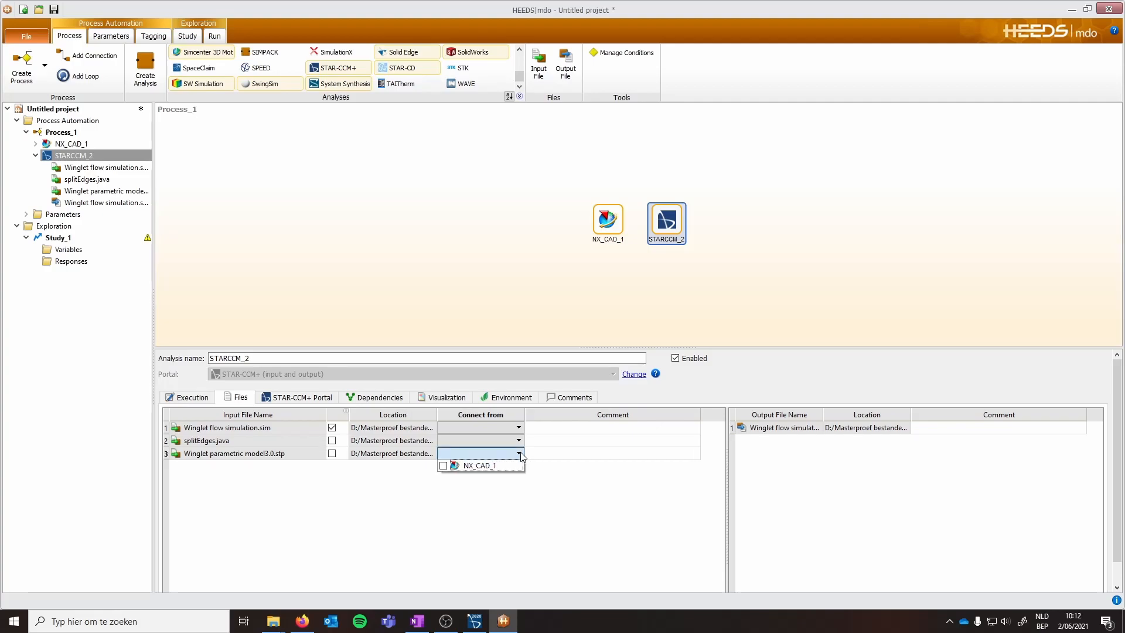
left_click(443, 465)
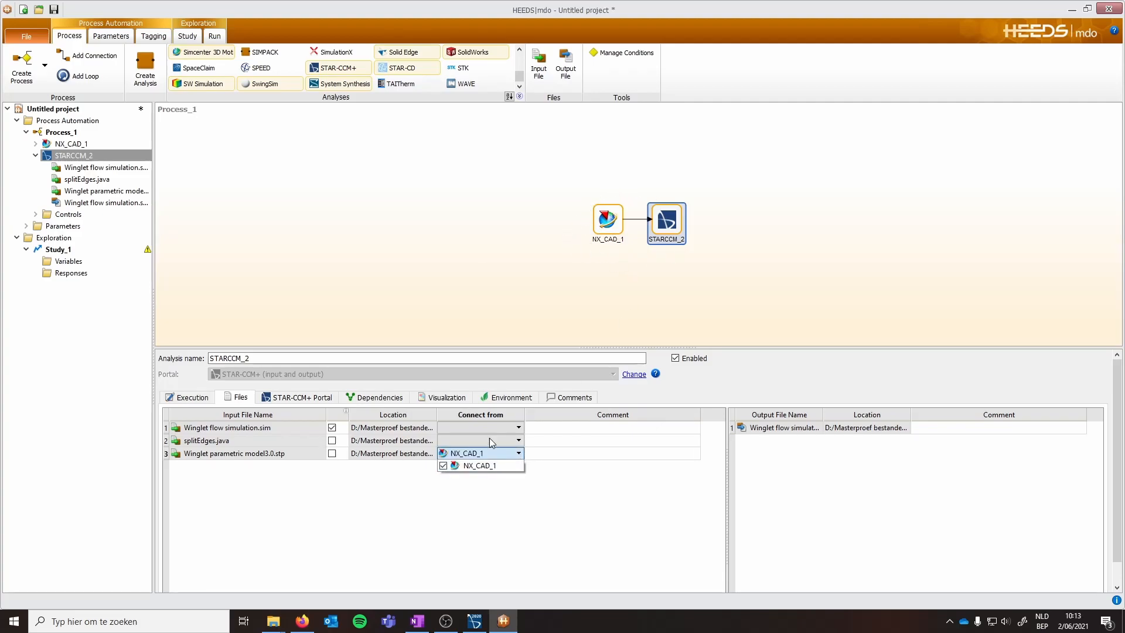
left_click(306, 455)
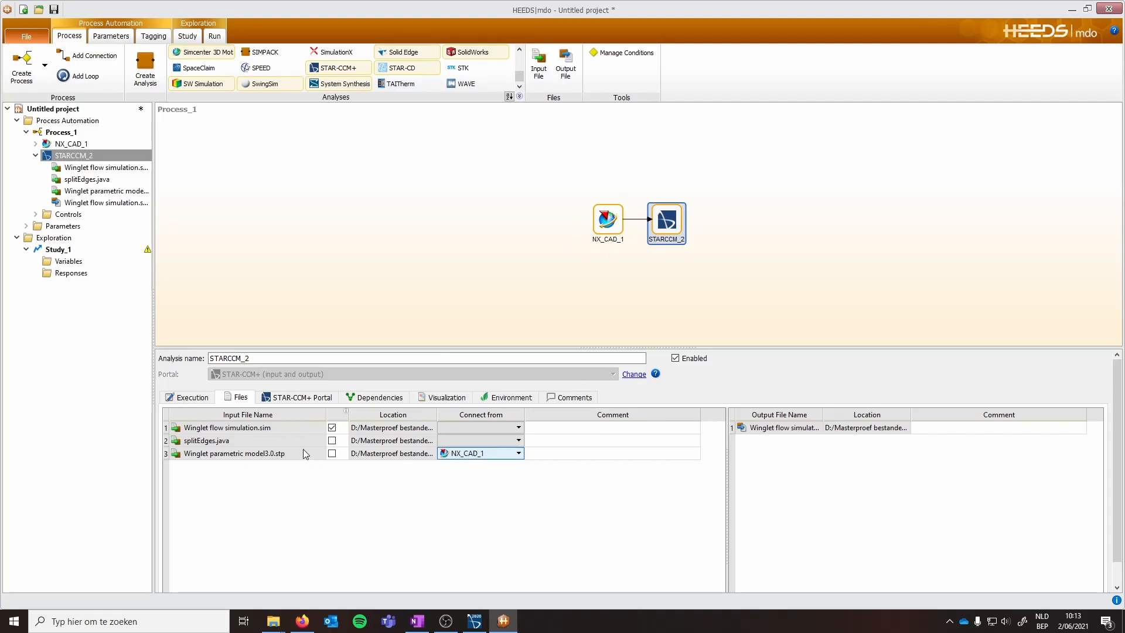
Step: Map Winglet parametric model3.0.stp as the input geometry of the Winglet parametric model3.0_1 part
left_click(287, 401)
left_click(474, 458)
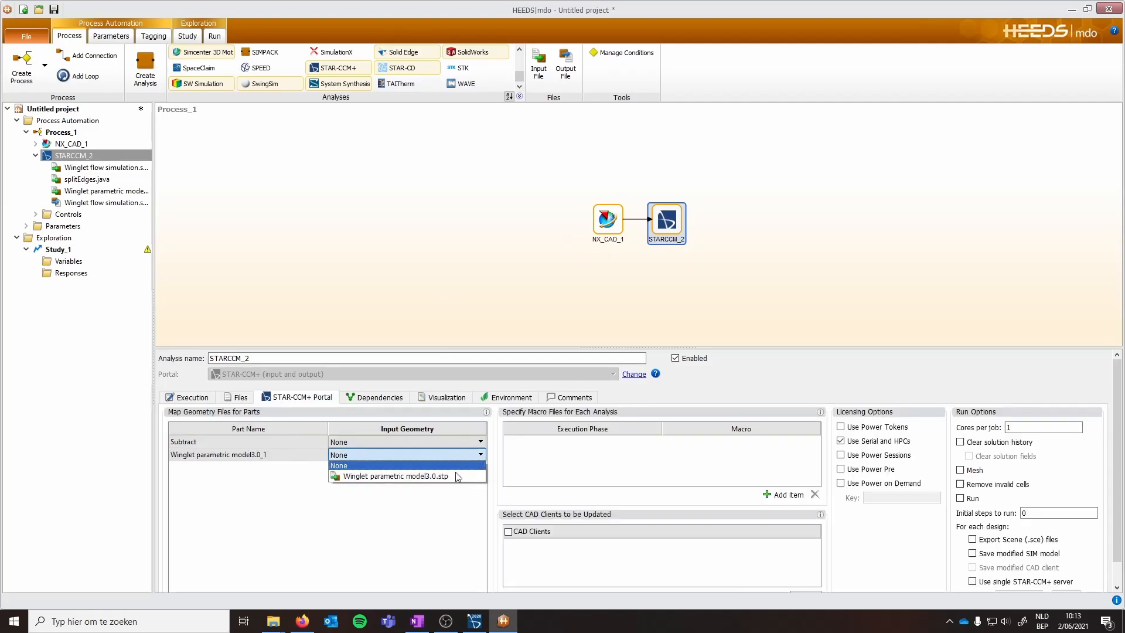
left_click(384, 478)
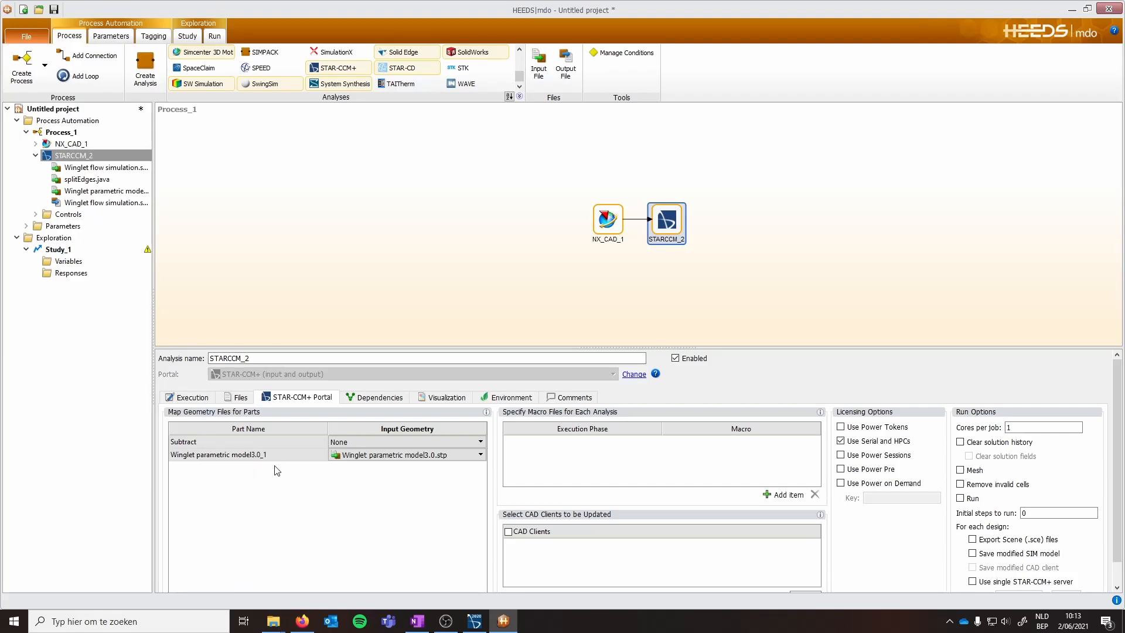
left_click(429, 461)
left_click(398, 474)
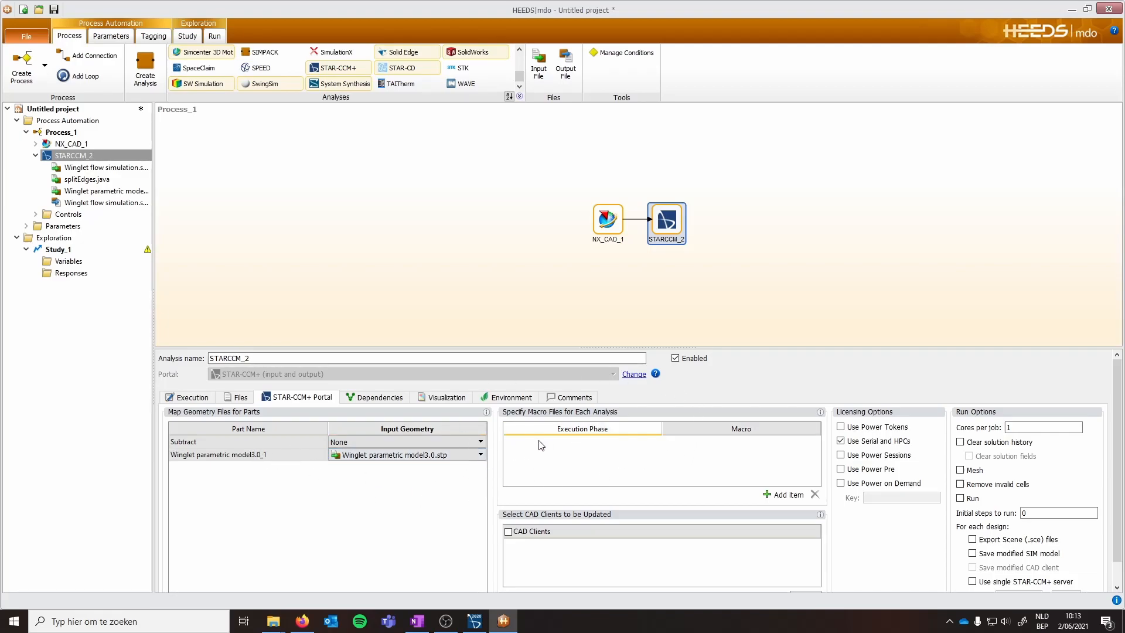
Step: Add splitEdges.java as a macro of STARCCM_2 that executes before meshing
left_click(759, 495)
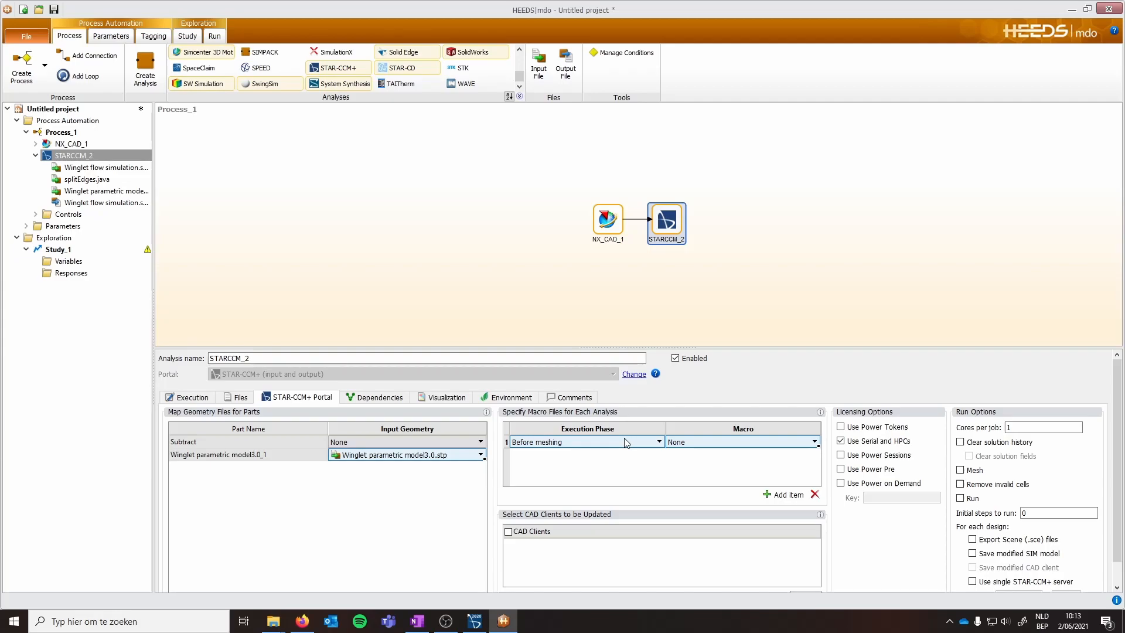
left_click(814, 442)
left_click(703, 464)
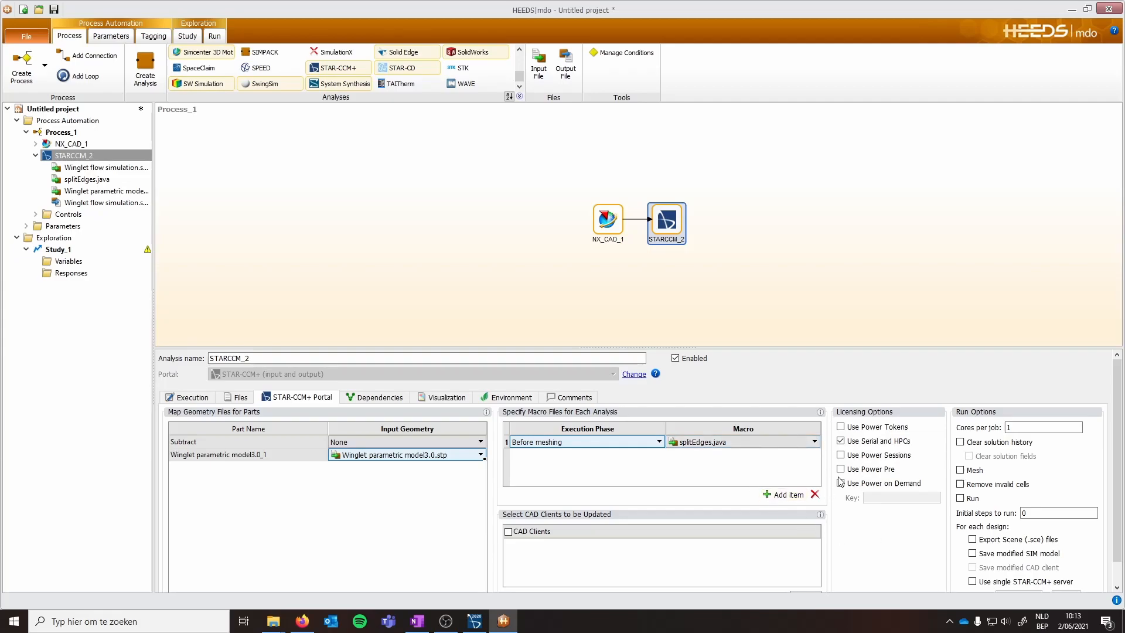
Step: Set the STARCCM_2 run options to 5 cores per job, clearing solution history and fields, meshing, and running with 20 initial steps
left_click(841, 440)
double_click(1022, 427)
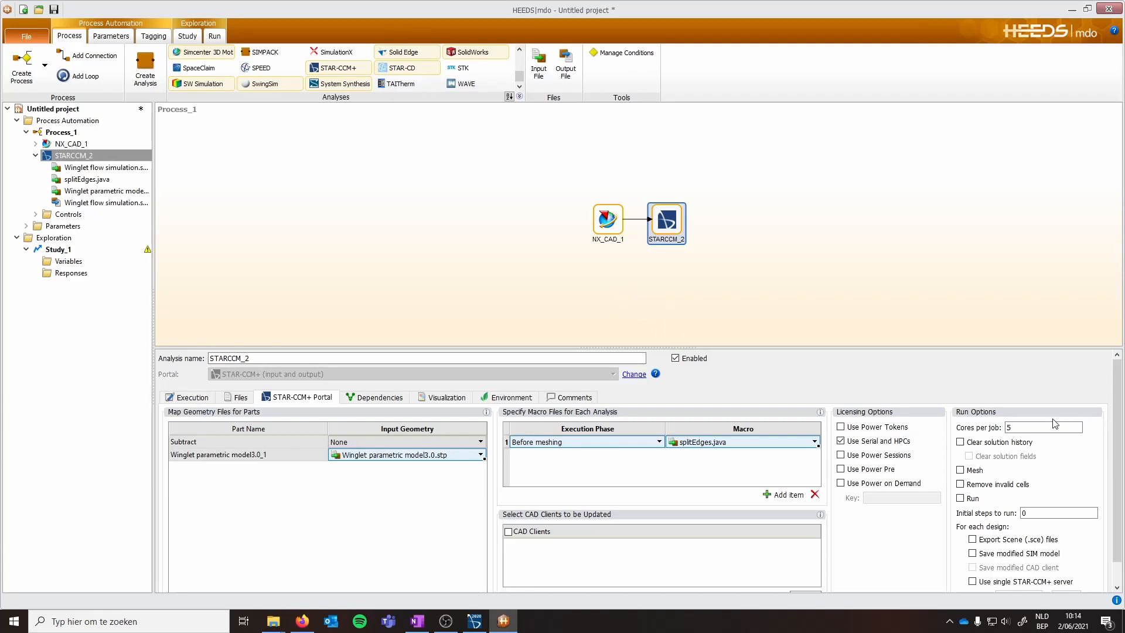
left_click(964, 445)
left_click(960, 471)
left_click(963, 499)
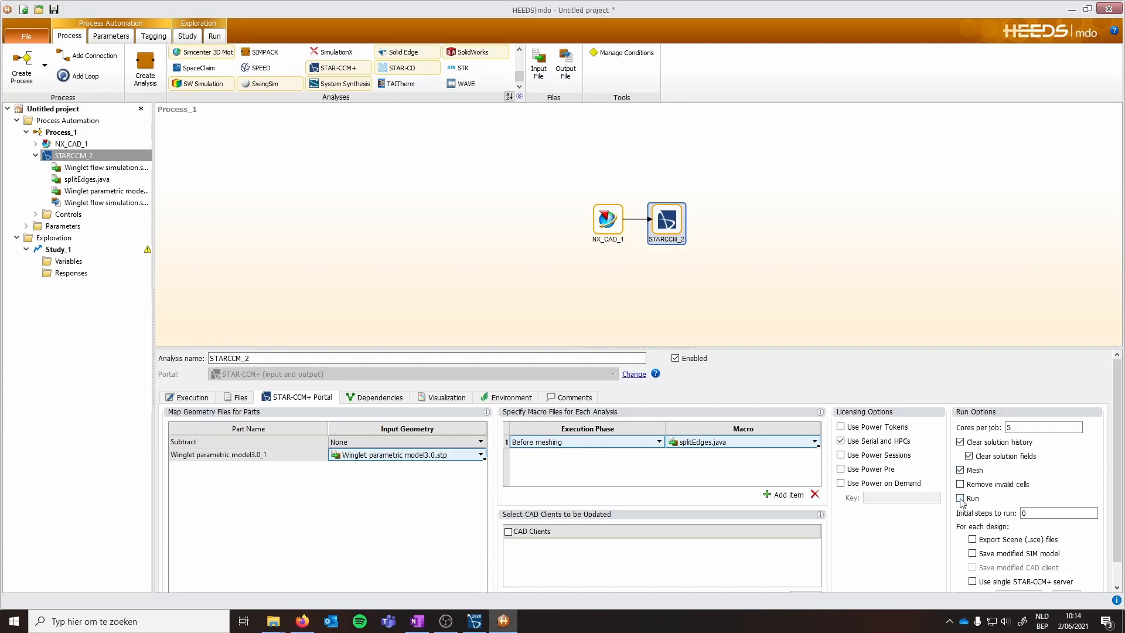
double_click(1024, 512)
scroll(1068, 538, "down", 1)
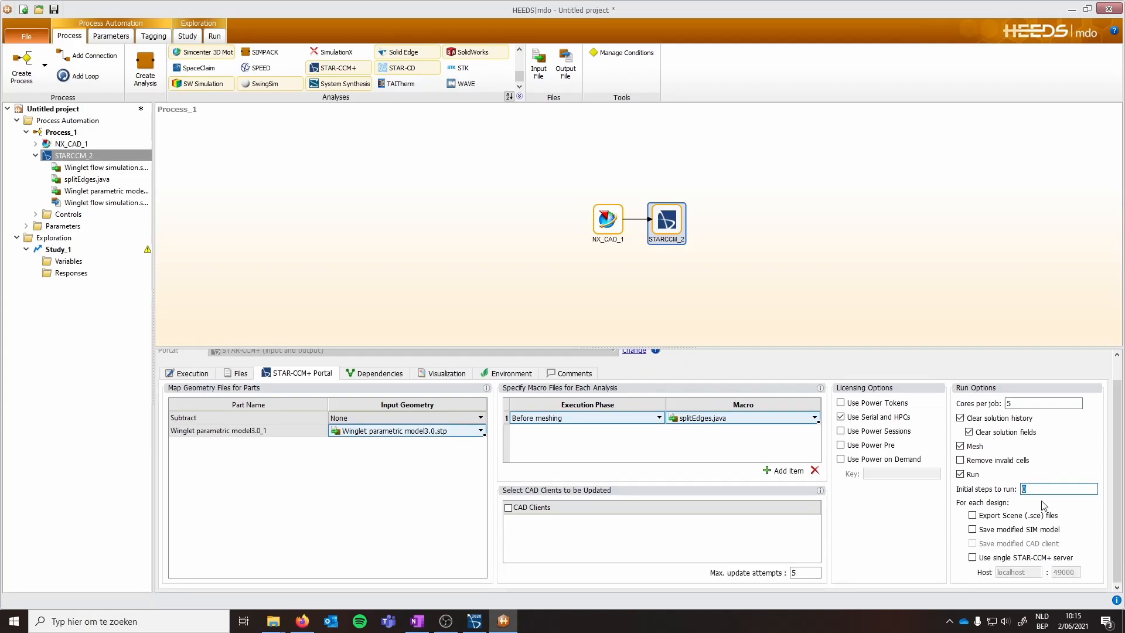
type("20")
scroll(639, 472, "up", 1)
Step: Review the dependency, visualization, environment and comment settings of the STARCCM_2 analysis
left_click(374, 398)
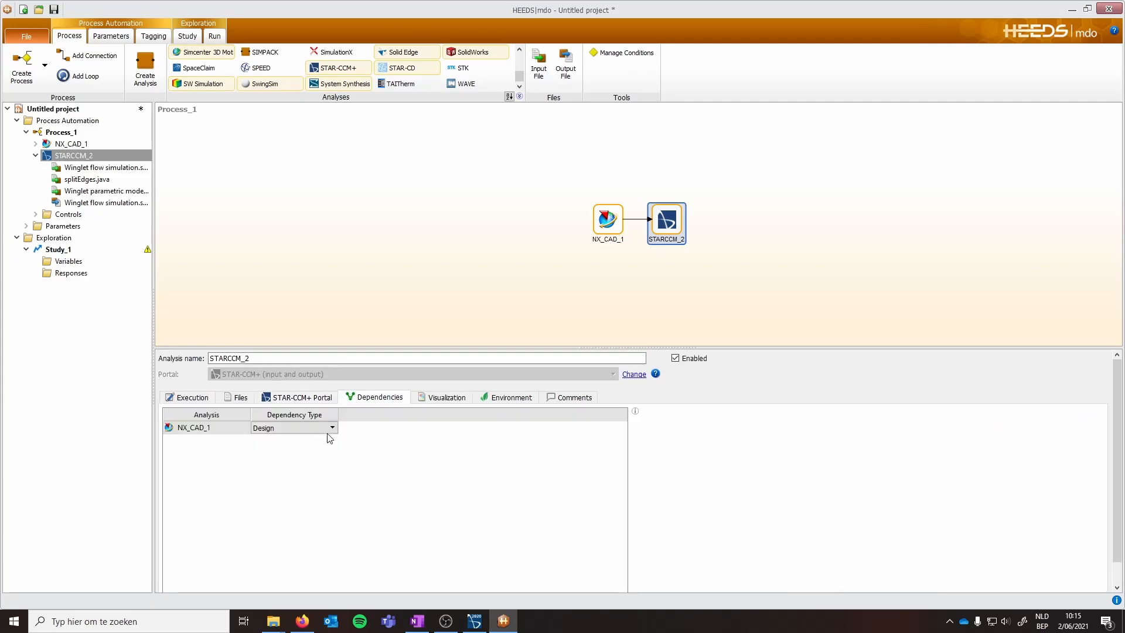
left_click(447, 398)
left_click(504, 399)
left_click(564, 398)
left_click(511, 398)
left_click(444, 398)
left_click(374, 398)
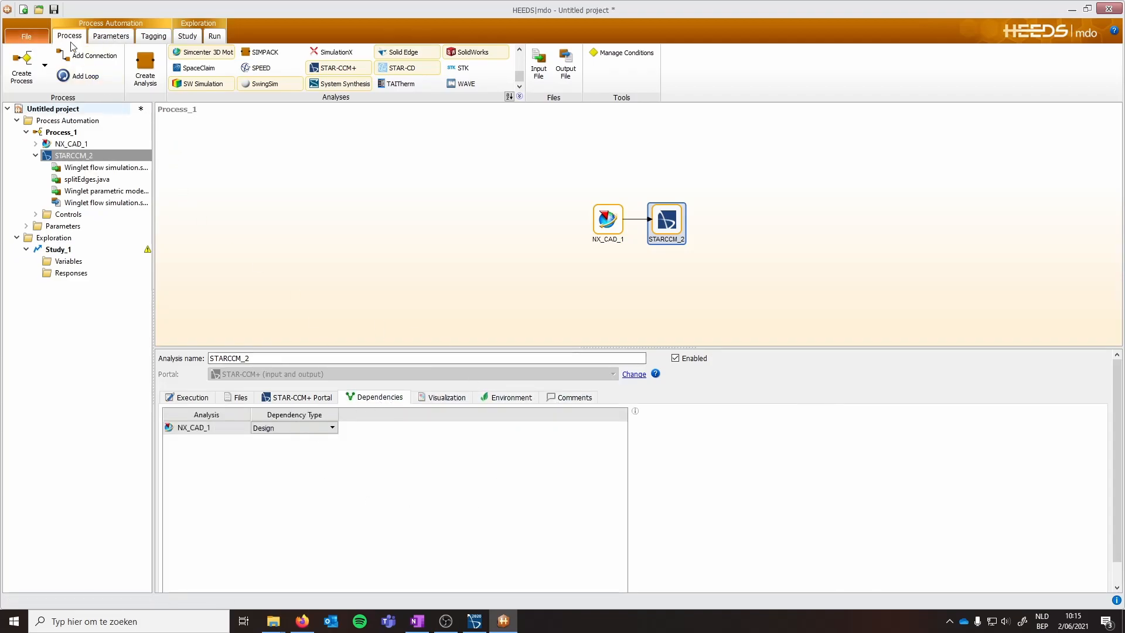
Step: Create two continuous project variables and name them Twist and AOA
left_click(107, 41)
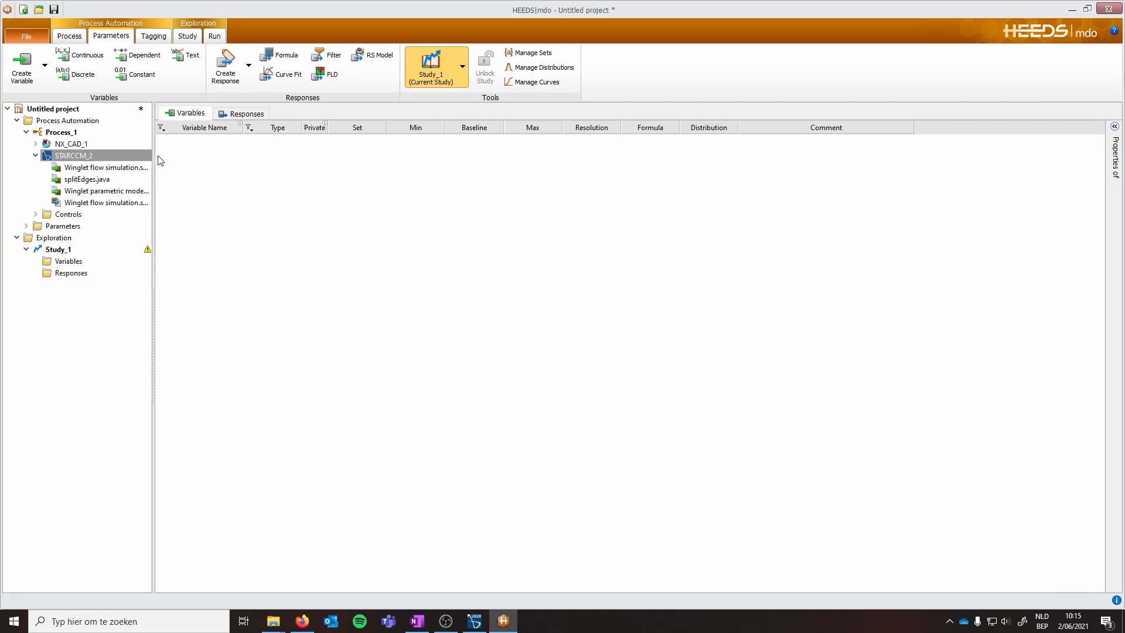
left_click(21, 79)
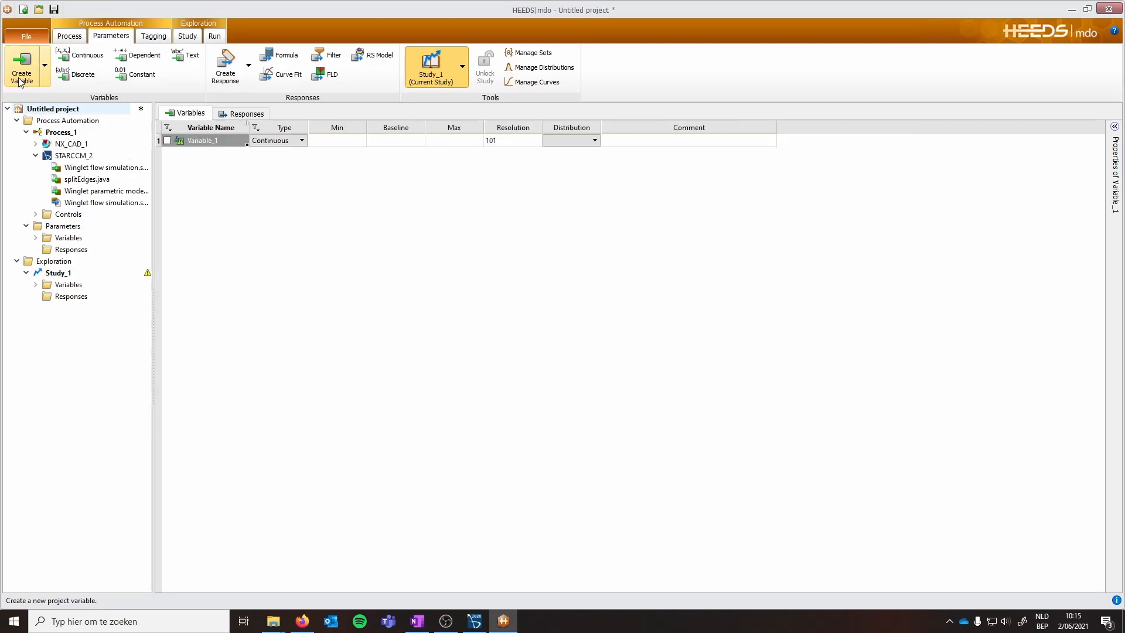
left_click(20, 79)
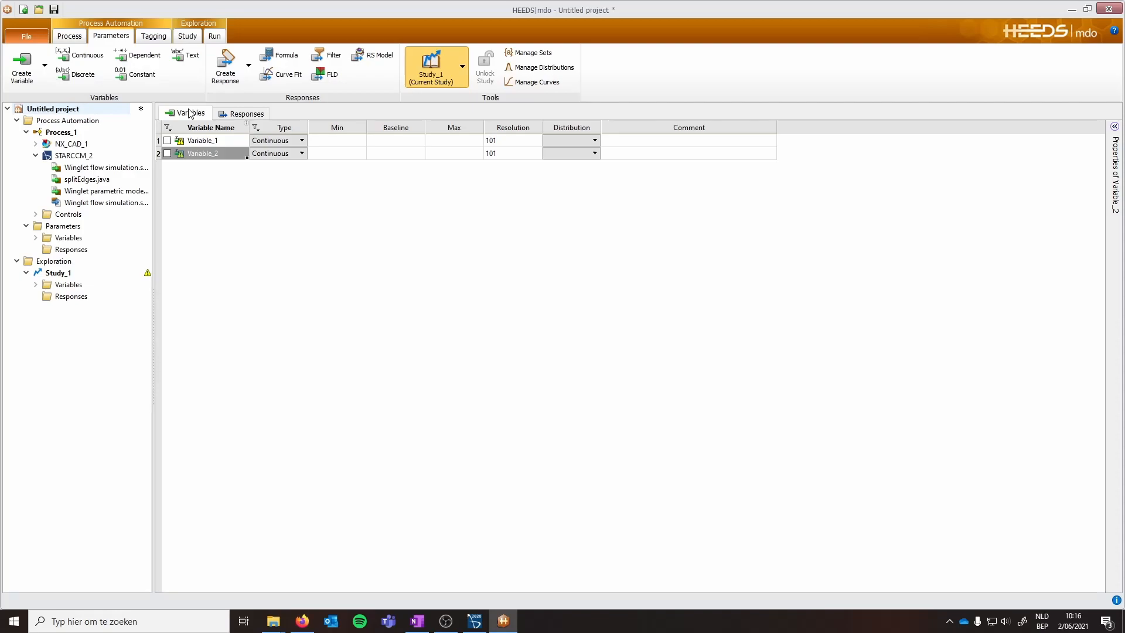
left_click(232, 113)
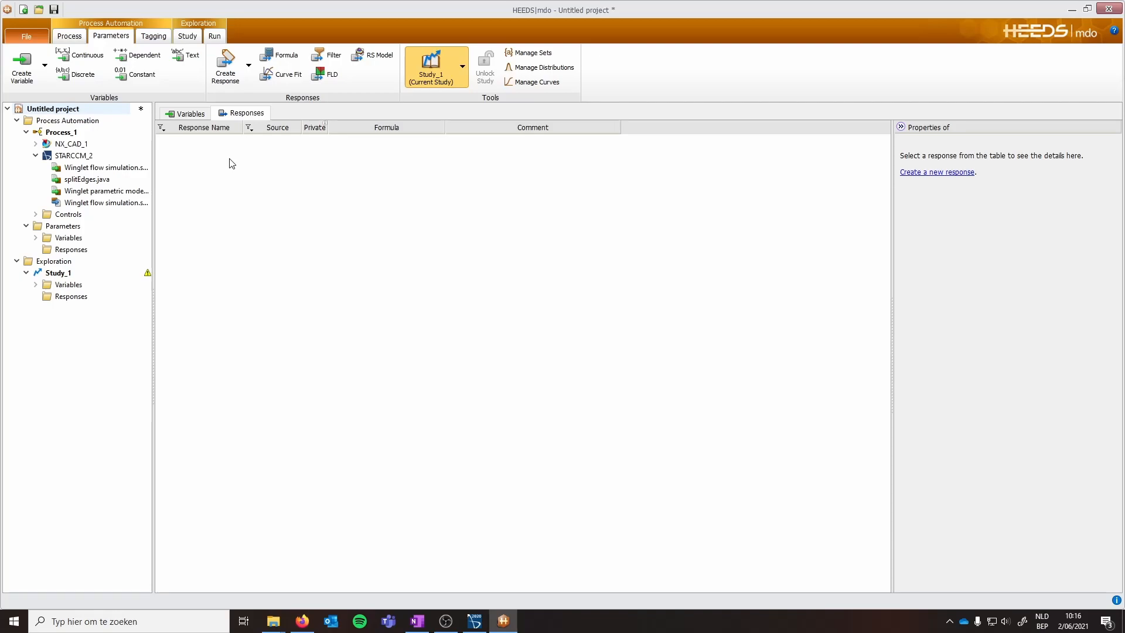
left_click(188, 113)
left_click(201, 142)
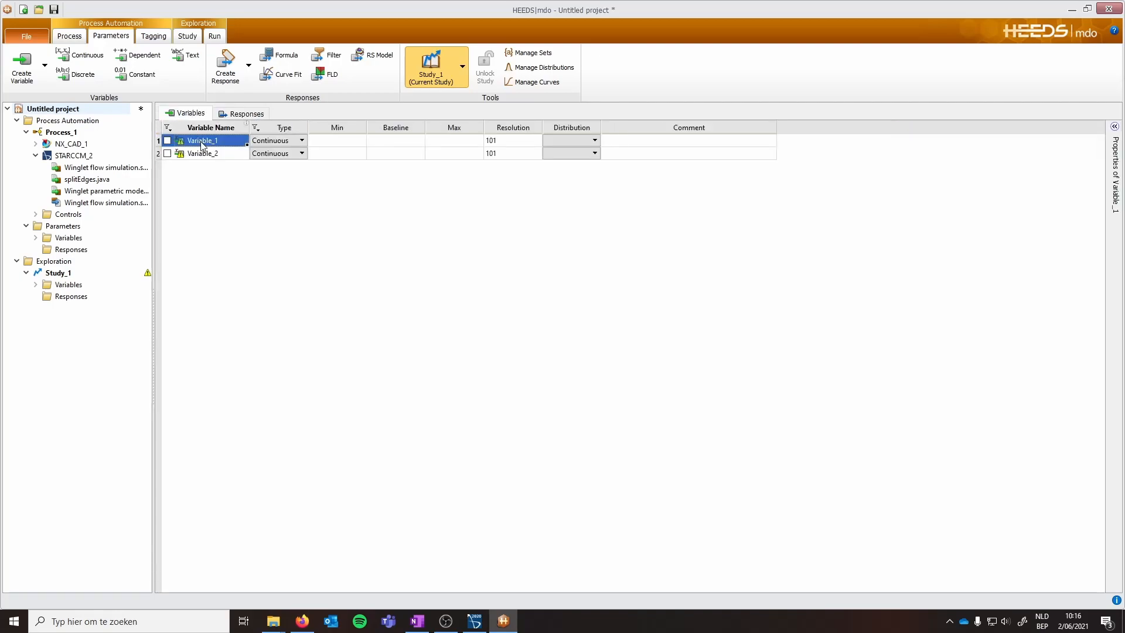
type("Twist")
left_click(201, 154)
type("AOA")
key("Return")
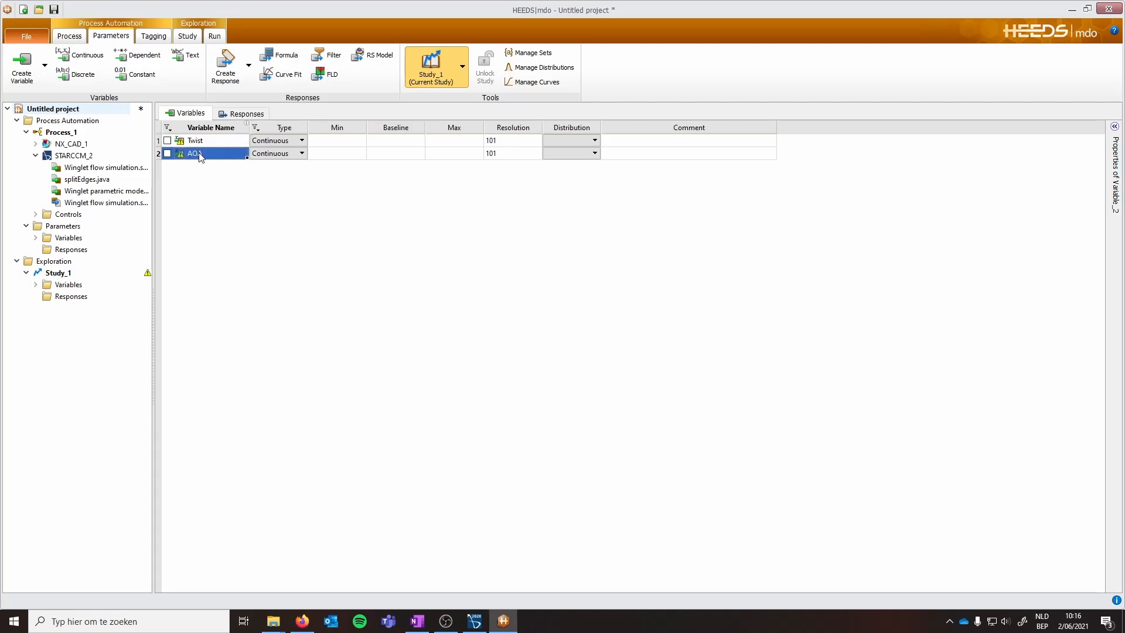
Step: Create two project responses and name them Lift and Drag
left_click(241, 114)
left_click(225, 63)
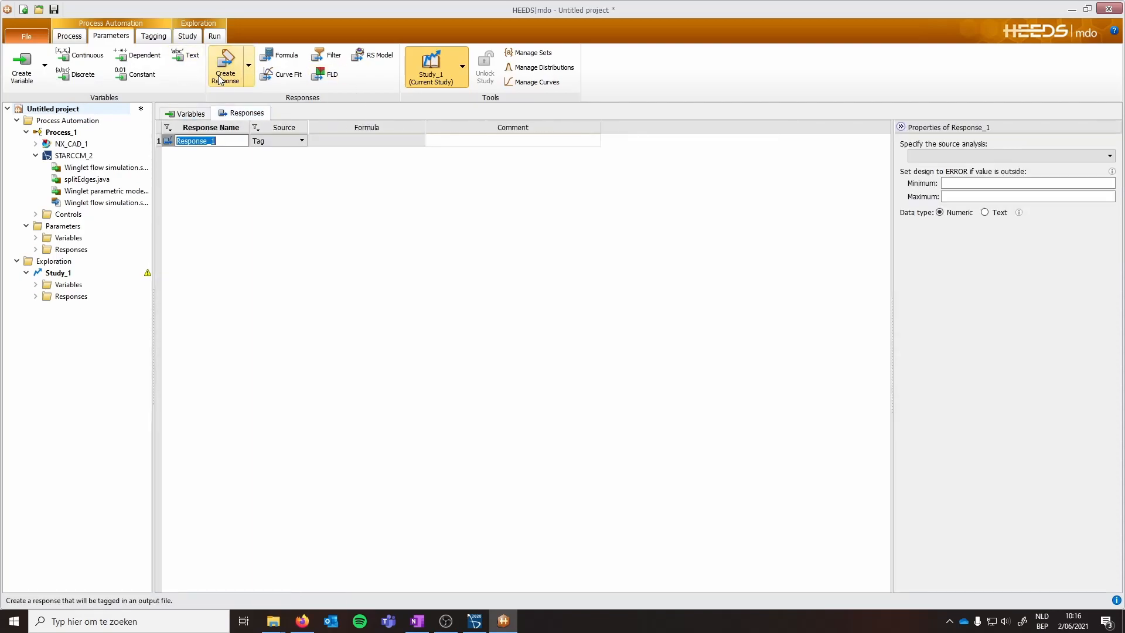
left_click(225, 64)
left_click(227, 144)
type("Lift")
key("Return")
left_click(221, 156)
type("DRag")
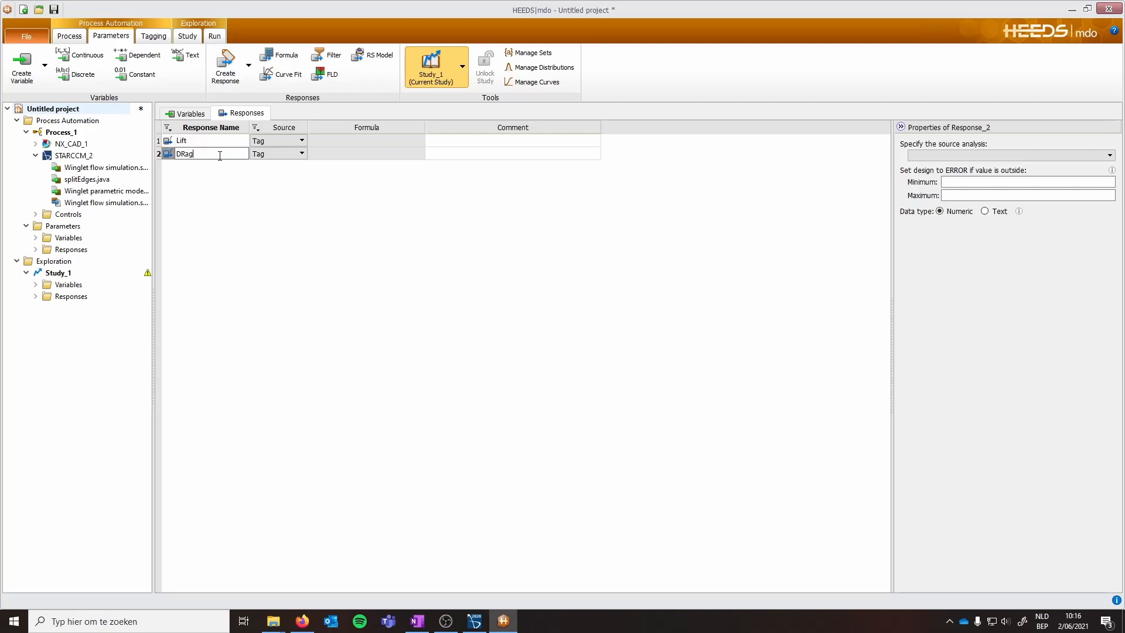
right_click(218, 155)
left_click(187, 156)
type("Drag")
key("Return")
Step: Set the Twist variable's range to a minimum of -3 and a maximum of 3, with a baseline of 0
left_click(189, 115)
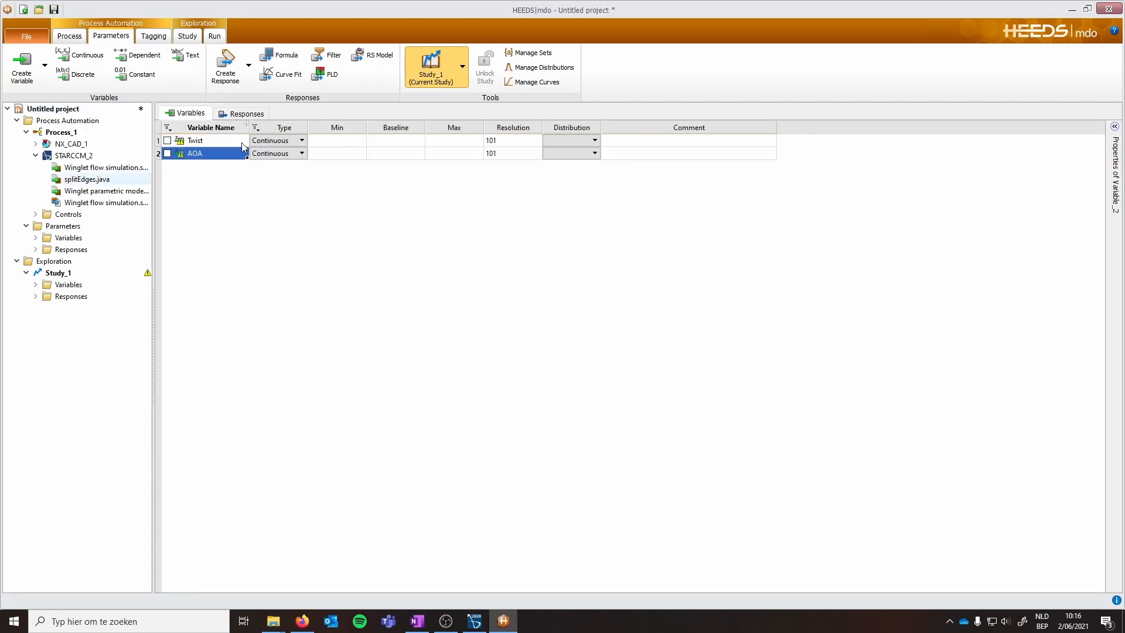
left_click(345, 146)
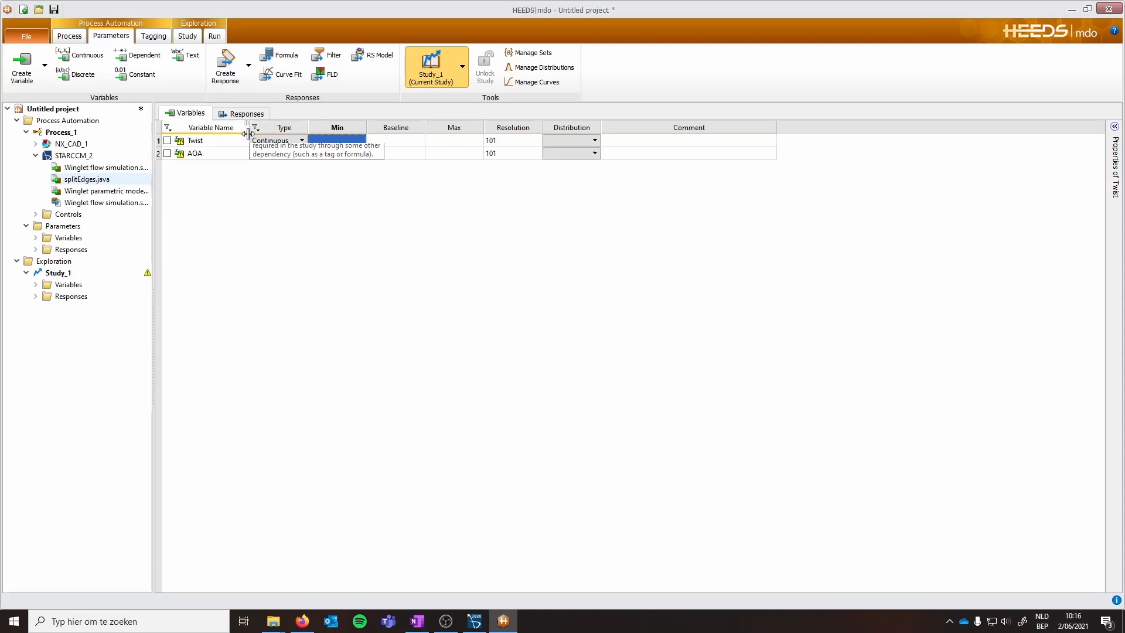
type("-3")
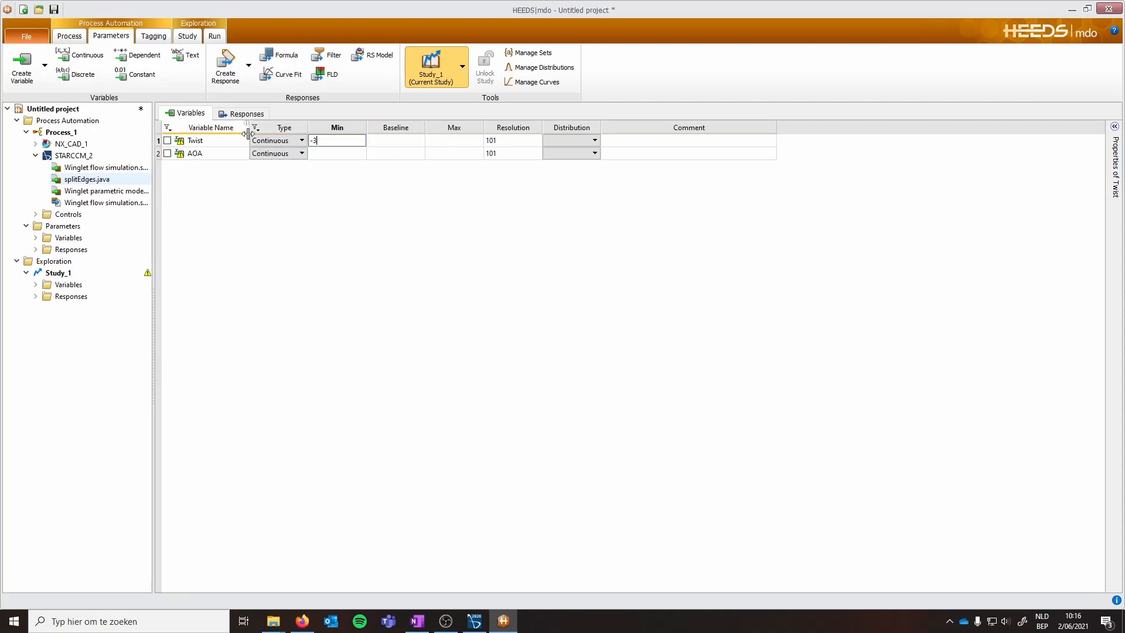
left_click(441, 143)
type("3")
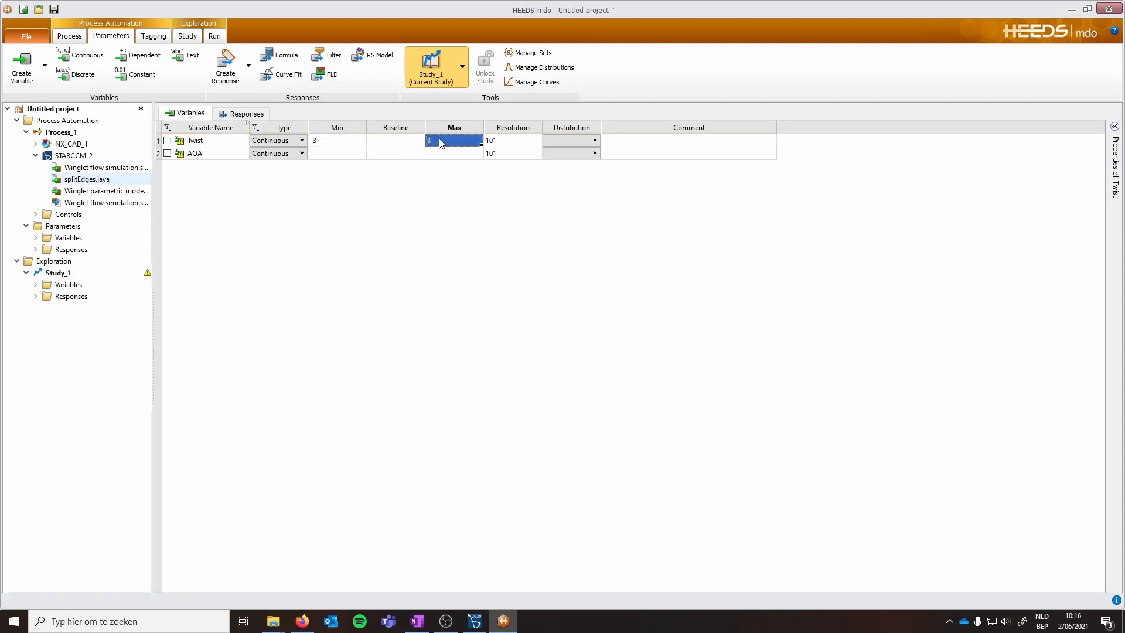
left_click(390, 147)
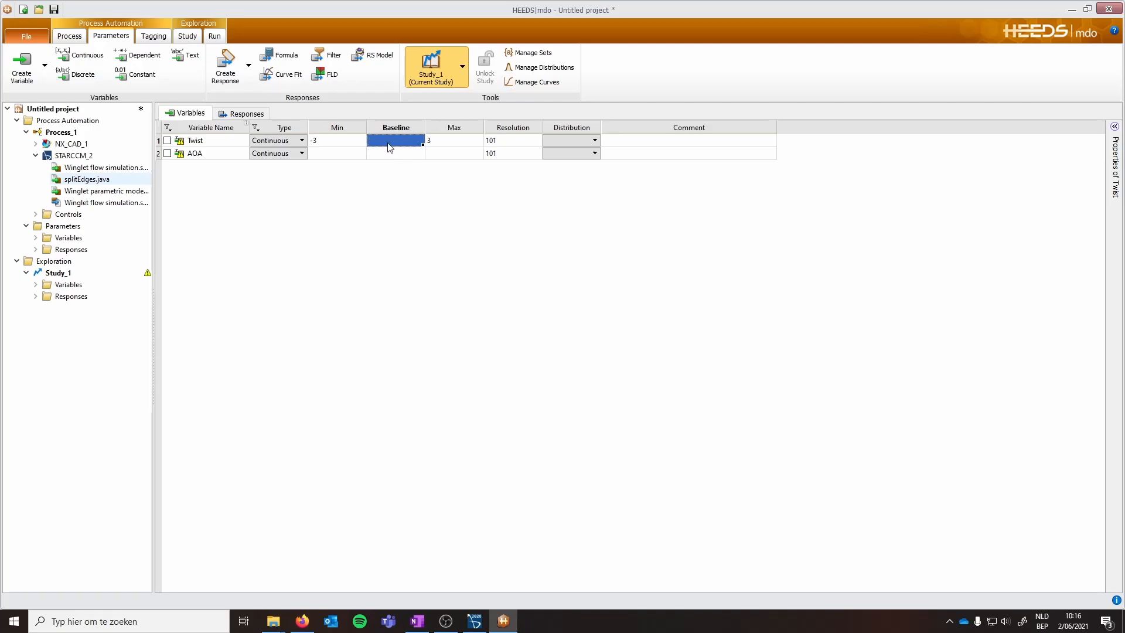
type("0")
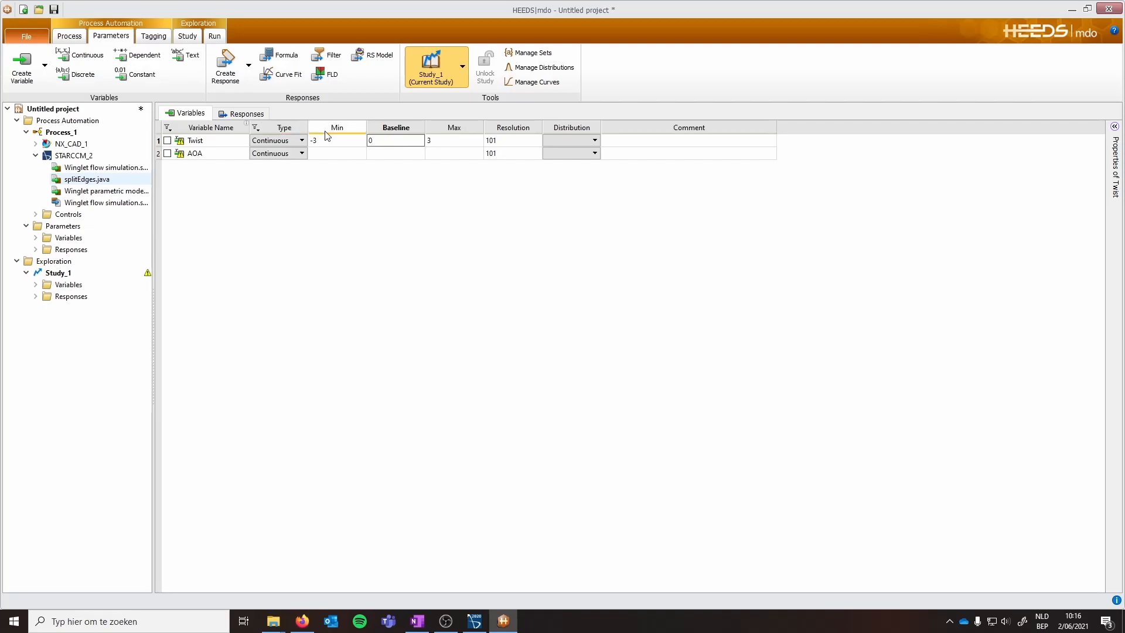
Step: Set the AOA variable's minimum to -4, maximum to 4 and baseline to 0
left_click(326, 154)
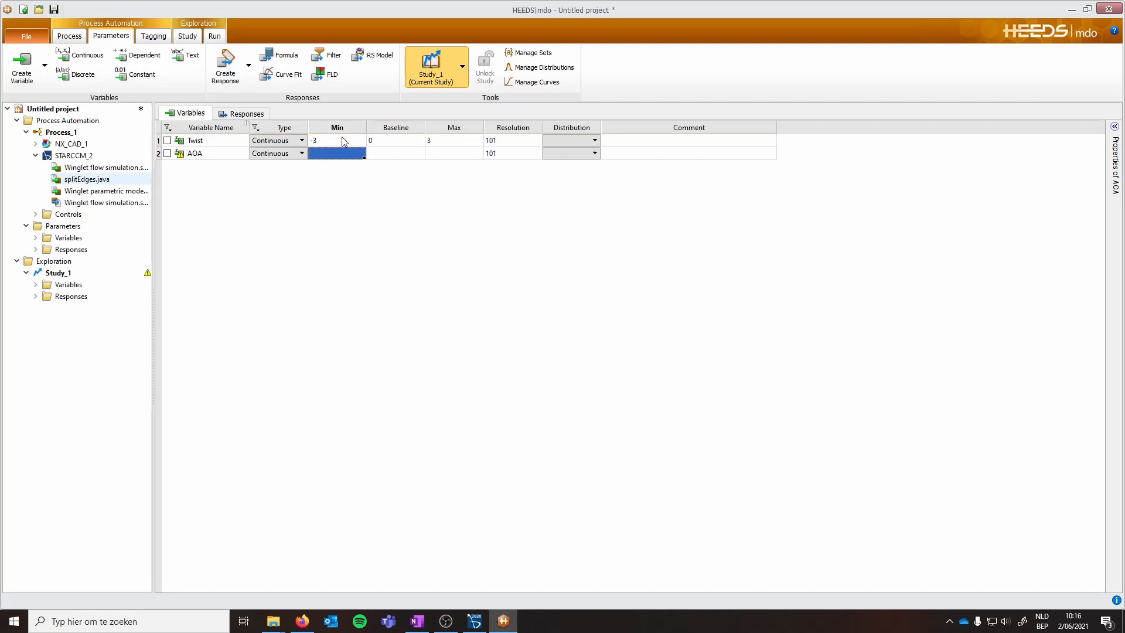
type("-4")
key("Return")
left_click(442, 155)
type("4")
key("Return")
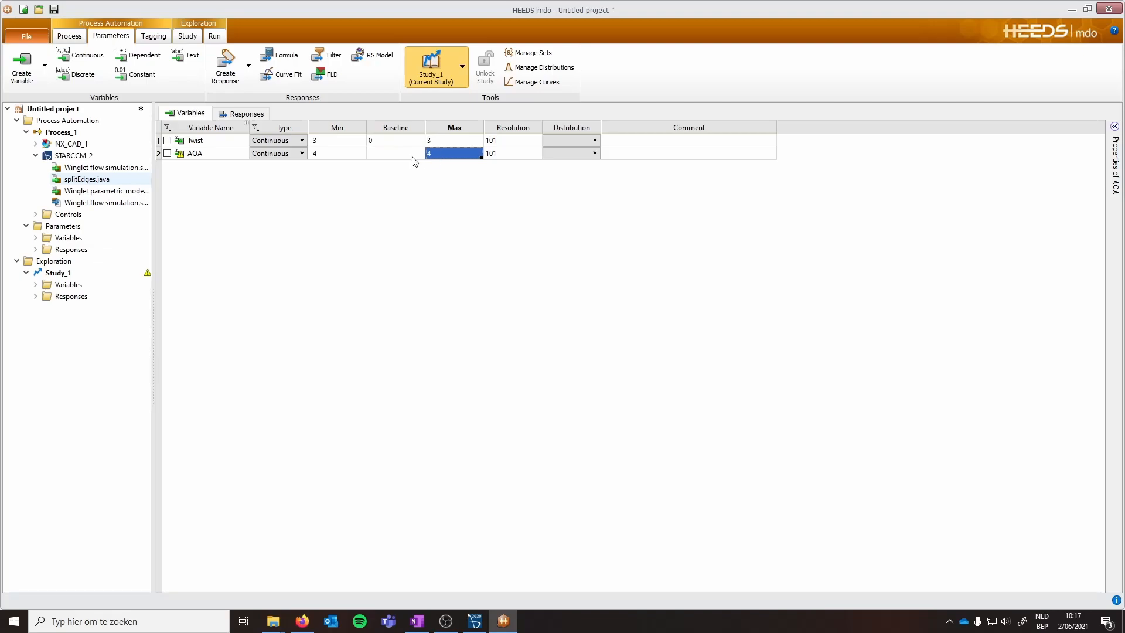
left_click(387, 157)
type("0")
key("Return")
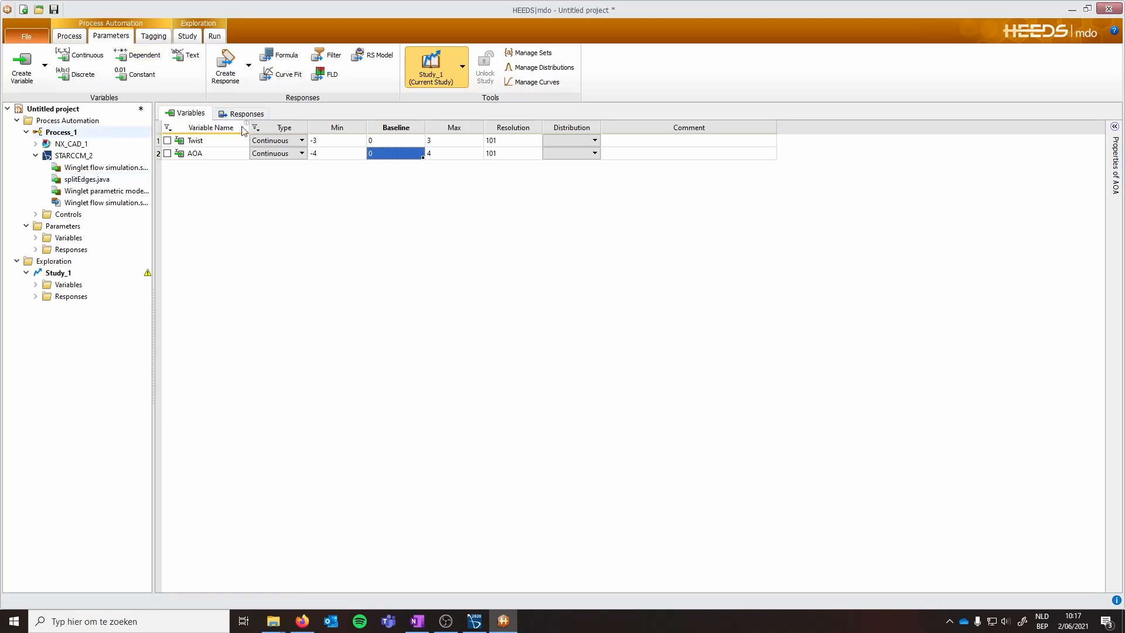
Step: Tag the Twist variable to the TwistAngle expression of the input file Winglet parametric model3.0.prt
left_click(151, 37)
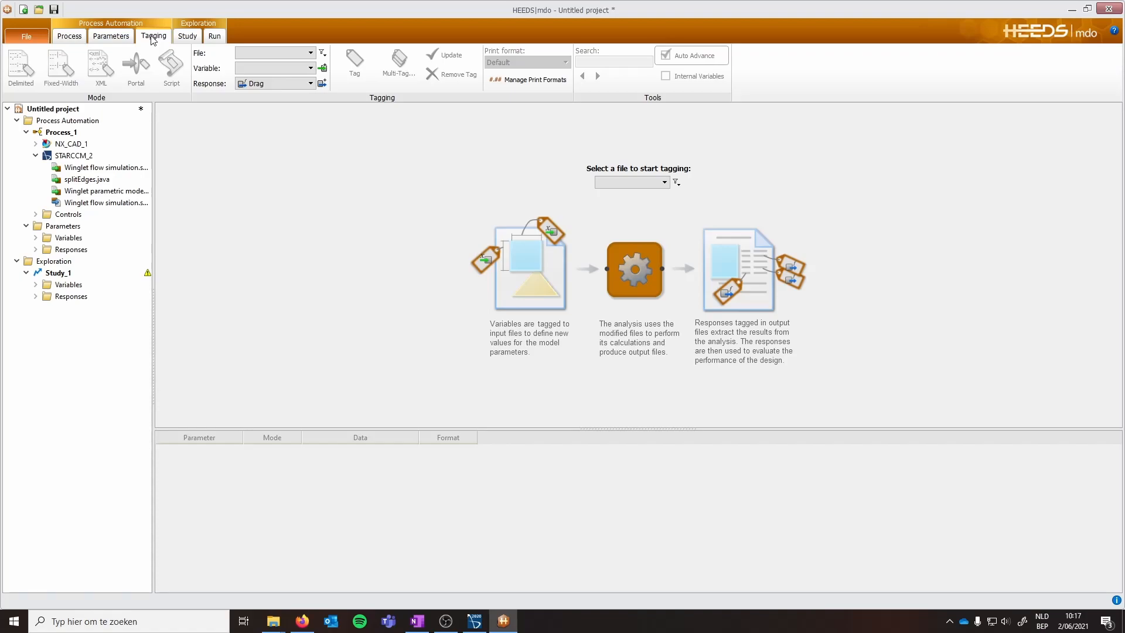
left_click(269, 53)
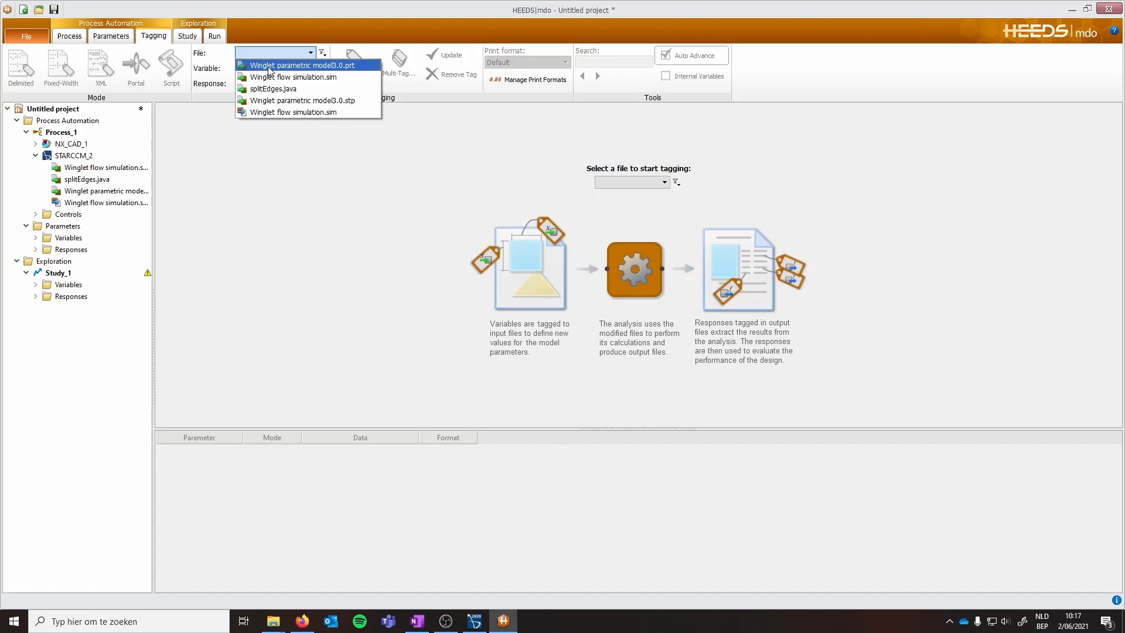
left_click(269, 66)
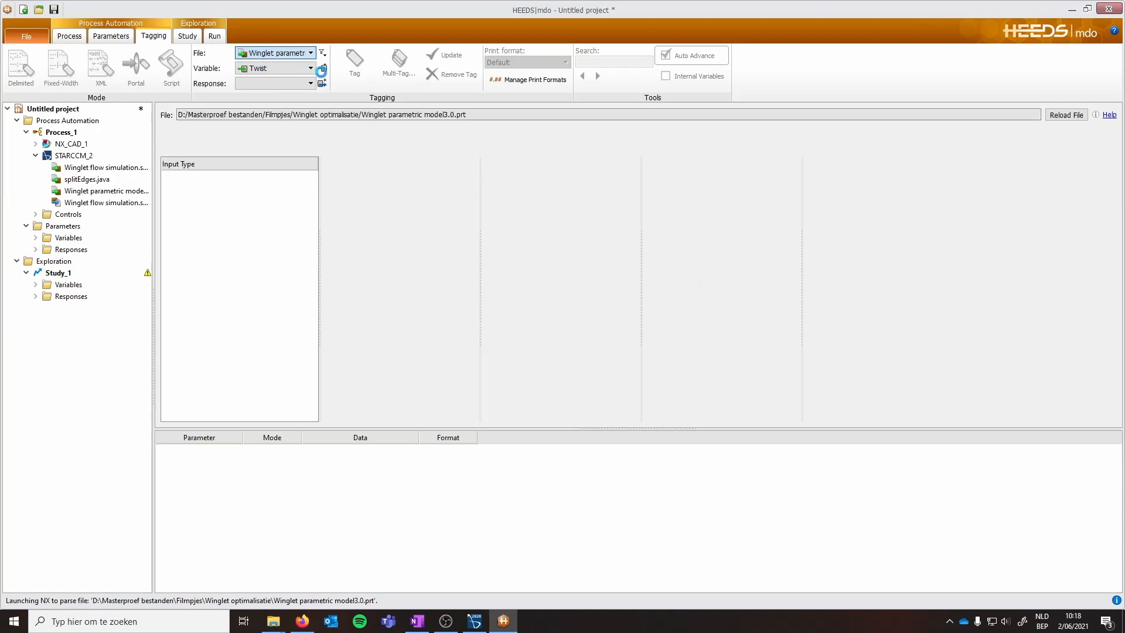
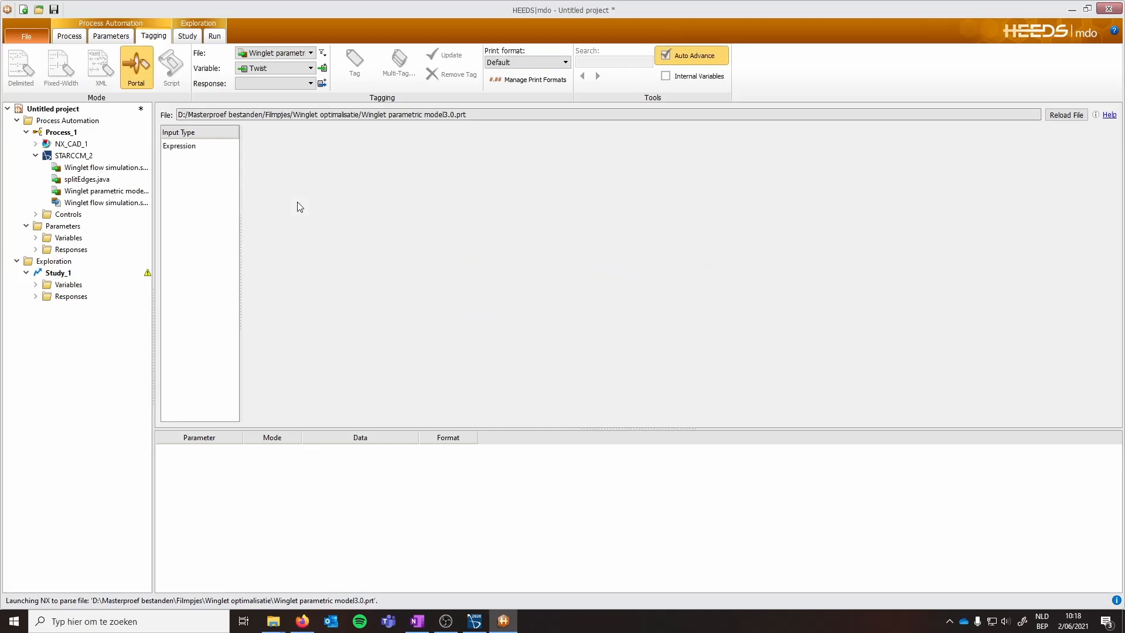
left_click(181, 146)
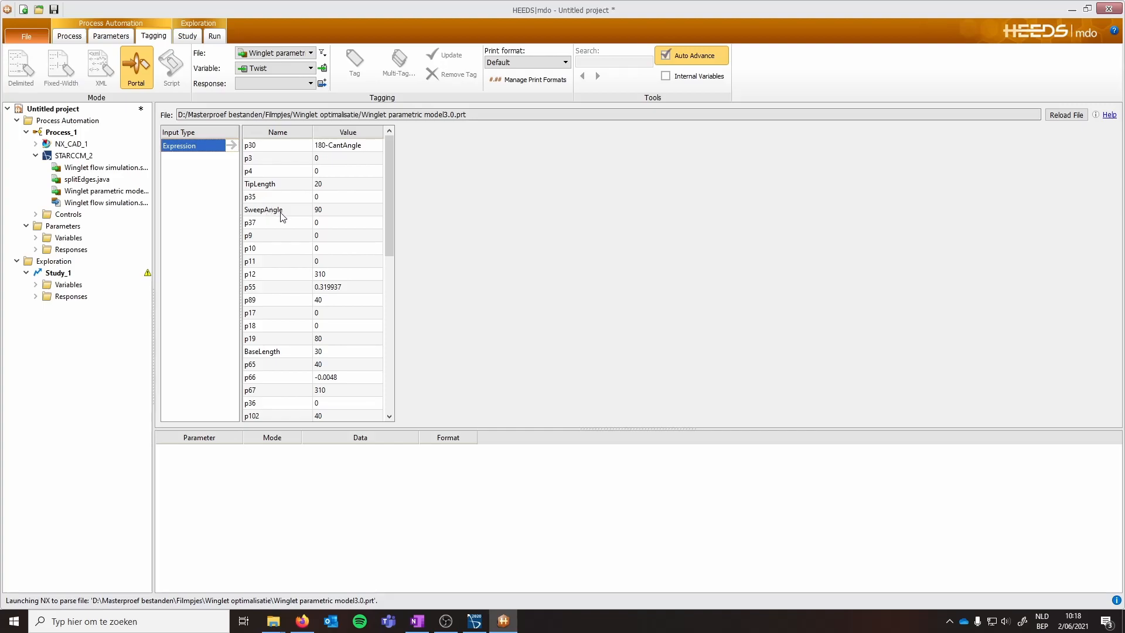
scroll(276, 214, "down", 9)
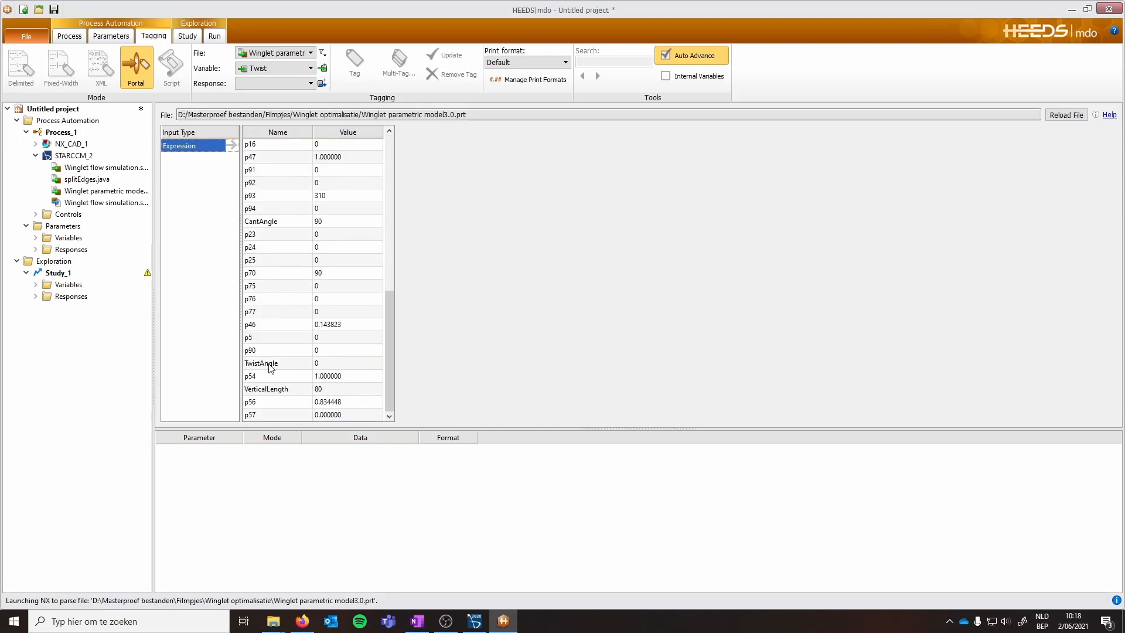
left_click(327, 365)
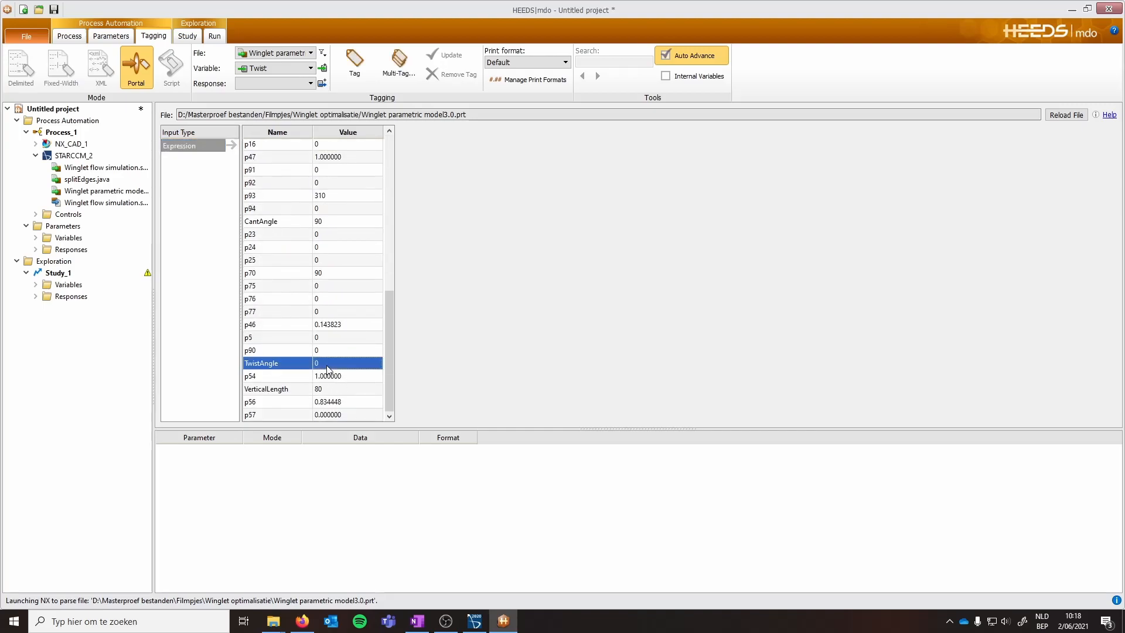
left_click(363, 67)
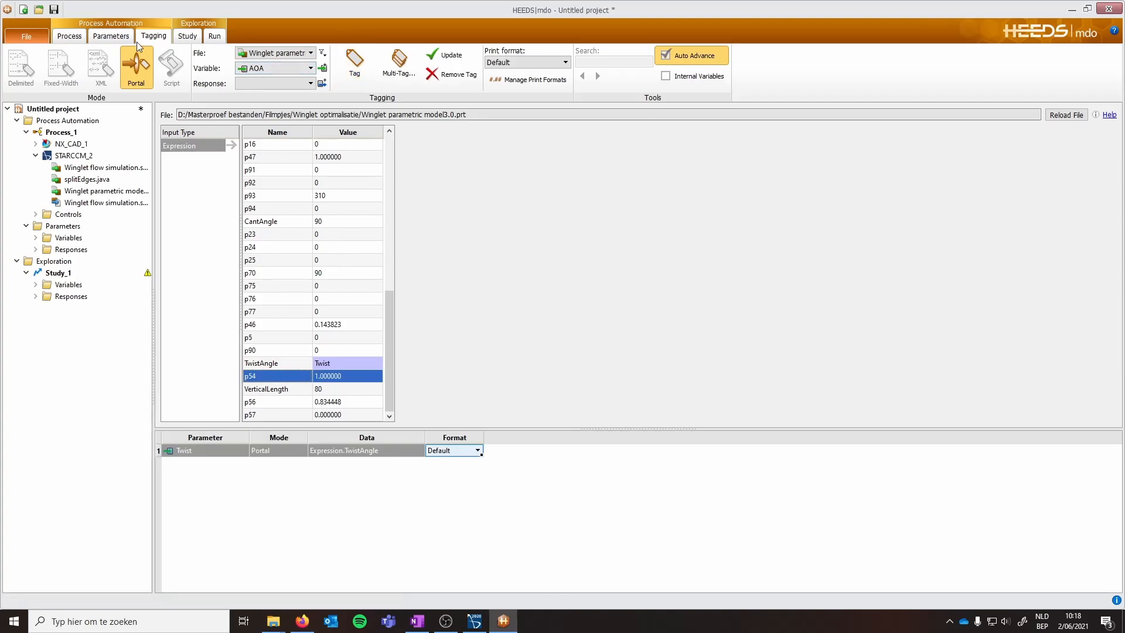
left_click(112, 36)
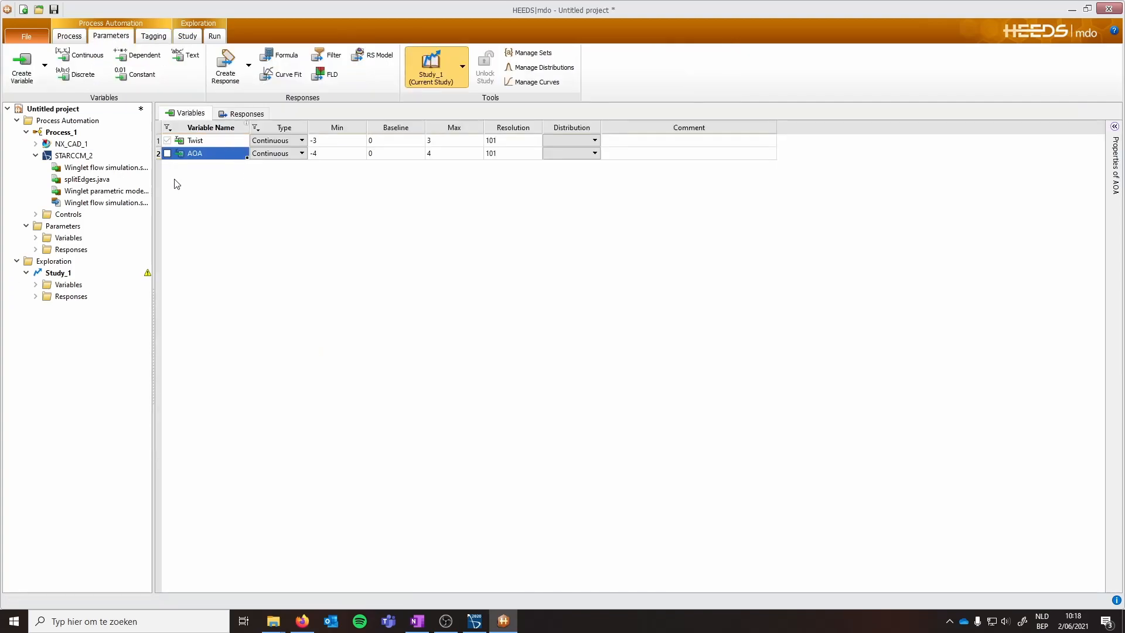
left_click(160, 36)
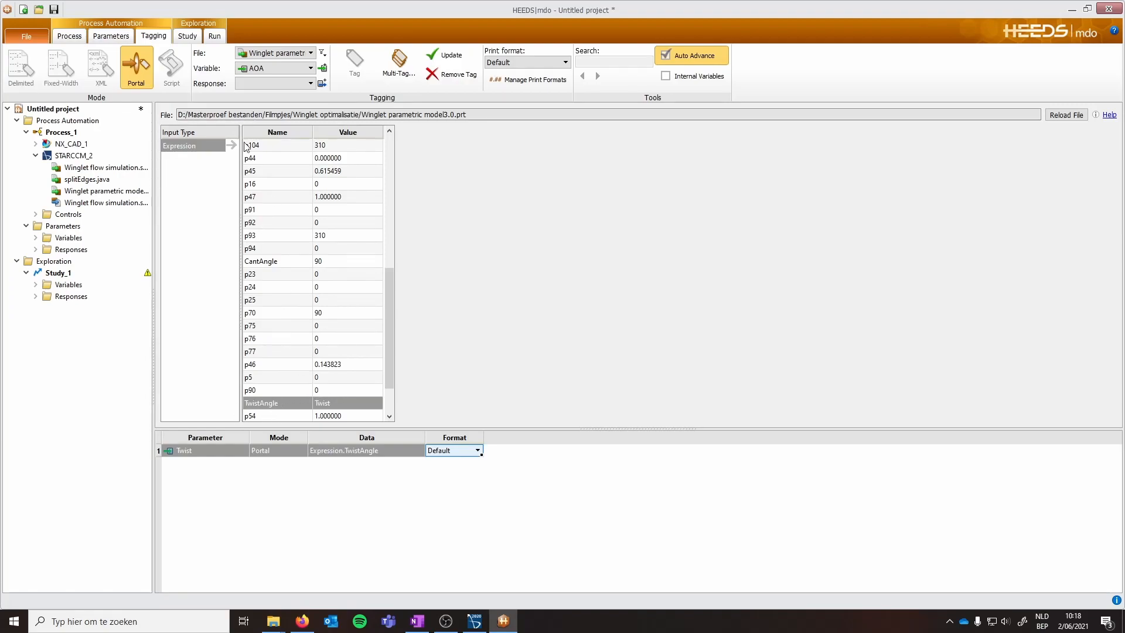
left_click(111, 36)
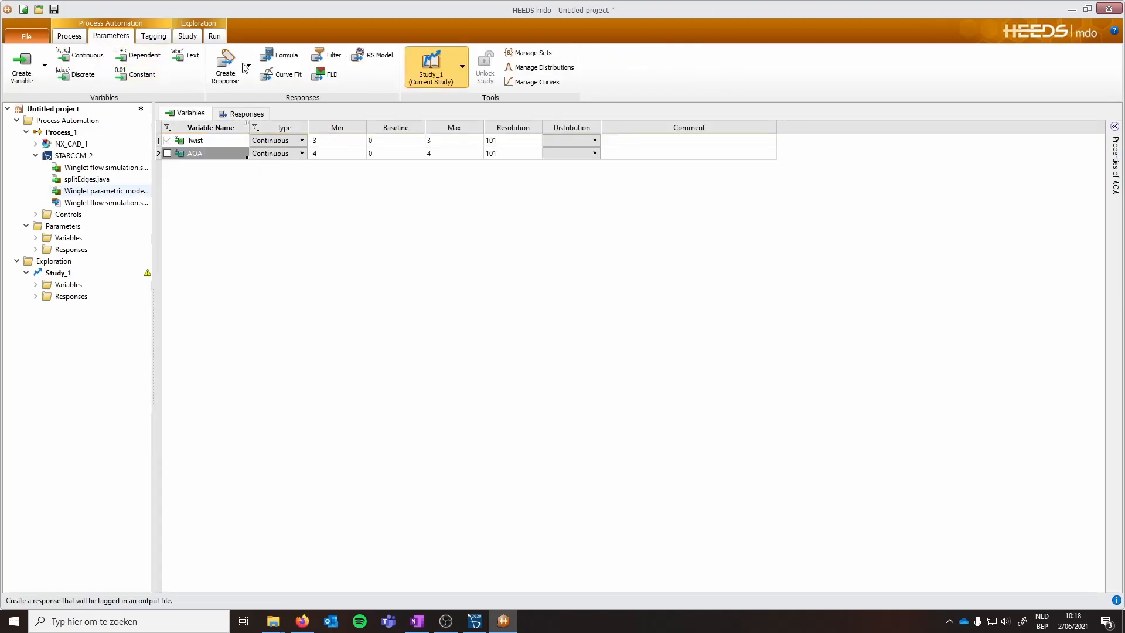
left_click(153, 37)
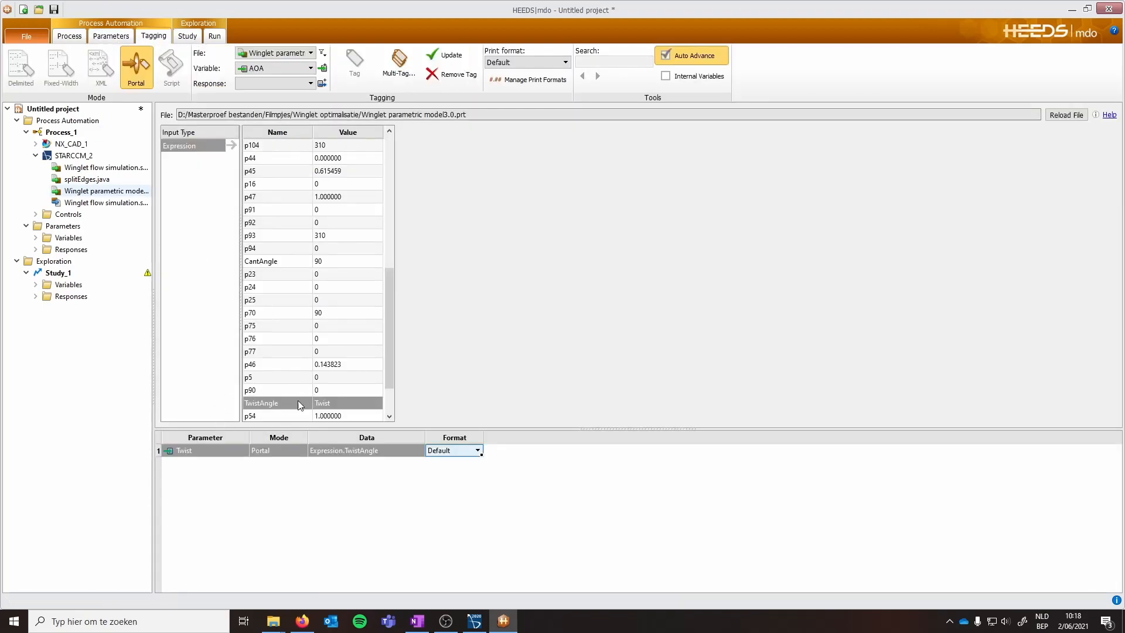
Step: Tag the AOA variable to the scalar global parameter AOA deg of the input file Winglet flow simulation.sim
left_click(279, 53)
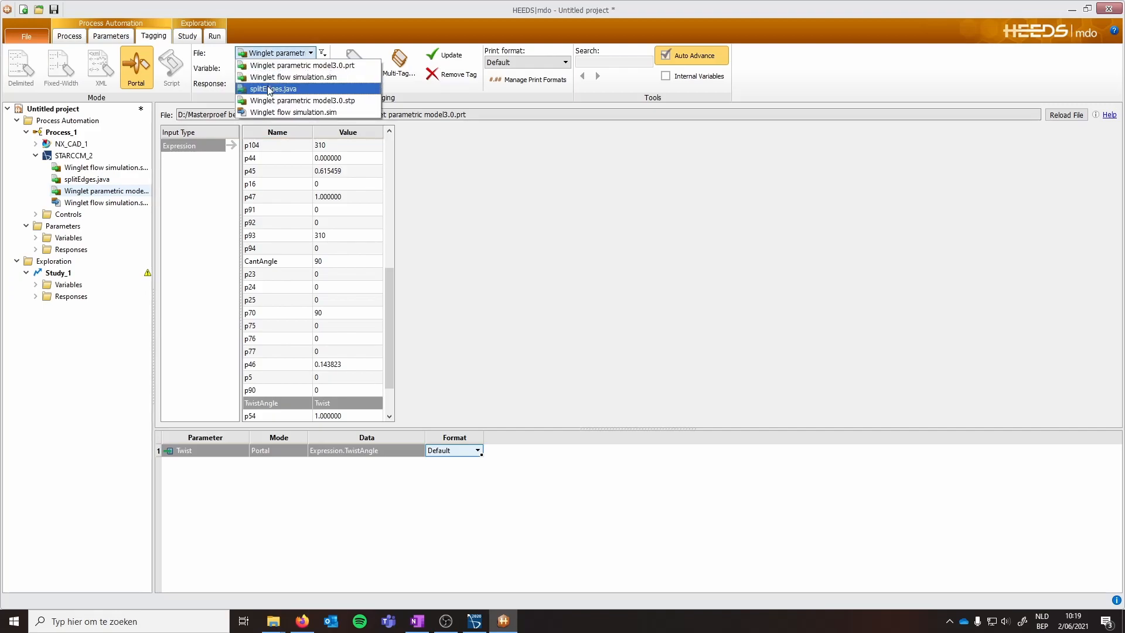
left_click(264, 78)
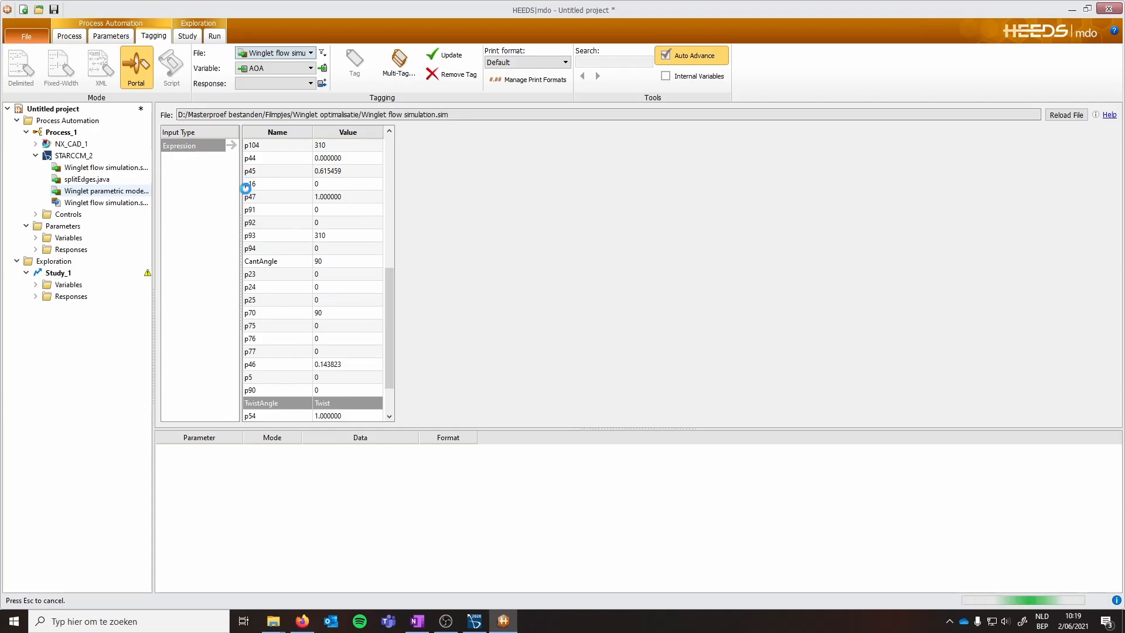
left_click(185, 172)
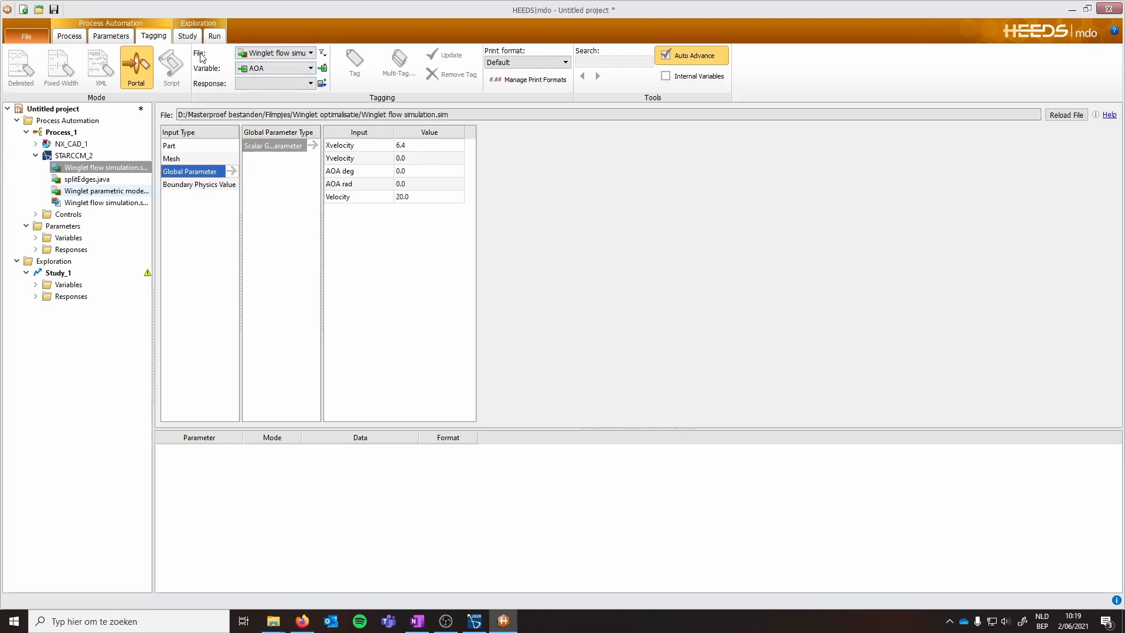
left_click(111, 35)
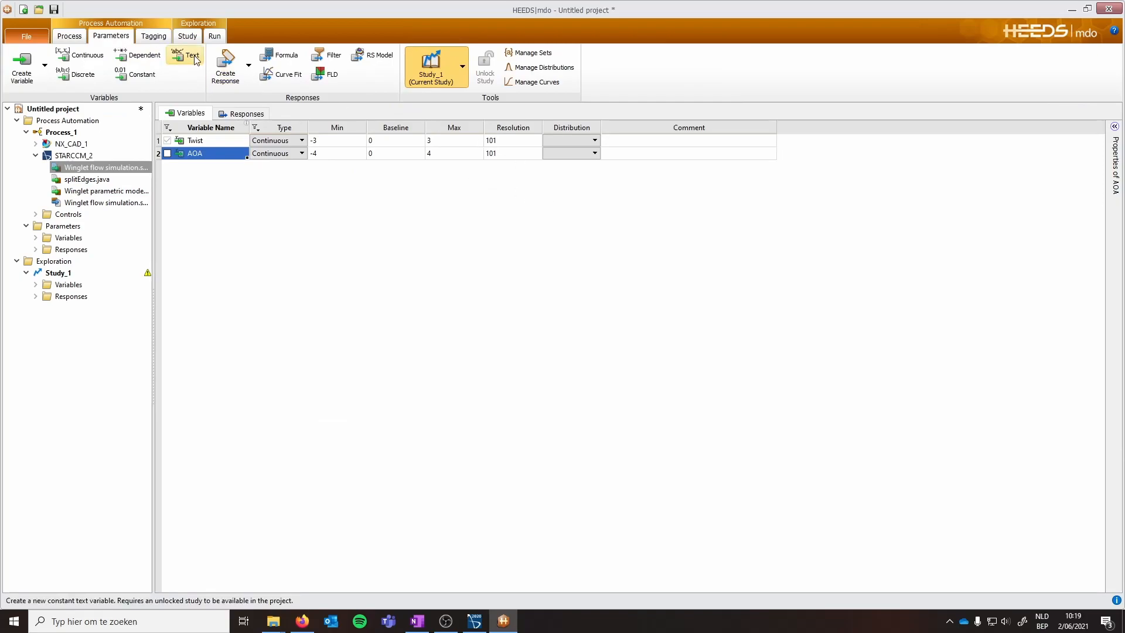
left_click(145, 36)
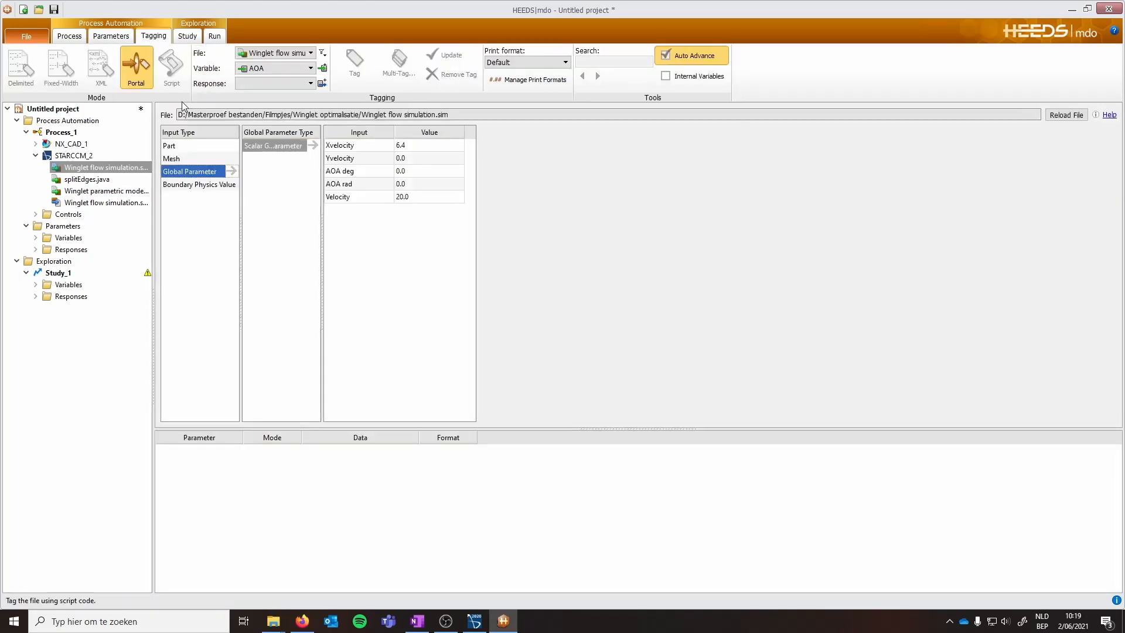
left_click(418, 174)
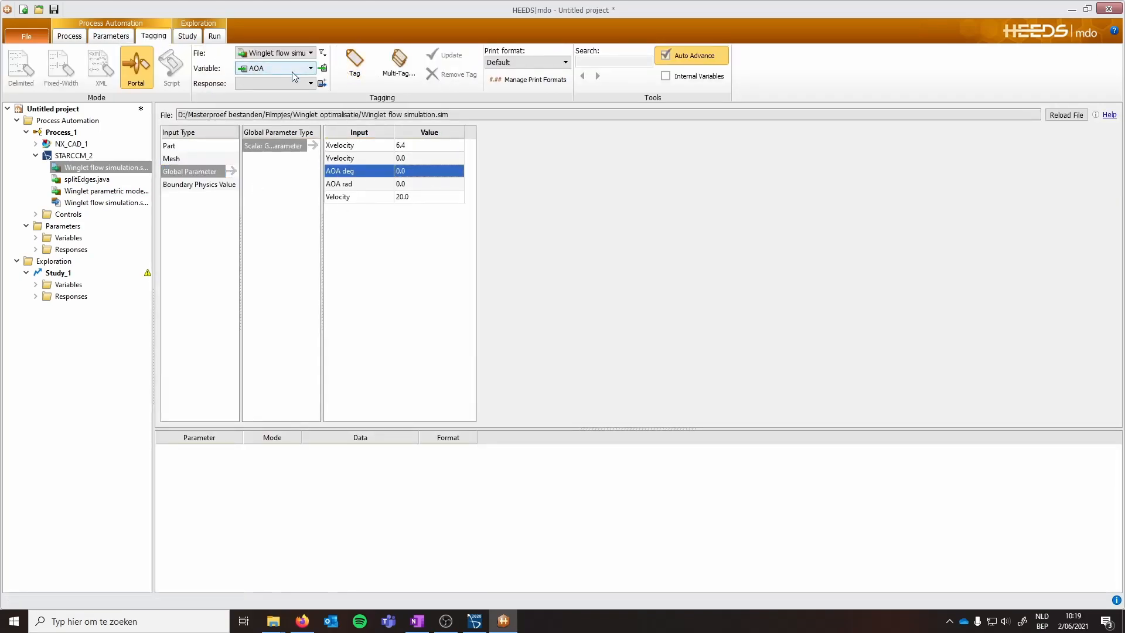
left_click(360, 68)
Step: Tag the Lift and Drag responses to the matching reports of the output file Winglet flow simulation.sim
left_click(281, 54)
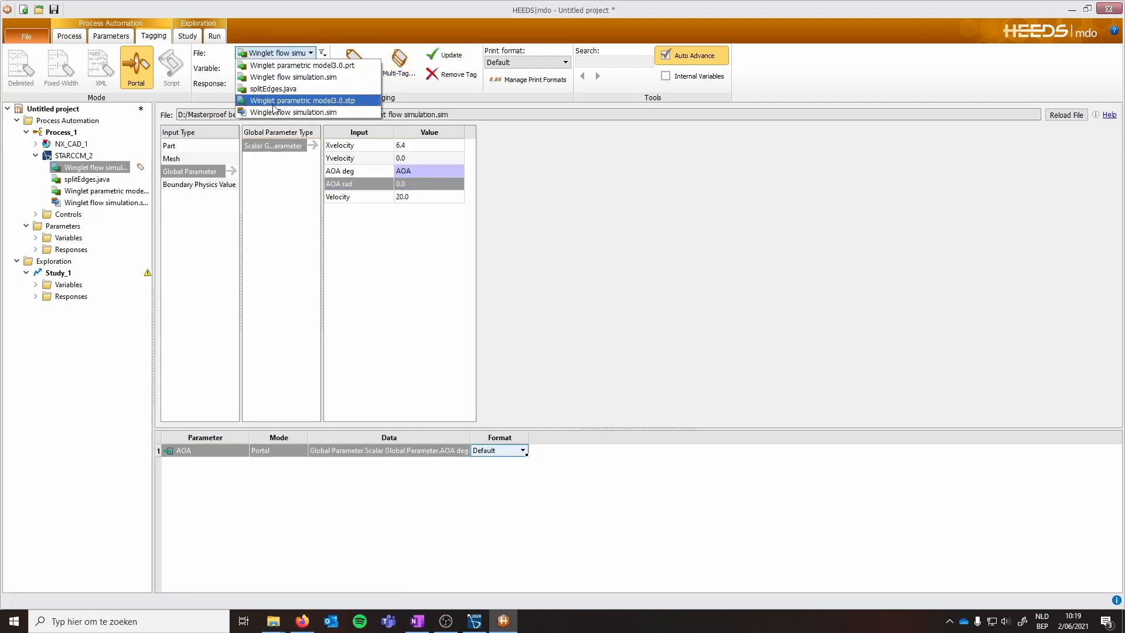
left_click(272, 109)
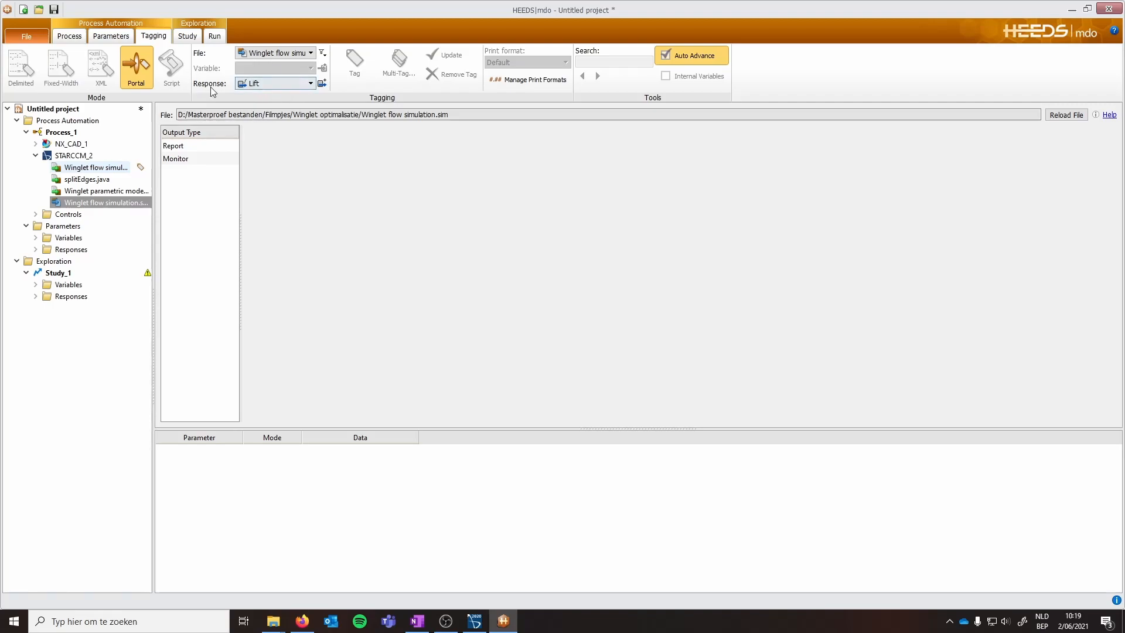
left_click(211, 146)
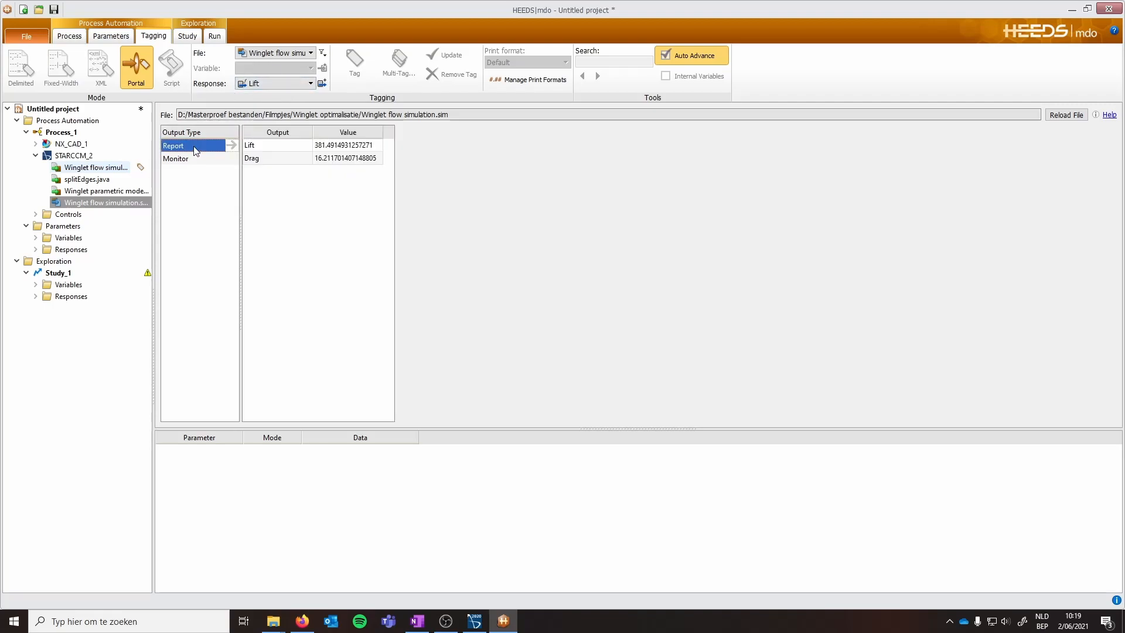
left_click(343, 145)
left_click(354, 62)
left_click(355, 64)
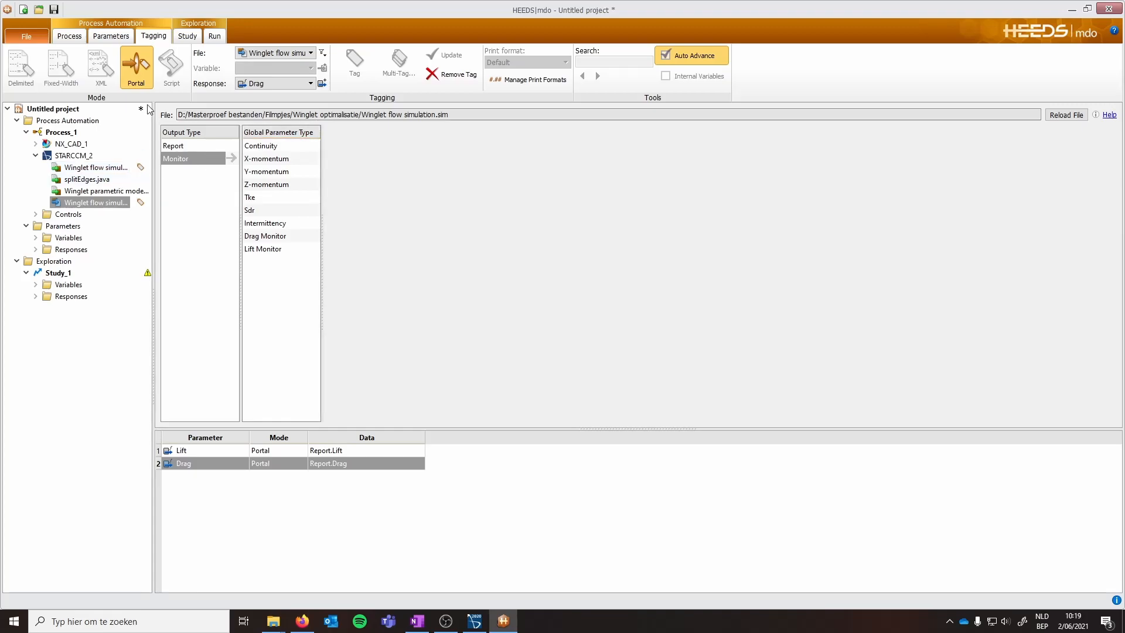
Step: Keep Study_1 as a Parameter Optimization and set its number of evaluations to 10
left_click(188, 35)
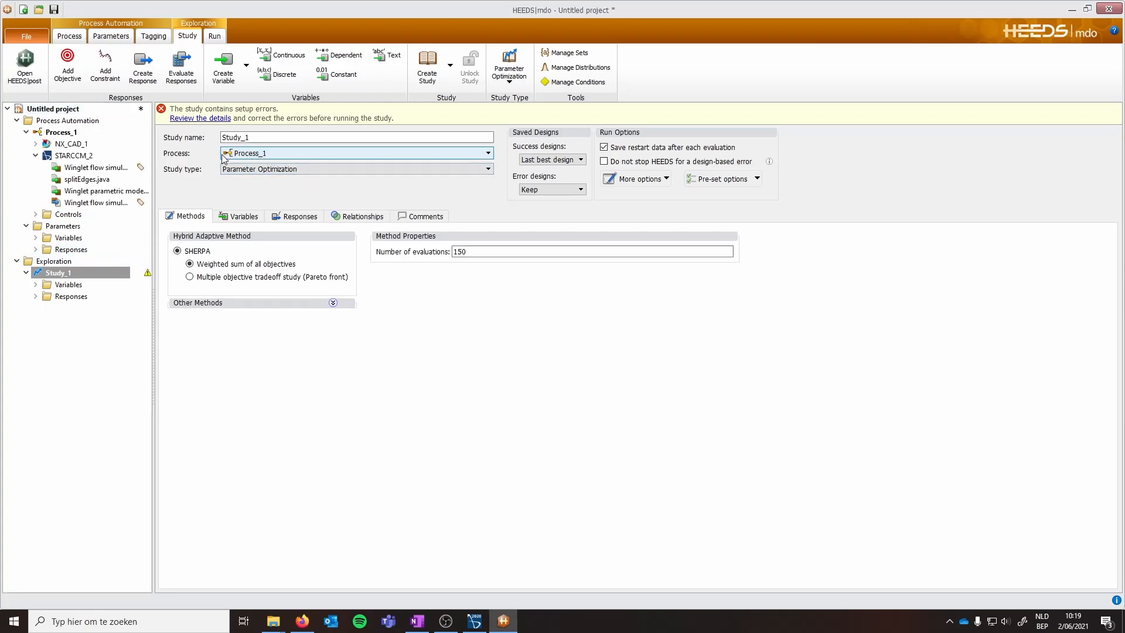
left_click(276, 170)
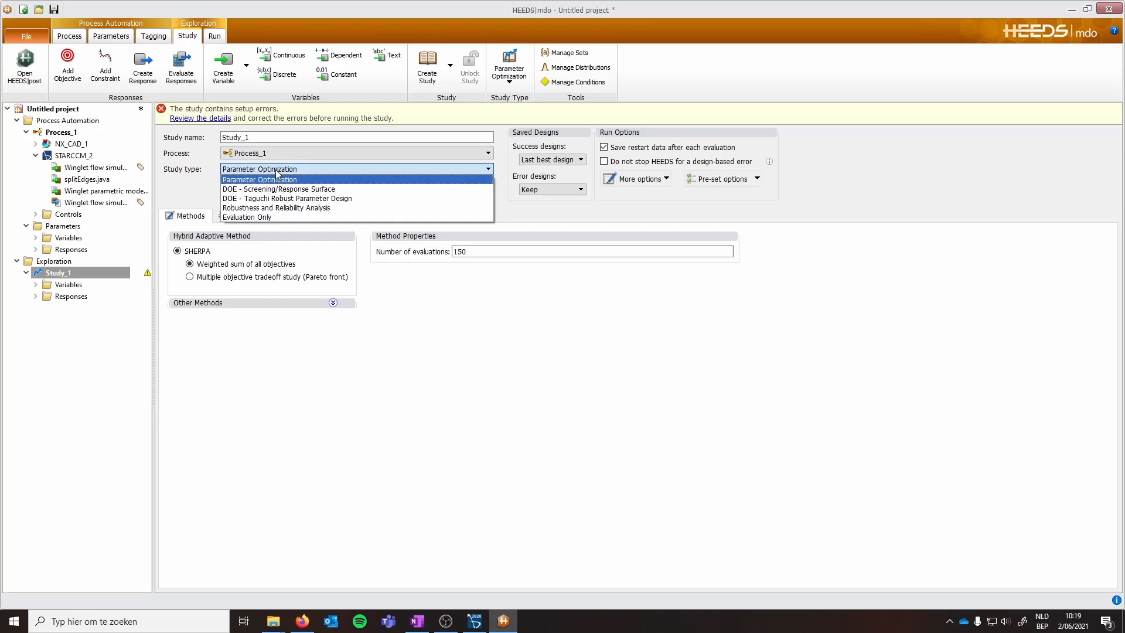
left_click(268, 169)
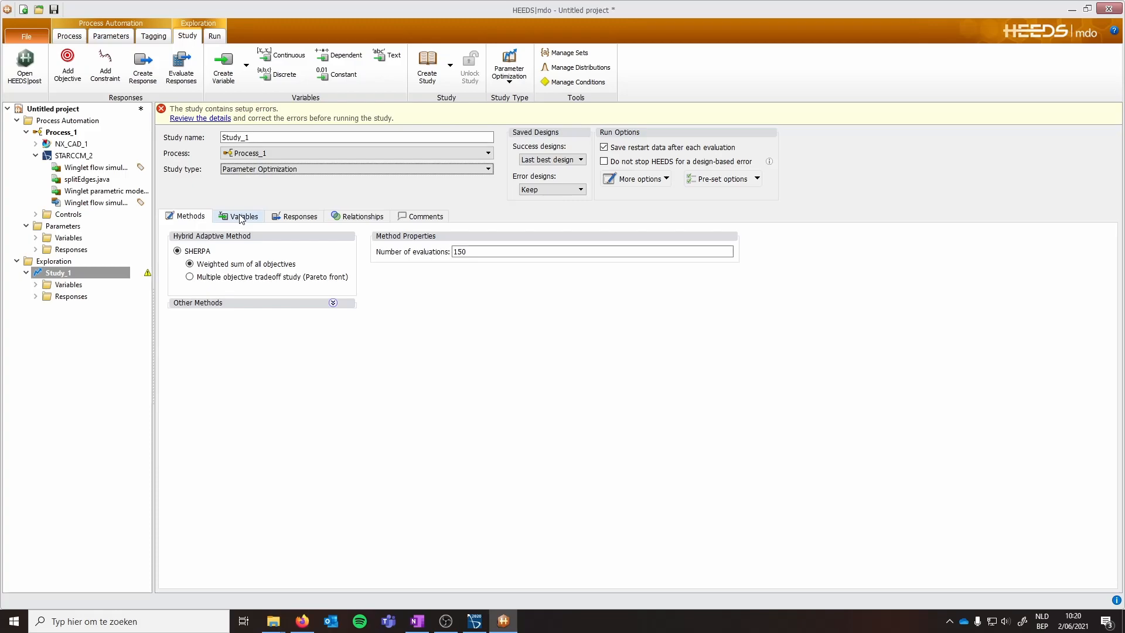
double_click(460, 251)
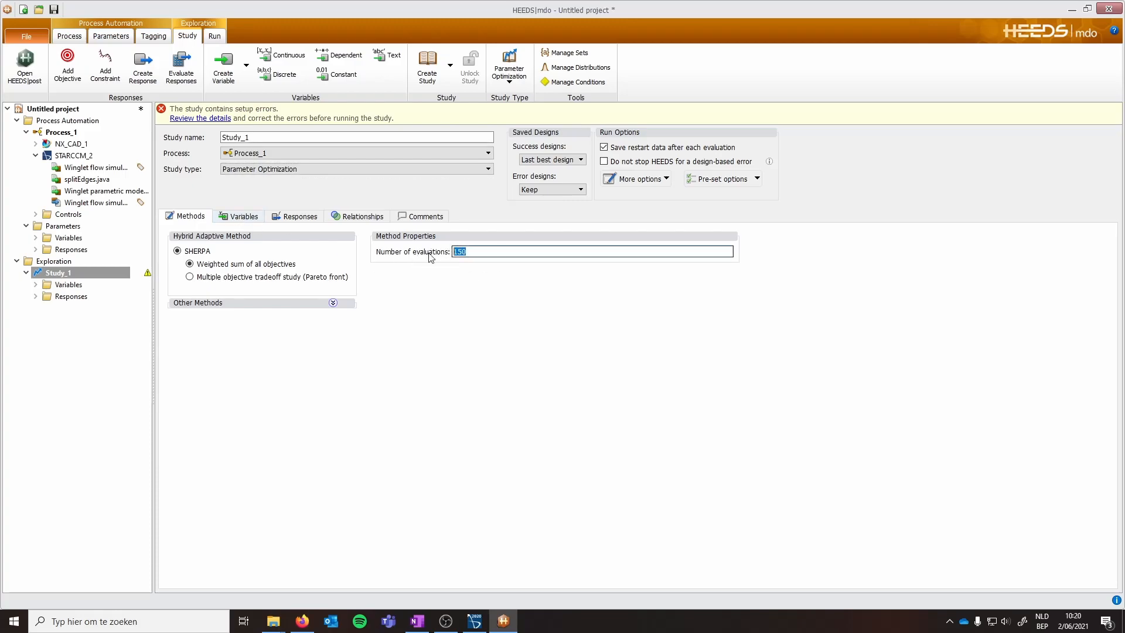
type("10")
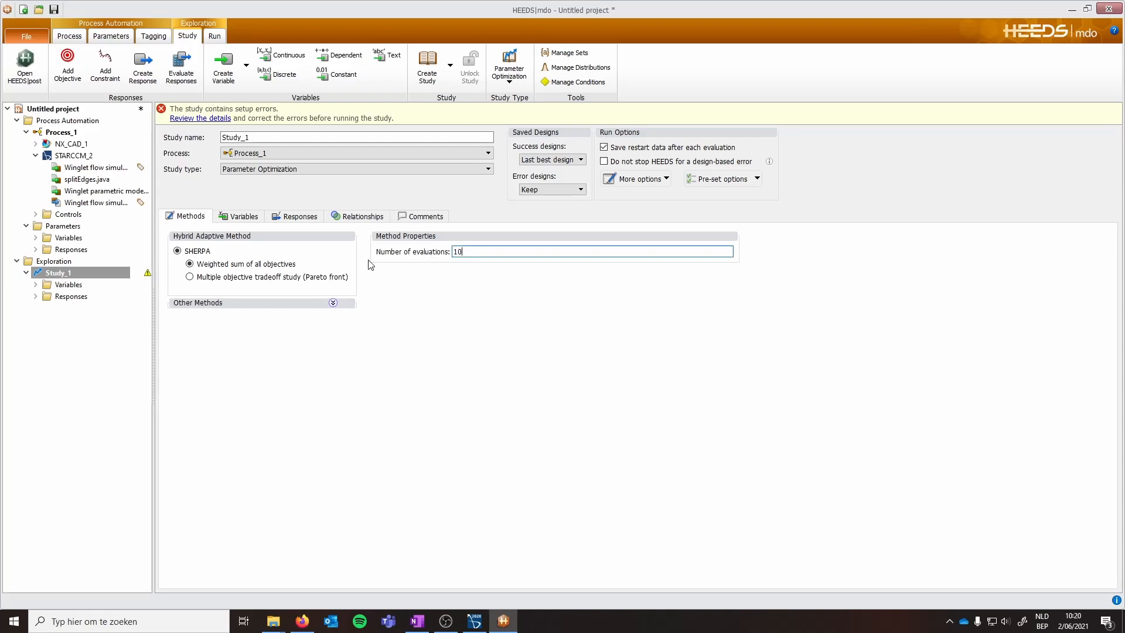
Step: Review the study variables and add the Lift and Drag responses as objectives of Study_1
left_click(245, 217)
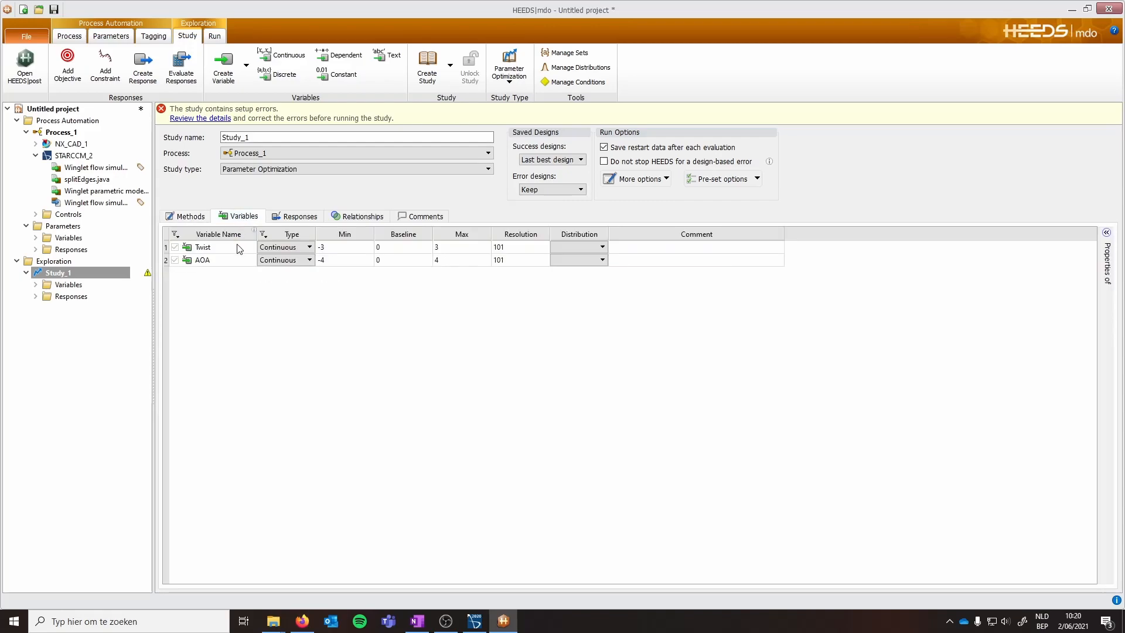
left_click(302, 217)
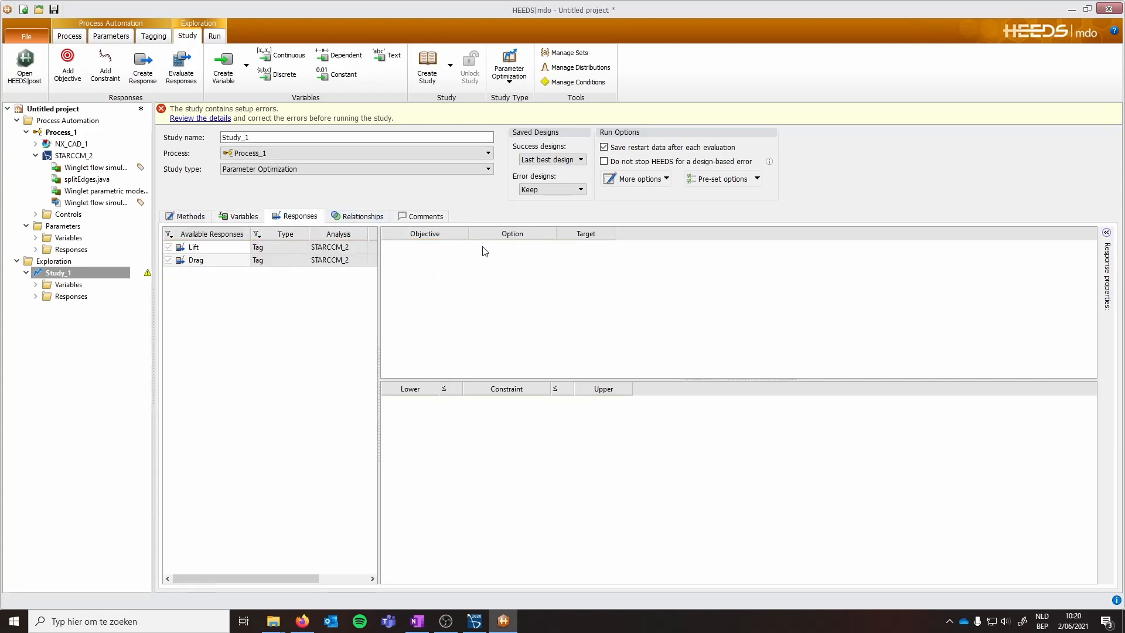
left_click(67, 66)
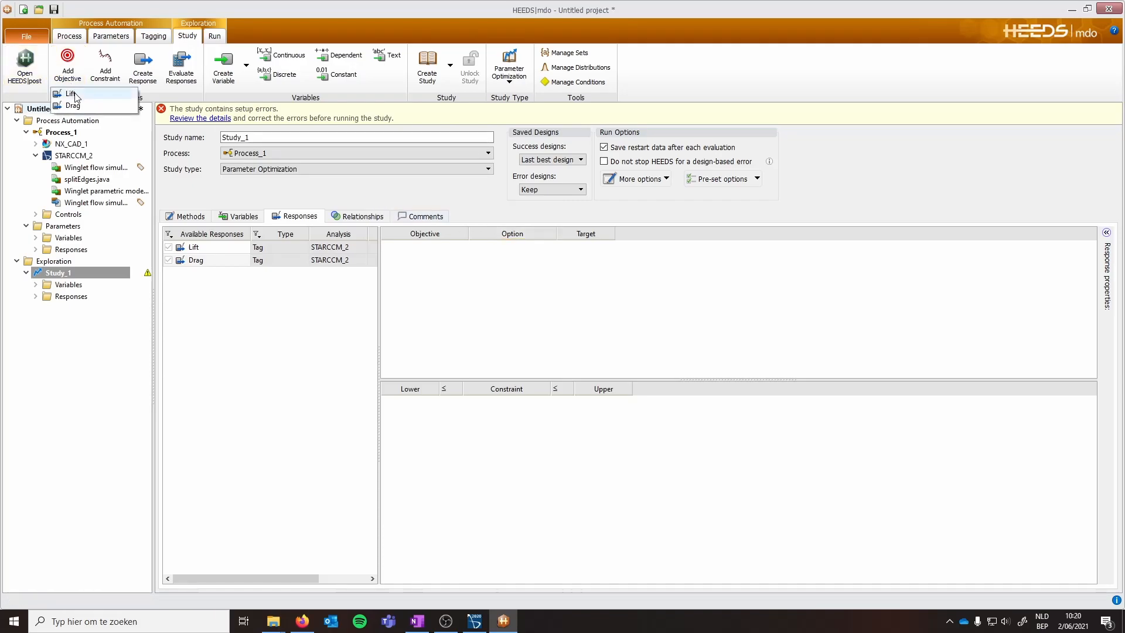
left_click(71, 94)
left_click(68, 66)
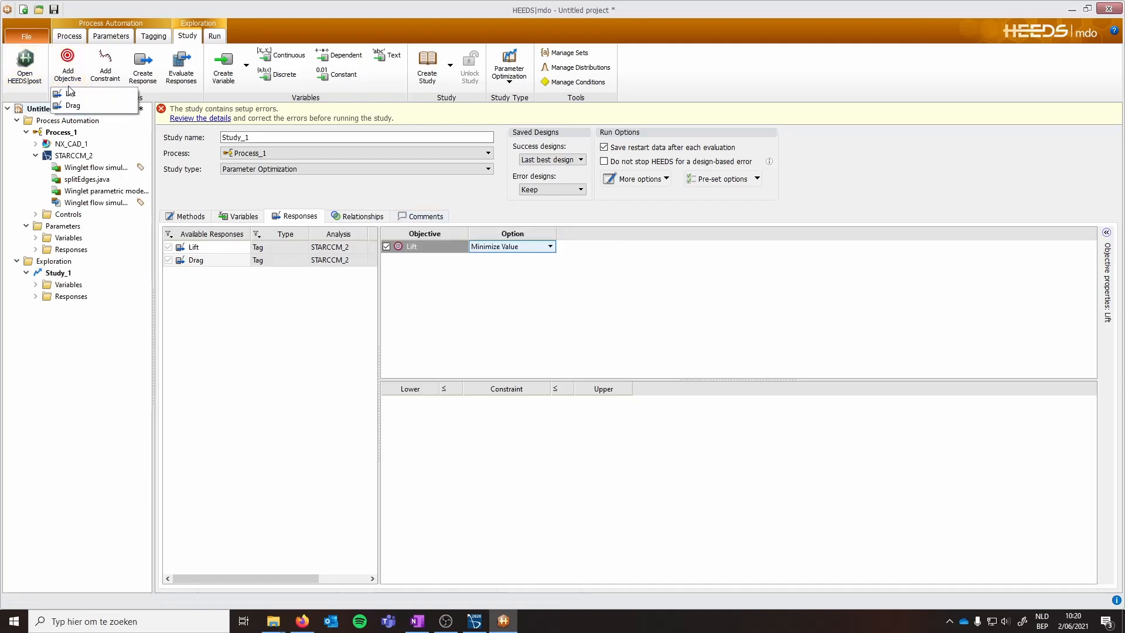
left_click(72, 105)
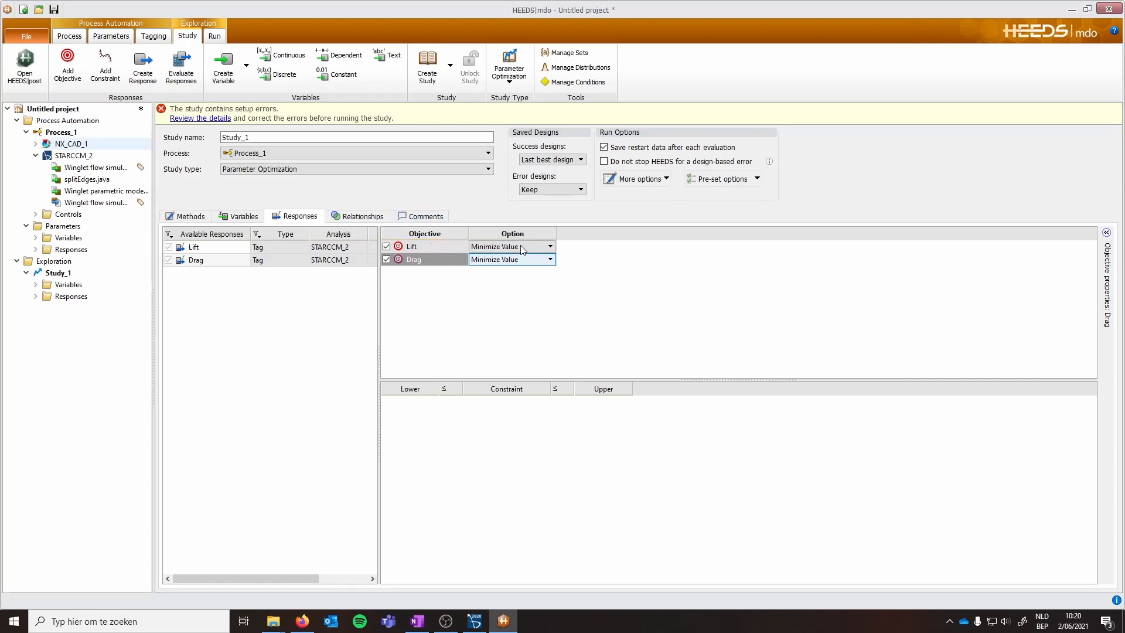
Step: Set the Lift objective to Maximize Difference with a target of 323, leaving Drag at Minimize Value
left_click(550, 246)
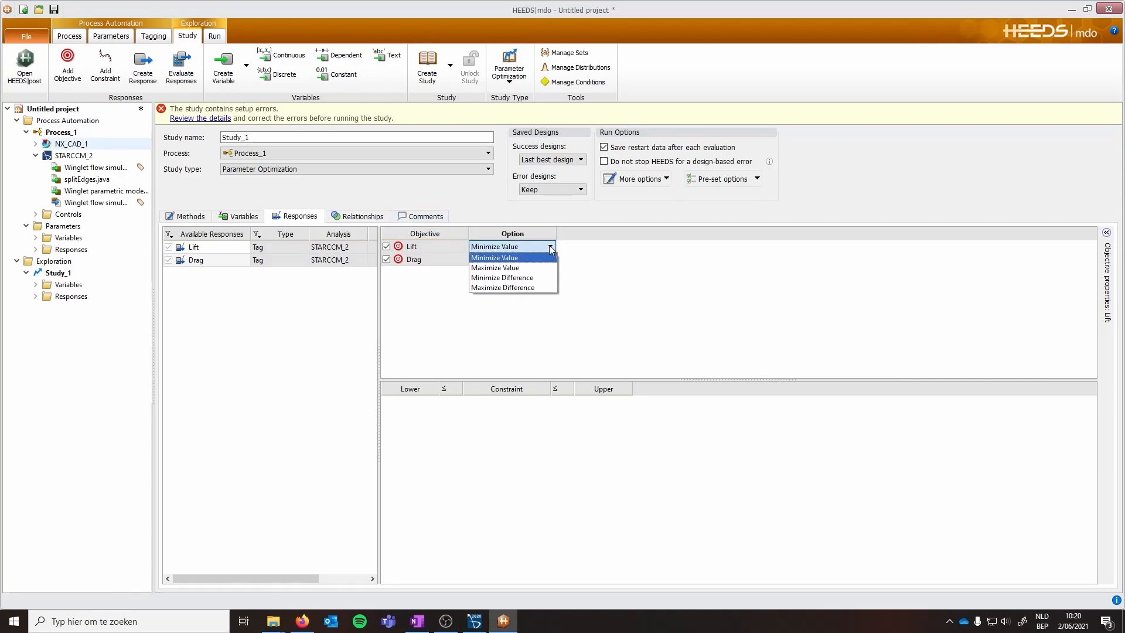
left_click(502, 287)
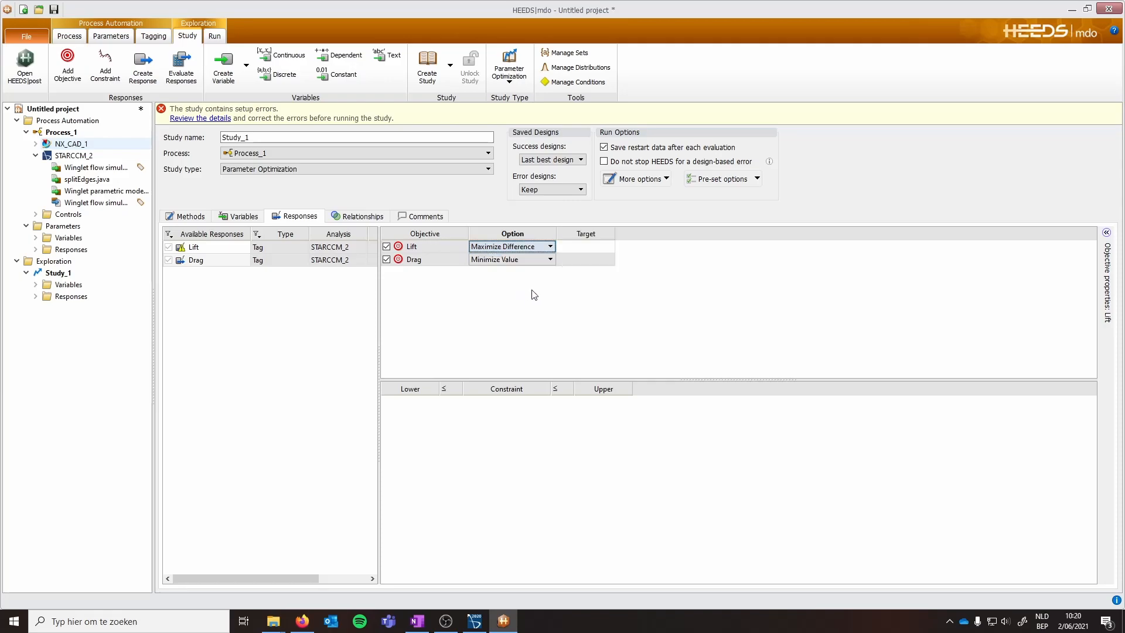
left_click(590, 251)
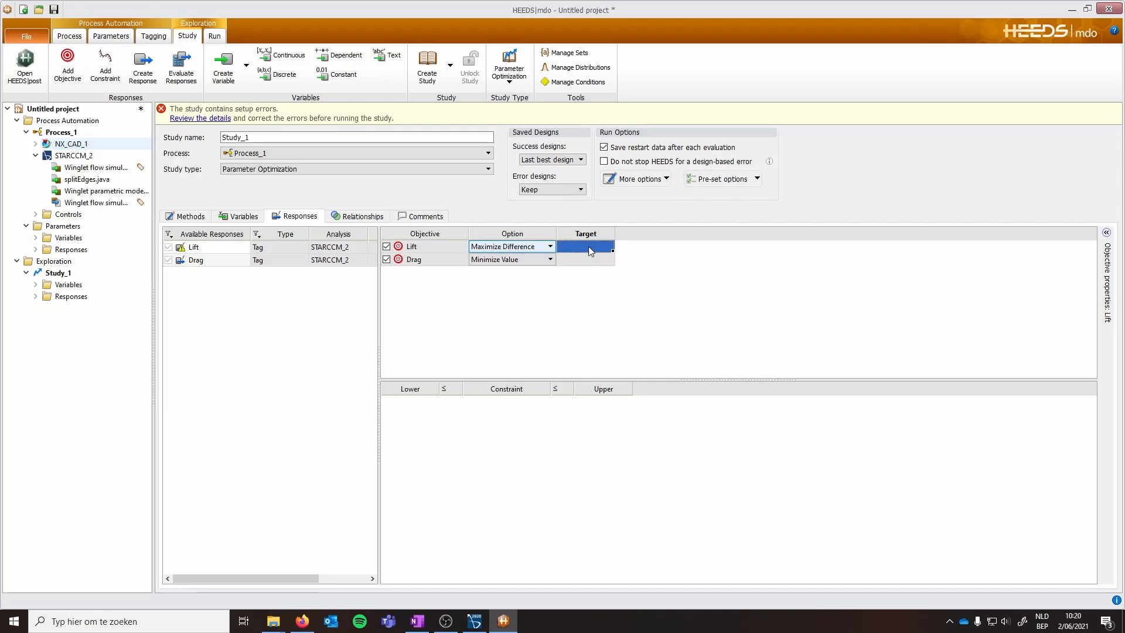
type("32")
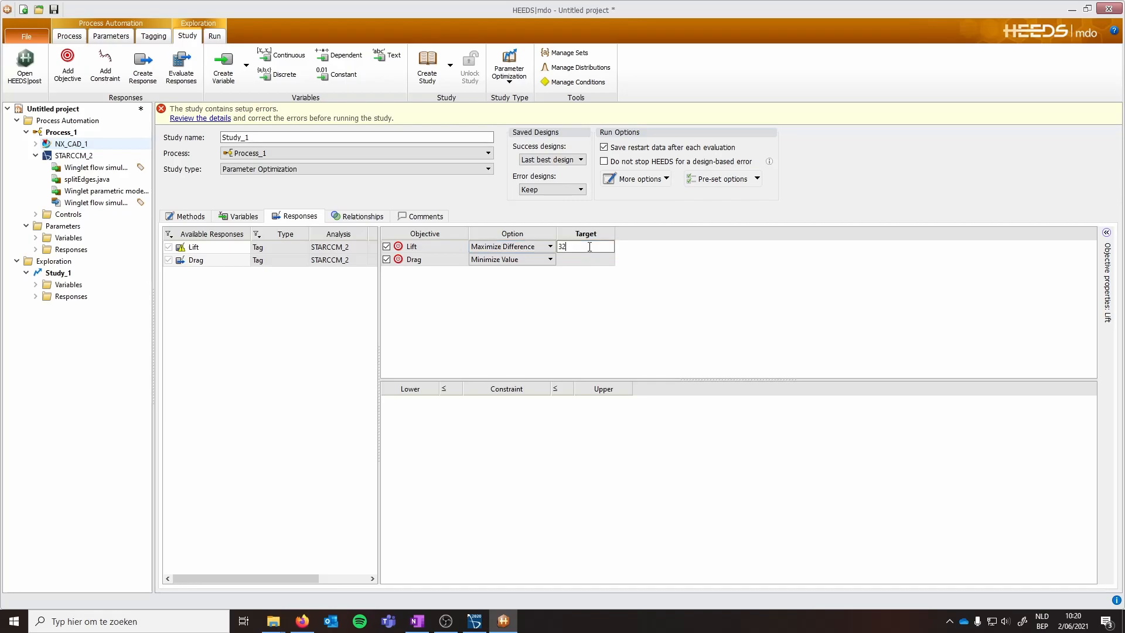
type("3")
left_click(613, 258)
left_click(387, 259)
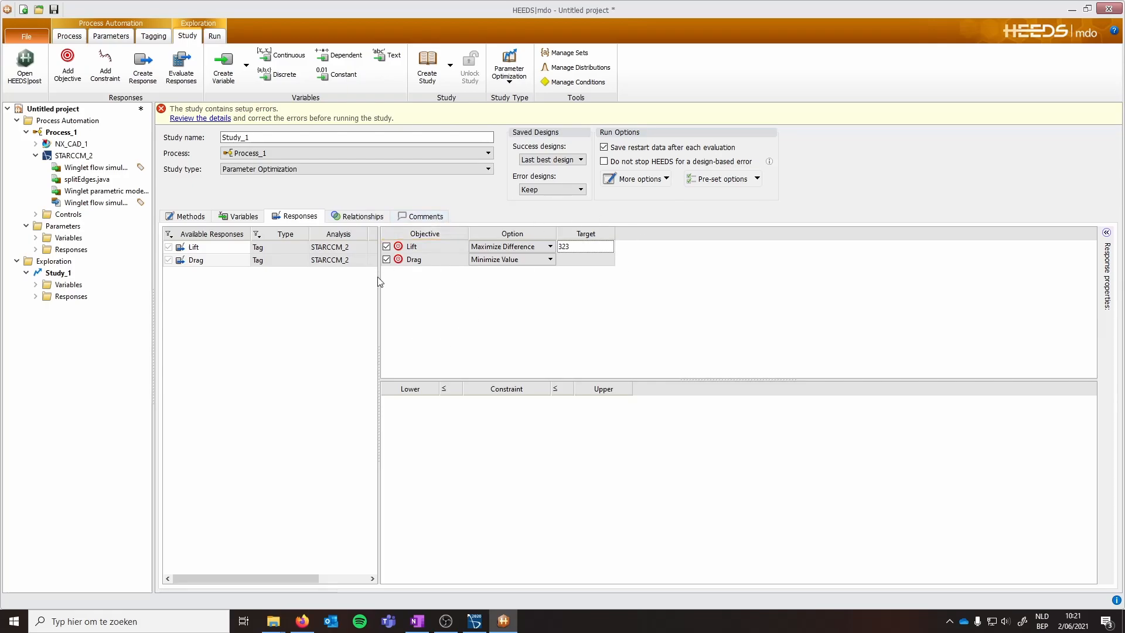
Step: Save the project as twist optimization in the Winglet optimalisatie folder and run Study_1
left_click(215, 36)
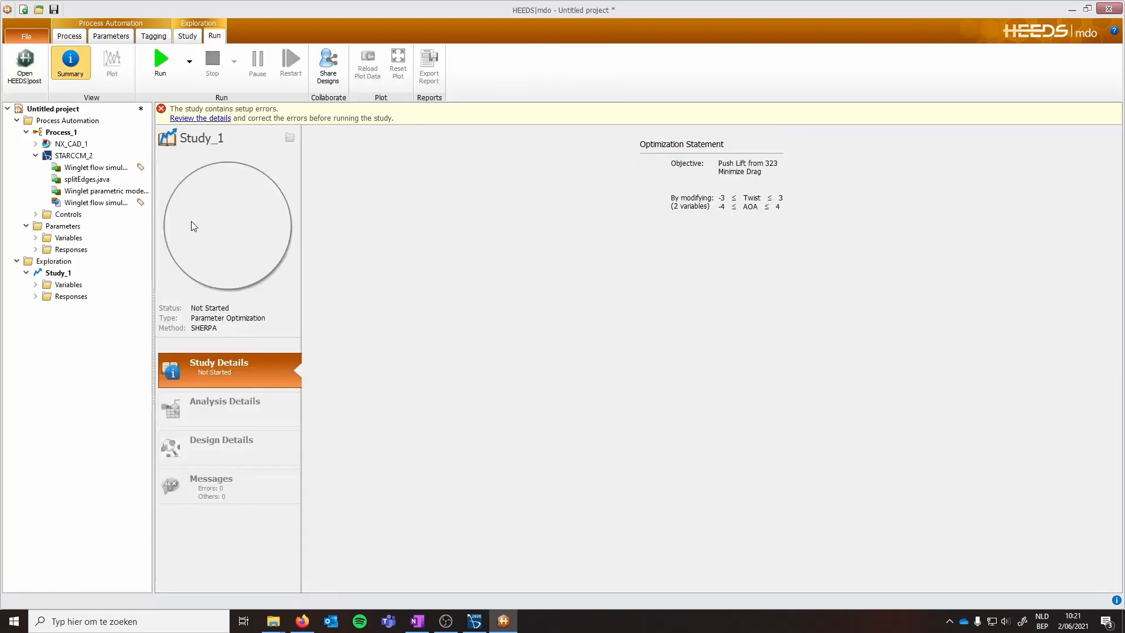
left_click(161, 64)
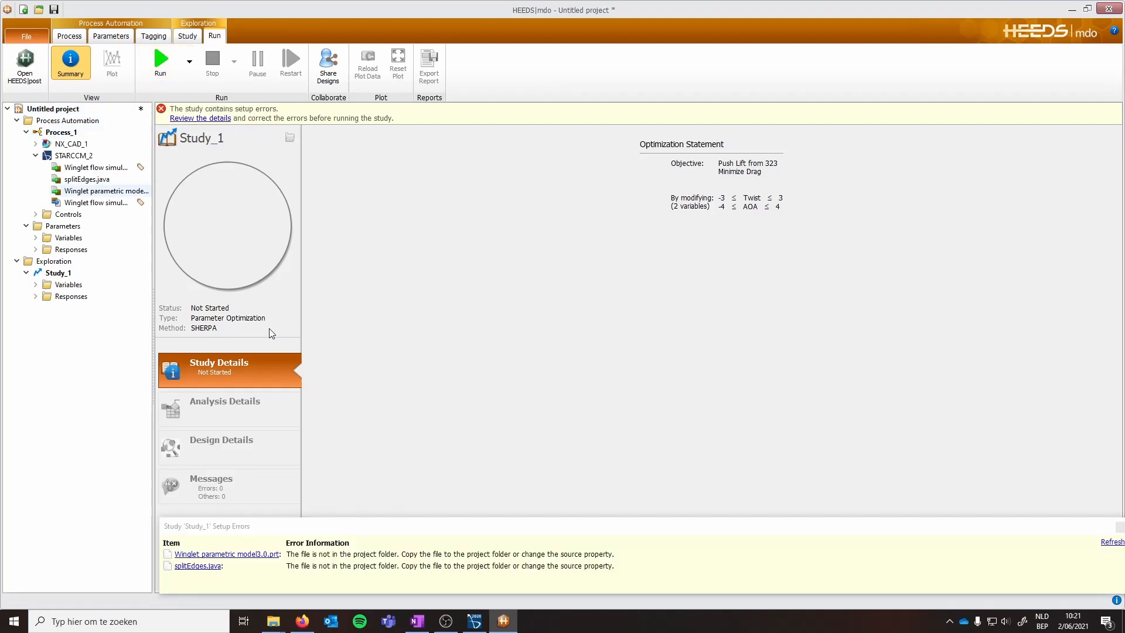
left_click(53, 10)
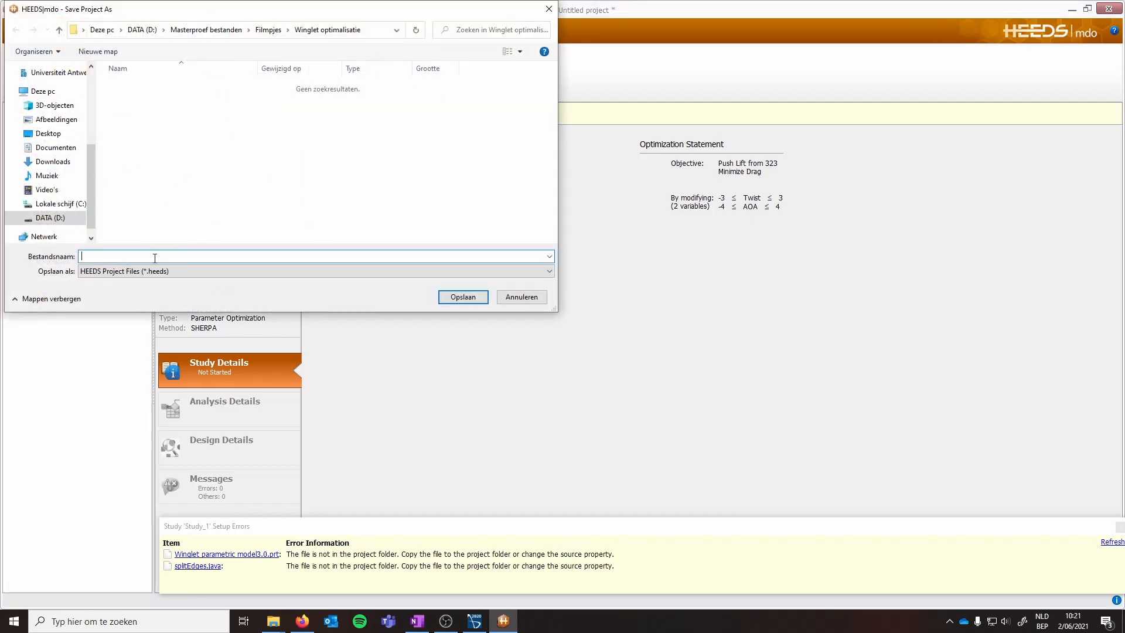
type("twist optimization")
key("Return")
left_click(160, 60)
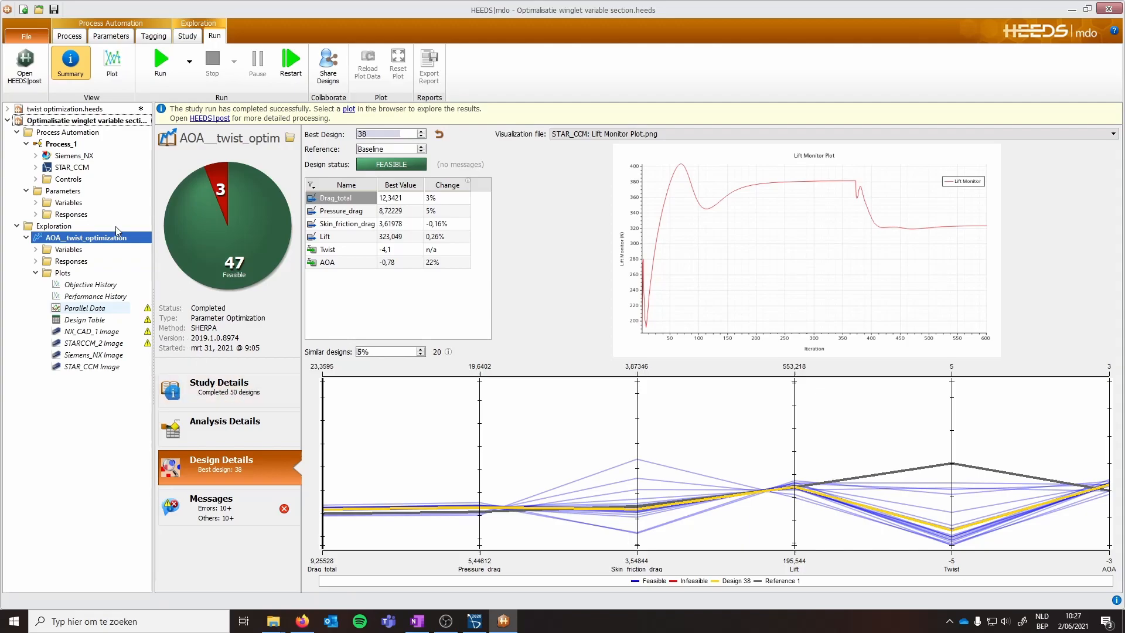
Step: Switch to the twist optimization.heeds project and stop its running study and analyses
left_click(67, 109)
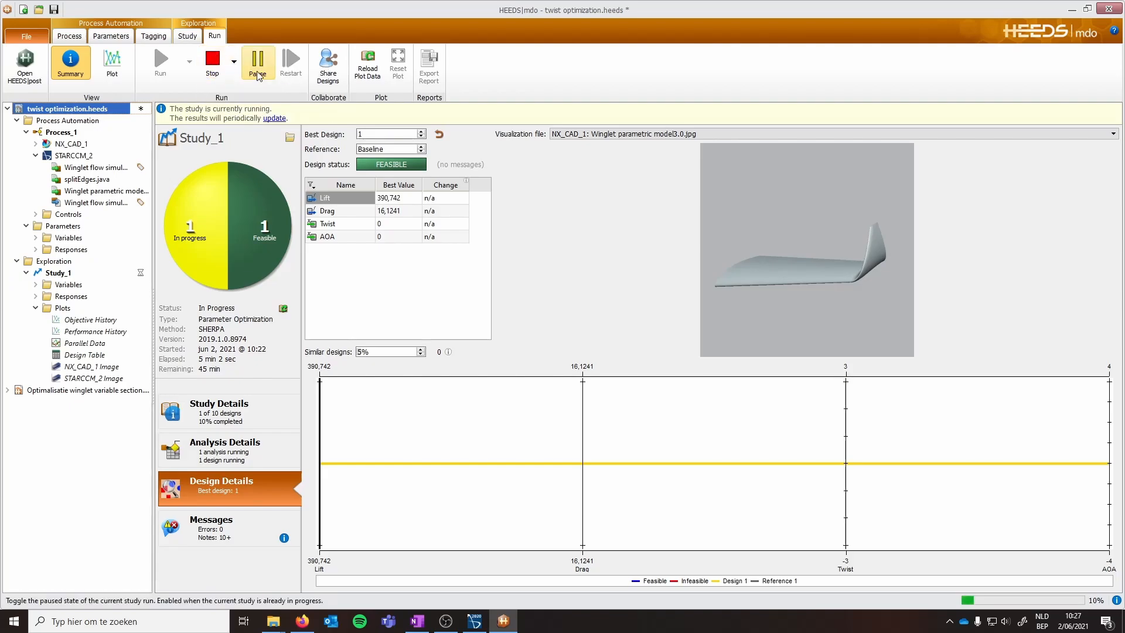
left_click(236, 76)
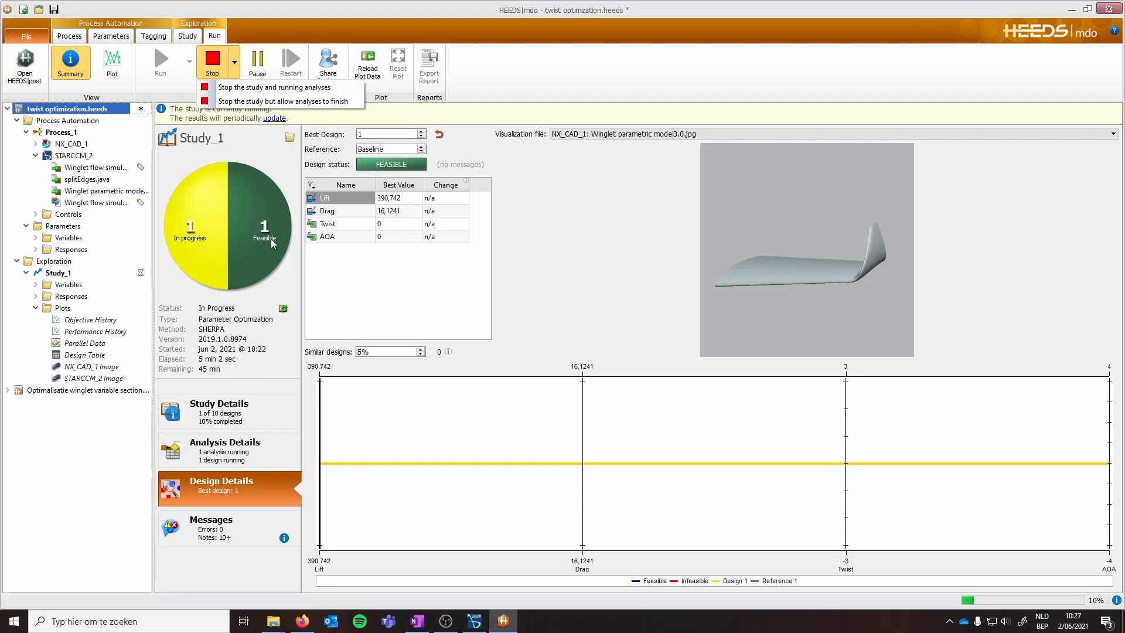
left_click(209, 69)
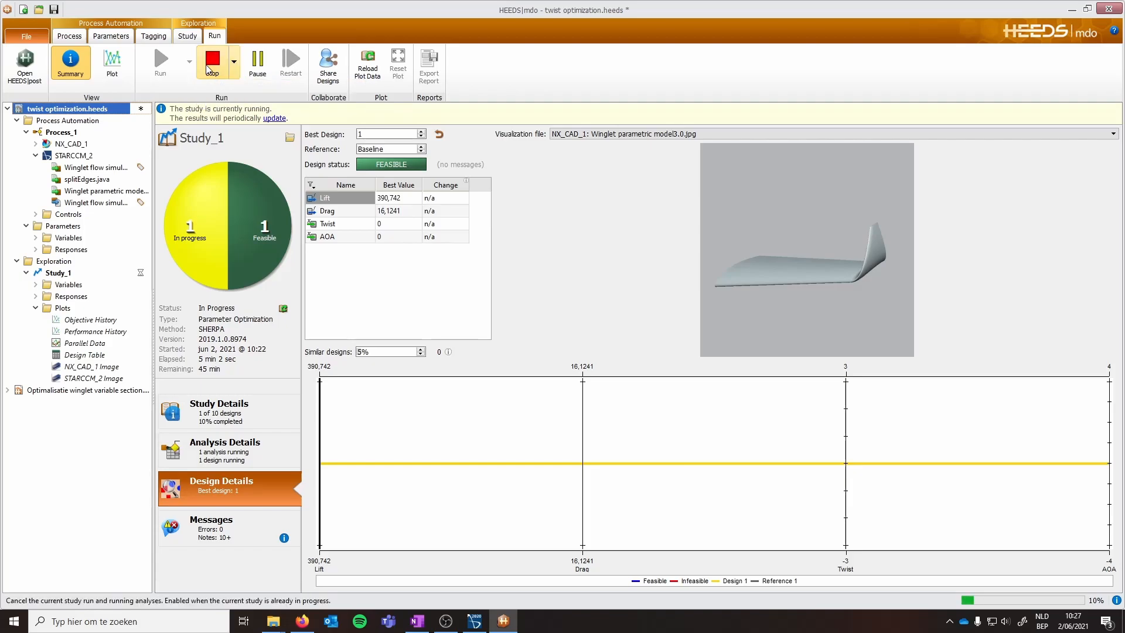
left_click(209, 69)
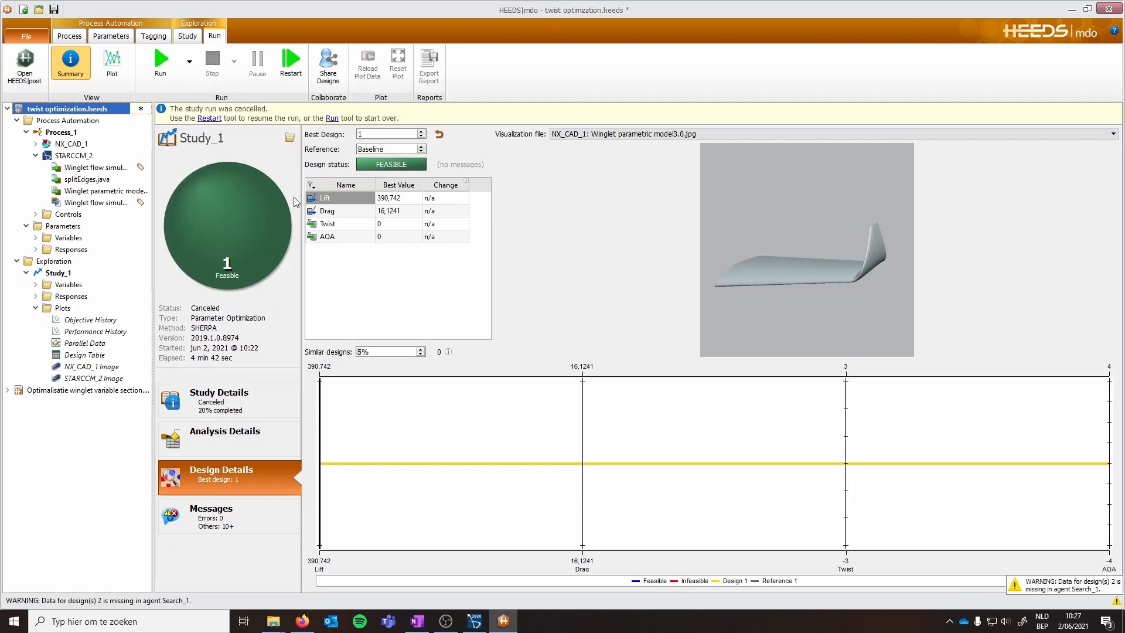
Step: Check the study's analysis details and resume the run with all designs, reusing existing analysis files where possible
left_click(230, 438)
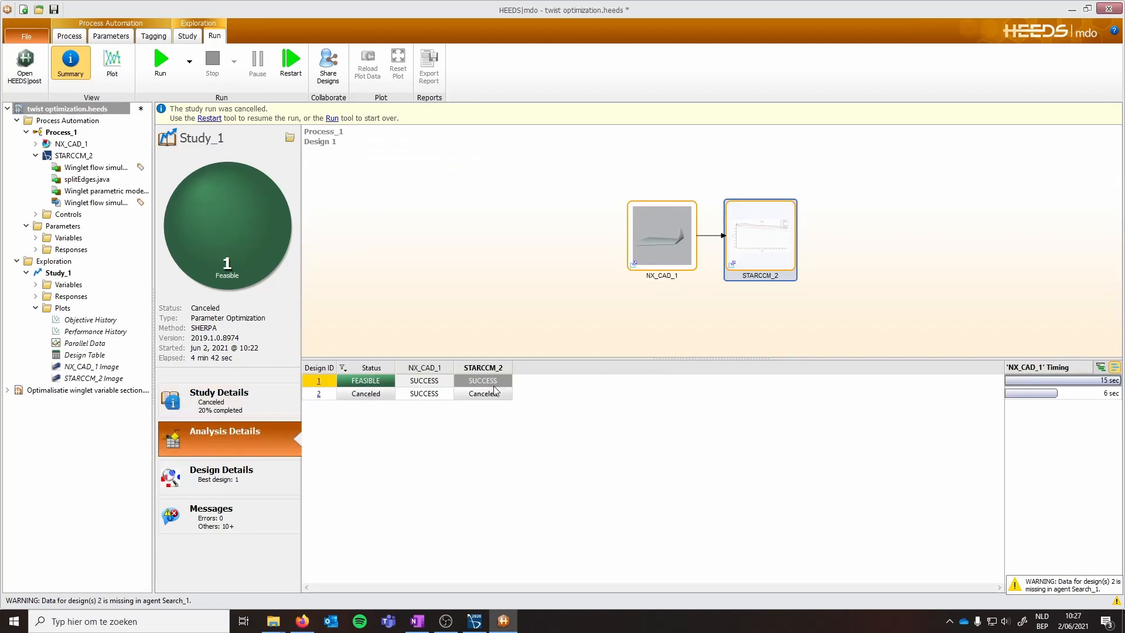
left_click(291, 61)
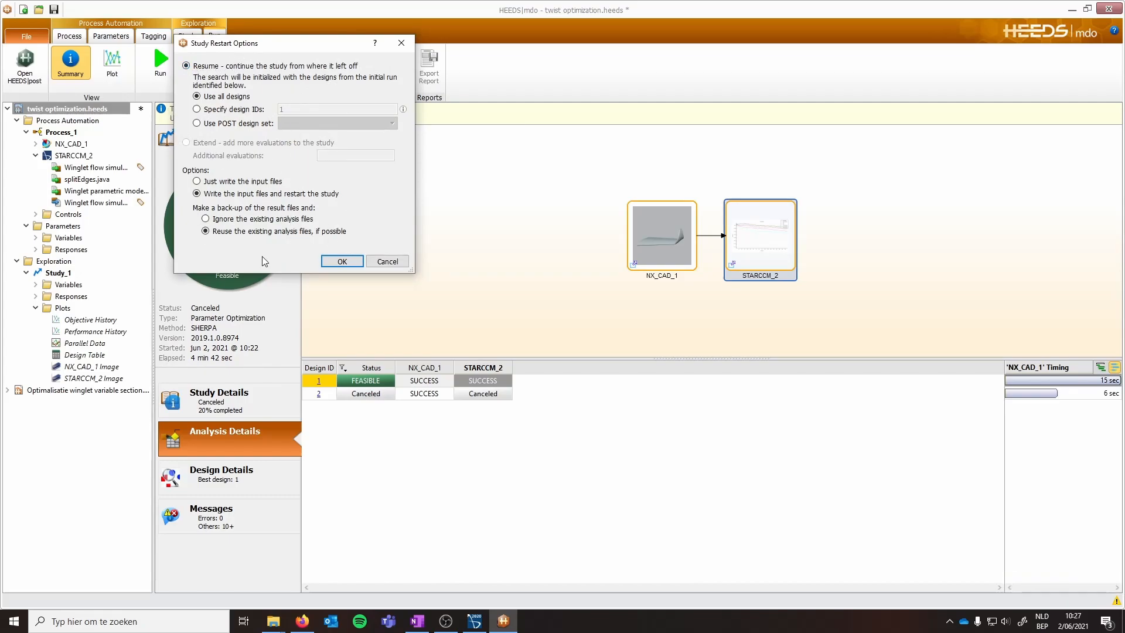
left_click(341, 261)
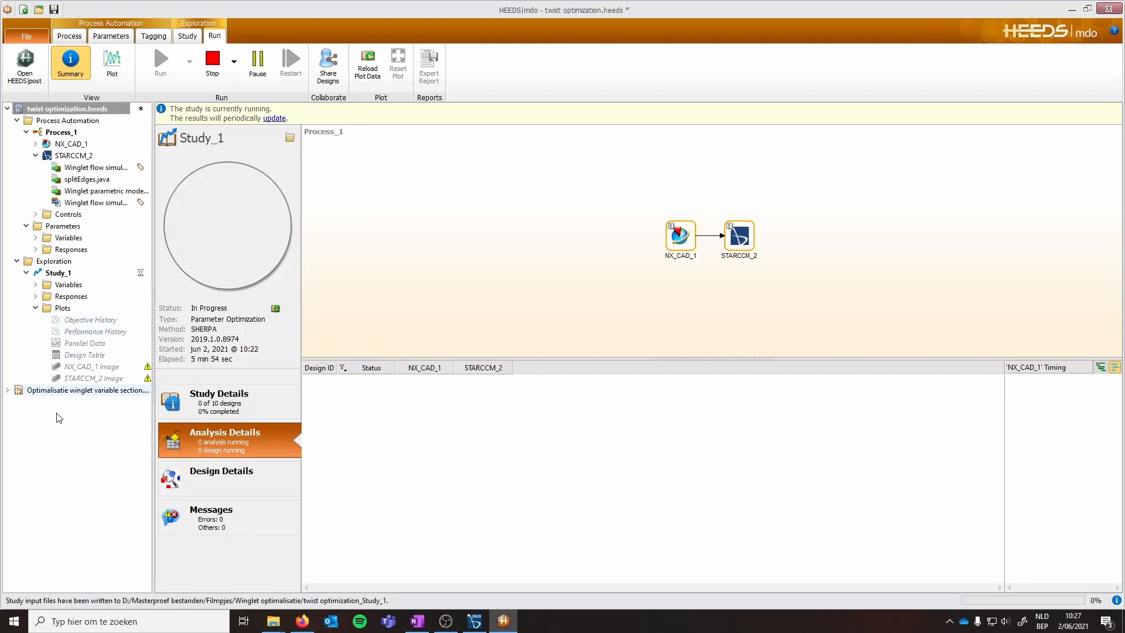
Step: Examine the design details of the Optimalisatie winglet variable section project, browsing designs 24 and 25 and the available visualization files
left_click(58, 390)
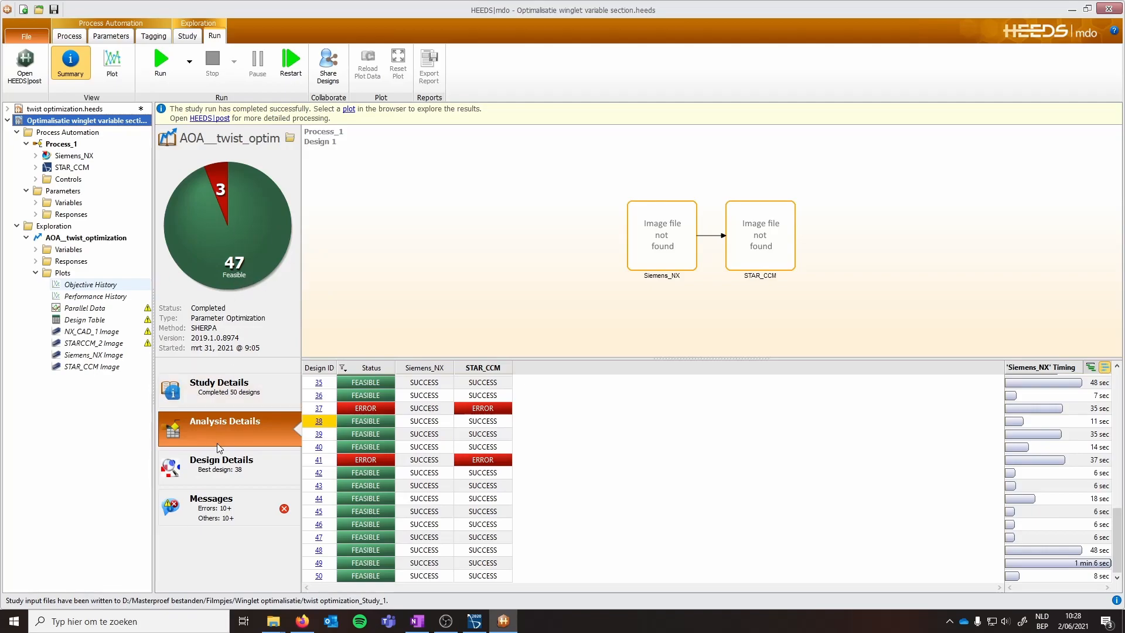
left_click(227, 468)
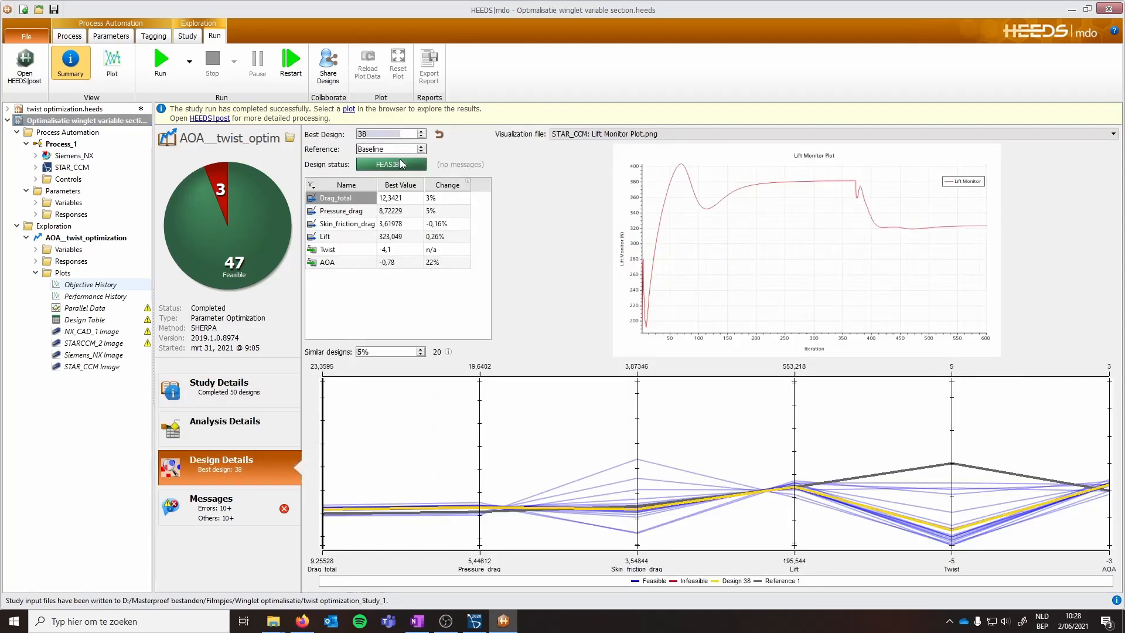
left_click(422, 136)
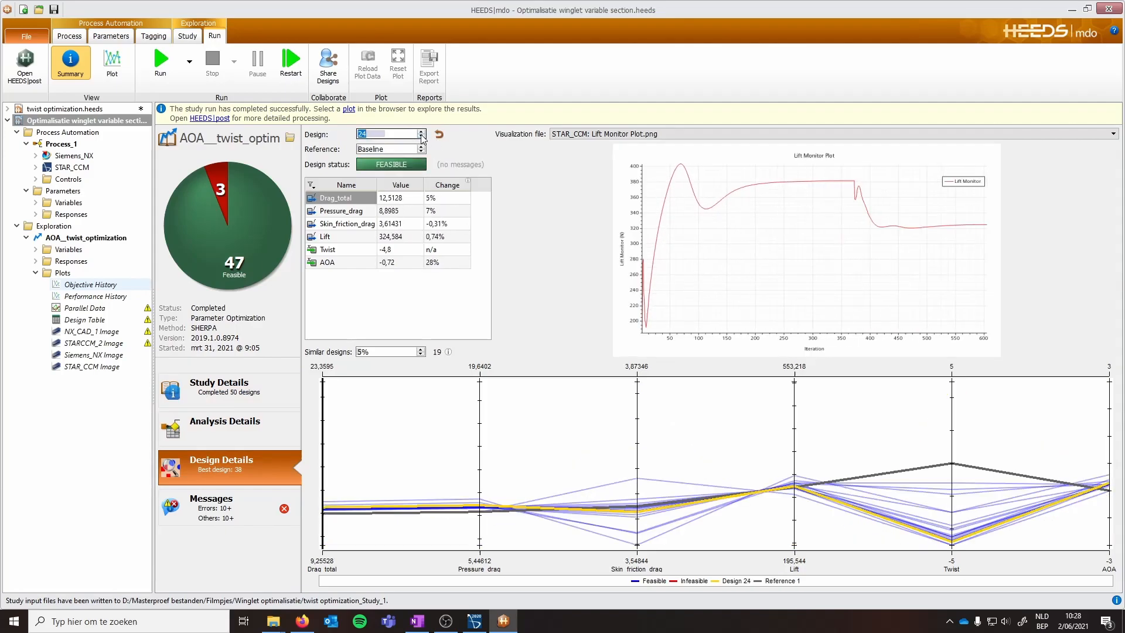
left_click(422, 136)
left_click(421, 132)
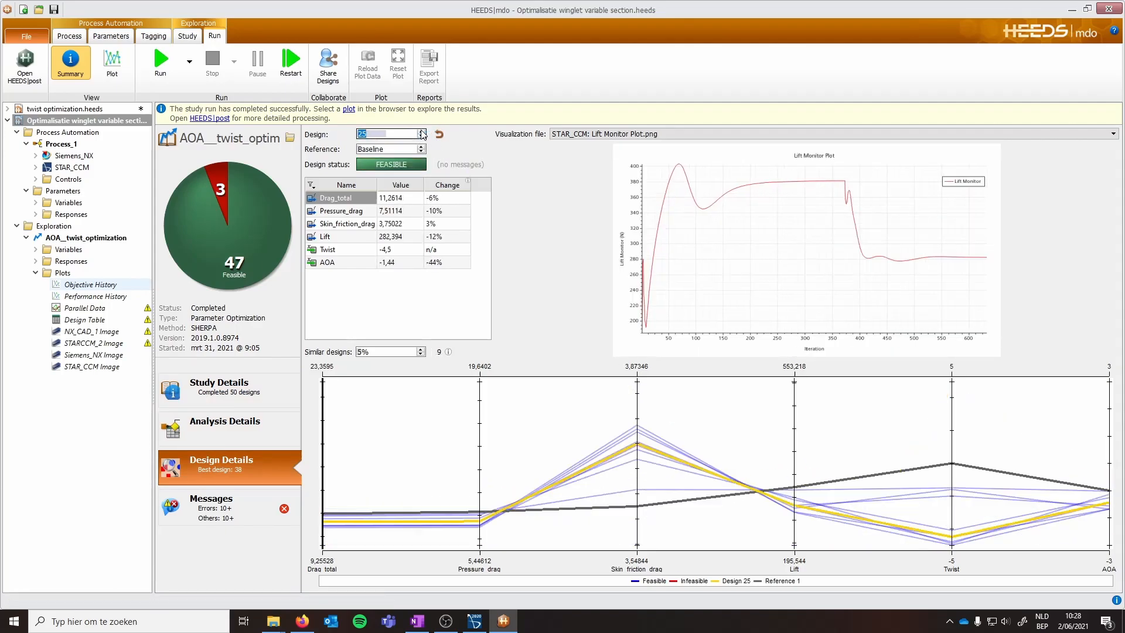
left_click(588, 134)
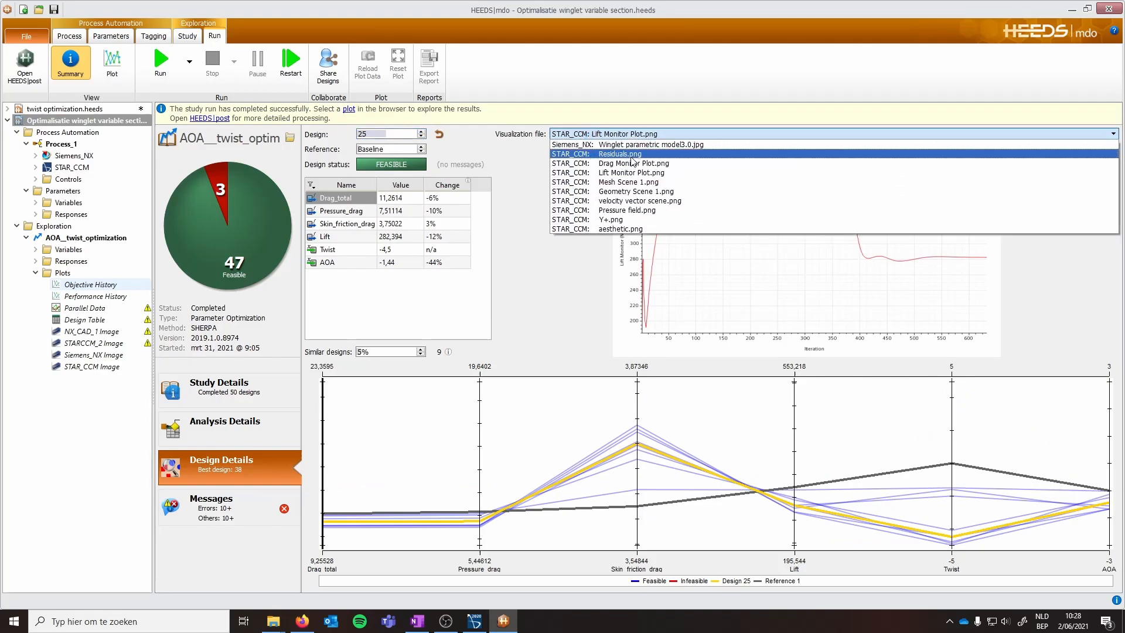
left_click(594, 136)
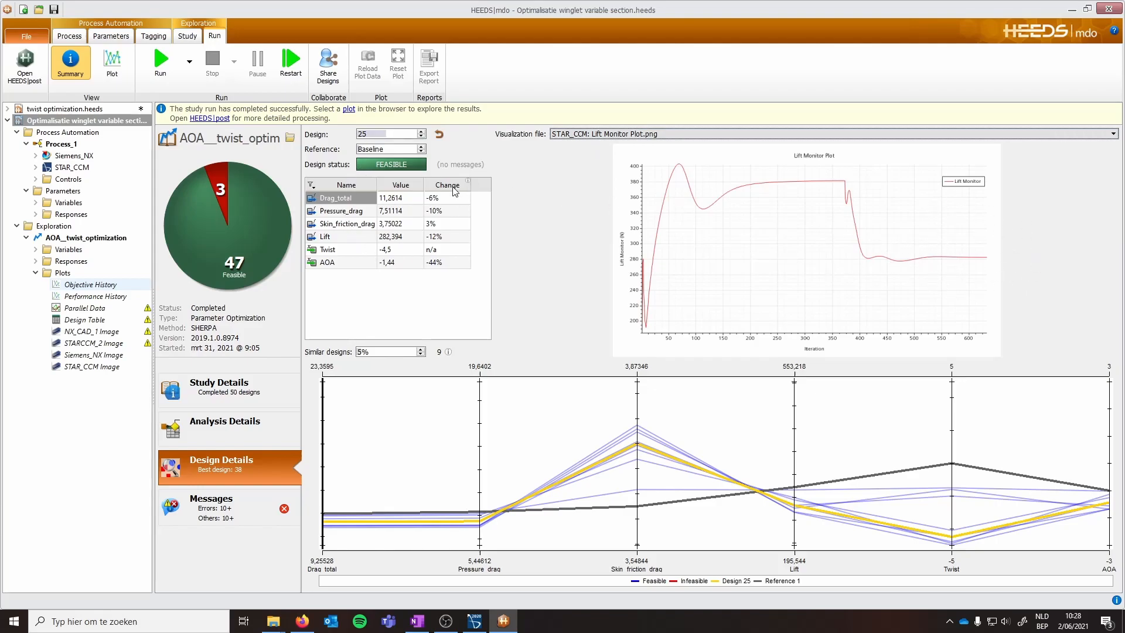
Step: Show the best design's results again and return to the twist optimization.heeds project
left_click(439, 137)
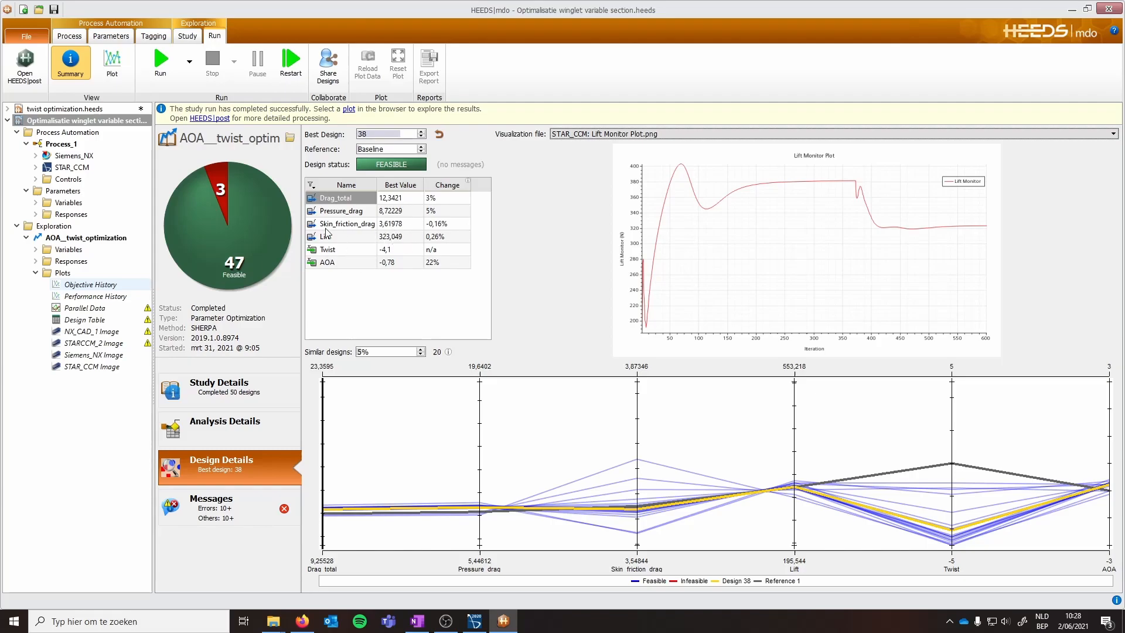
left_click(584, 136)
left_click(585, 136)
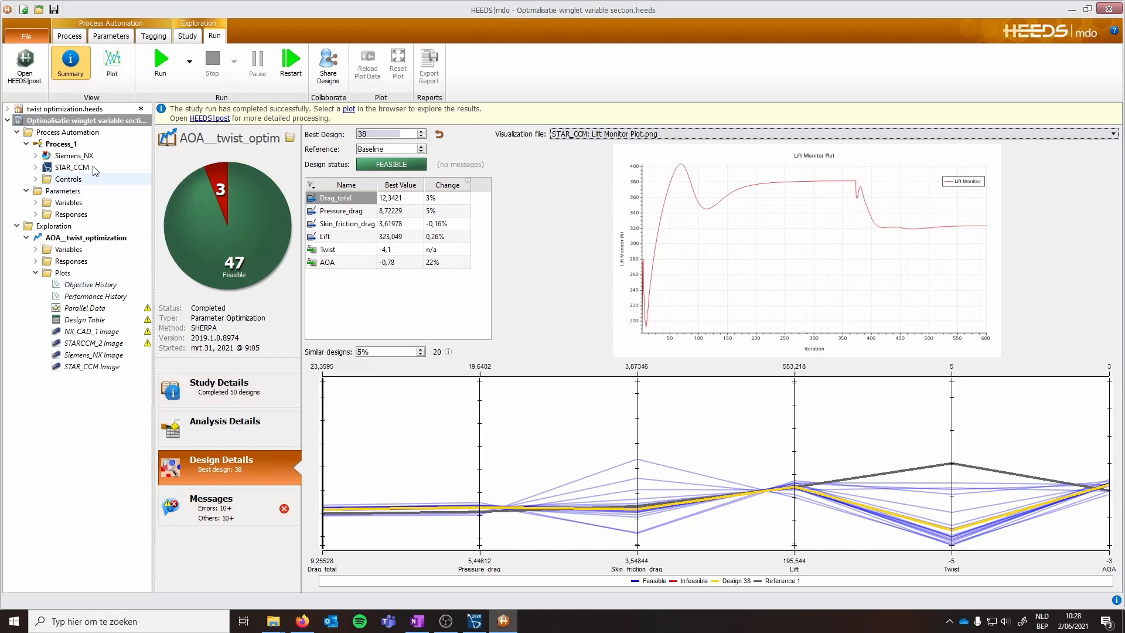
left_click(61, 111)
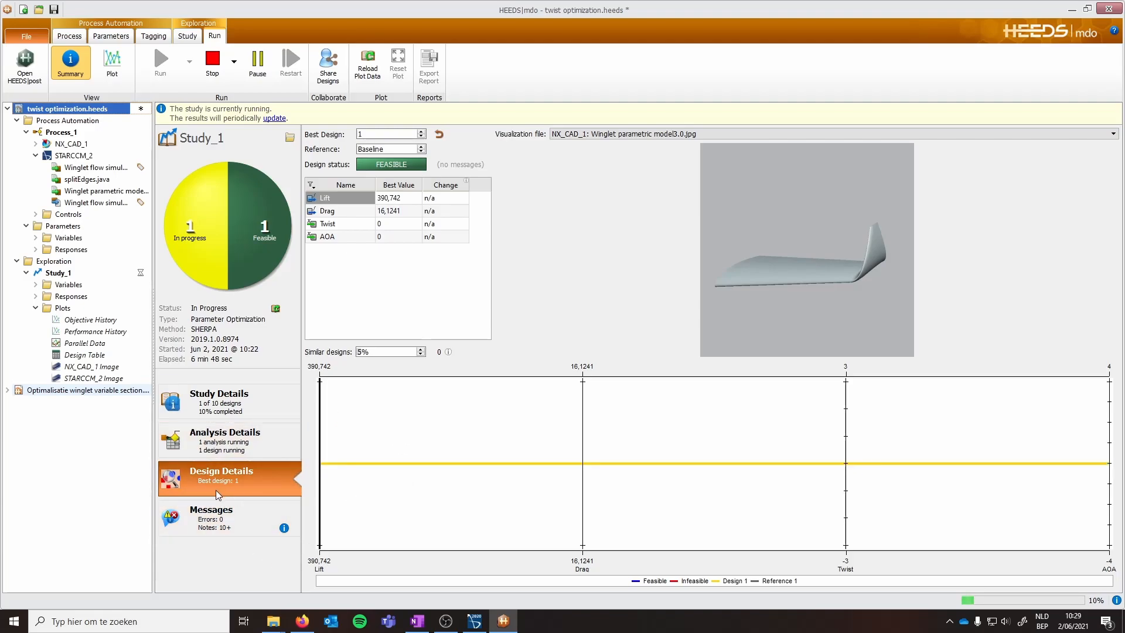
Step: Browse the running study's messages by design and by analysis, and show those of STARCCM_2 for Design 2
left_click(185, 521)
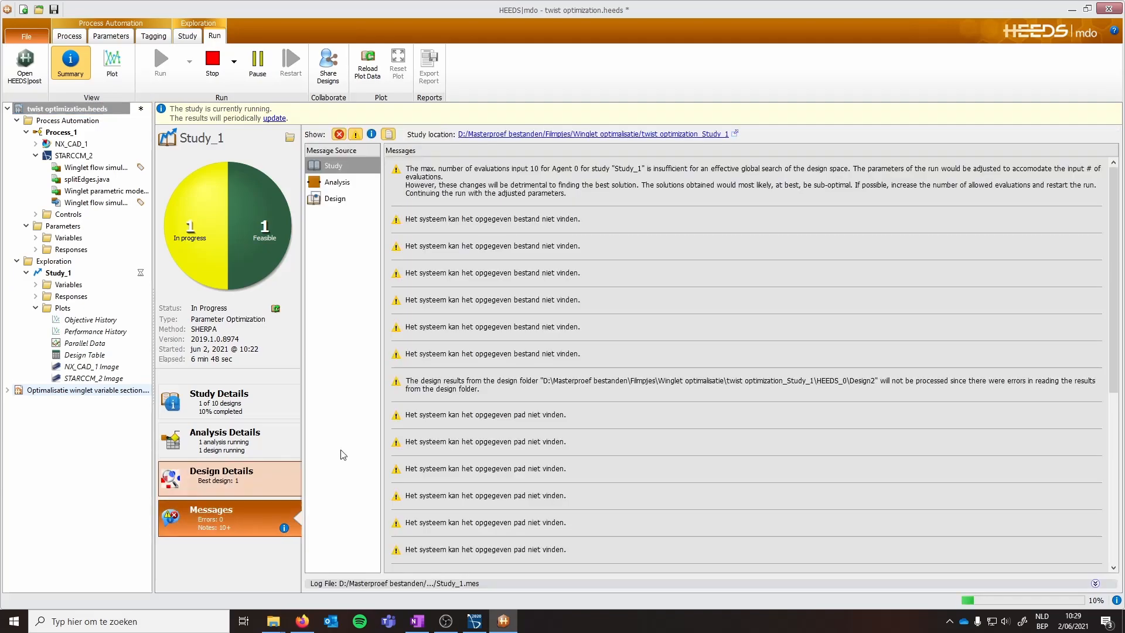
left_click(338, 199)
left_click(410, 164)
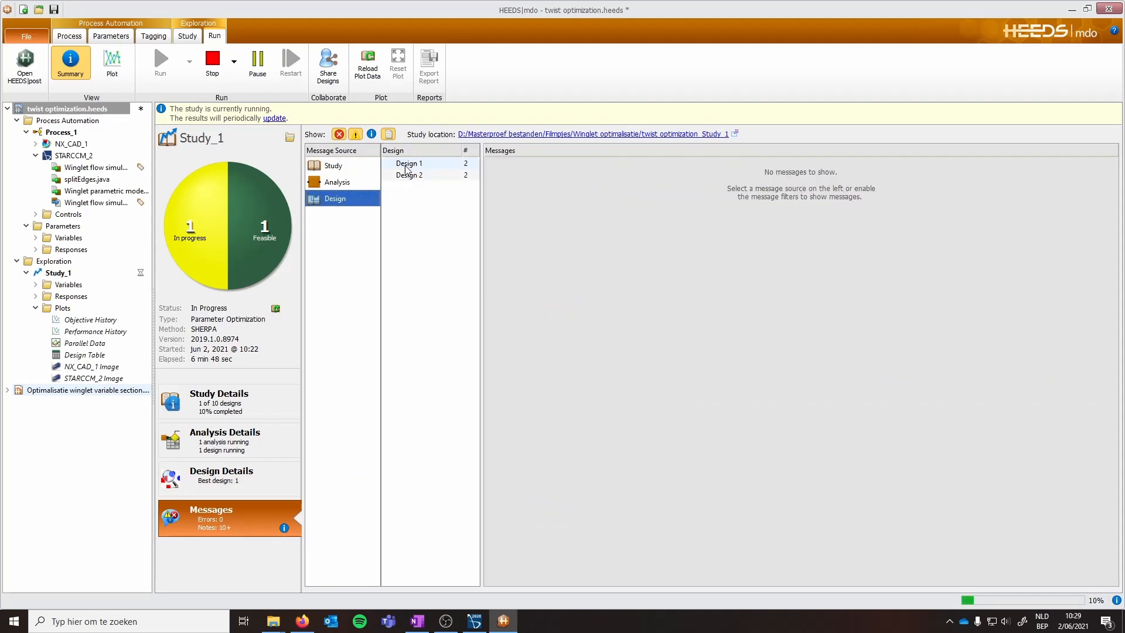
left_click(446, 176)
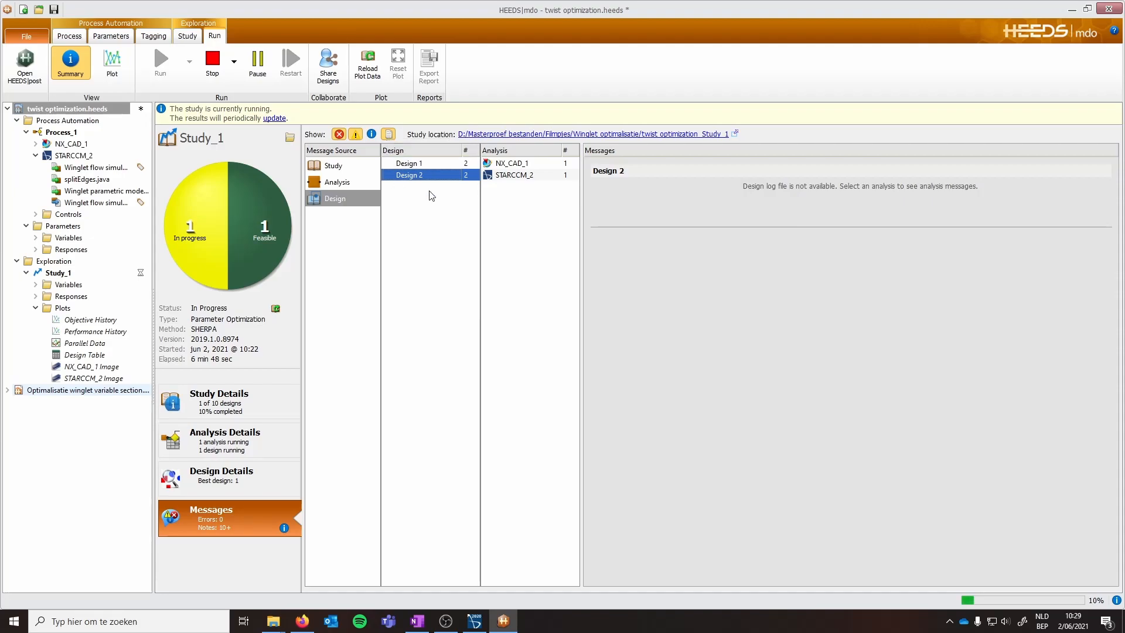
left_click(337, 183)
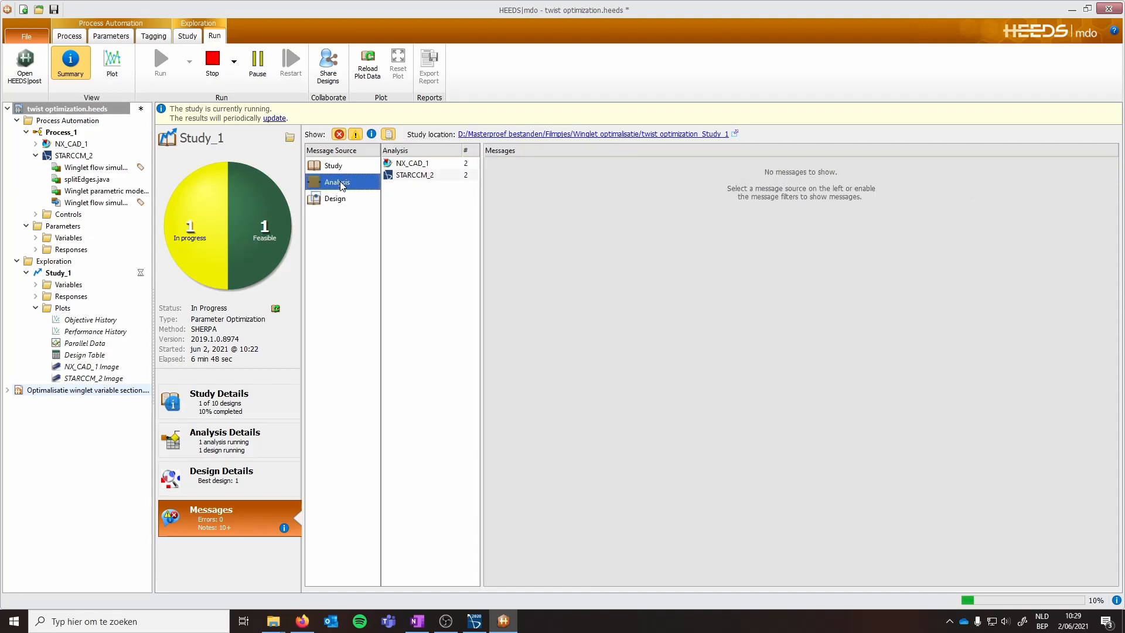
left_click(402, 176)
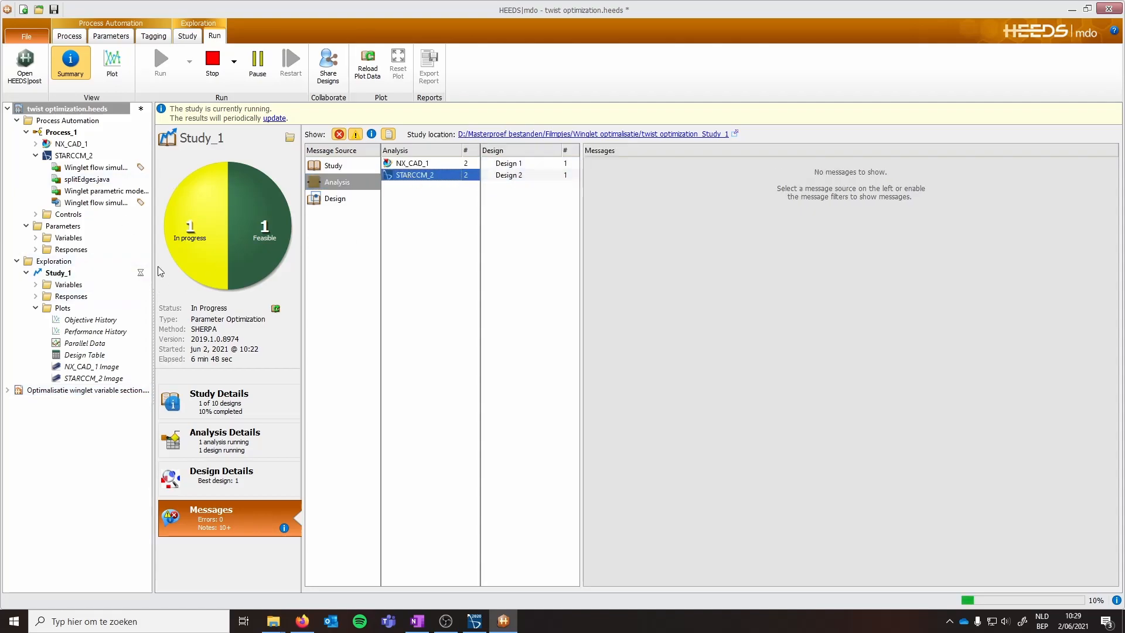
left_click(516, 182)
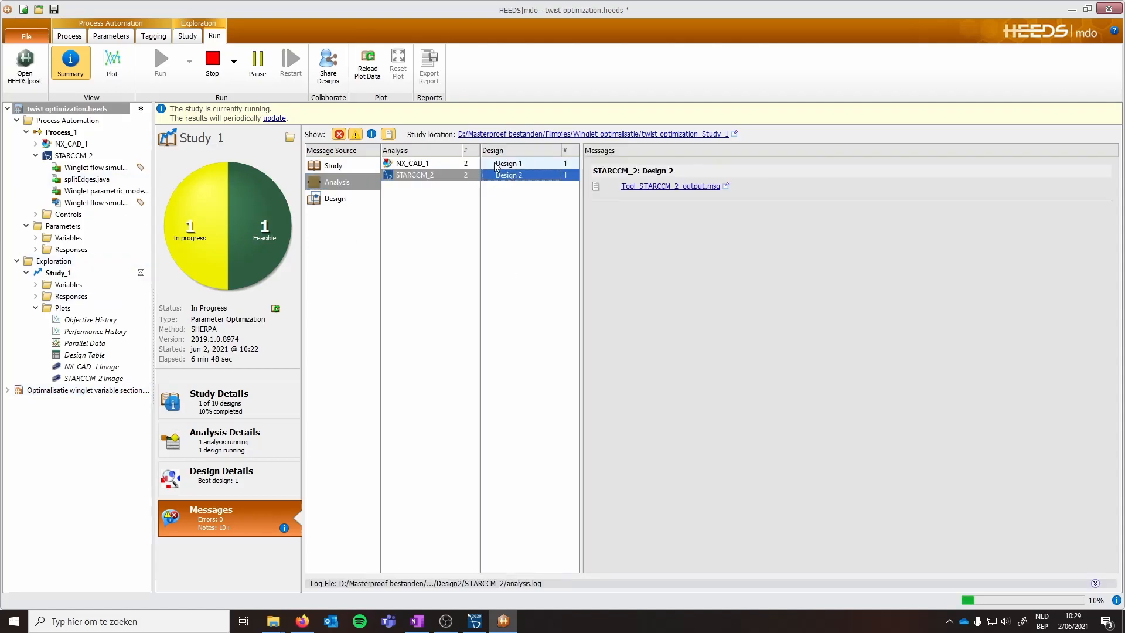
Step: Read through the Tool_STARCCM_2_output.msg log of Design 2, from the server start to the solver iterations, and close it
left_click(659, 186)
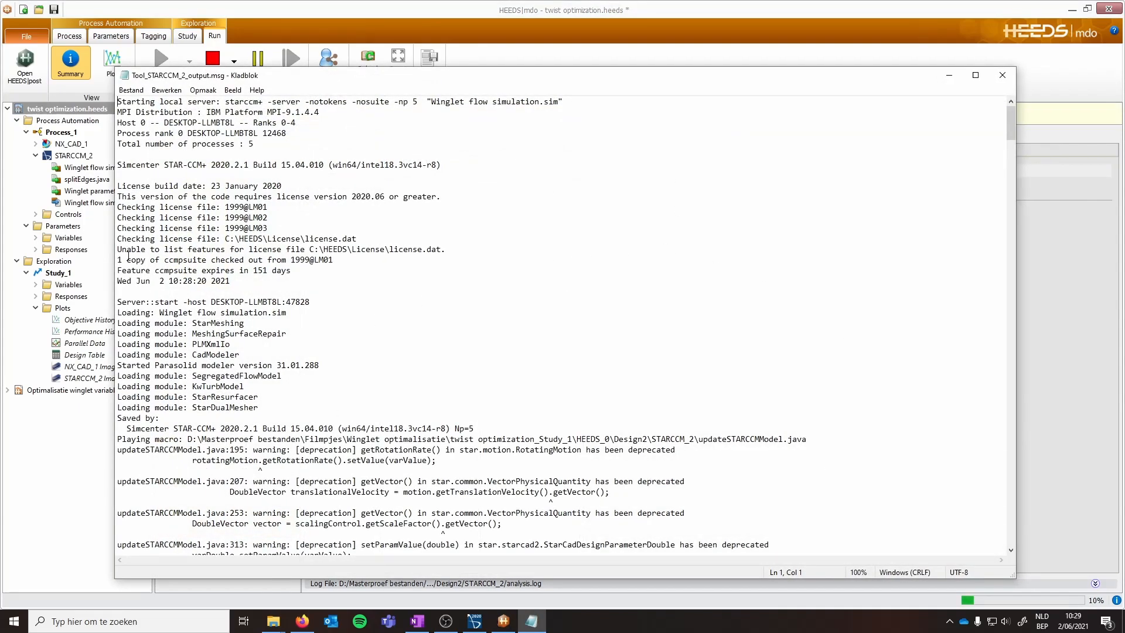
scroll(510, 301, "down", 20)
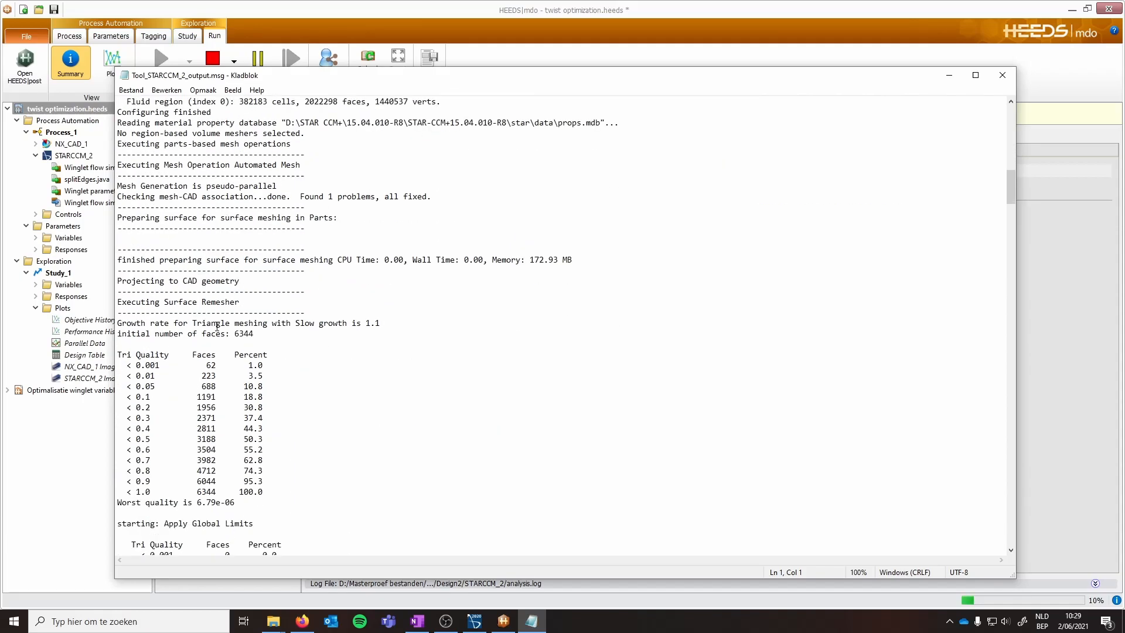
scroll(217, 327, "up", 16)
scroll(463, 169, "down", 18)
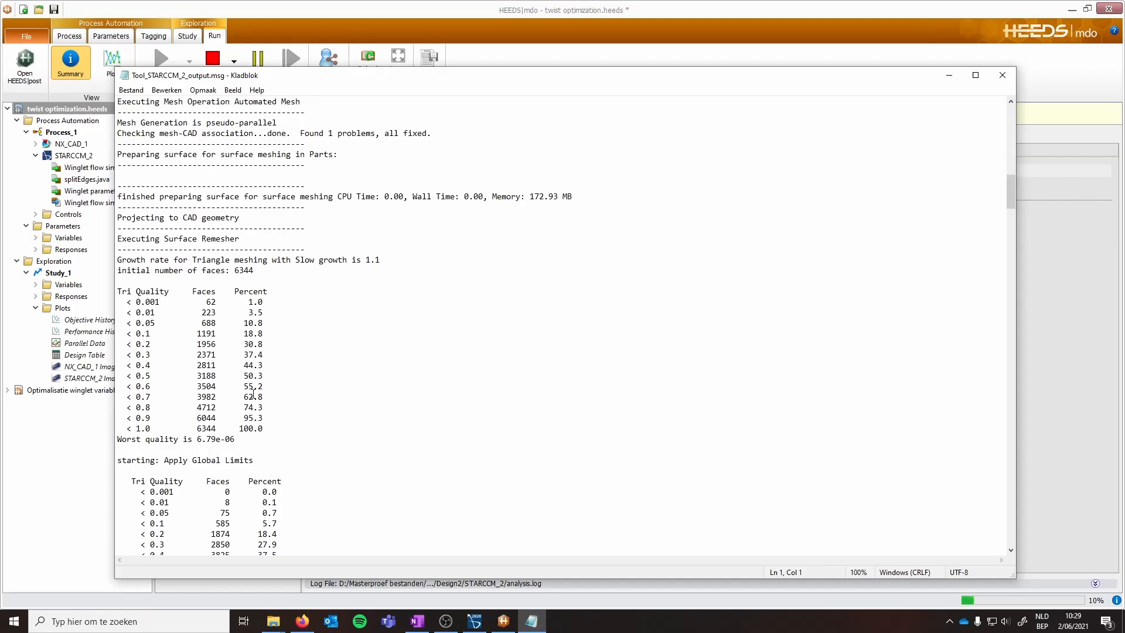
scroll(225, 371, "down", 20)
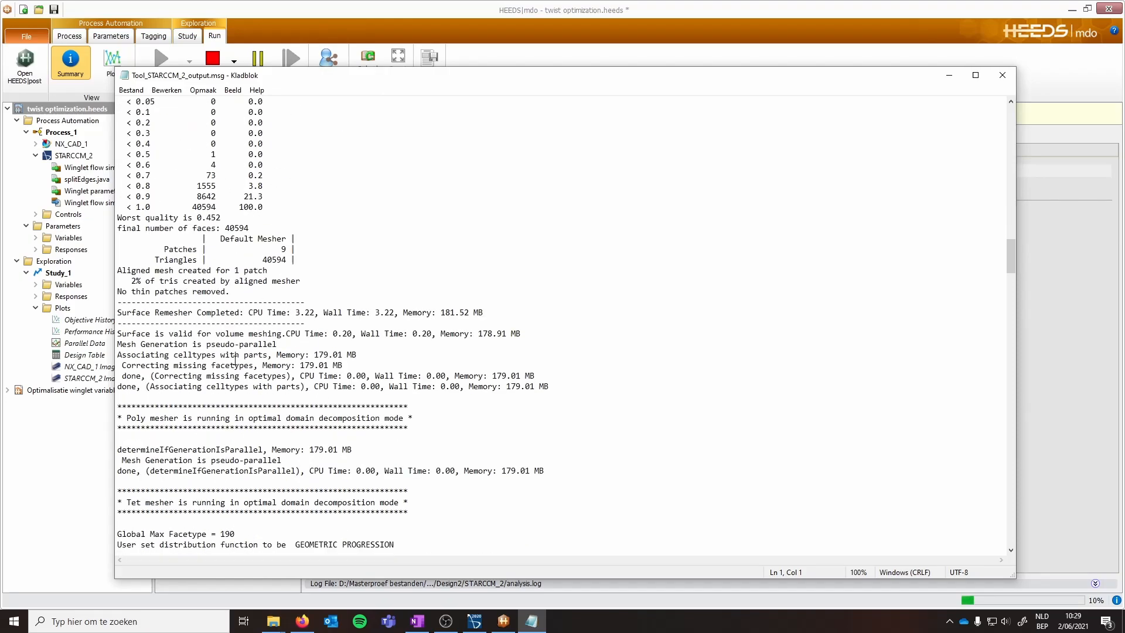
left_click_drag(1010, 258, 1000, 531)
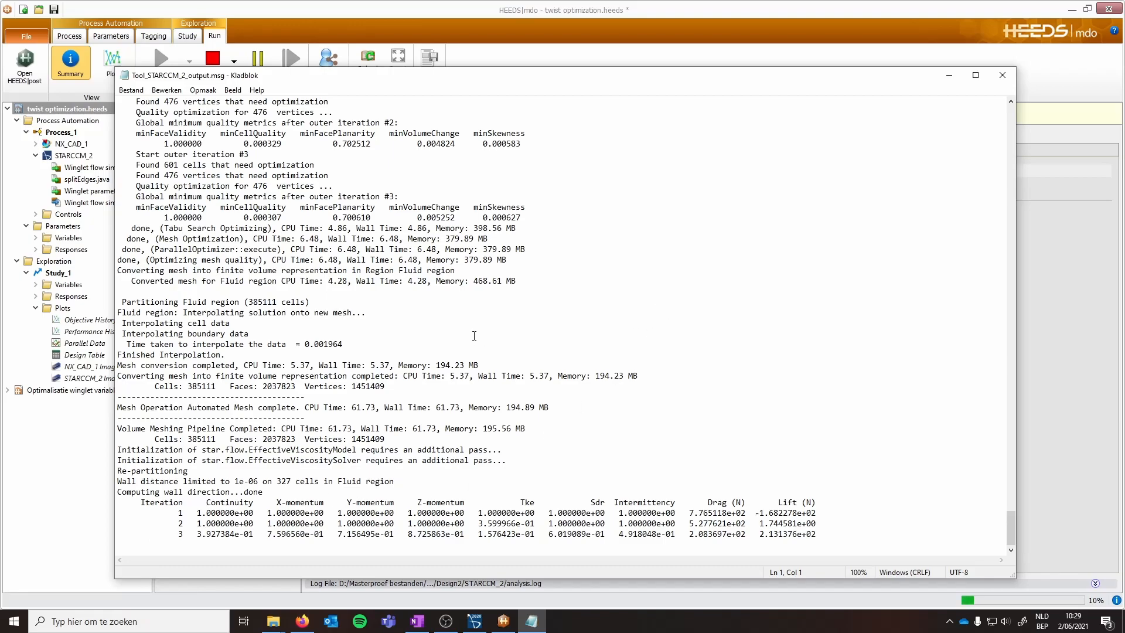
scroll(620, 349, "up", 20)
scroll(621, 349, "up", 20)
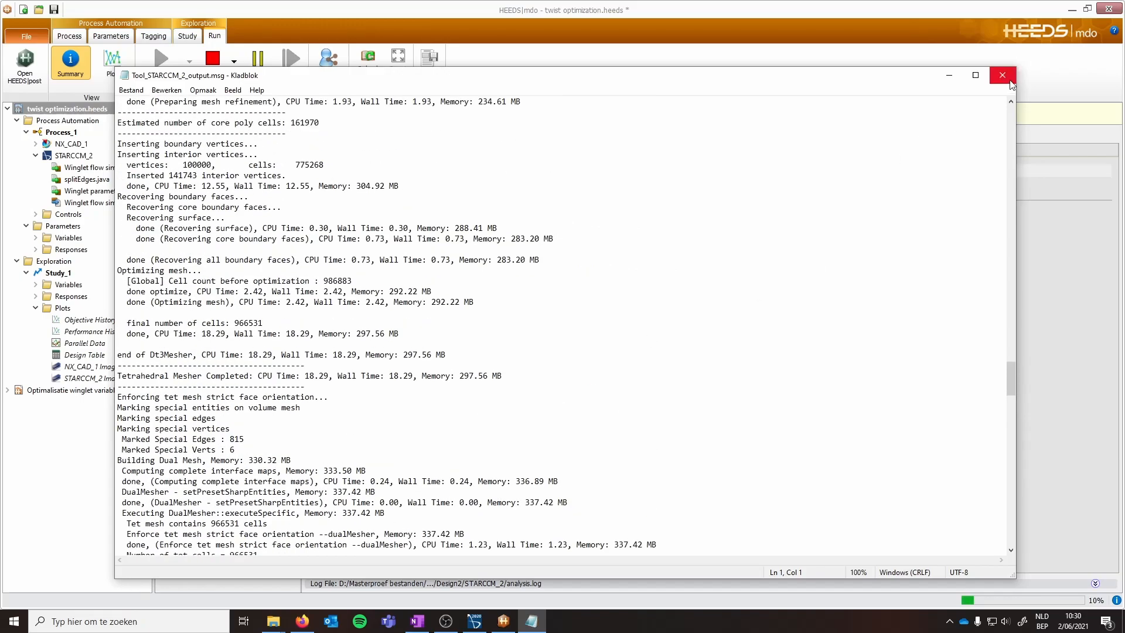
left_click(1005, 79)
Step: Reopen the STARCCM_2 output log to check the latest iterations' residuals, drag and lift, and close it again
left_click(655, 185)
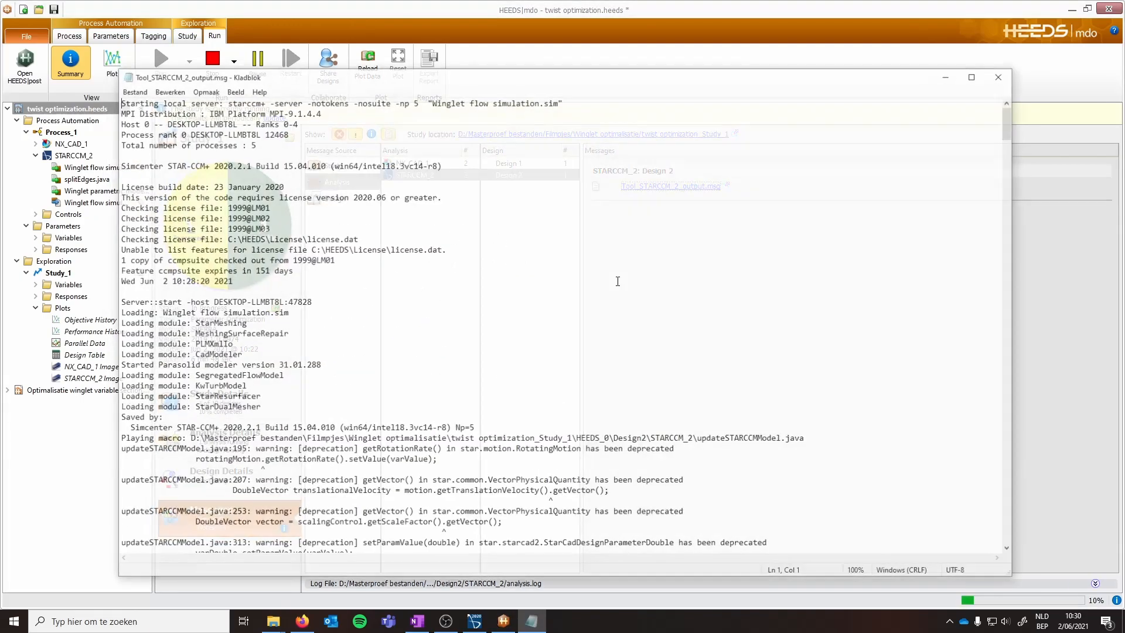
scroll(424, 366, "down", 10)
left_click_drag(1011, 161, 990, 528)
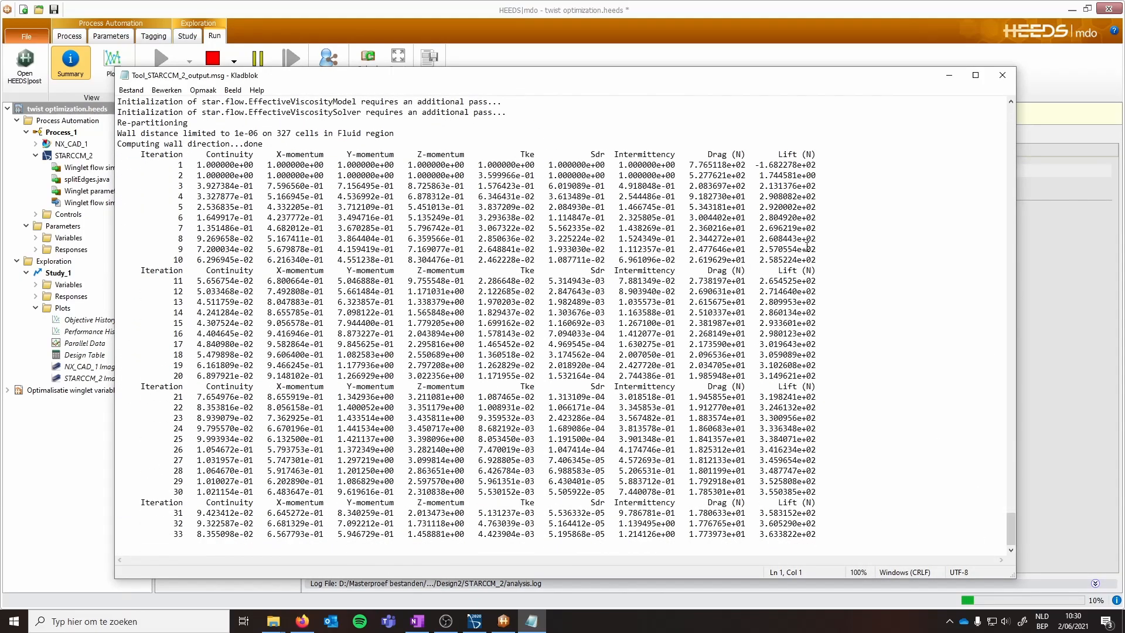
left_click(1002, 75)
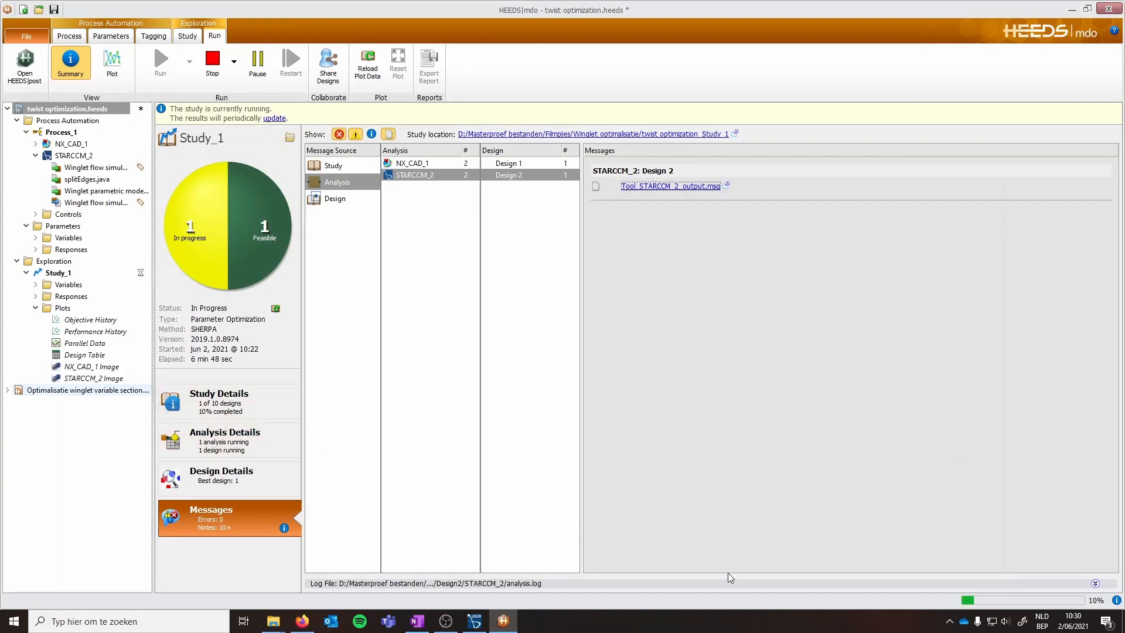
Step: Open Weerstand- en Liftcurve sweep.heeds from the Basisvleugel folder under Weerstands- en Liftcurve and switch to HEEDS|post
mouse_move(273, 621)
left_click(228, 560)
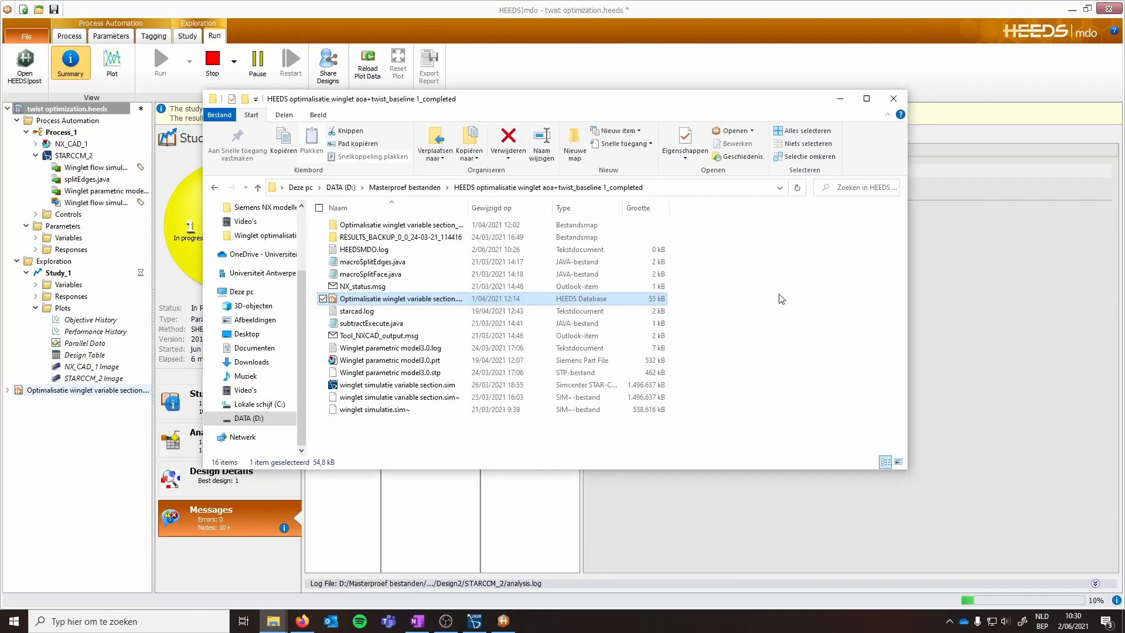
left_click(214, 189)
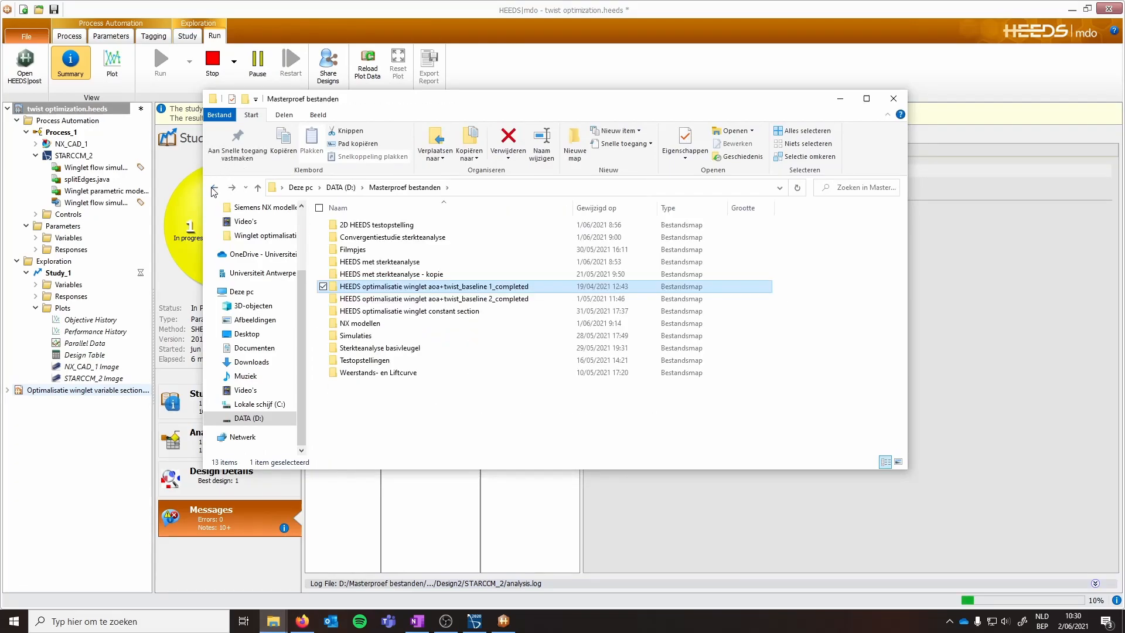
double_click(369, 372)
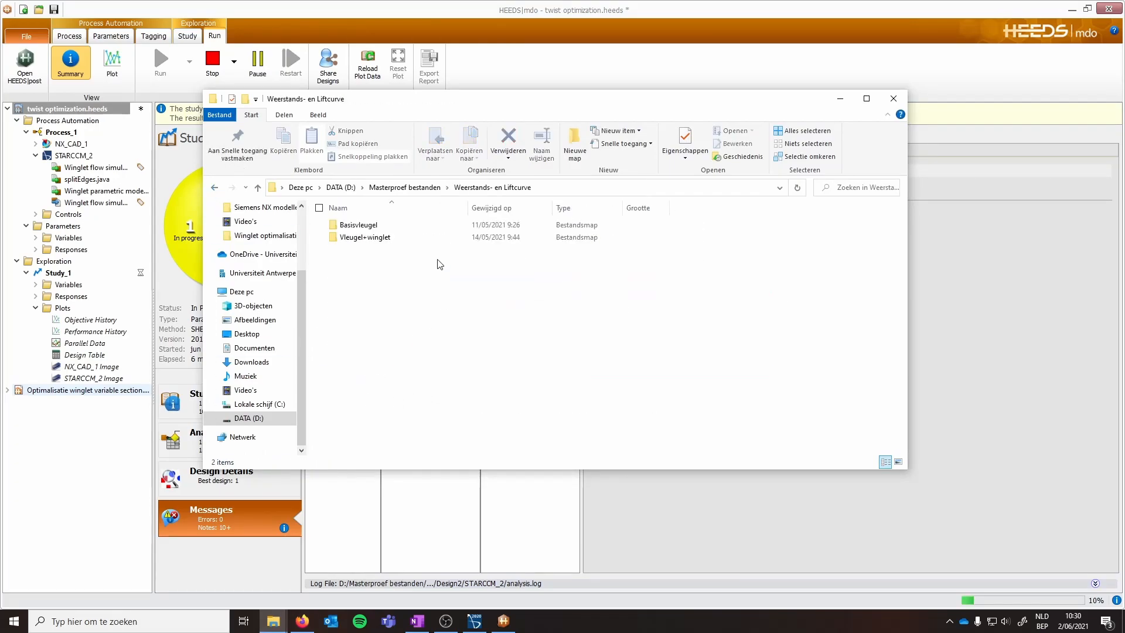
double_click(359, 225)
double_click(360, 274)
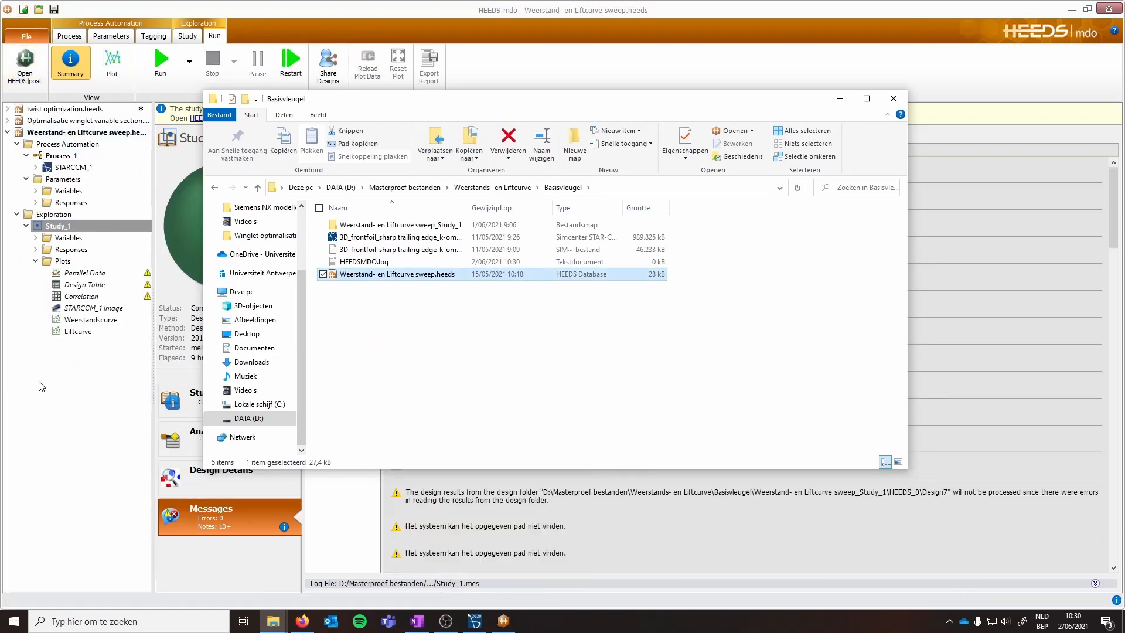
left_click(41, 386)
left_click(26, 66)
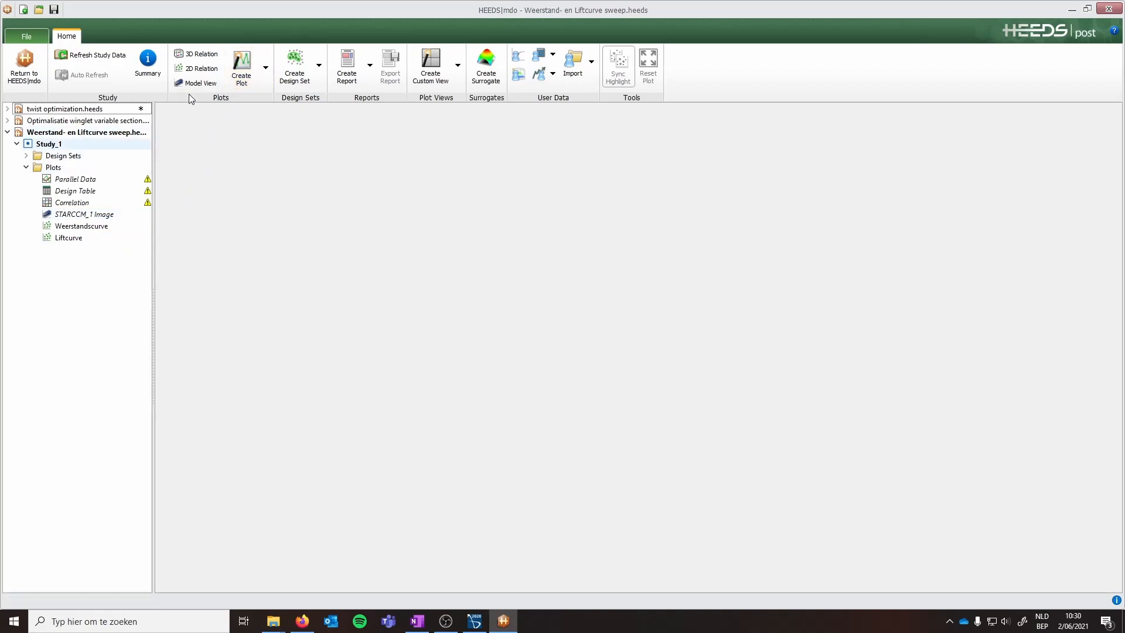
Step: Create a 2D relation plot of Lift_coefficient against AOA_deg for all designs, with lines connecting the symbols
left_click(243, 73)
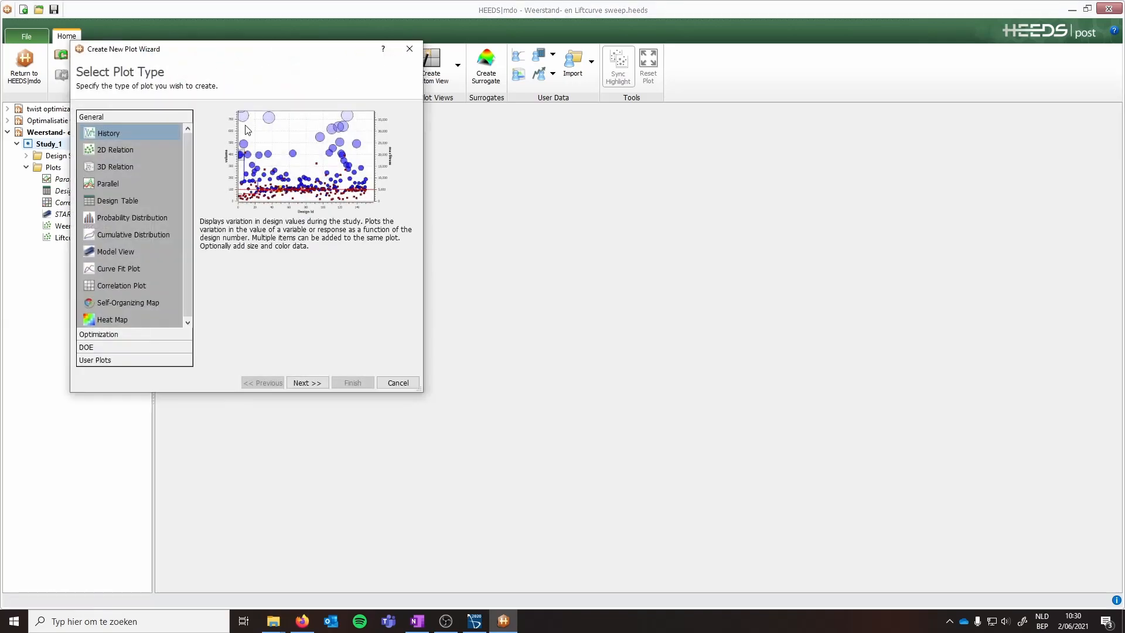
left_click(107, 151)
left_click(306, 382)
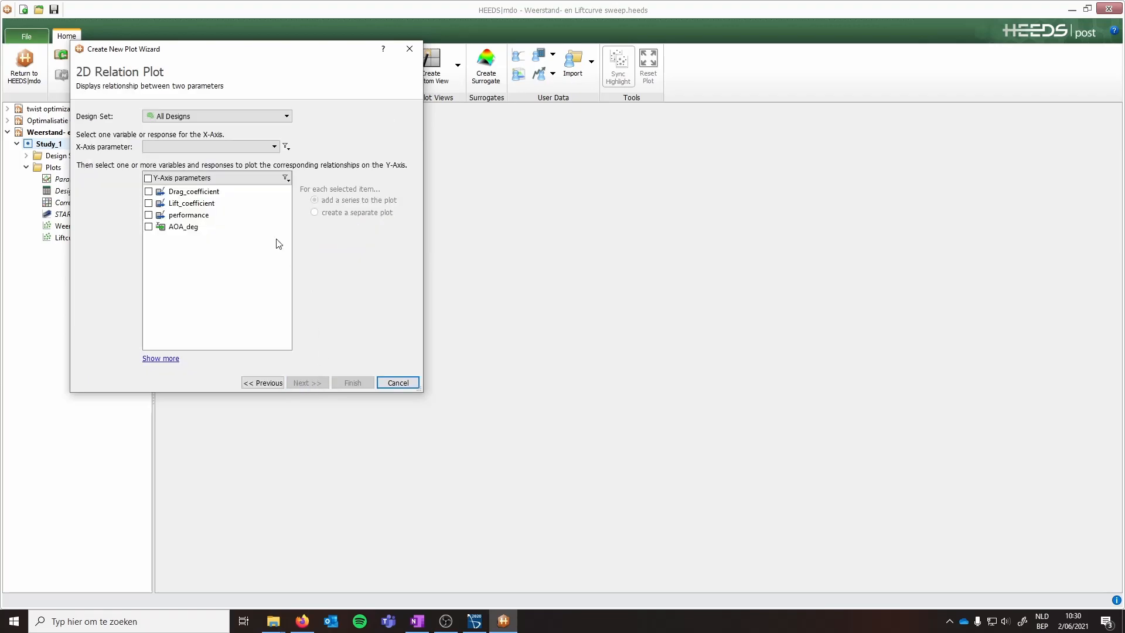
left_click(179, 147)
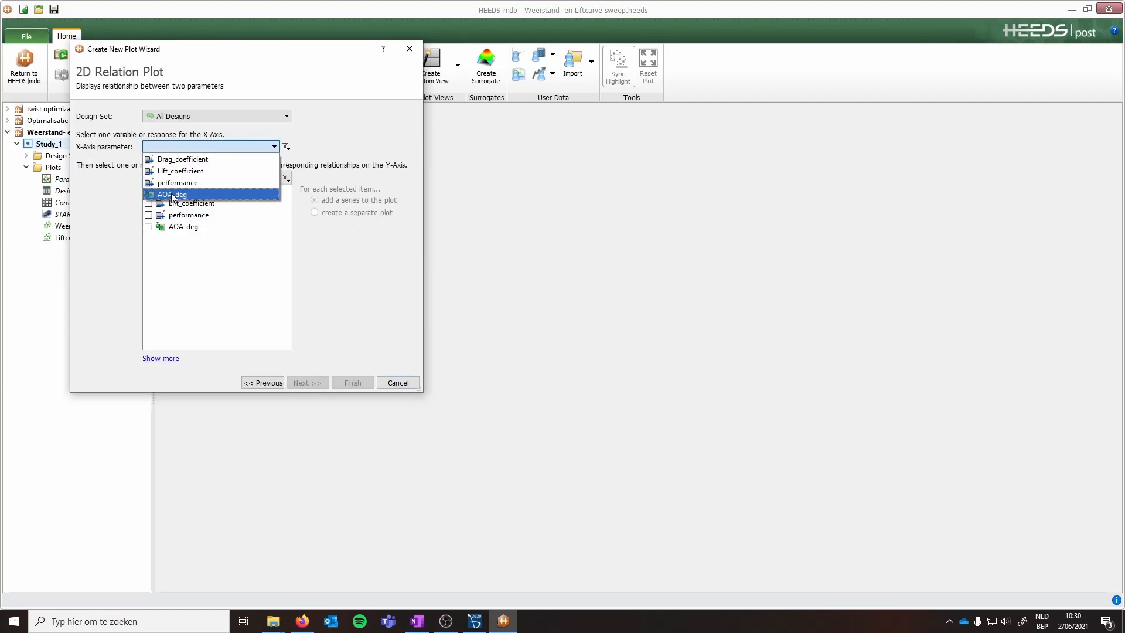
left_click(172, 196)
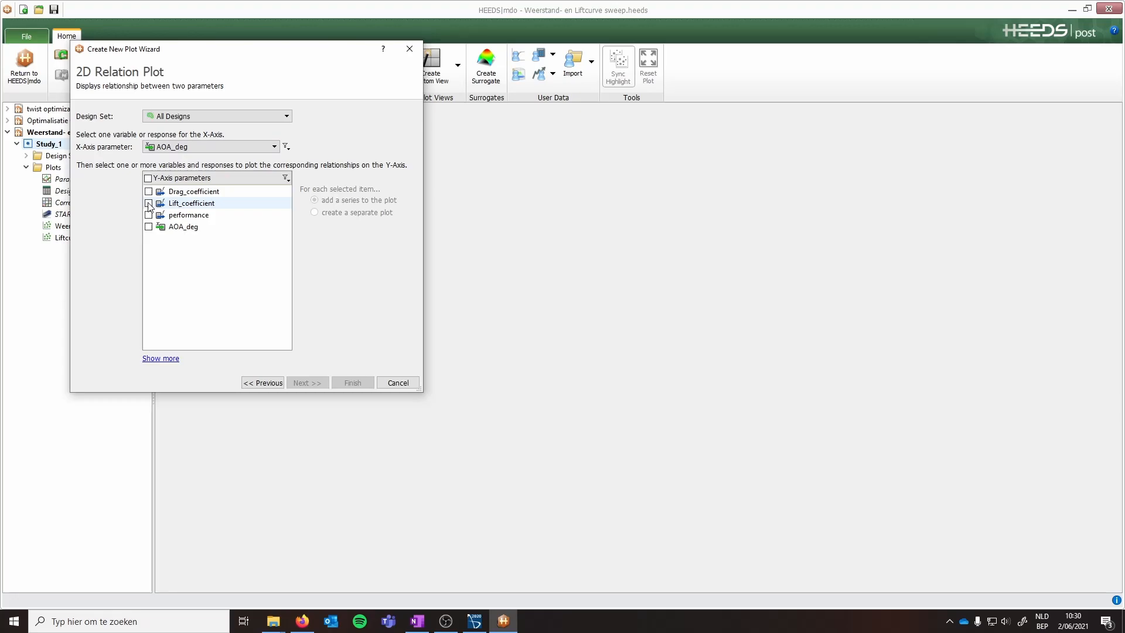
left_click(148, 203)
left_click(352, 383)
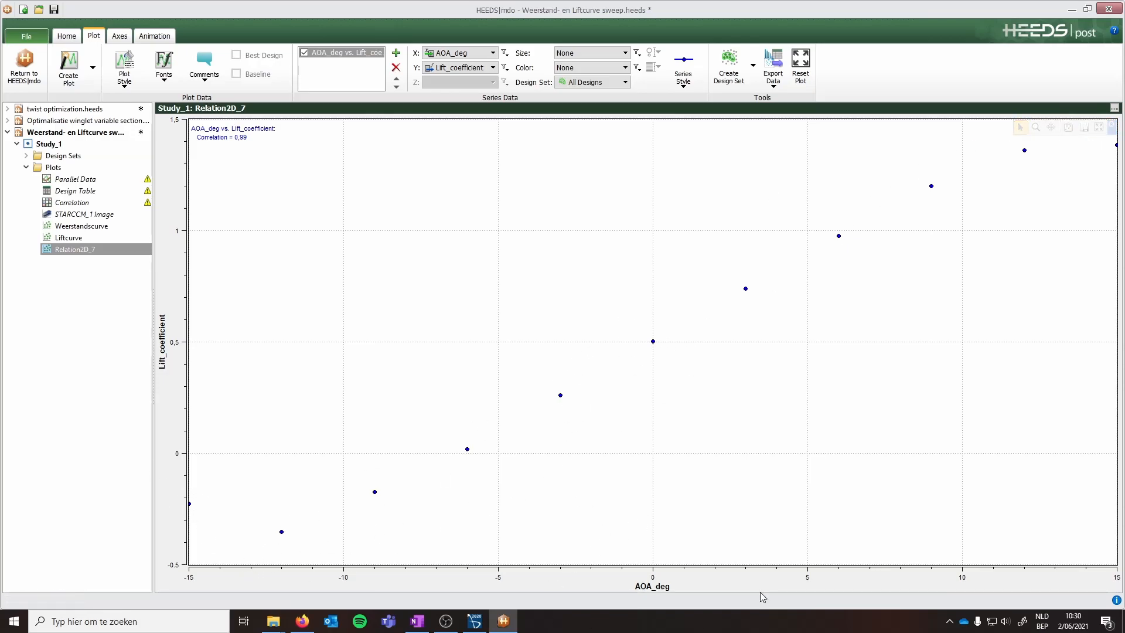
left_click(683, 67)
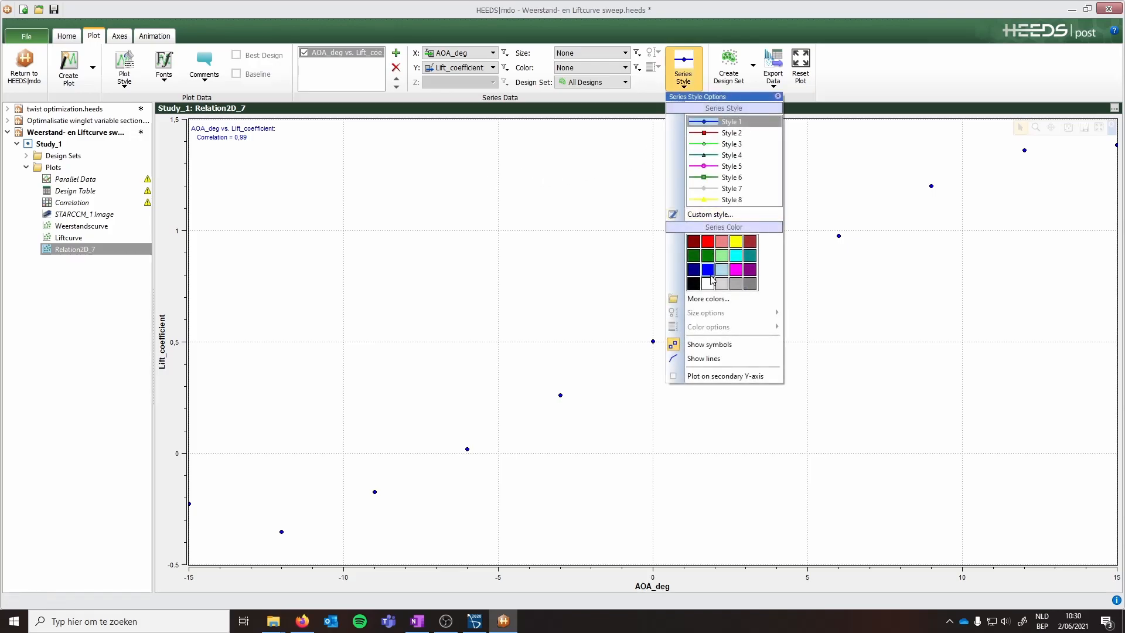
left_click(704, 358)
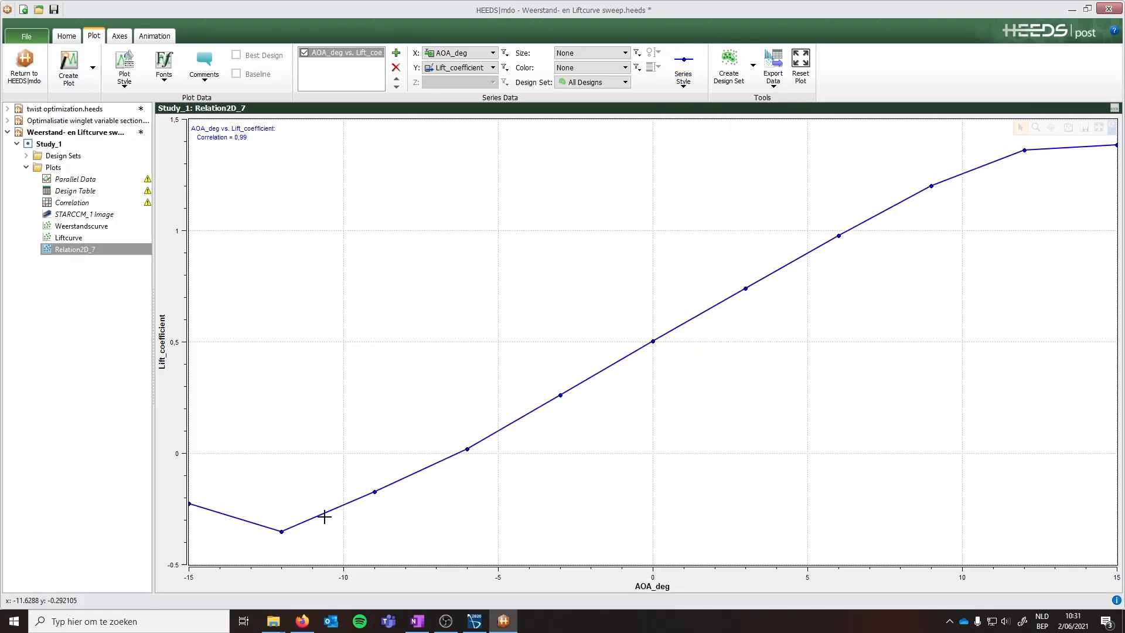